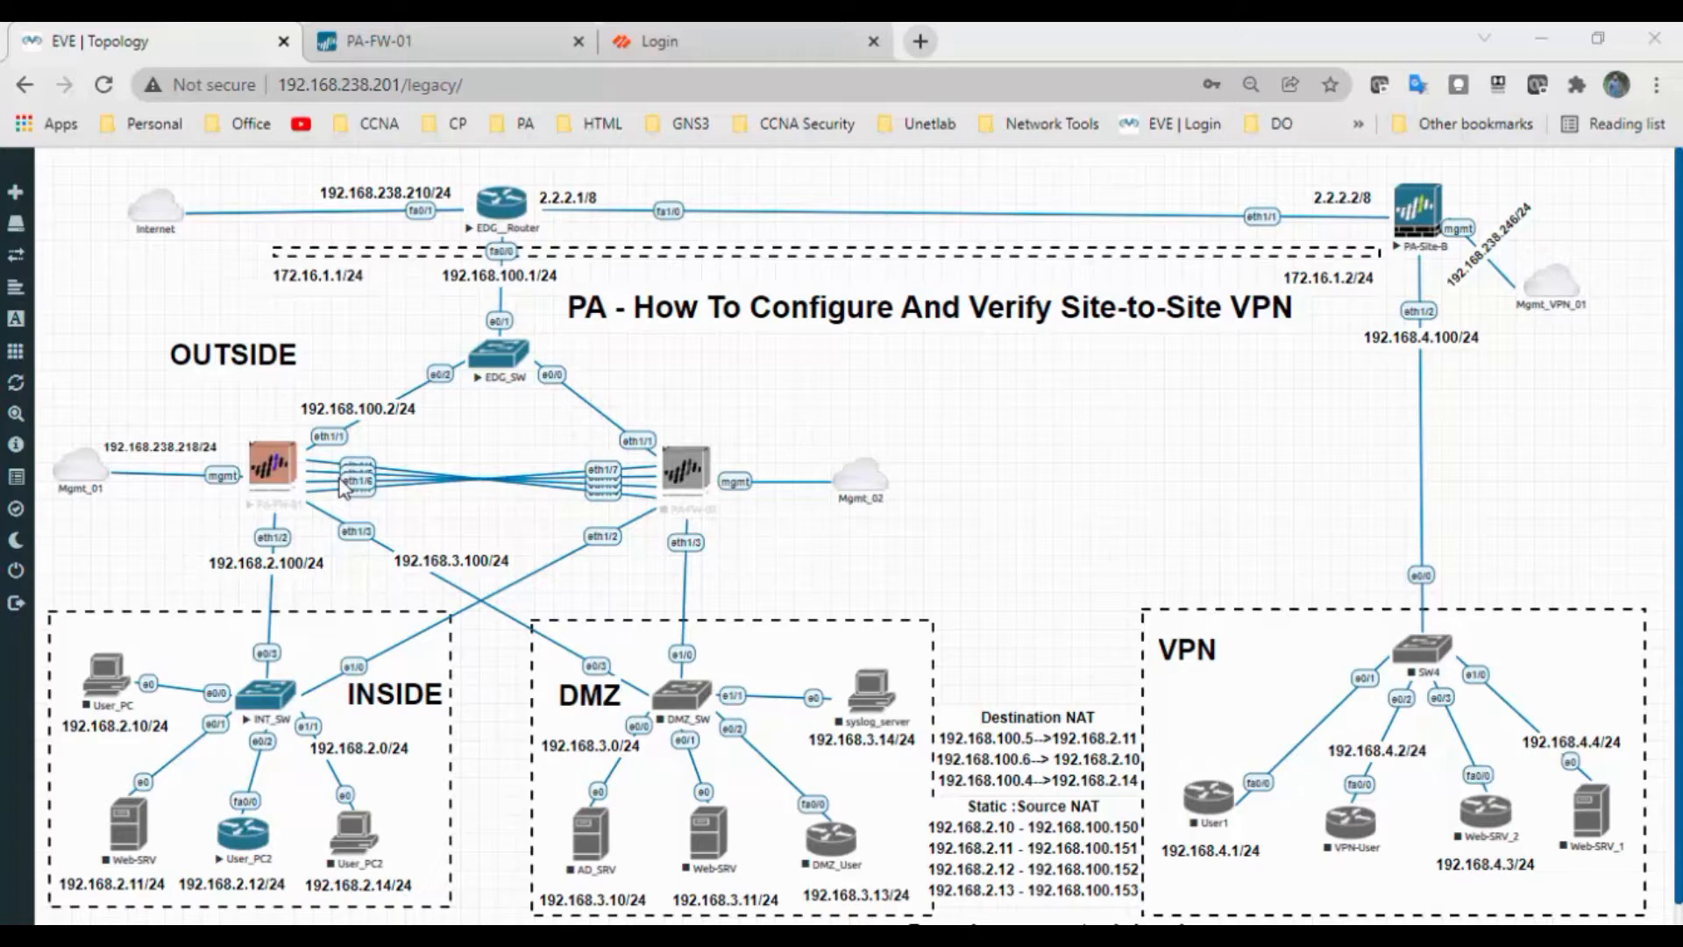
On the PA-FW-01 firewall, bring up the Network > Zones list
{"action": "left_click", "coordinate": [450, 53]}
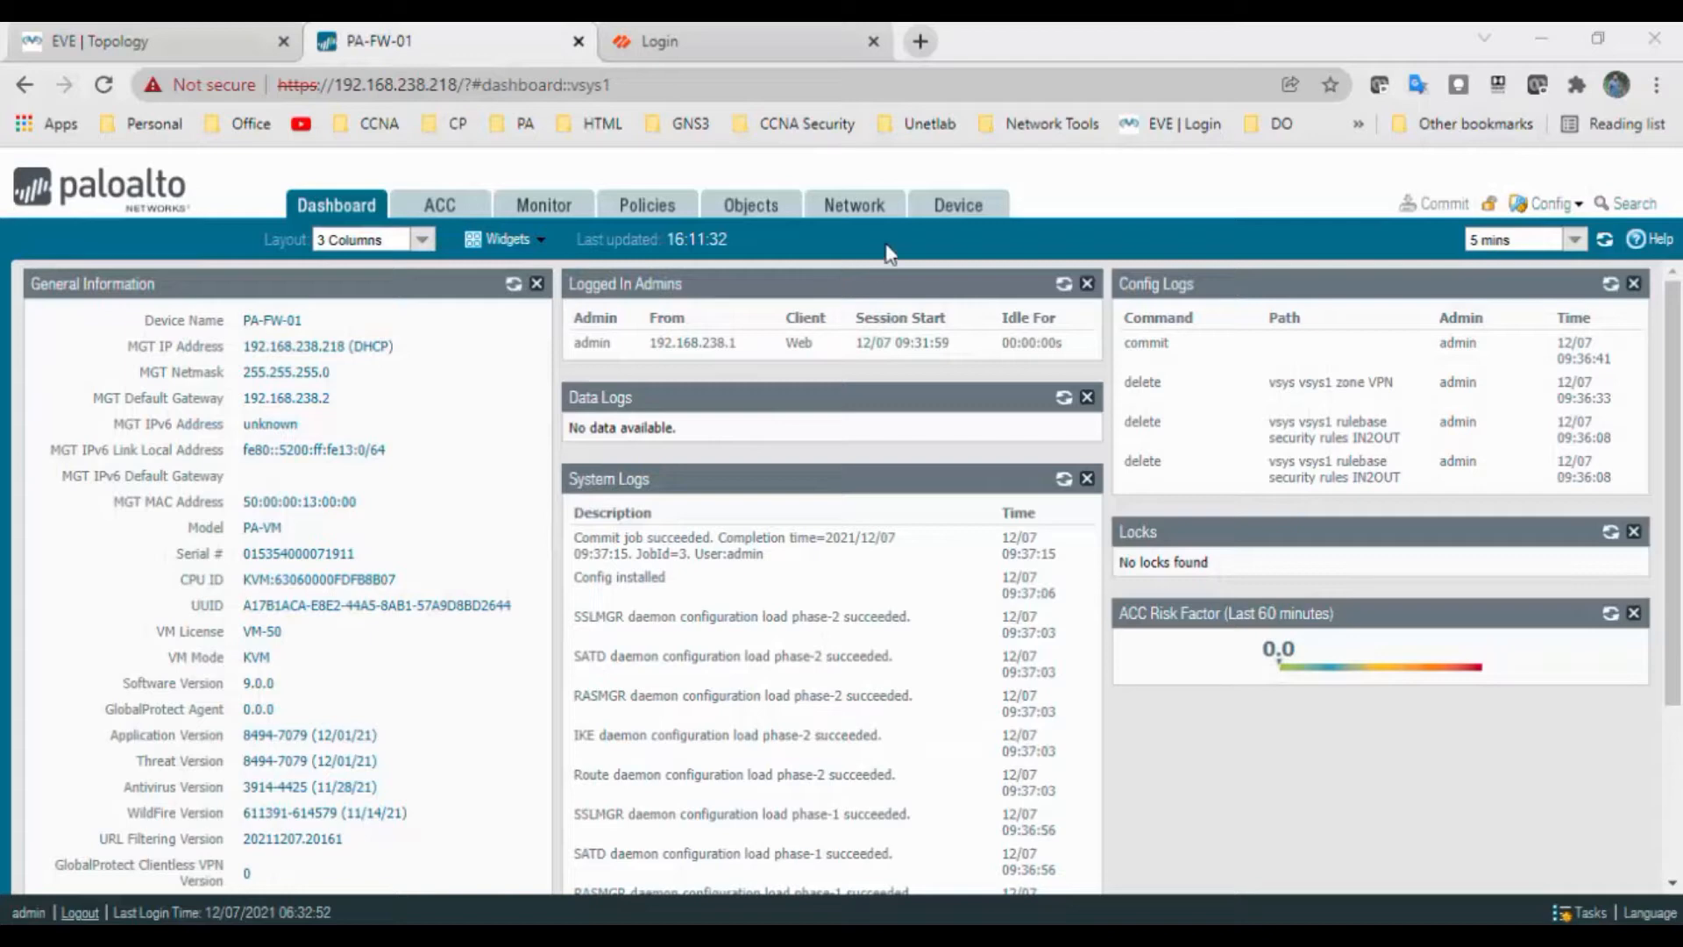
{"action": "left_click", "coordinate": [855, 218]}
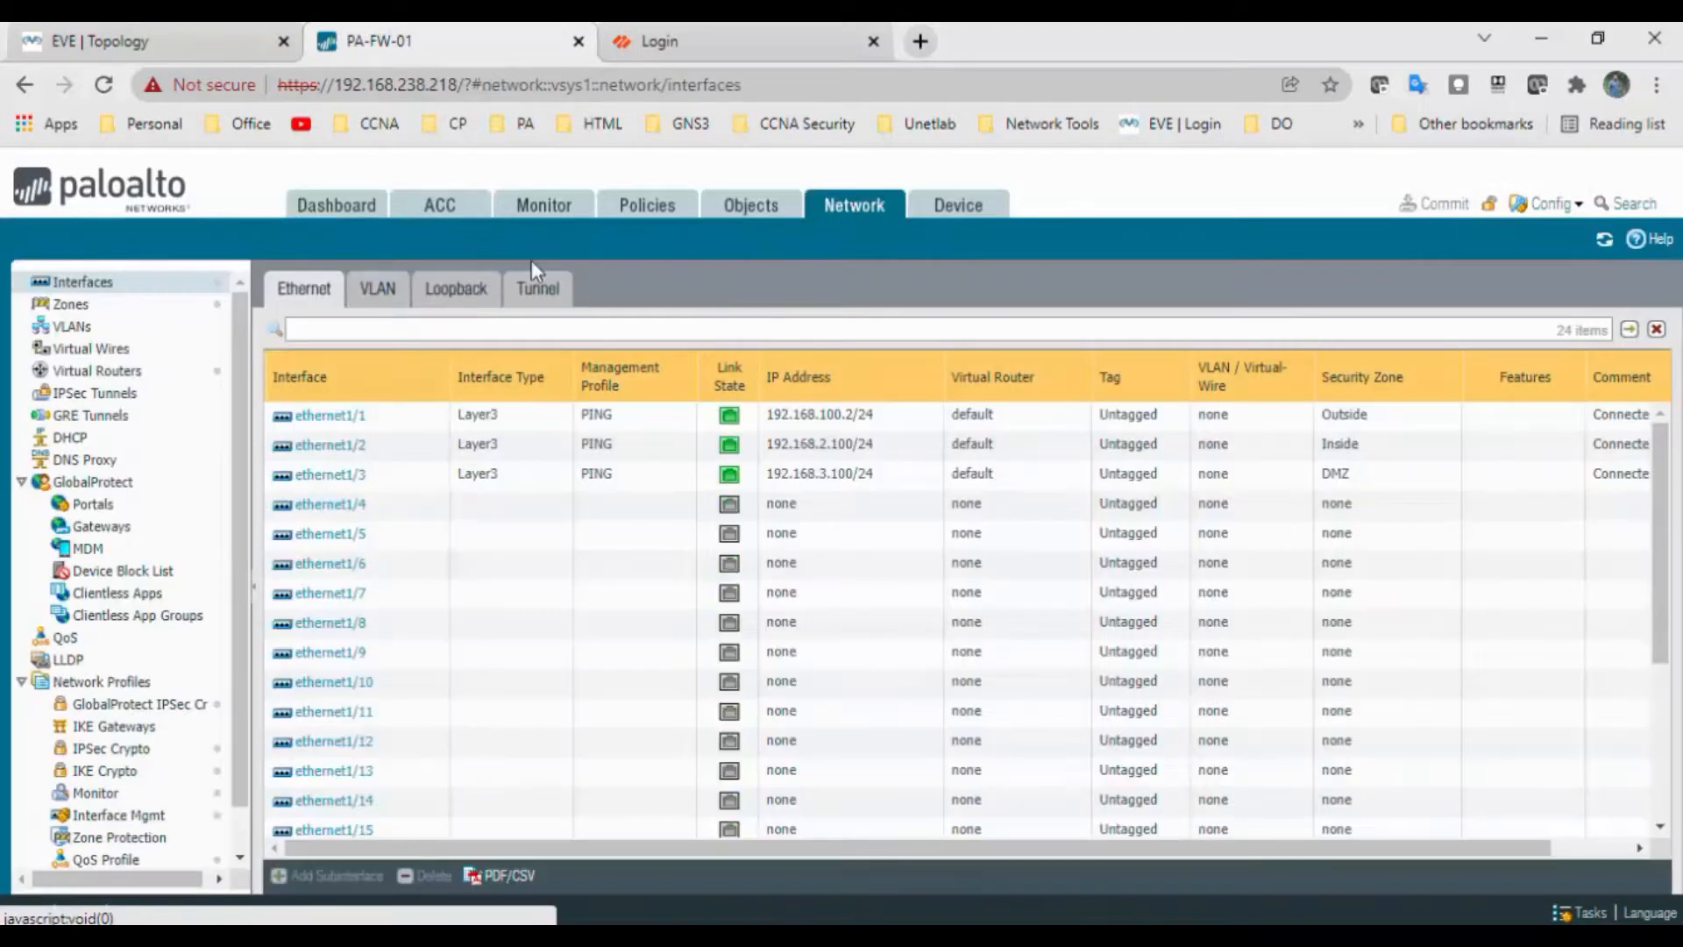
{"action": "left_click", "coordinate": [72, 304]}
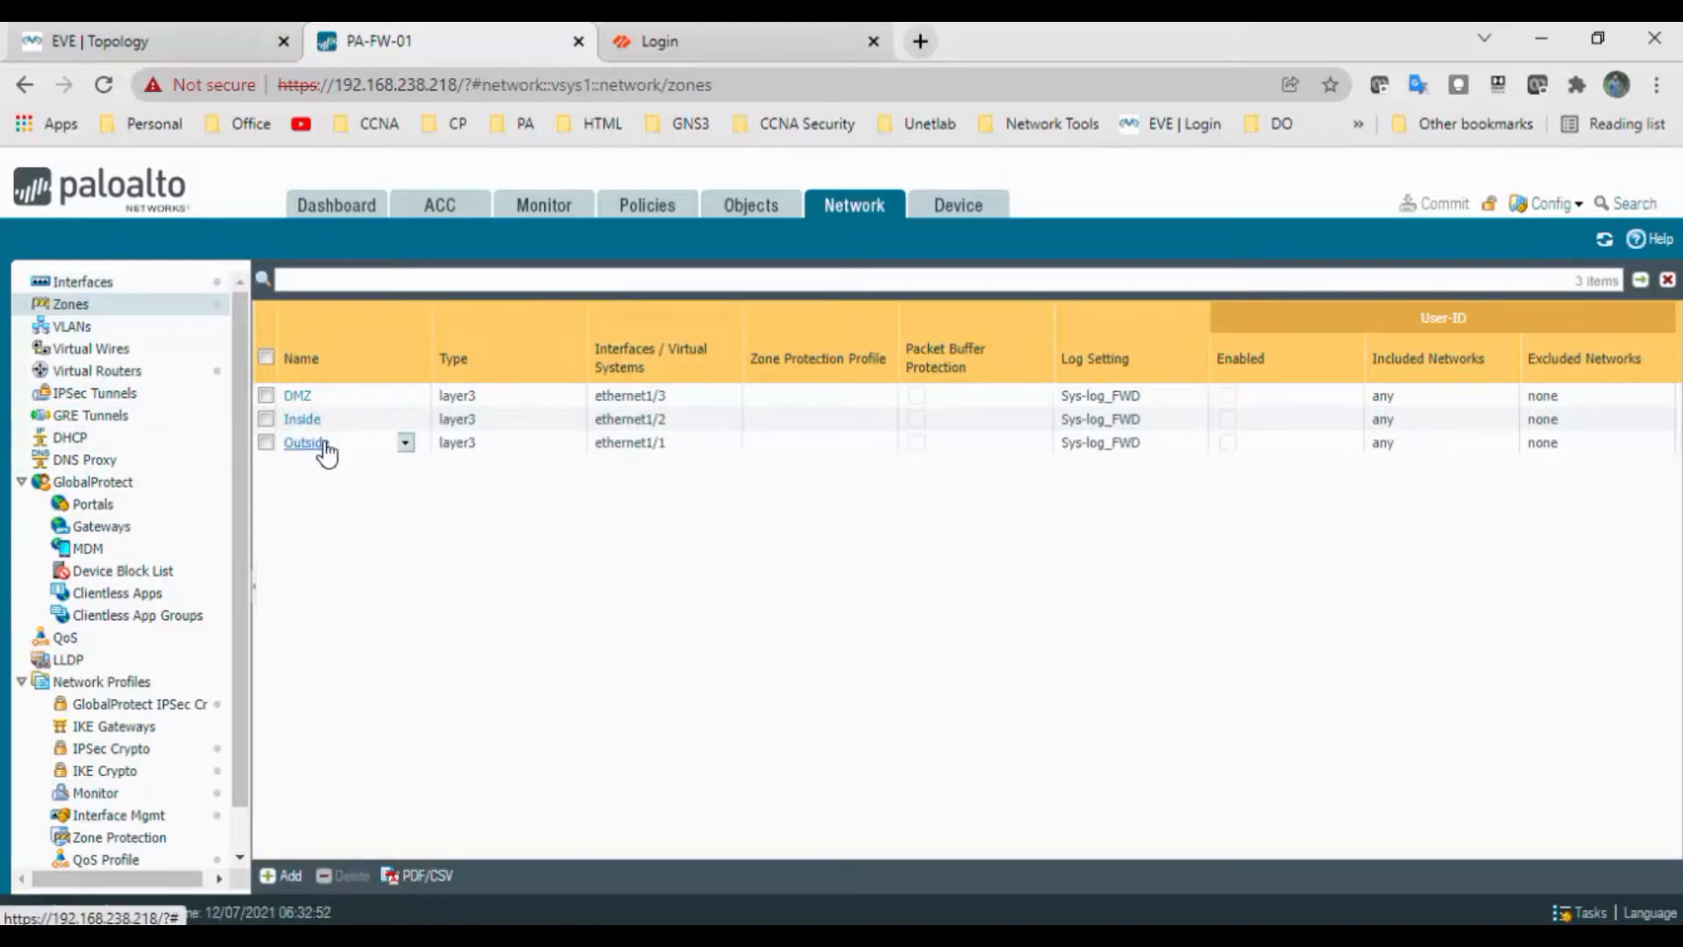
Add a Layer3 security zone named VPN, then return to the interfaces list
{"action": "left_click", "coordinate": [267, 877]}
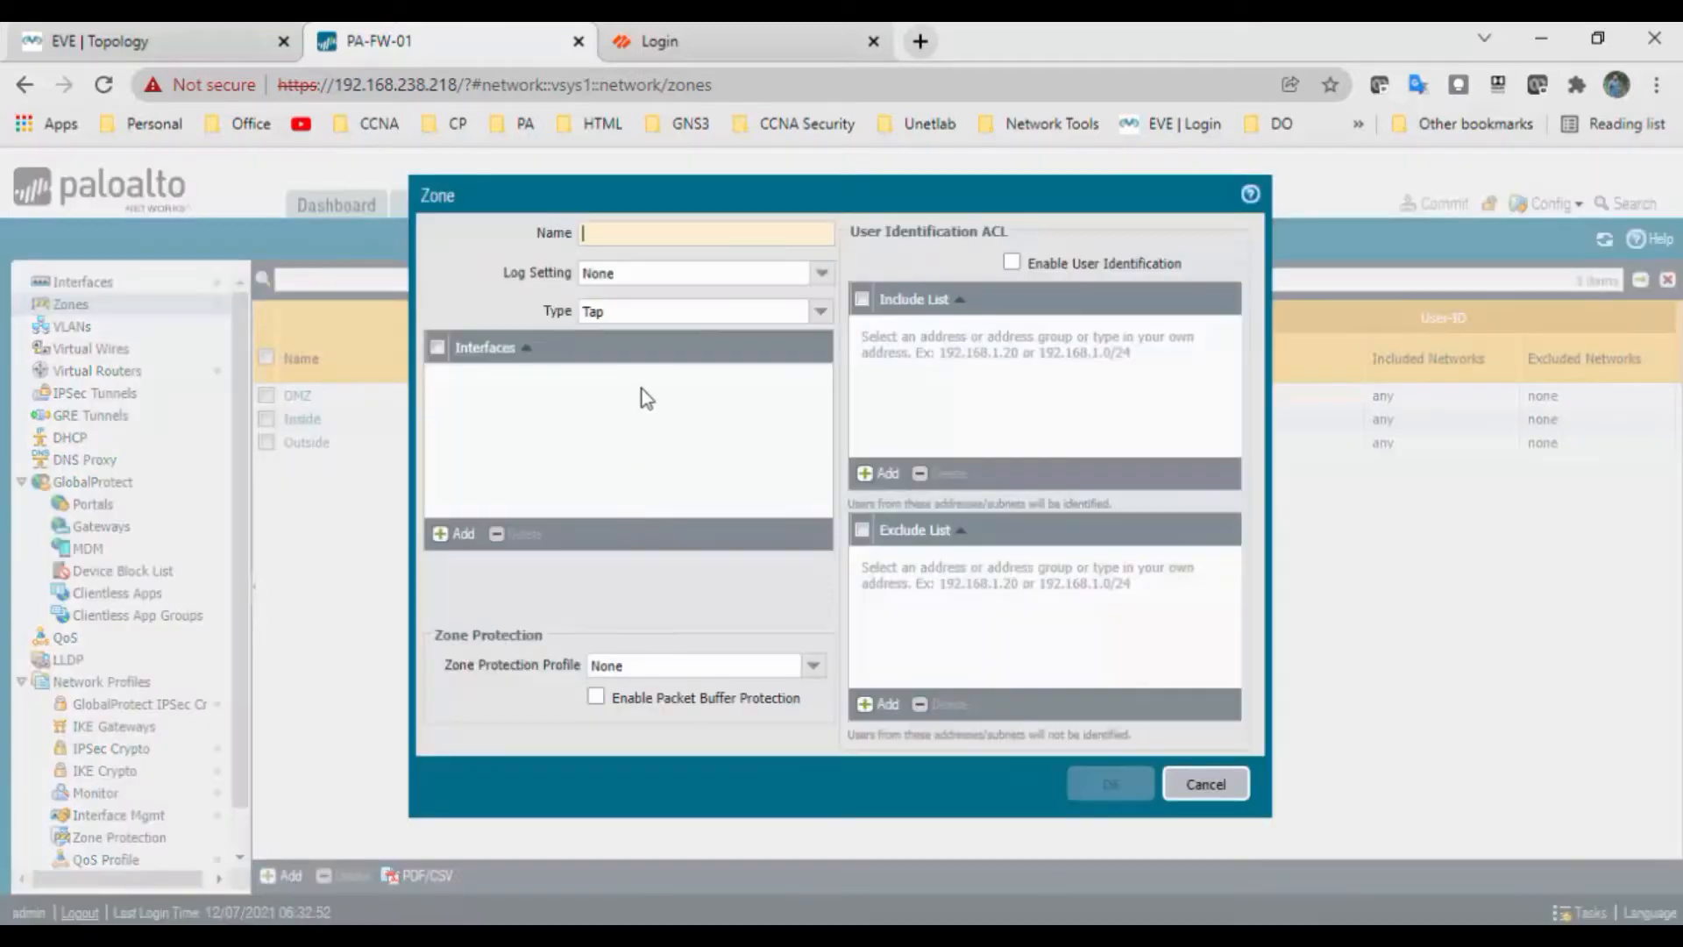
{"action": "type", "text": "VPN"}
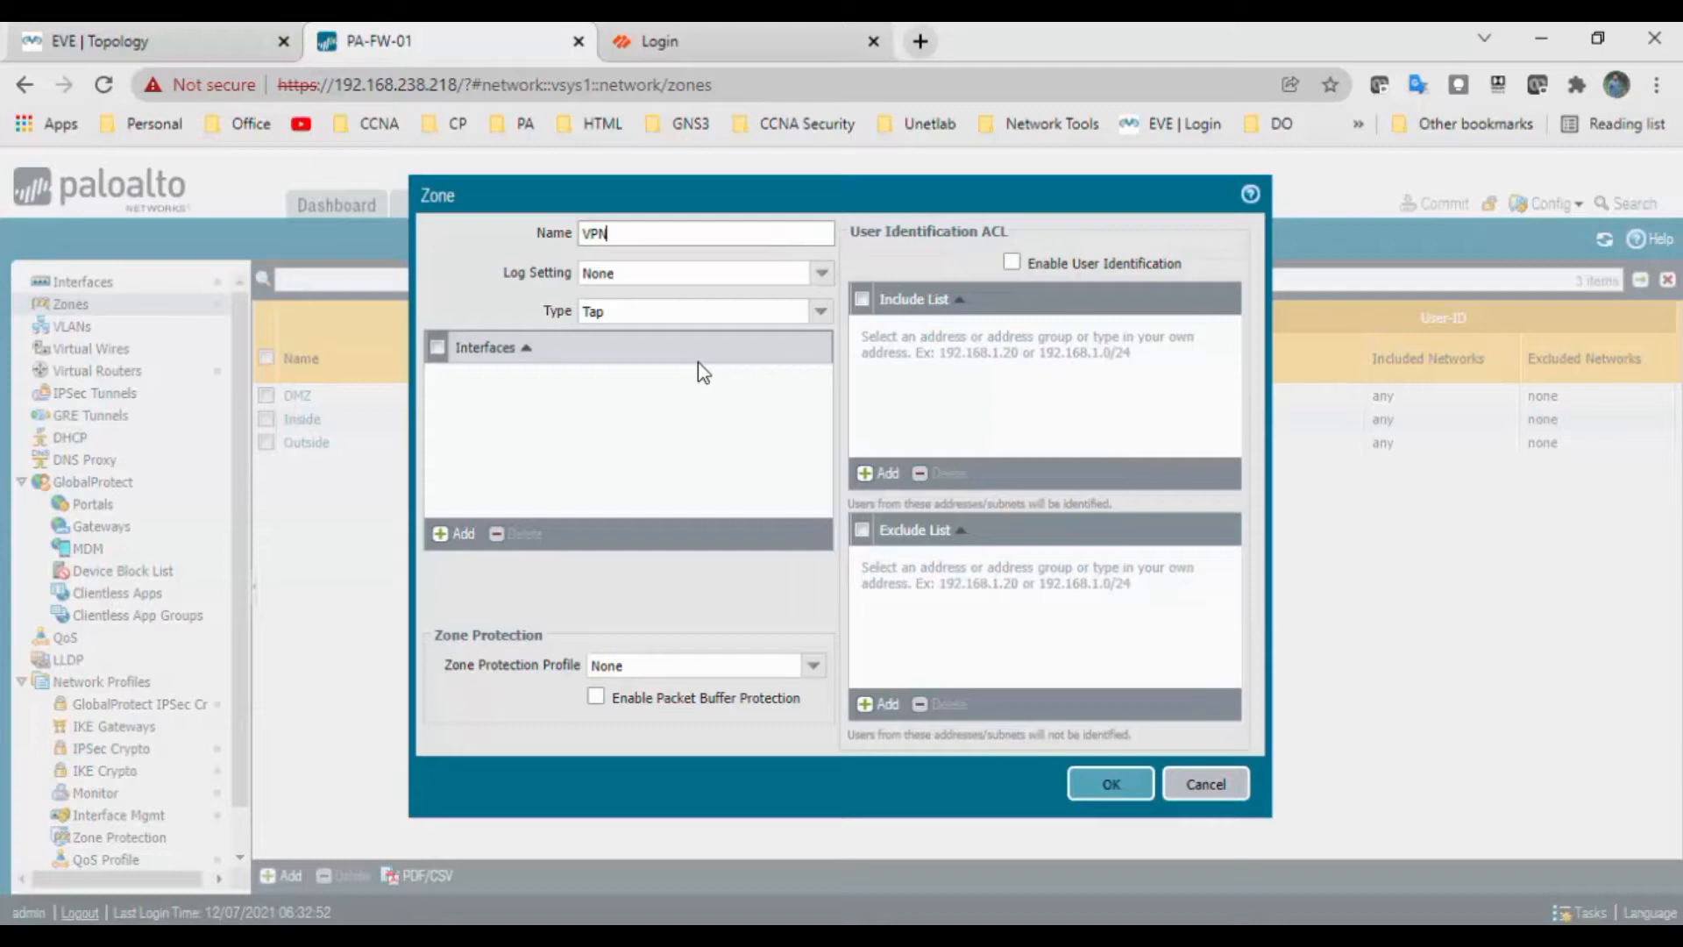
{"action": "left_click", "coordinate": [815, 311]}
{"action": "left_click", "coordinate": [683, 409]}
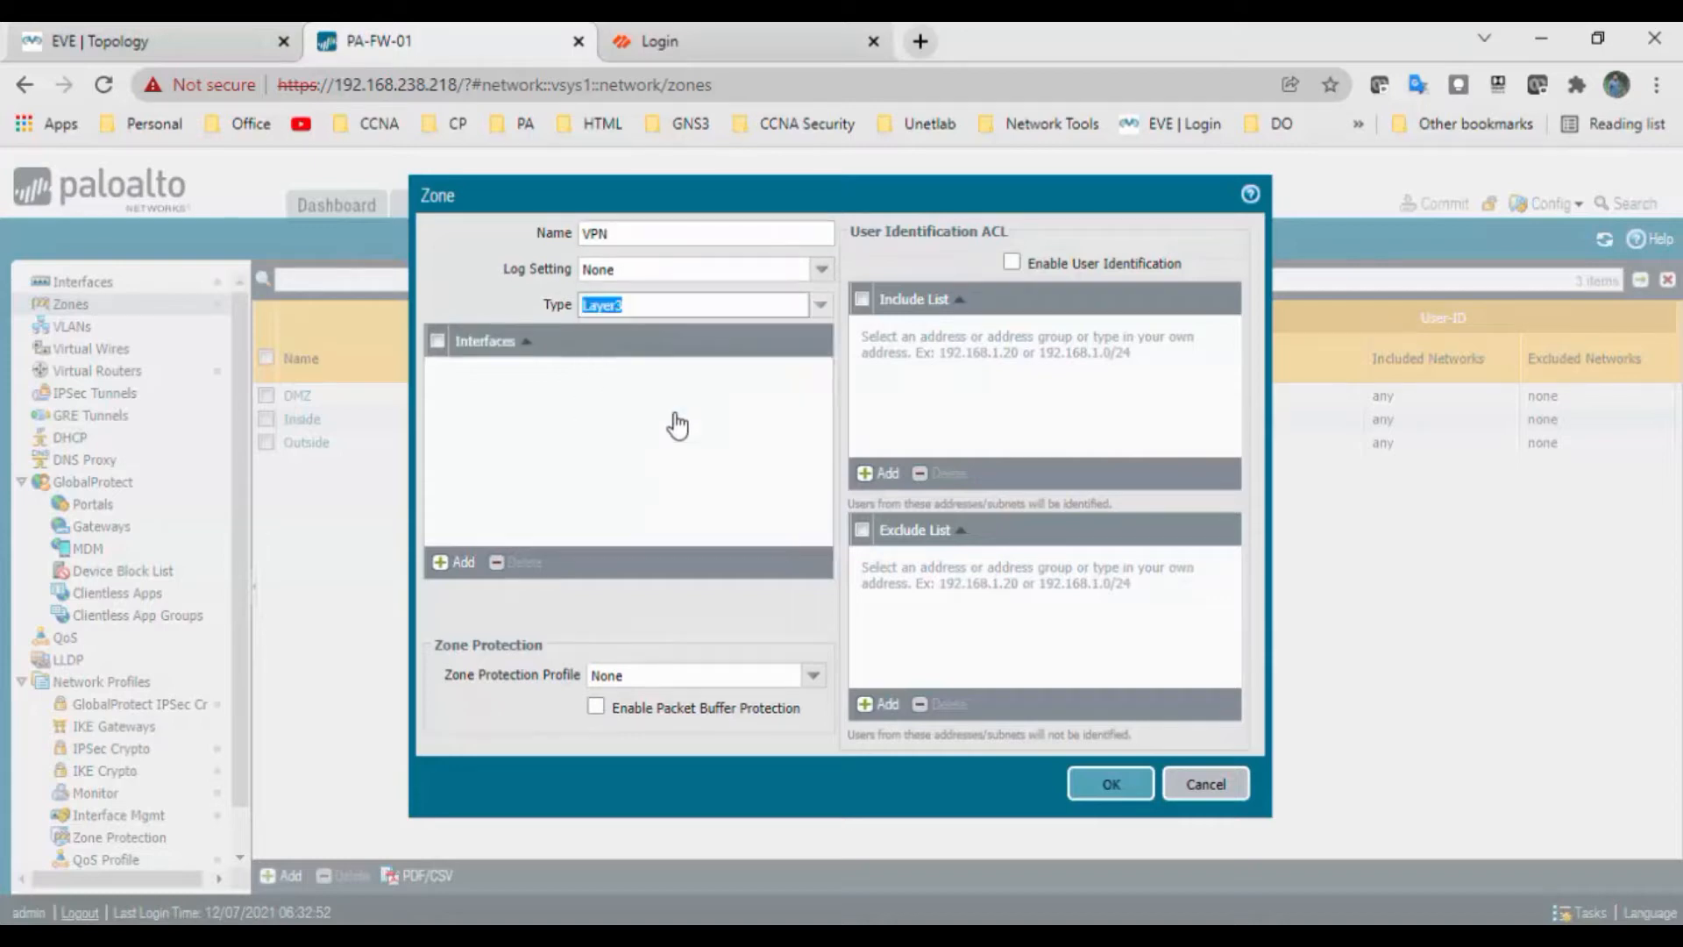
{"action": "left_click", "coordinate": [1110, 782]}
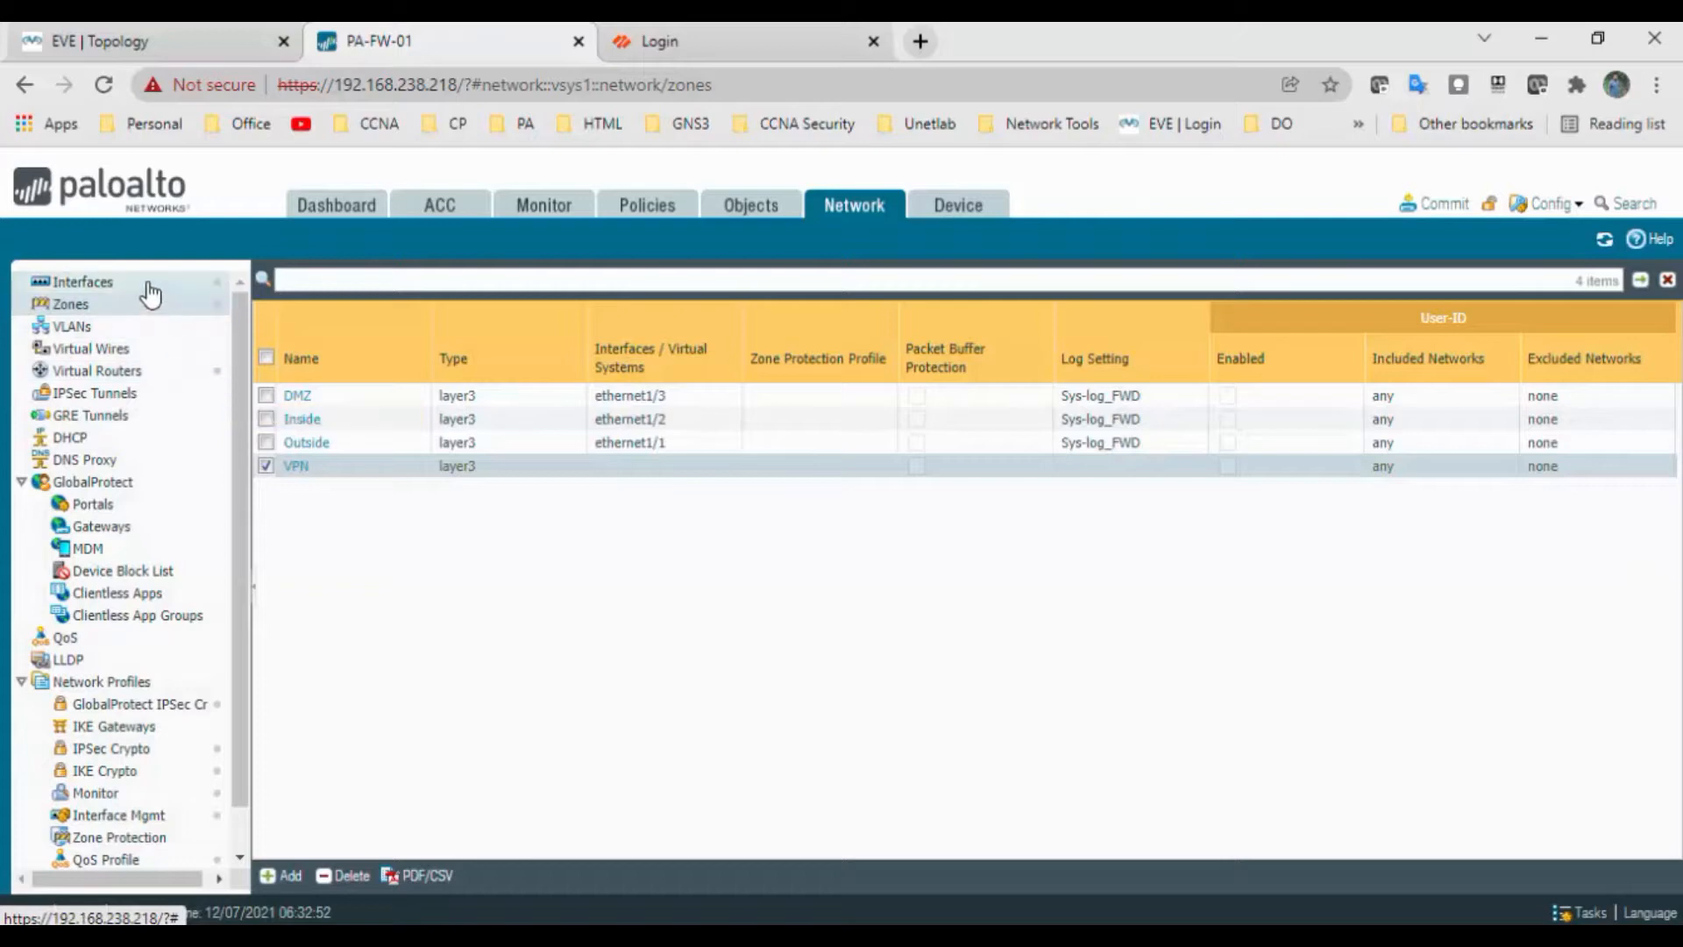
{"action": "left_click", "coordinate": [149, 285]}
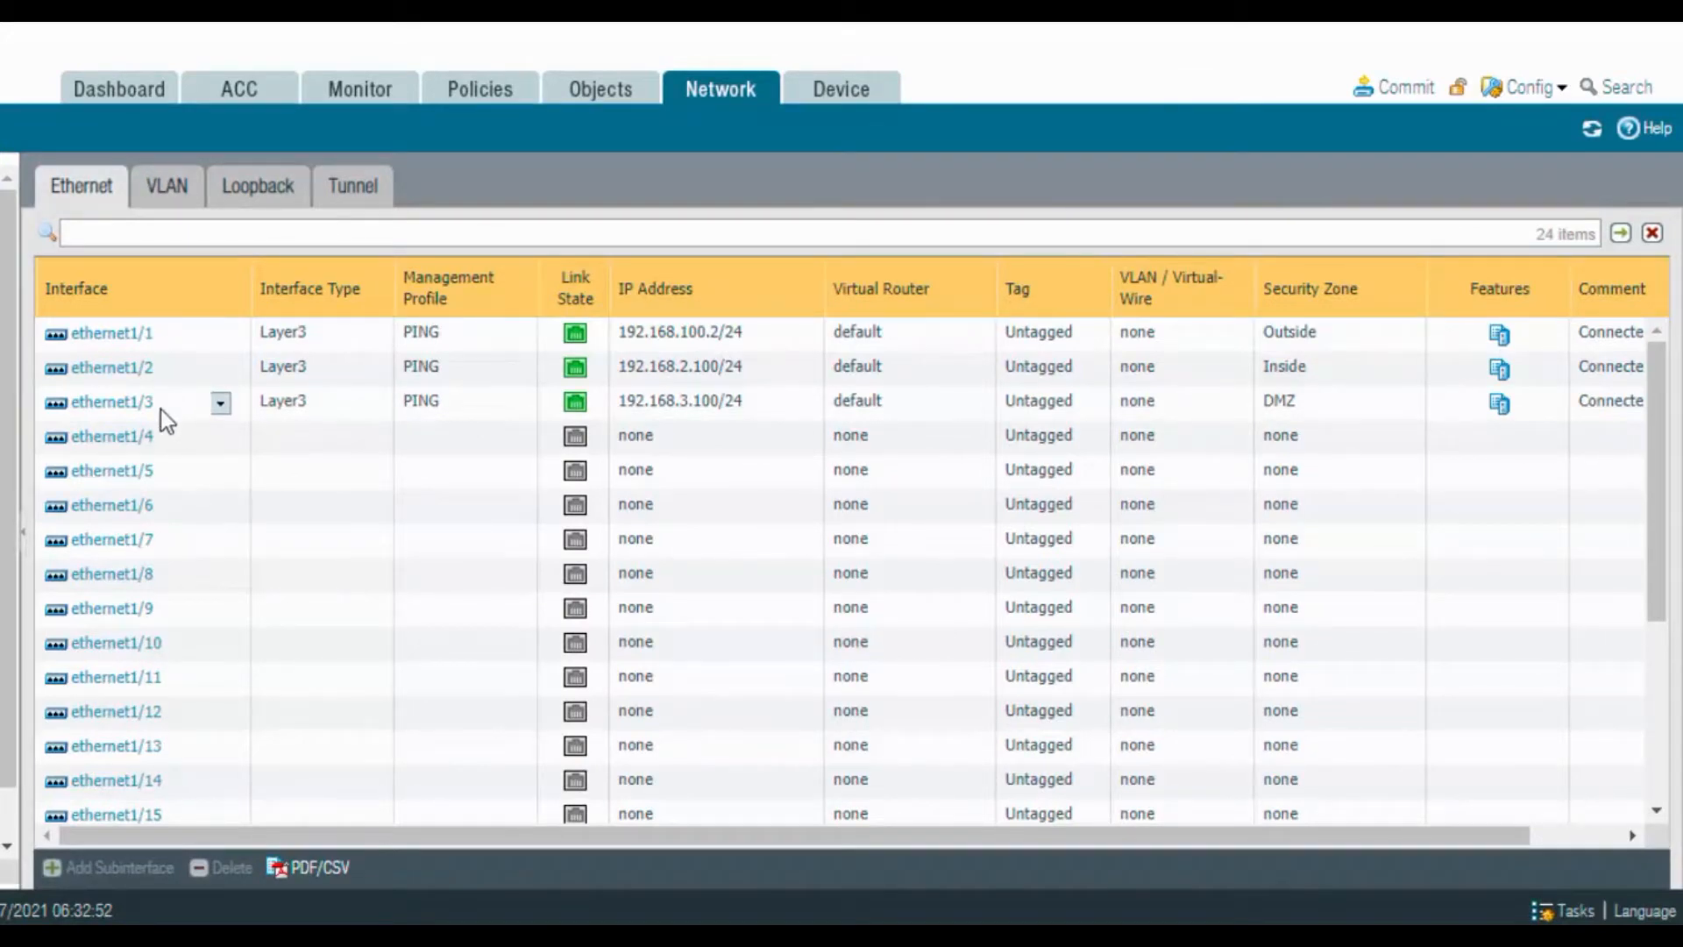
Start a new tunnel interface numbered 1 with the comment 'VPN Tunne'
{"action": "left_click", "coordinate": [367, 194]}
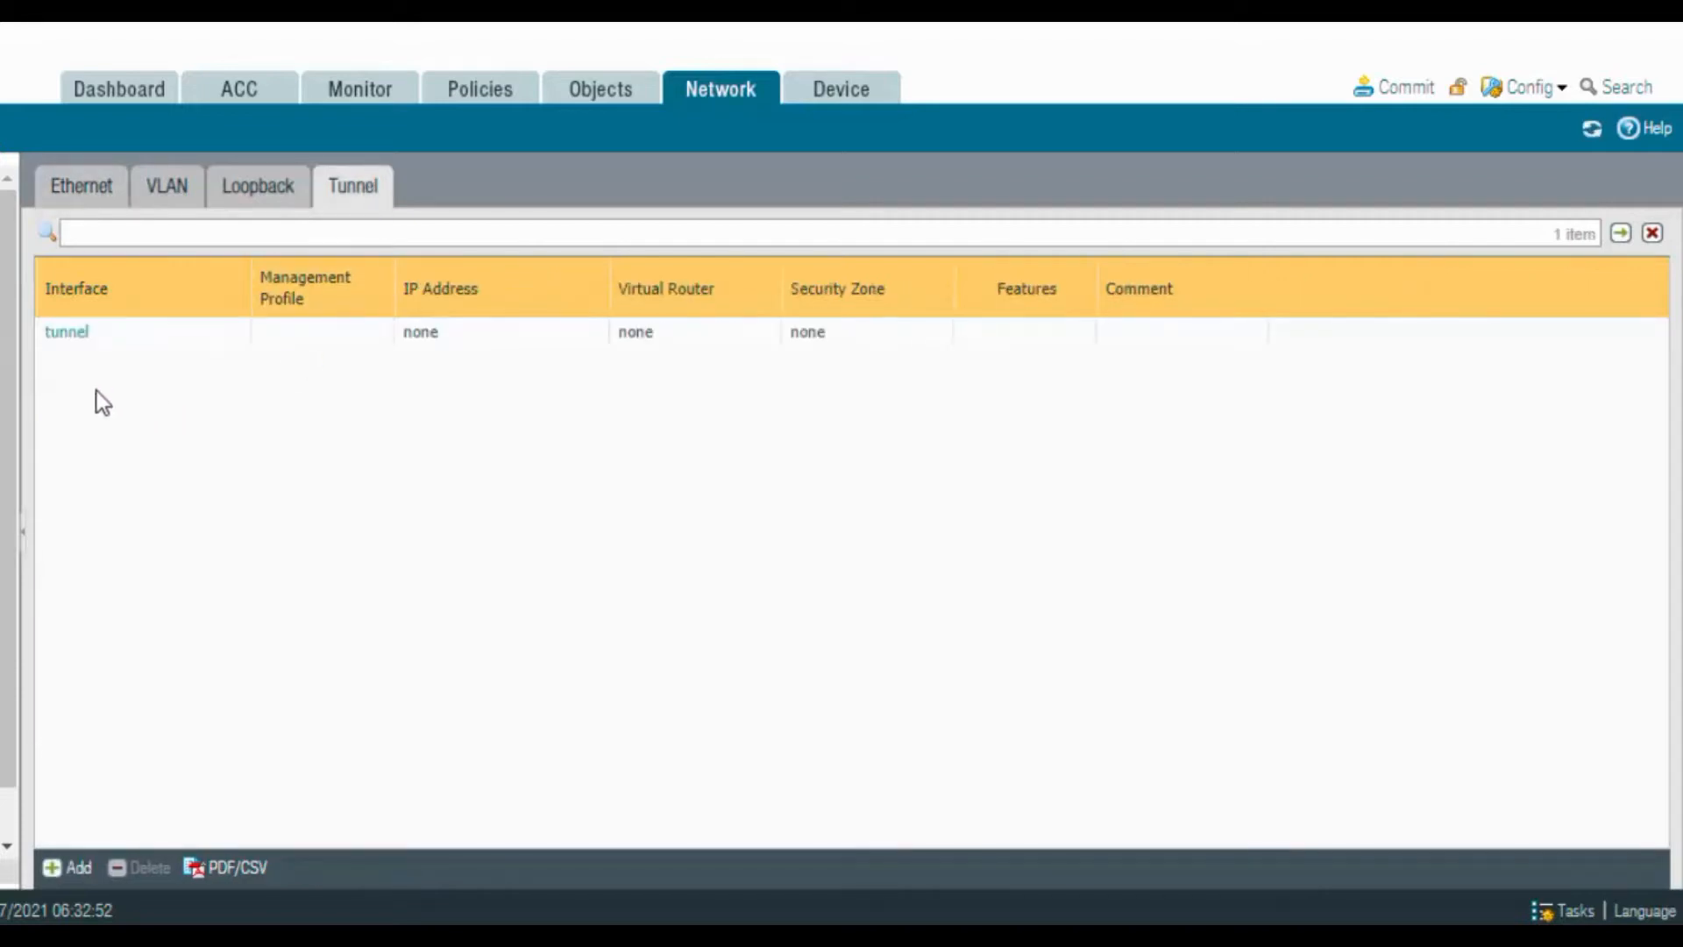
{"action": "left_click", "coordinate": [73, 869]}
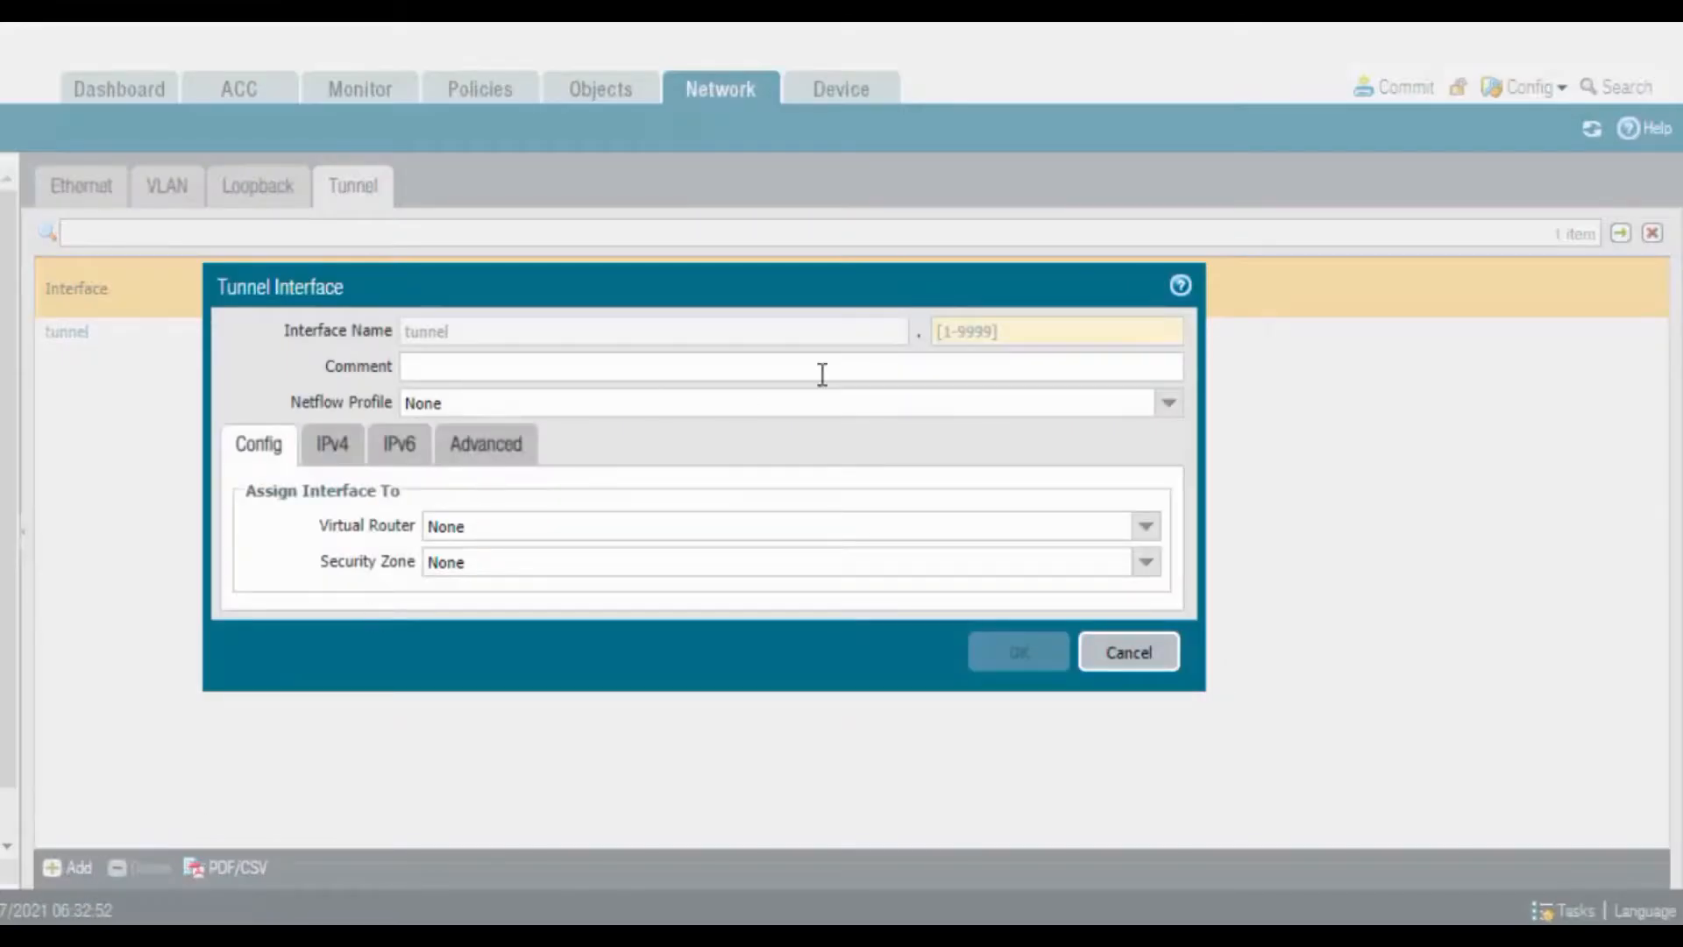
{"action": "left_click", "coordinate": [1010, 335]}
{"action": "type", "text": "1"}
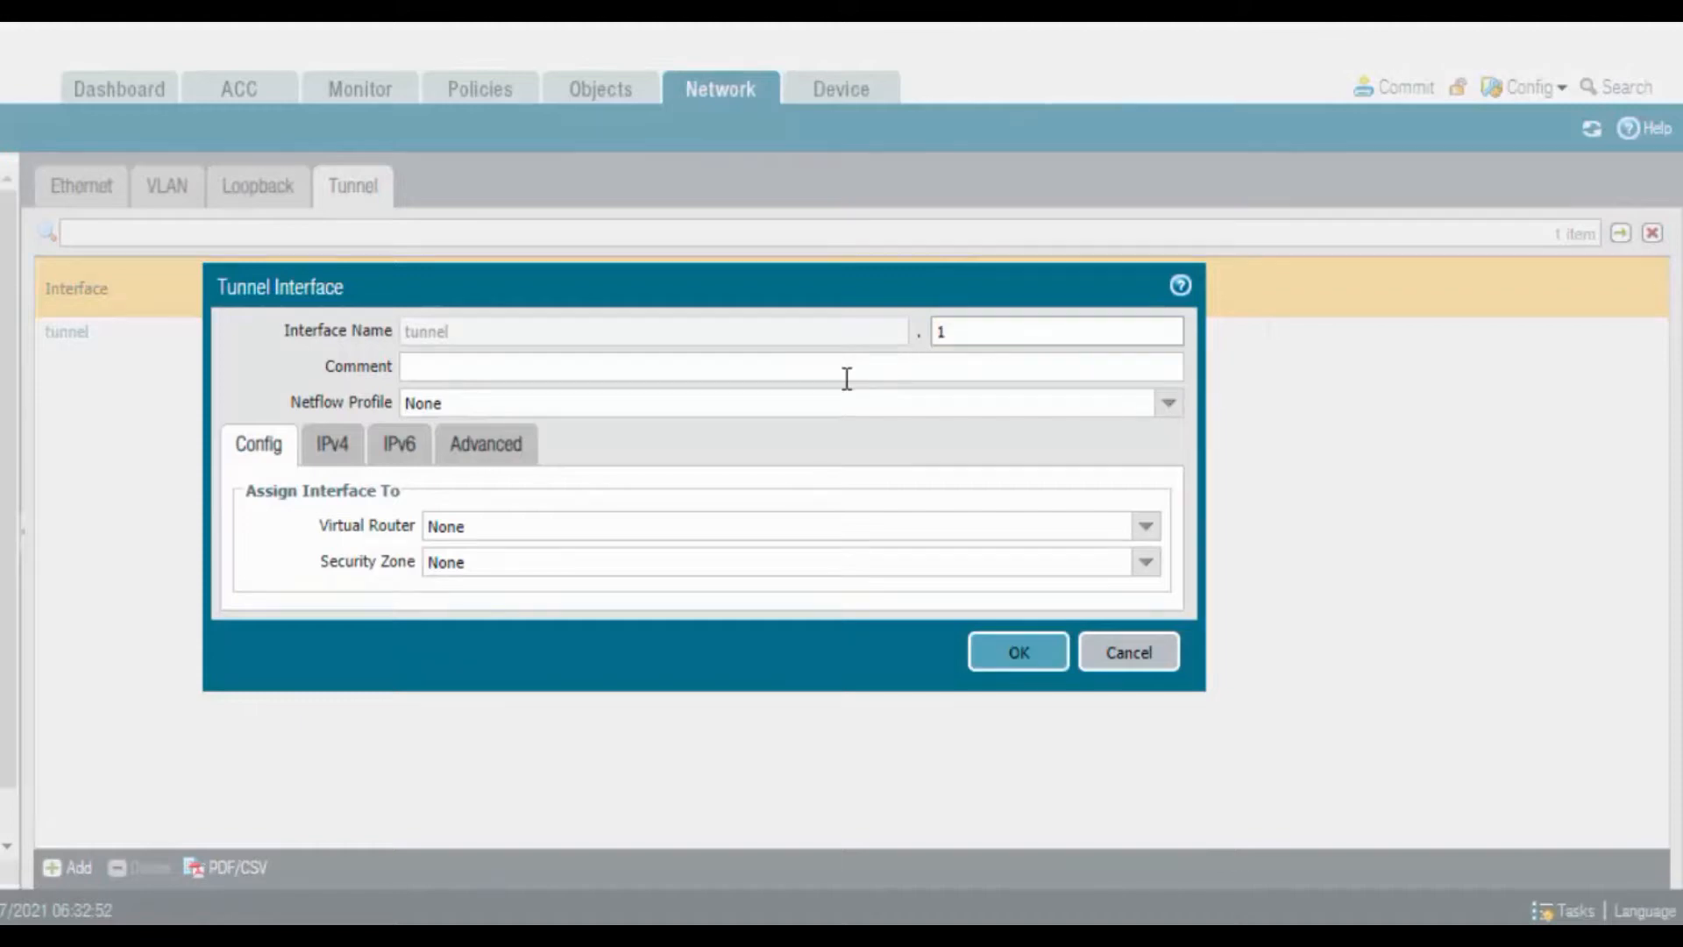
{"action": "left_click", "coordinate": [829, 367]}
{"action": "type", "text": "VPn"}
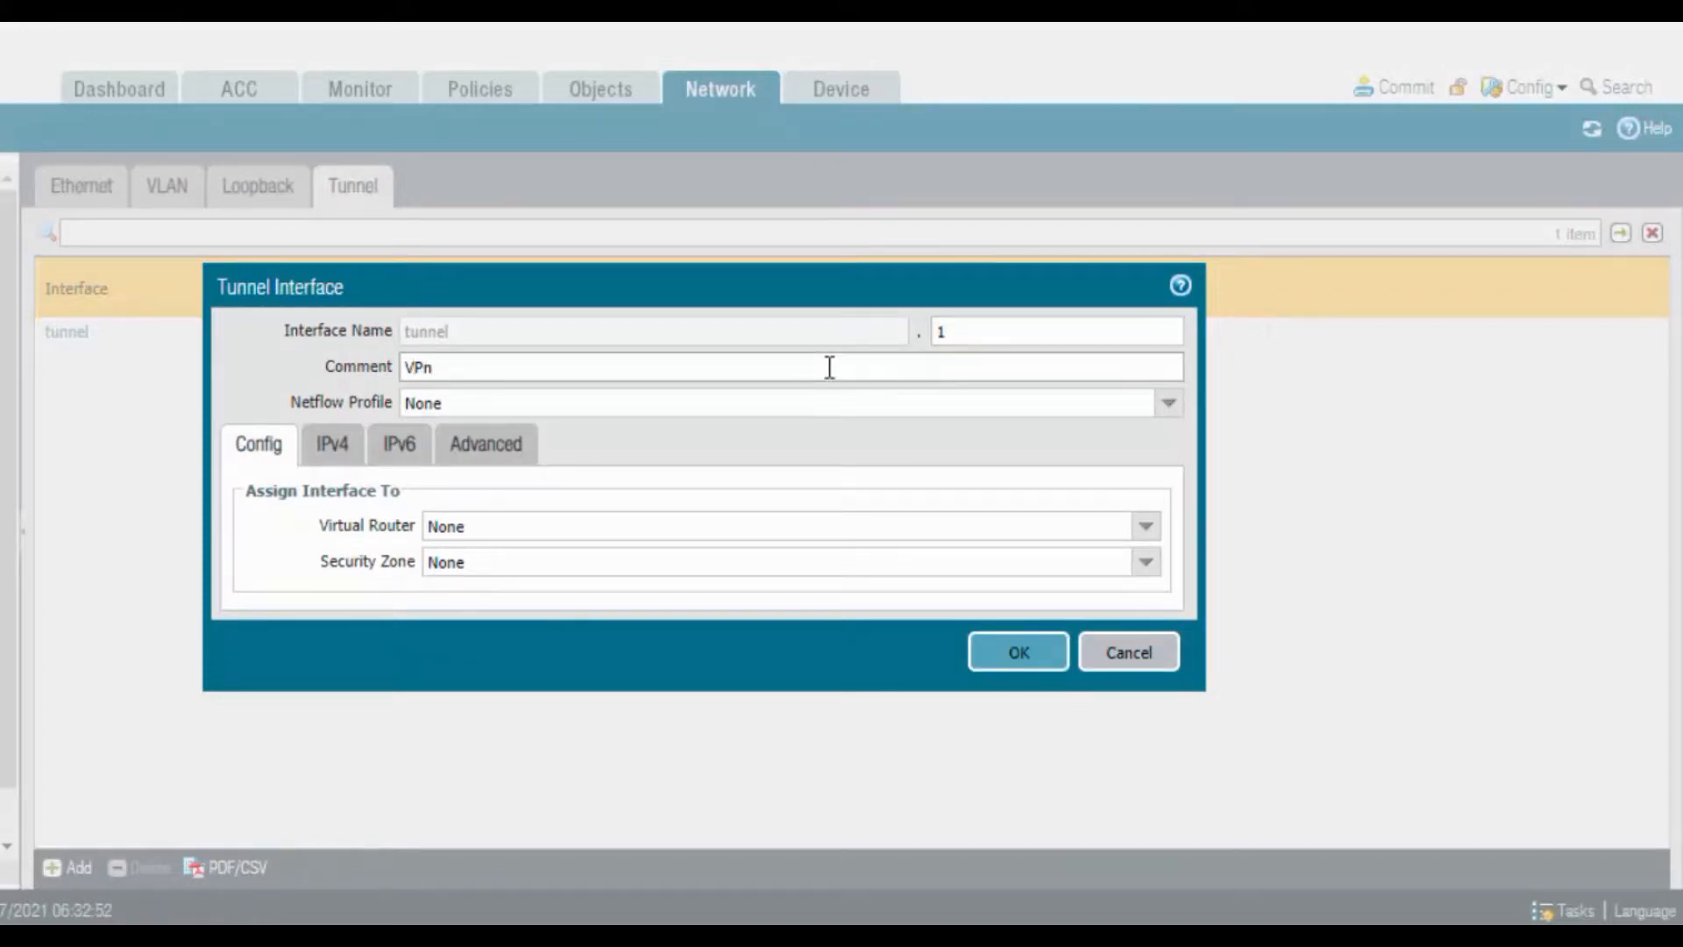
{"action": "type", "text": " Tunne"}
Put tunnel.1 in the default virtual router and VPN zone with IPv4 172.16.1.1/24
{"action": "left_click", "coordinate": [1144, 526]}
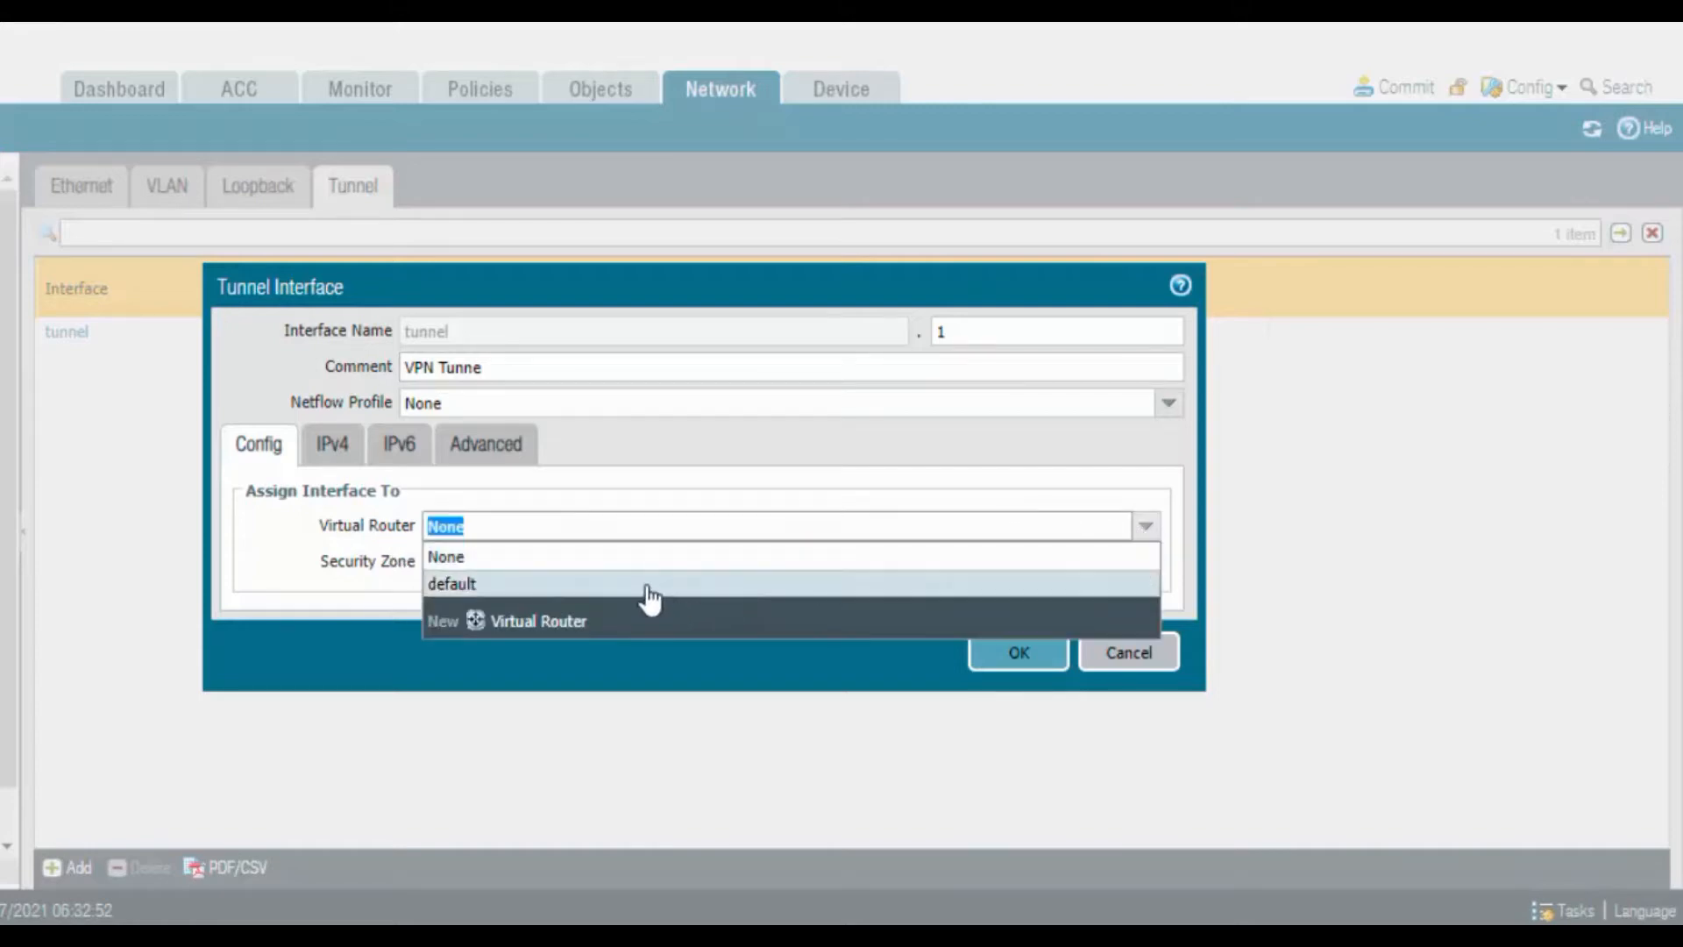
{"action": "left_click", "coordinate": [631, 585]}
{"action": "left_click", "coordinate": [1144, 562]}
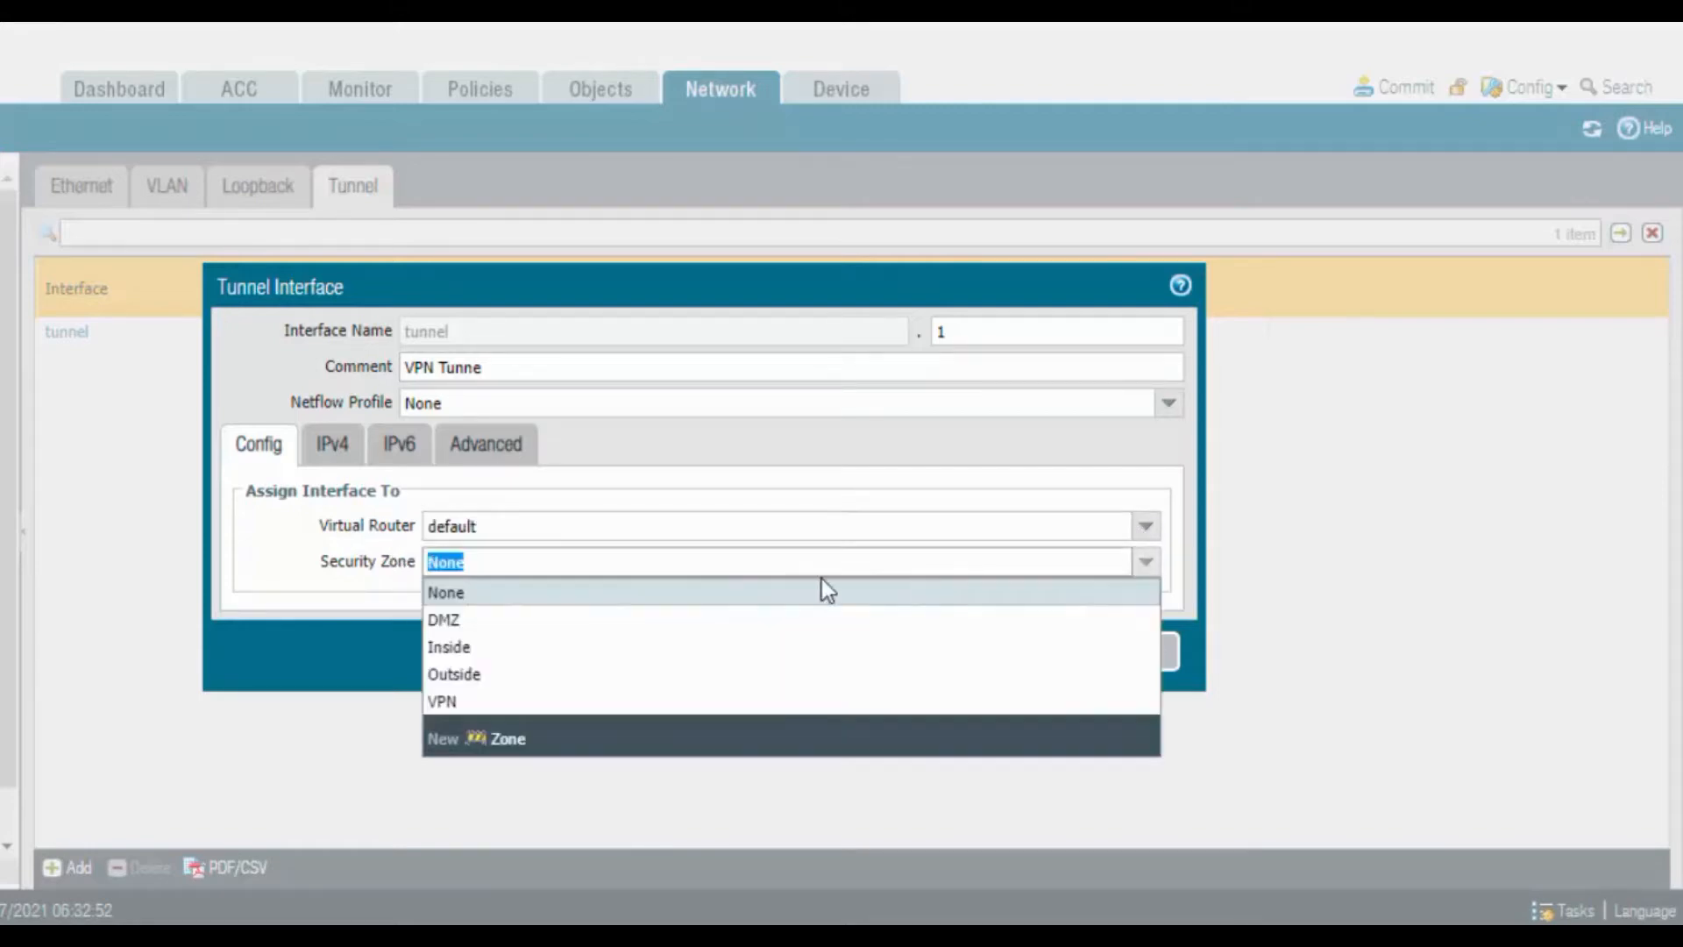
{"action": "left_click", "coordinate": [561, 701]}
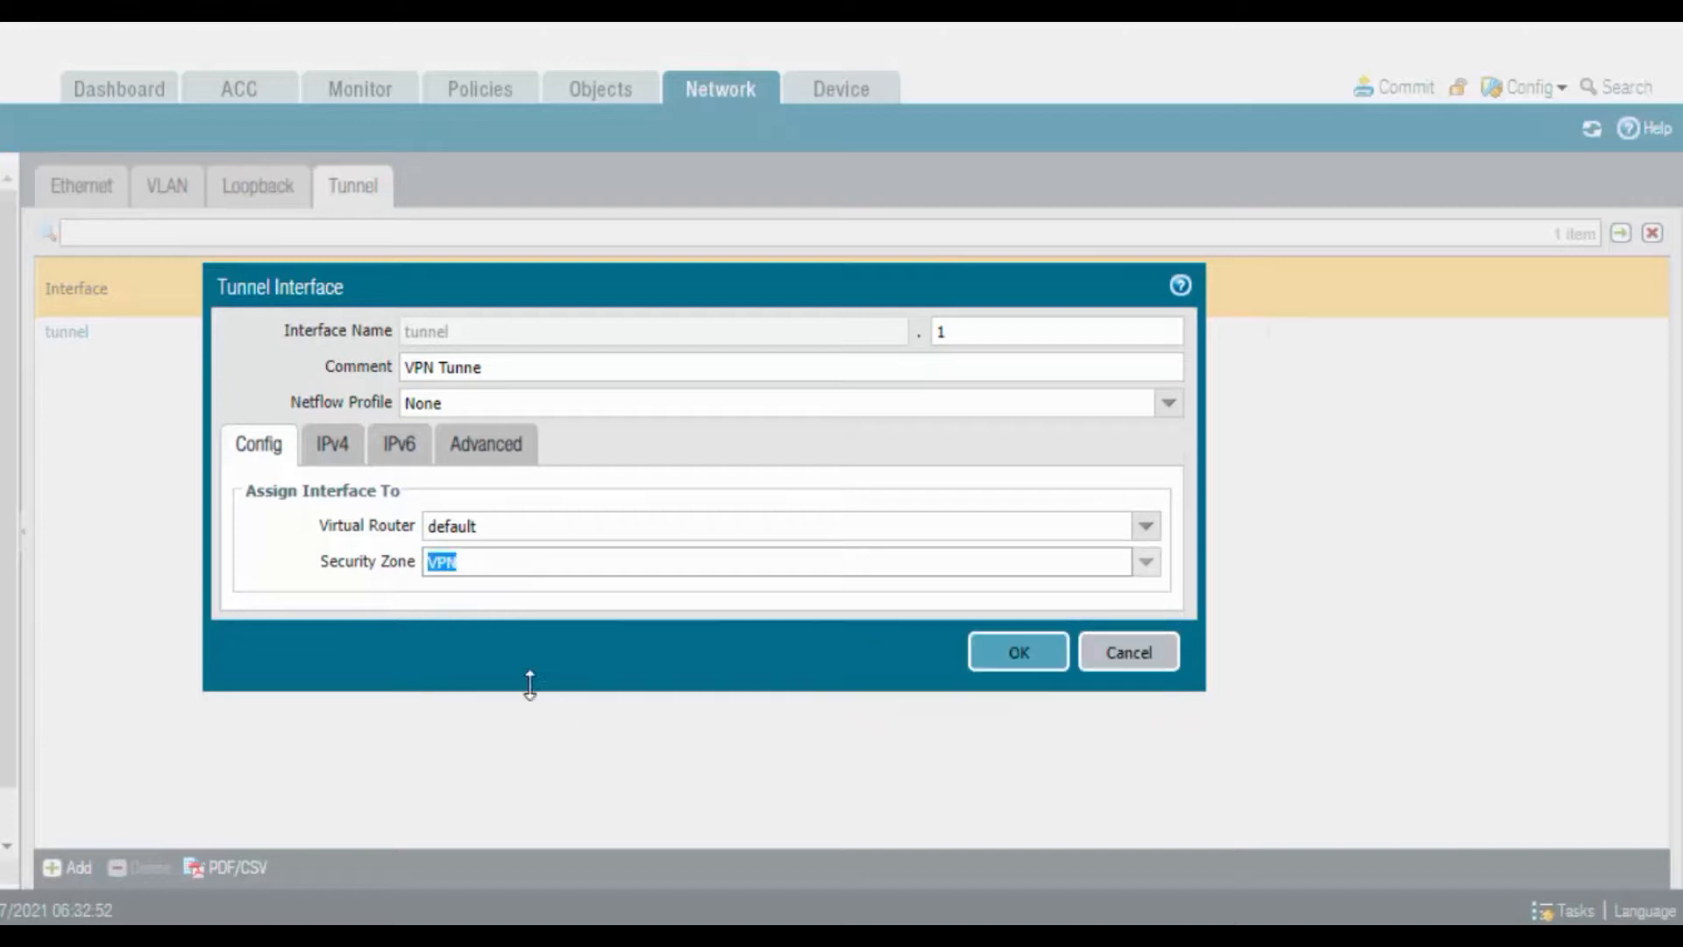
{"action": "left_click", "coordinate": [328, 444]}
{"action": "left_click", "coordinate": [272, 678]}
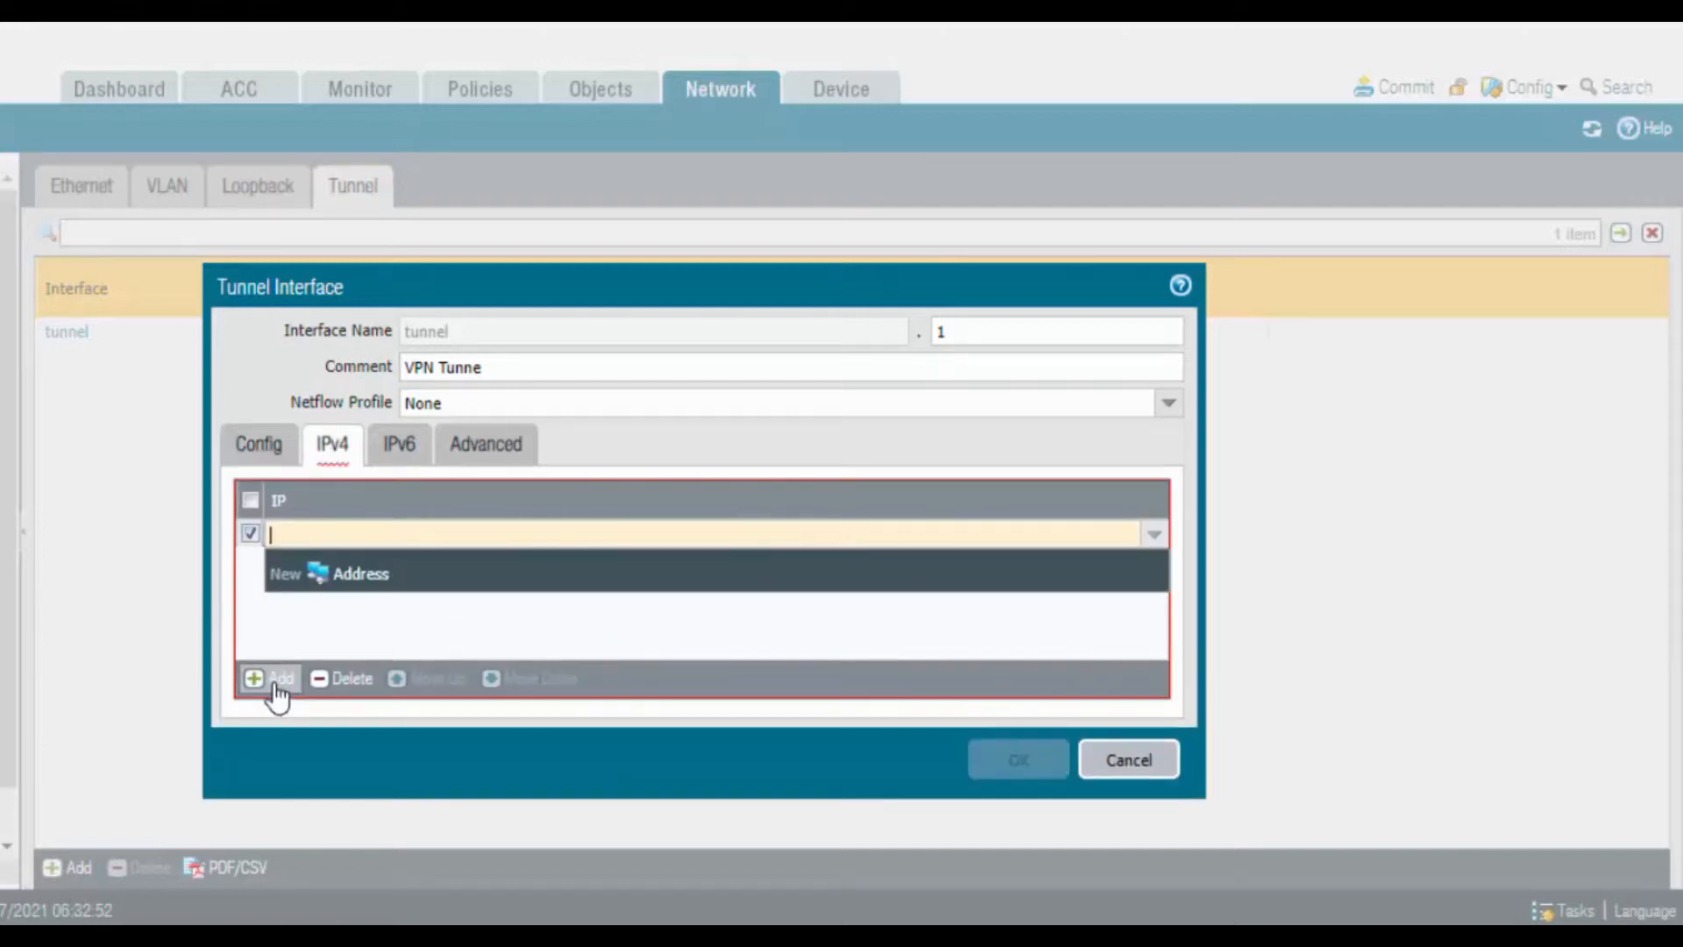
{"action": "type", "text": "172.16.1.1/24"}
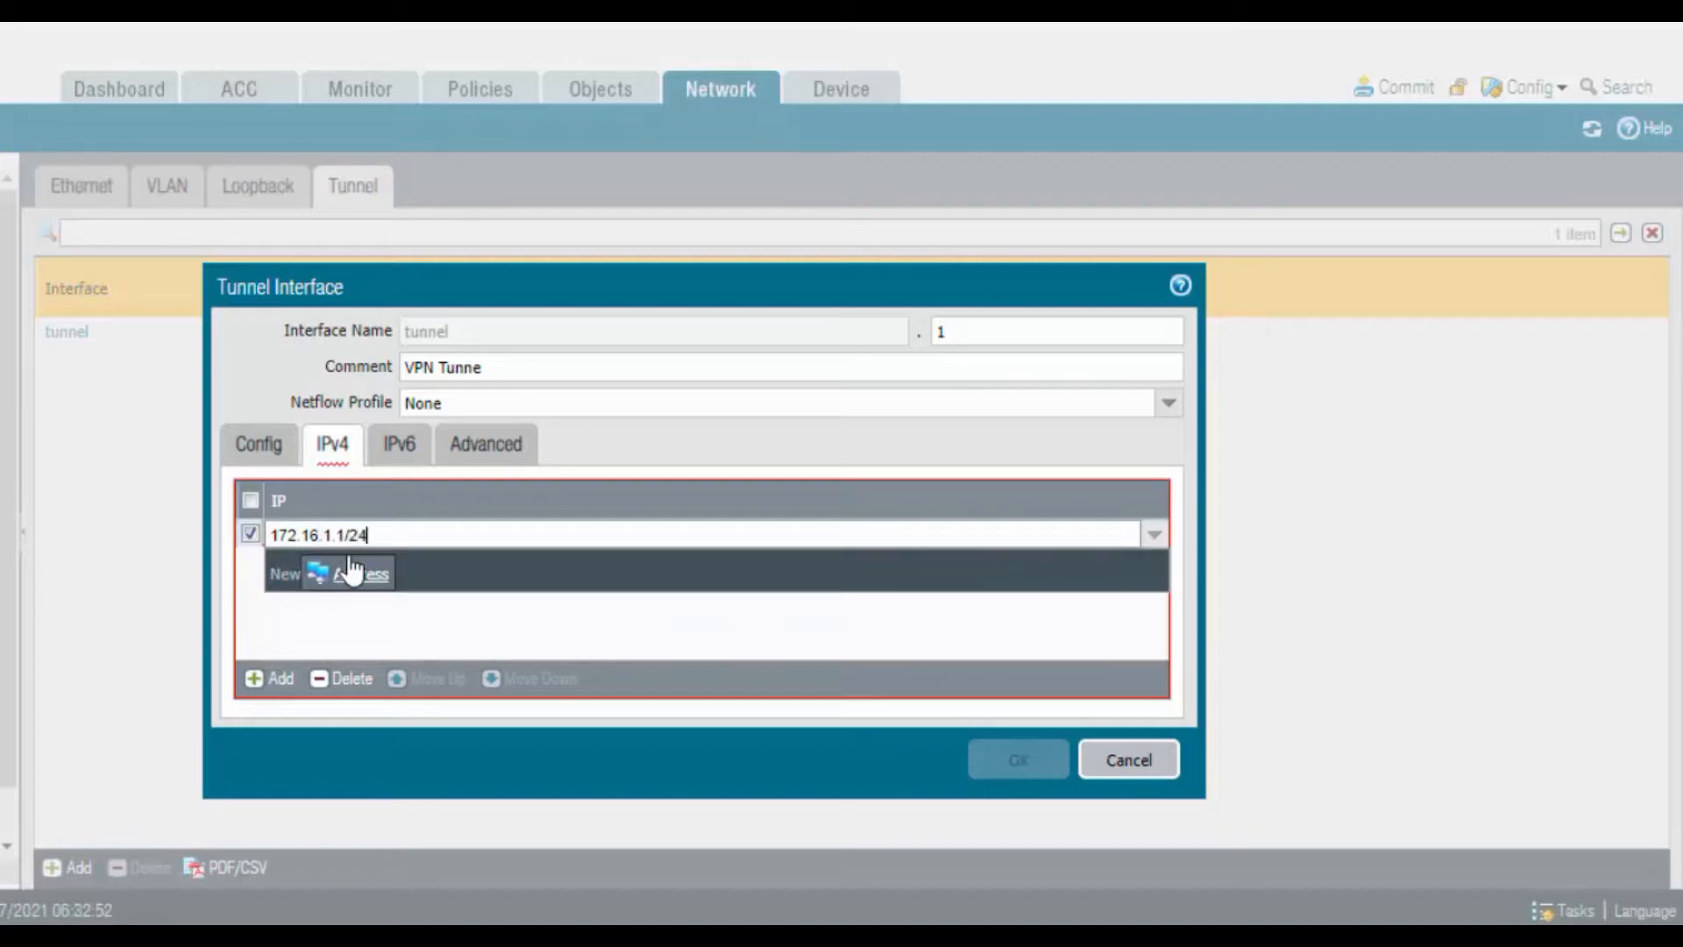
Apply the PING management profile to tunnel.1 and save the interface
{"action": "left_click", "coordinate": [492, 447]}
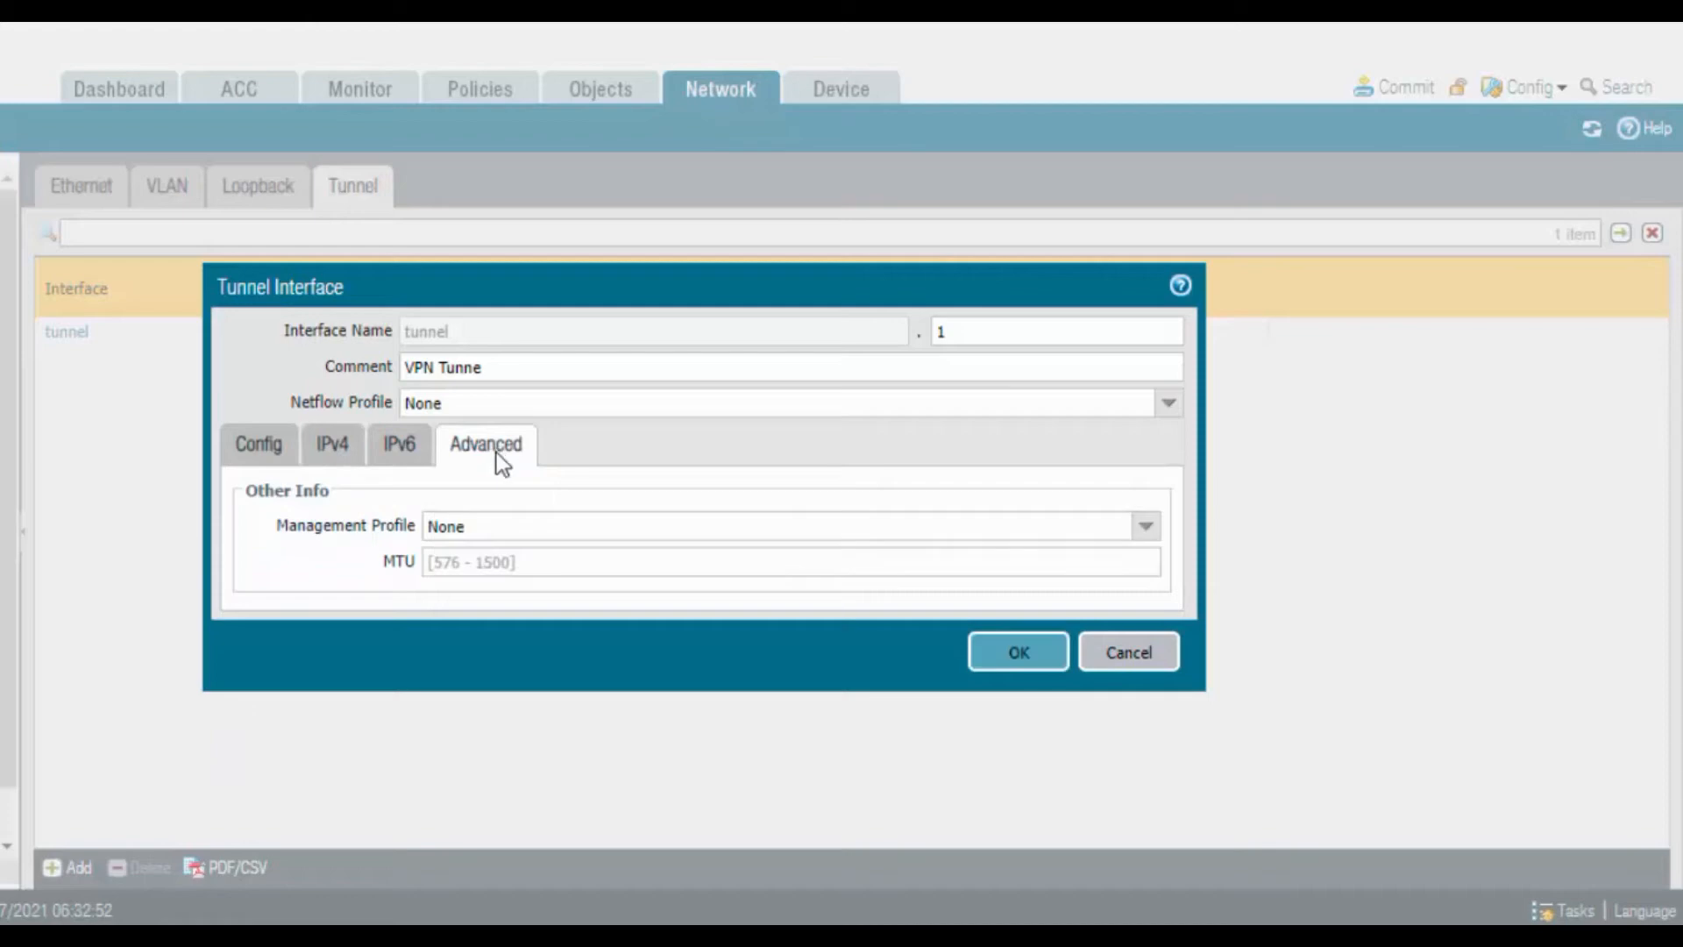
{"action": "left_click", "coordinate": [1148, 532]}
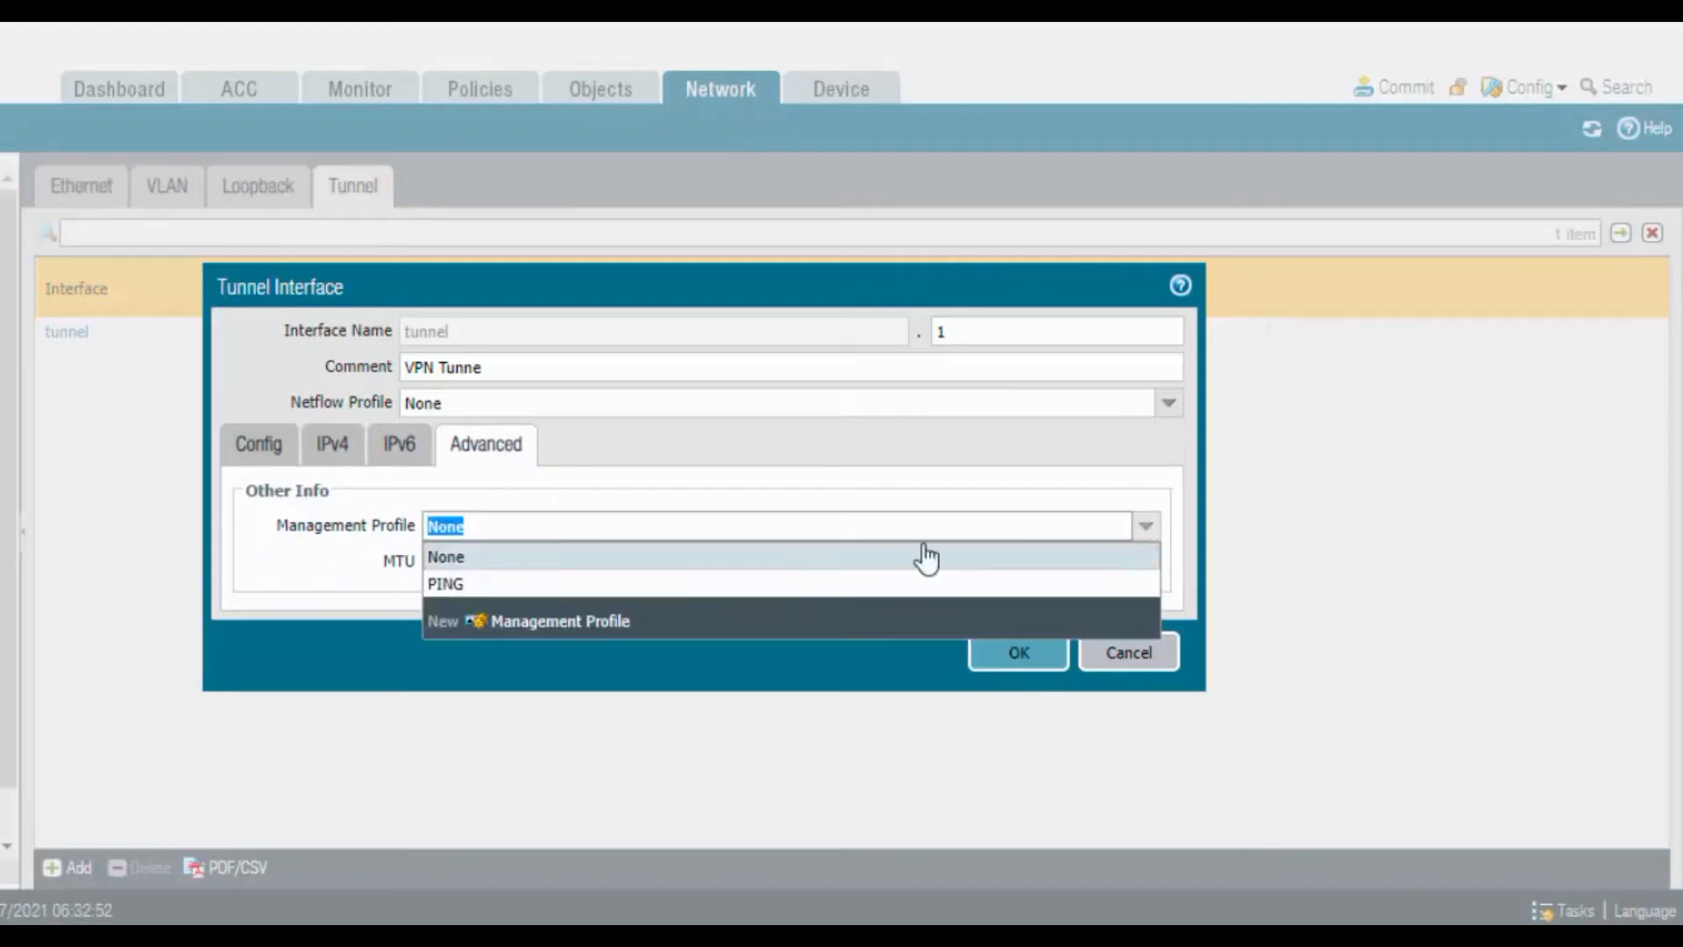
{"action": "left_click", "coordinate": [561, 584]}
{"action": "left_click", "coordinate": [1017, 656]}
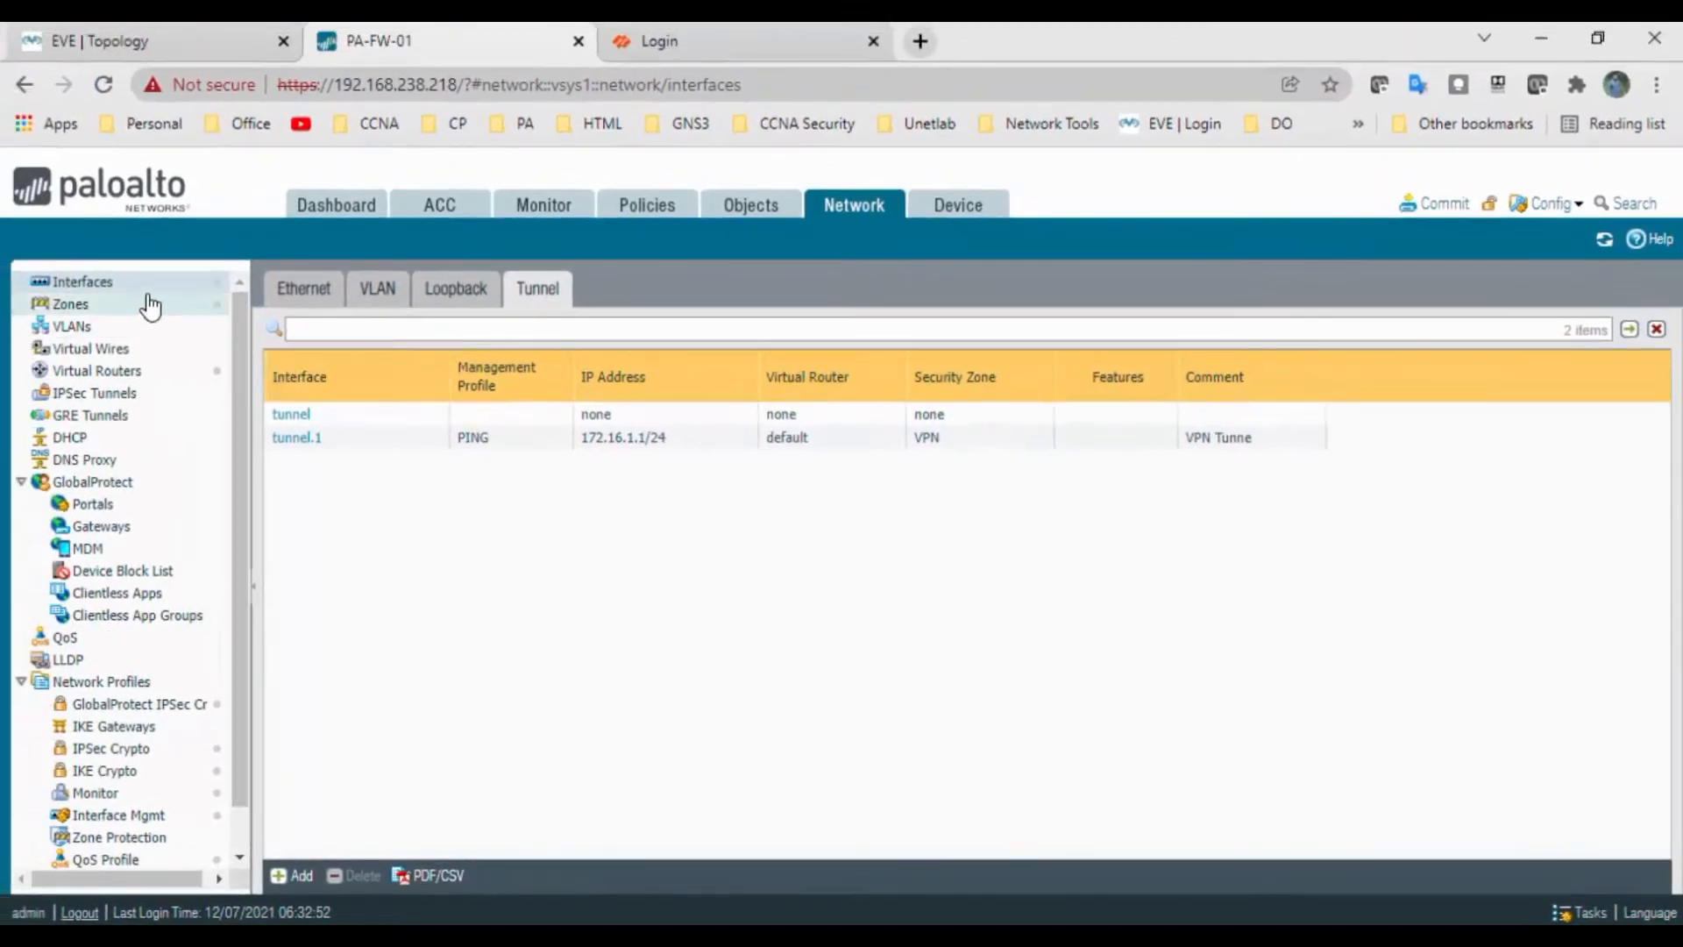
Review the default virtual router's 0.0.0.0/0 static route via ethernet1/1 to 192.168.100.1, metric 10
{"action": "left_click", "coordinate": [123, 372]}
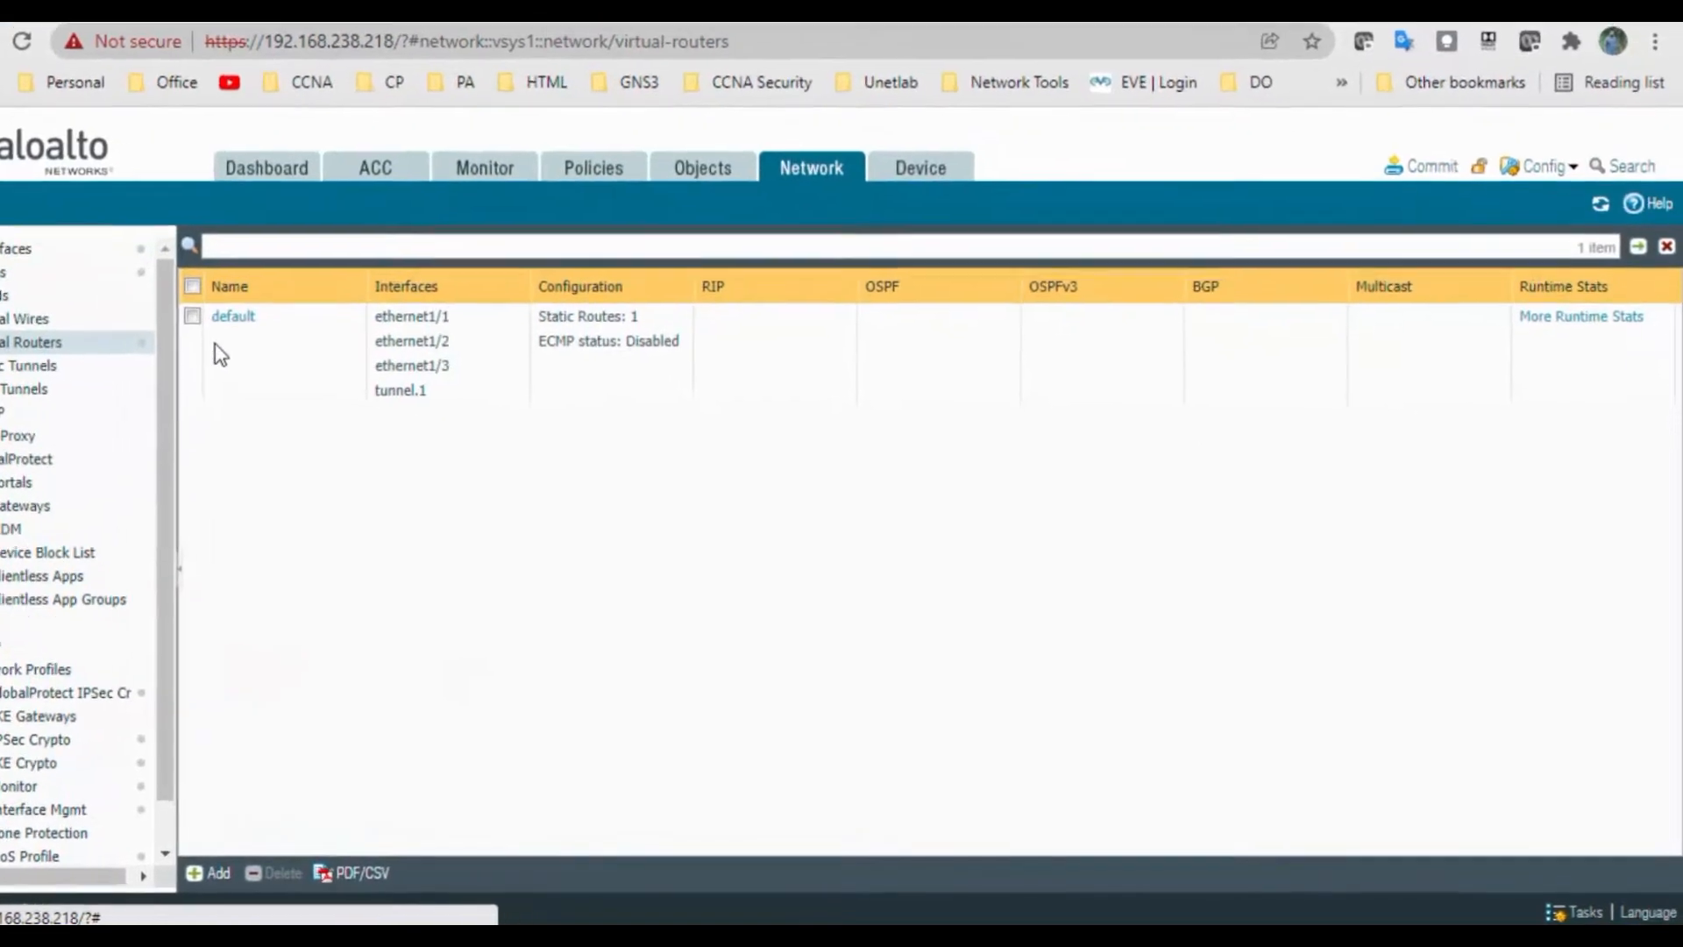
{"action": "left_click", "coordinate": [304, 347]}
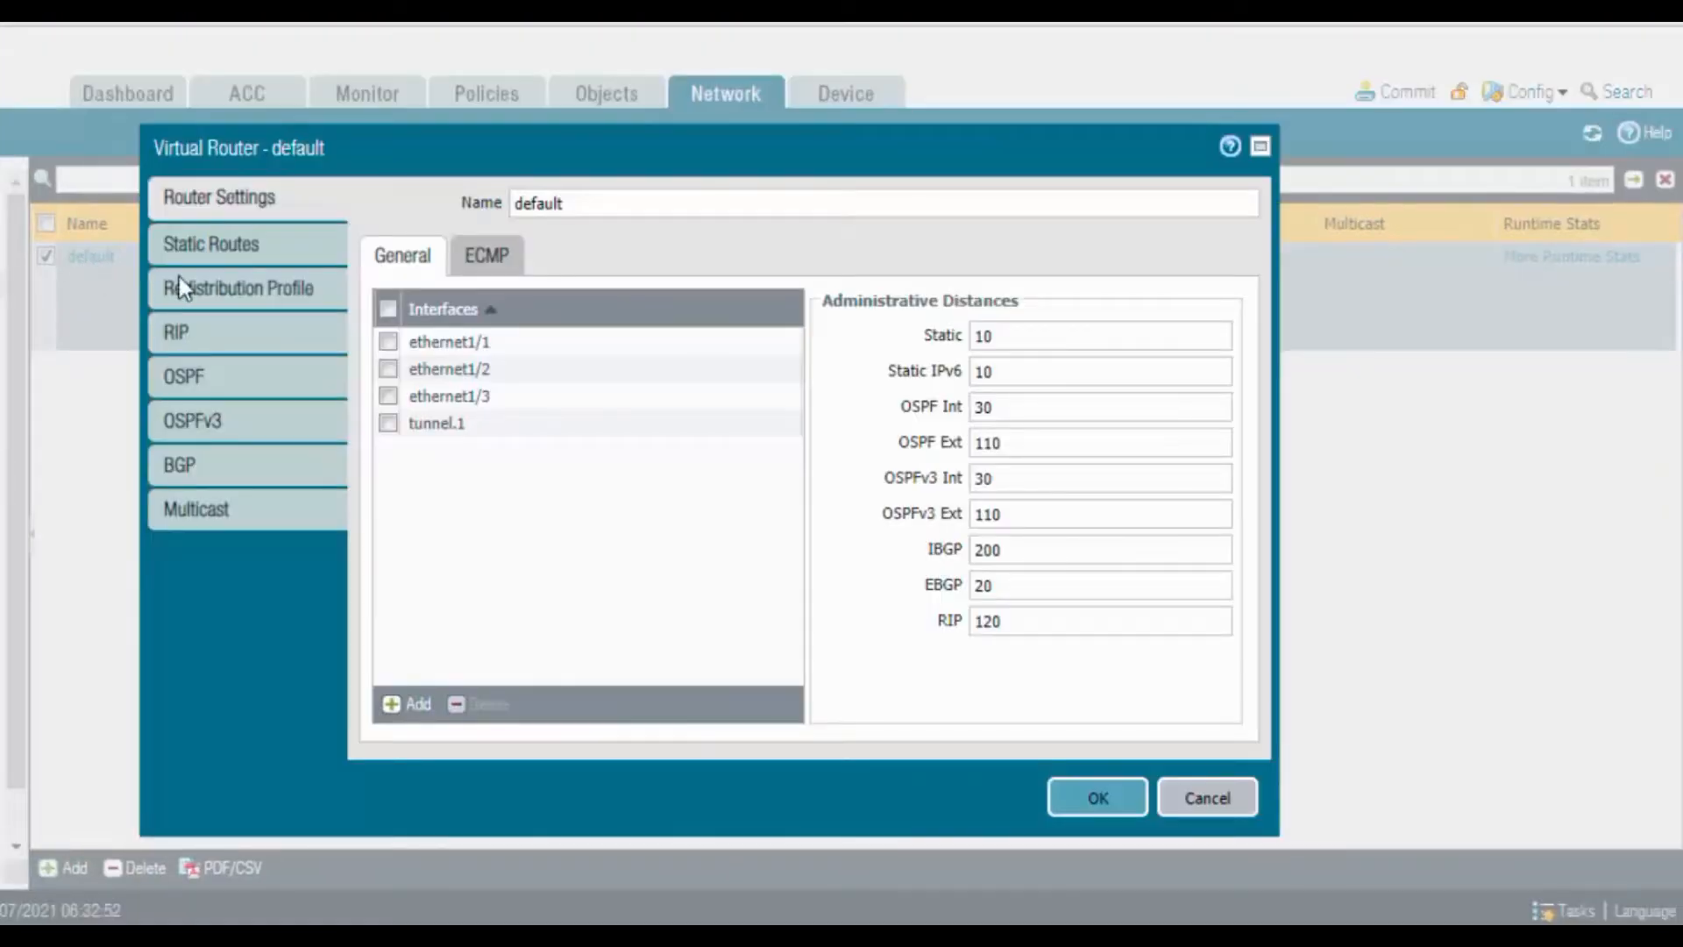
{"action": "left_click", "coordinate": [256, 252]}
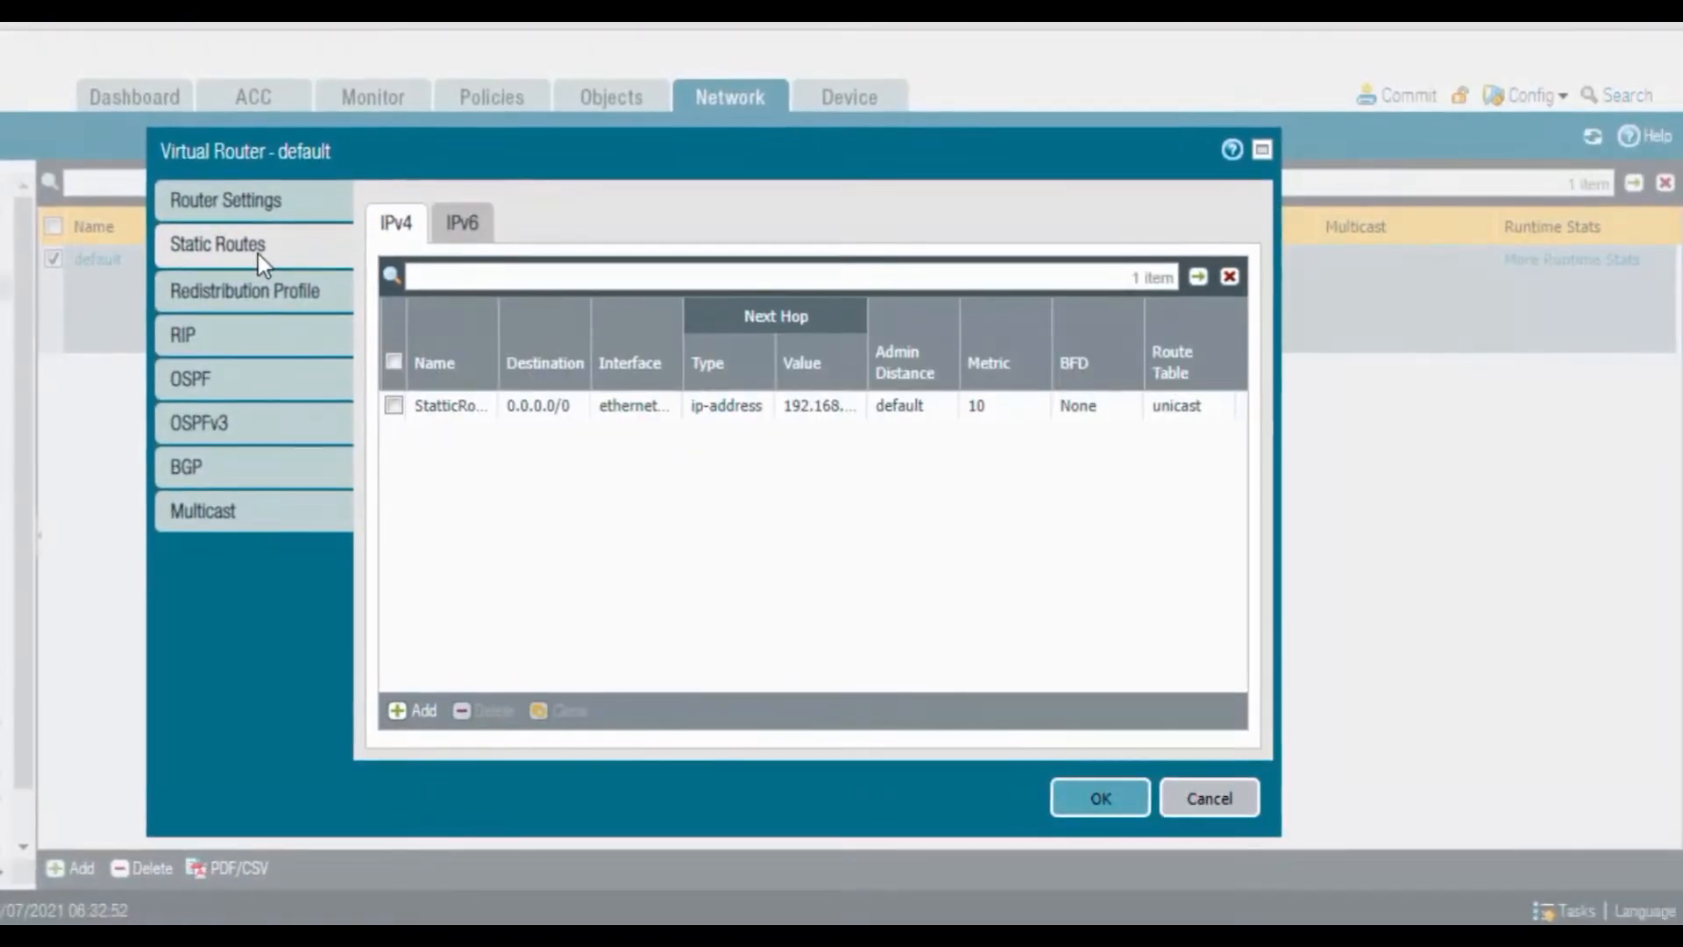
{"action": "left_click", "coordinate": [449, 425]}
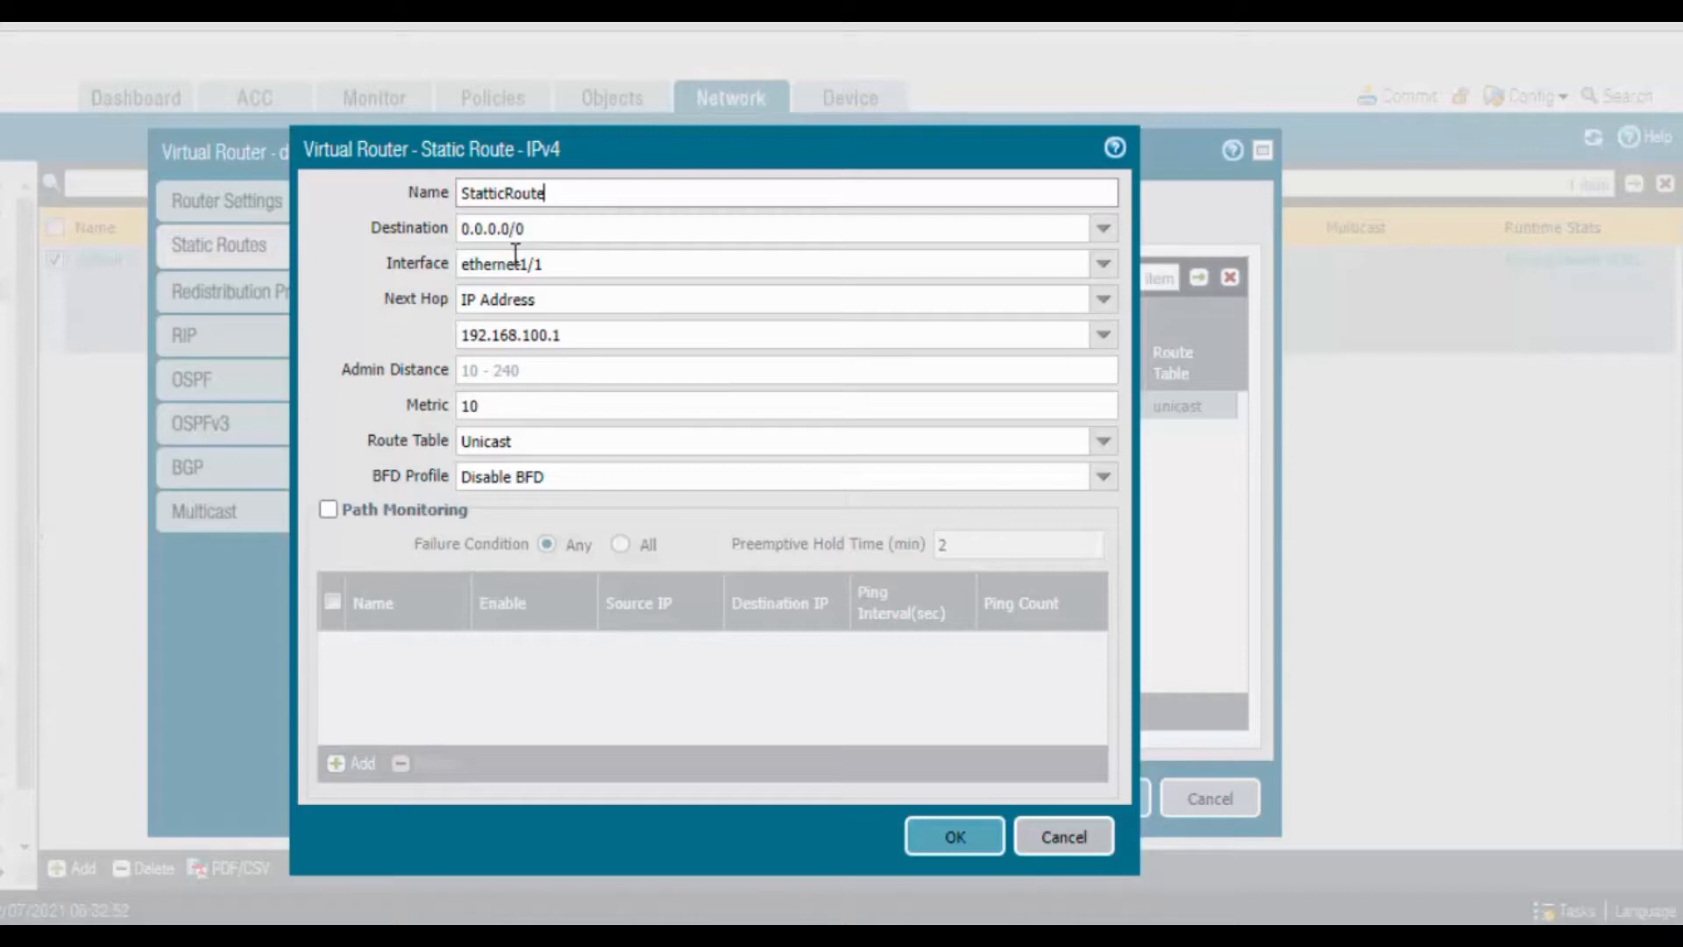
{"action": "left_click", "coordinate": [977, 840]}
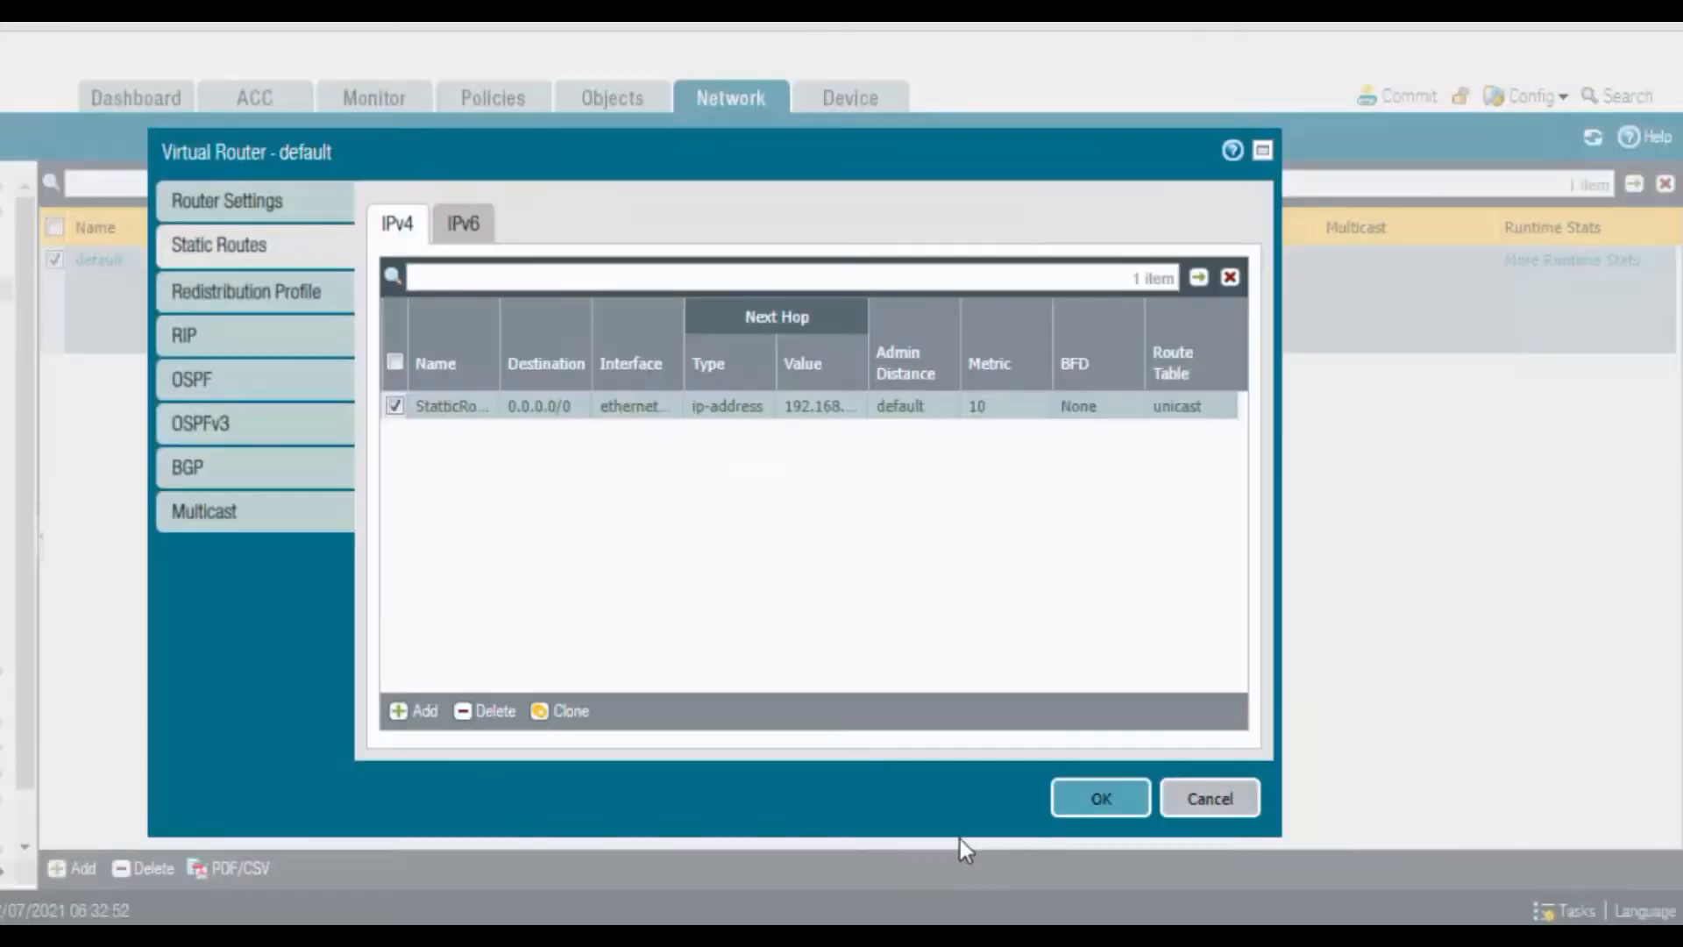
{"action": "left_click", "coordinate": [414, 710]}
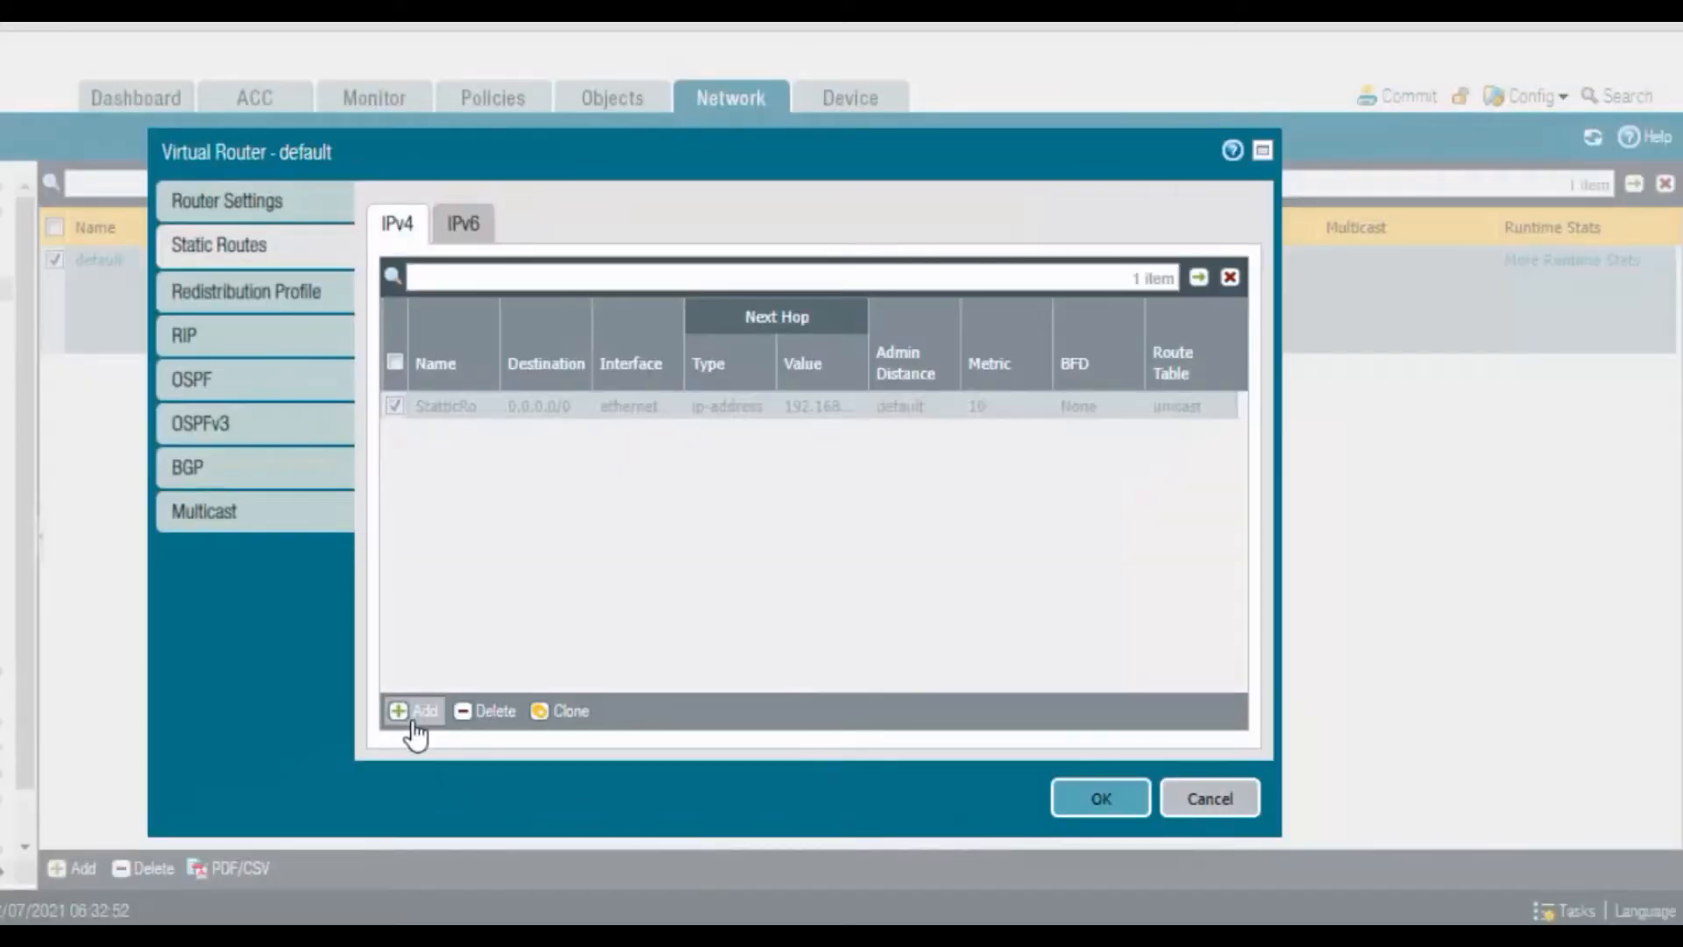
Name the route VPN_Route and send it through tunnel.1 to next hop 172.16.1.2
{"action": "type", "text": "VPN_Route"}
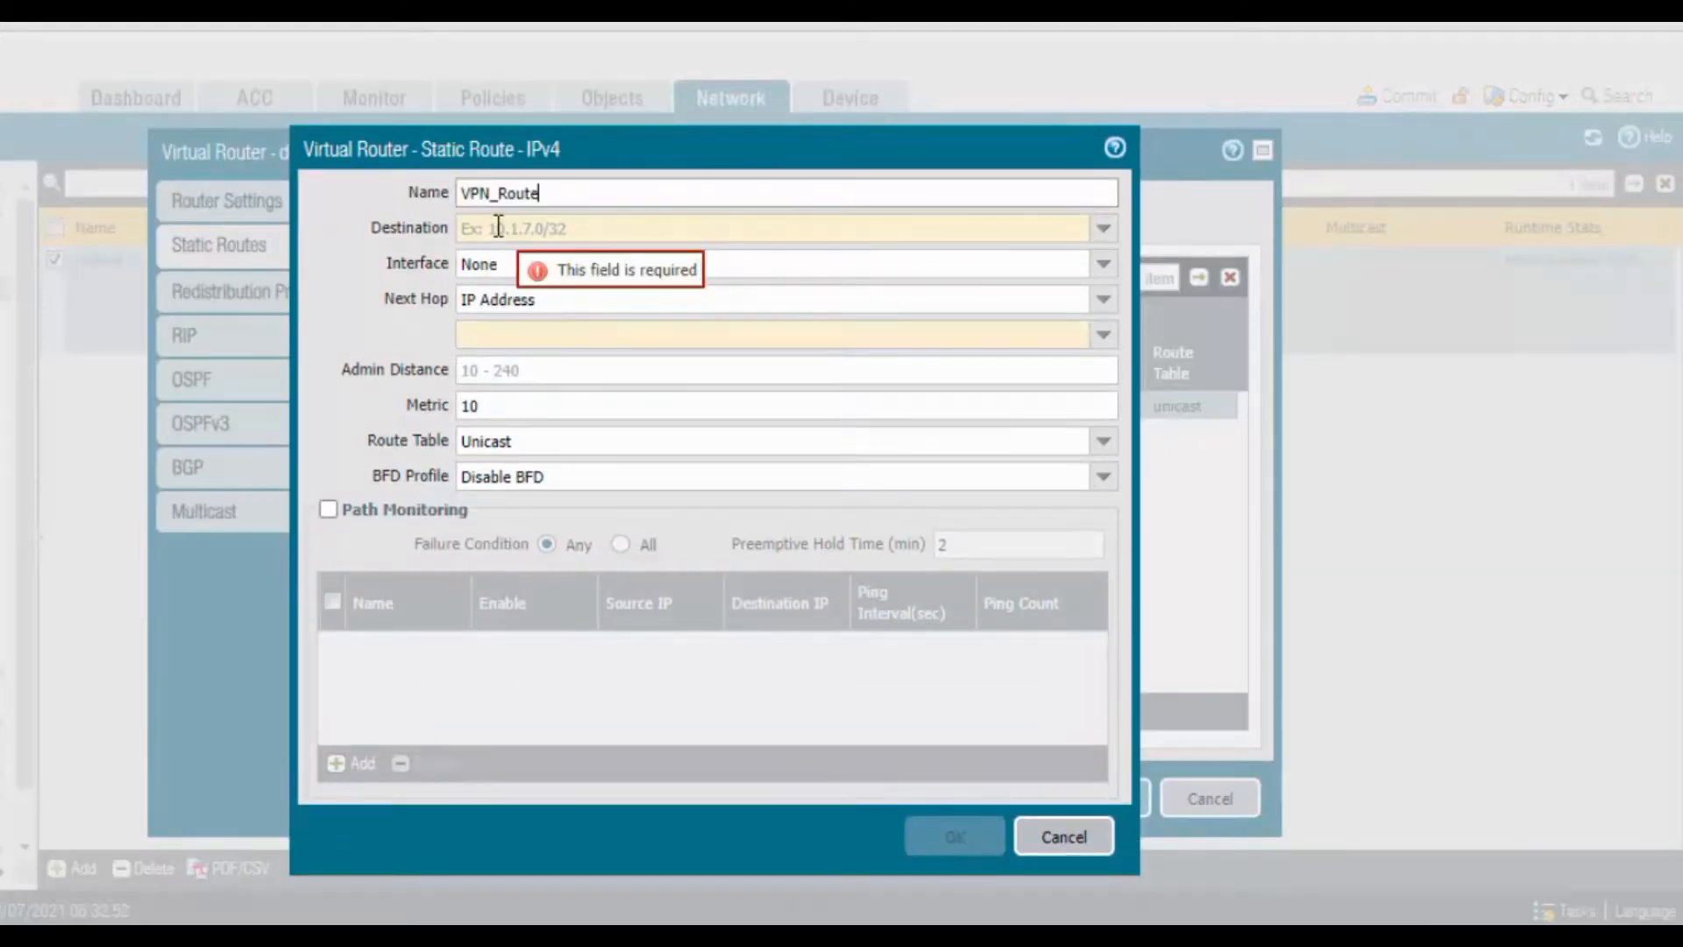
{"action": "left_click", "coordinate": [498, 226]}
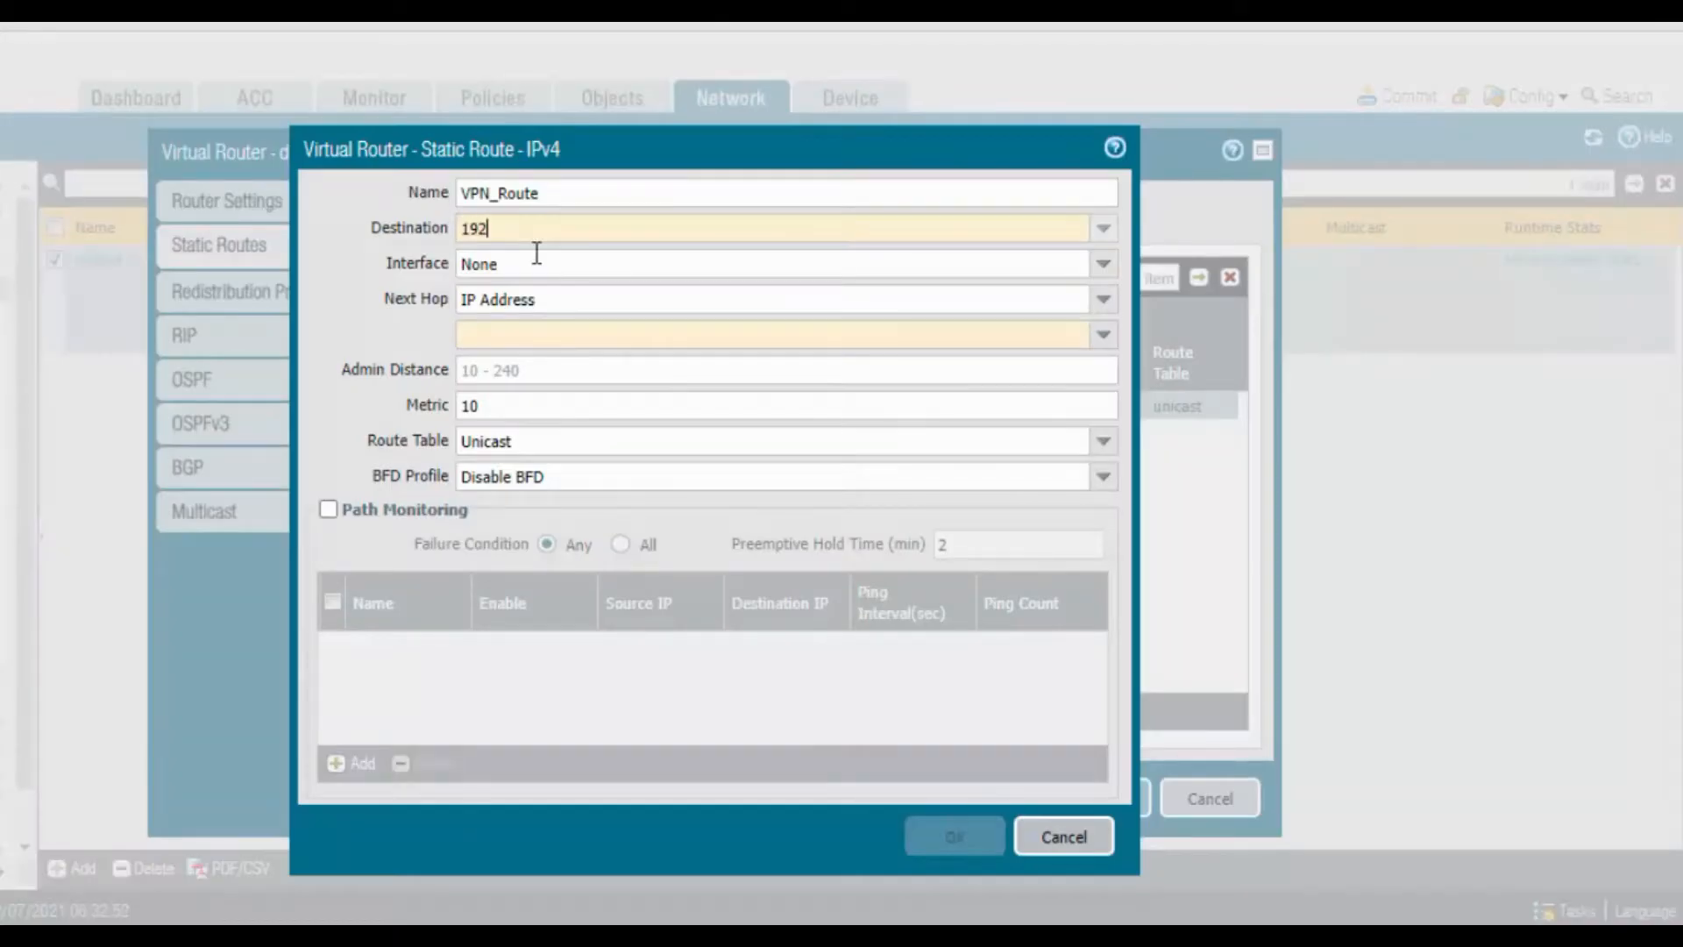
{"action": "type", "text": "68."}
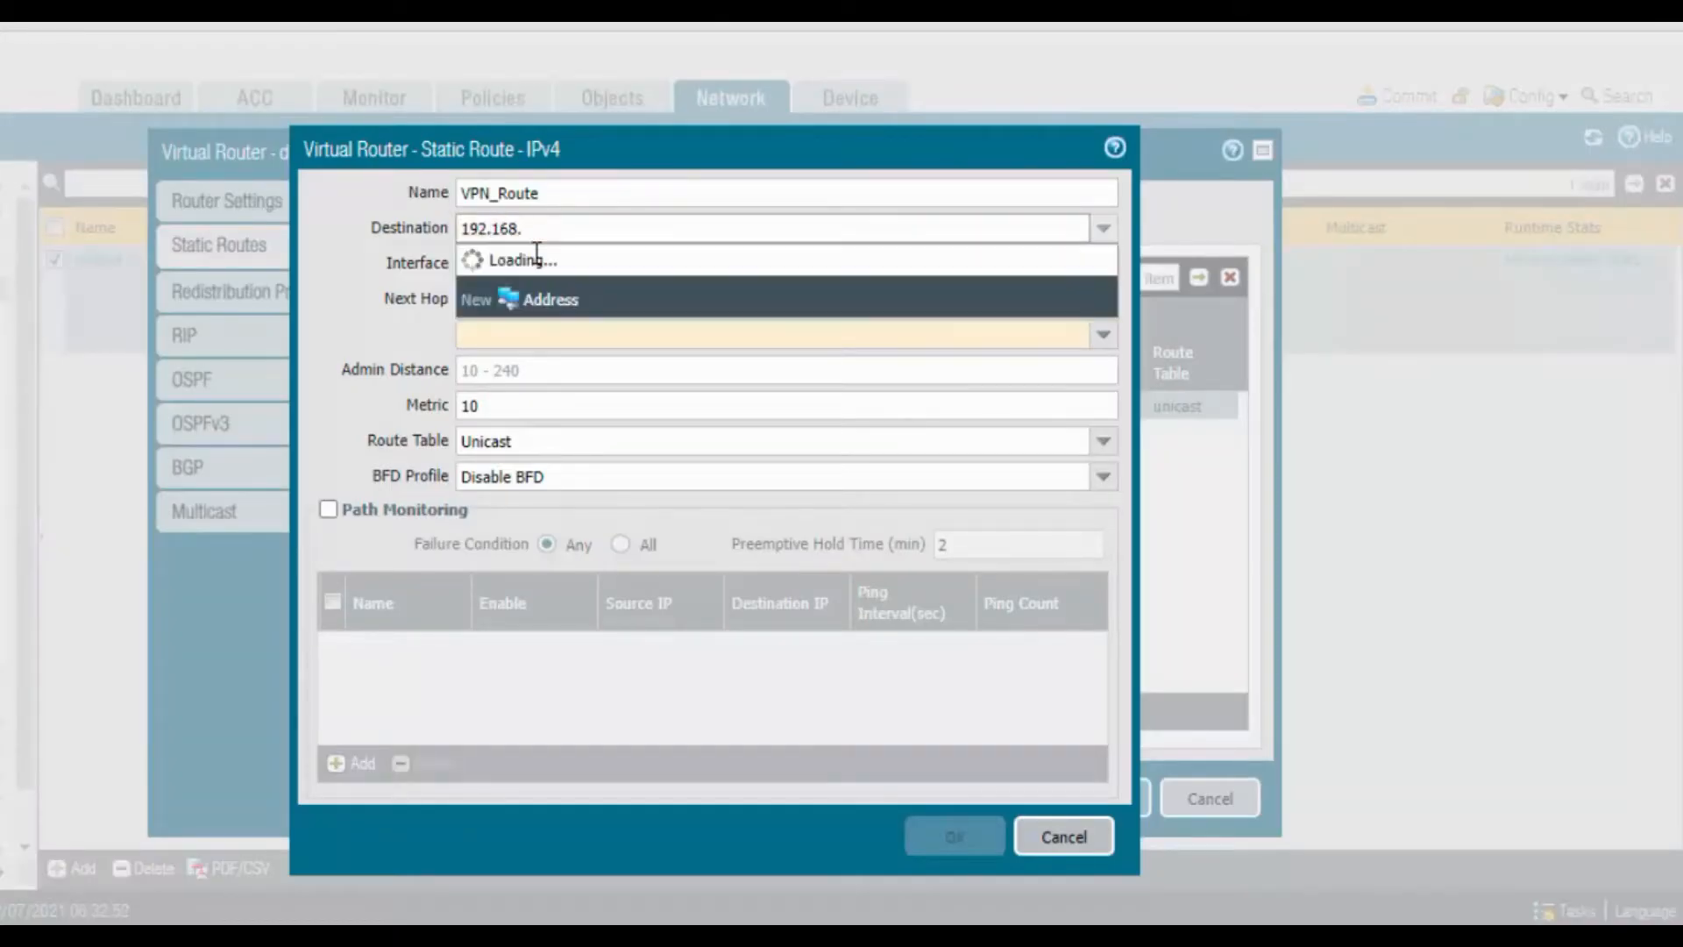
{"action": "type", "text": "4.0/24"}
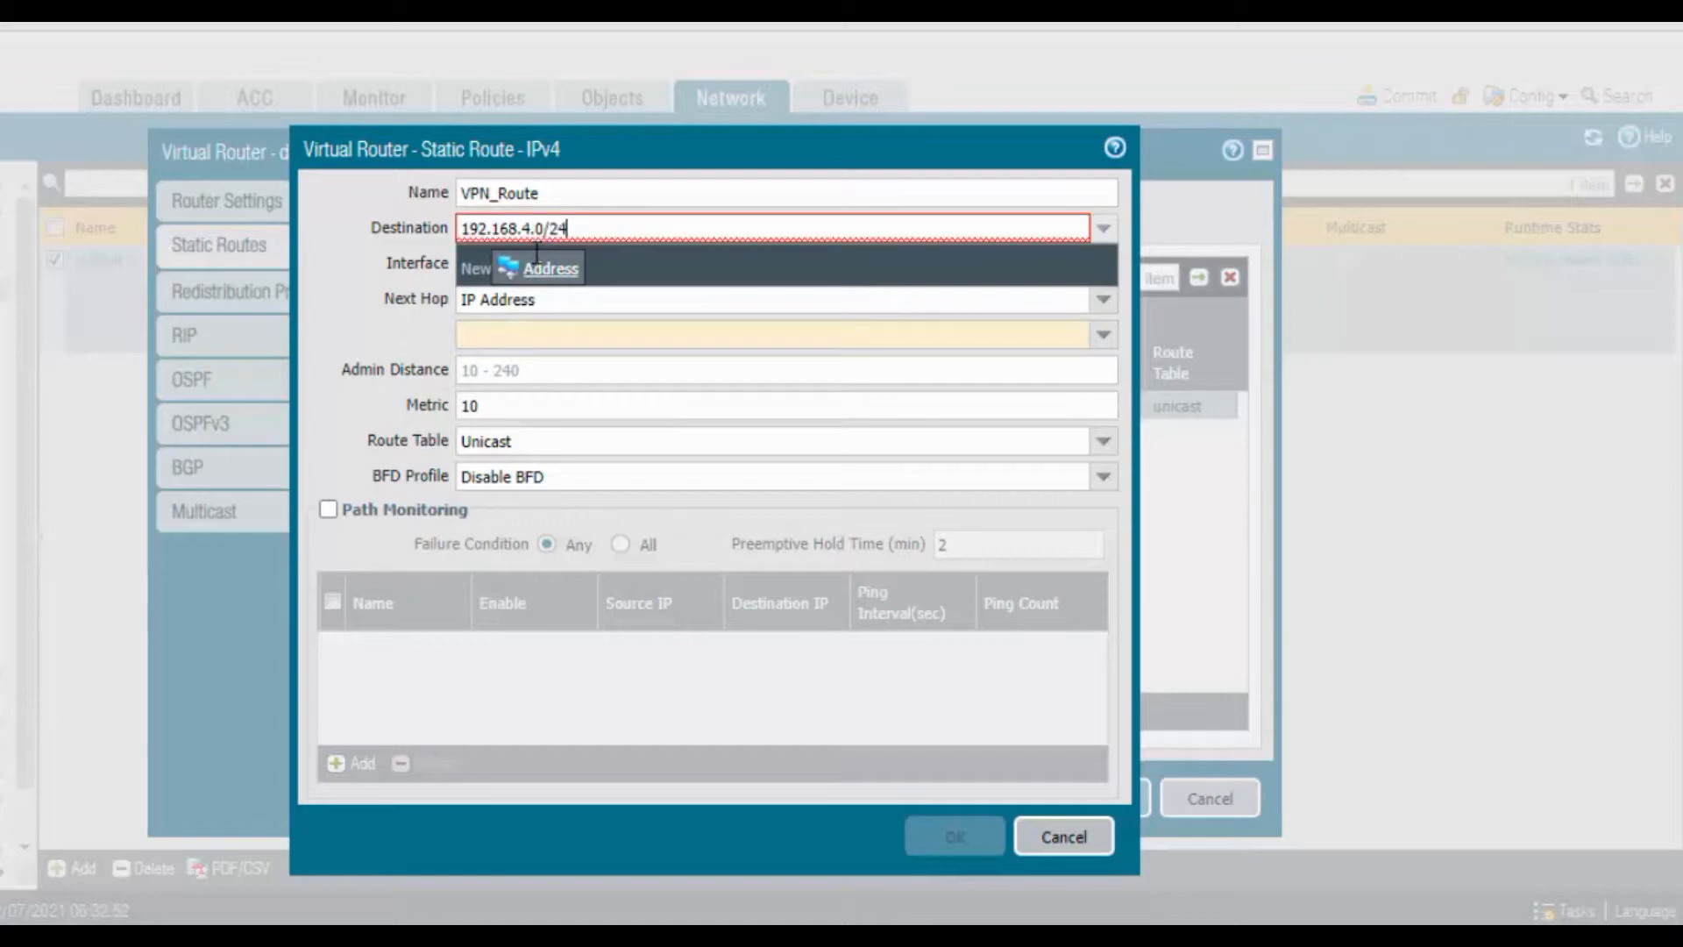
{"action": "key", "text": "Tab"}
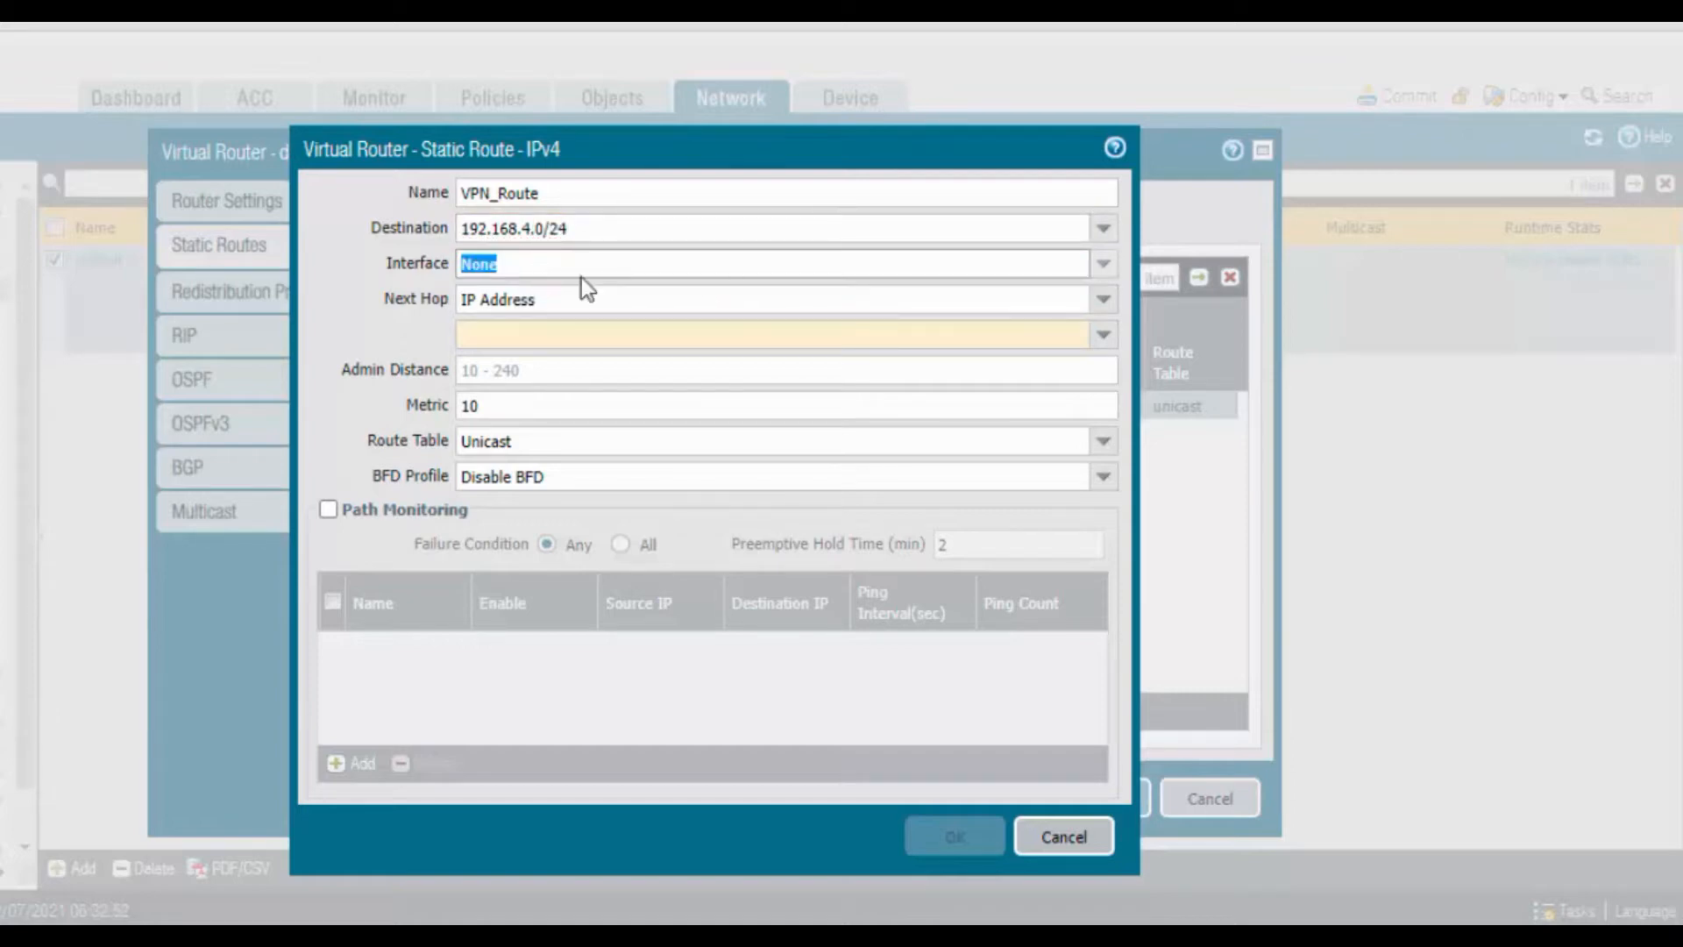
{"action": "left_click", "coordinate": [1100, 265]}
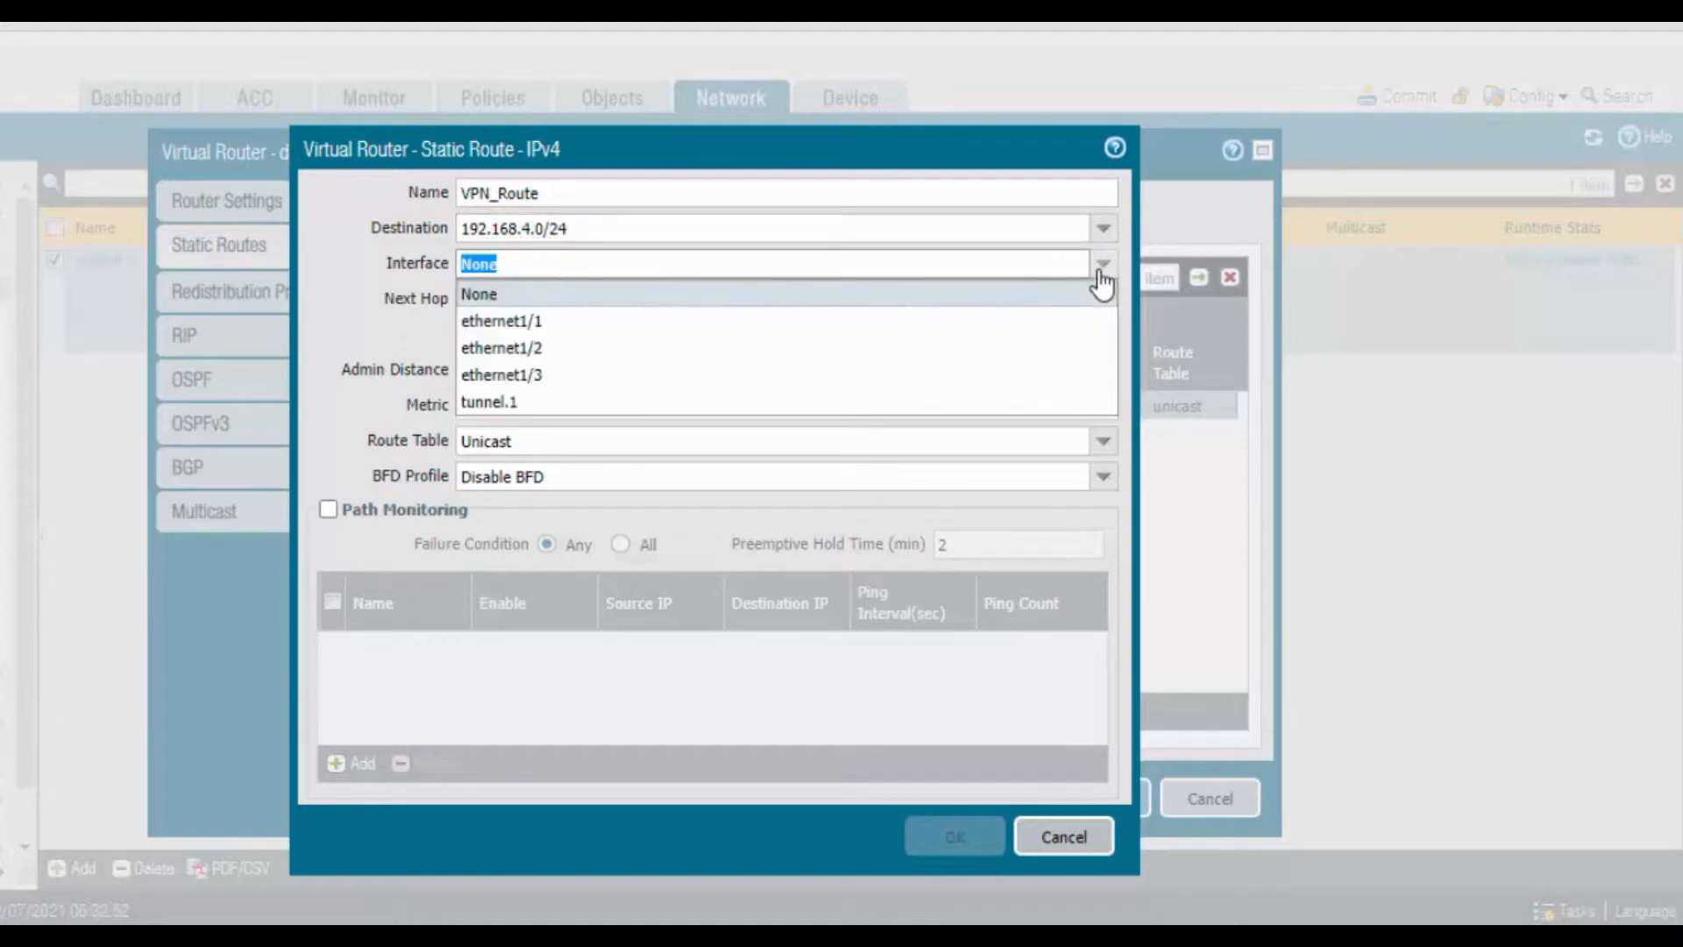
{"action": "left_click", "coordinate": [628, 405]}
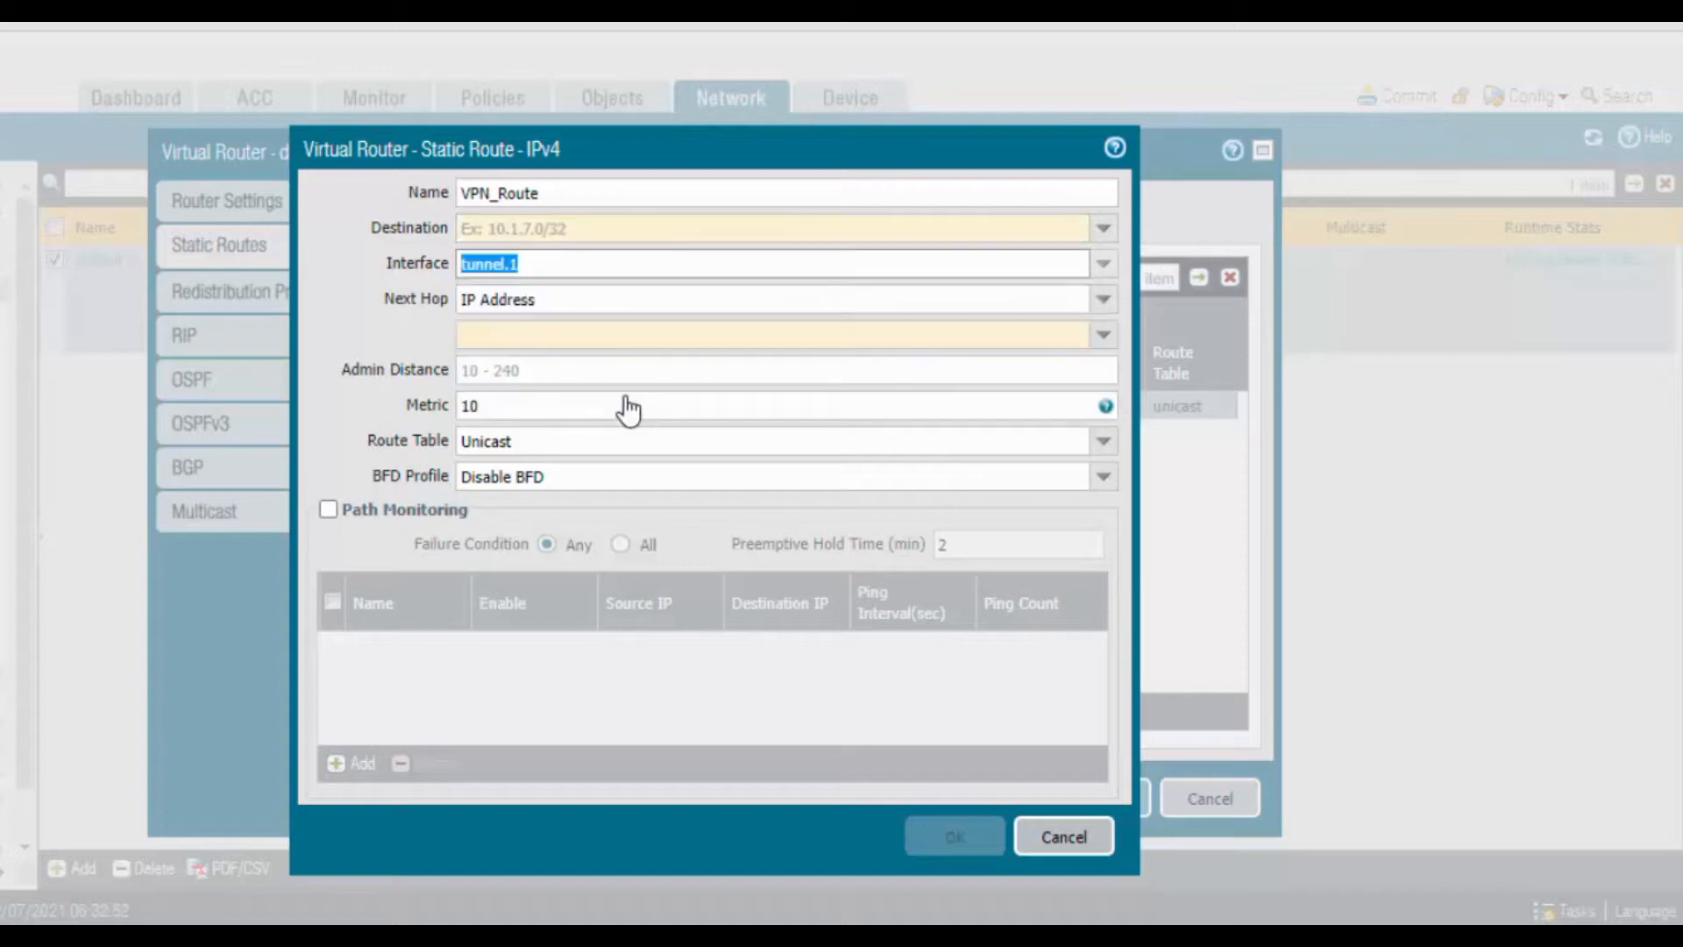
{"action": "left_click", "coordinate": [911, 338]}
{"action": "type", "text": "172.16.1.2"}
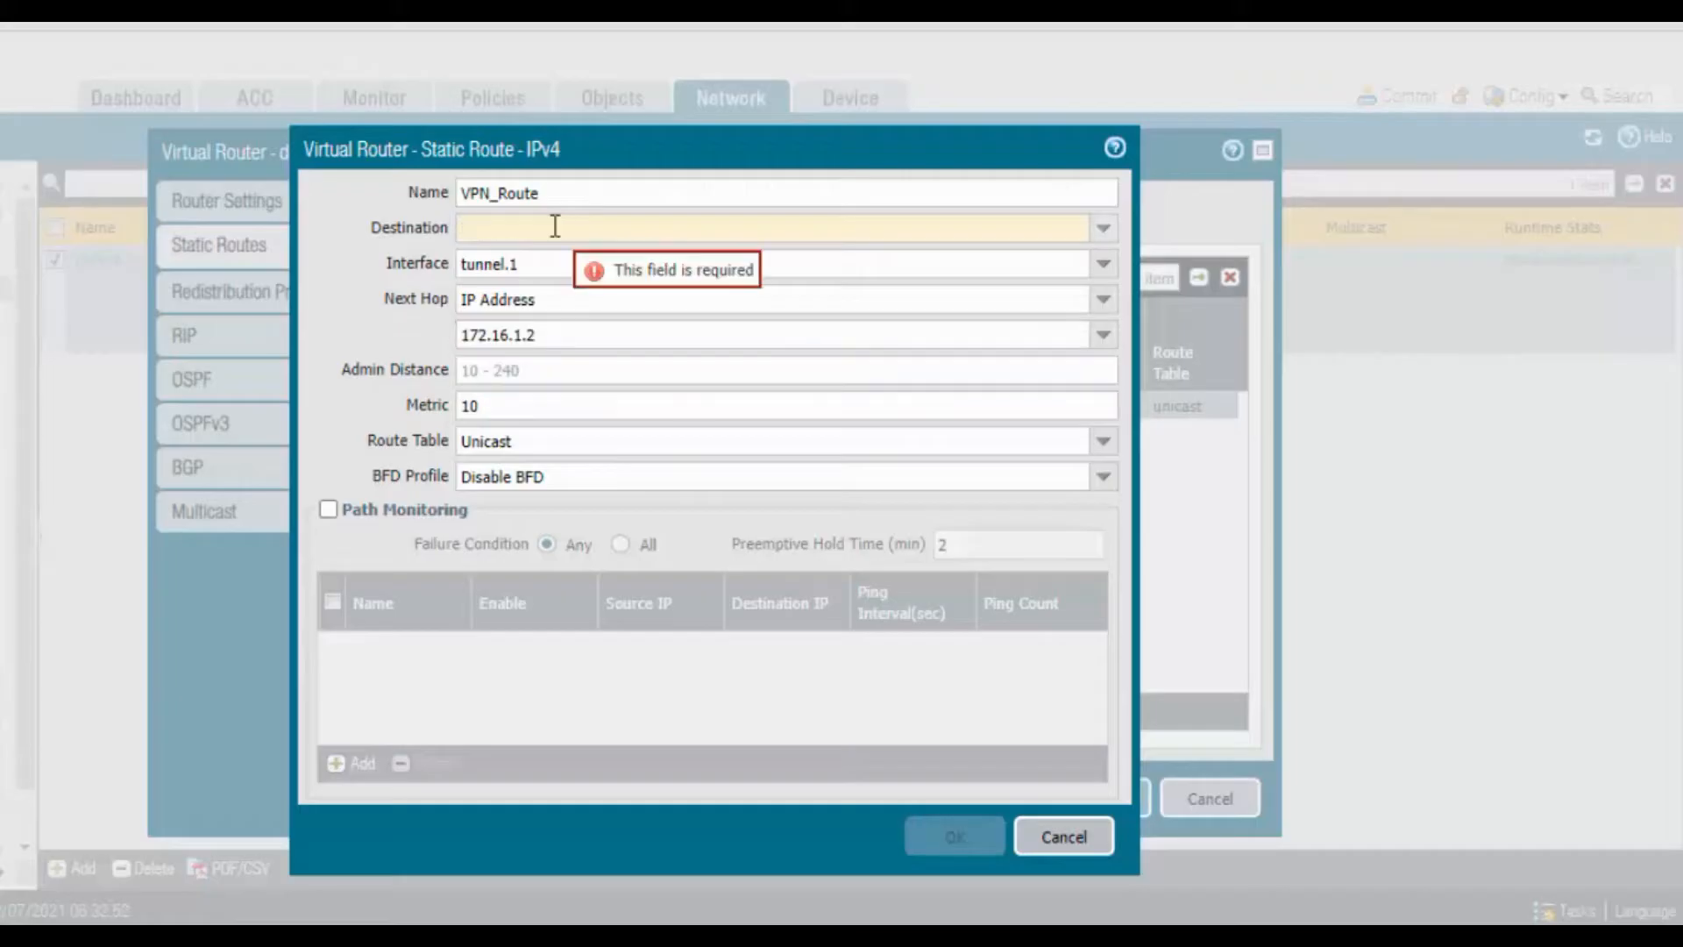
Set the destination to 192.168.4.0/24, then save the route and the virtual router
{"action": "type", "text": "92"}
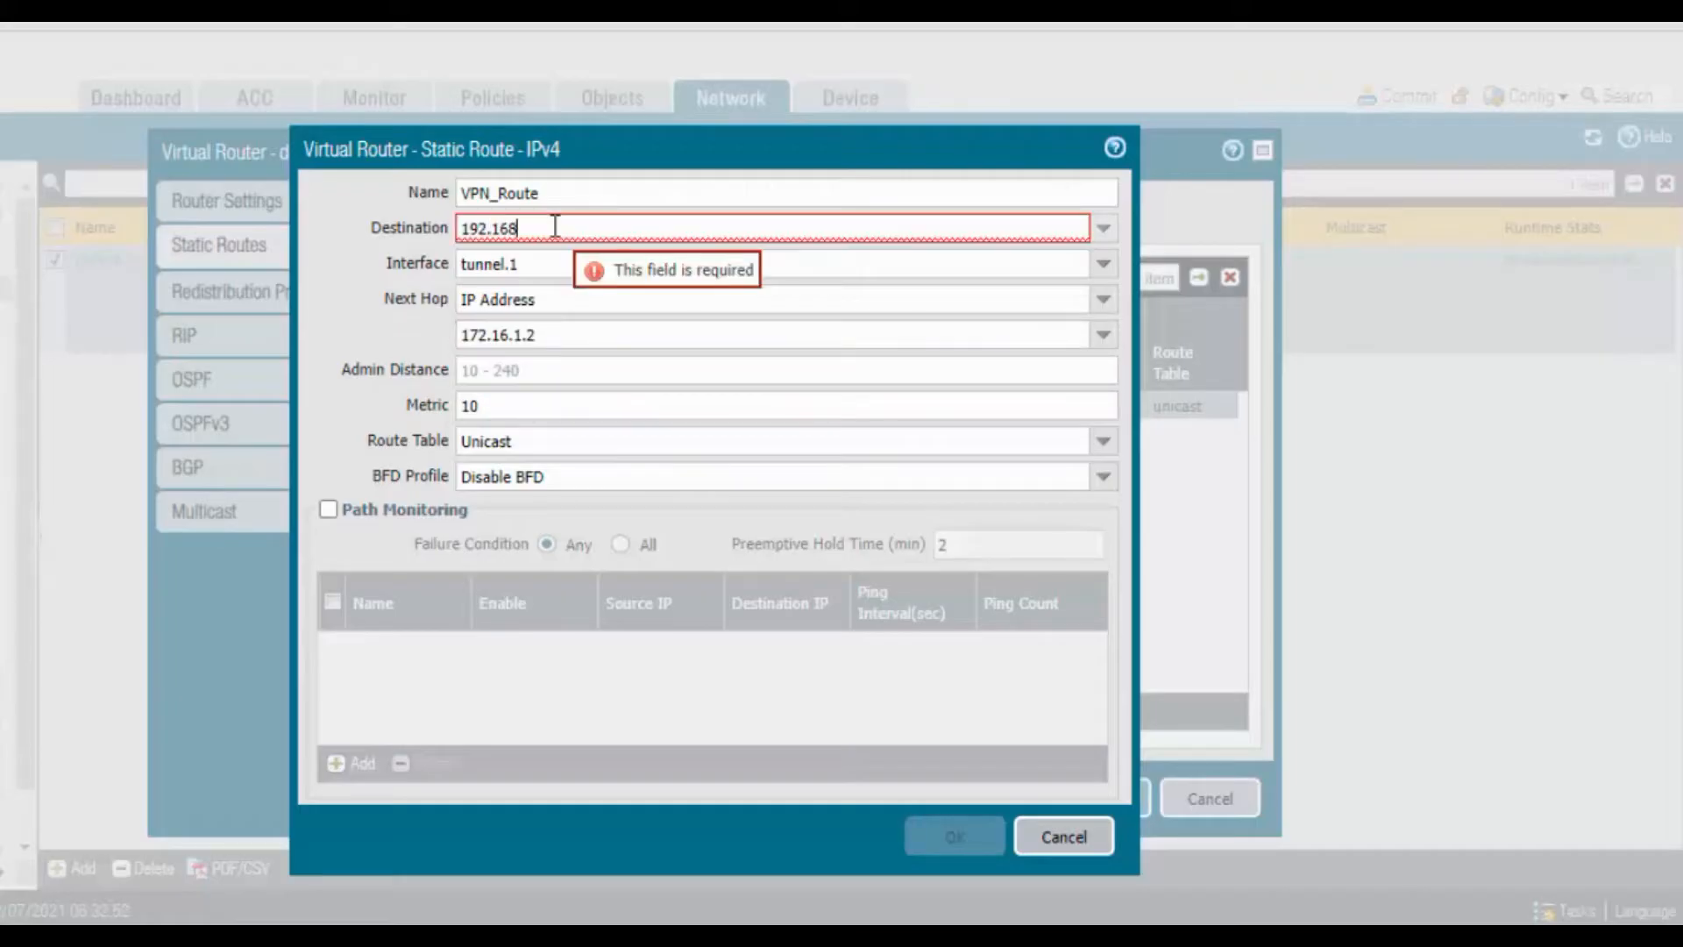
{"action": "type", "text": ".168.4.0"}
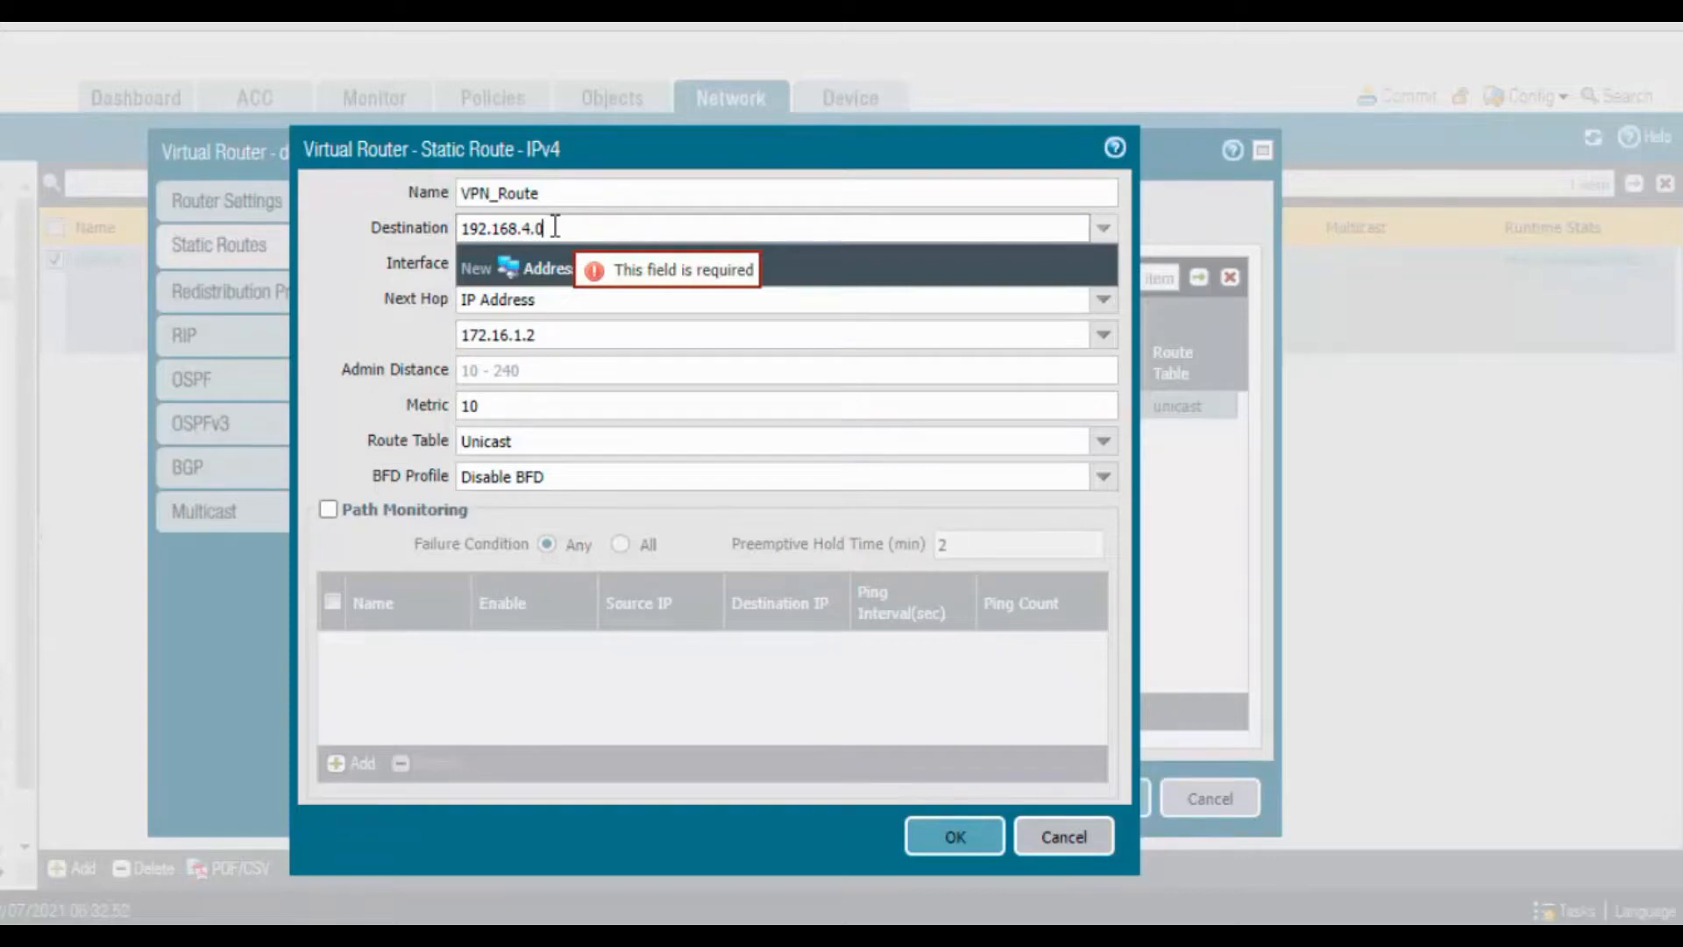
{"action": "type", "text": "/24"}
{"action": "key", "text": "Tab"}
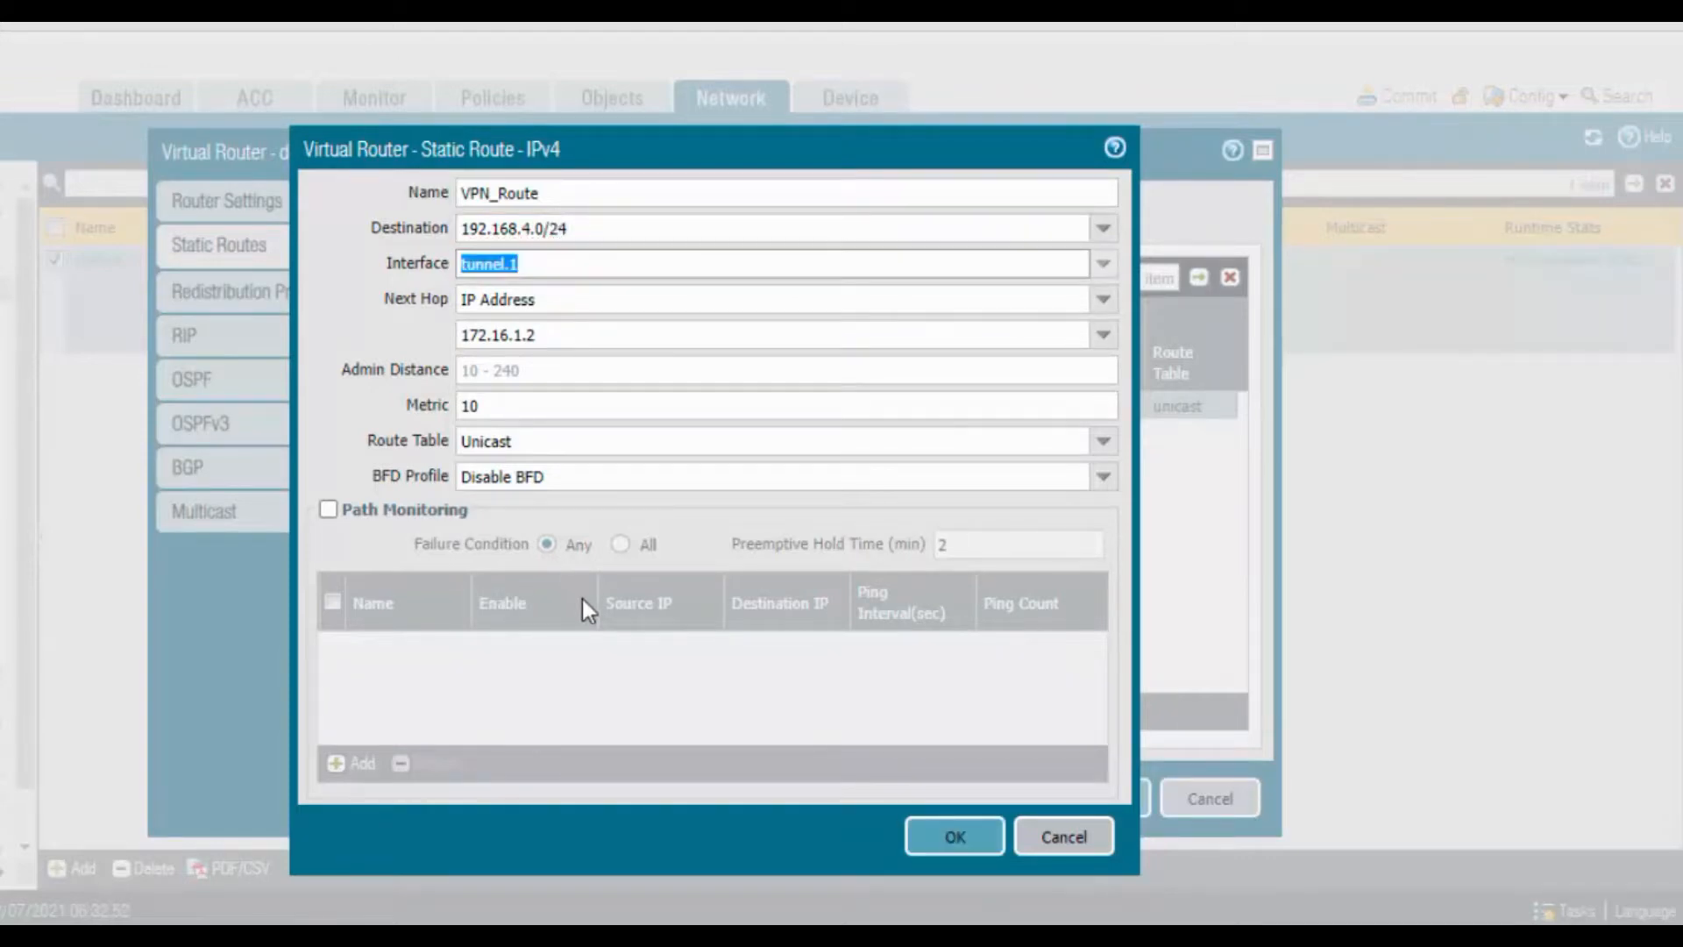
{"action": "left_click", "coordinate": [601, 715]}
{"action": "left_click", "coordinate": [964, 842]}
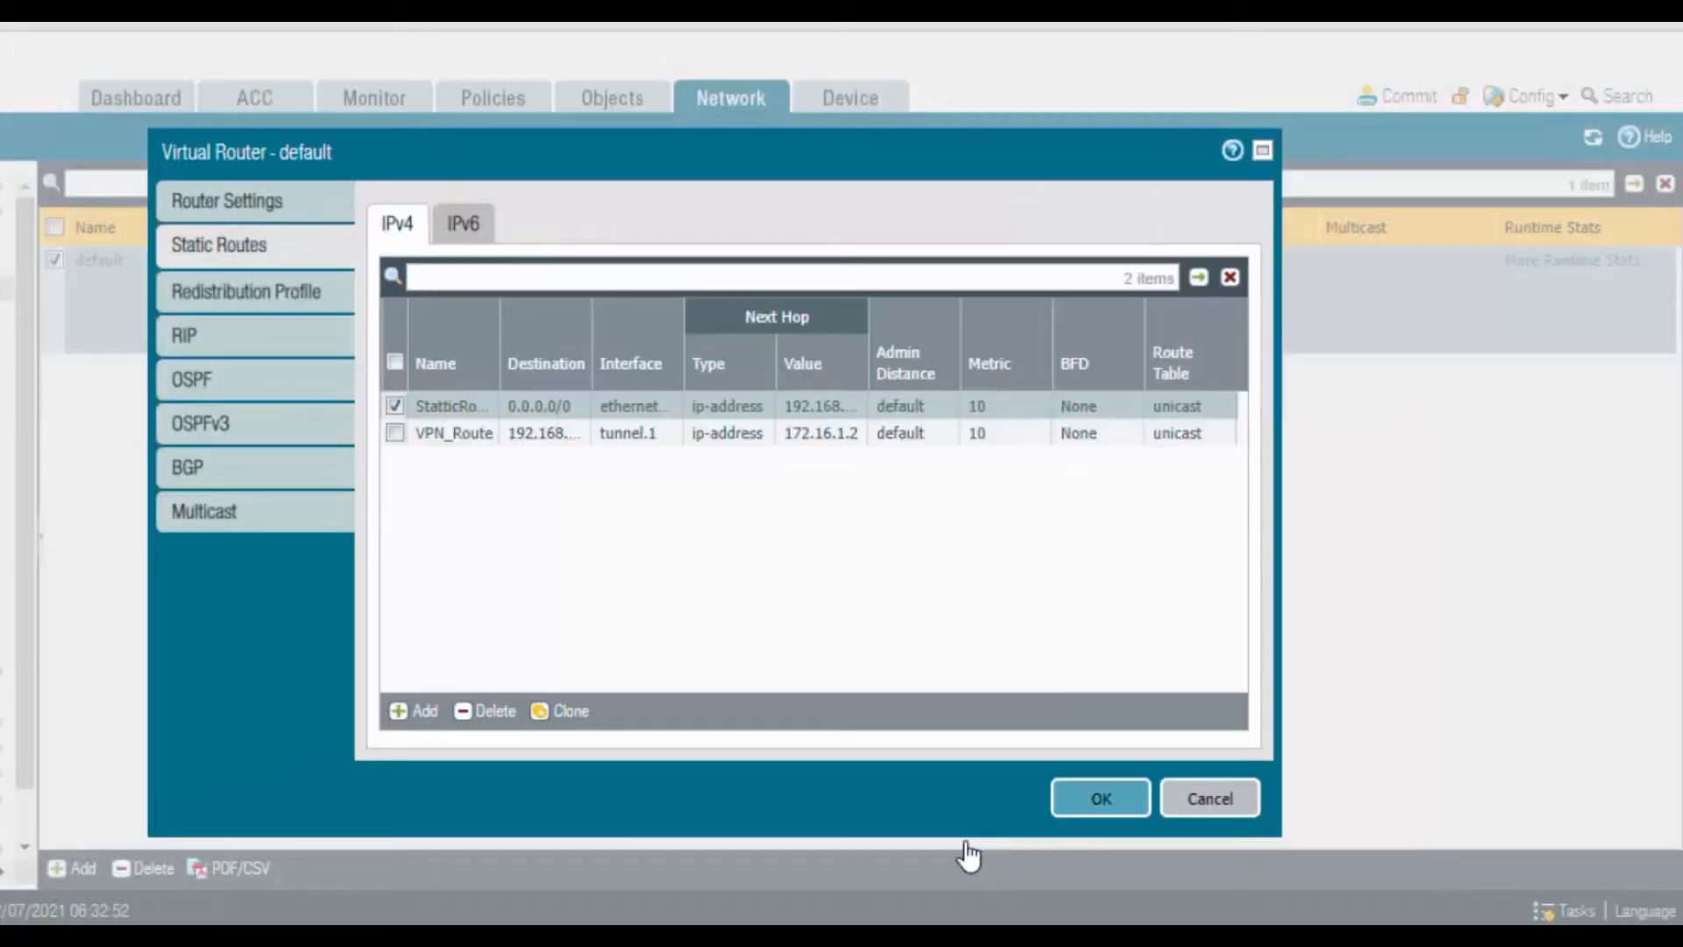
{"action": "left_click", "coordinate": [1109, 806]}
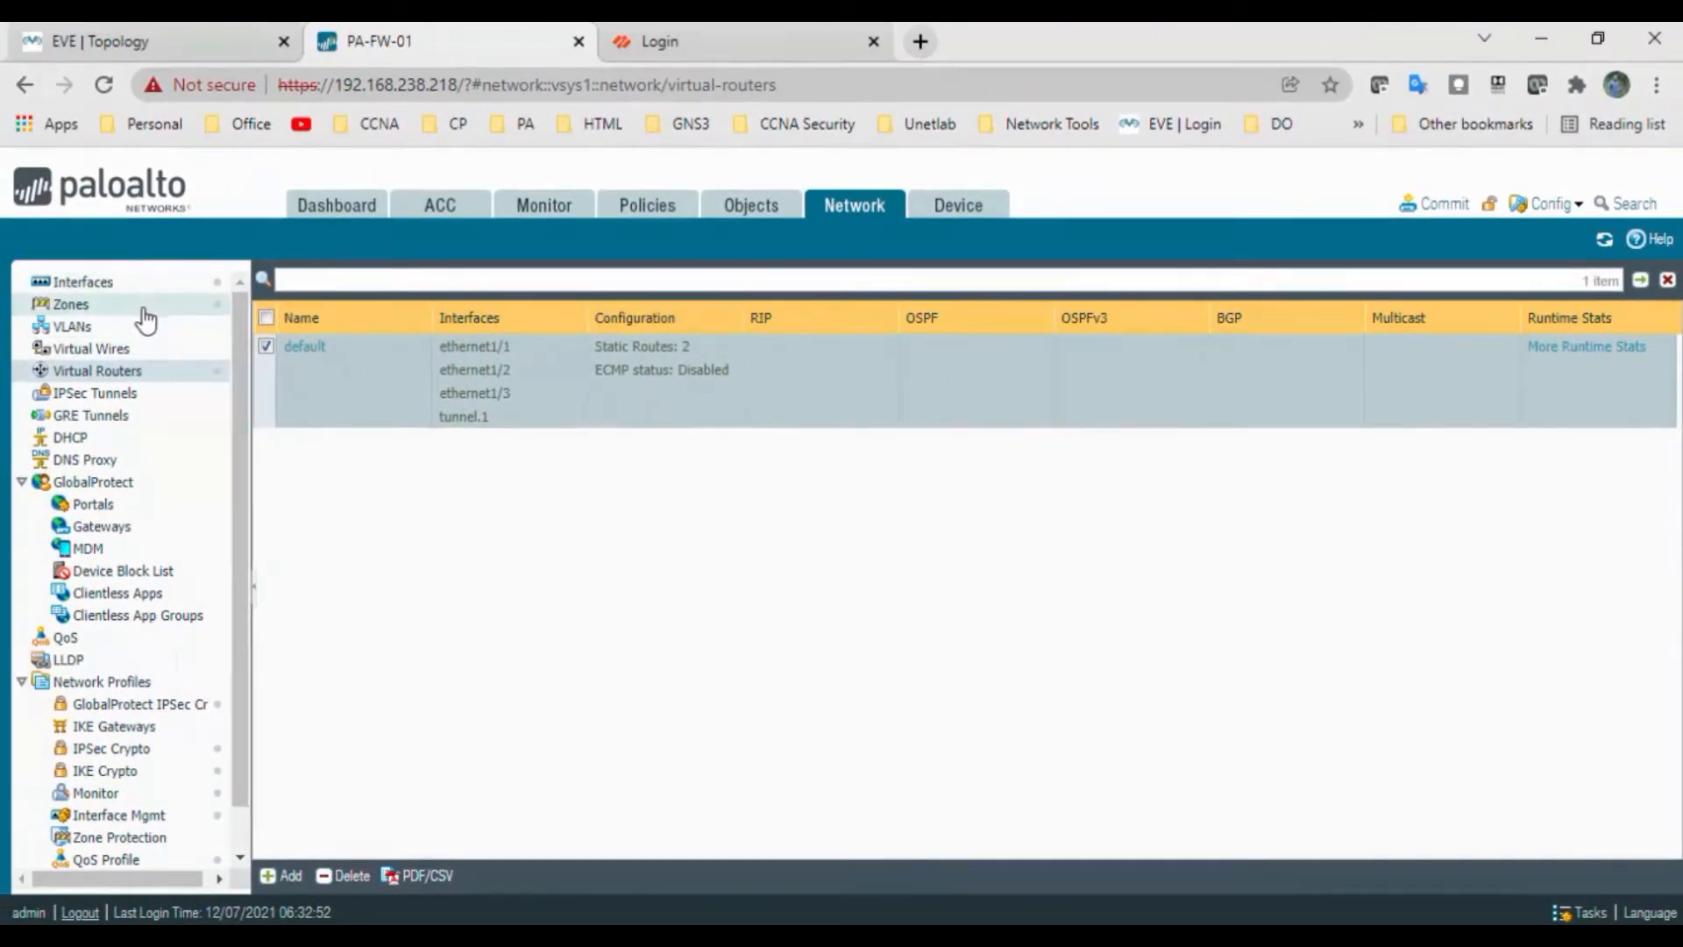
Create security rule VPN-Rule with Inside, Outside and VPN as source zones
{"action": "left_click", "coordinate": [639, 210]}
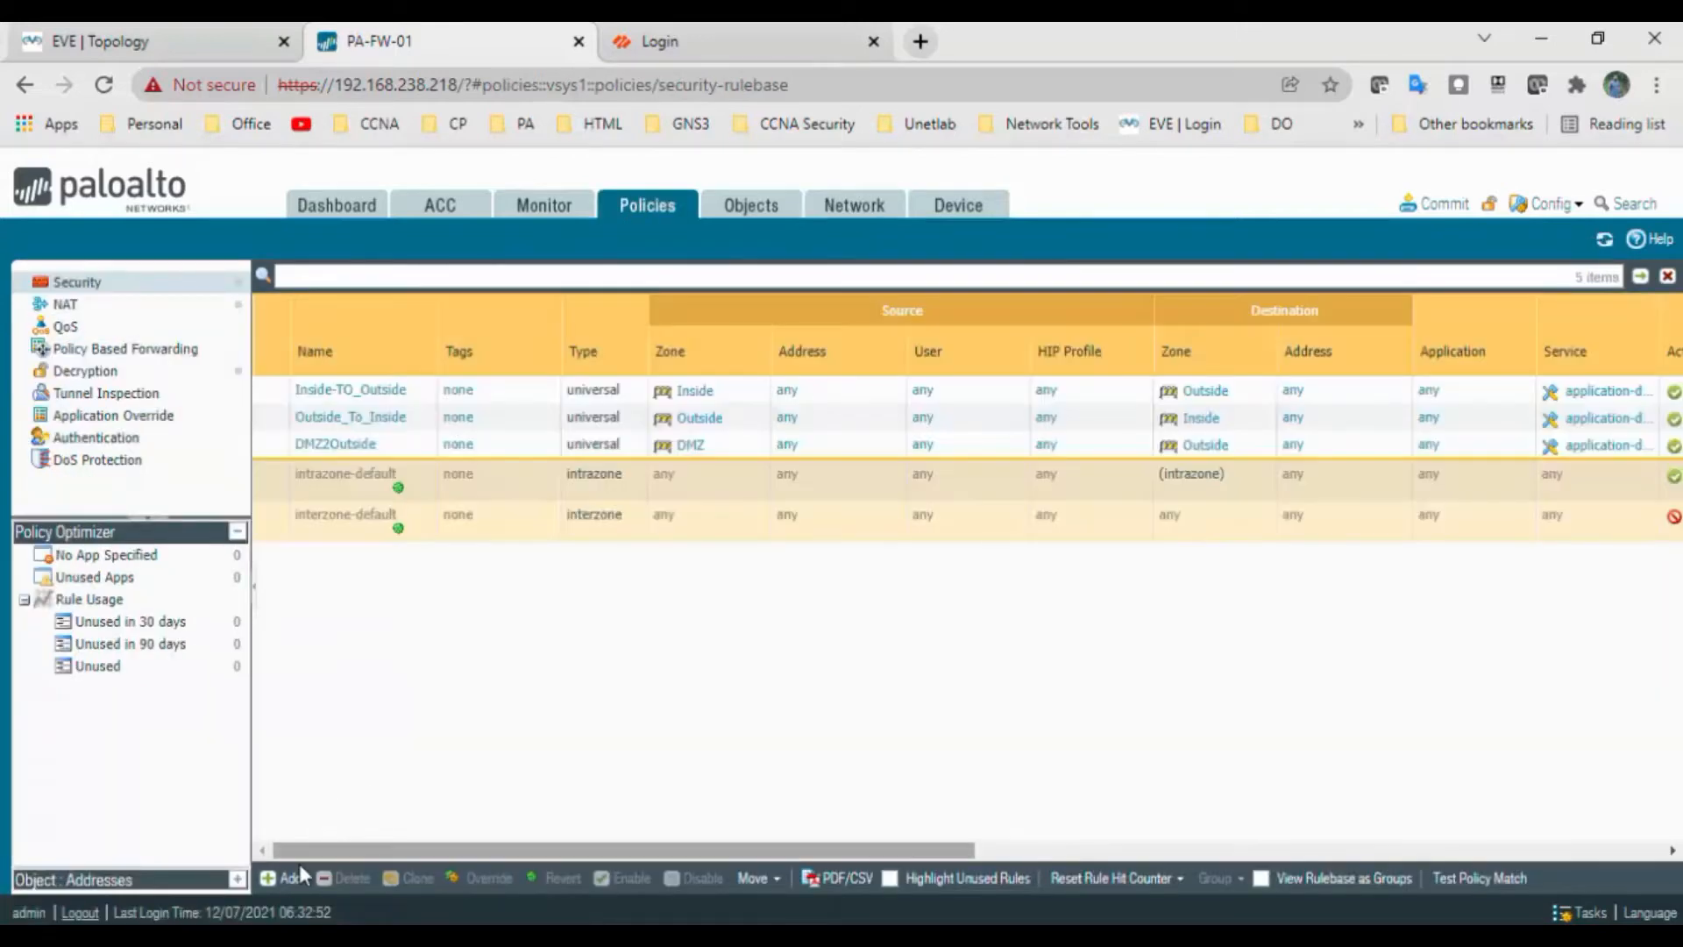
{"action": "left_click", "coordinate": [287, 877]}
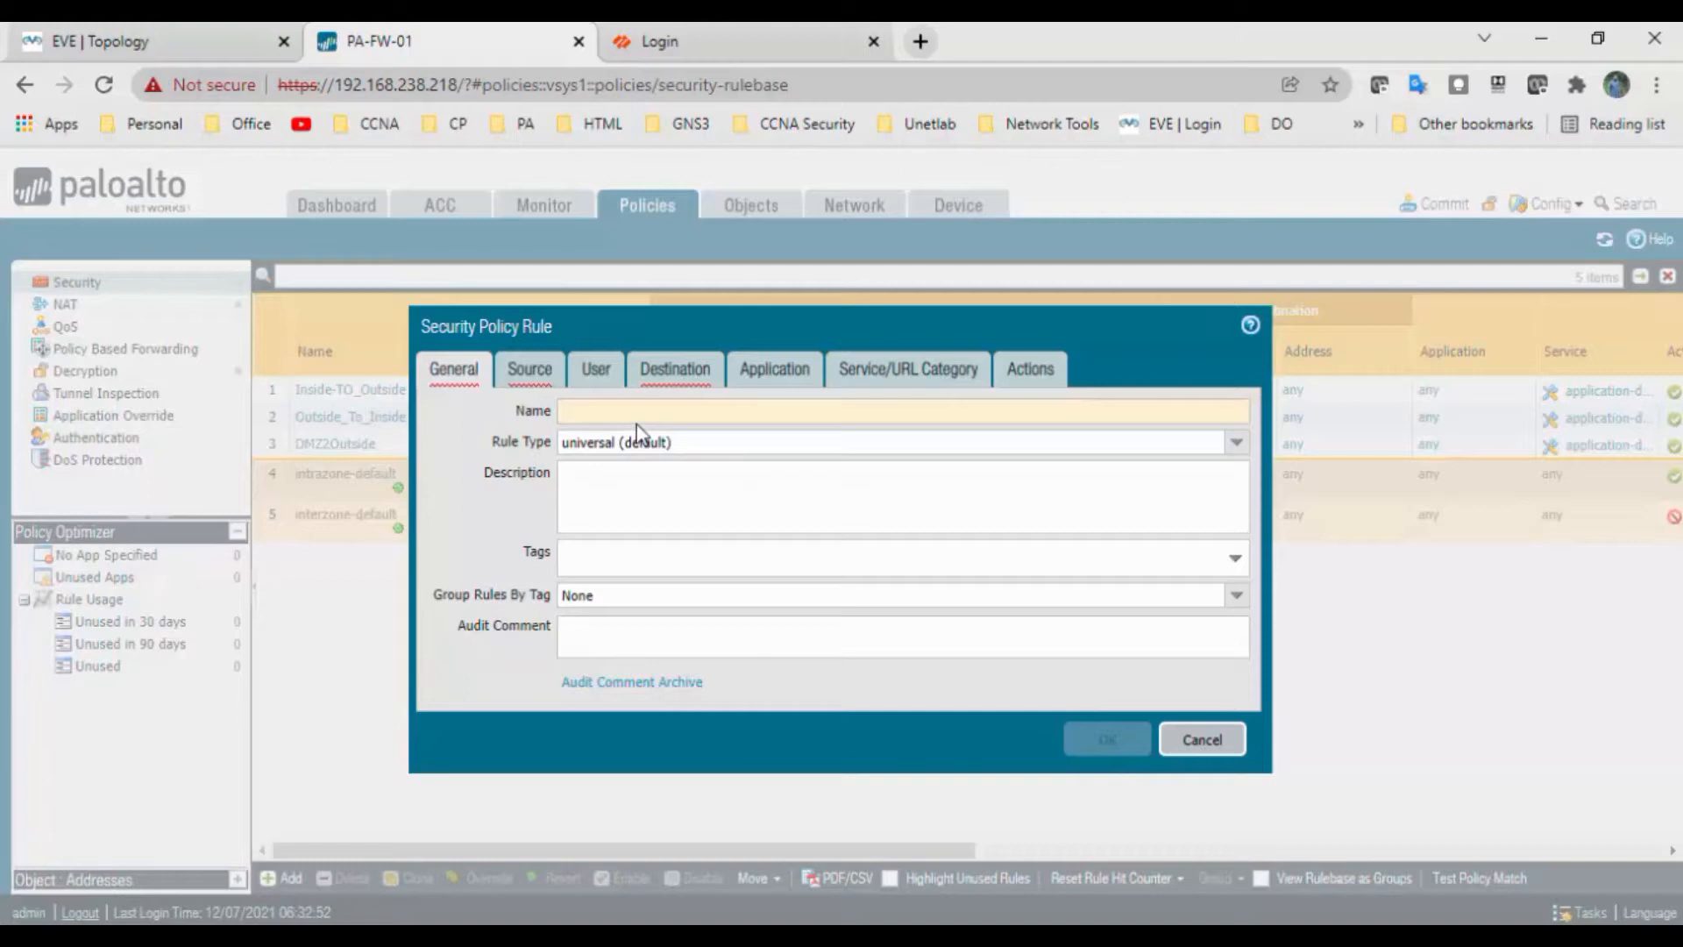
{"action": "type", "text": "VPMN"}
{"action": "type", "text": "N-Rule"}
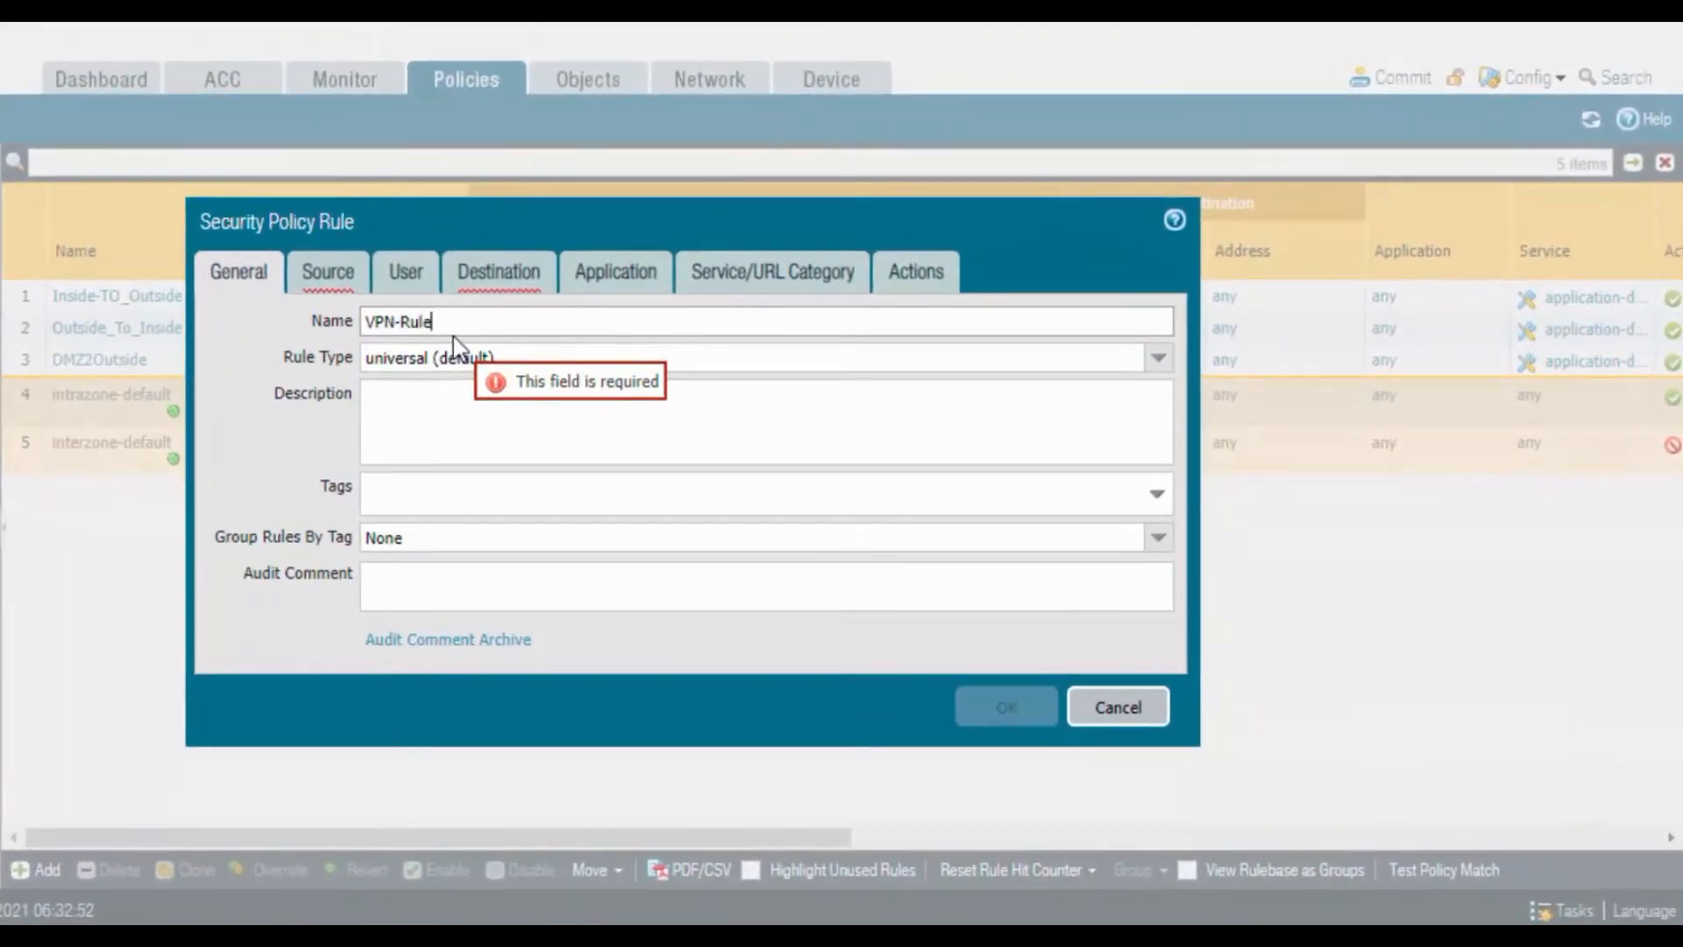
{"action": "left_click", "coordinate": [327, 275]}
{"action": "left_click", "coordinate": [248, 635]}
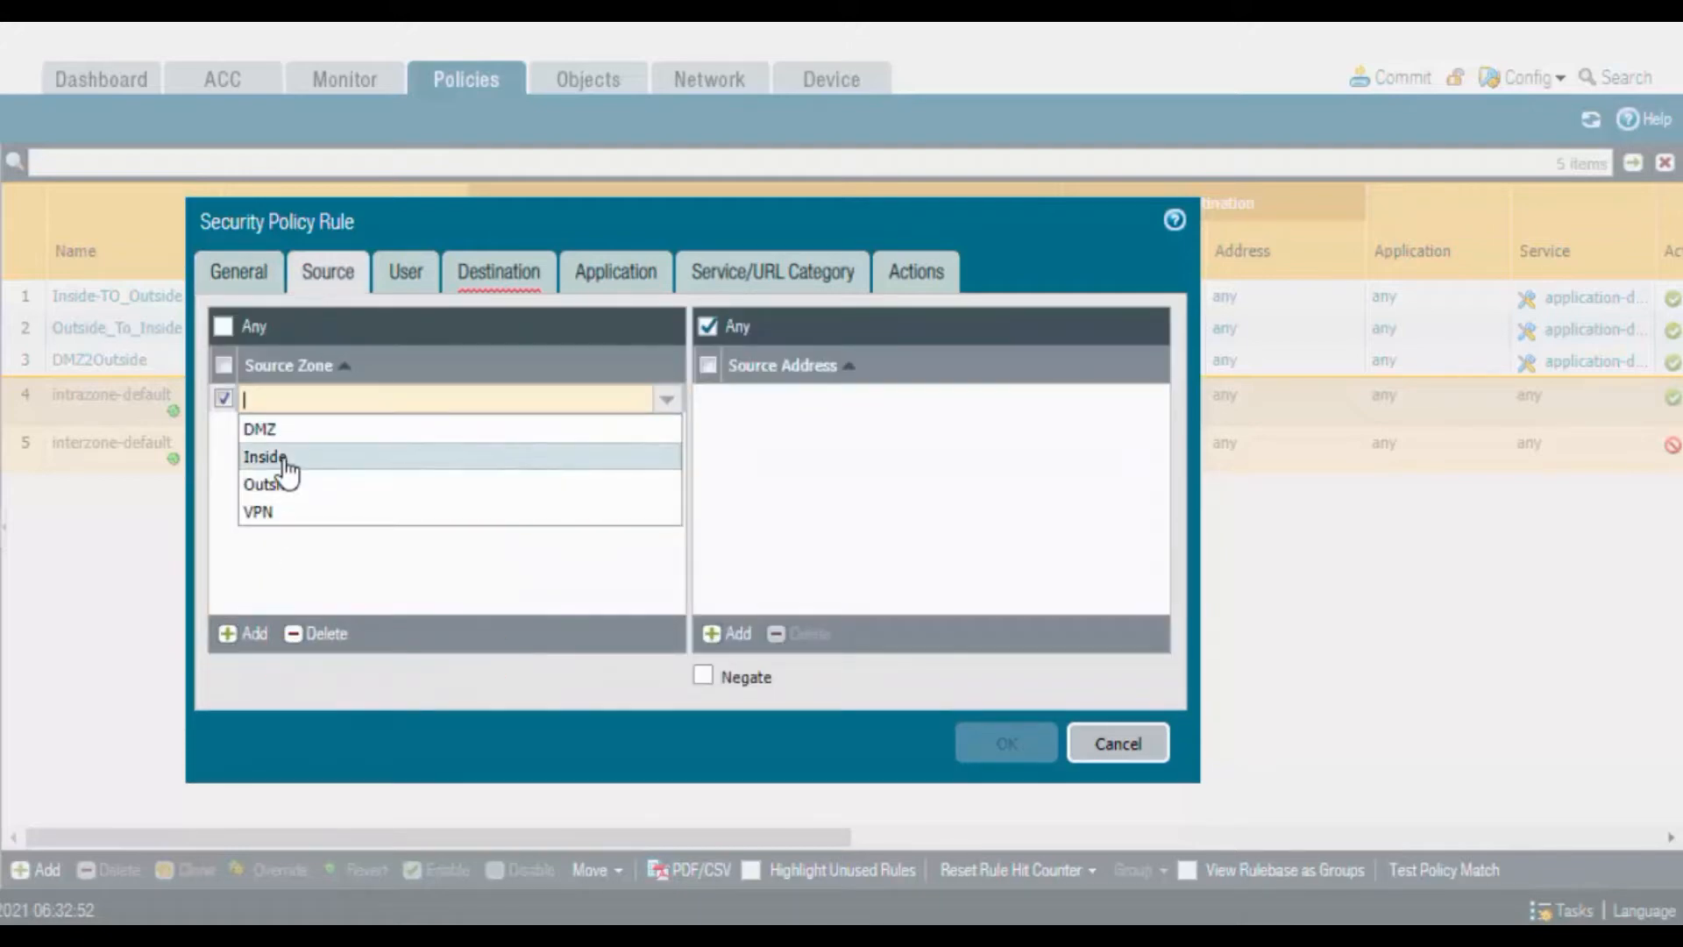
{"action": "left_click", "coordinate": [385, 457]}
{"action": "left_click", "coordinate": [256, 635]}
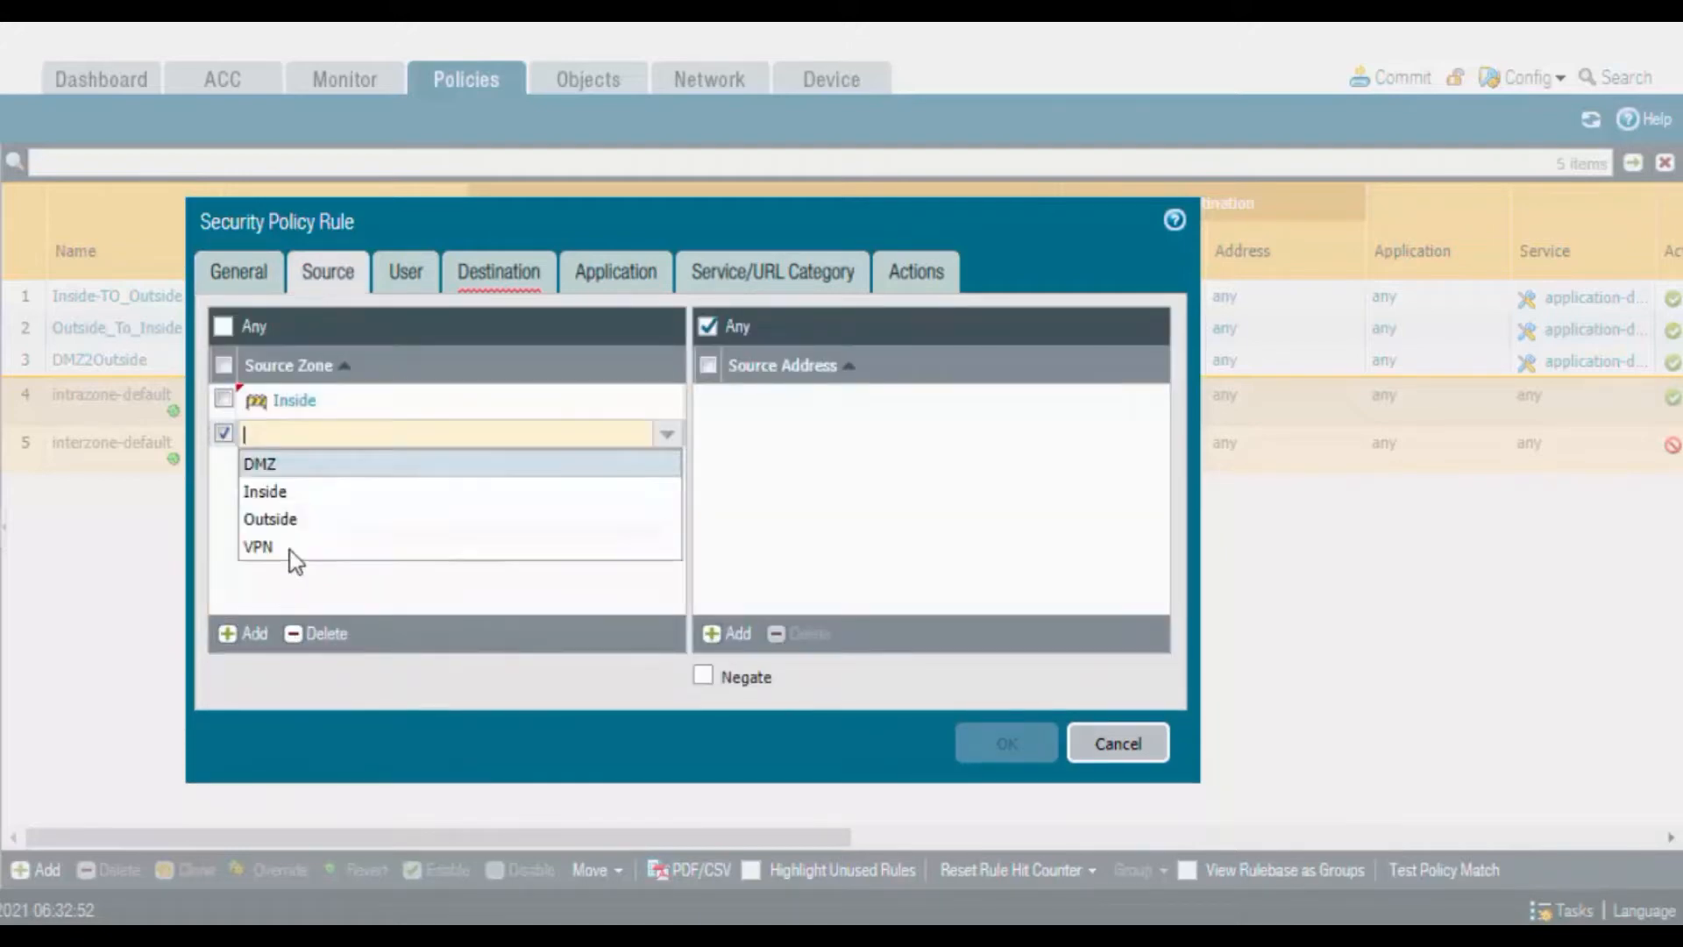
{"action": "left_click", "coordinate": [298, 519]}
{"action": "left_click", "coordinate": [250, 634]}
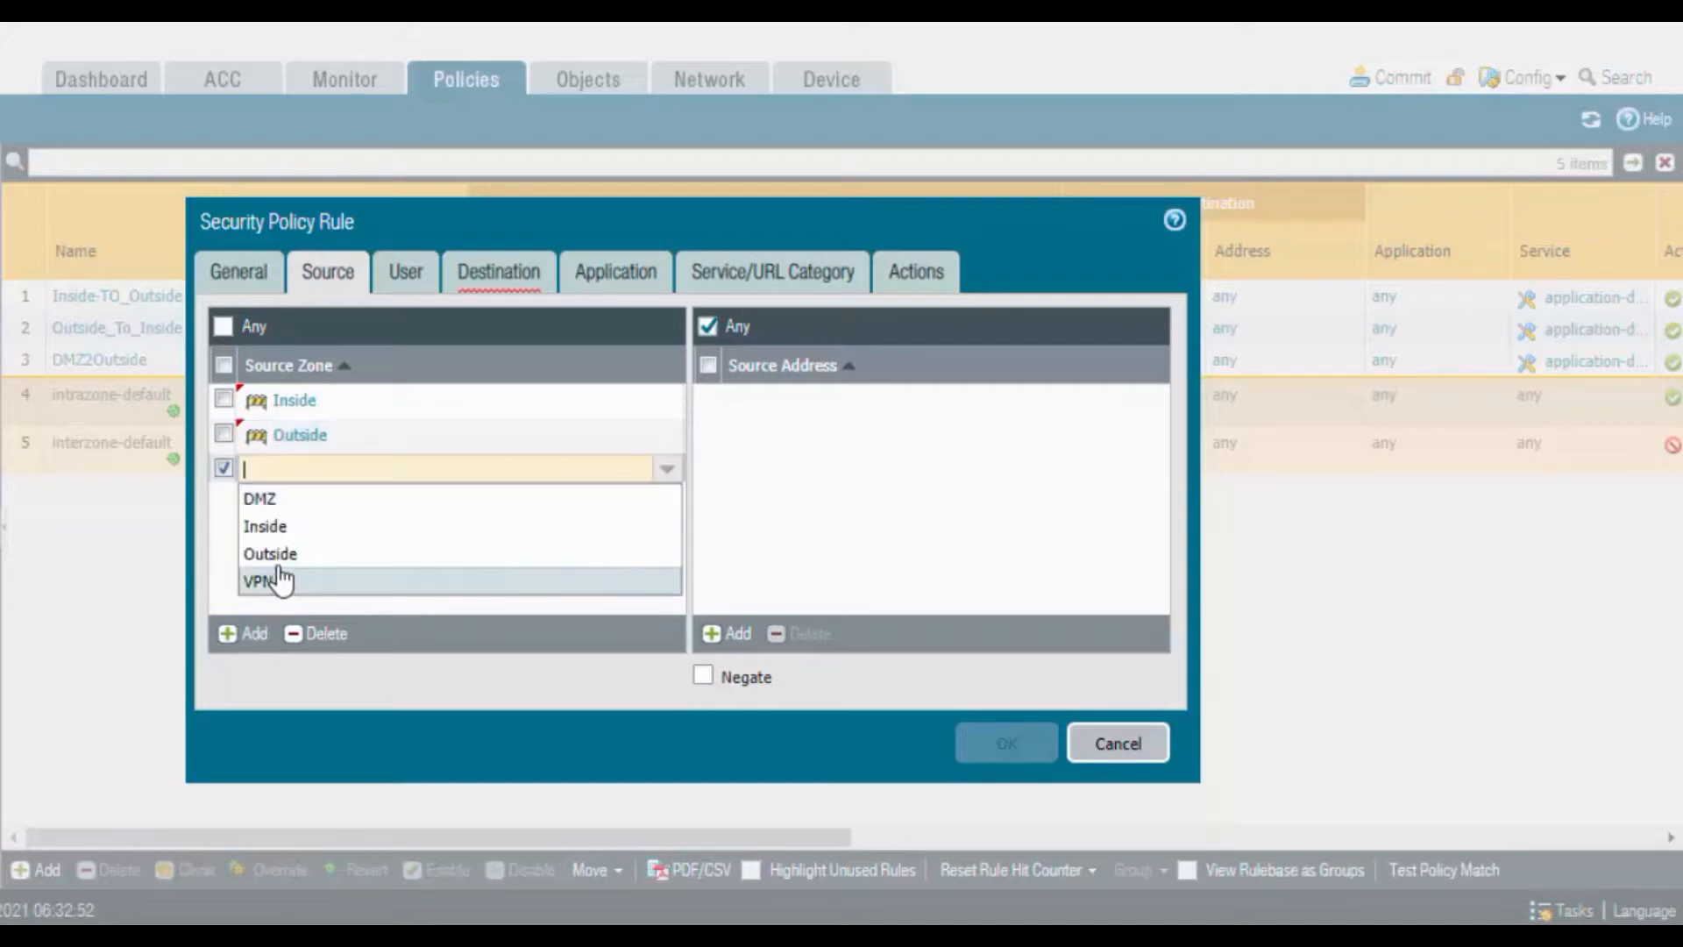
{"action": "left_click", "coordinate": [279, 581]}
Add Inside, Outside and VPN as the rule's destination zones
{"action": "left_click", "coordinate": [496, 273]}
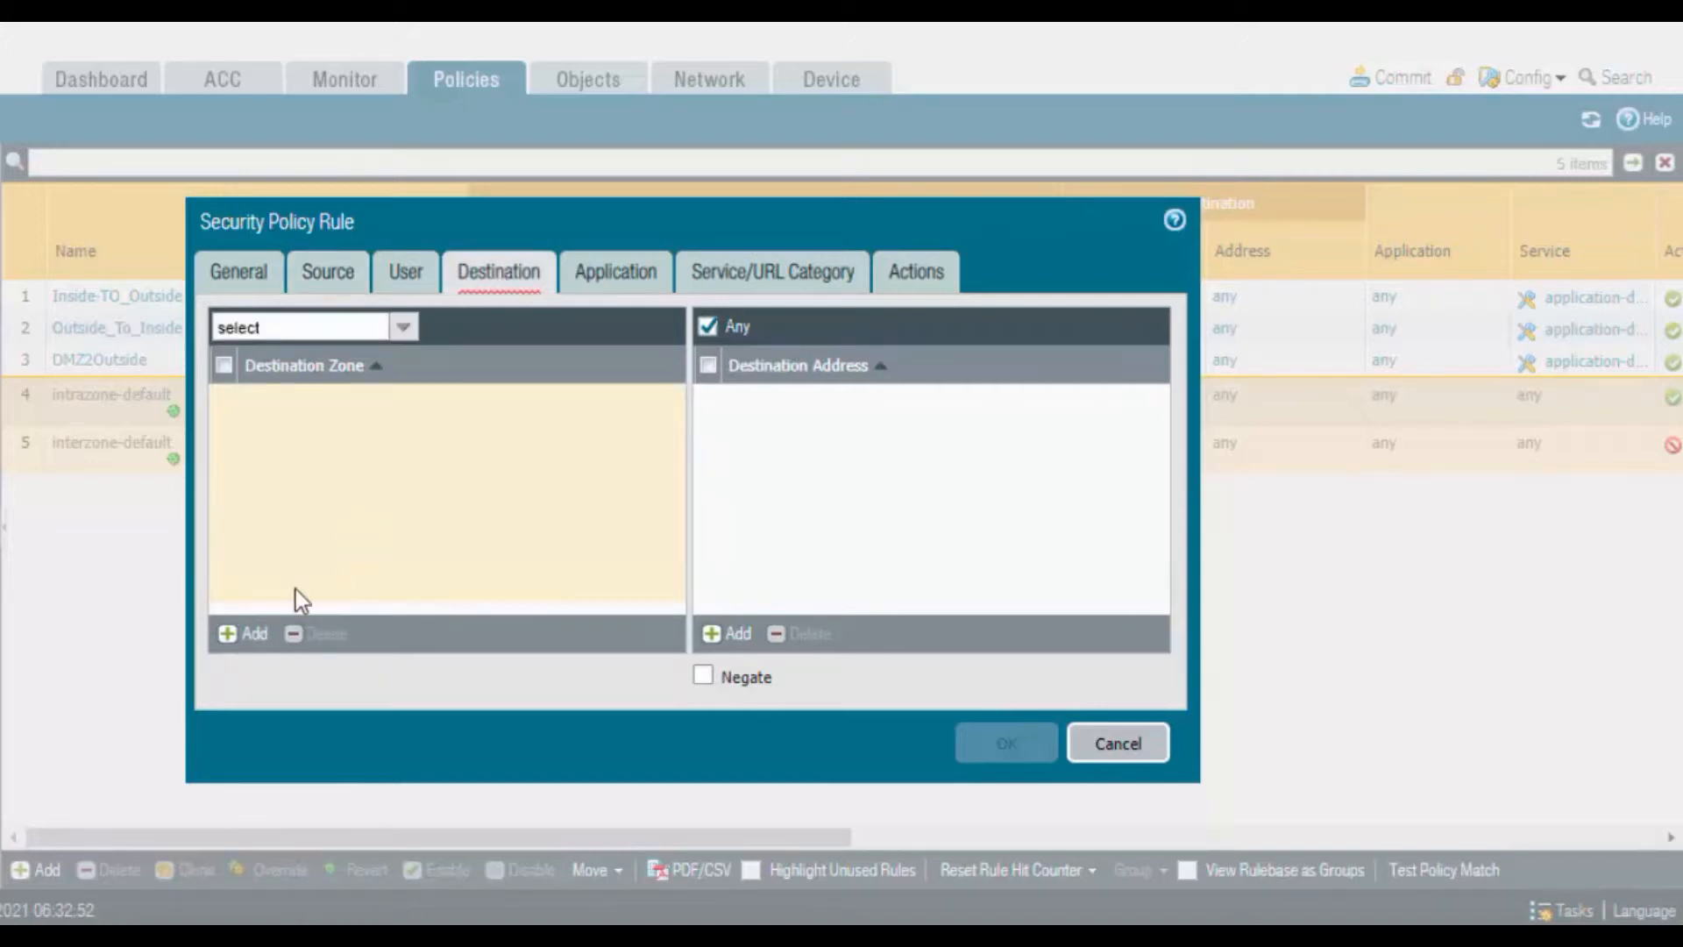
{"action": "left_click", "coordinate": [253, 633]}
{"action": "left_click", "coordinate": [331, 459]}
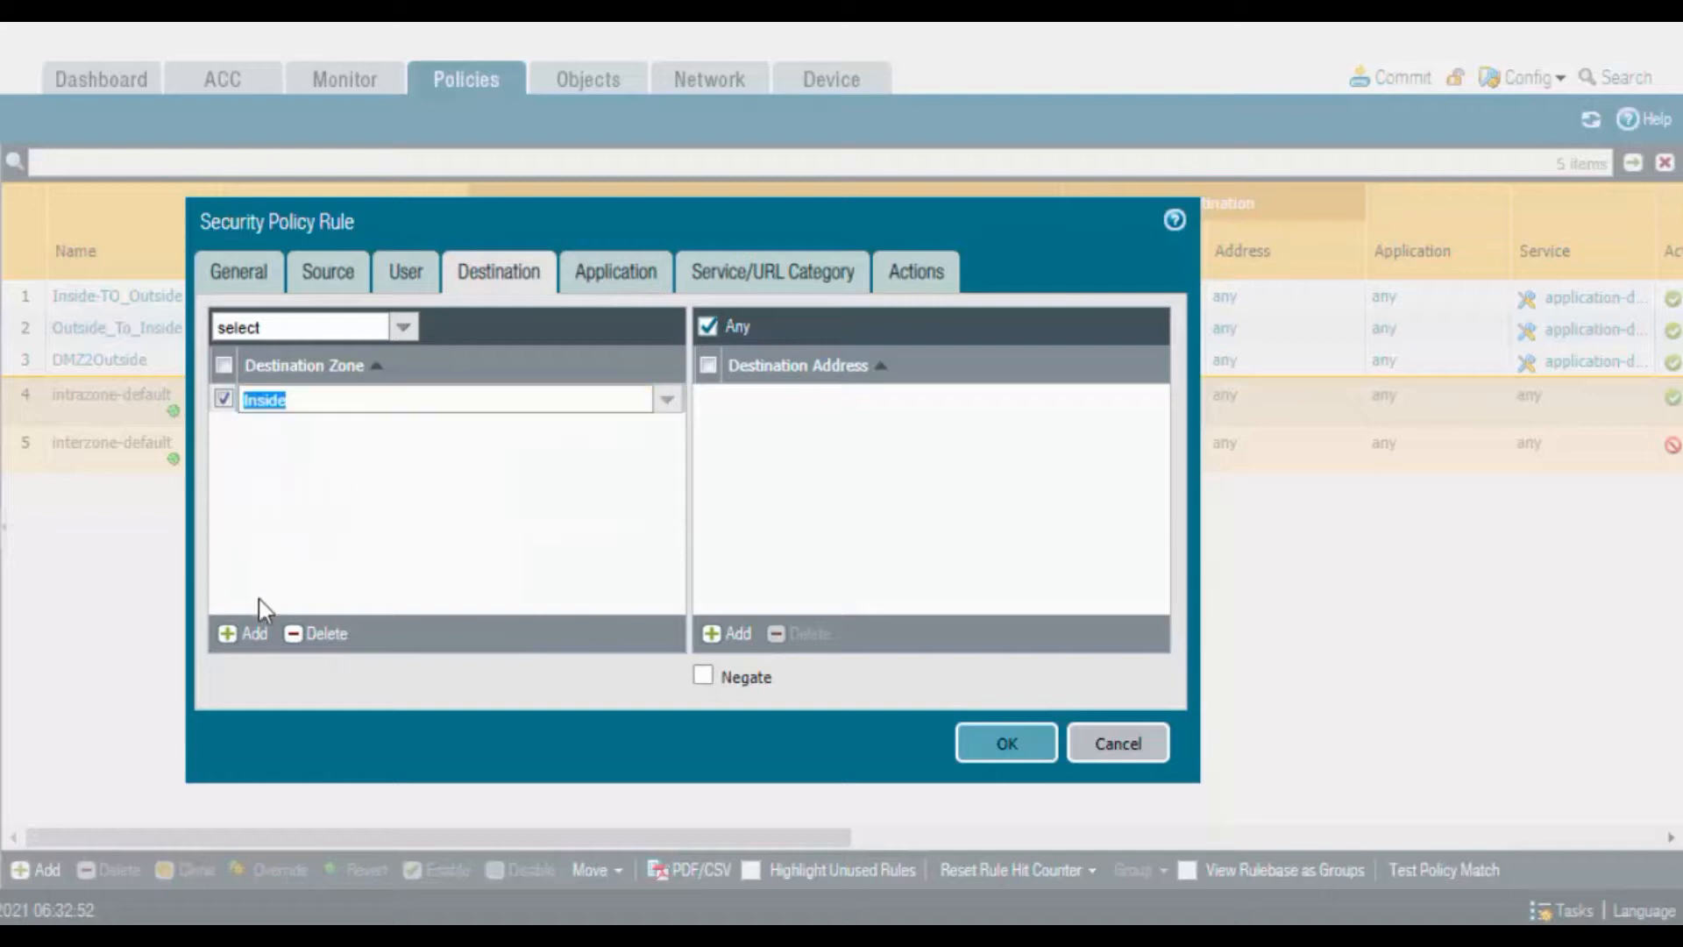
{"action": "left_click", "coordinate": [250, 634]}
{"action": "left_click", "coordinate": [298, 517]}
{"action": "left_click", "coordinate": [250, 654]}
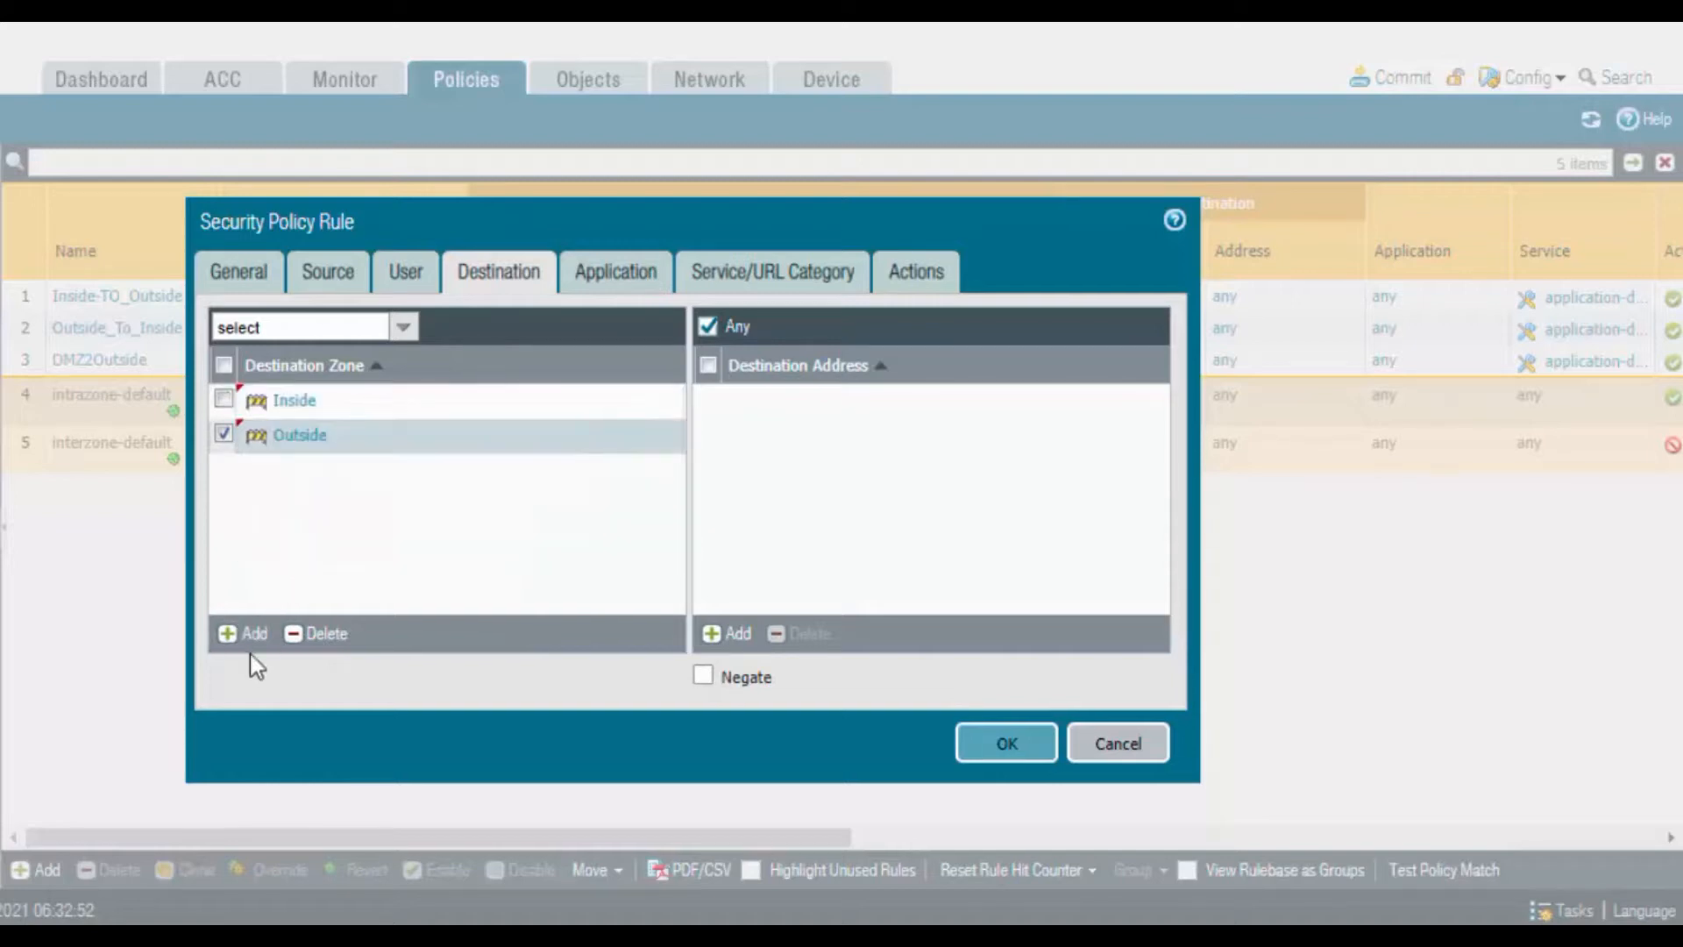
{"action": "left_click", "coordinate": [254, 635]}
{"action": "left_click", "coordinate": [289, 584]}
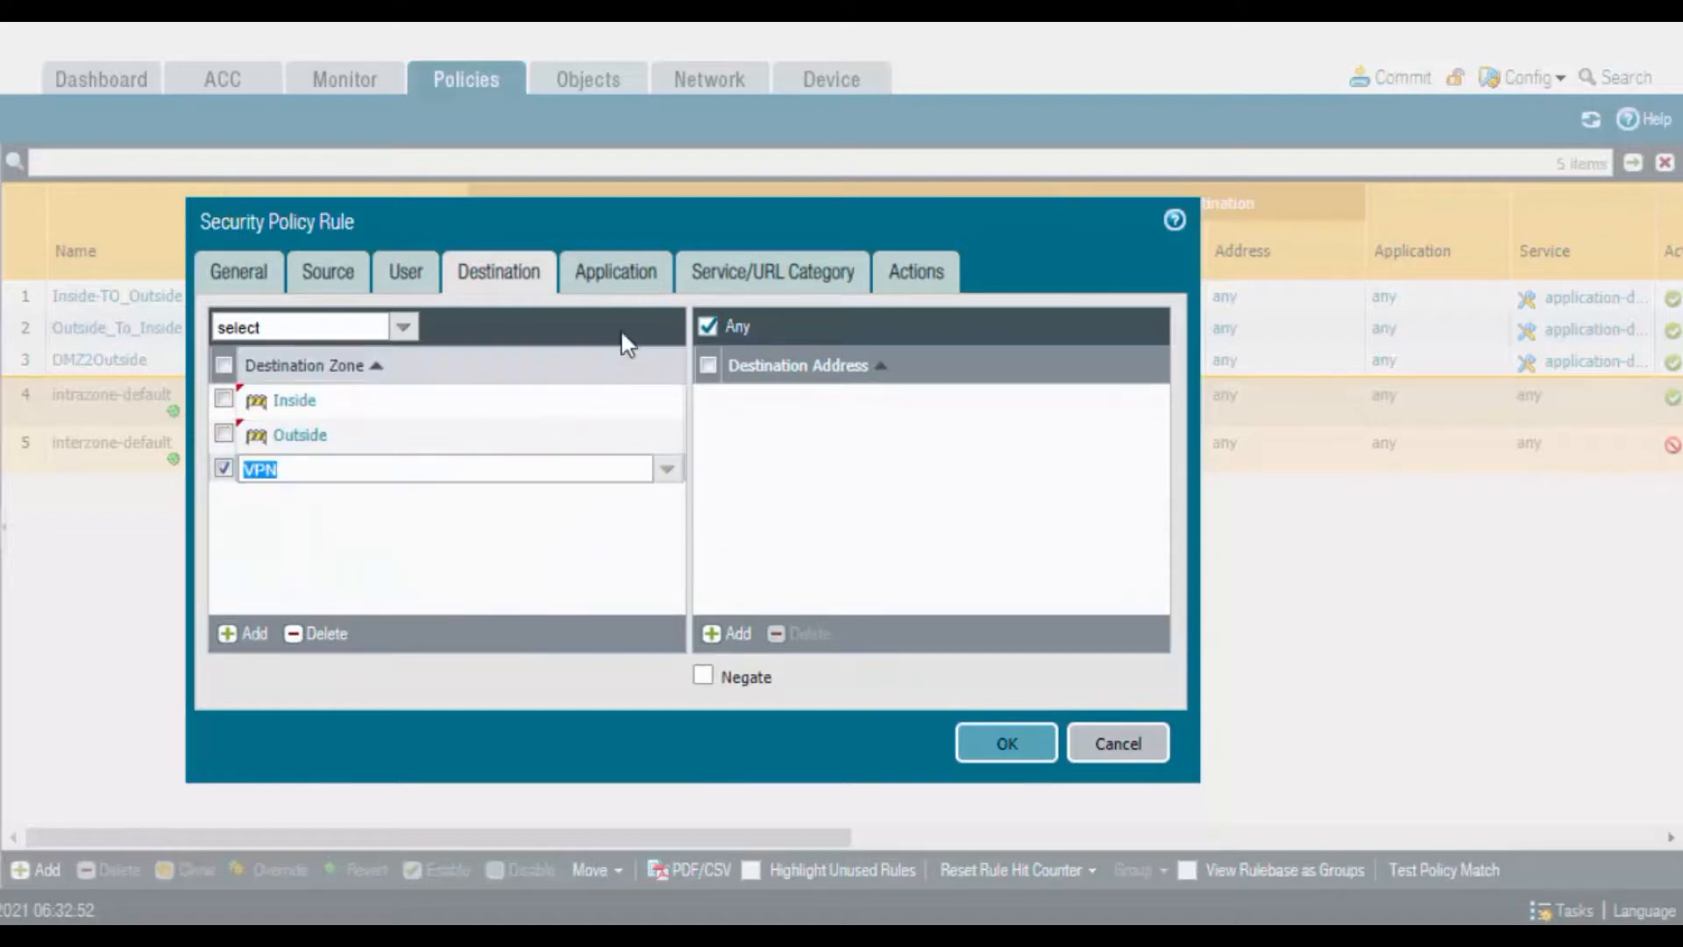
Check the application, service and action settings, then save VPN-Rule
{"action": "left_click", "coordinate": [636, 275]}
{"action": "left_click", "coordinate": [758, 274]}
{"action": "left_click", "coordinate": [927, 277]}
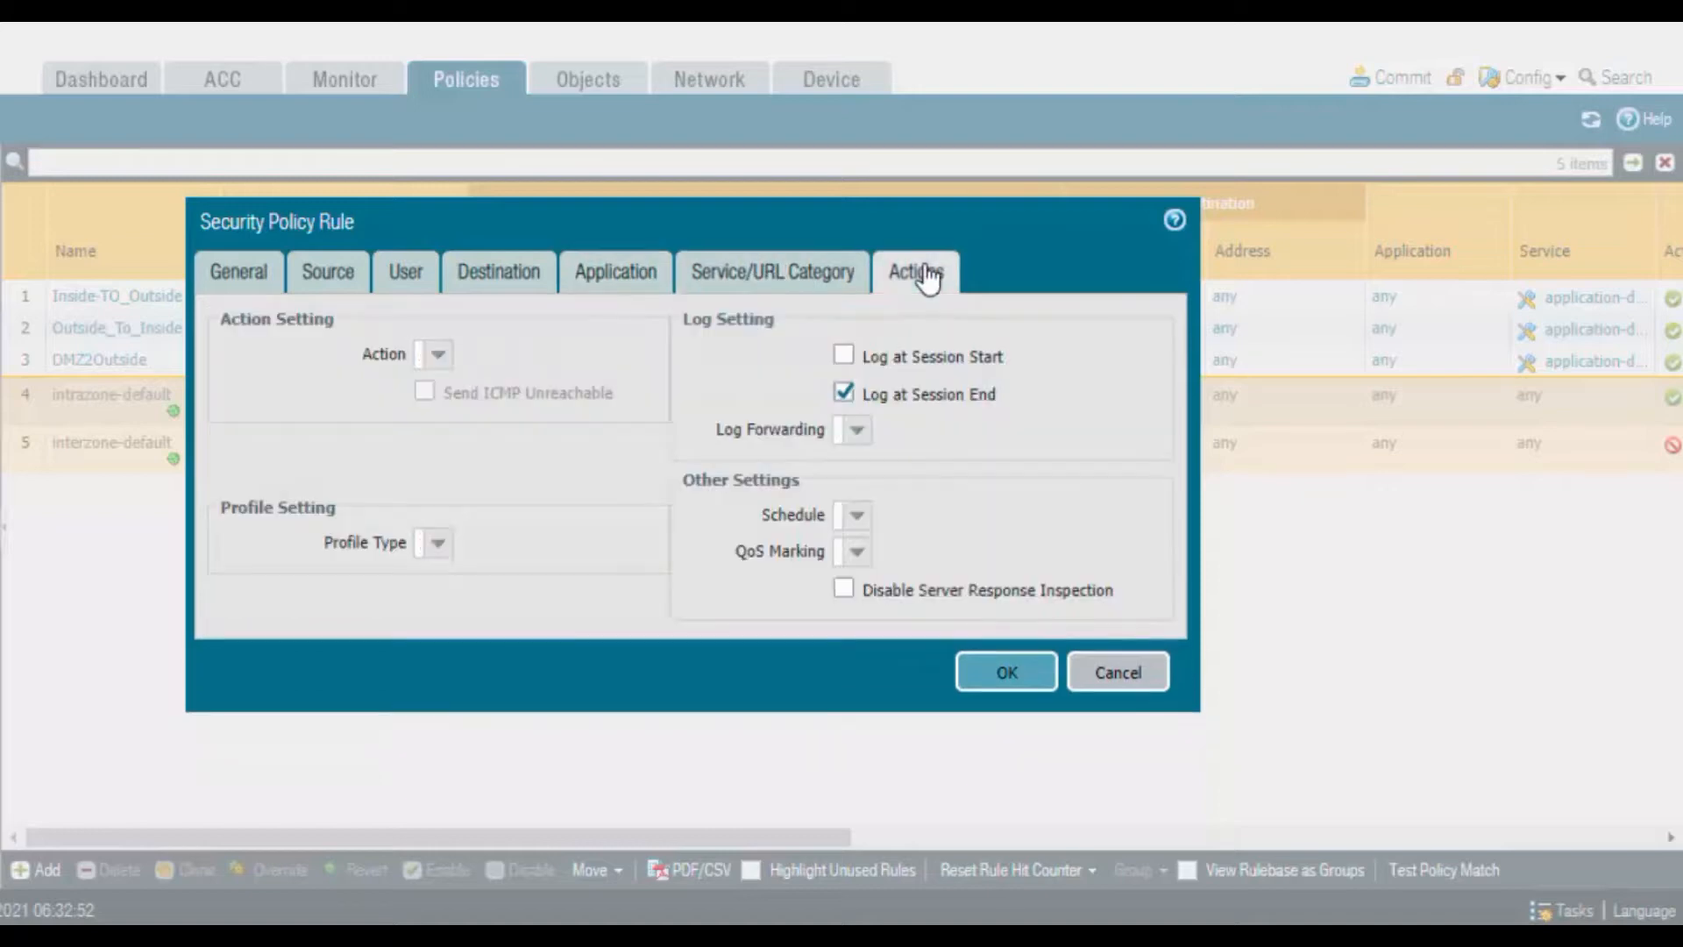
{"action": "left_click", "coordinate": [987, 667]}
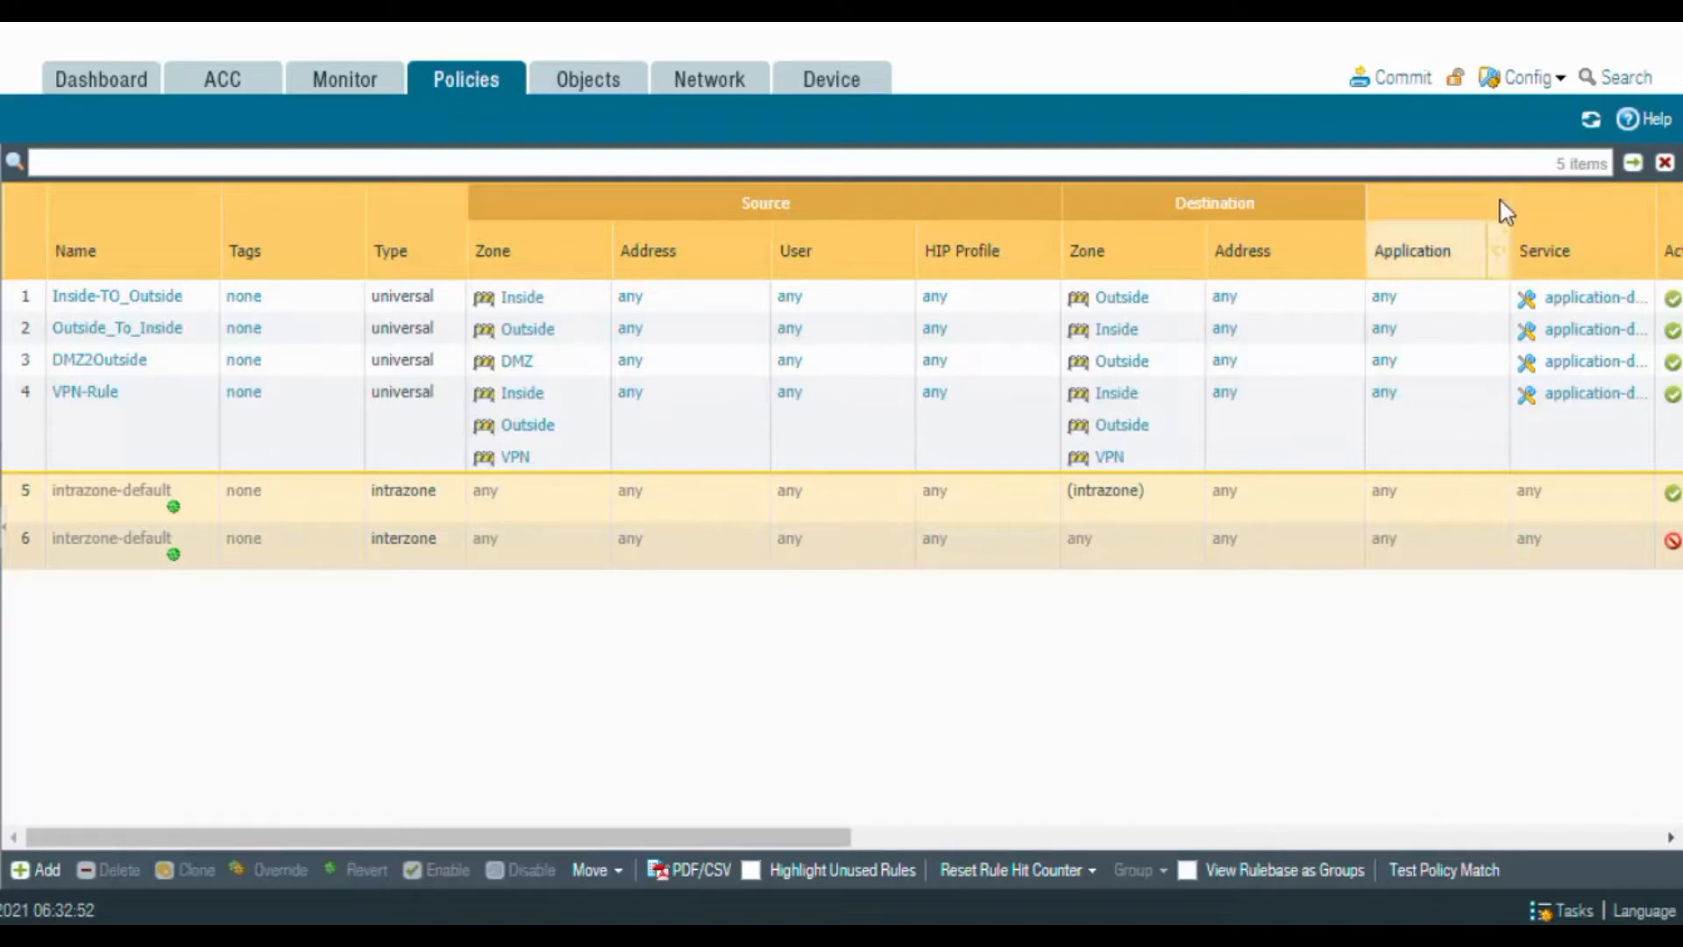
{"action": "left_click", "coordinate": [1400, 78]}
Commit the configuration, then show the IKE Crypto profiles (default, Suite-B-GCM-128, Suite-B-GCM-256)
{"action": "left_click", "coordinate": [936, 806]}
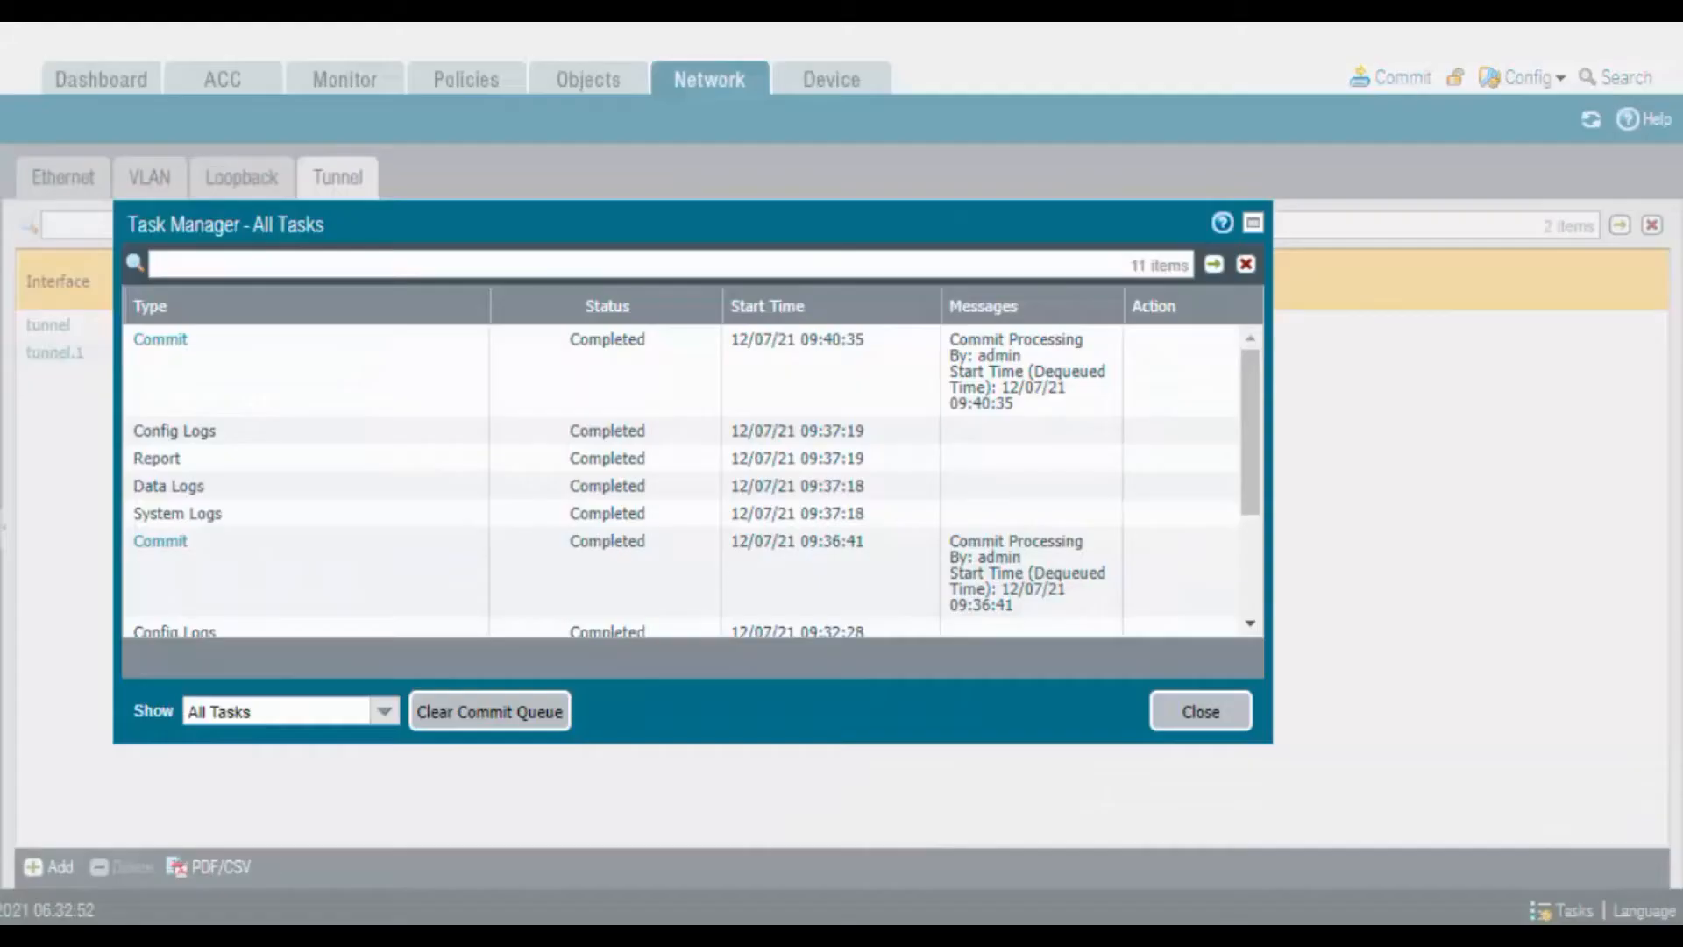
{"action": "left_click", "coordinate": [1203, 722]}
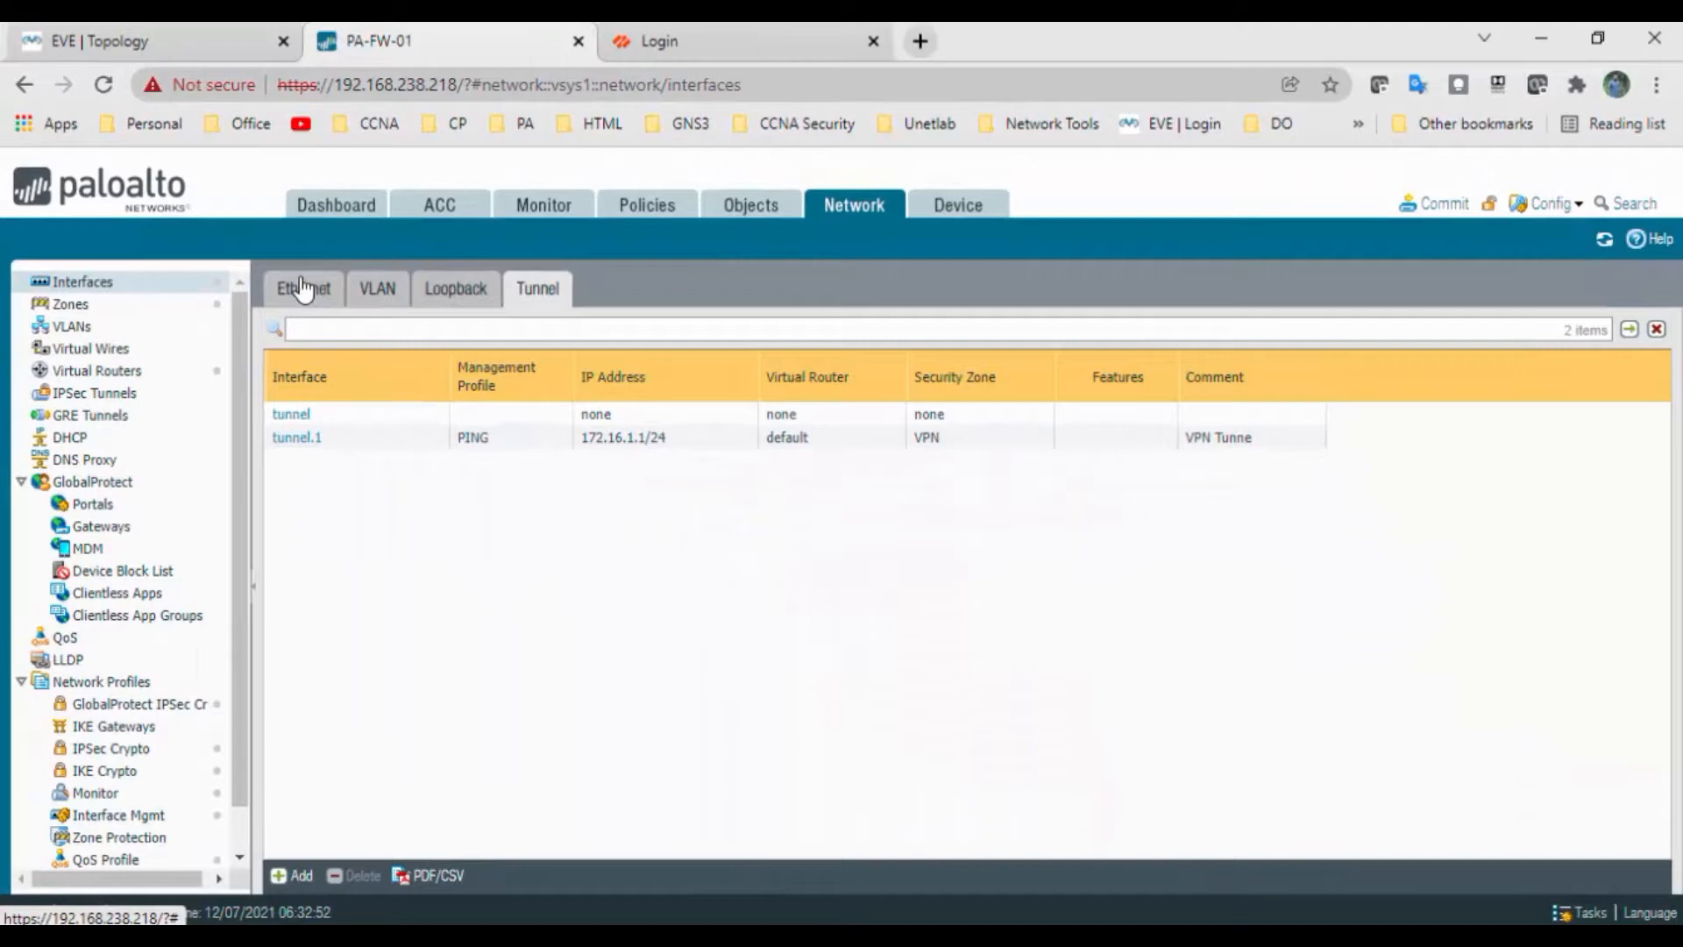
{"action": "left_click", "coordinate": [139, 211]}
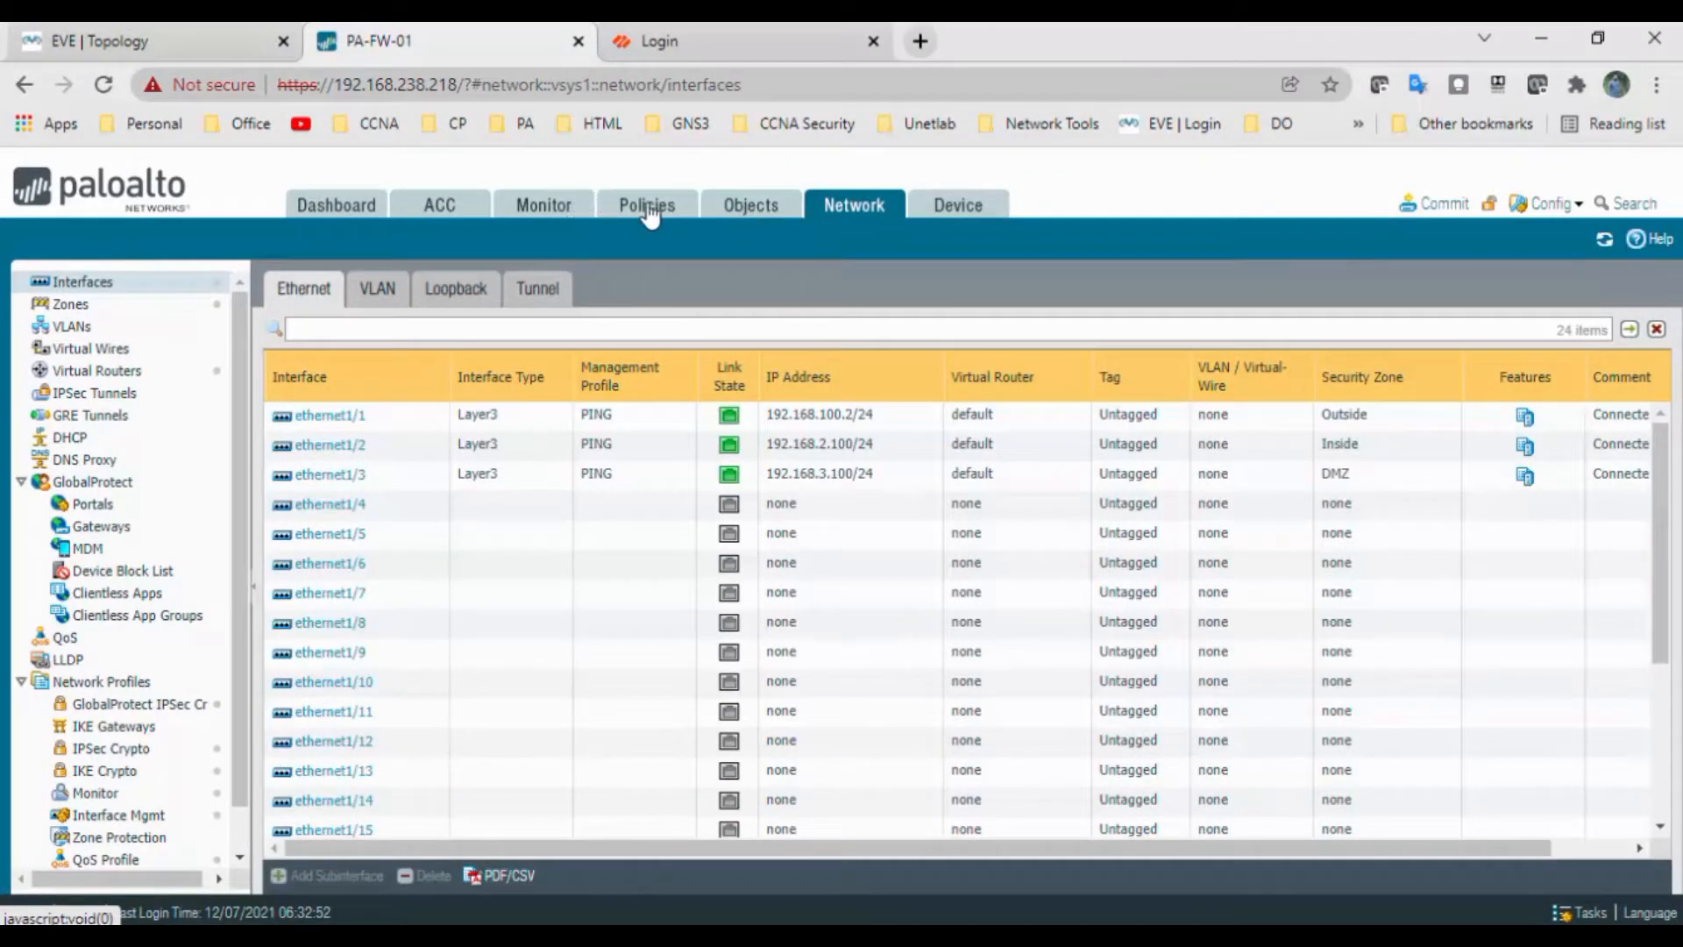
{"action": "scroll", "coordinate": [235, 587], "scroll_direction": "down", "scroll_amount": 1}
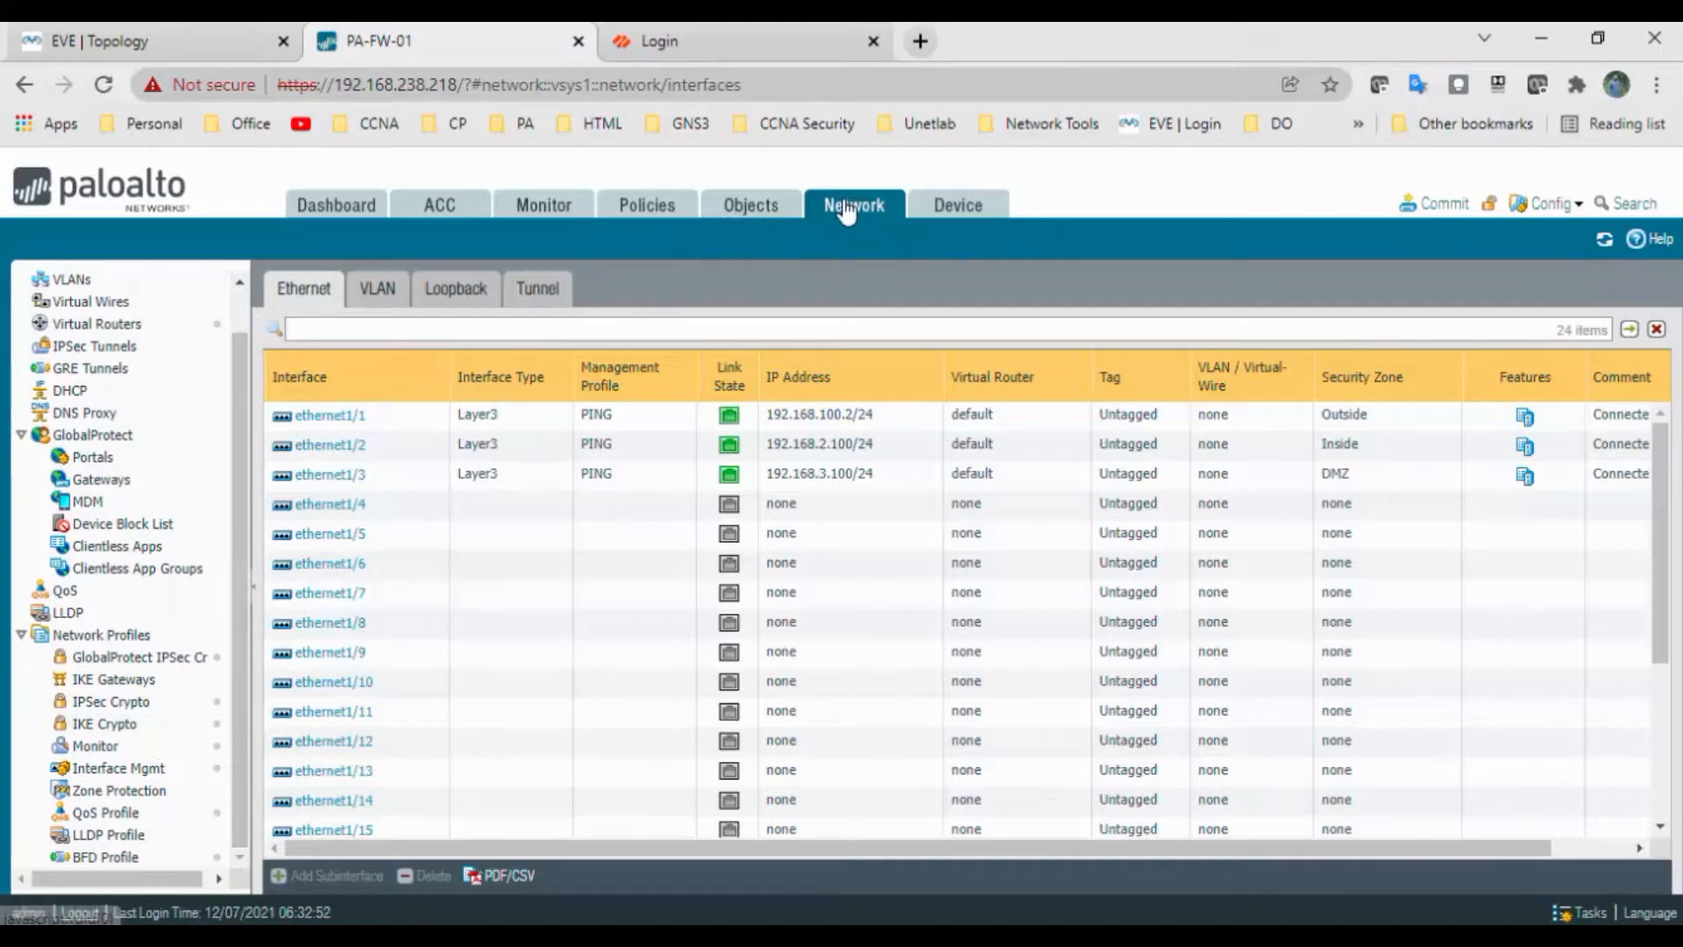
{"action": "left_click", "coordinate": [151, 736]}
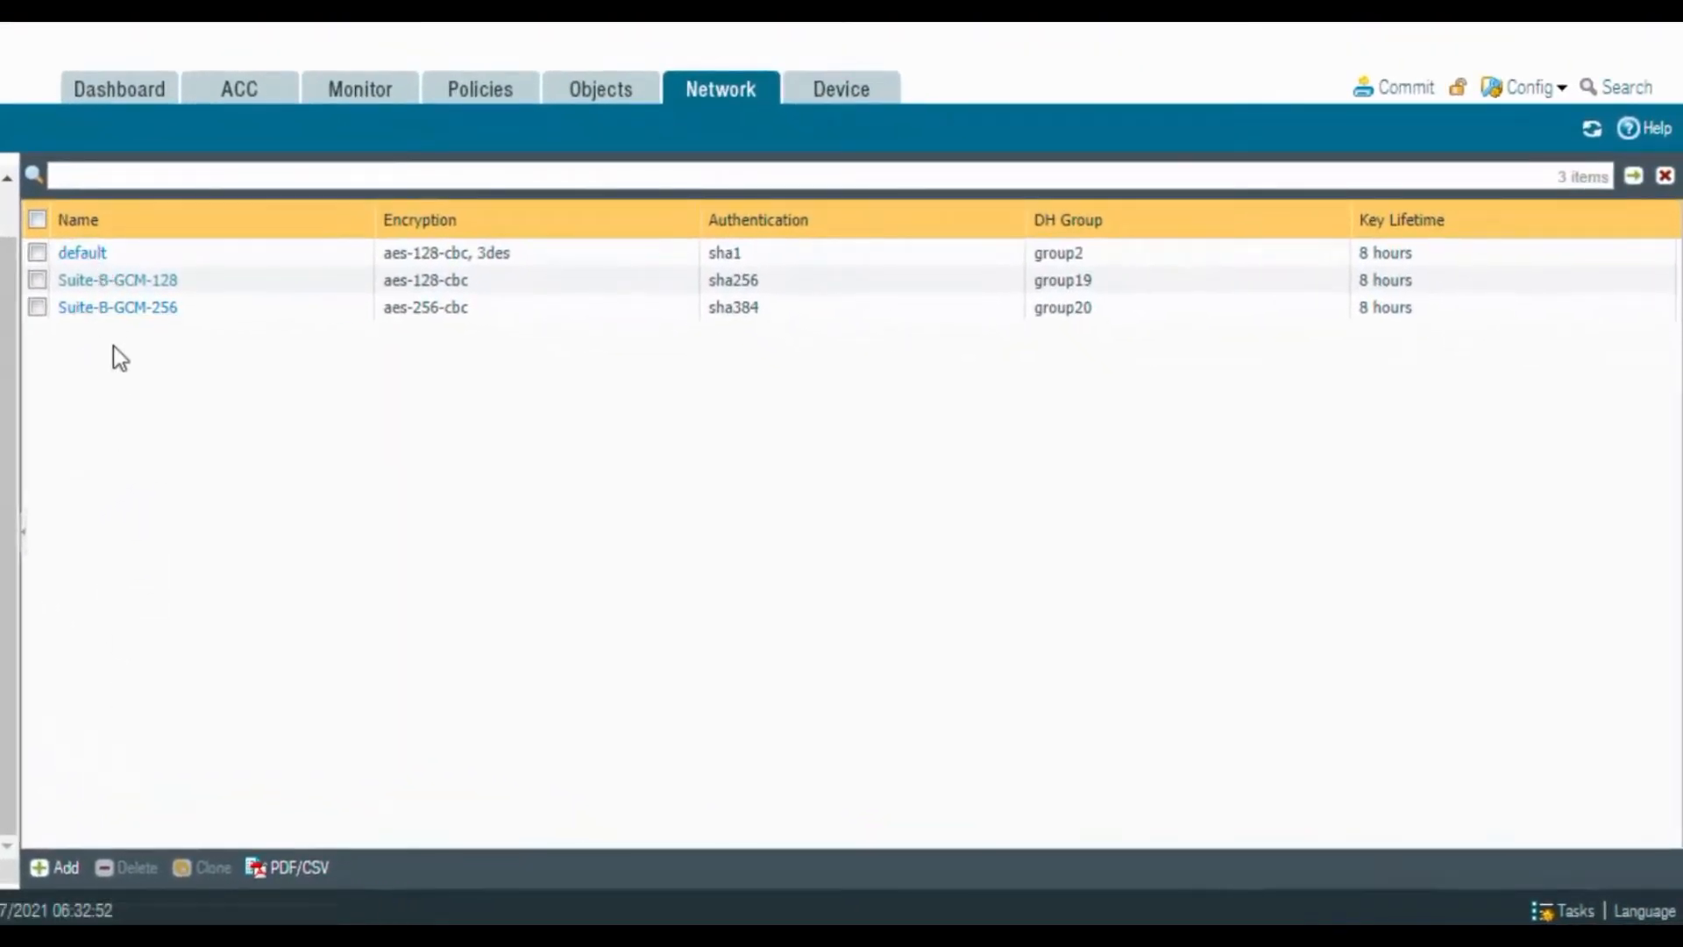
Save IKE-Profile with DH group2, sha1 authentication, aes-128-cbc encryption and 8-hour lifetime
{"action": "left_click", "coordinate": [66, 868]}
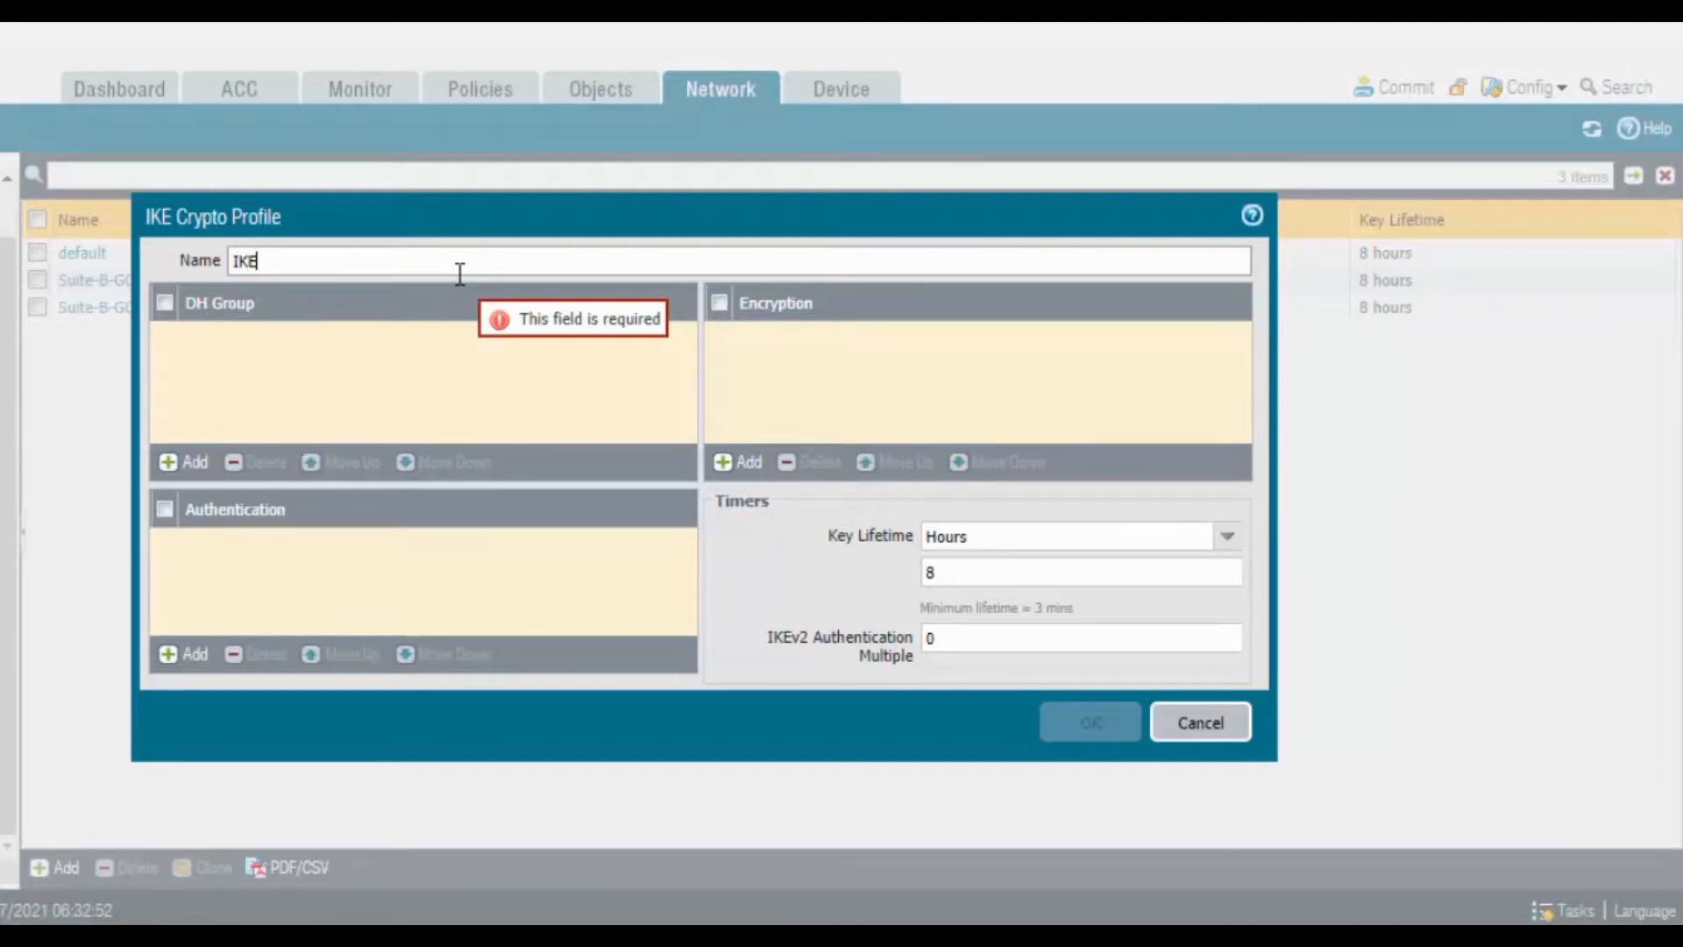
{"action": "type", "text": "IKE-Profile"}
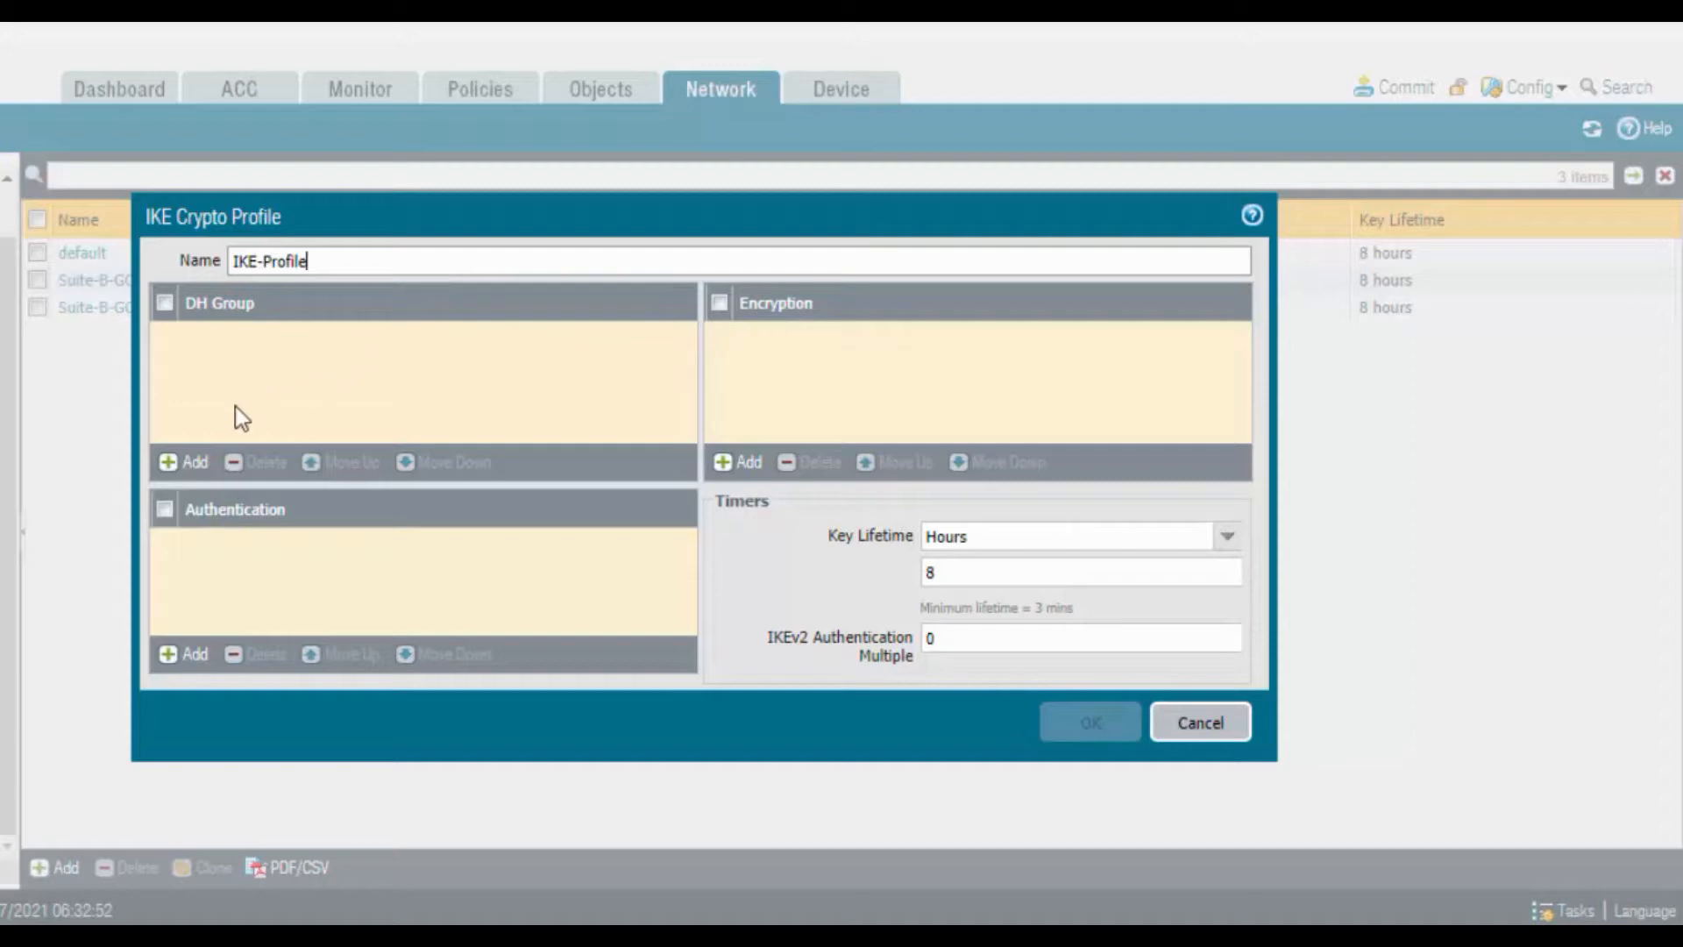
{"action": "left_click", "coordinate": [172, 464]}
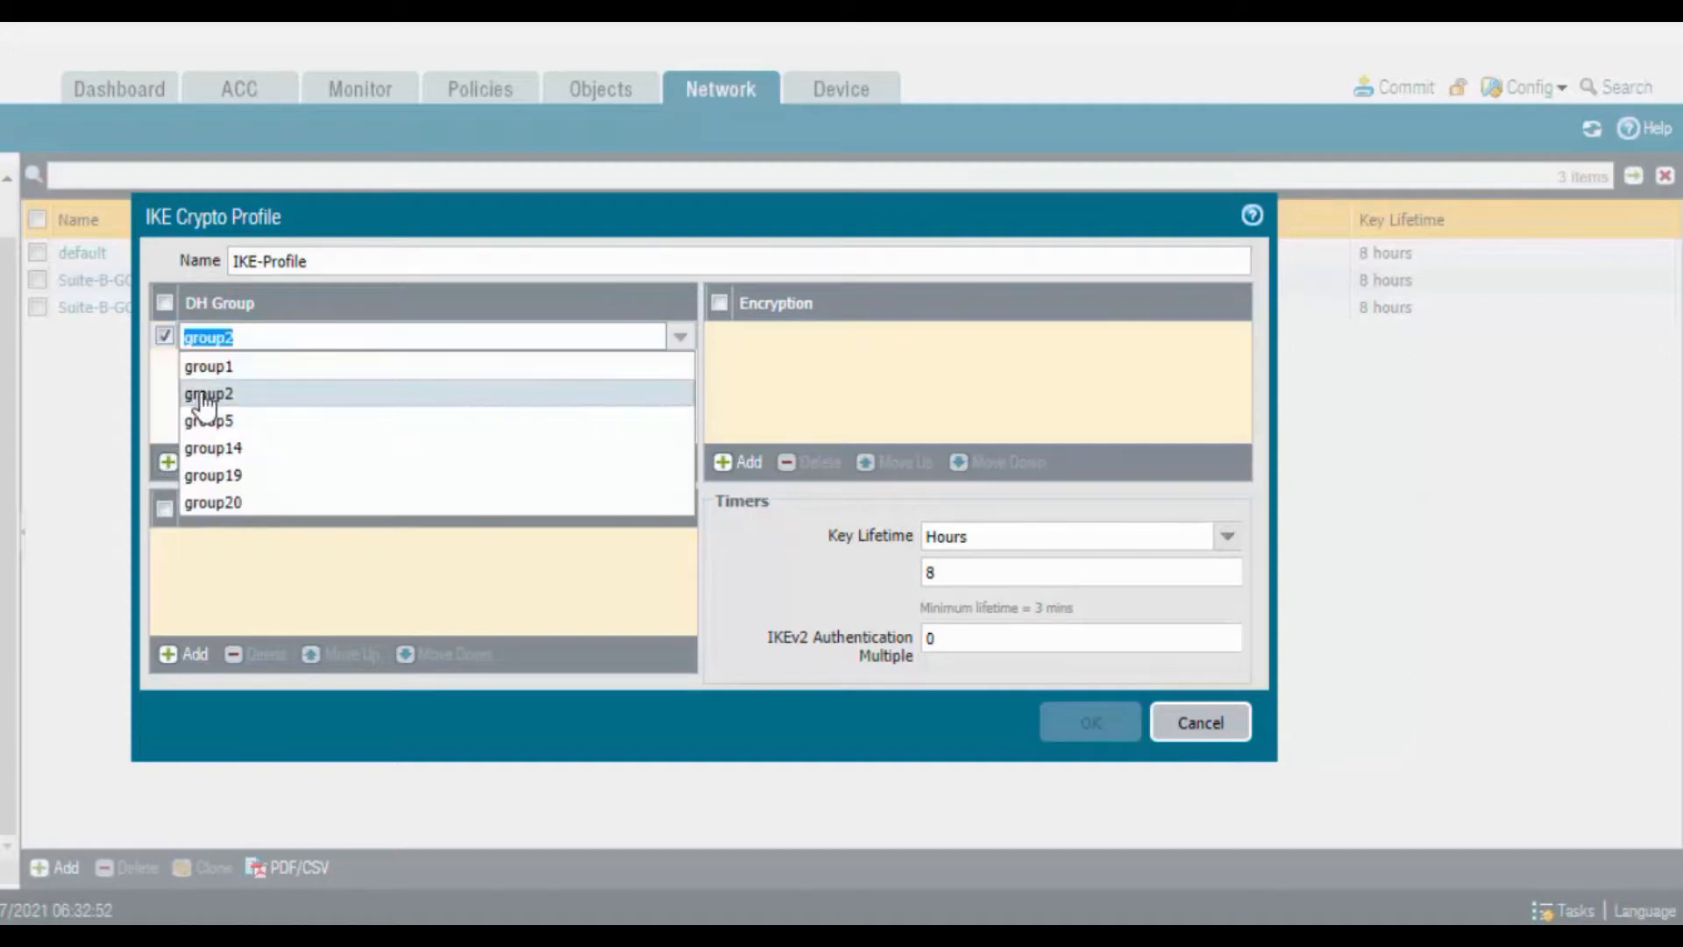
{"action": "left_click", "coordinate": [209, 395]}
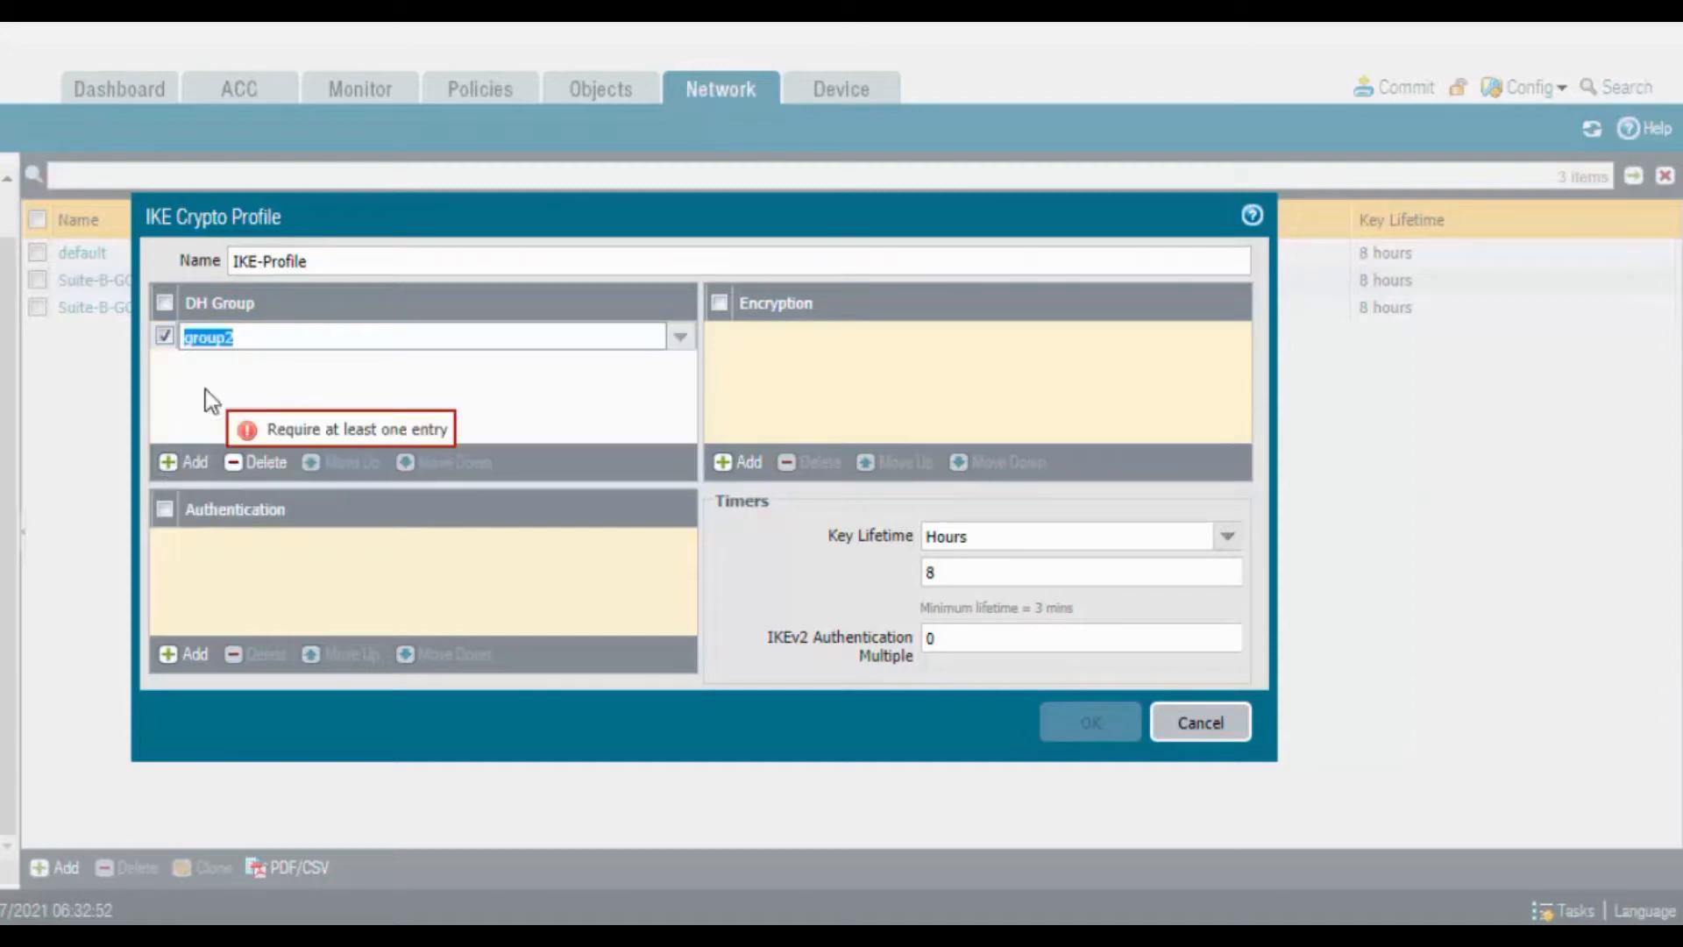
{"action": "left_click", "coordinate": [191, 654]}
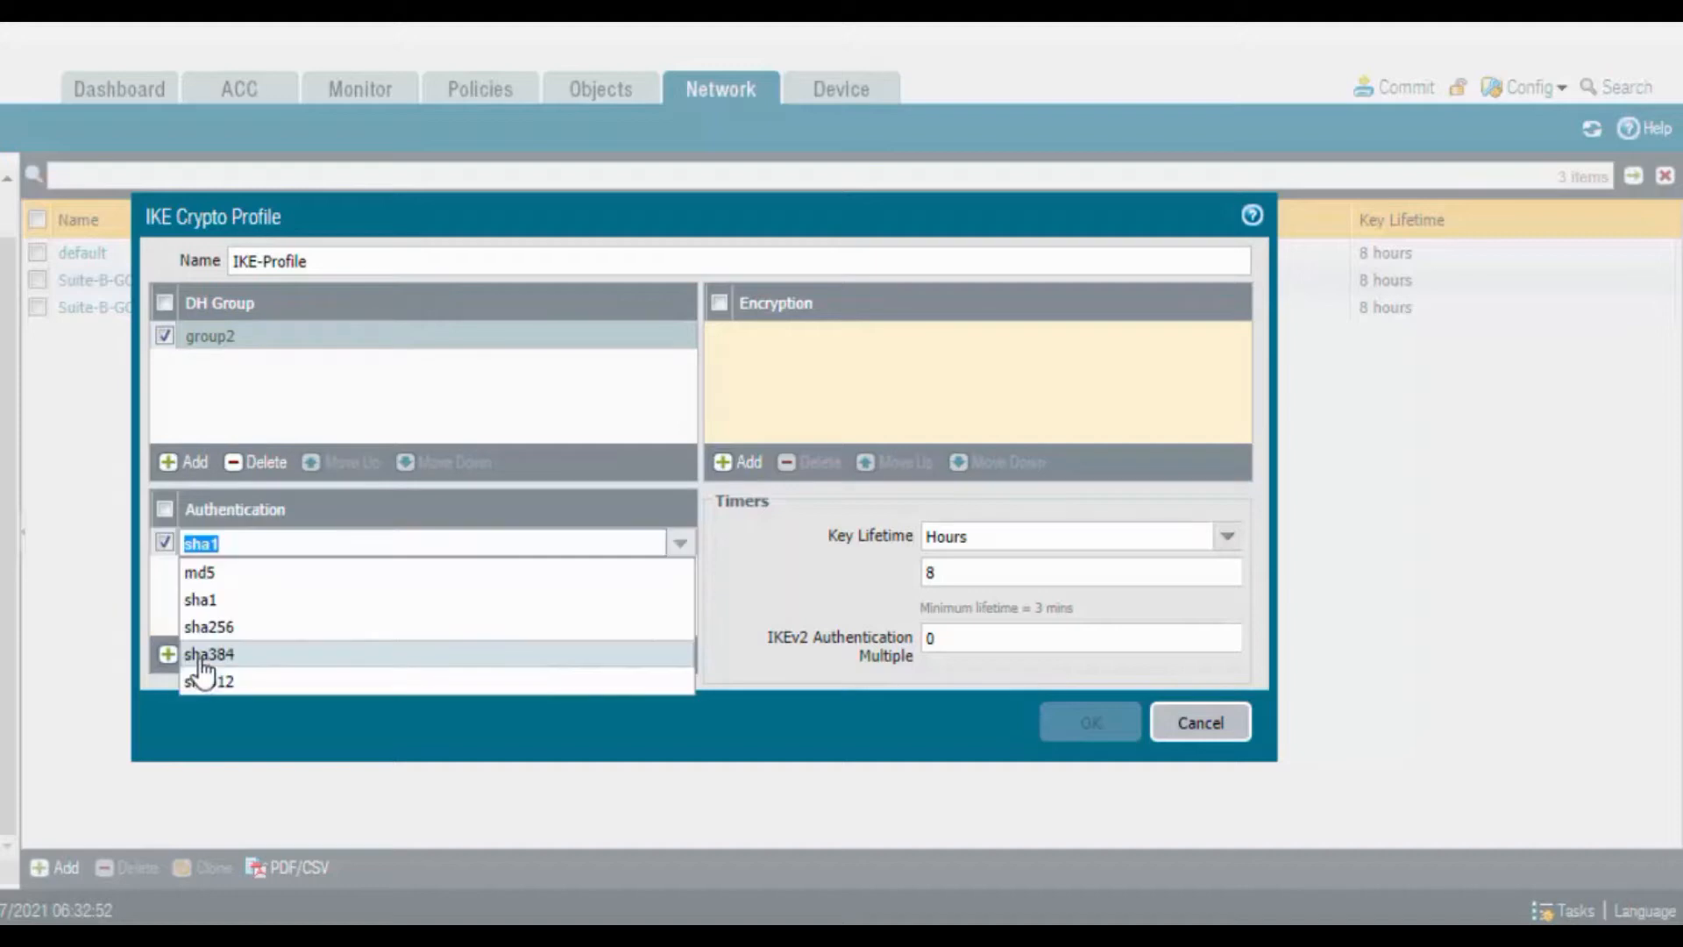
{"action": "left_click", "coordinate": [225, 603]}
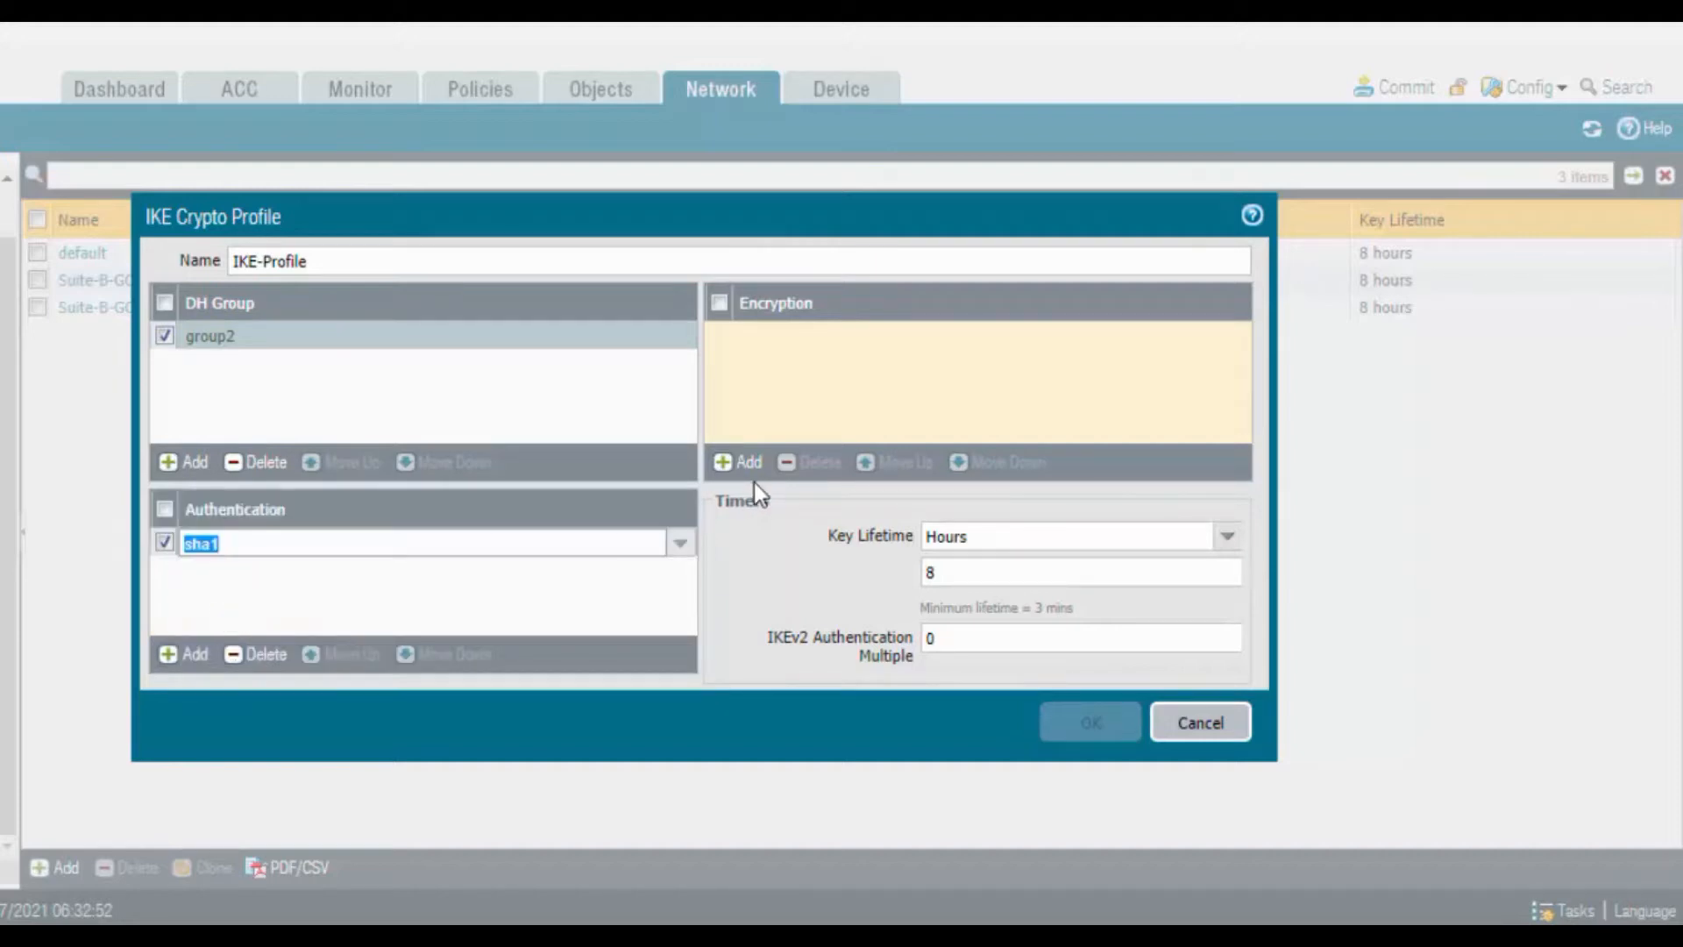
{"action": "left_click", "coordinate": [743, 463]}
{"action": "left_click", "coordinate": [774, 422]}
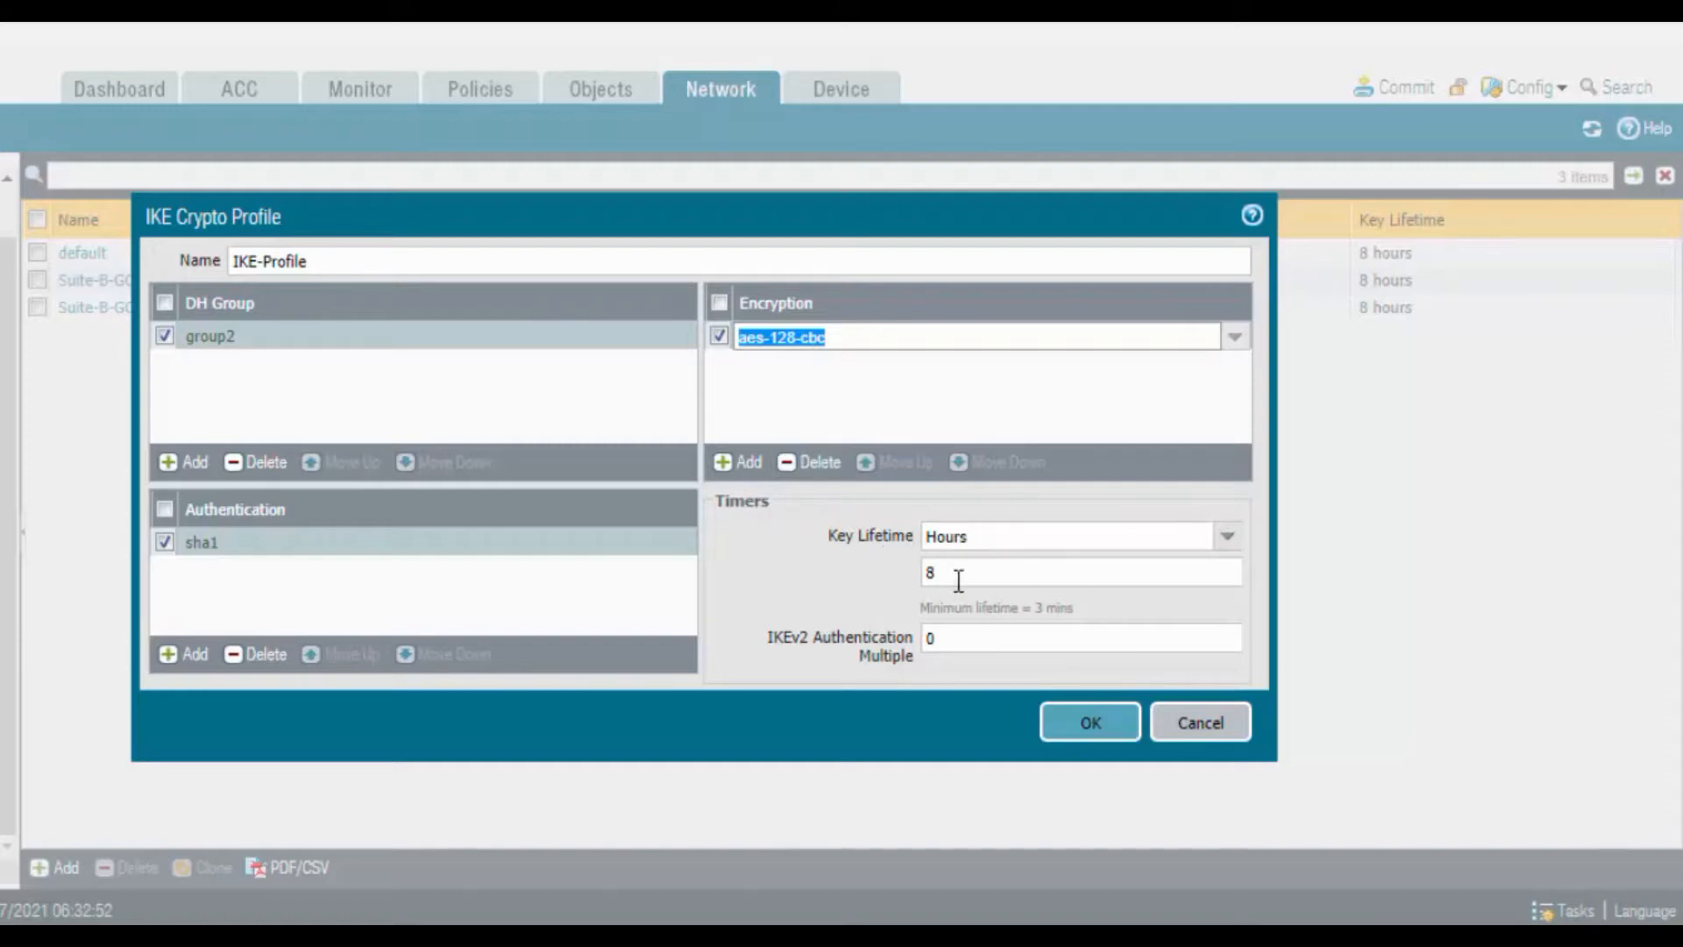
{"action": "left_click", "coordinate": [1106, 731]}
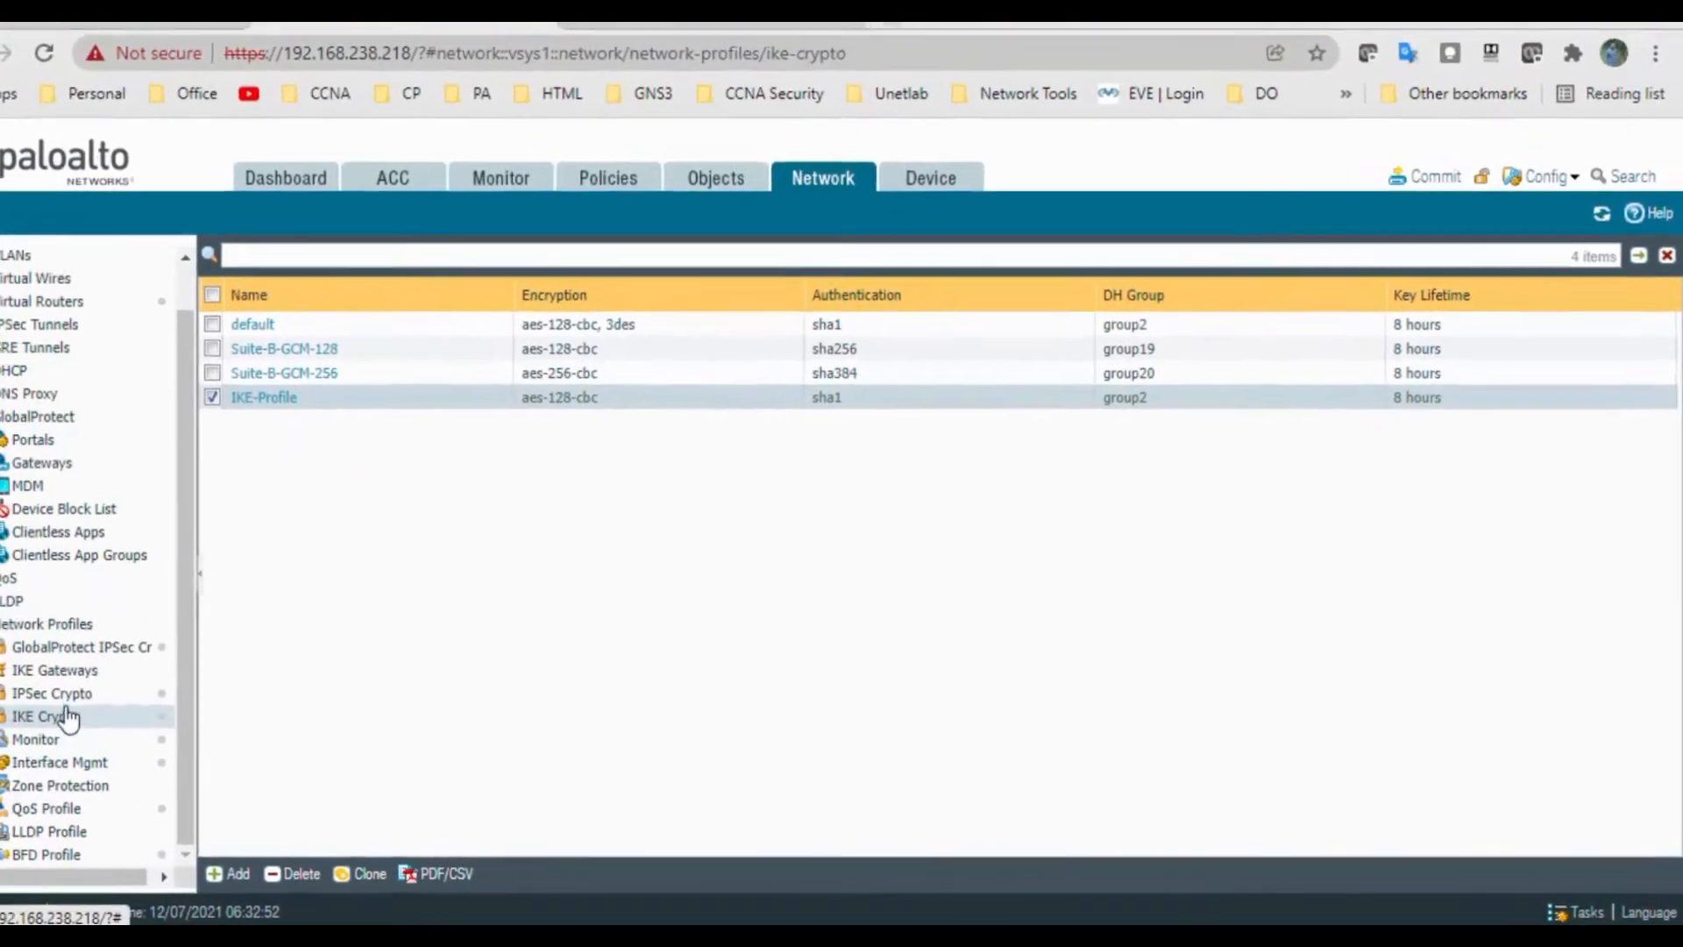
{"action": "left_click", "coordinate": [114, 701]}
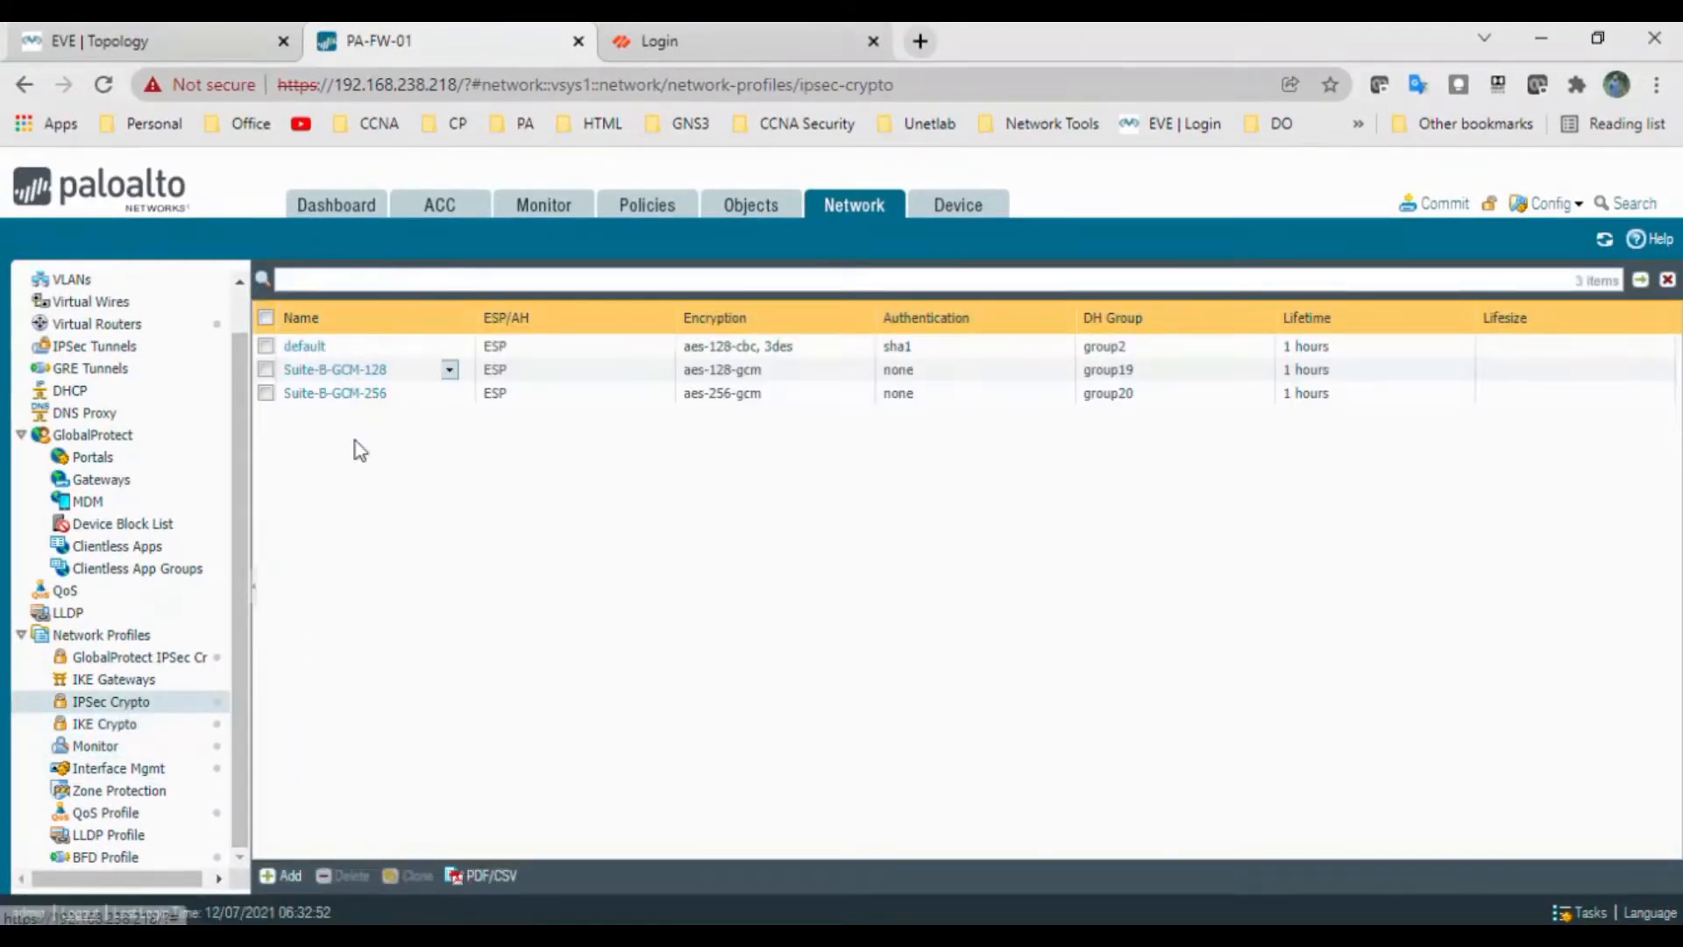
Create IPSec crypto profile IPSec-Profile with aes-128-cbc encryption and sha1 authentication
{"action": "left_click", "coordinate": [289, 876]}
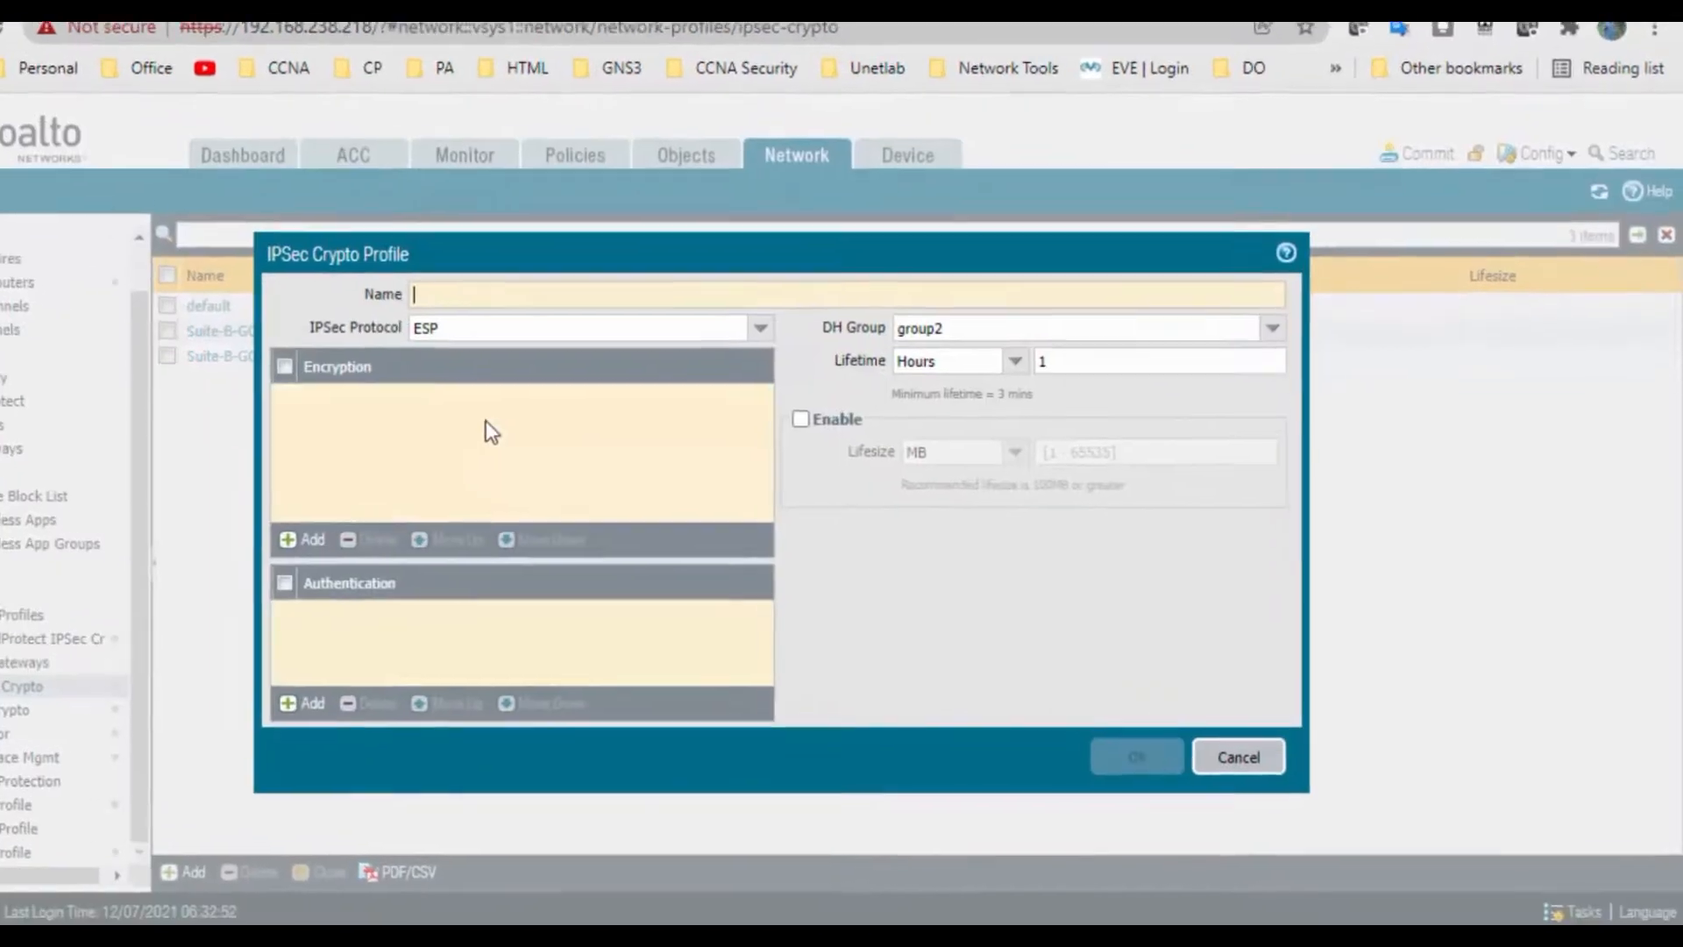
{"action": "type", "text": "IPS"}
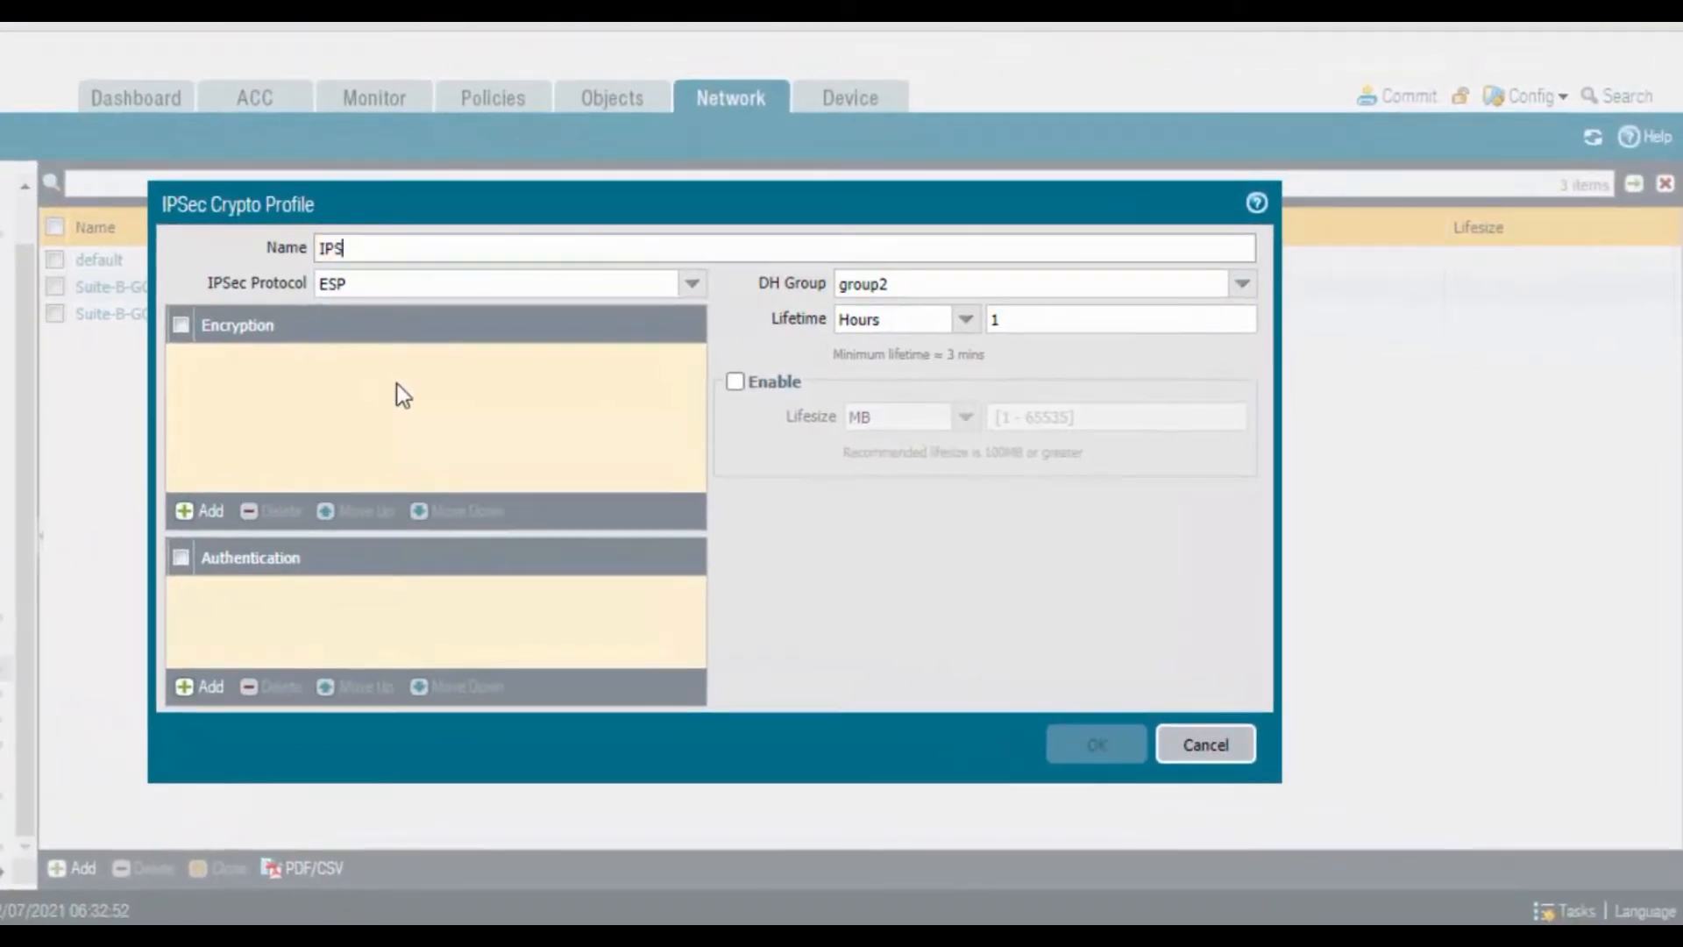
{"action": "type", "text": "ec-Profile"}
{"action": "left_click", "coordinate": [188, 515]}
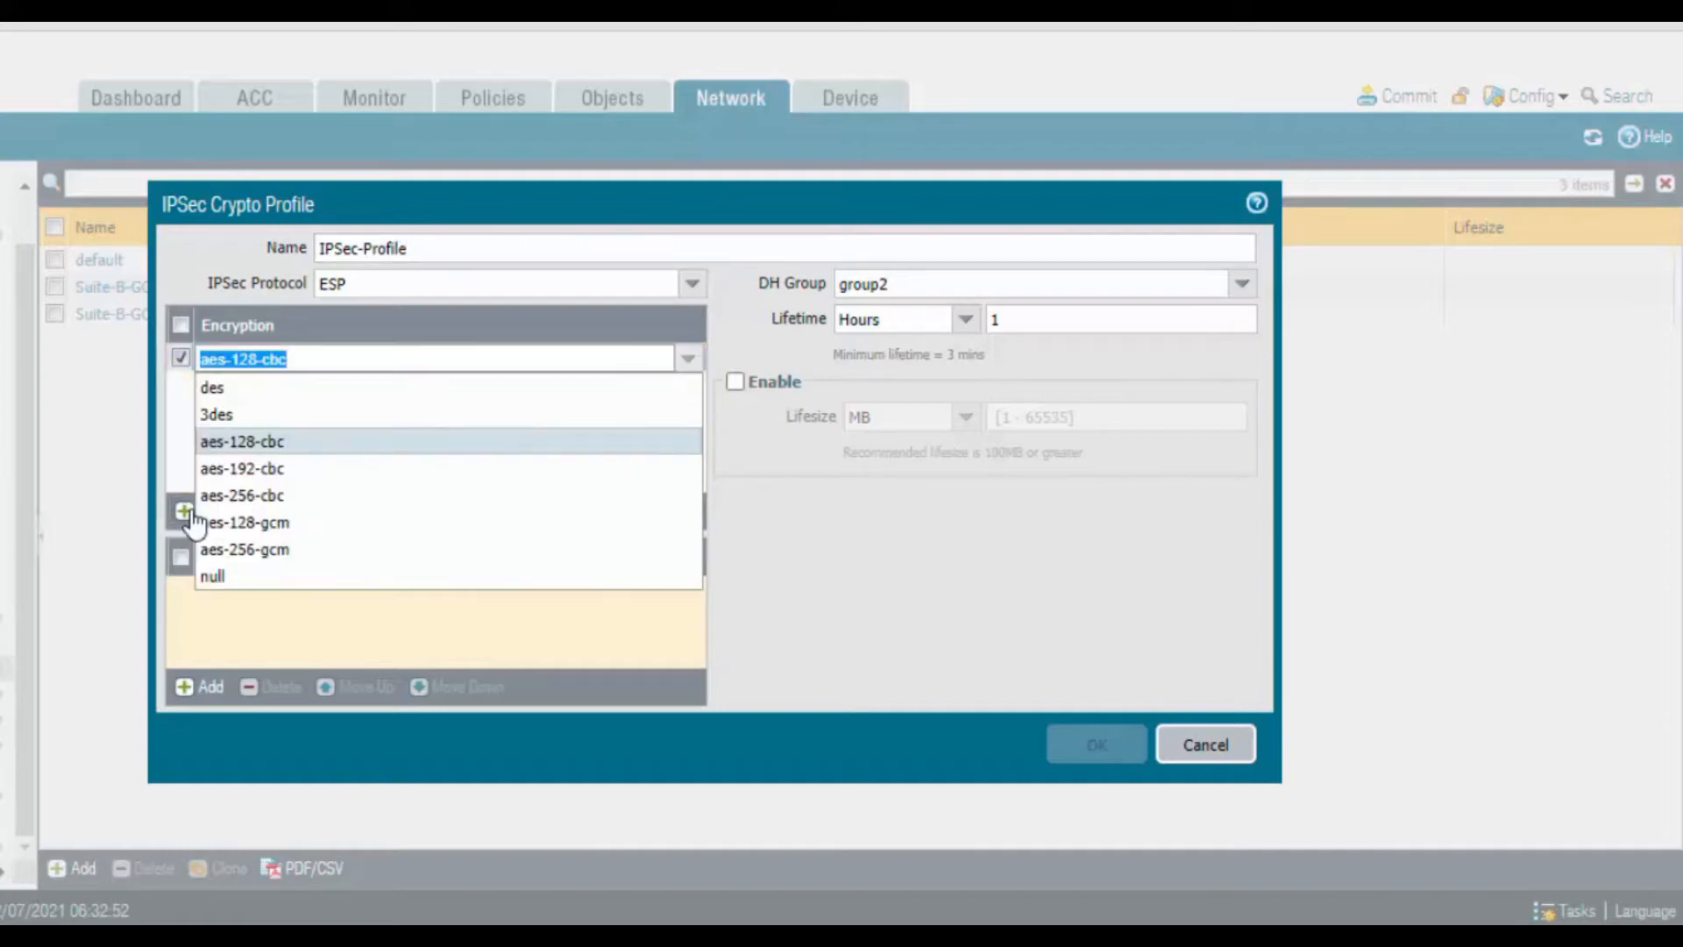
{"action": "left_click", "coordinate": [215, 443]}
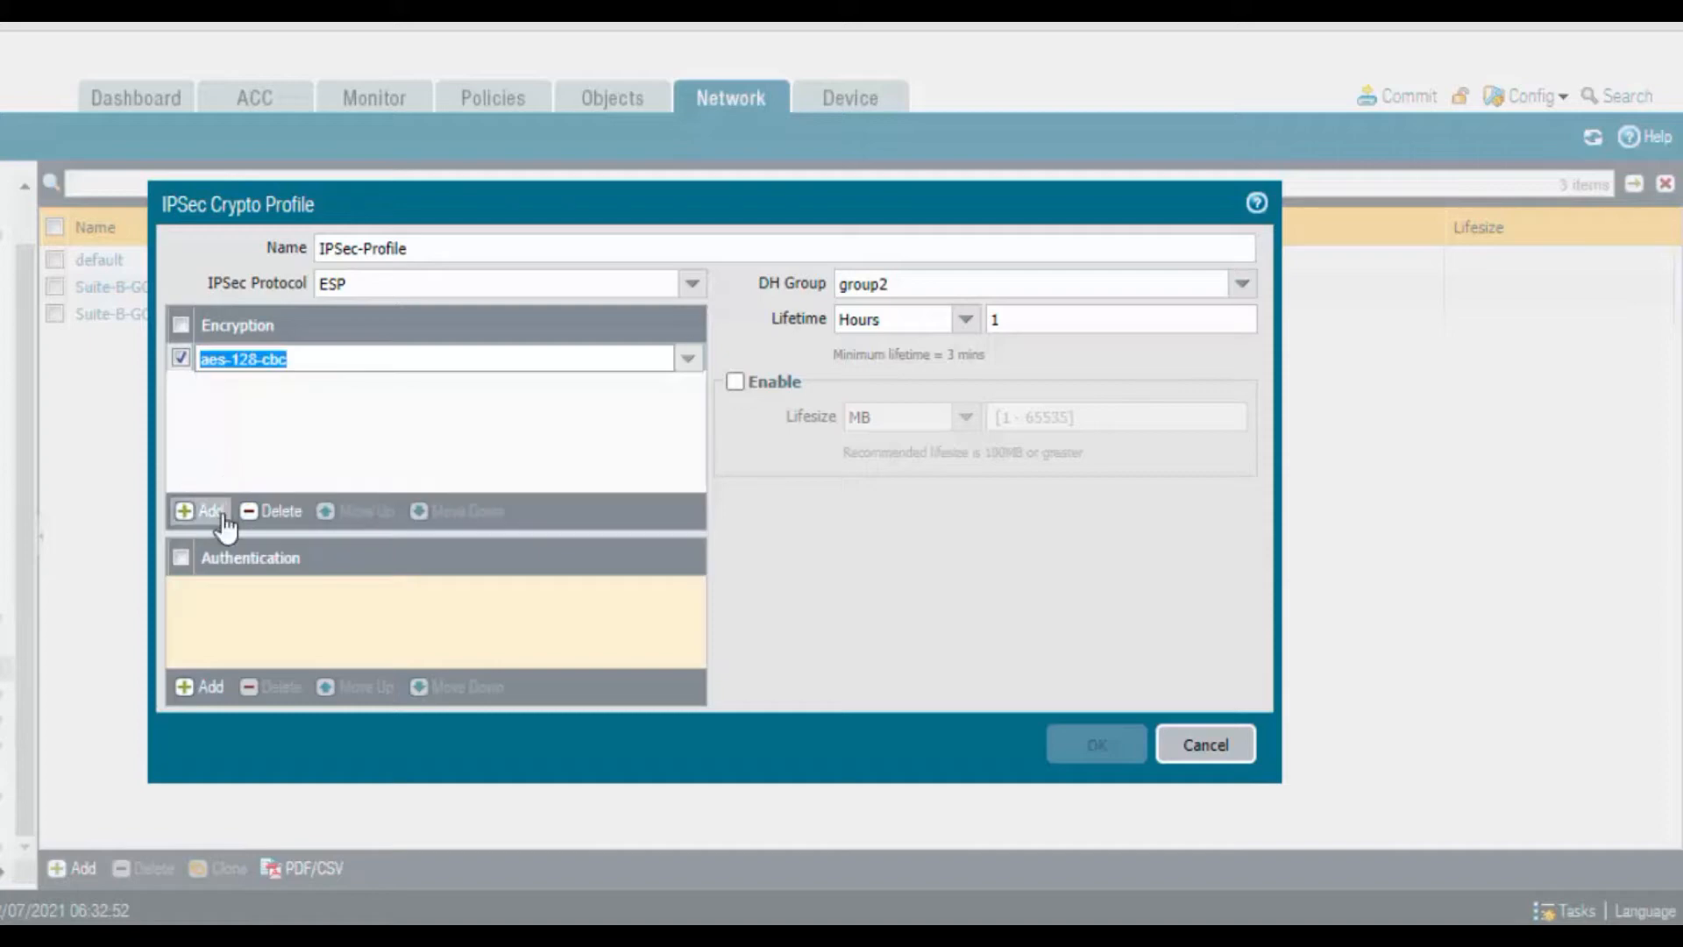
{"action": "left_click", "coordinate": [223, 693]}
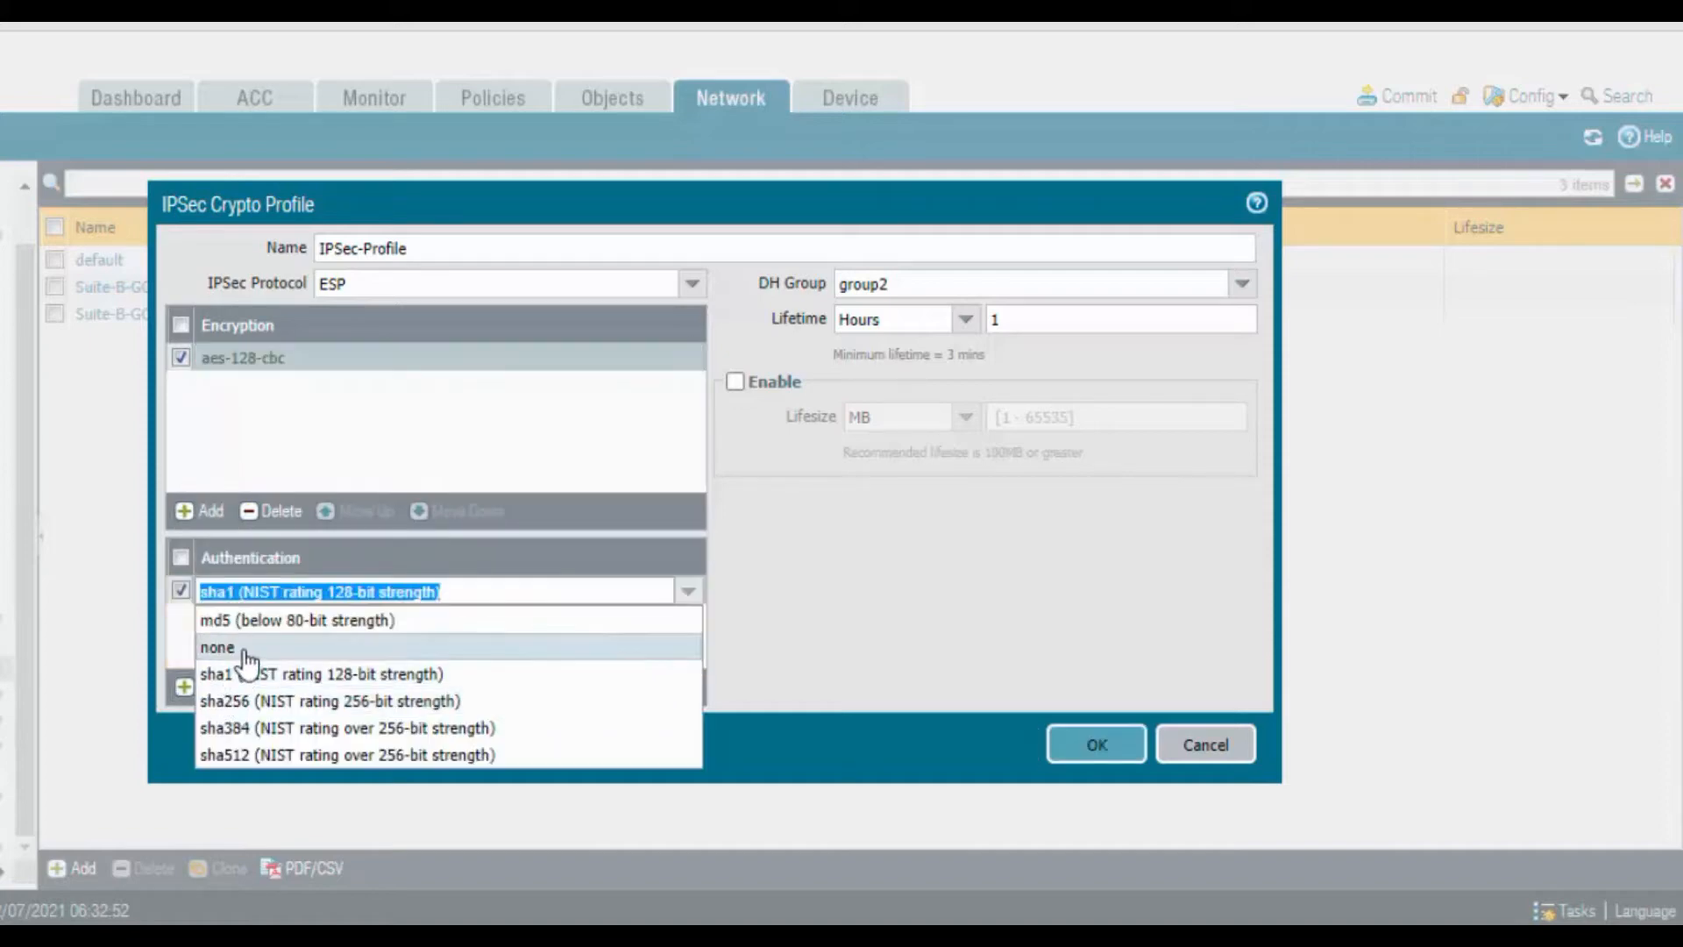
{"action": "left_click", "coordinate": [408, 680]}
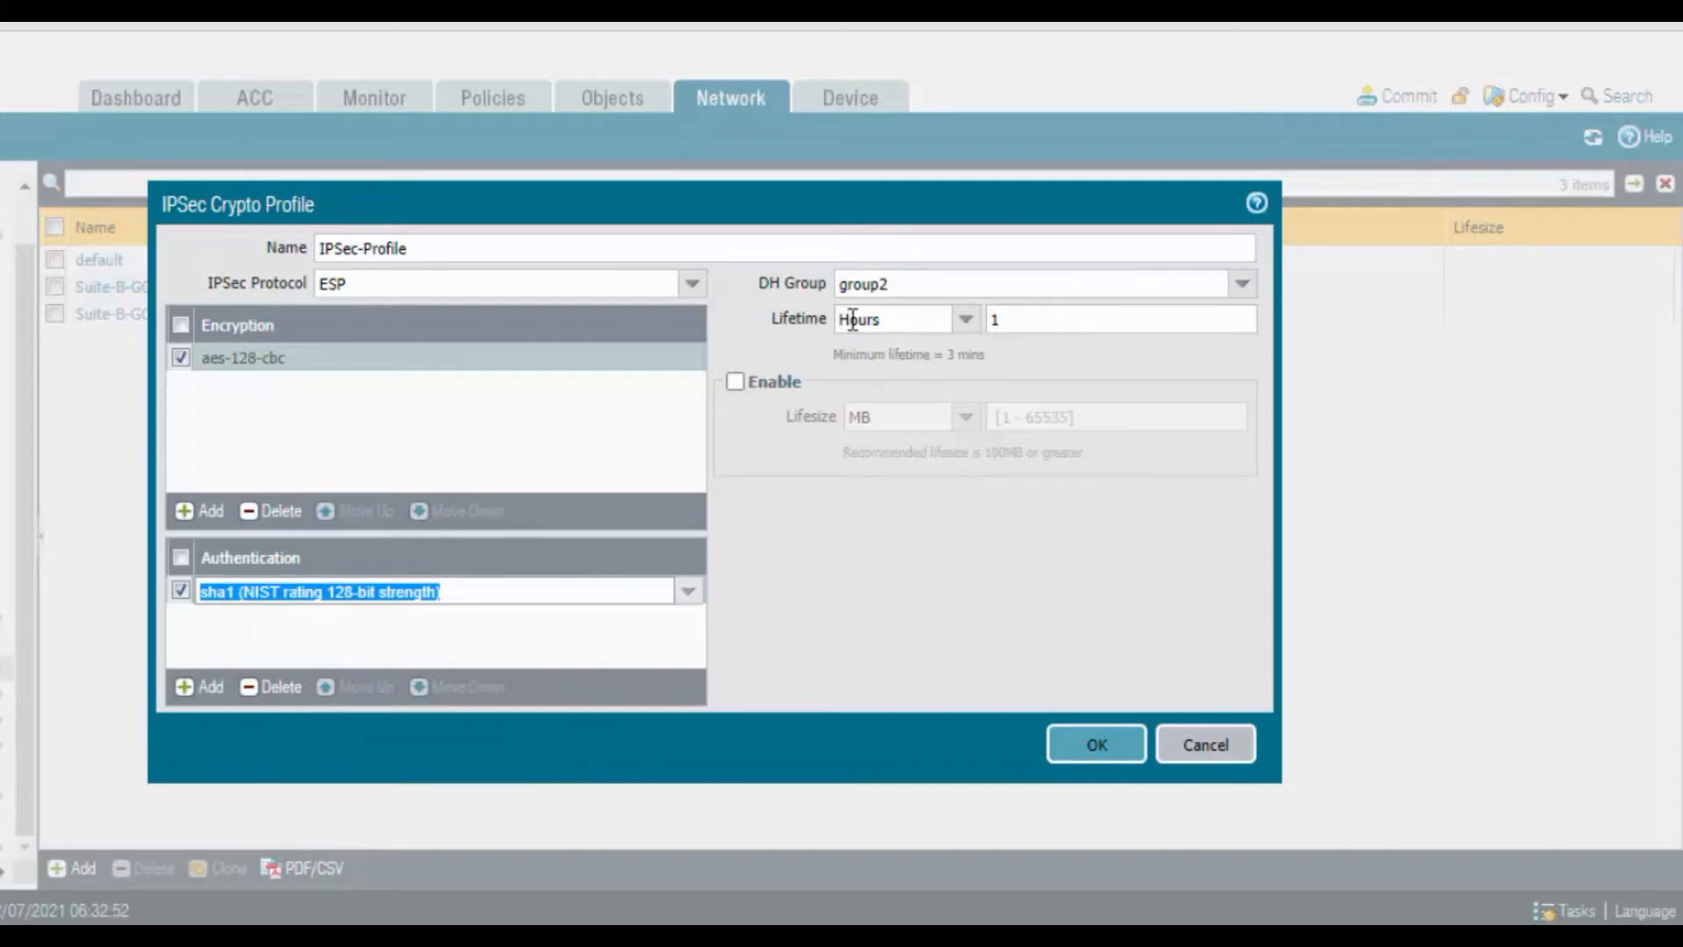
{"action": "left_click", "coordinate": [995, 320]}
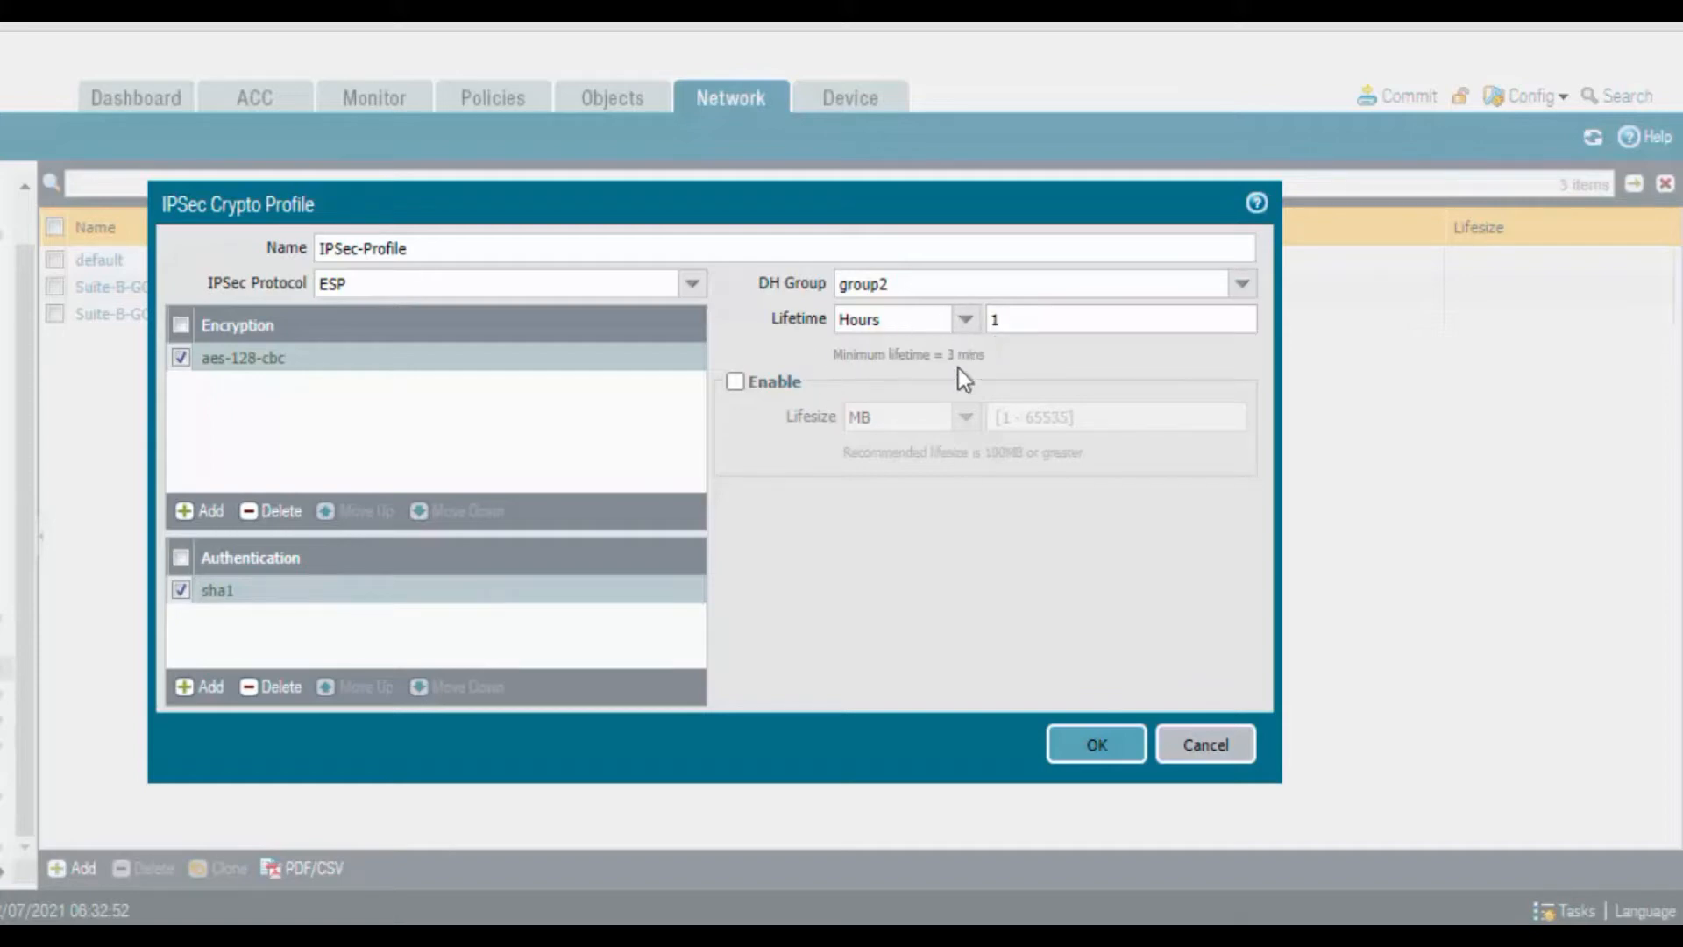
{"action": "left_click", "coordinate": [1084, 747]}
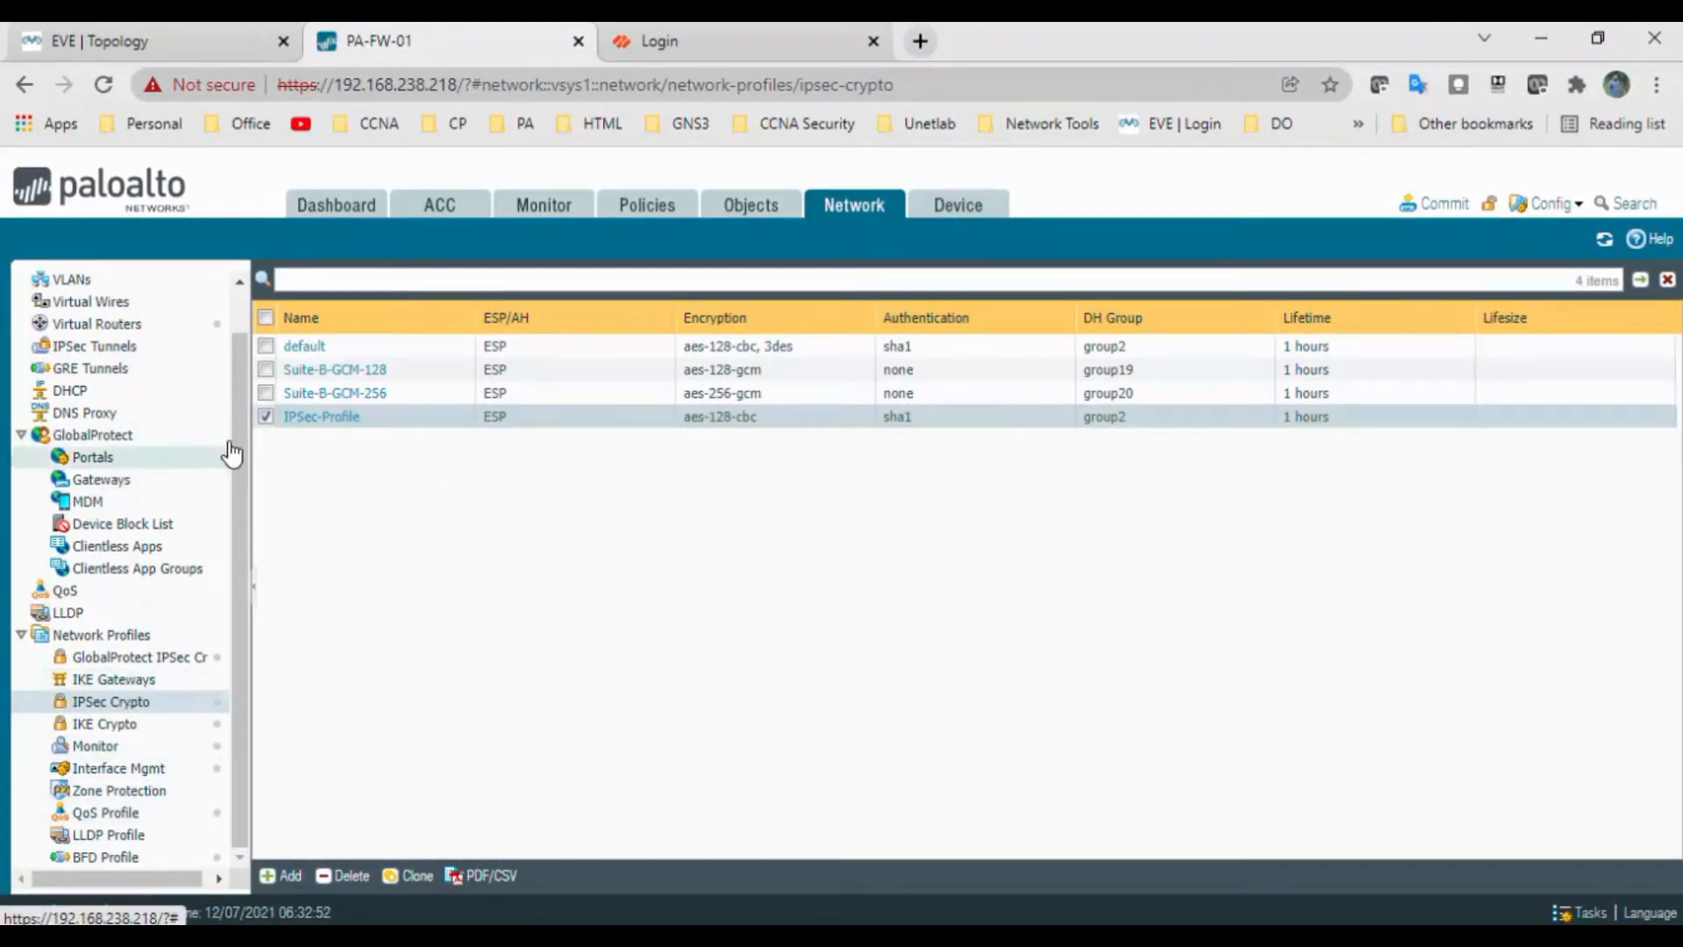
Reopen IPSec-Profile to confirm its settings, then go to the IKE Gateways list
{"action": "left_click", "coordinate": [331, 419]}
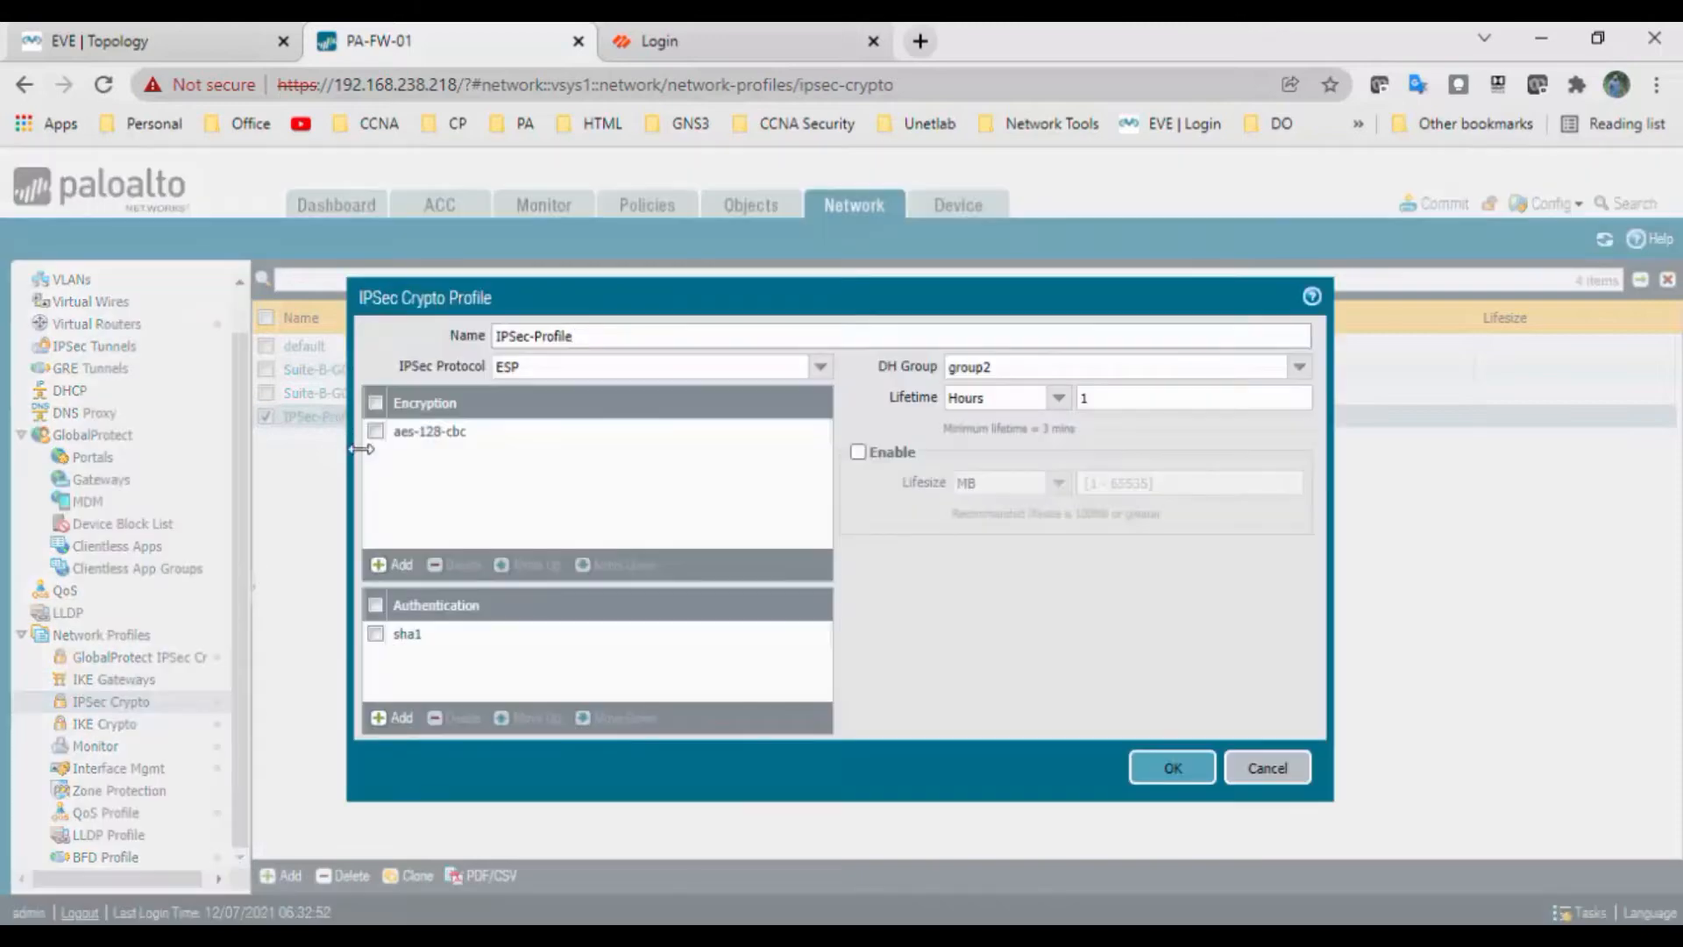
{"action": "left_click", "coordinate": [1262, 769]}
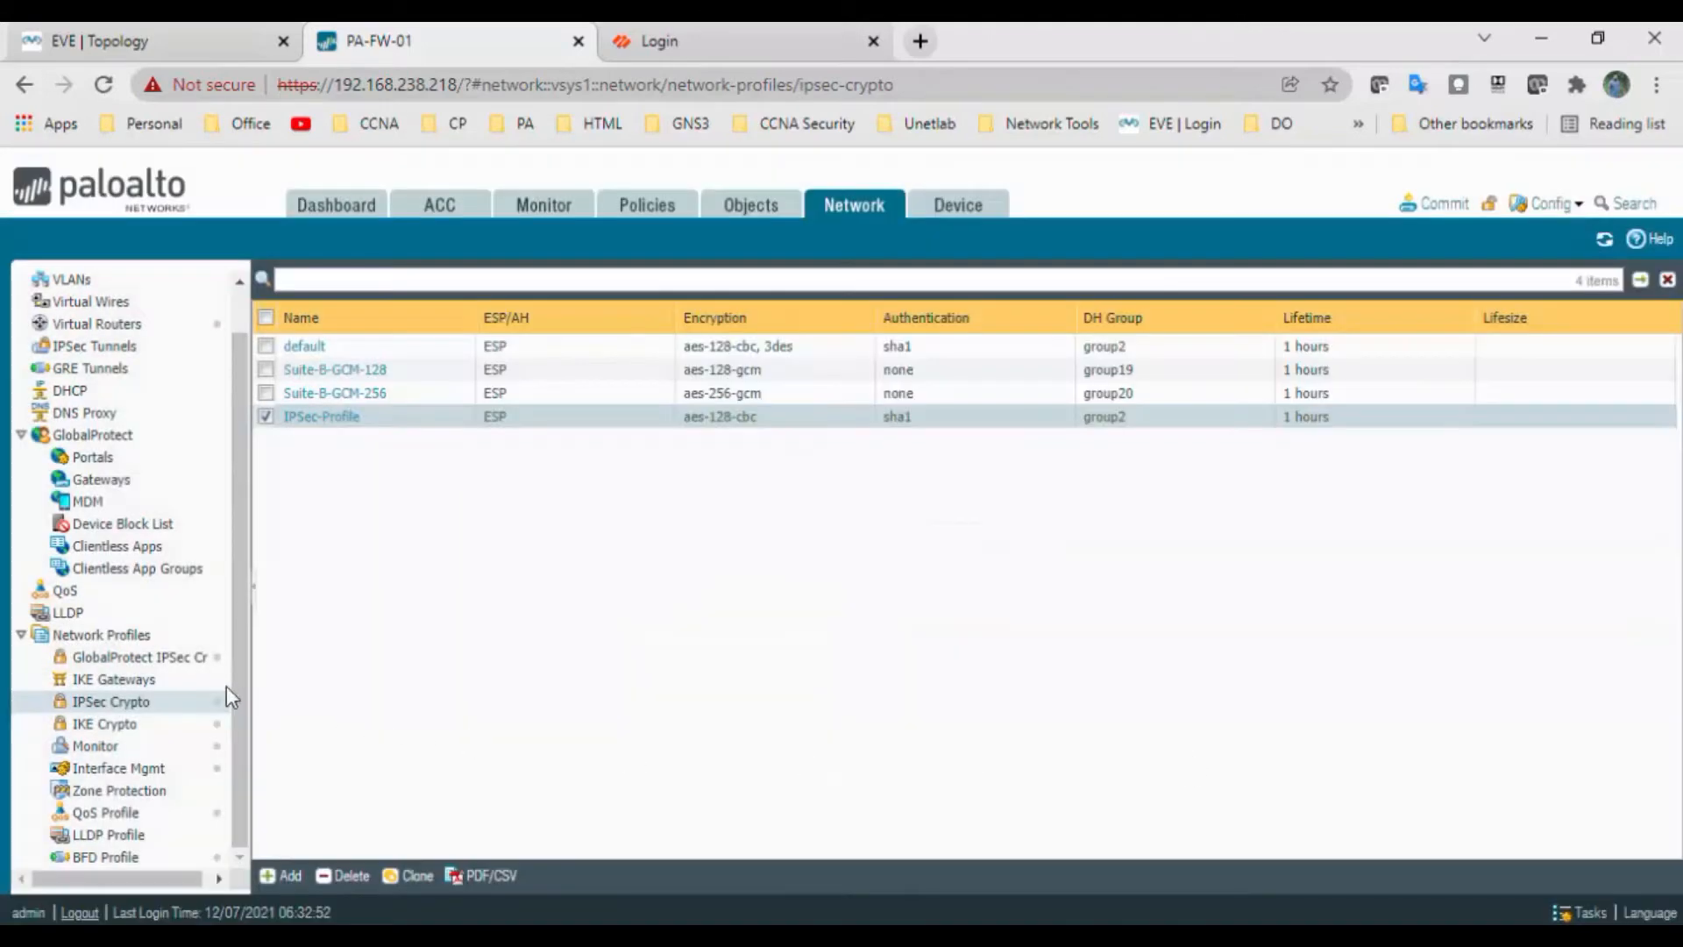
{"action": "left_click", "coordinate": [140, 680]}
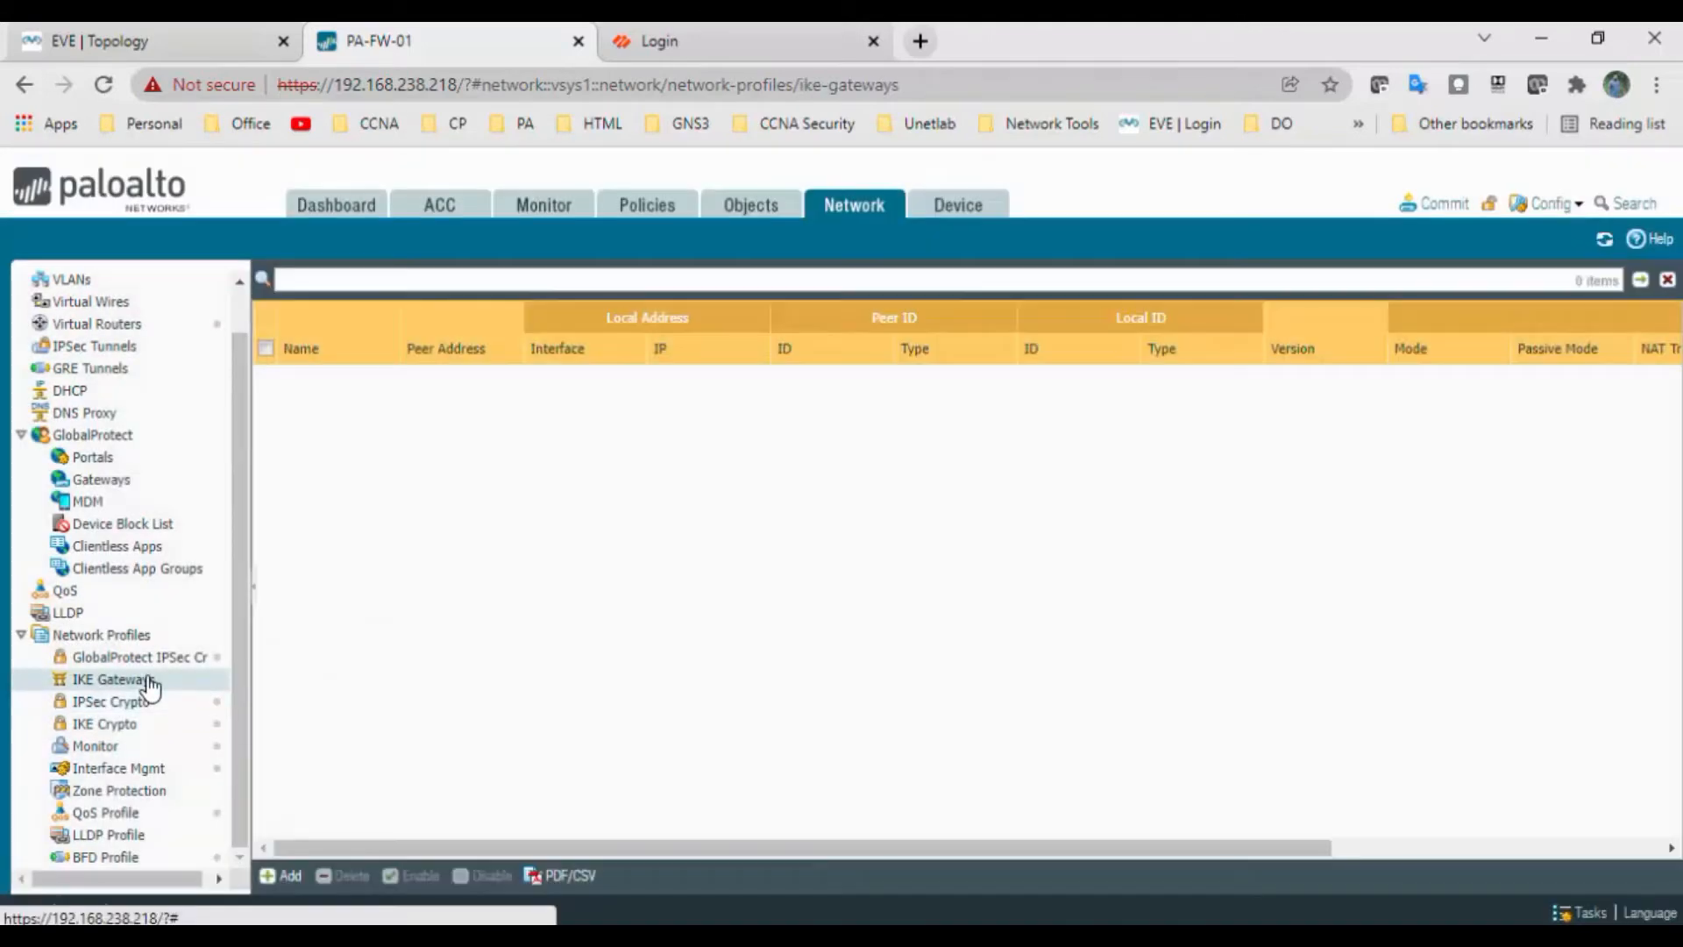
Start gateway IKE-Gateway, IKEv1 only, on ethernet1/1 with local IP 192.168.100.2/24
{"action": "left_click", "coordinate": [286, 874]}
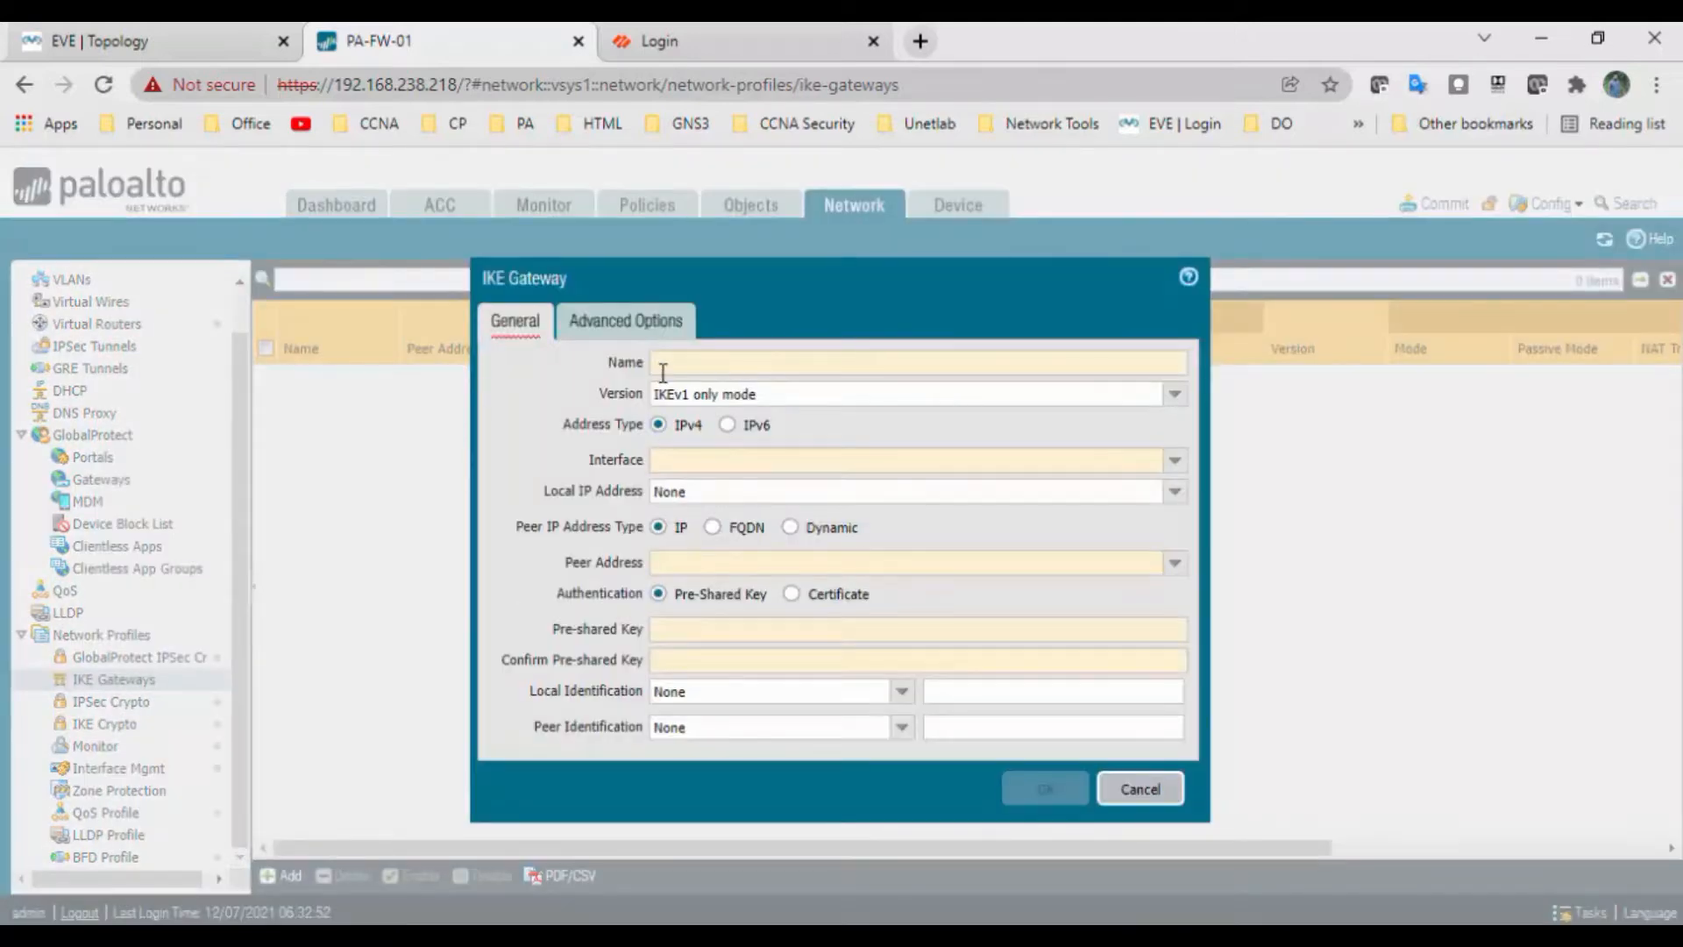
{"action": "left_click", "coordinate": [714, 364]}
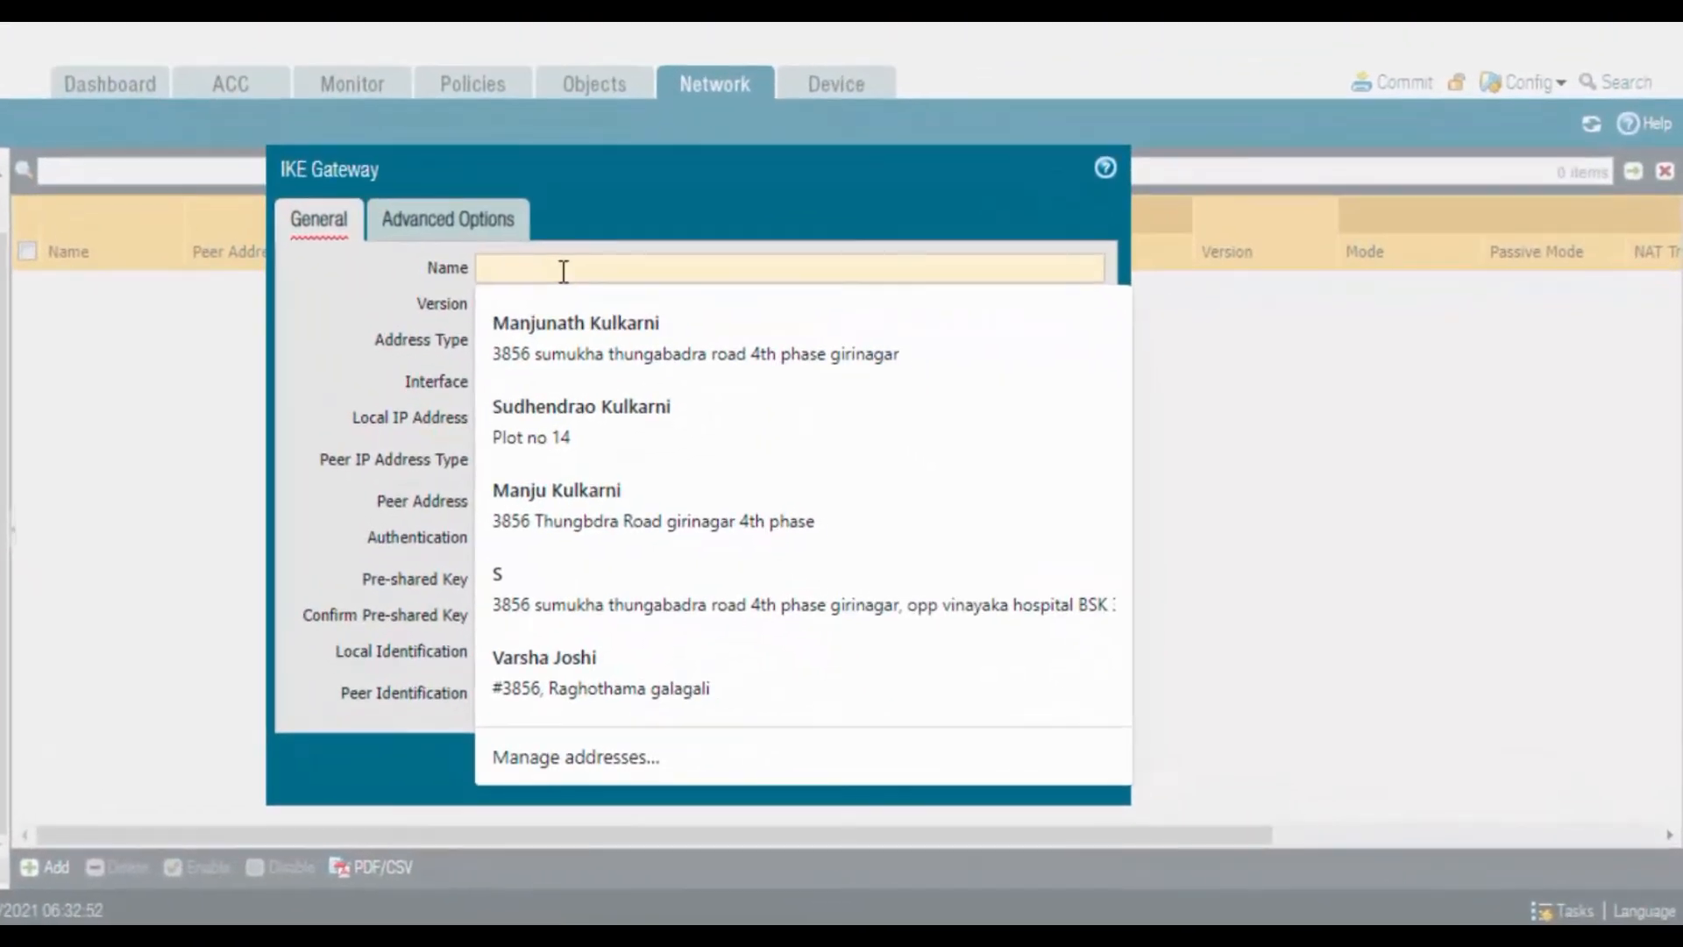
{"action": "type", "text": "IKE-G"}
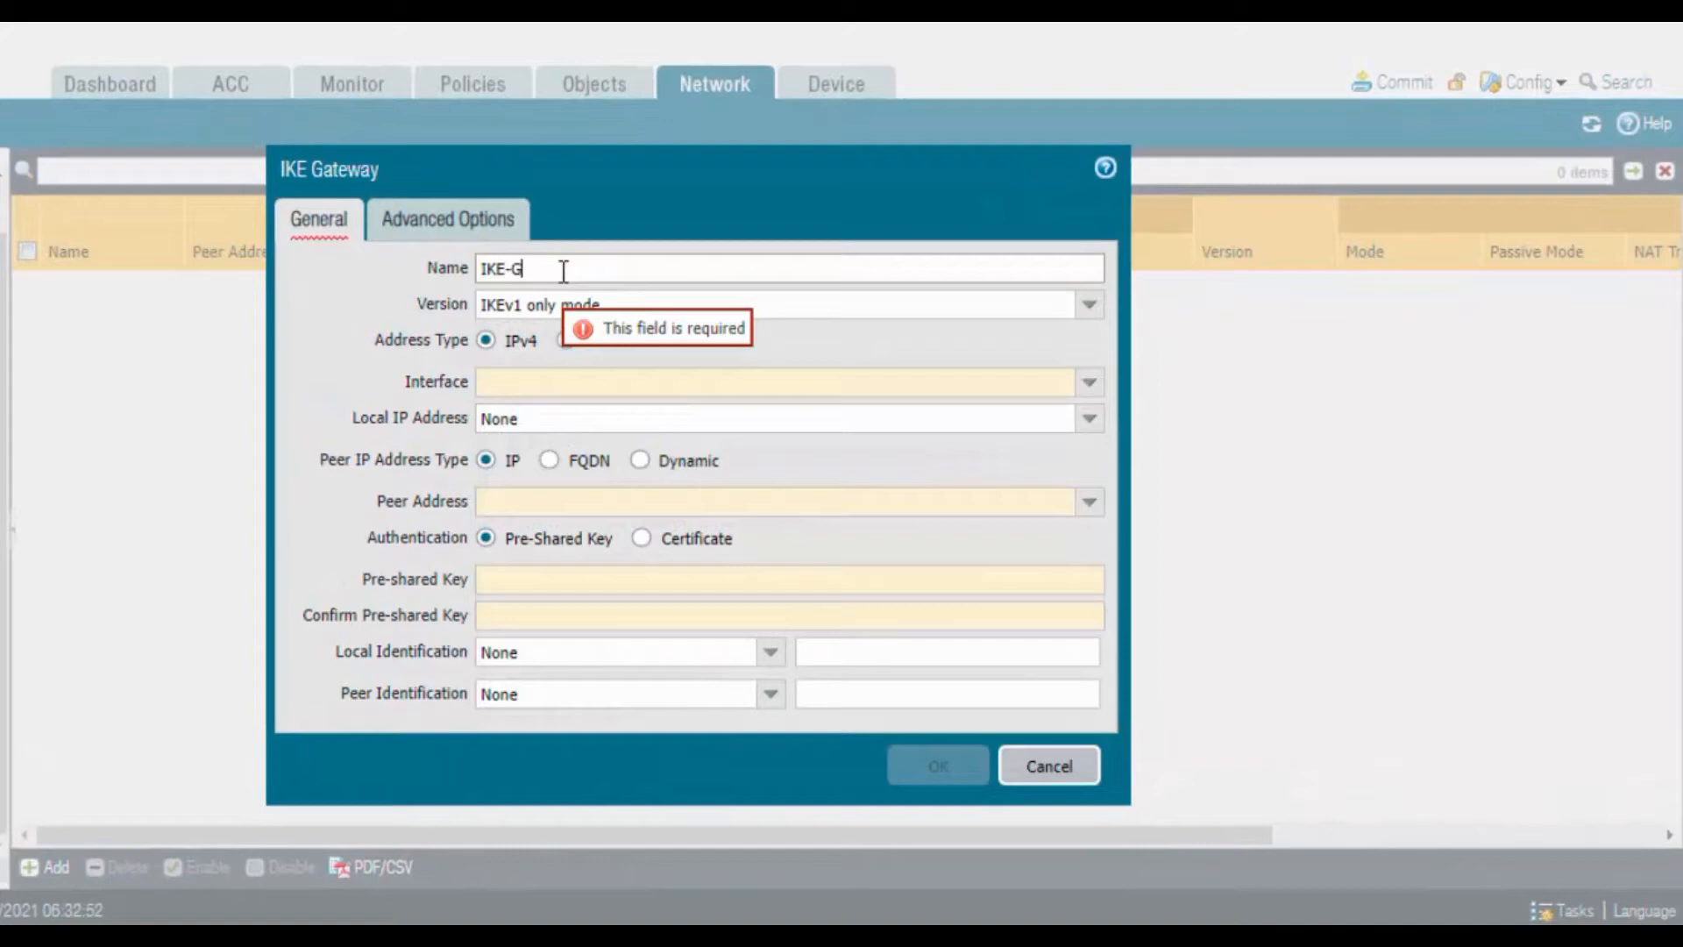
{"action": "type", "text": "ateway"}
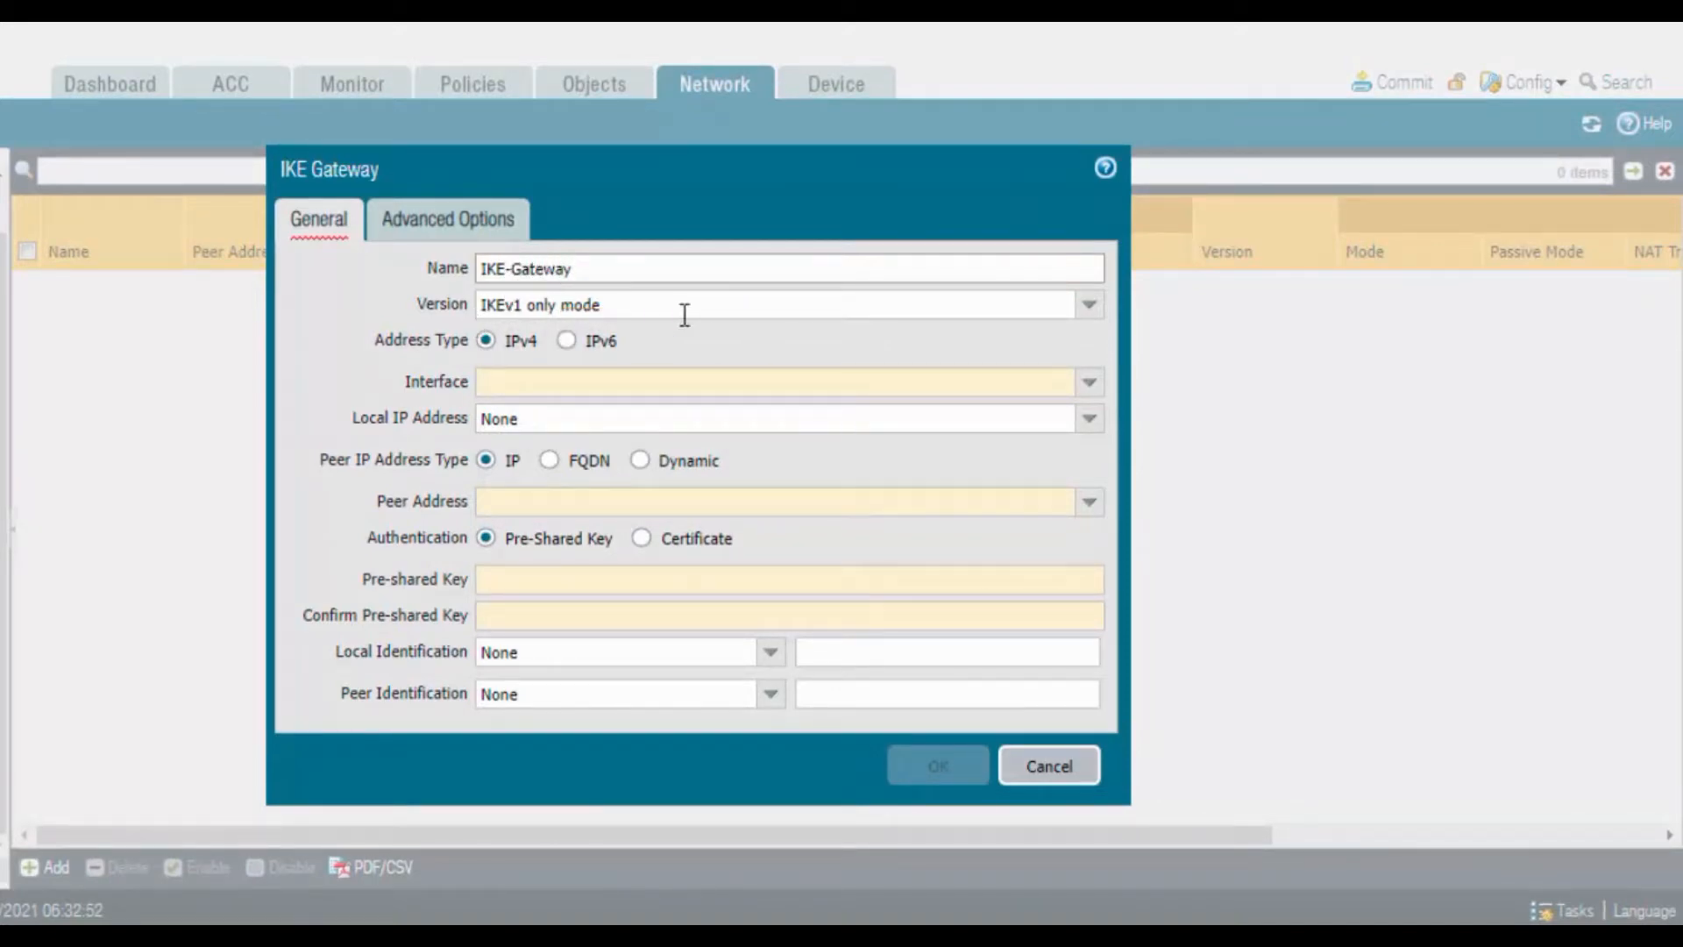
{"action": "left_click", "coordinate": [1089, 307]}
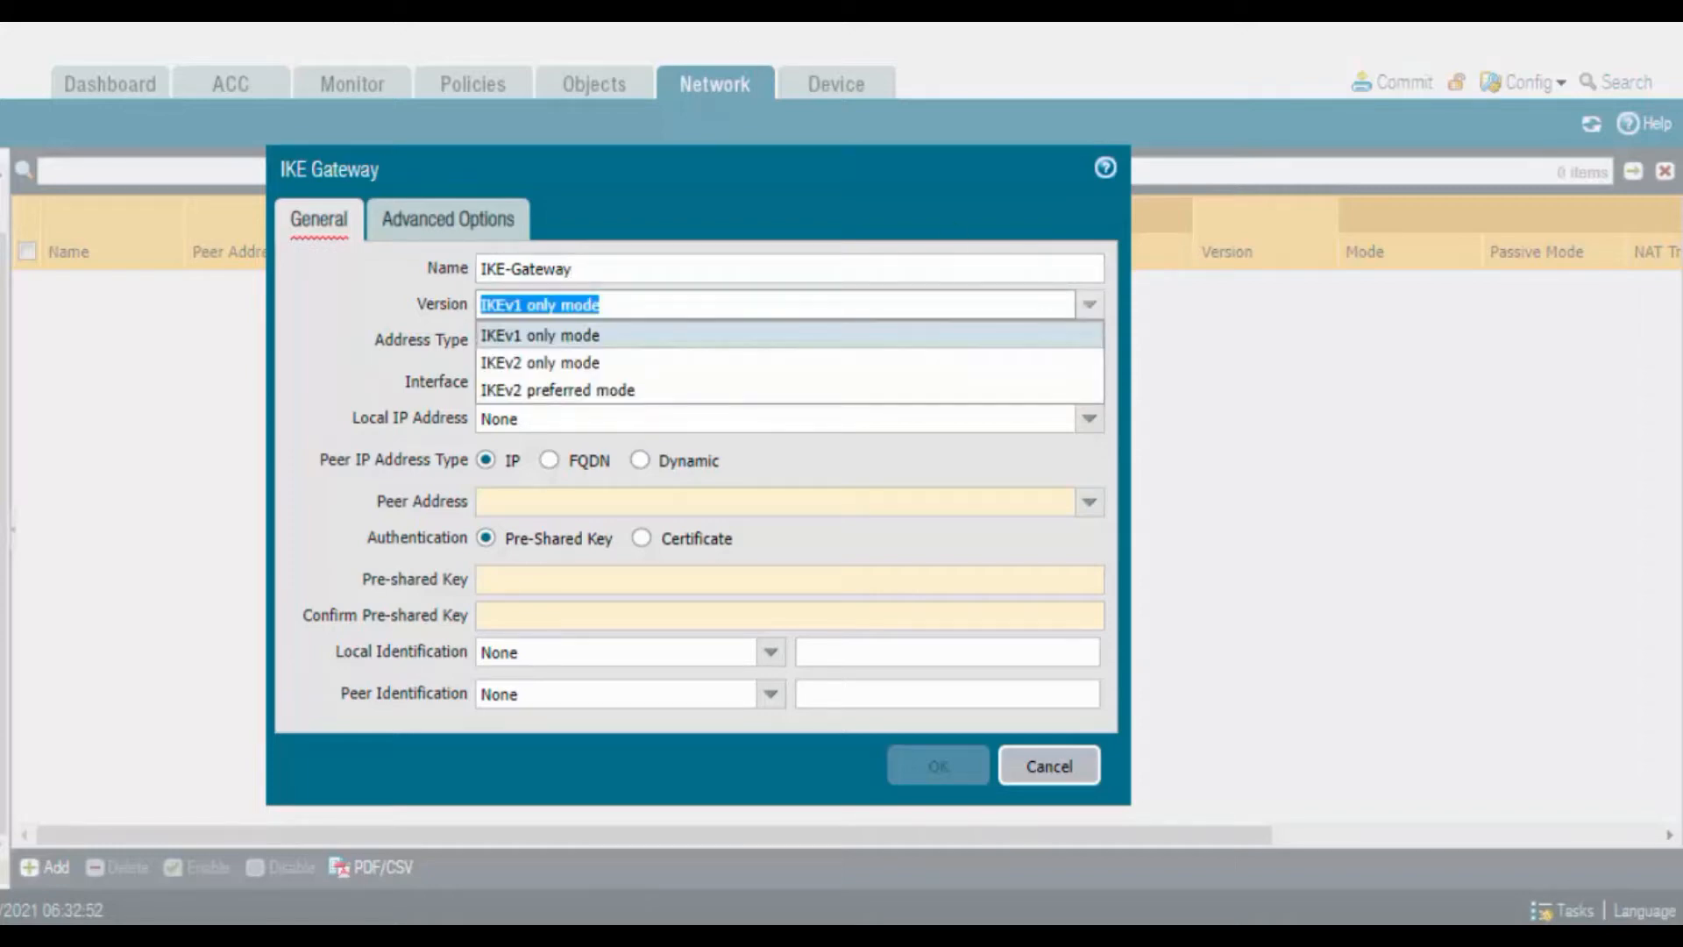
{"action": "left_click", "coordinate": [536, 336]}
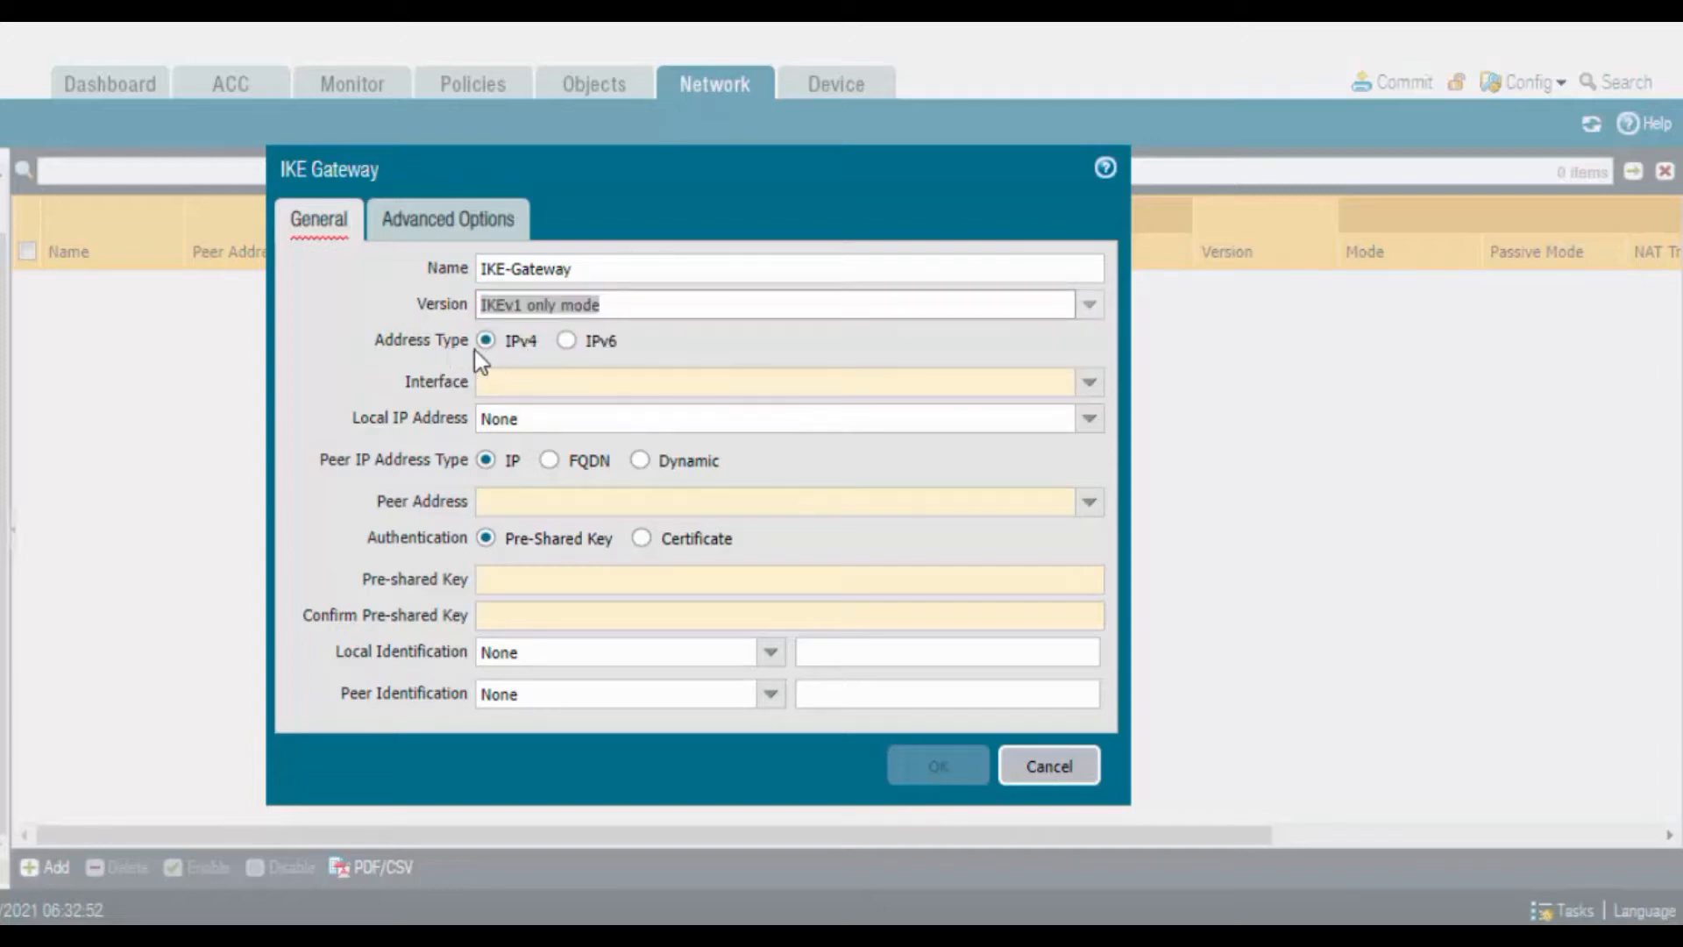
{"action": "left_click", "coordinate": [1089, 384]}
{"action": "left_click", "coordinate": [891, 415]}
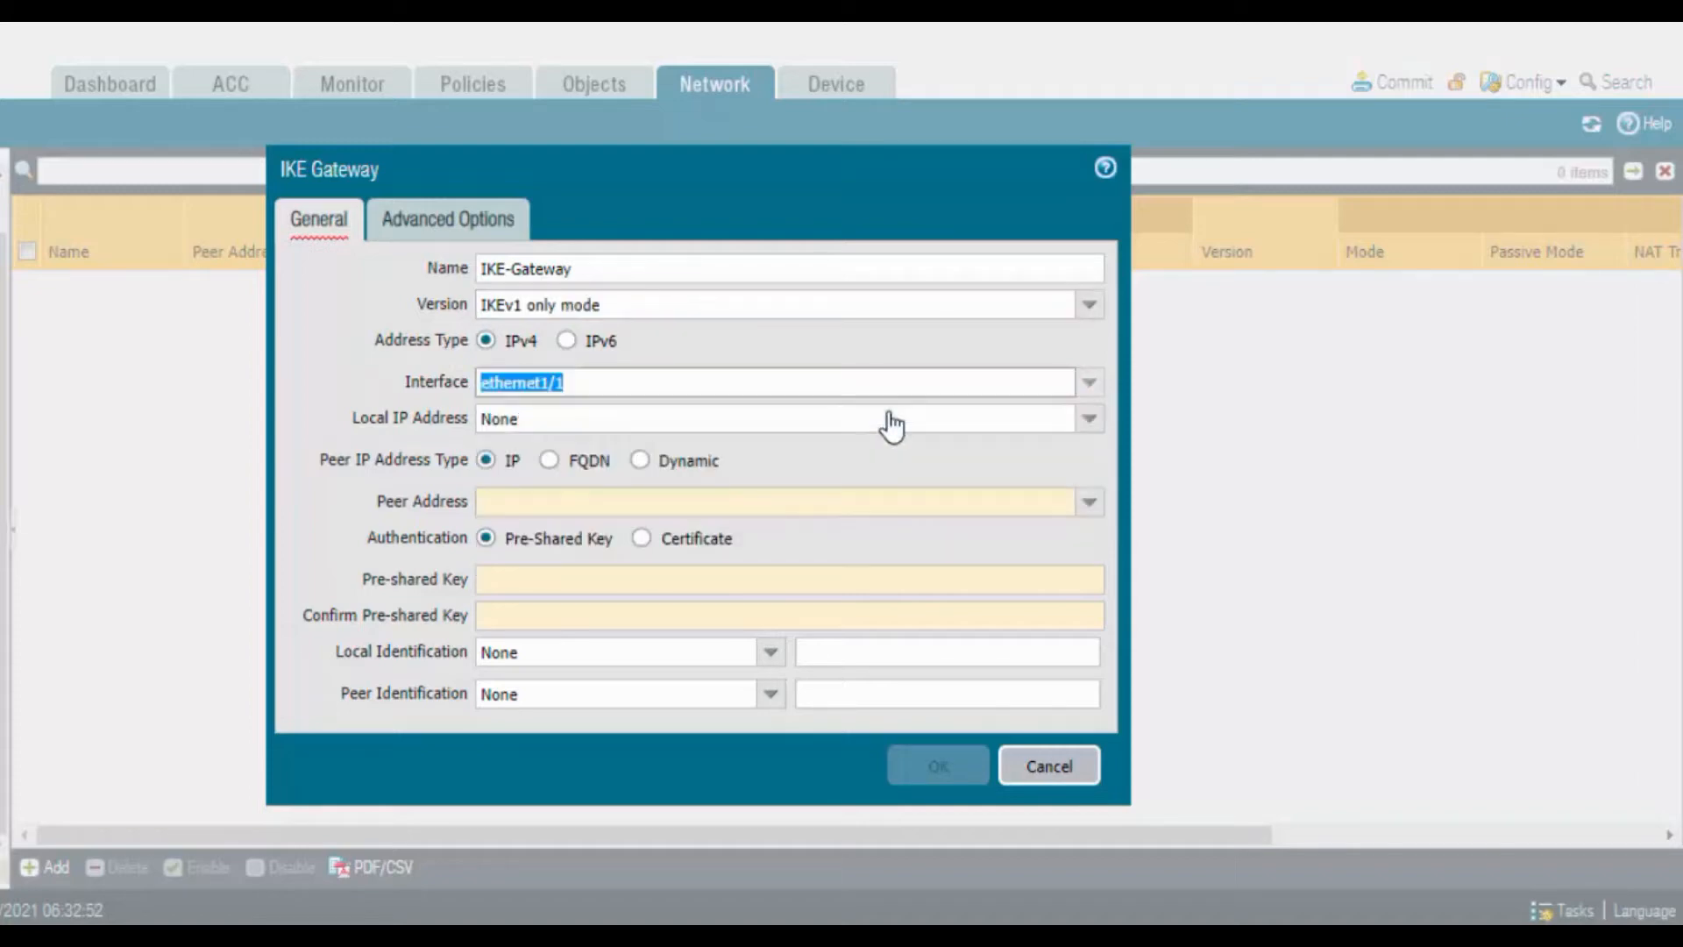
{"action": "left_click", "coordinate": [1085, 421]}
{"action": "left_click", "coordinate": [698, 478]}
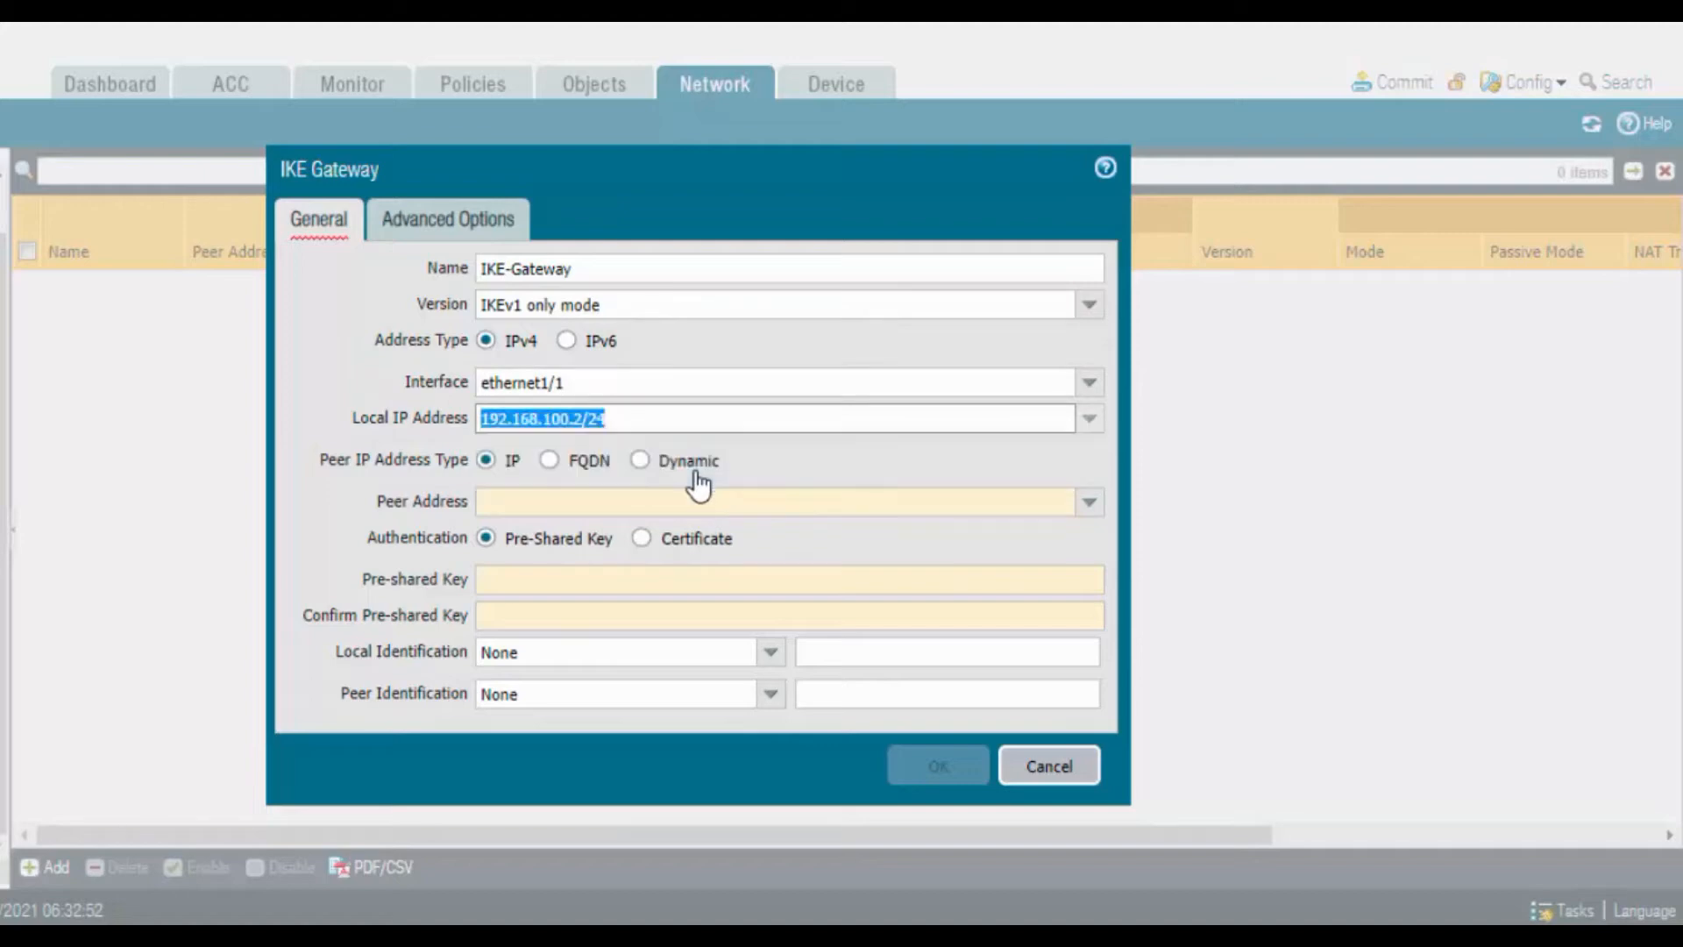
Set the peer address to 2.2.2.2 and enter and confirm the pre-shared key
{"action": "left_click", "coordinate": [553, 501]}
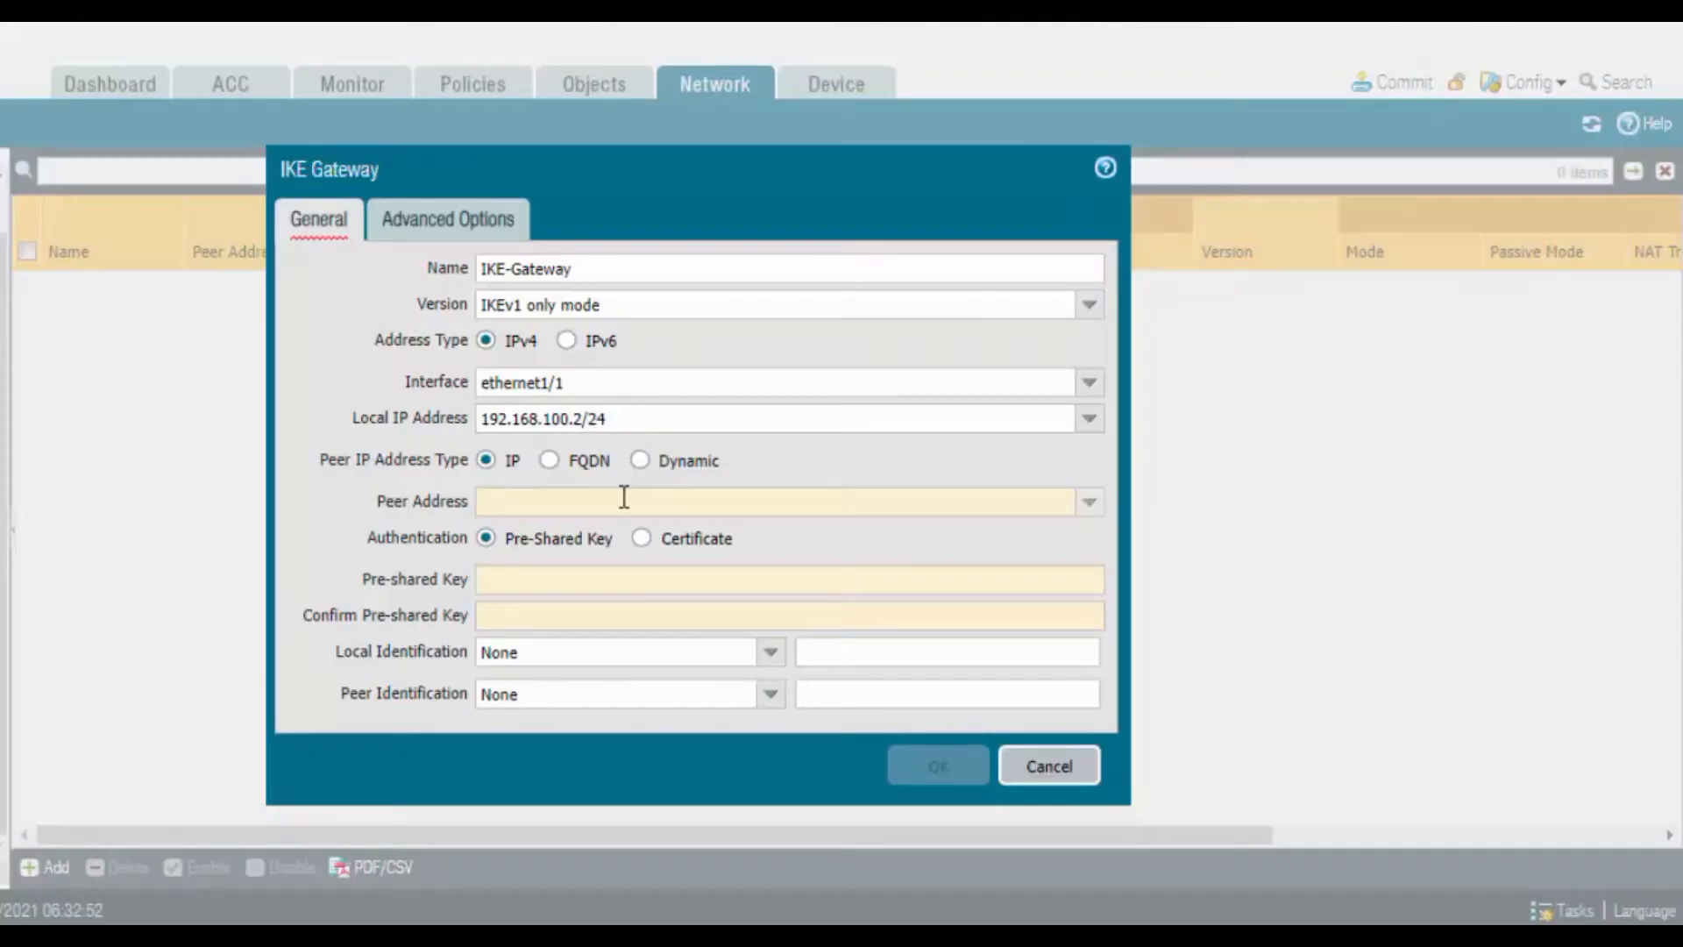
{"action": "left_click", "coordinate": [624, 497]}
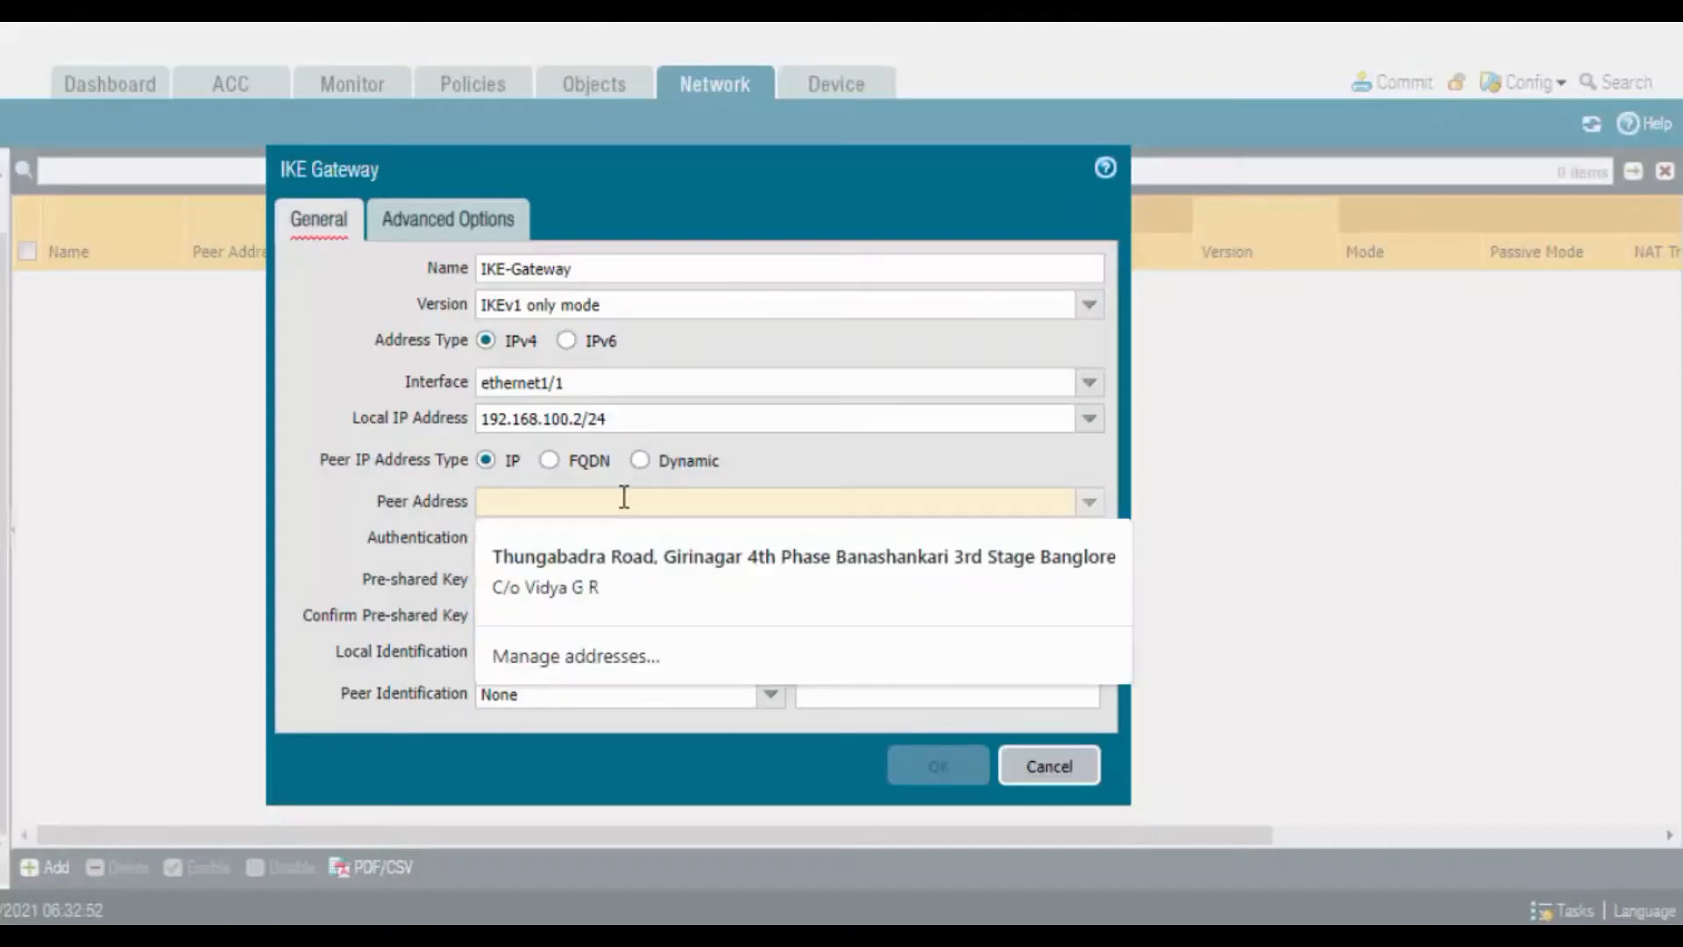
{"action": "type", "text": "2.2."}
{"action": "type", "text": "2.2"}
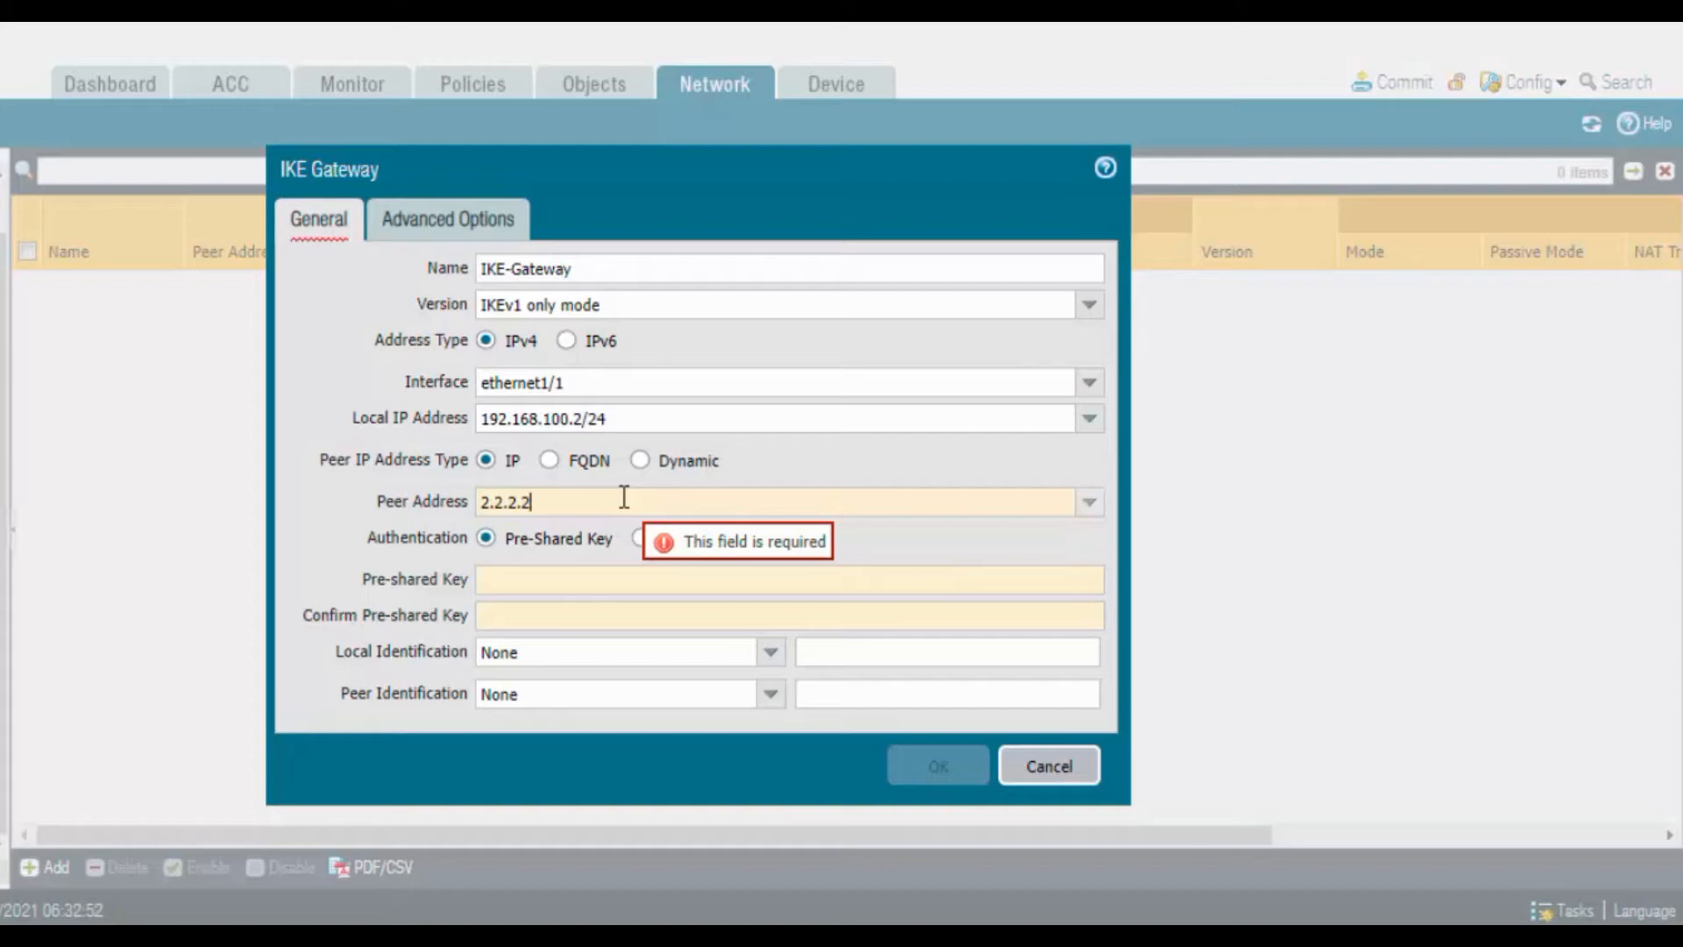
{"action": "left_click", "coordinate": [568, 583]}
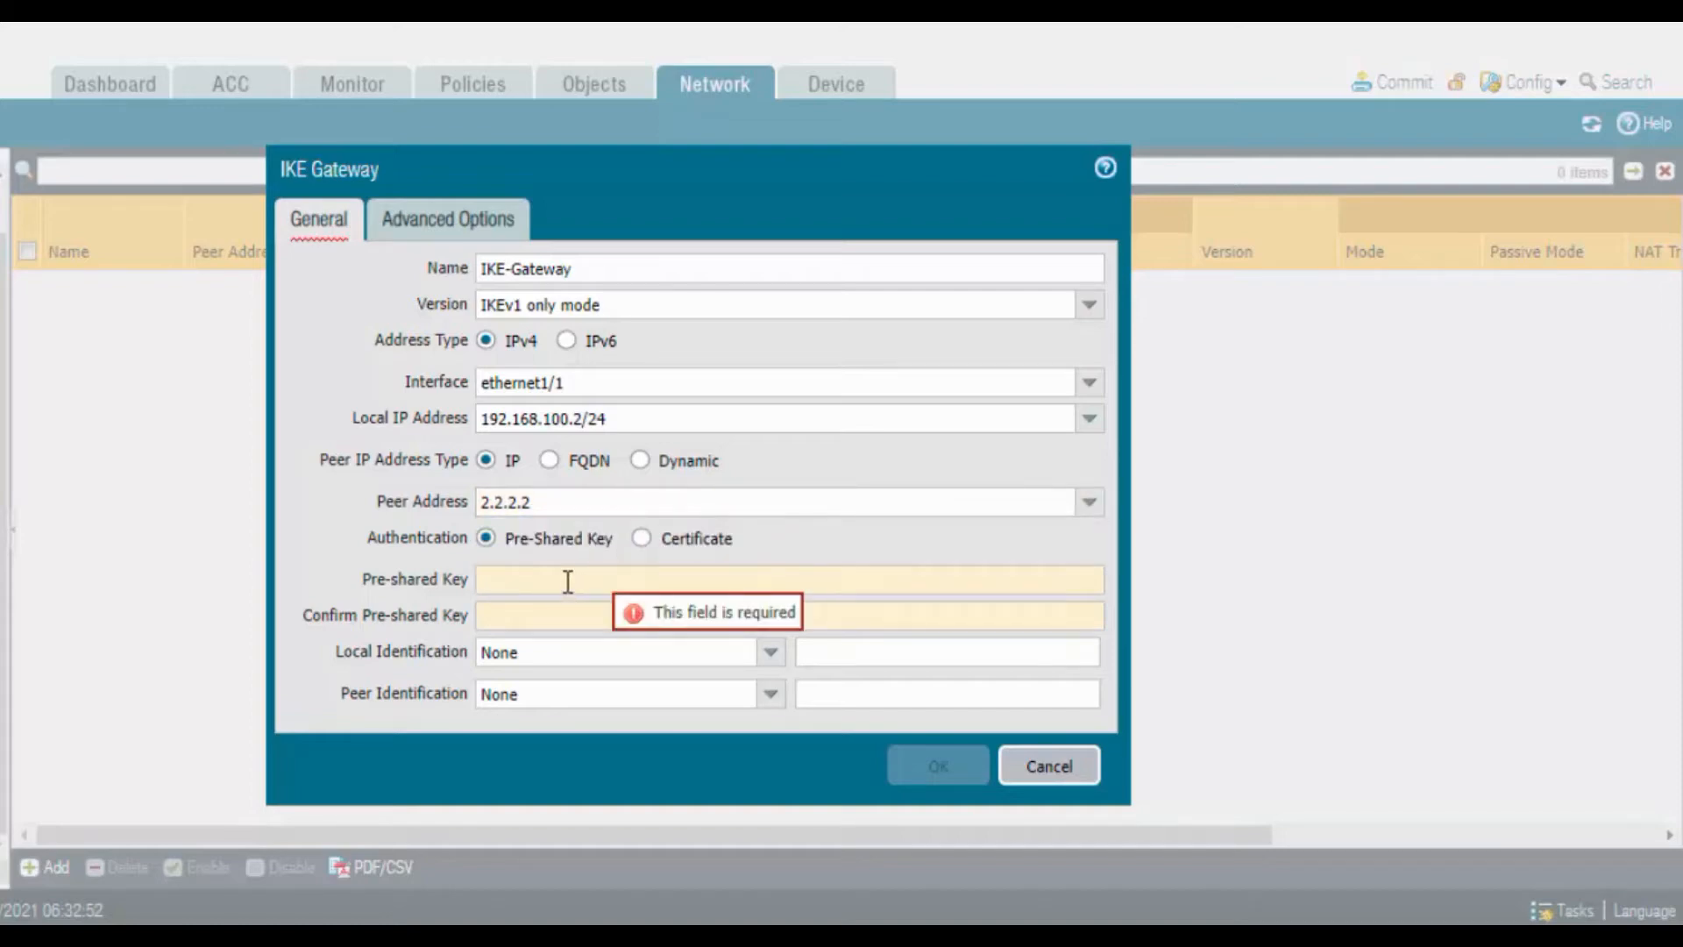
{"action": "type", "text": "•••••••••••"}
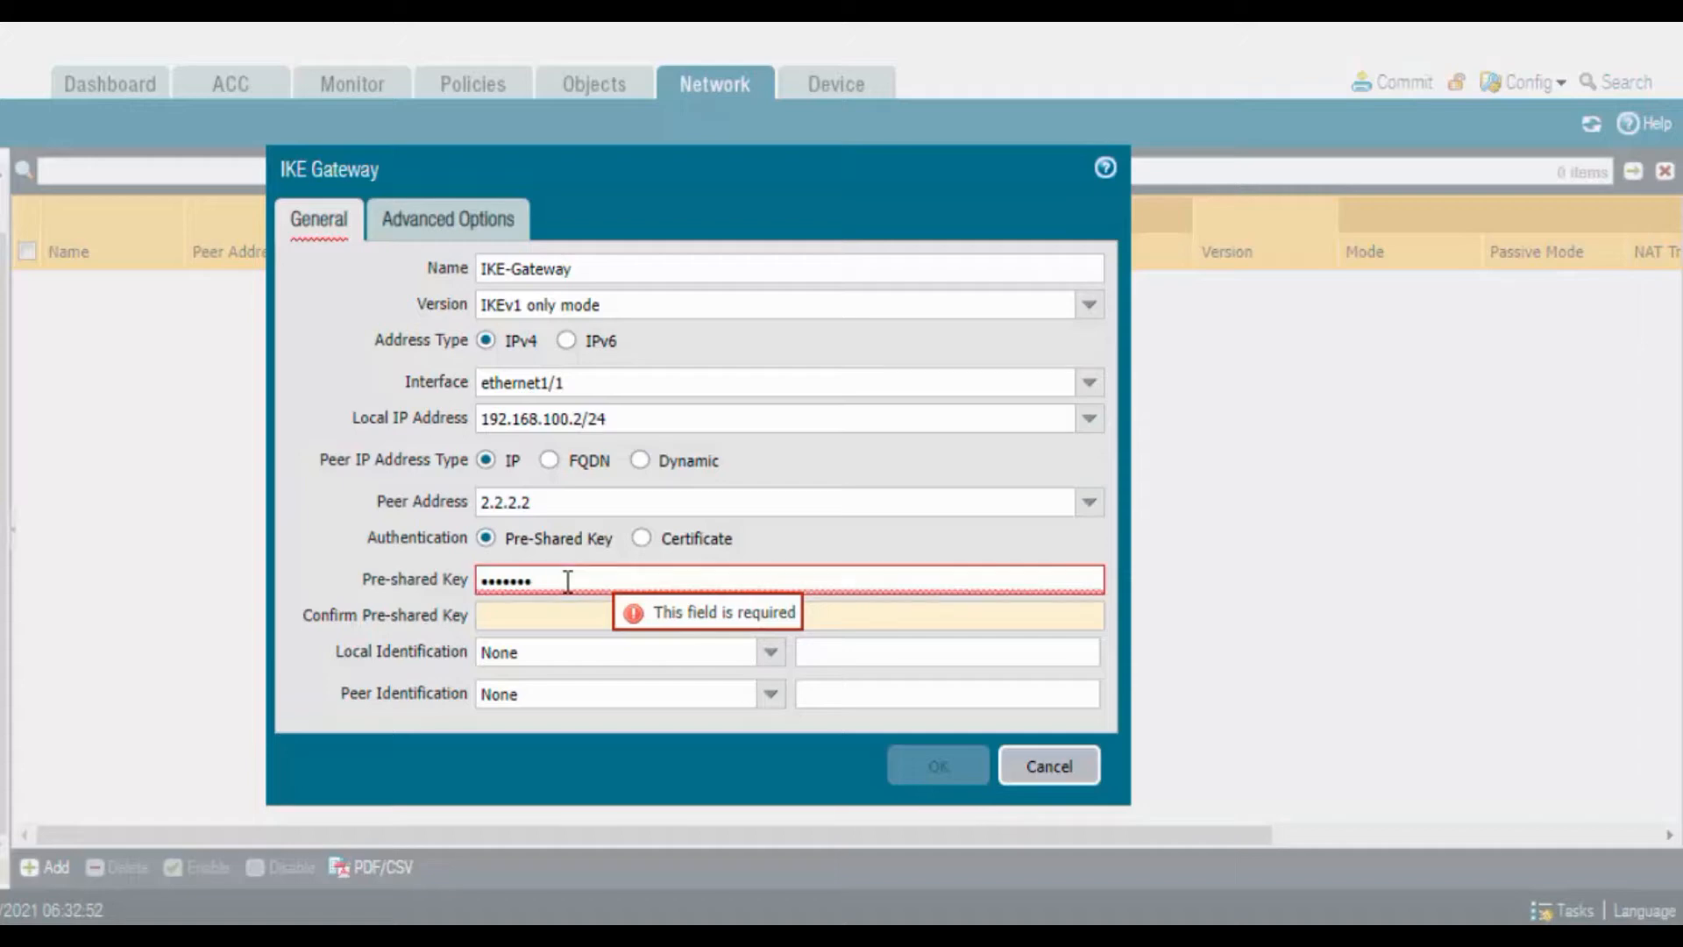
{"action": "key", "text": "Tab"}
{"action": "type", "text": "•••••••"}
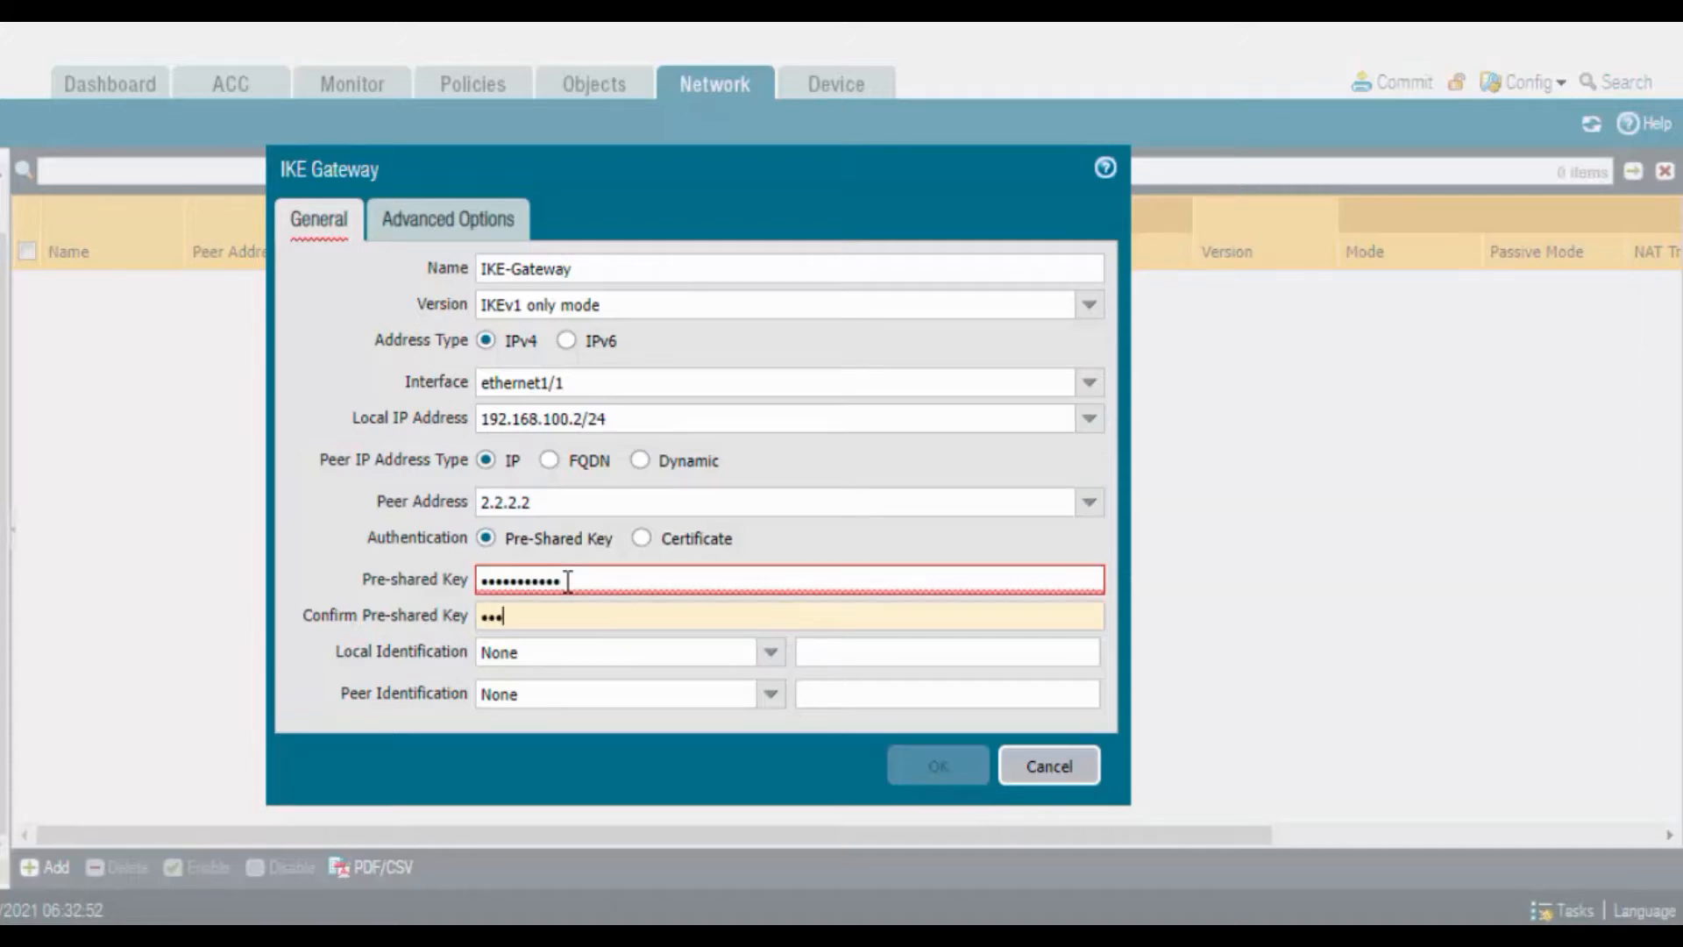
{"action": "type", "text": "•••"}
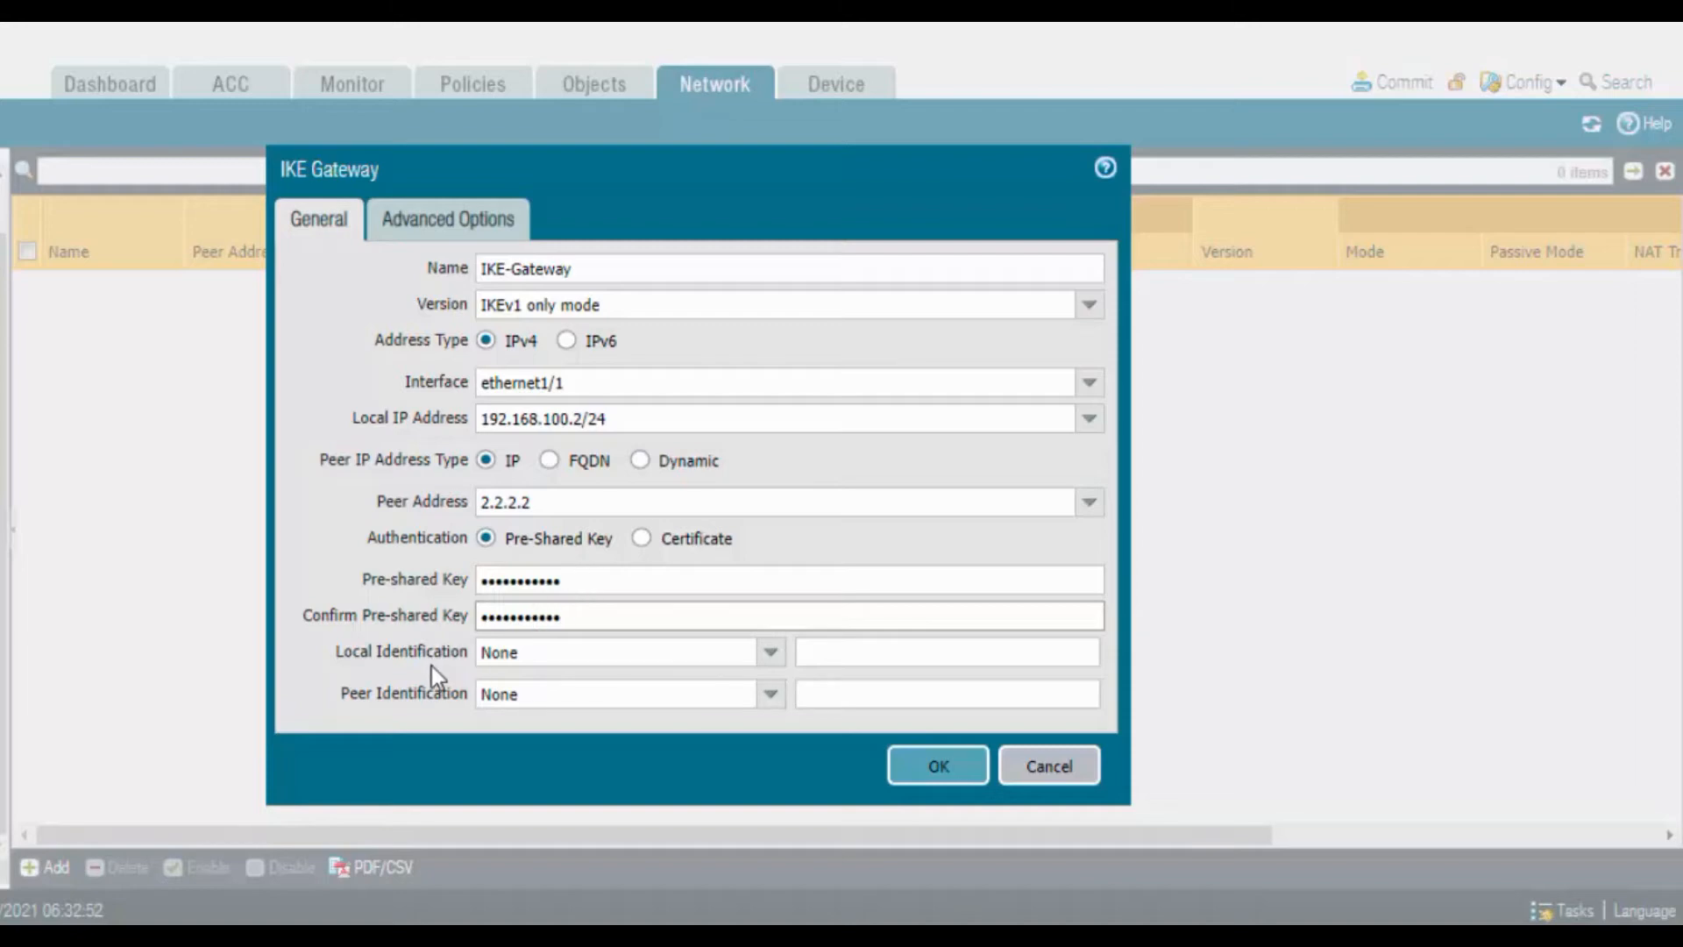
Identify local side by IP 192.168.100.2 and the peer by IP 2.2.2.2
{"action": "left_click", "coordinate": [775, 660]}
{"action": "left_click", "coordinate": [617, 740]}
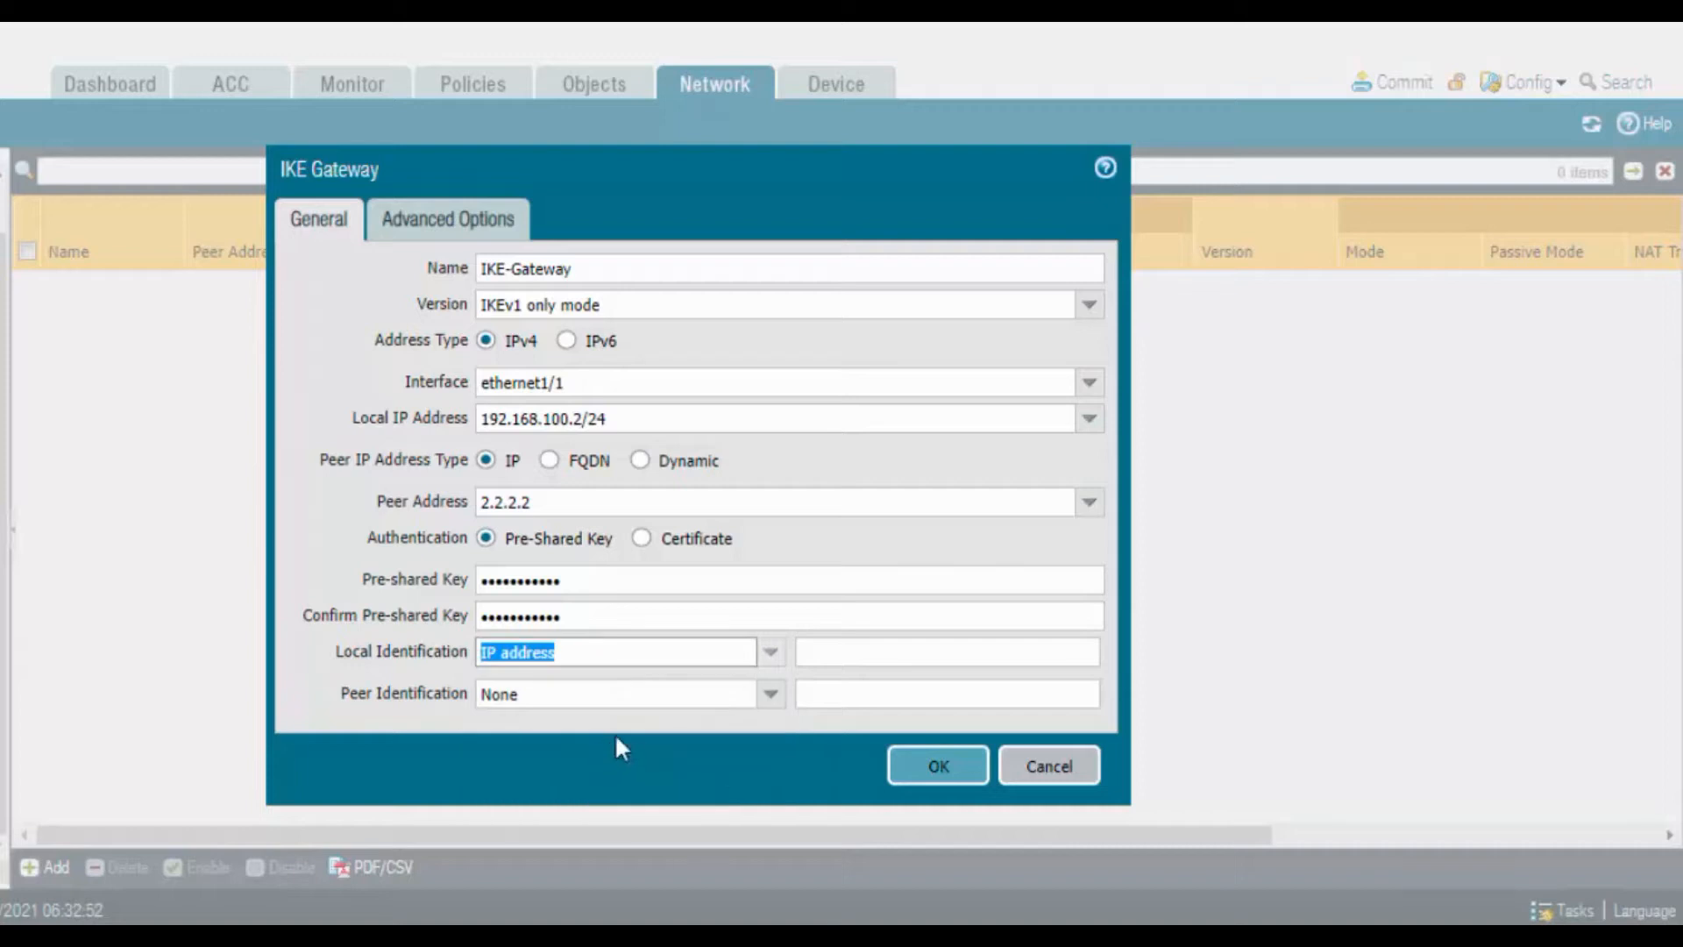
{"action": "left_click", "coordinate": [843, 654]}
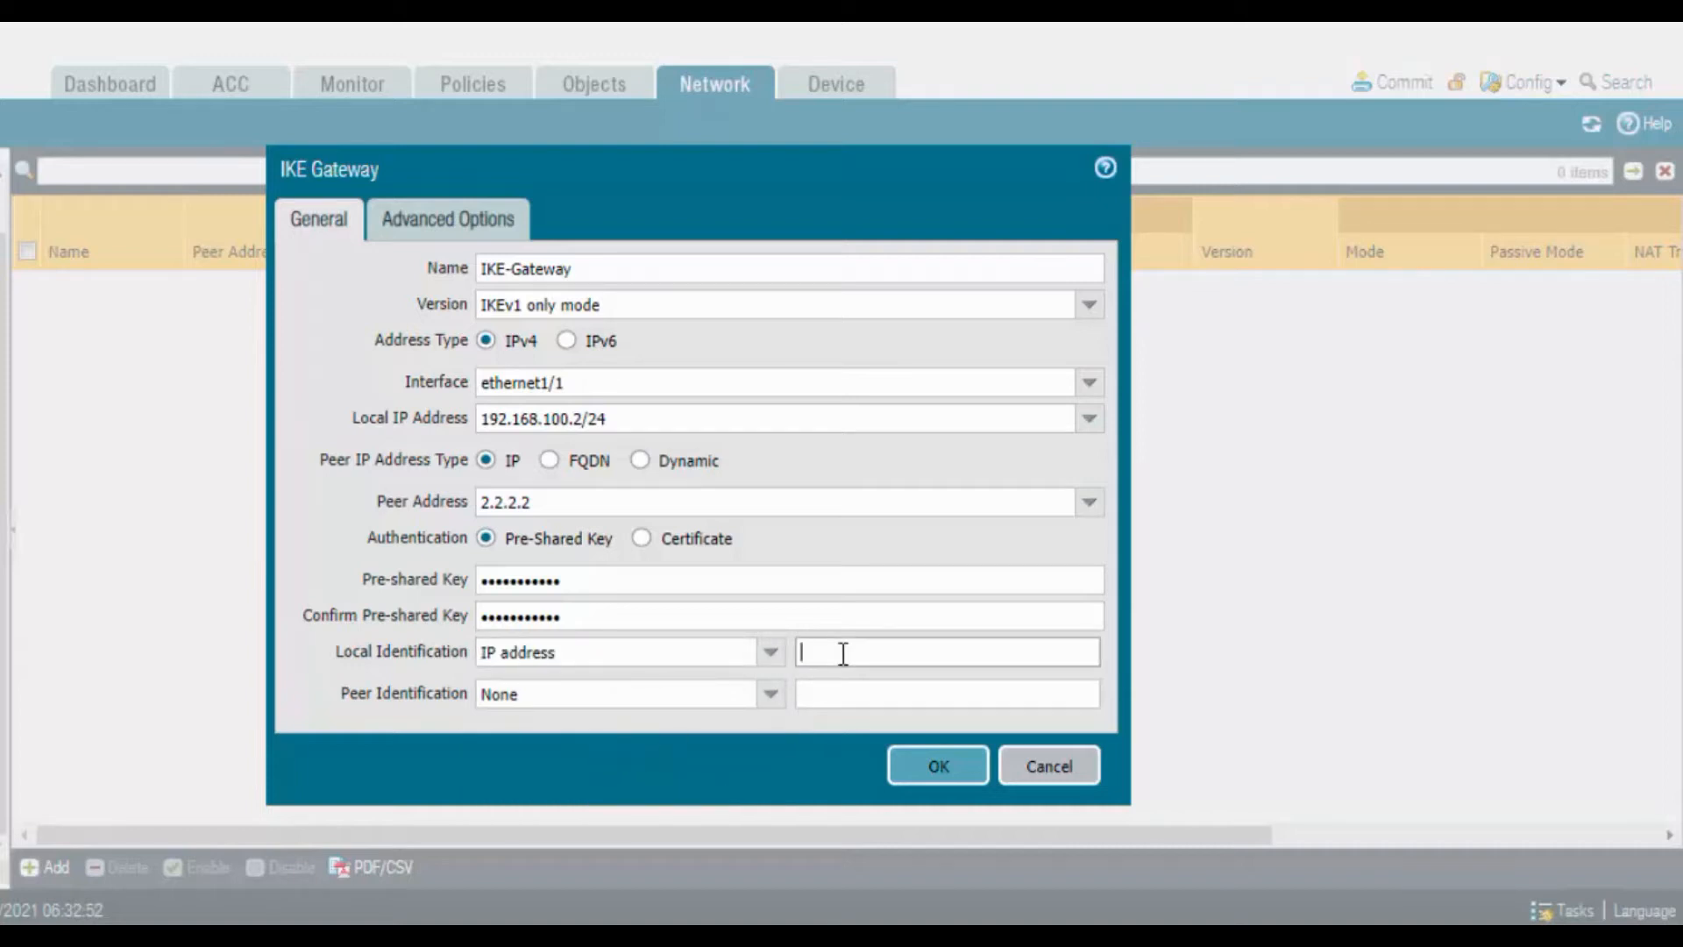
{"action": "type", "text": "192.168.100.2"}
{"action": "key", "text": "Tab"}
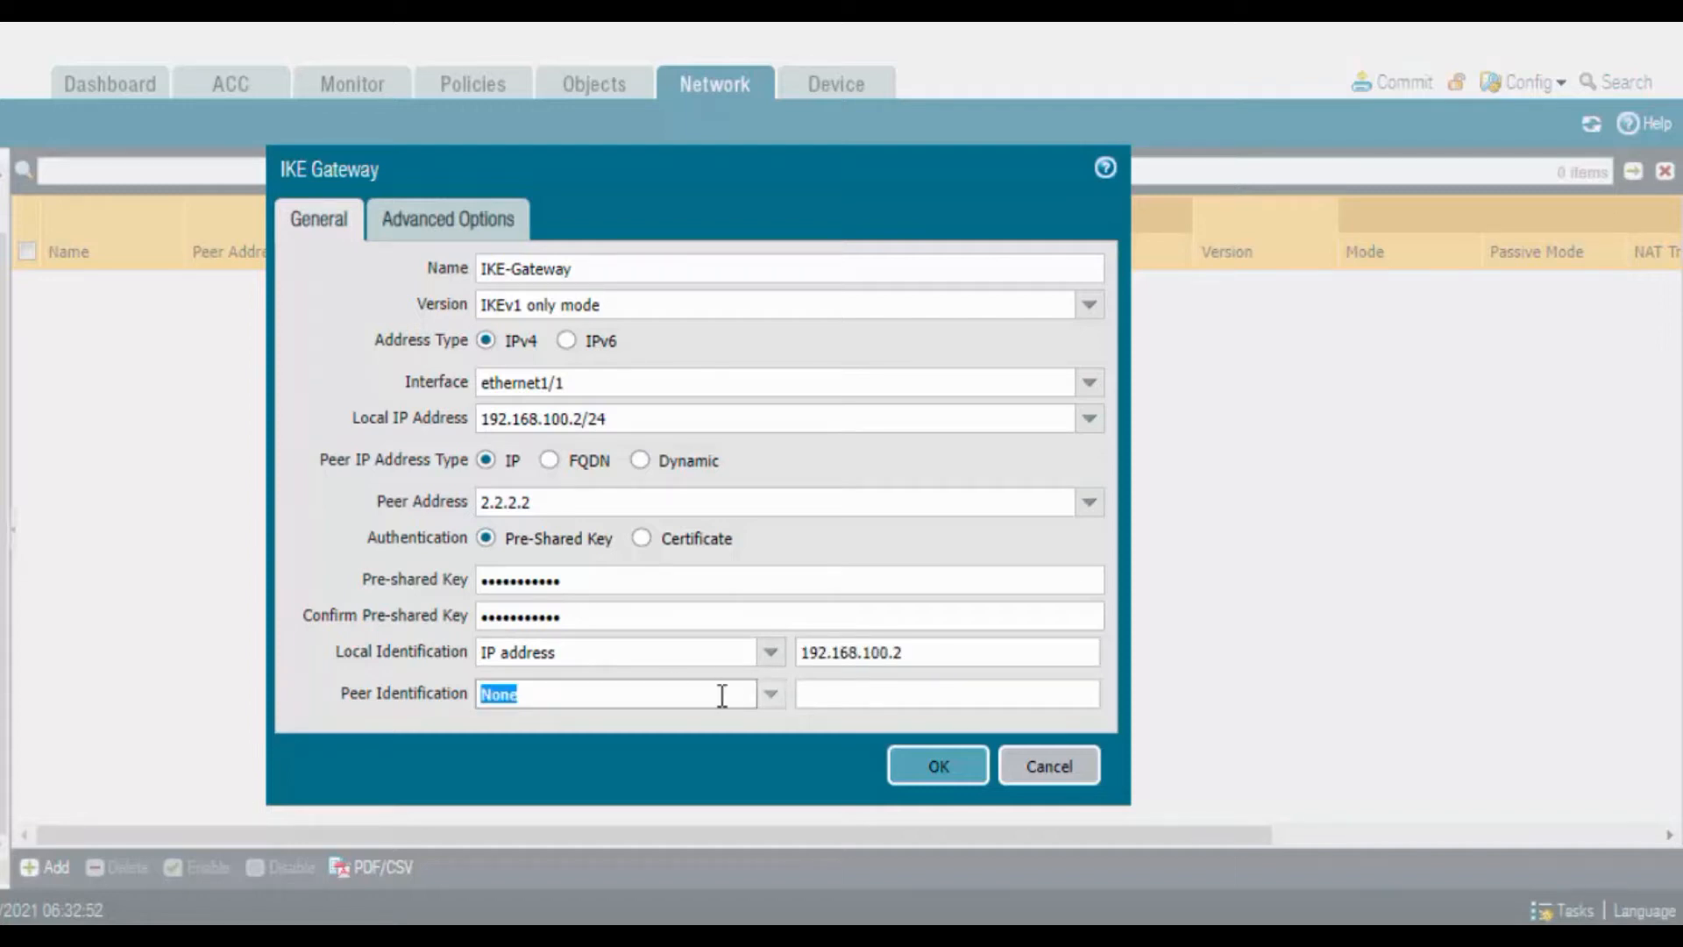
{"action": "left_click", "coordinate": [770, 695]}
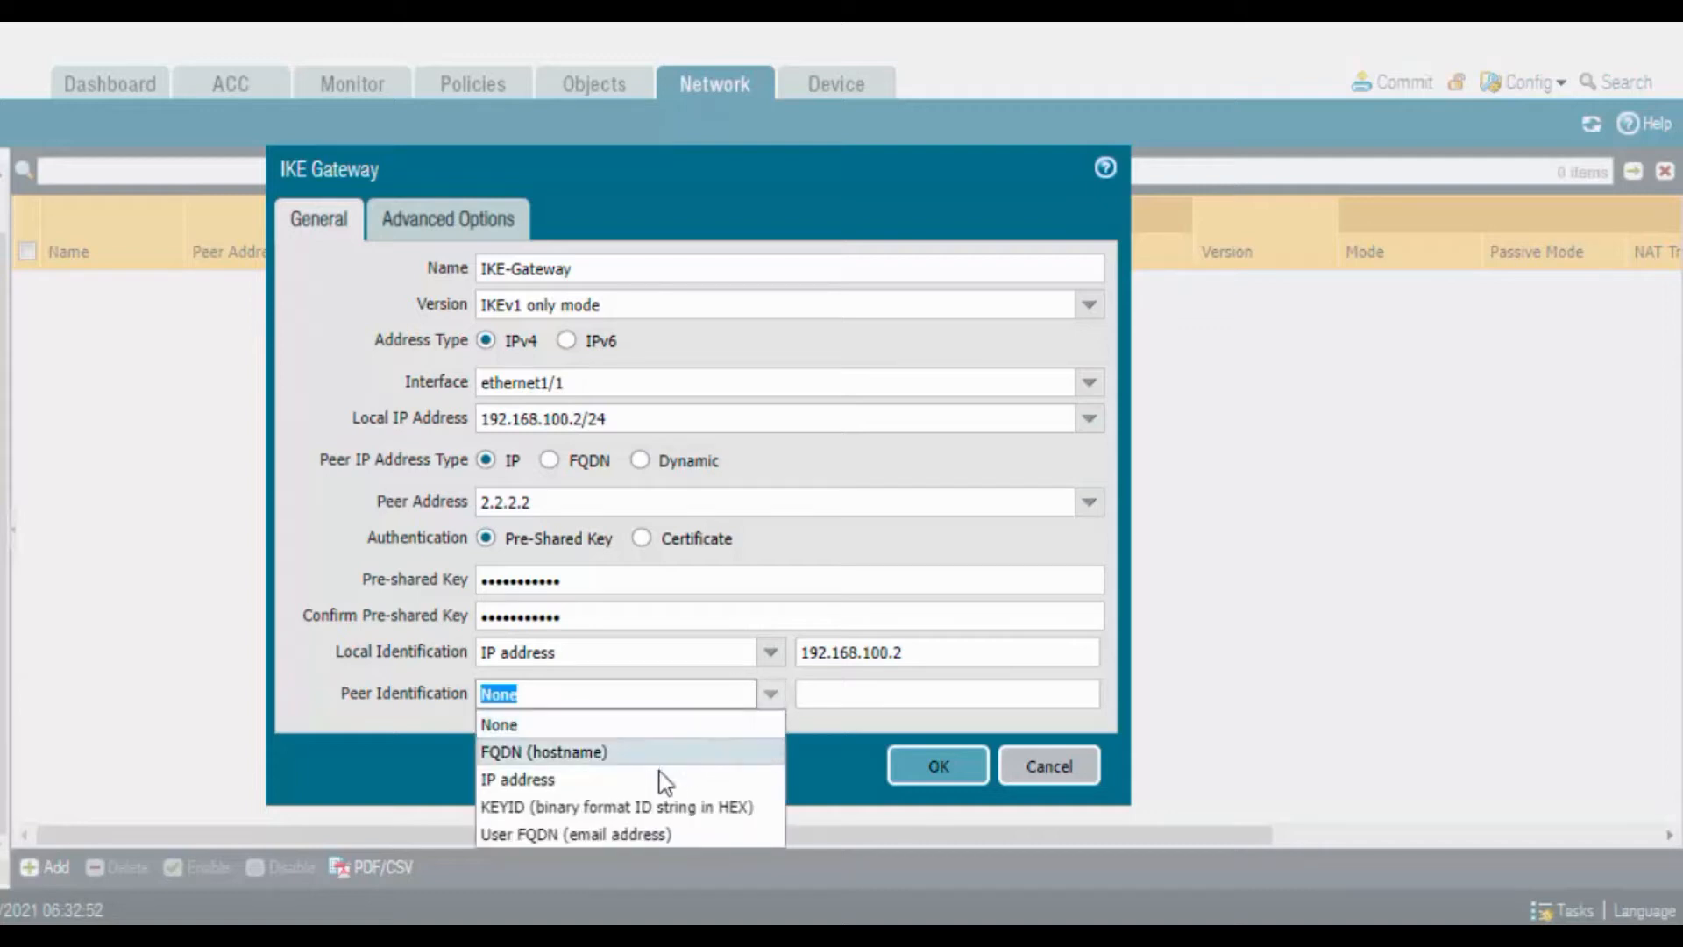
{"action": "left_click", "coordinate": [653, 779]}
{"action": "left_click", "coordinate": [828, 693]}
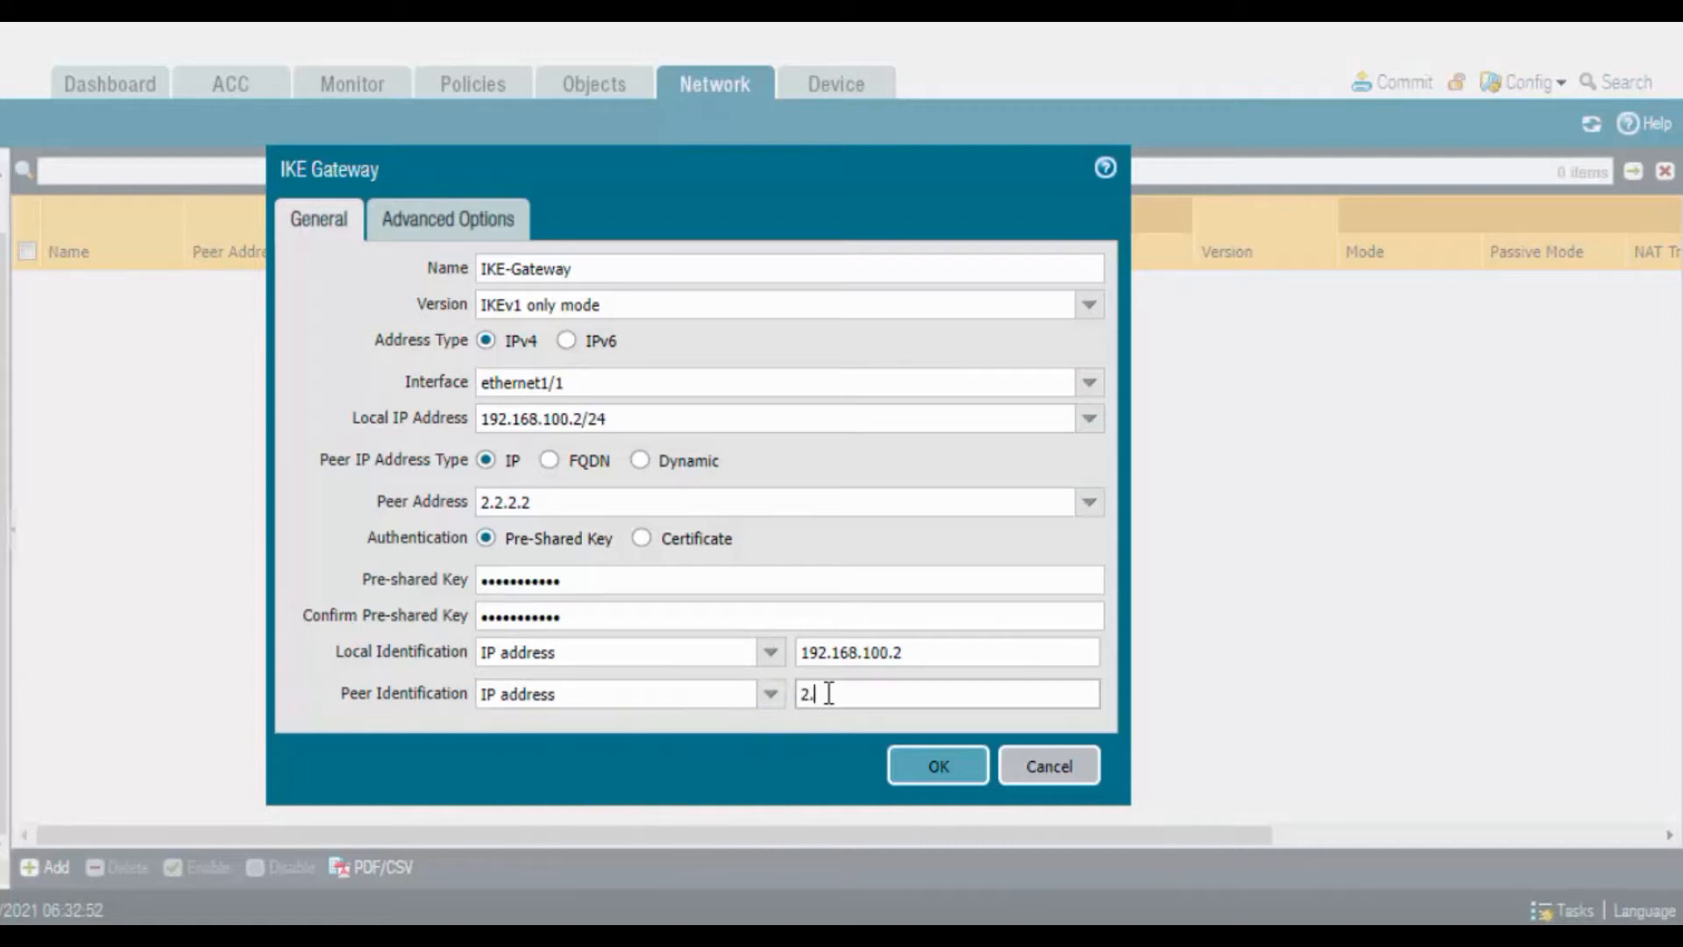
{"action": "type", "text": "2.2.2.2"}
{"action": "left_click", "coordinate": [473, 233]}
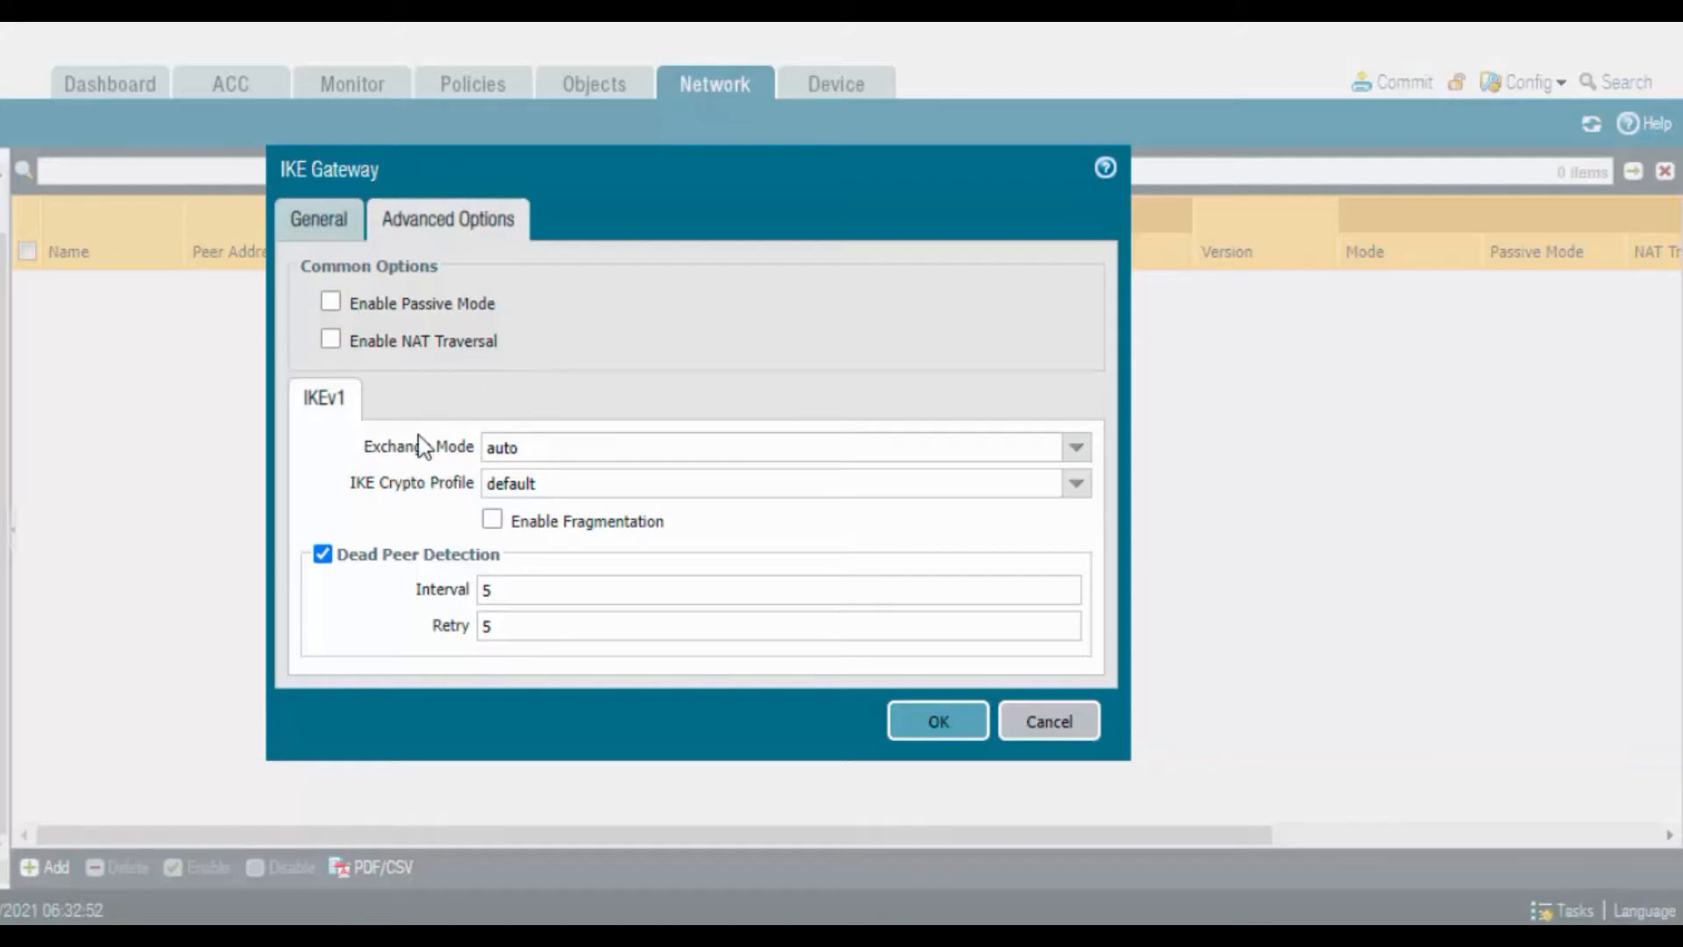
Set exchange mode to main and IKE crypto profile to IKE-Profile, then save IKE-Gateway
{"action": "left_click", "coordinate": [1078, 452]}
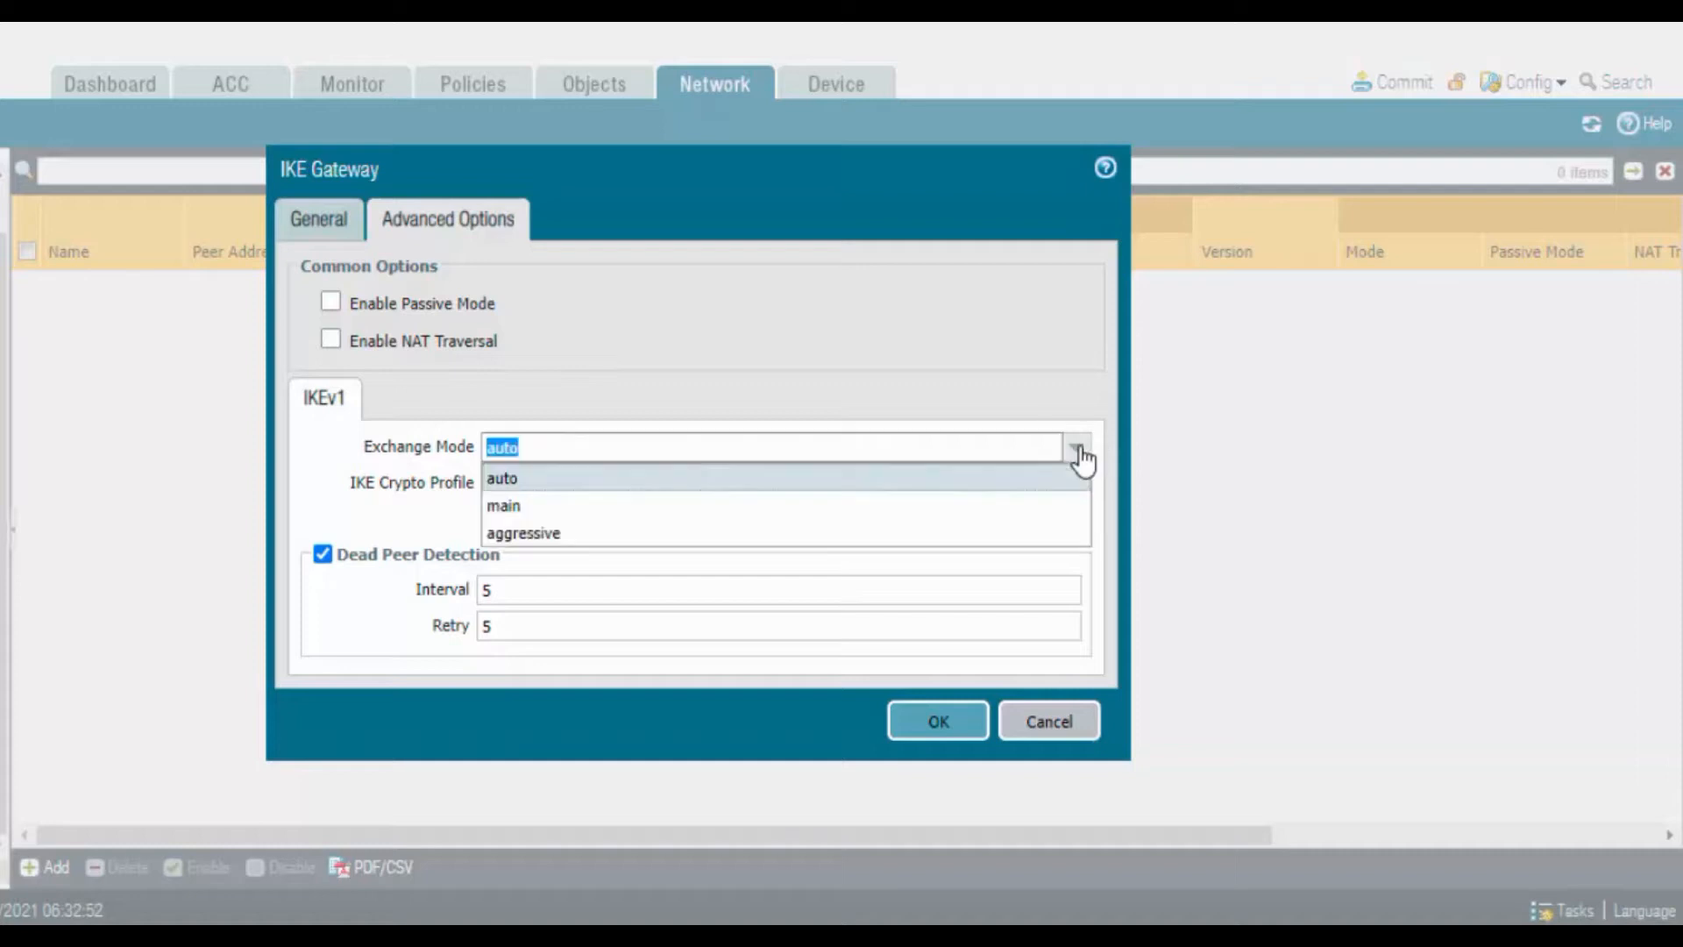
{"action": "left_click", "coordinate": [701, 510]}
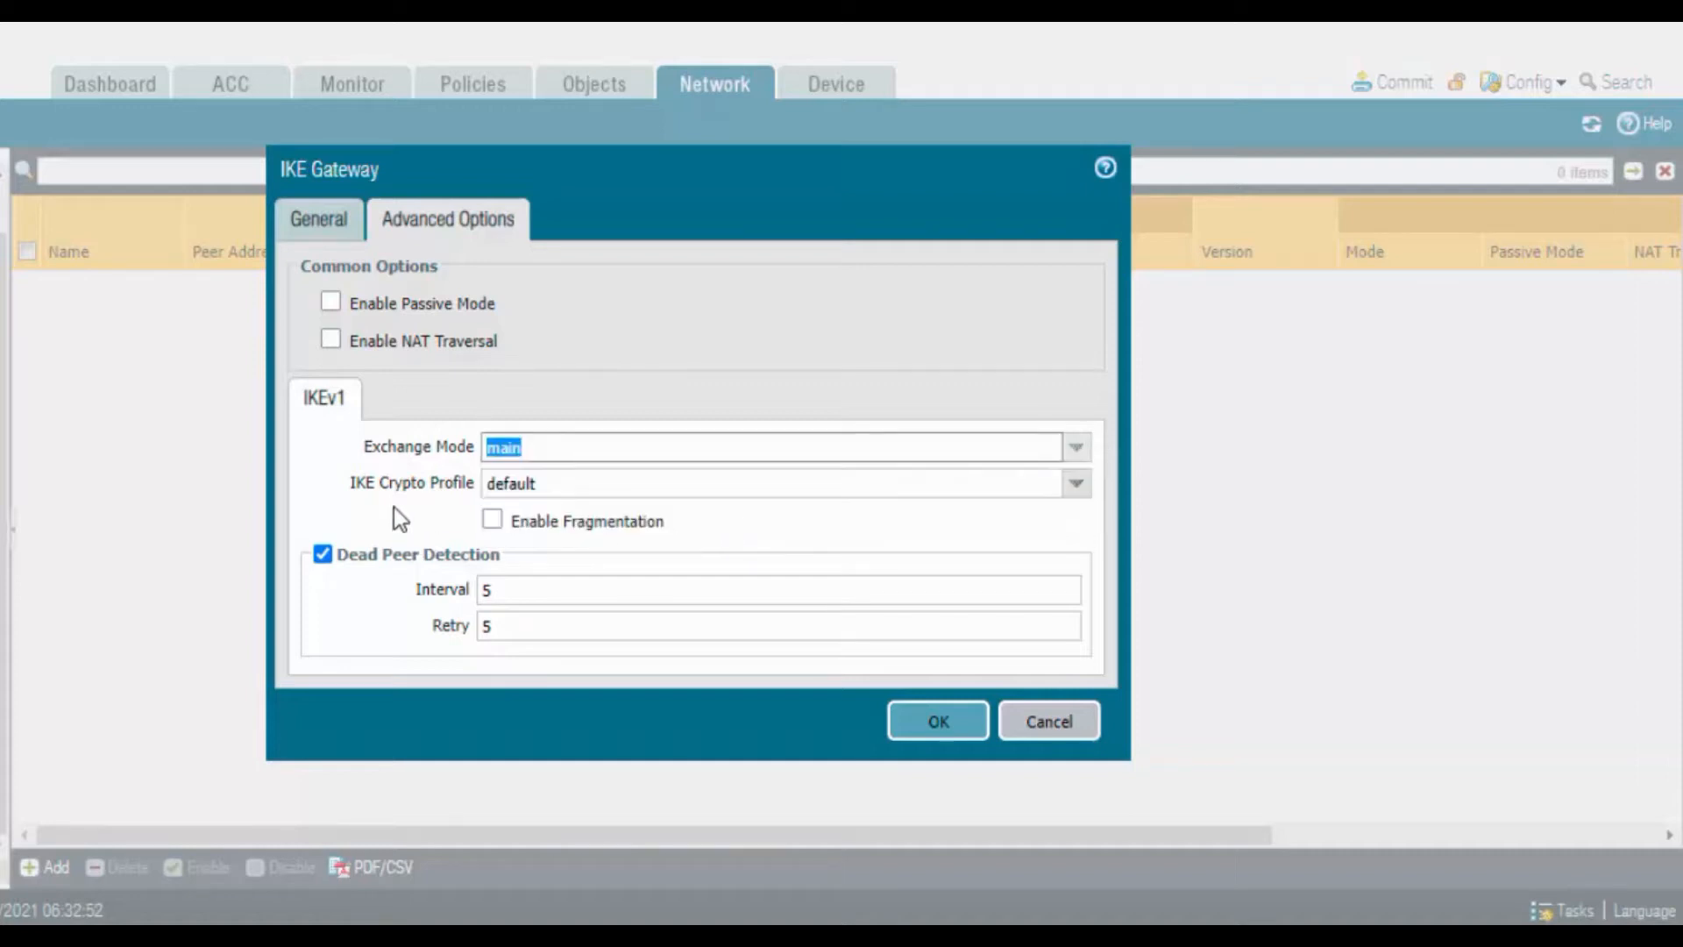
{"action": "left_click", "coordinate": [1075, 484]}
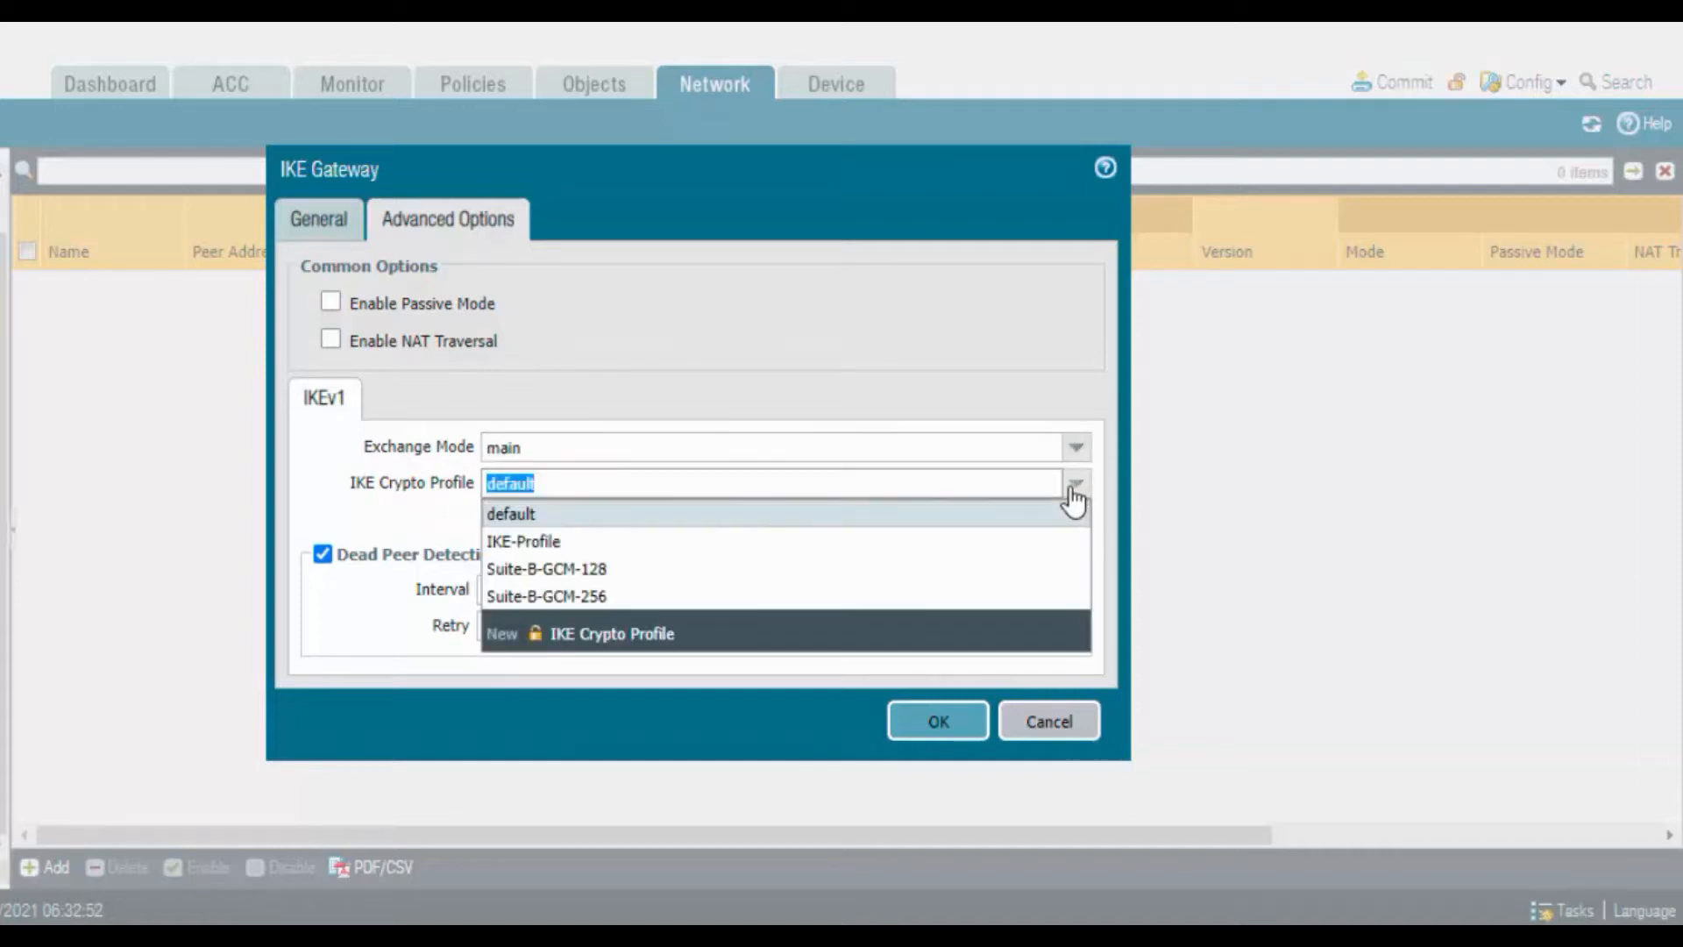
{"action": "left_click", "coordinate": [608, 543]}
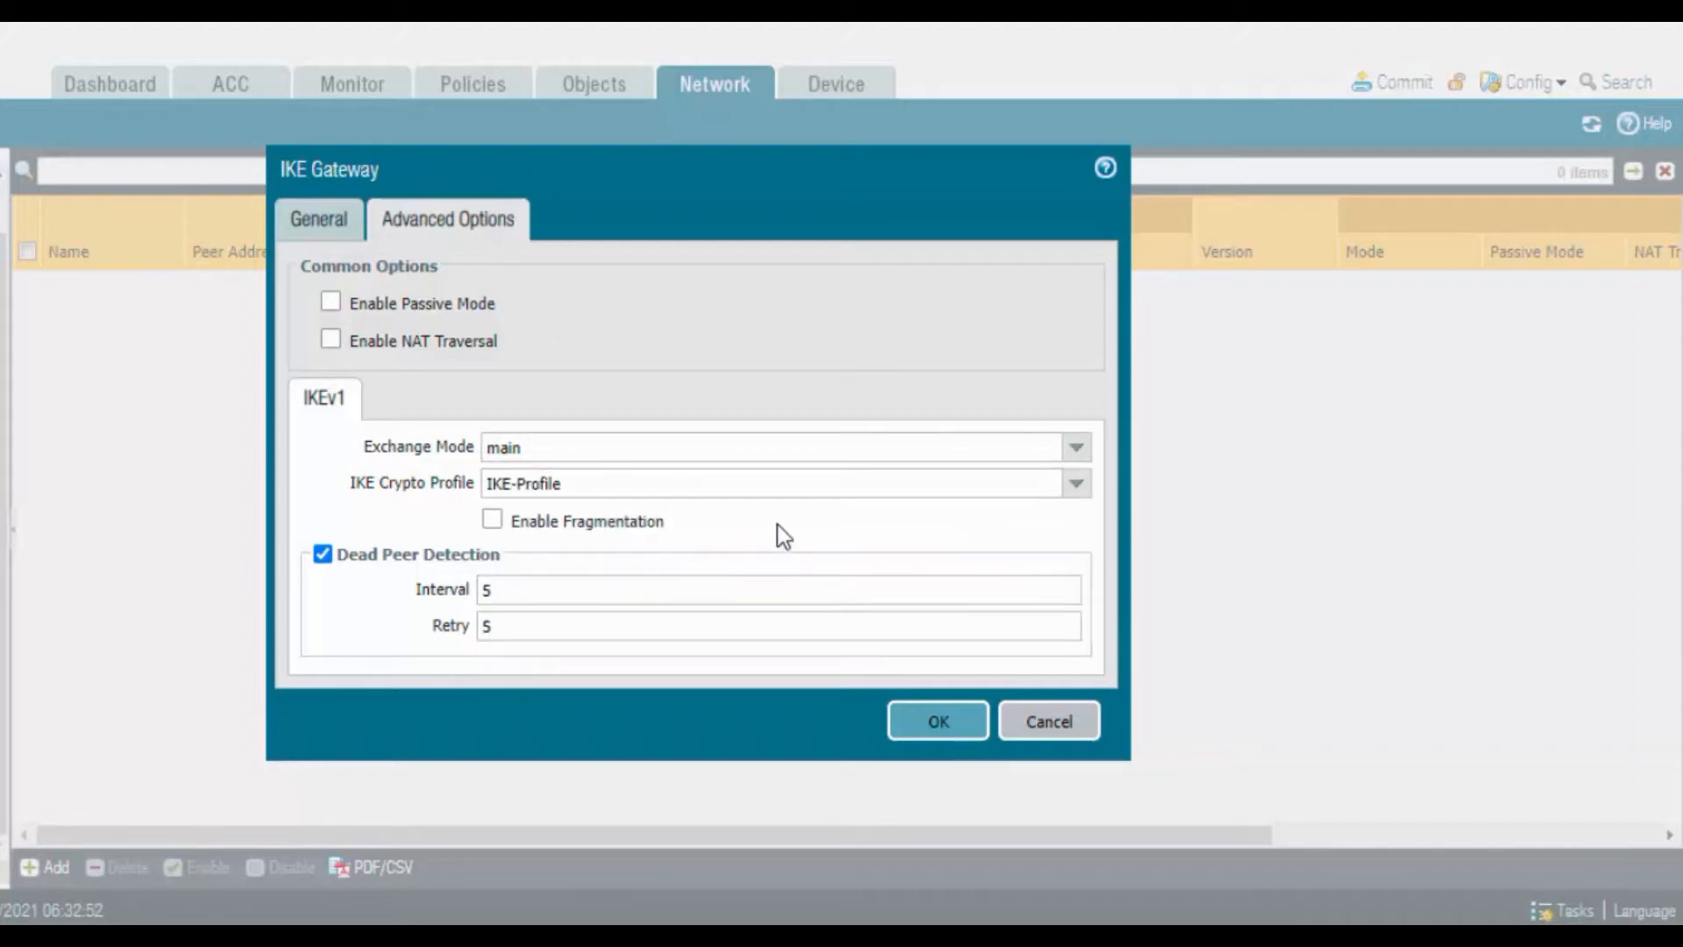
{"action": "left_click", "coordinate": [945, 723]}
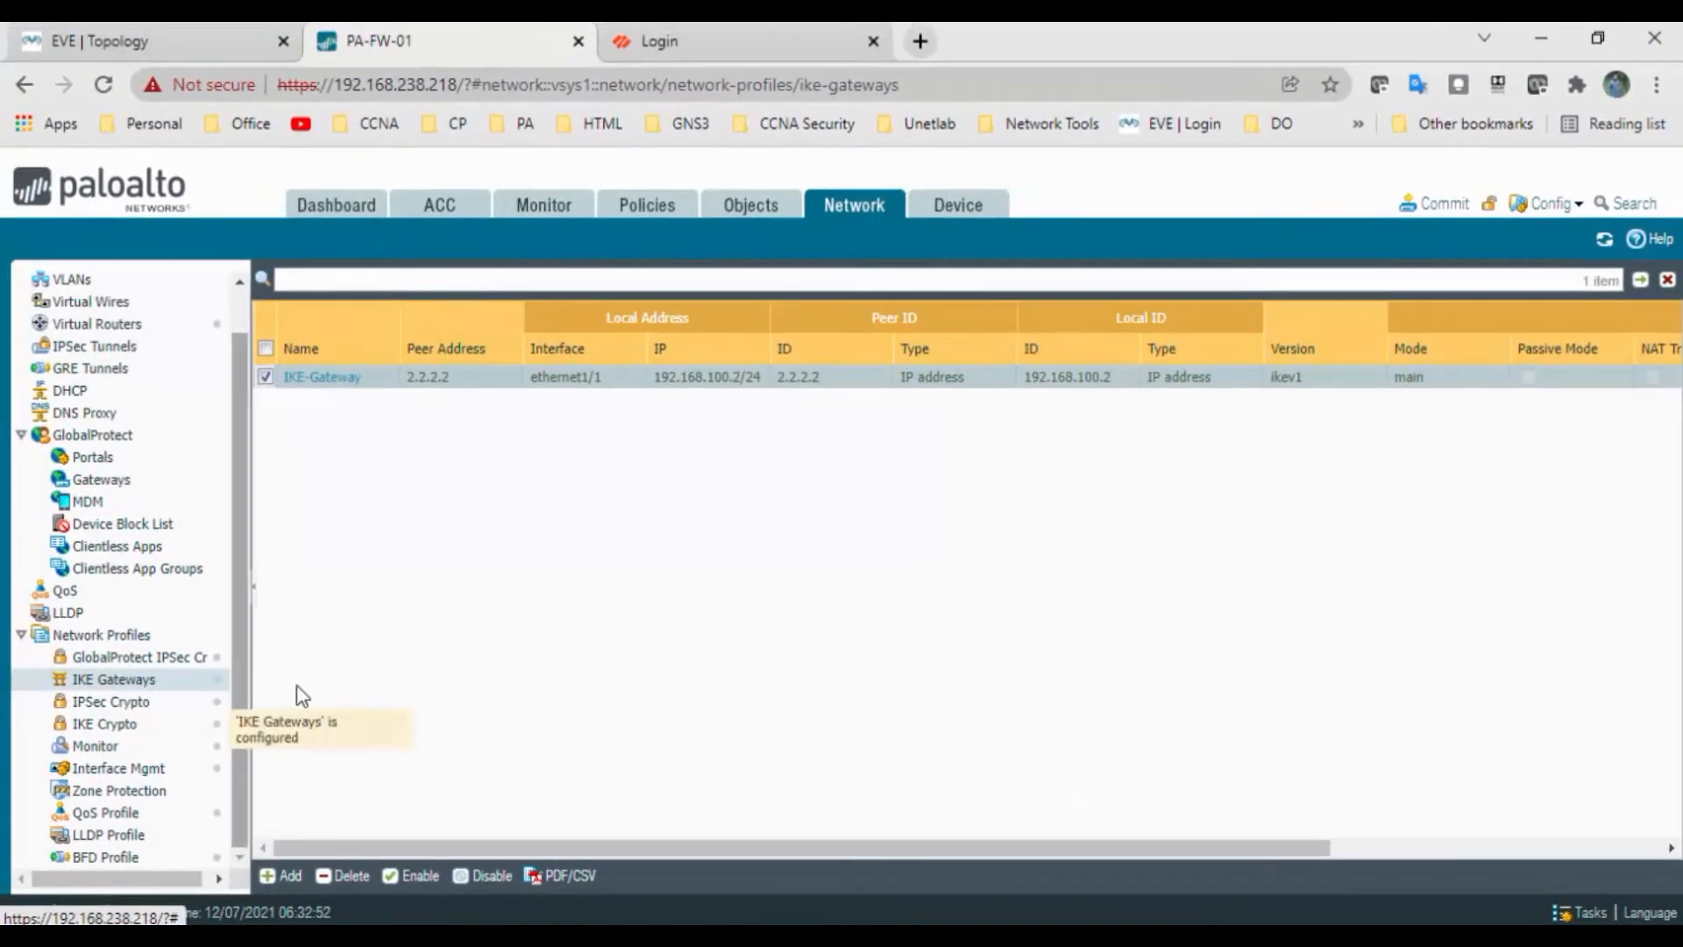
Add a new IPSec tunnel named IPSec-Tunnel using tunnel interface tunnel.1
{"action": "left_click", "coordinate": [131, 347]}
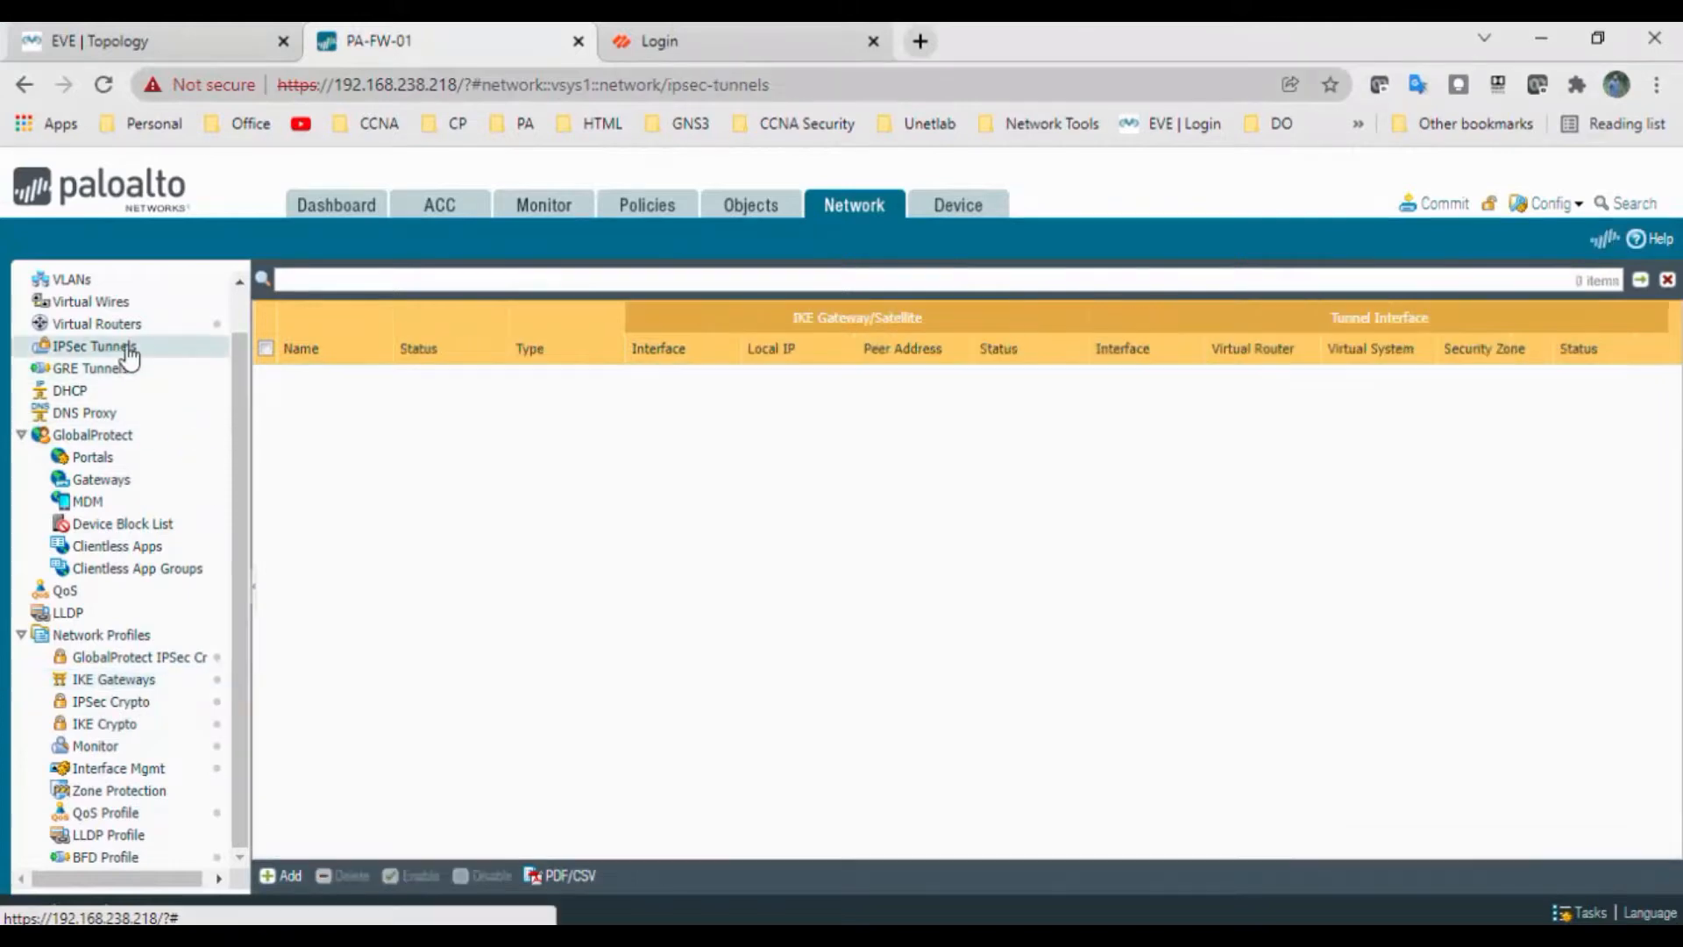
{"action": "left_click", "coordinate": [287, 876]}
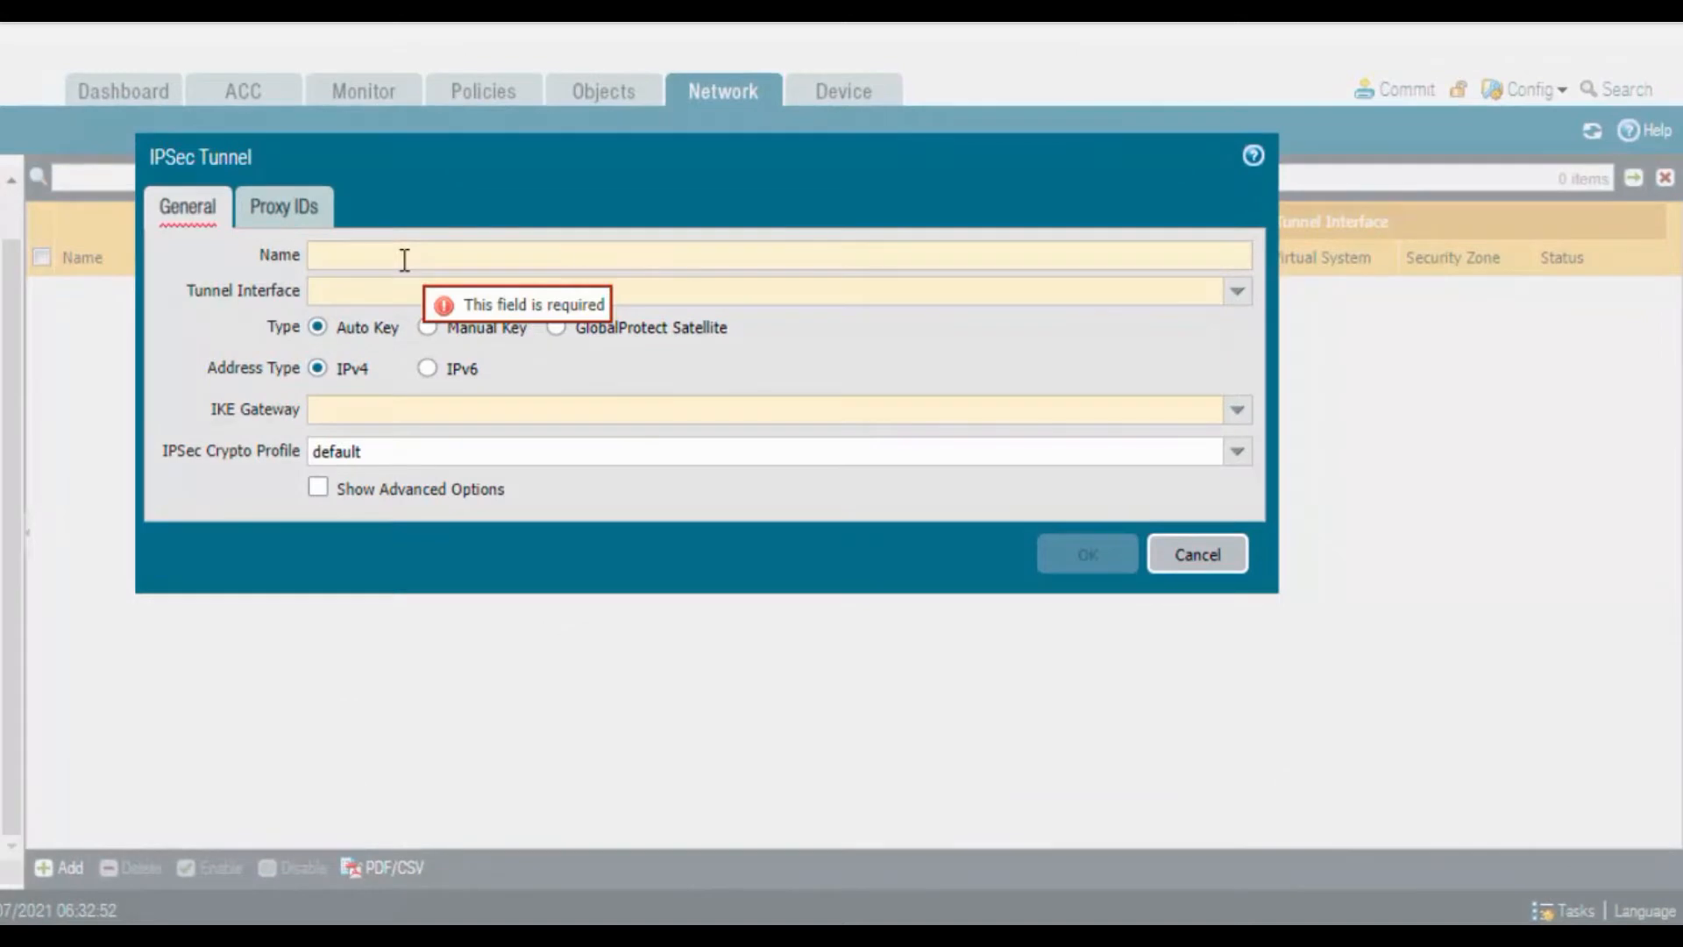
{"action": "type", "text": "IPSec"}
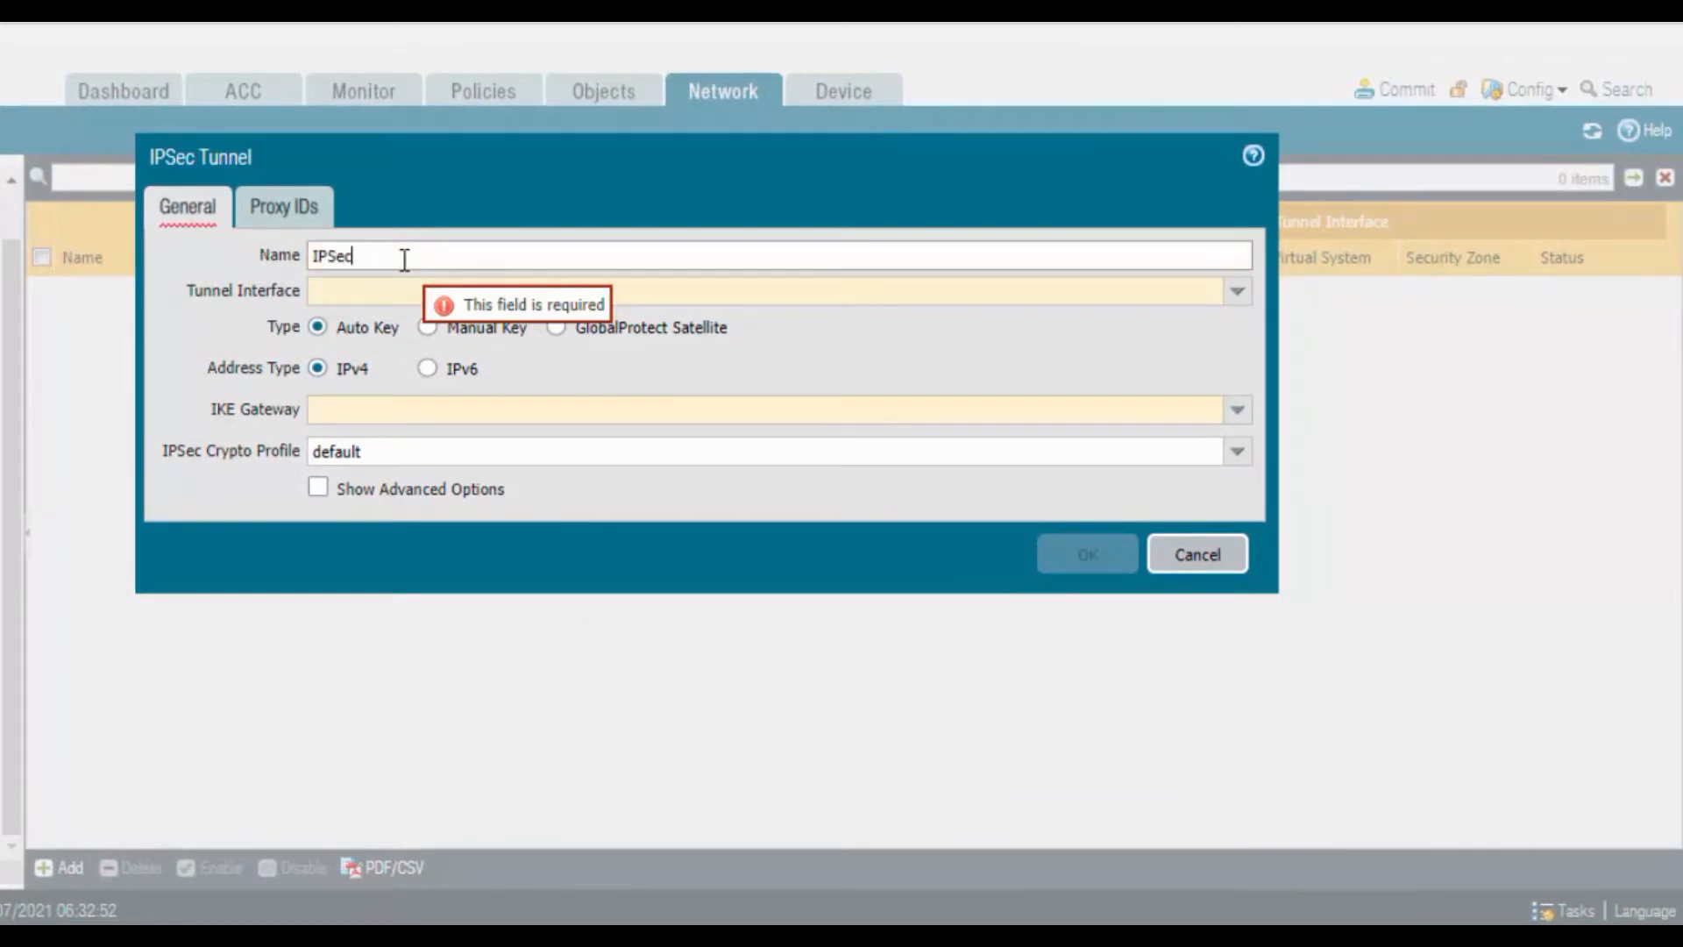
{"action": "type", "text": "-Tunnel"}
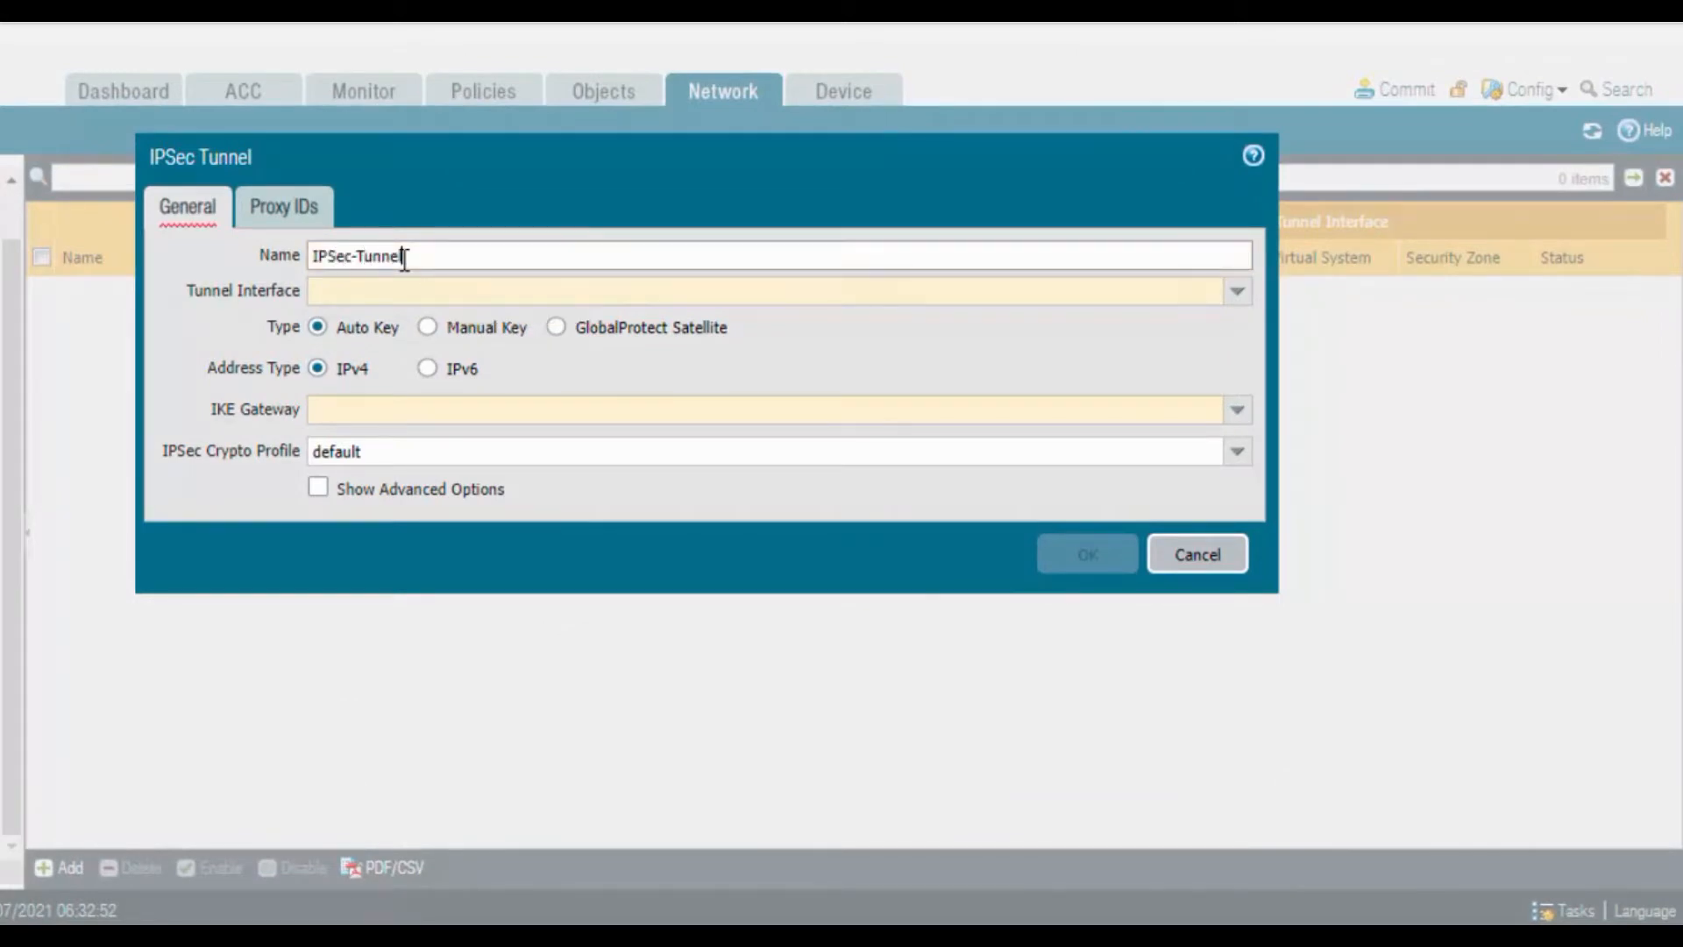
{"action": "left_click", "coordinate": [1240, 297]}
{"action": "left_click", "coordinate": [671, 349]}
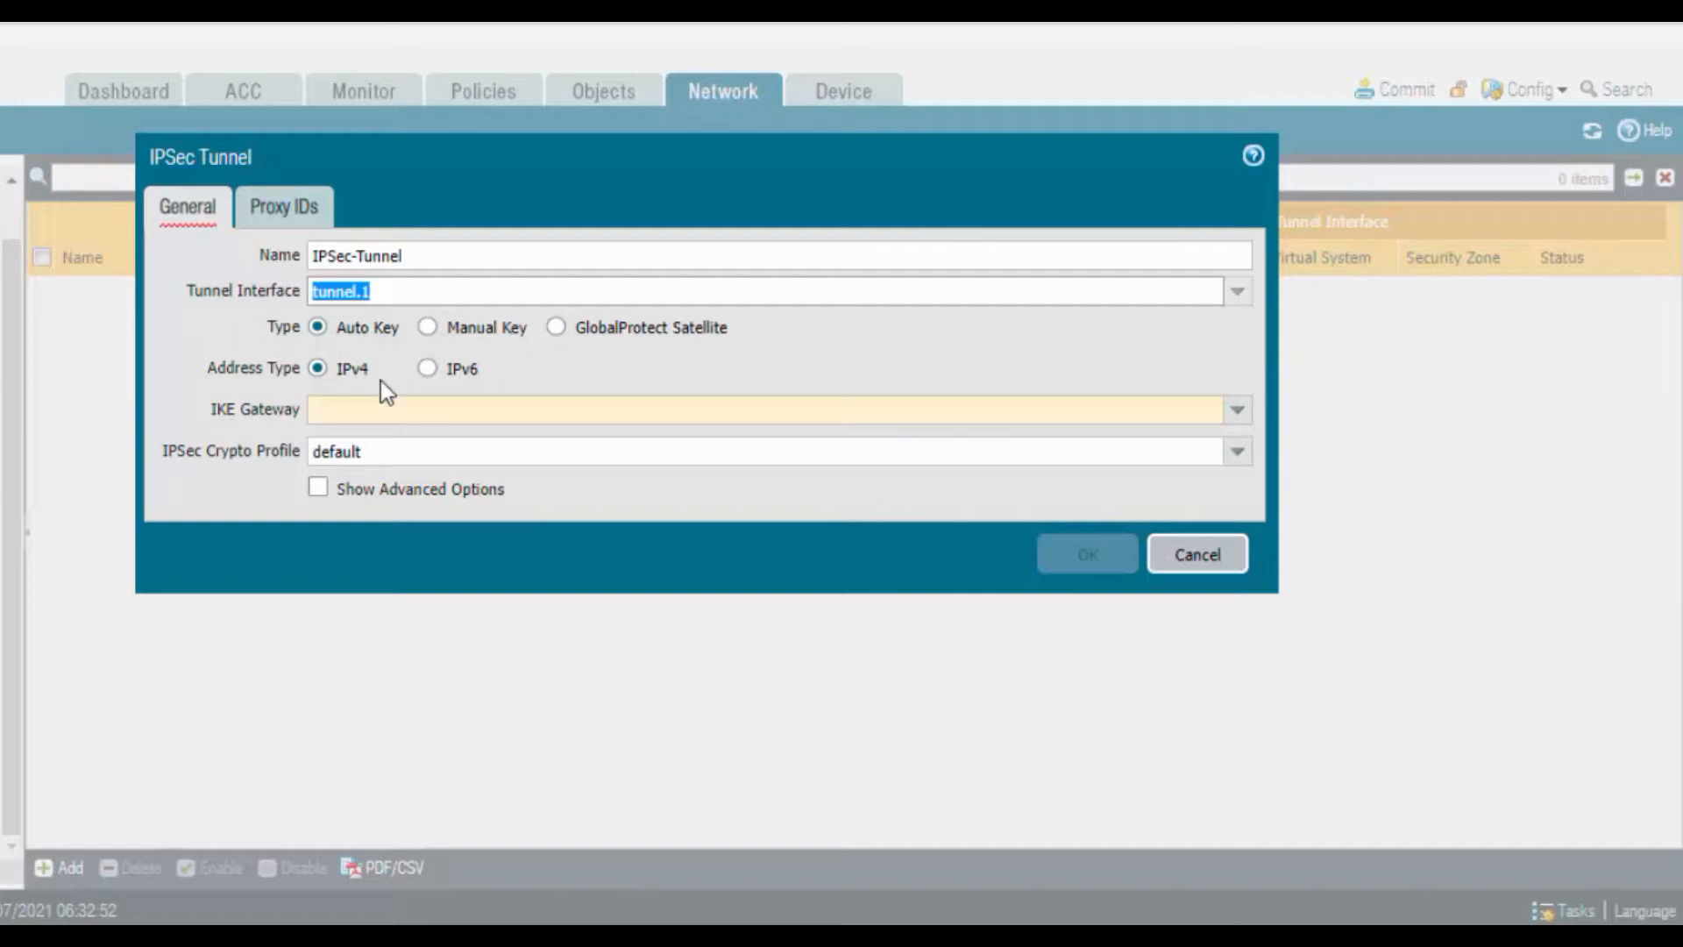
Attach the tunnel to IKE-Gateway and the IPSec-Profile crypto profile, glancing at Proxy IDs
{"action": "mouse_move", "coordinate": [328, 413]}
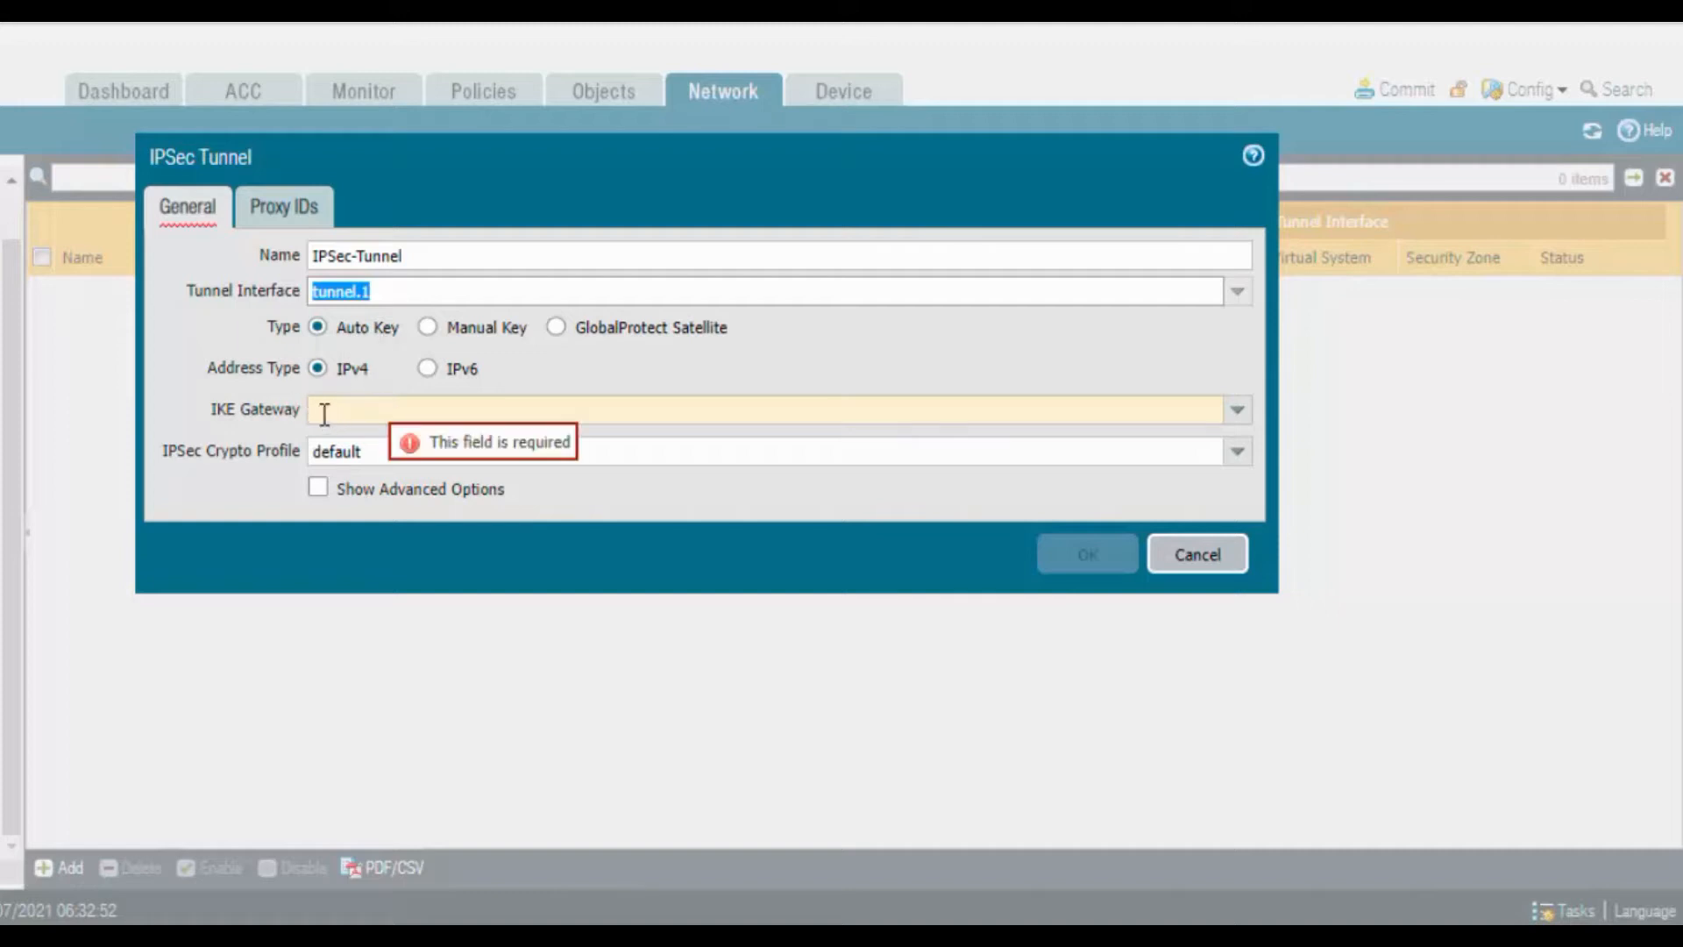
{"action": "left_click", "coordinate": [1236, 410]}
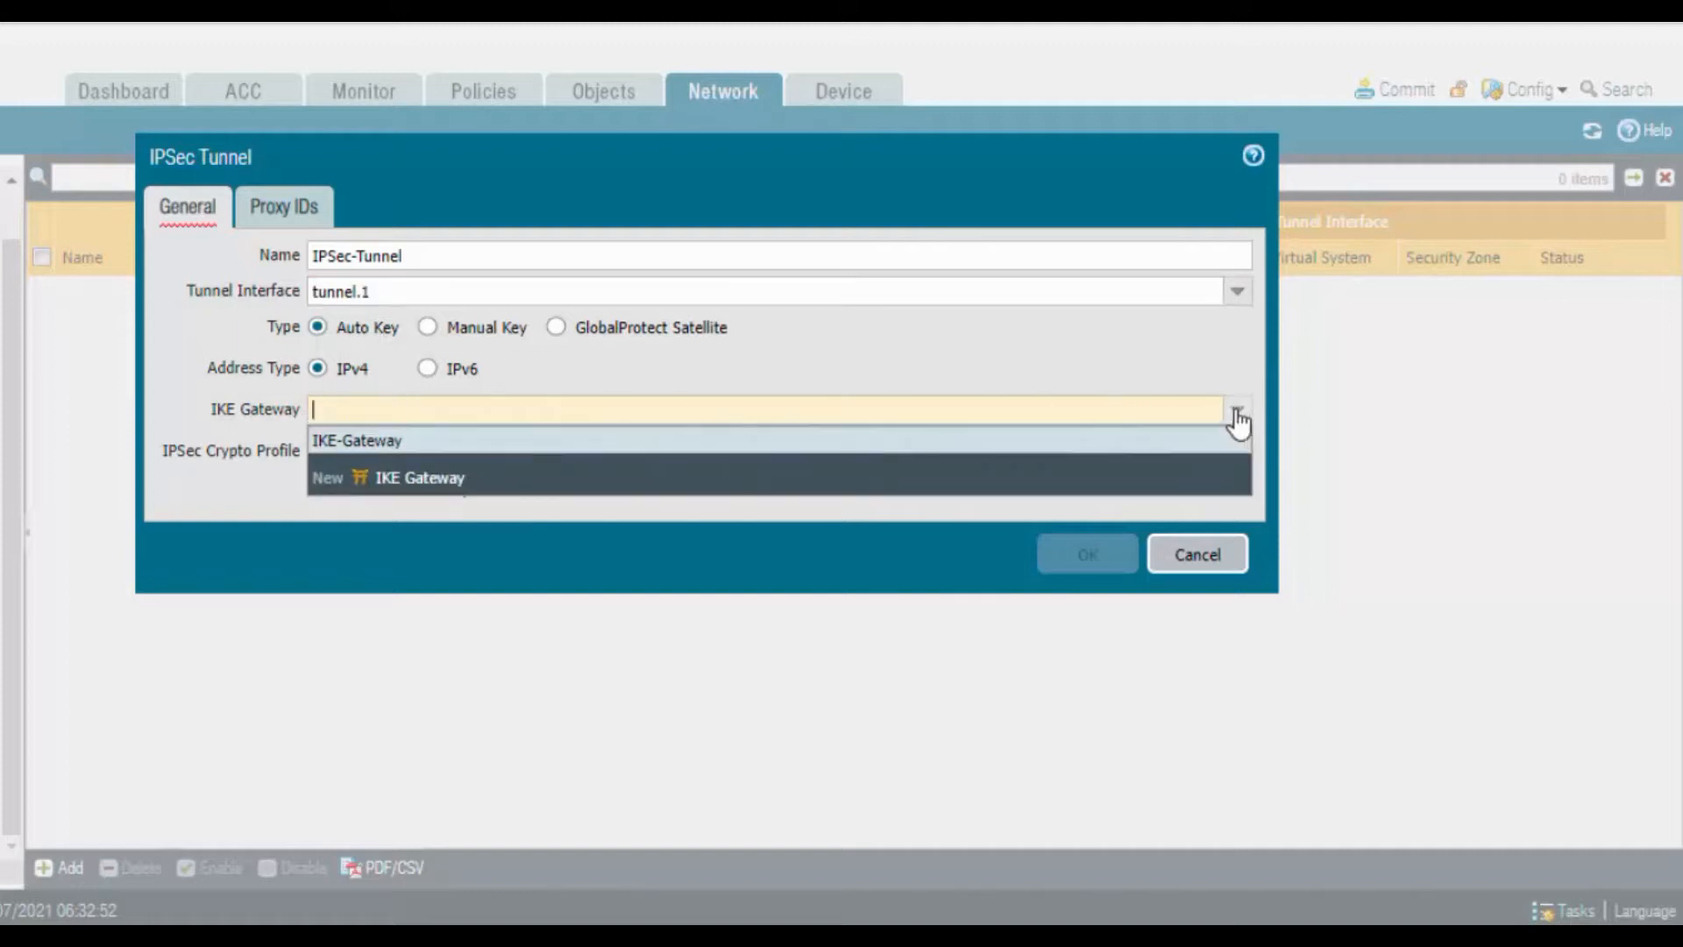
{"action": "left_click", "coordinate": [416, 440]}
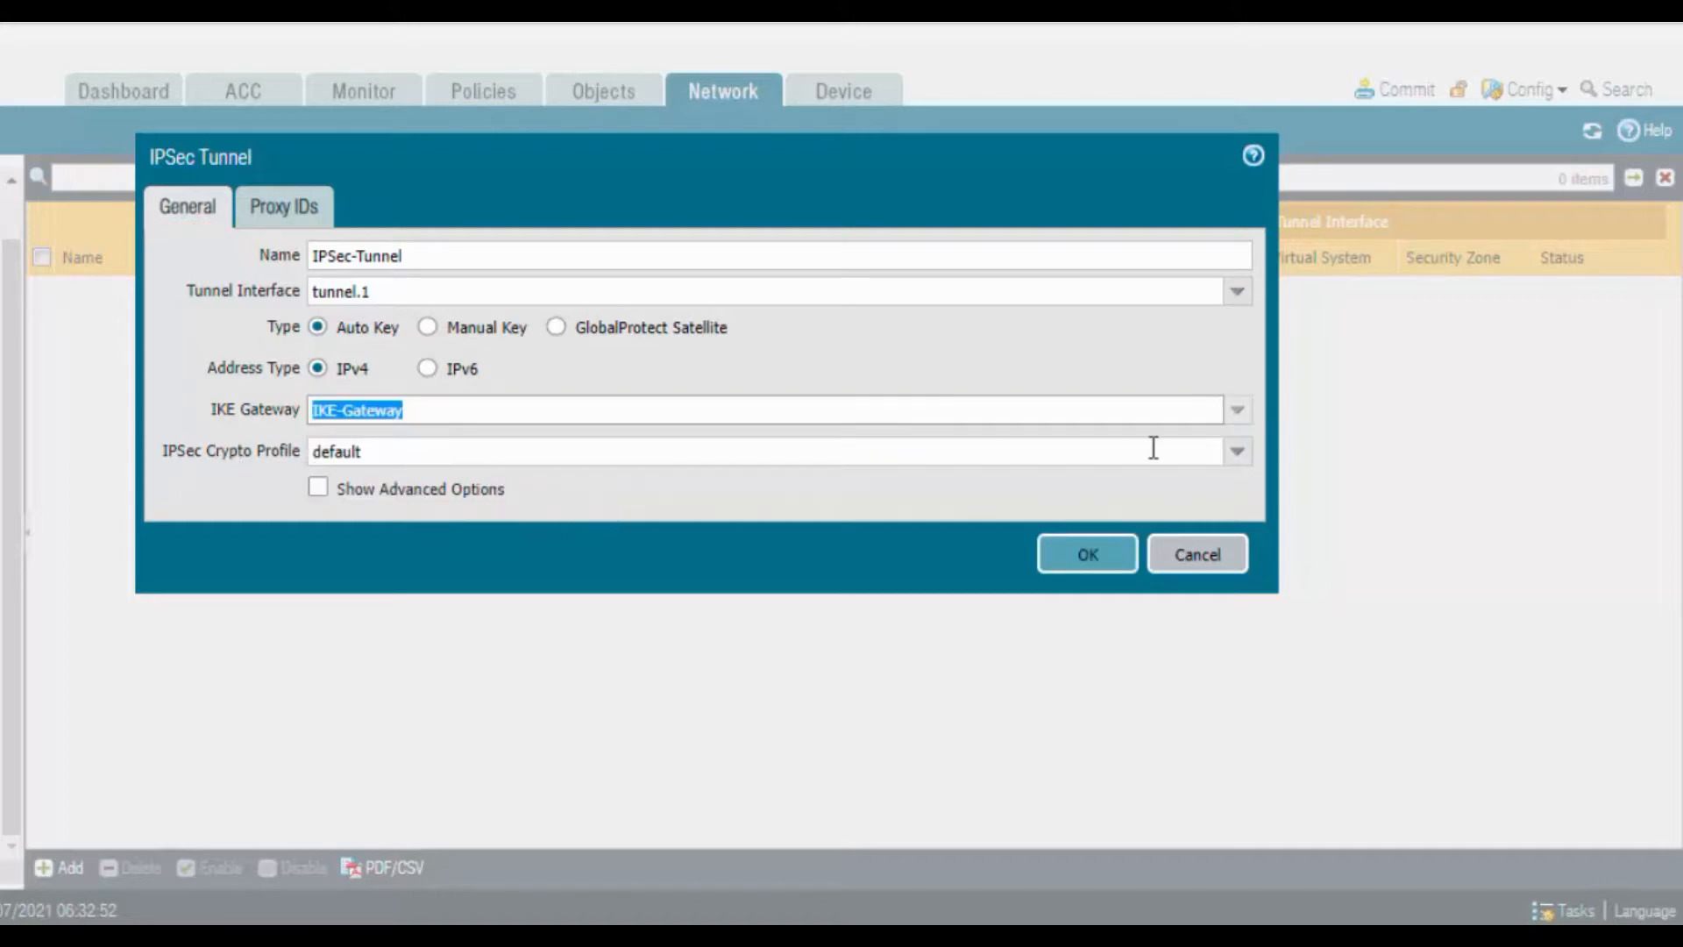
{"action": "left_click", "coordinate": [1237, 451]}
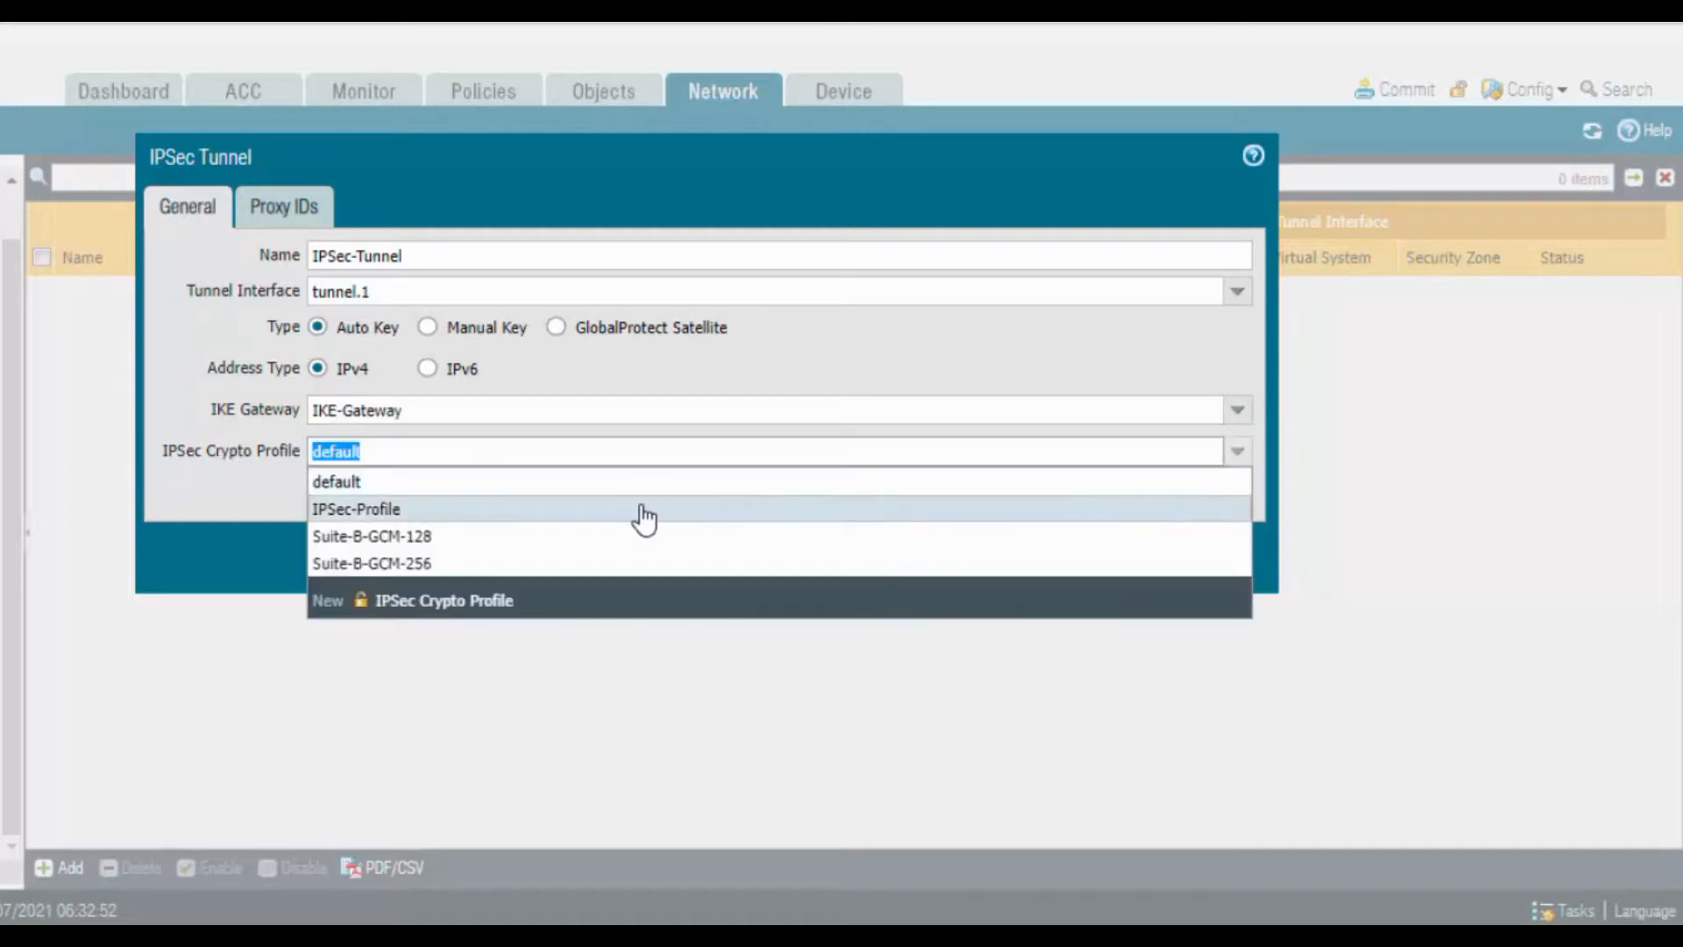
{"action": "left_click", "coordinate": [642, 509]}
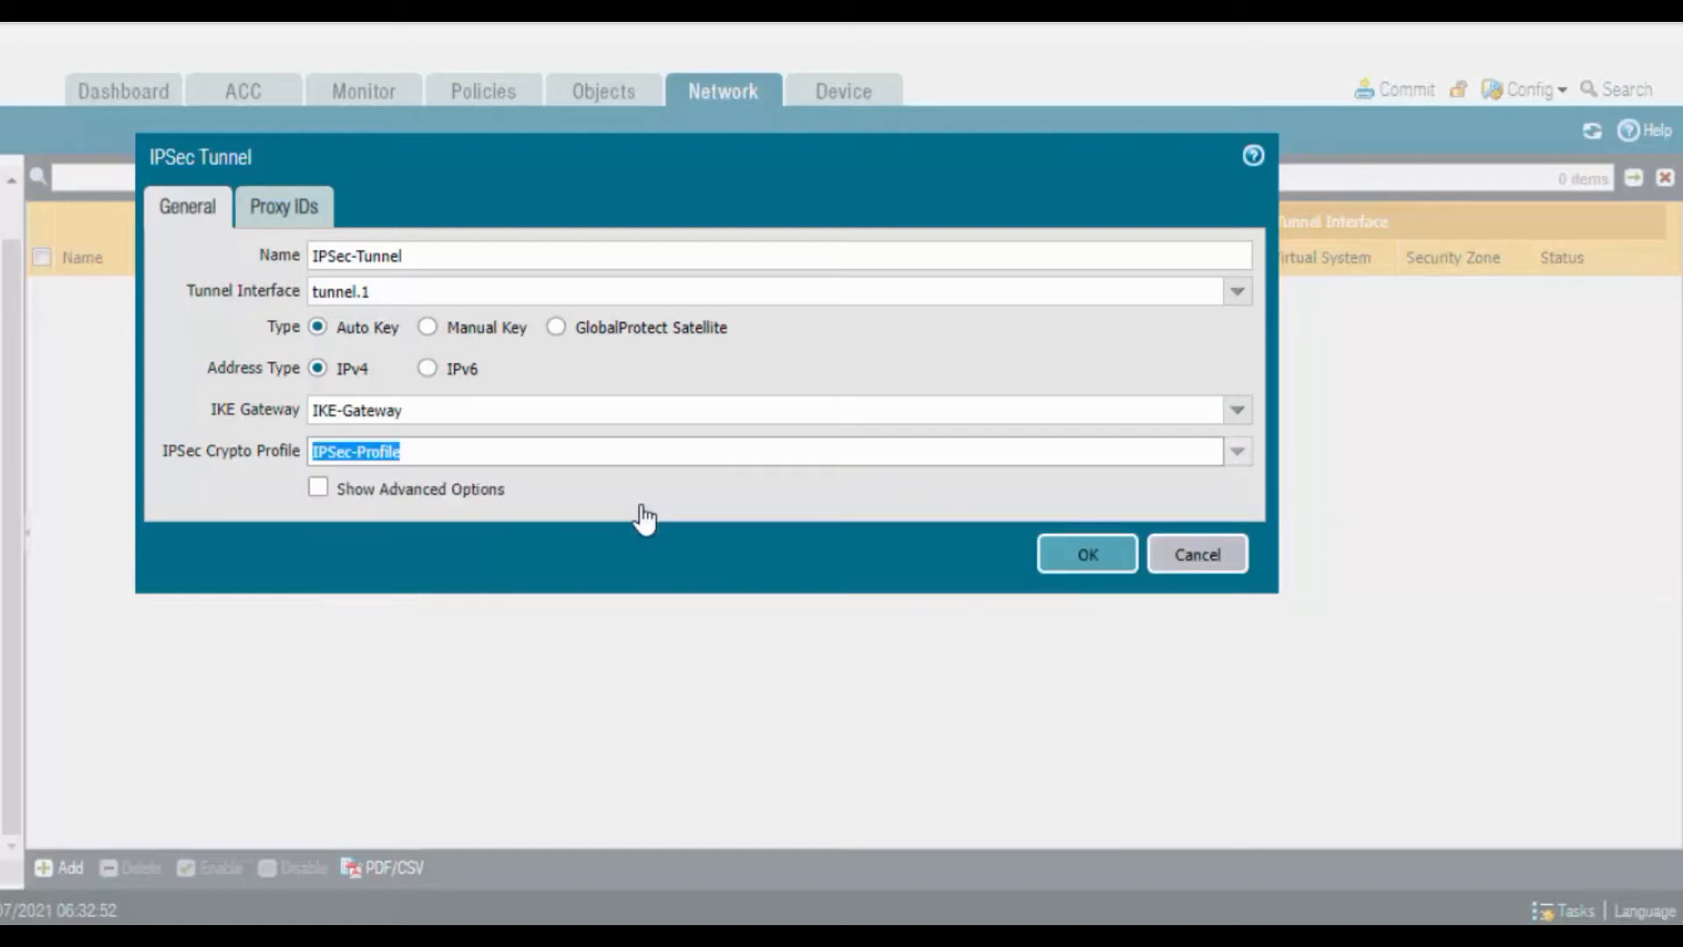
{"action": "left_click", "coordinate": [292, 207]}
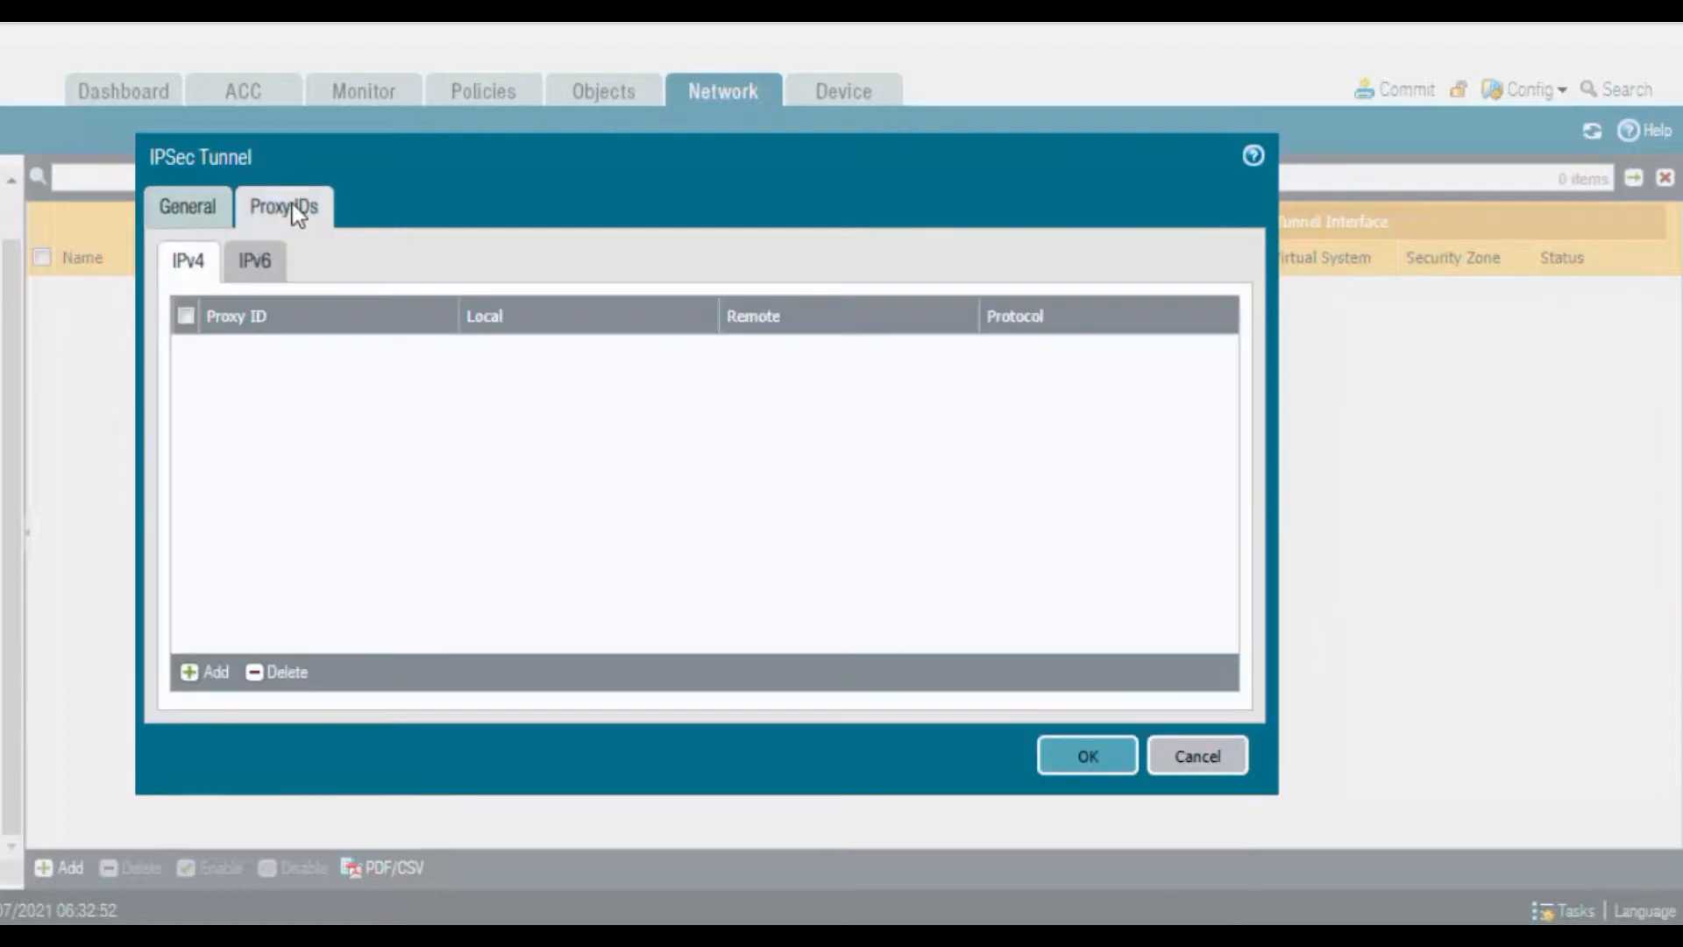
{"action": "left_click", "coordinate": [185, 201]}
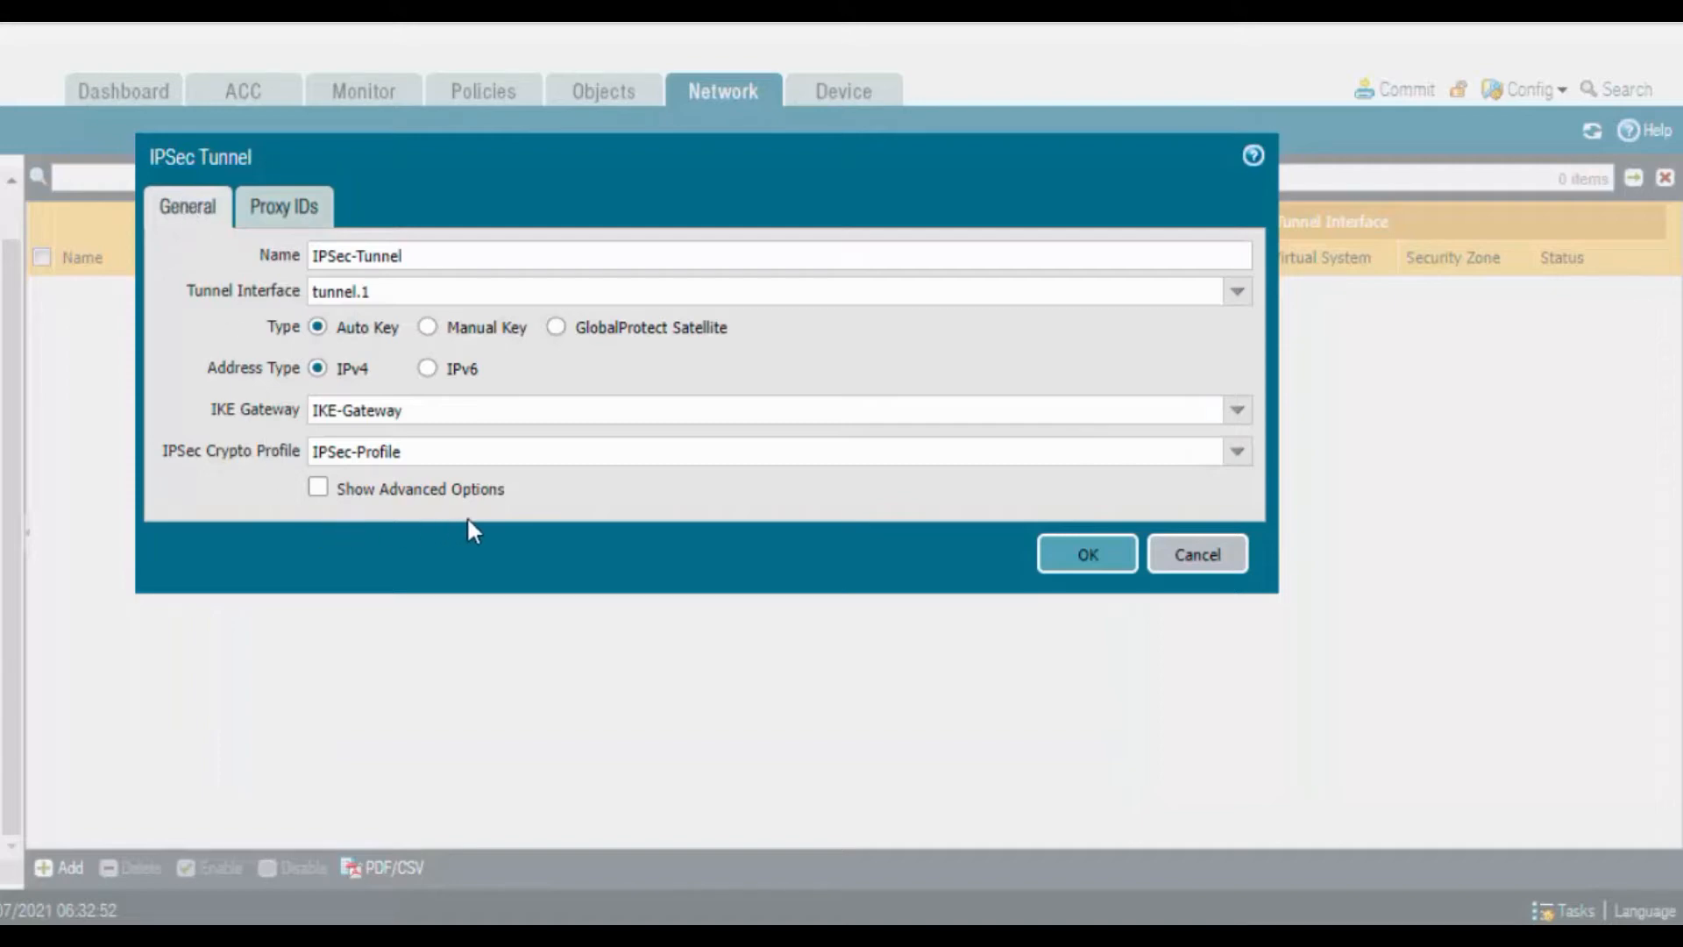
Save IPSec-Tunnel, commit the changes, then switch to the Site-B firewall's login page
{"action": "left_click", "coordinate": [1087, 556]}
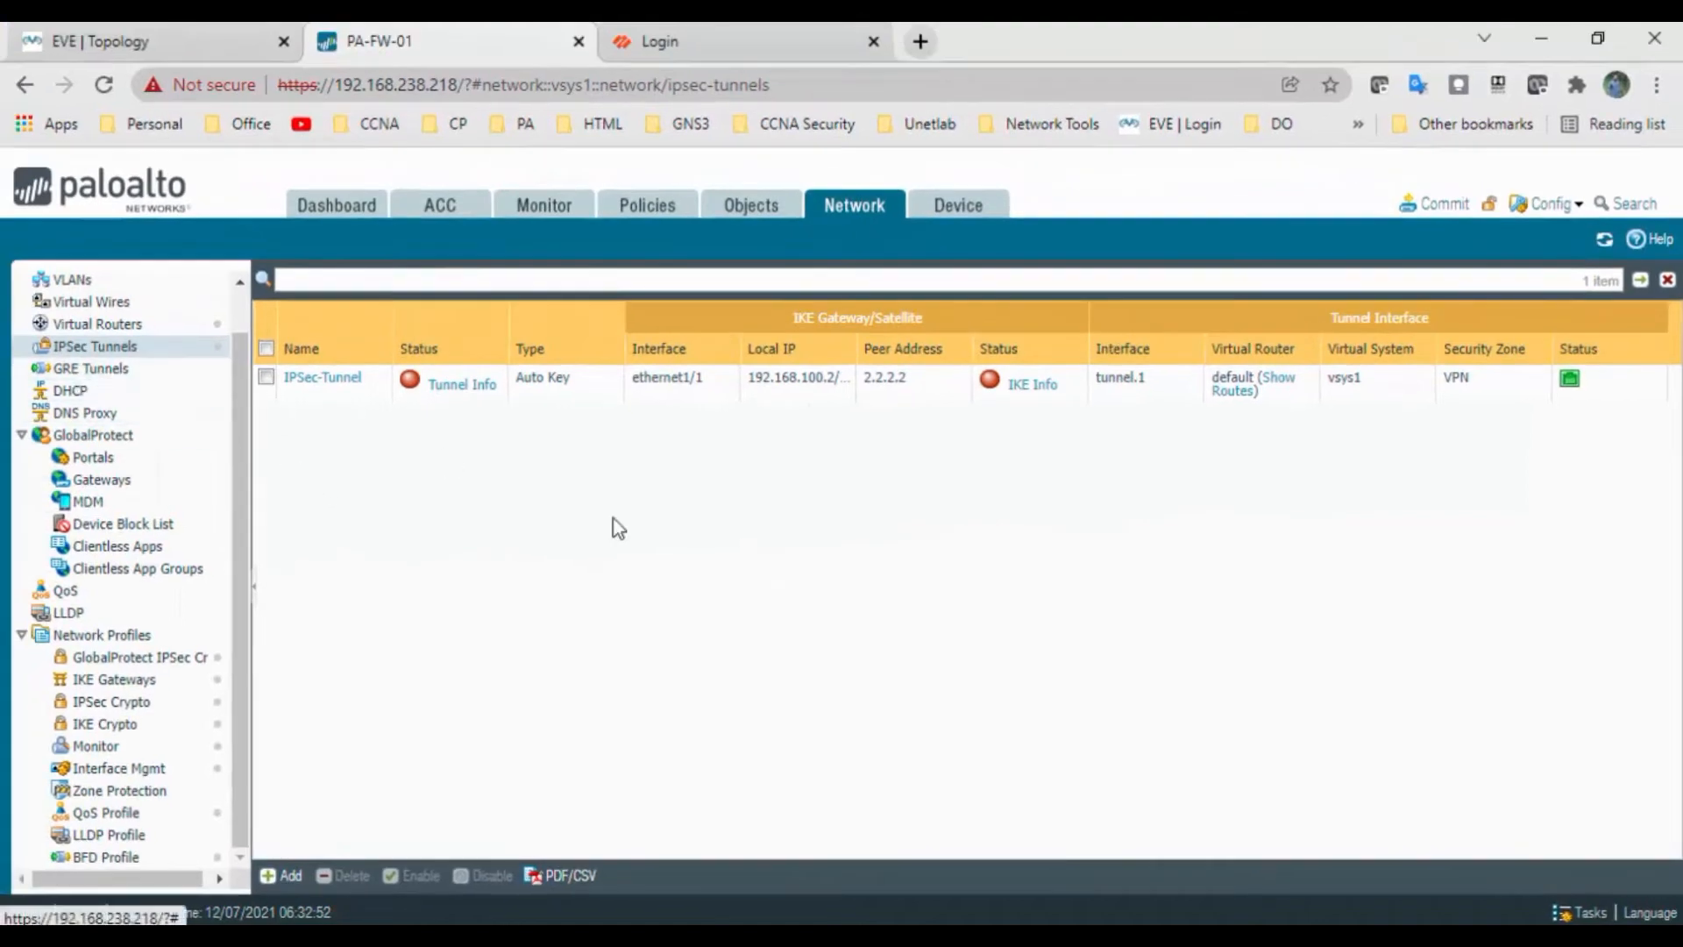
{"action": "left_click", "coordinate": [1440, 205]}
{"action": "left_click", "coordinate": [1082, 828]}
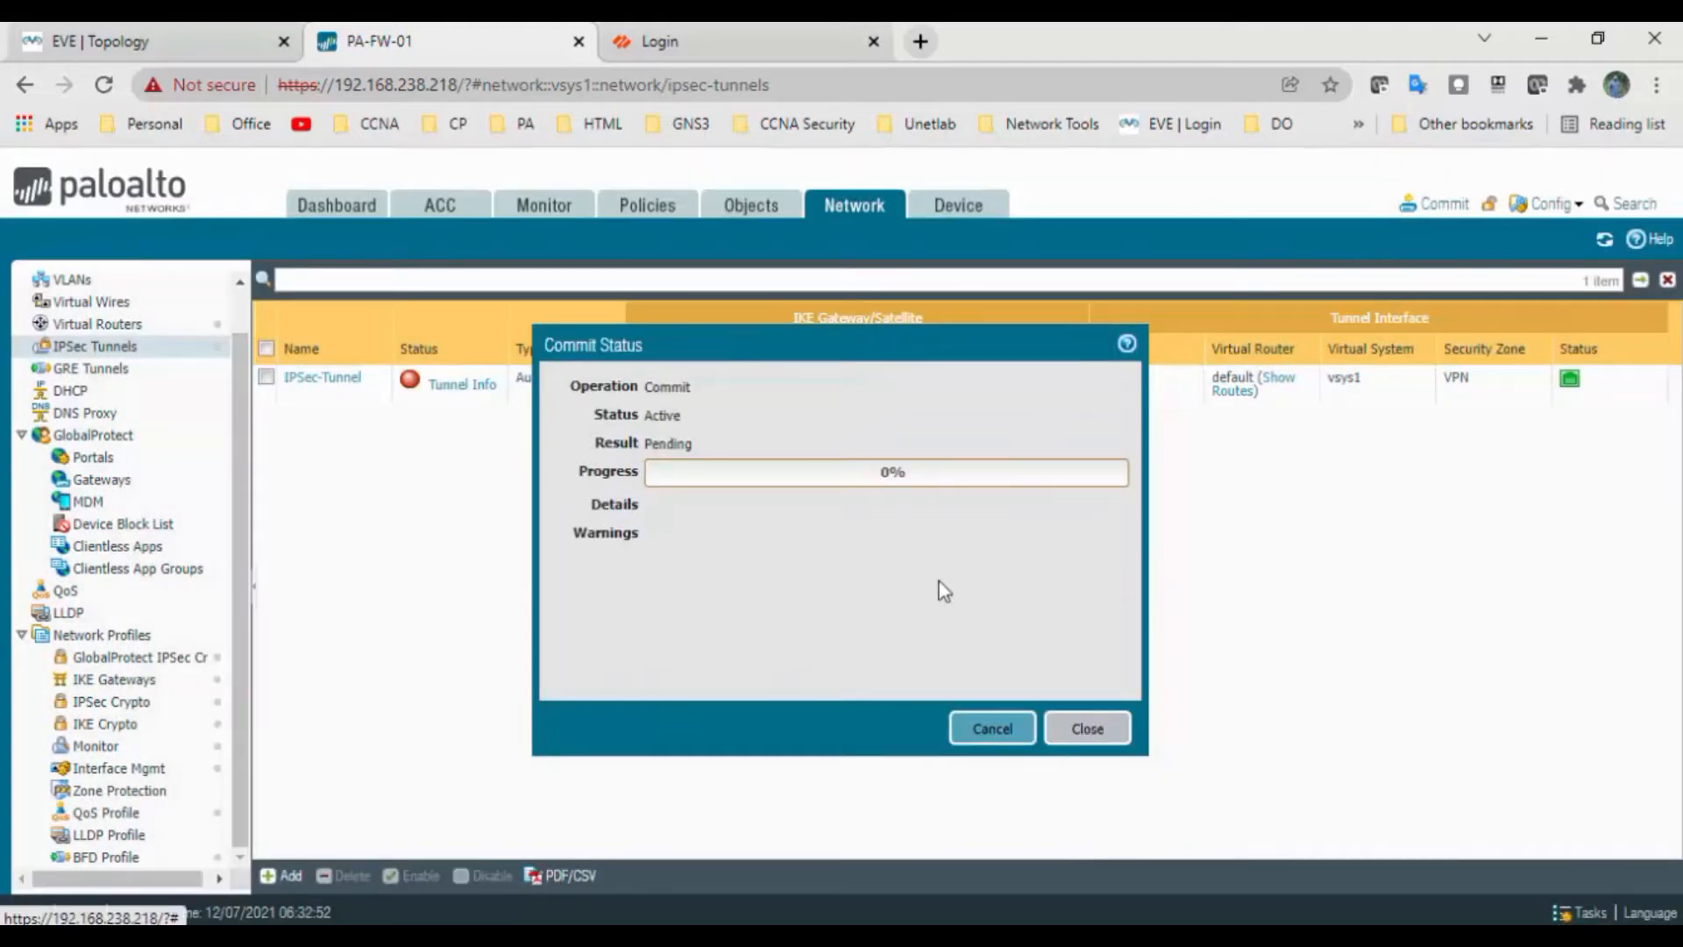
{"action": "left_click", "coordinate": [171, 40]}
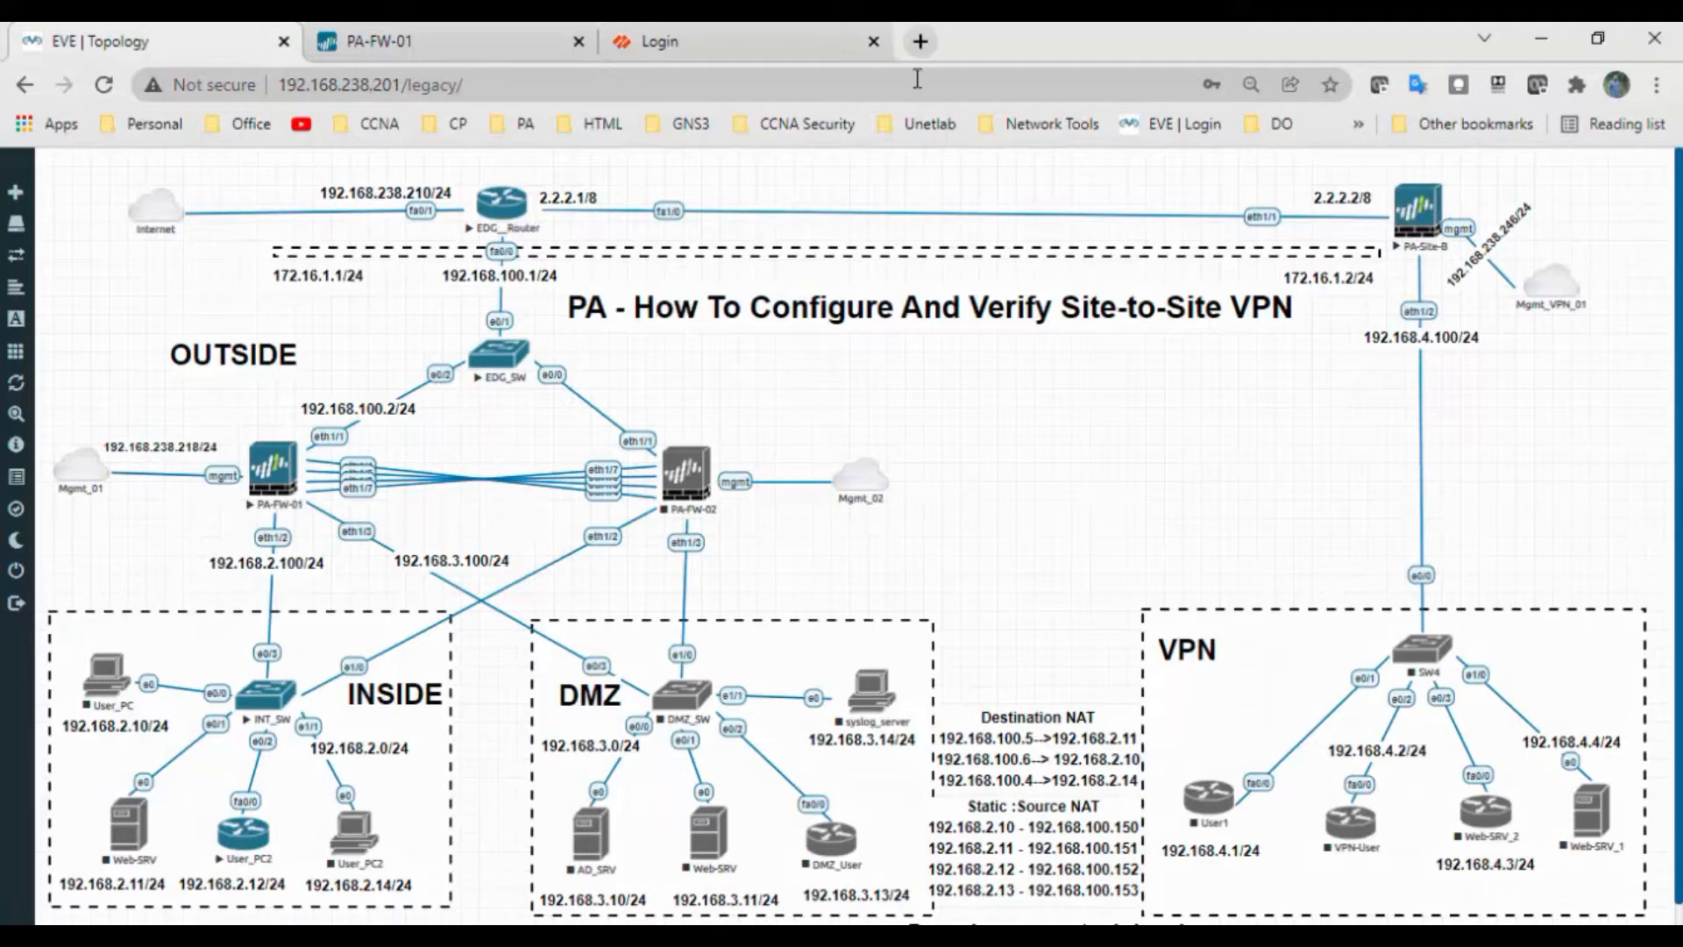
{"action": "left_click", "coordinate": [774, 48]}
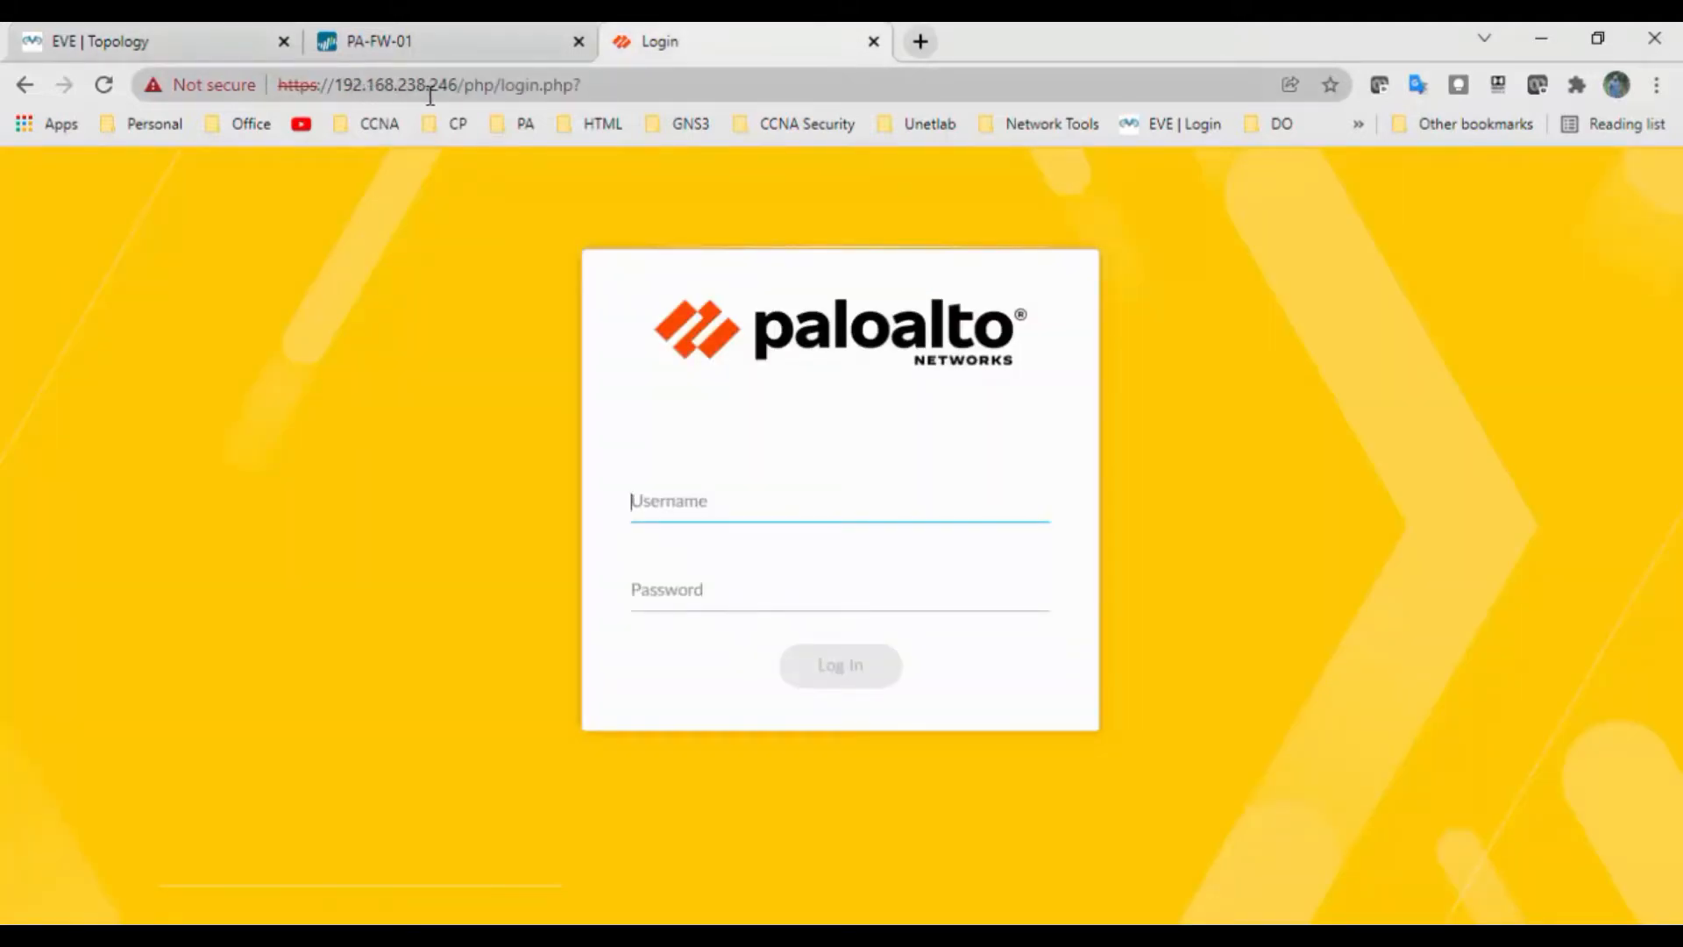
Log in to the Site-B firewall with the default administrator credentials
{"action": "type", "text": "admin"}
{"action": "key", "text": "Tab"}
{"action": "type", "text": "admin"}
{"action": "key", "text": "Return"}
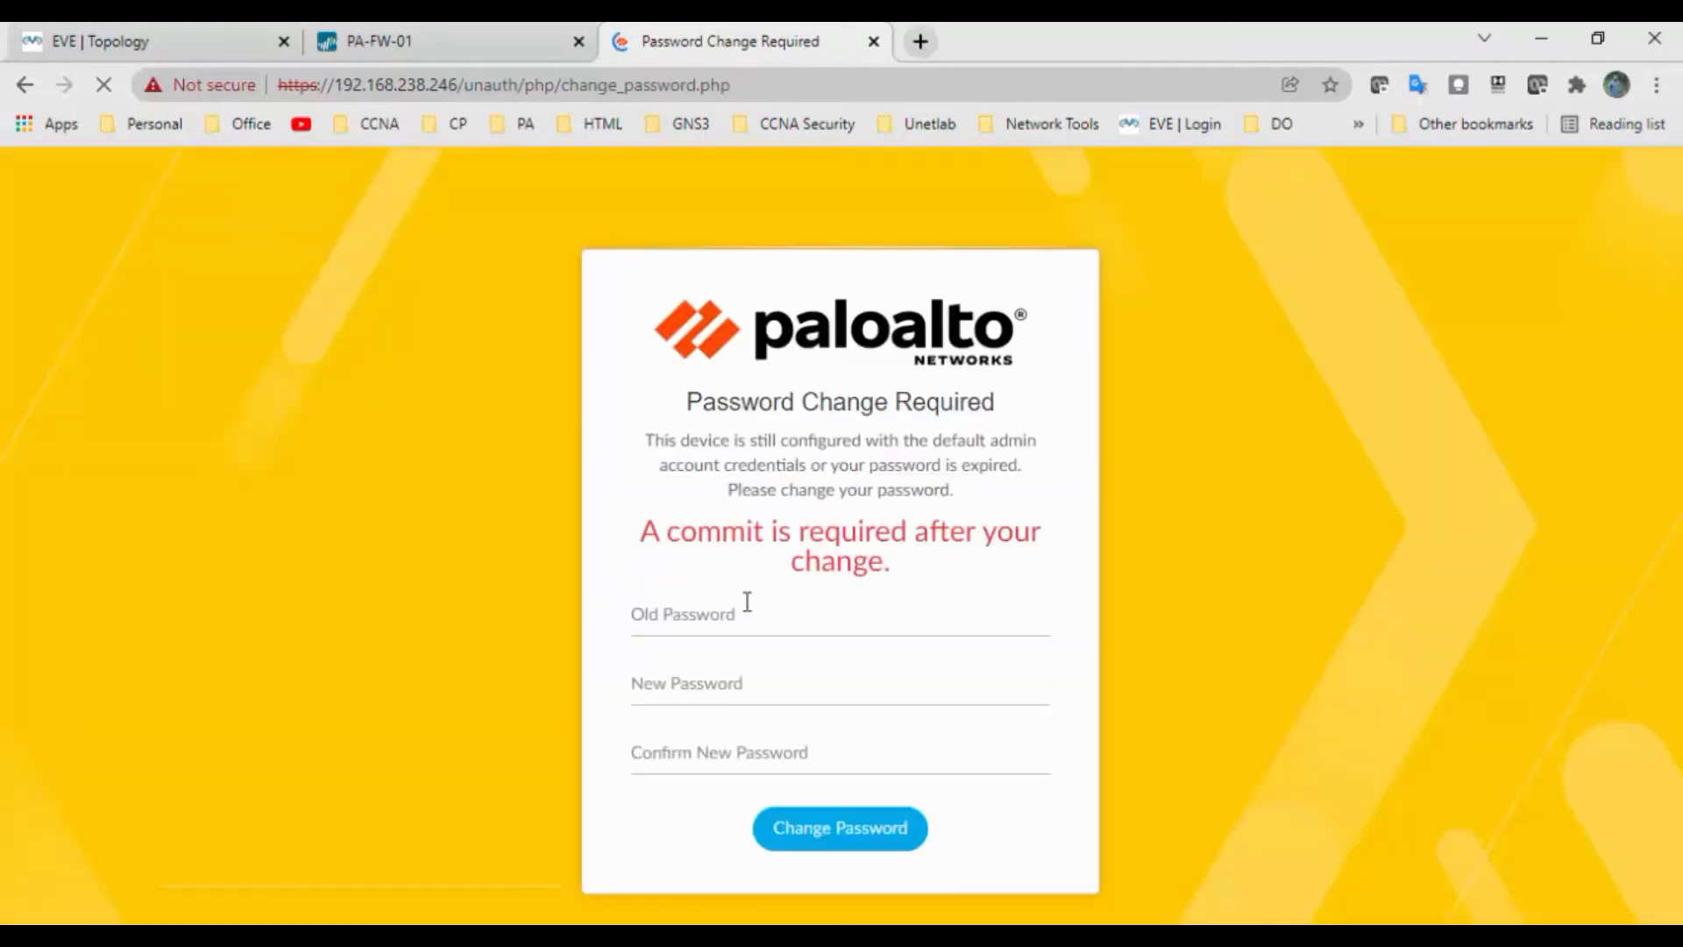
Replace the default admin password with a new password when prompted
{"action": "left_click", "coordinate": [743, 624]}
{"action": "type", "text": "ad"}
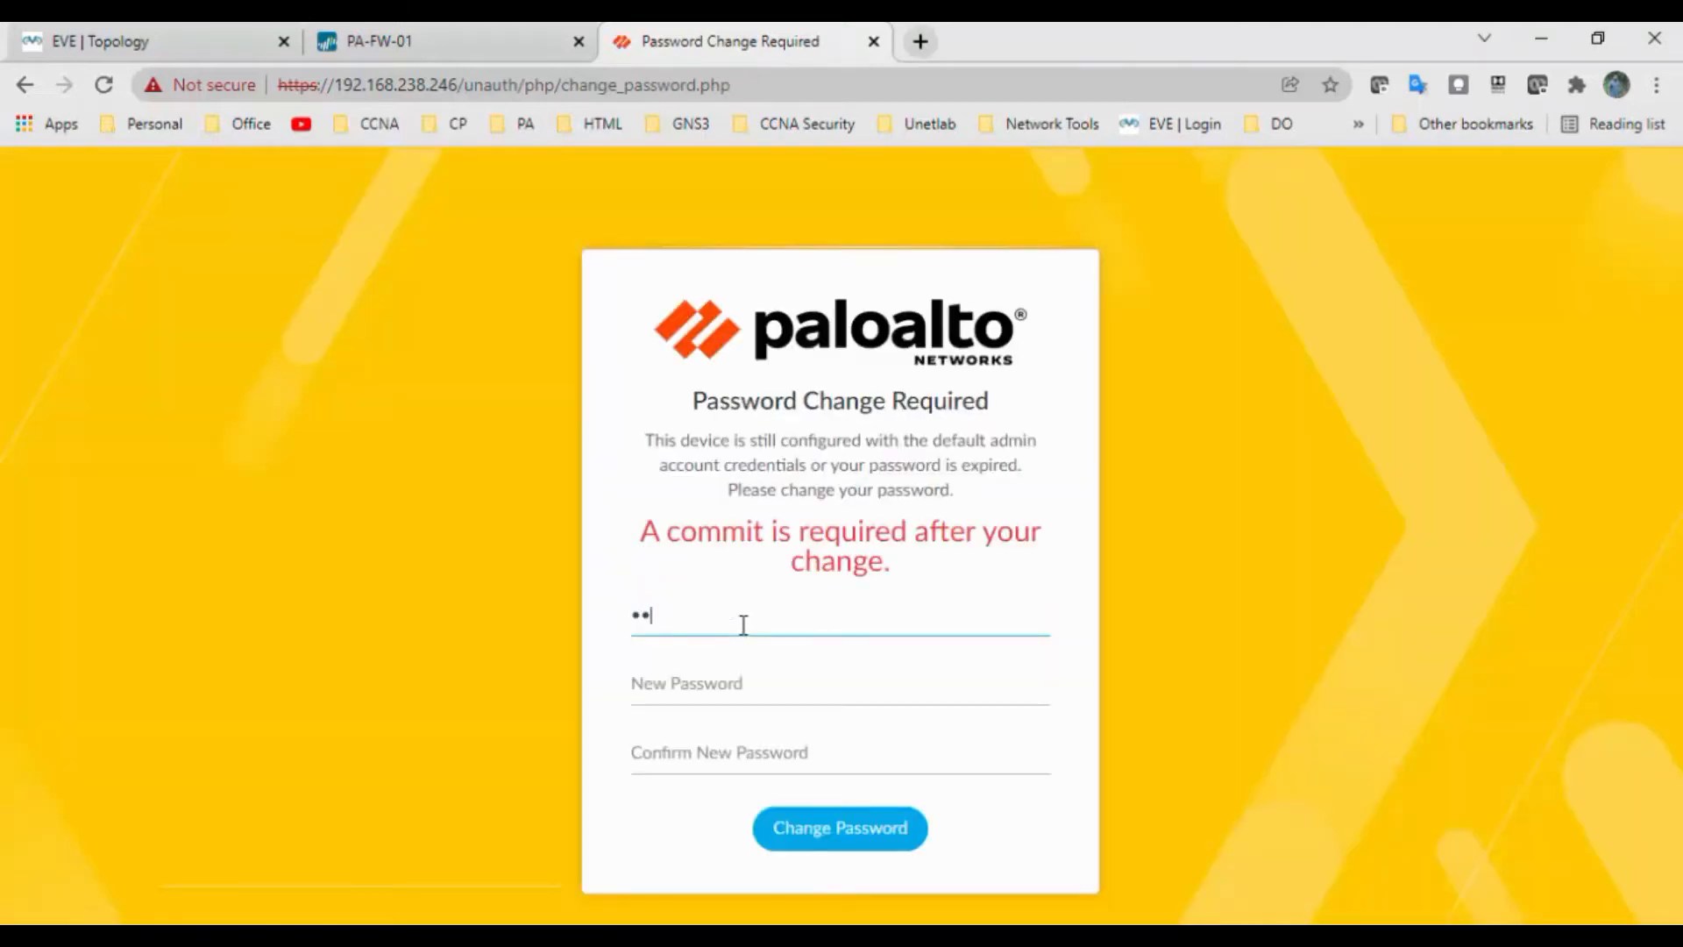
{"action": "type", "text": "min"}
{"action": "key", "text": "Tab"}
{"action": "type", "text": "Admin"}
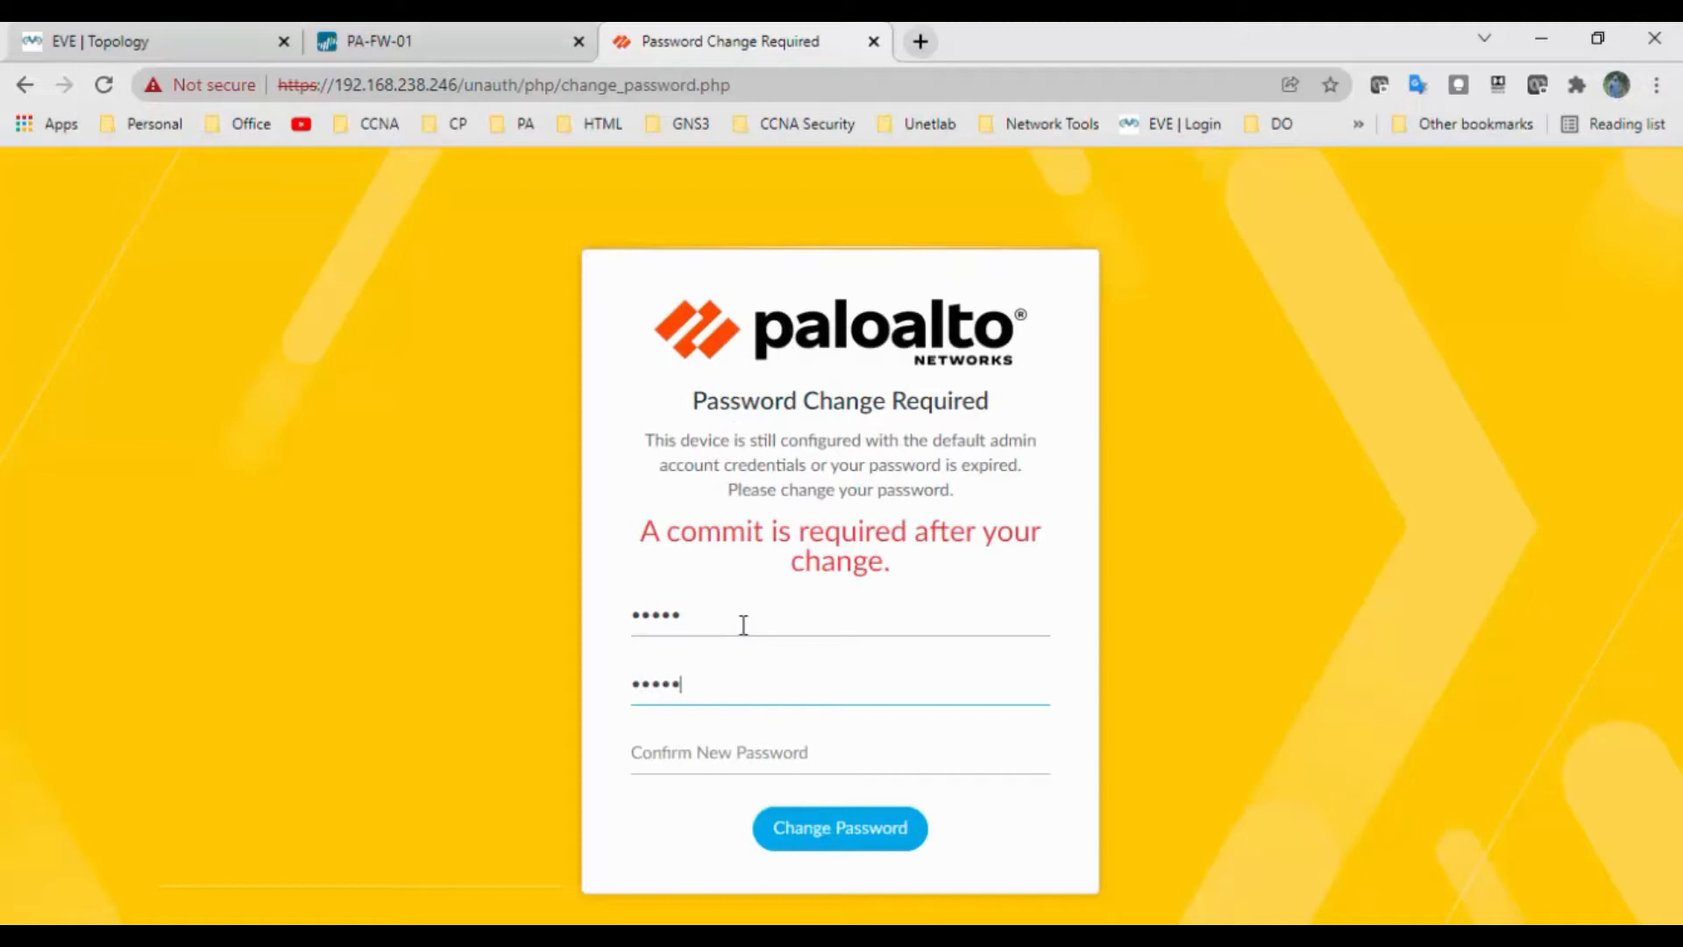
{"action": "type", "text": "@12345Admin@"}
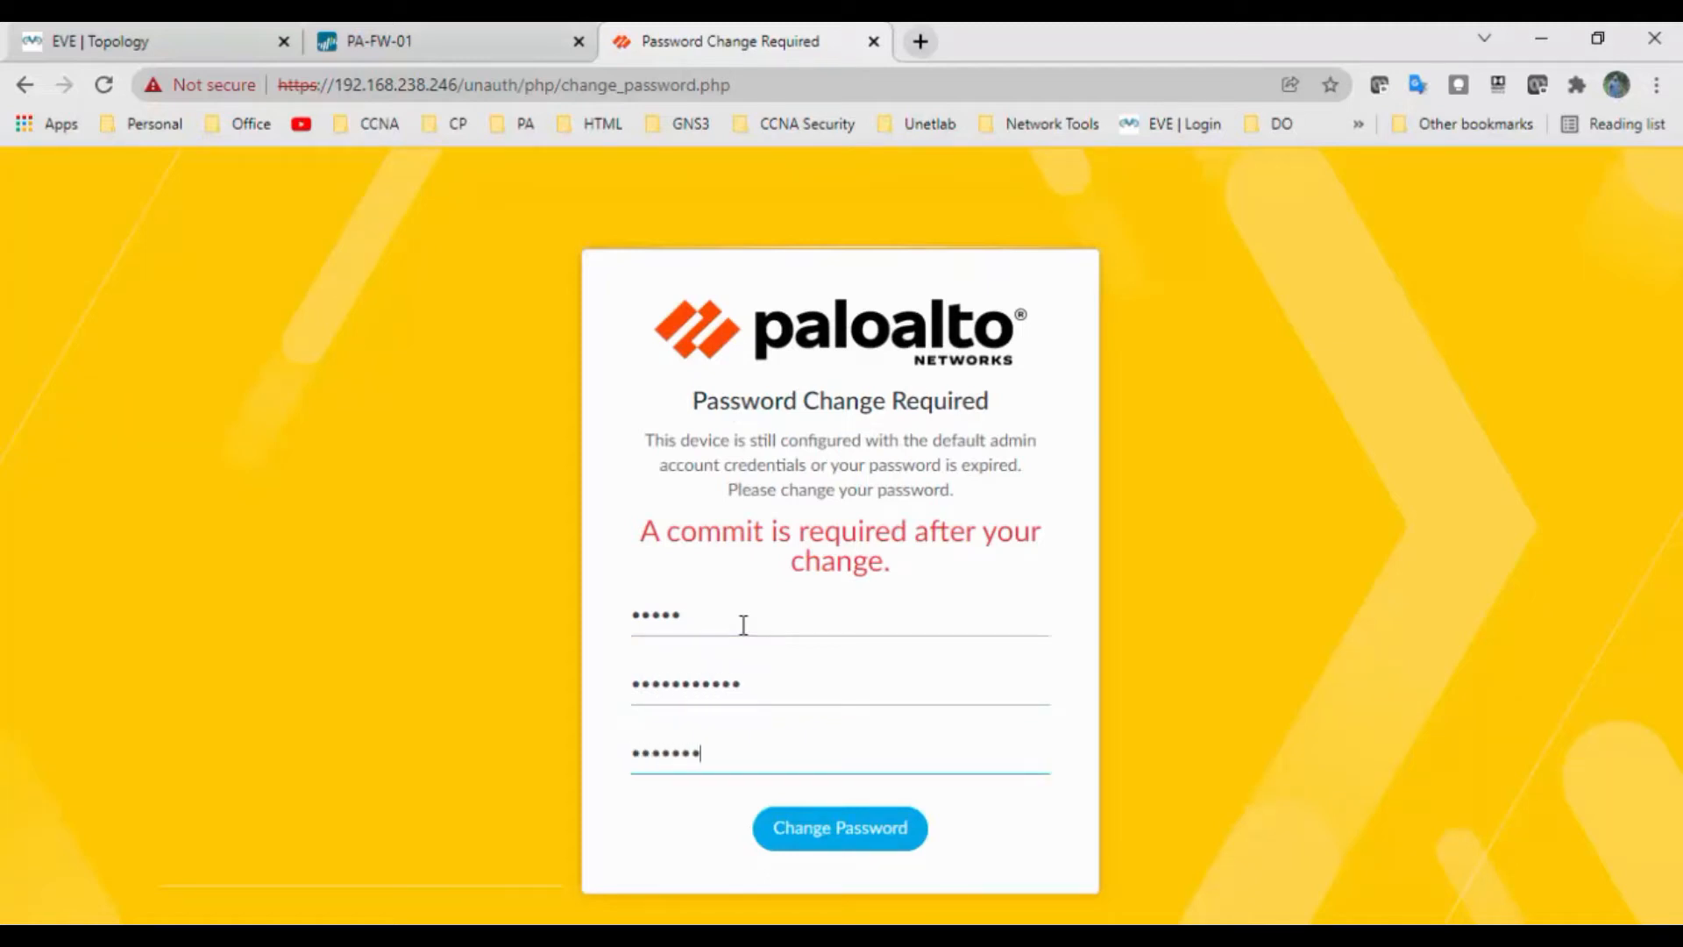
{"action": "left_click", "coordinate": [880, 844]}
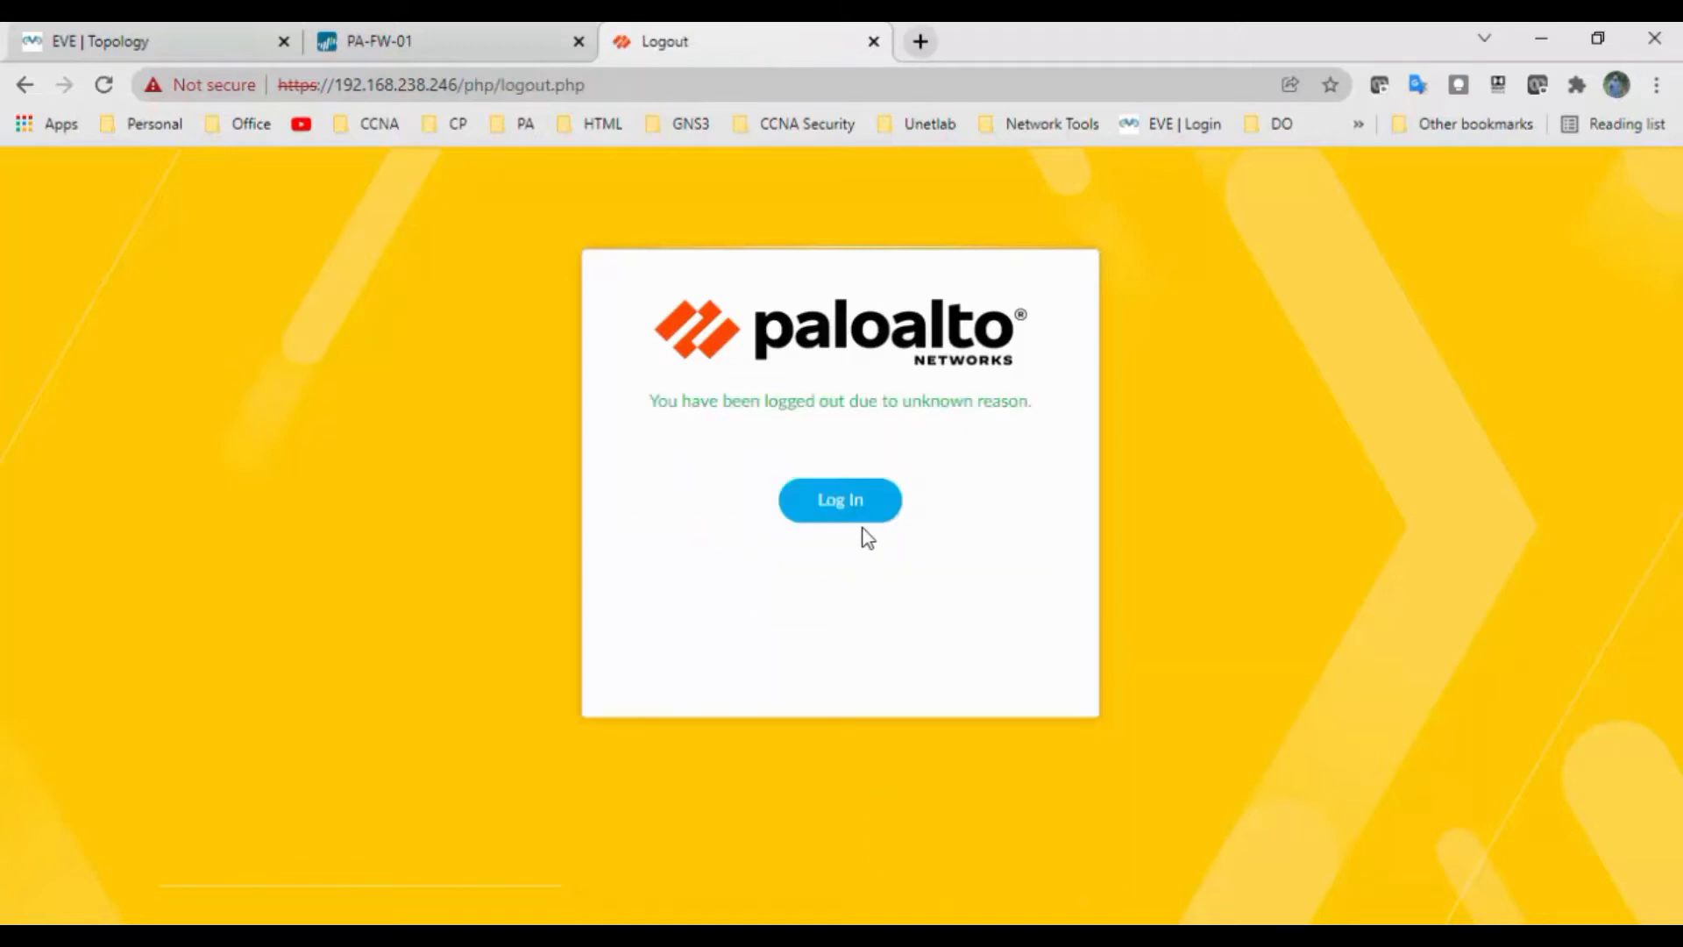
Log back in as admin using the new password
{"action": "left_click", "coordinate": [859, 515]}
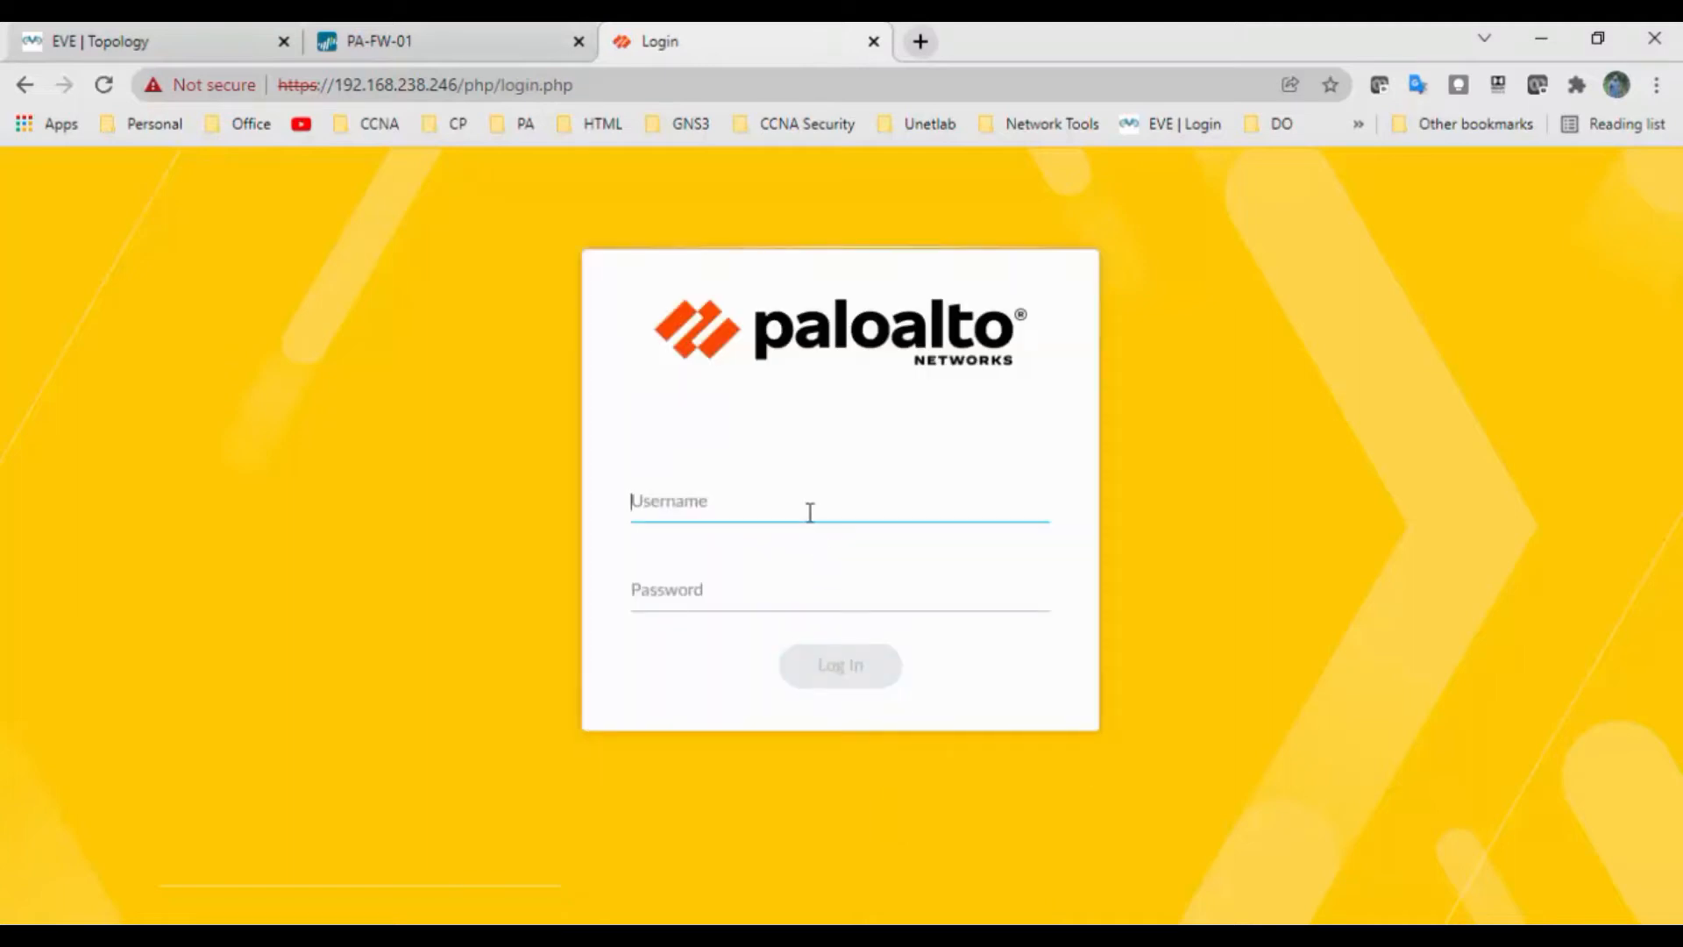
{"action": "type", "text": "admin"}
{"action": "key", "text": "Tab"}
{"action": "type", "text": "••••••"}
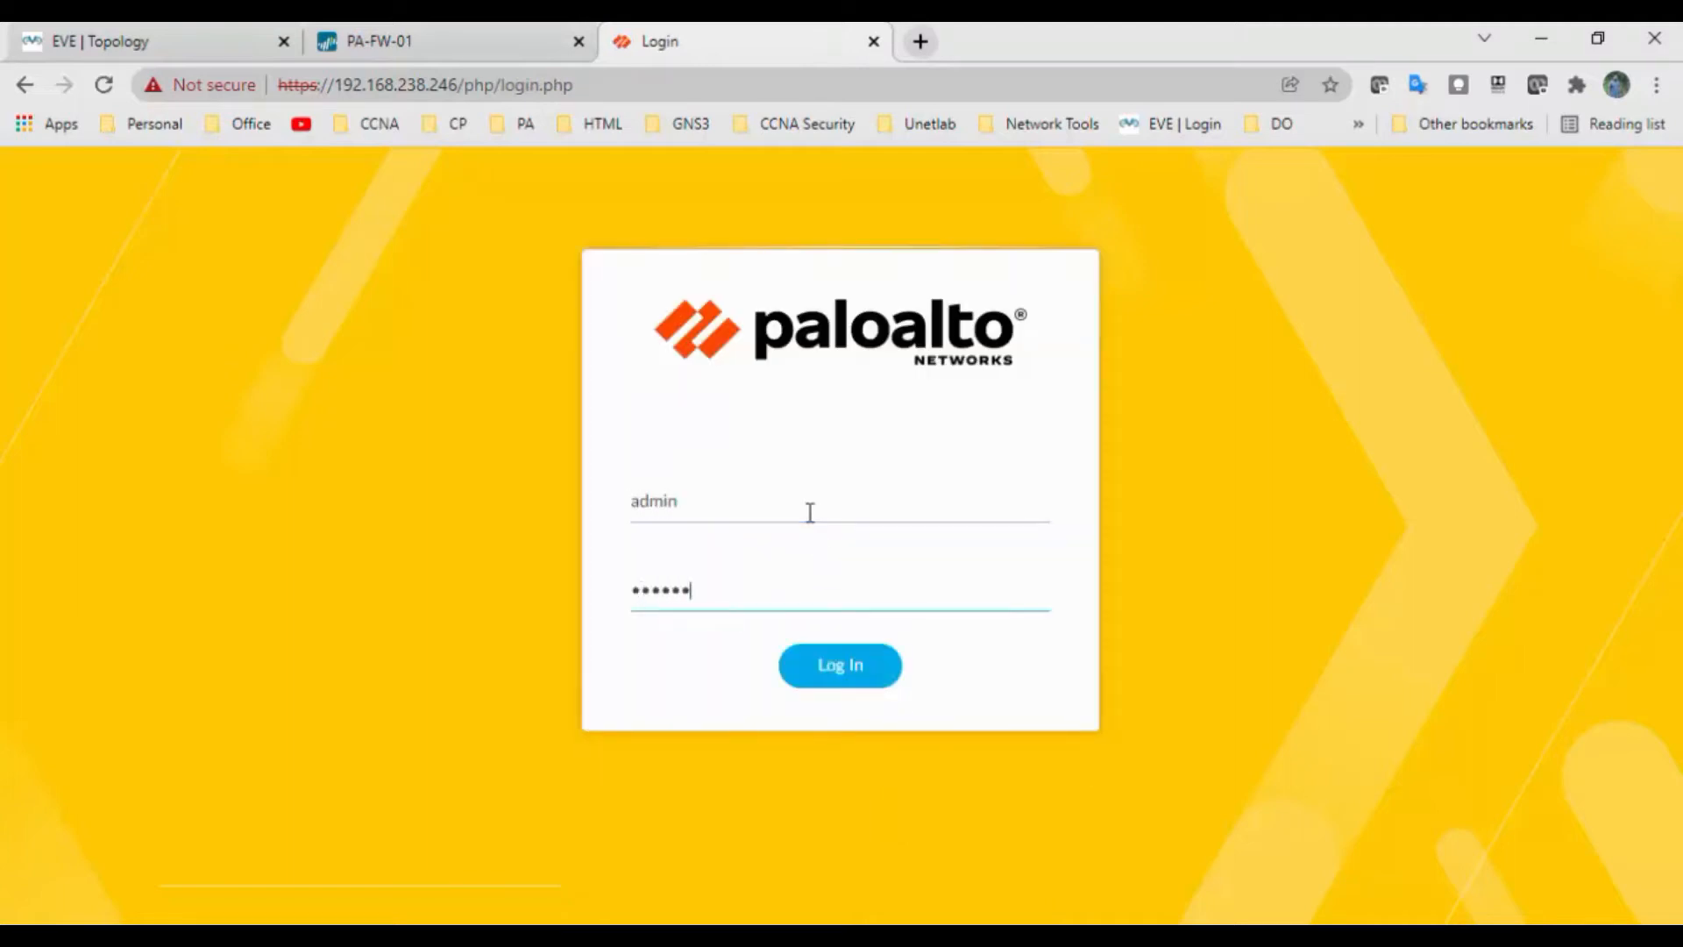
{"action": "key", "text": "Return"}
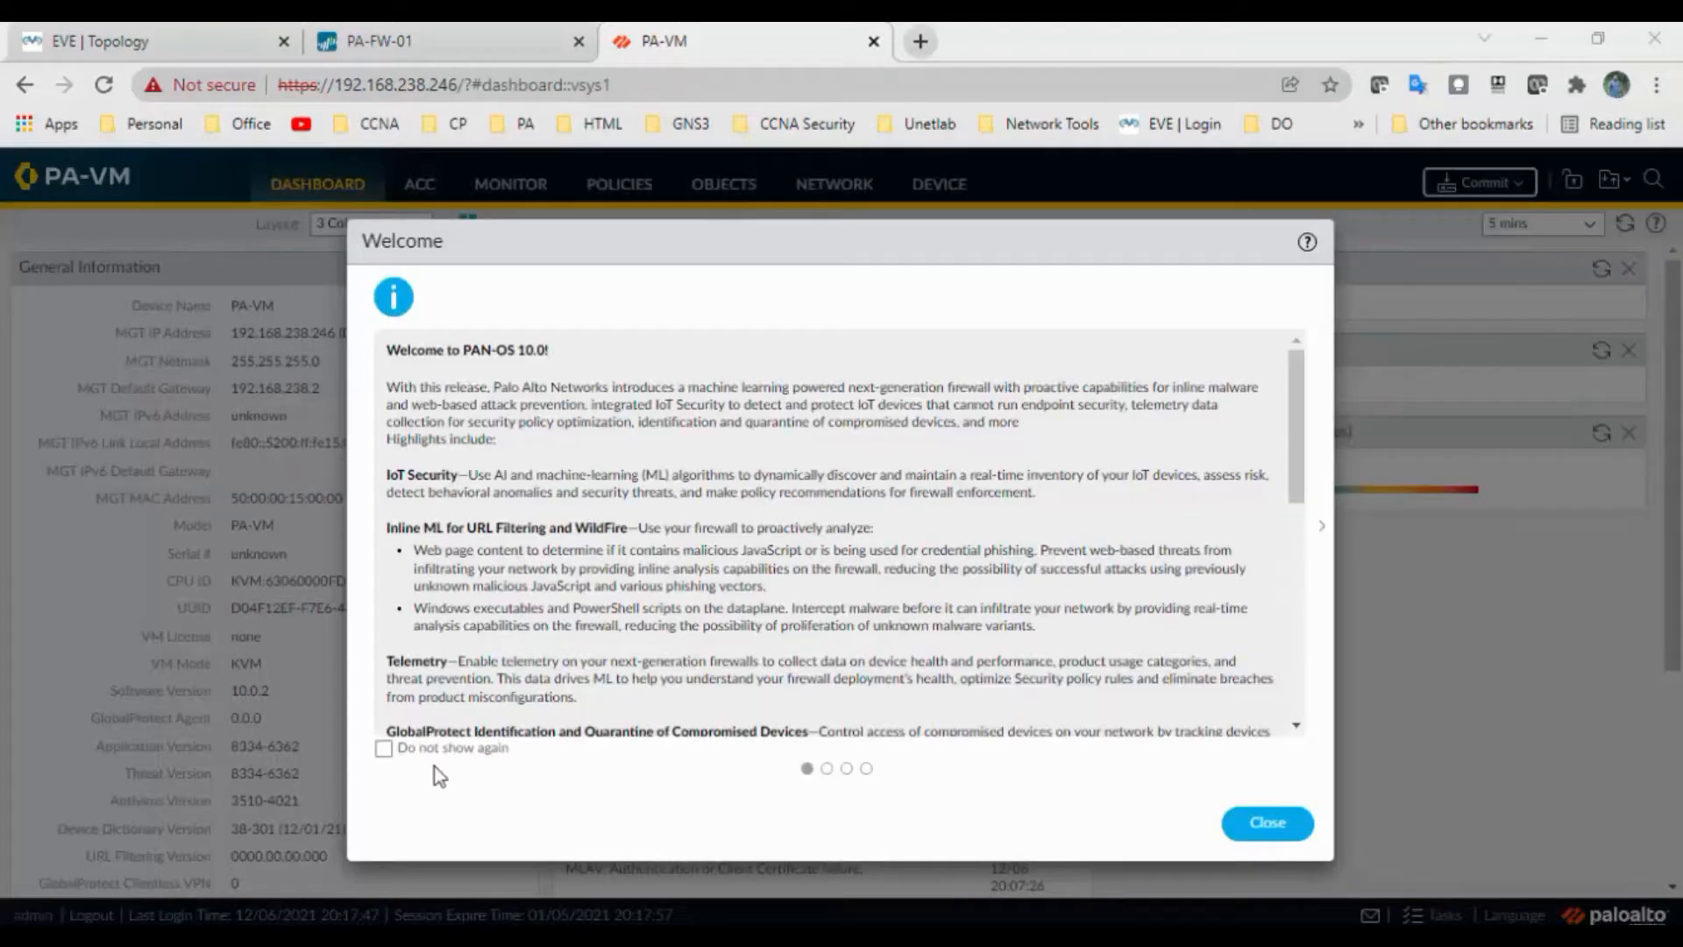
Dismiss the welcome and telemetry dialogs and go to Network > Interface Mgmt
{"action": "left_click", "coordinate": [1289, 825]}
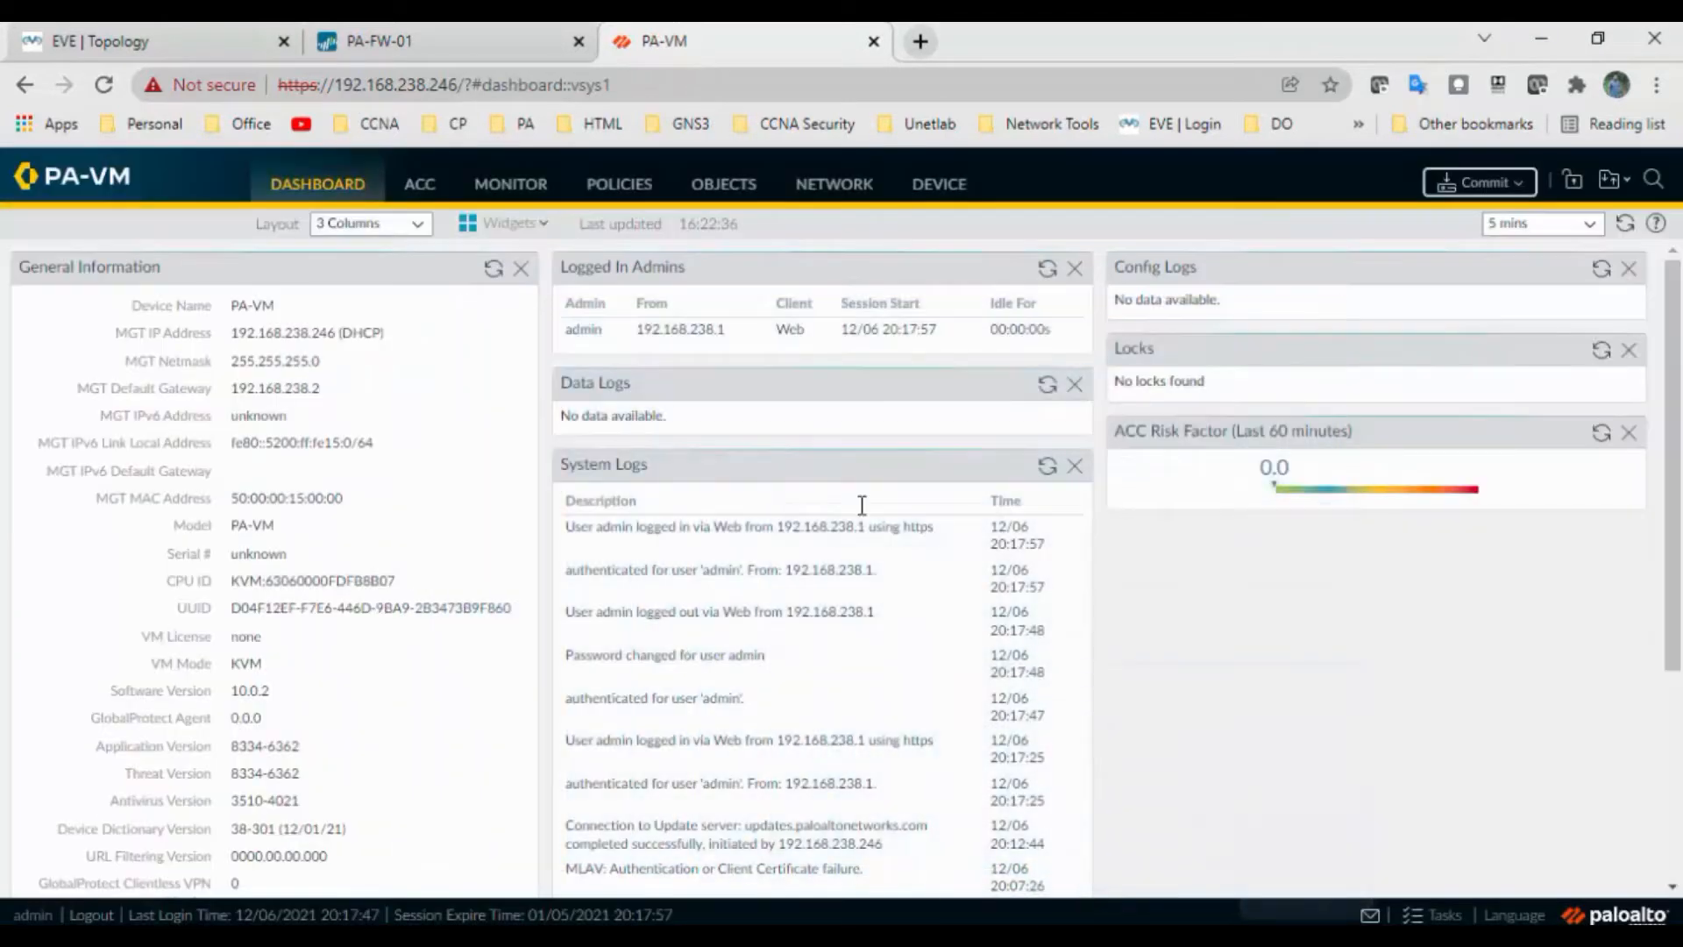
{"action": "left_click", "coordinate": [1061, 671]}
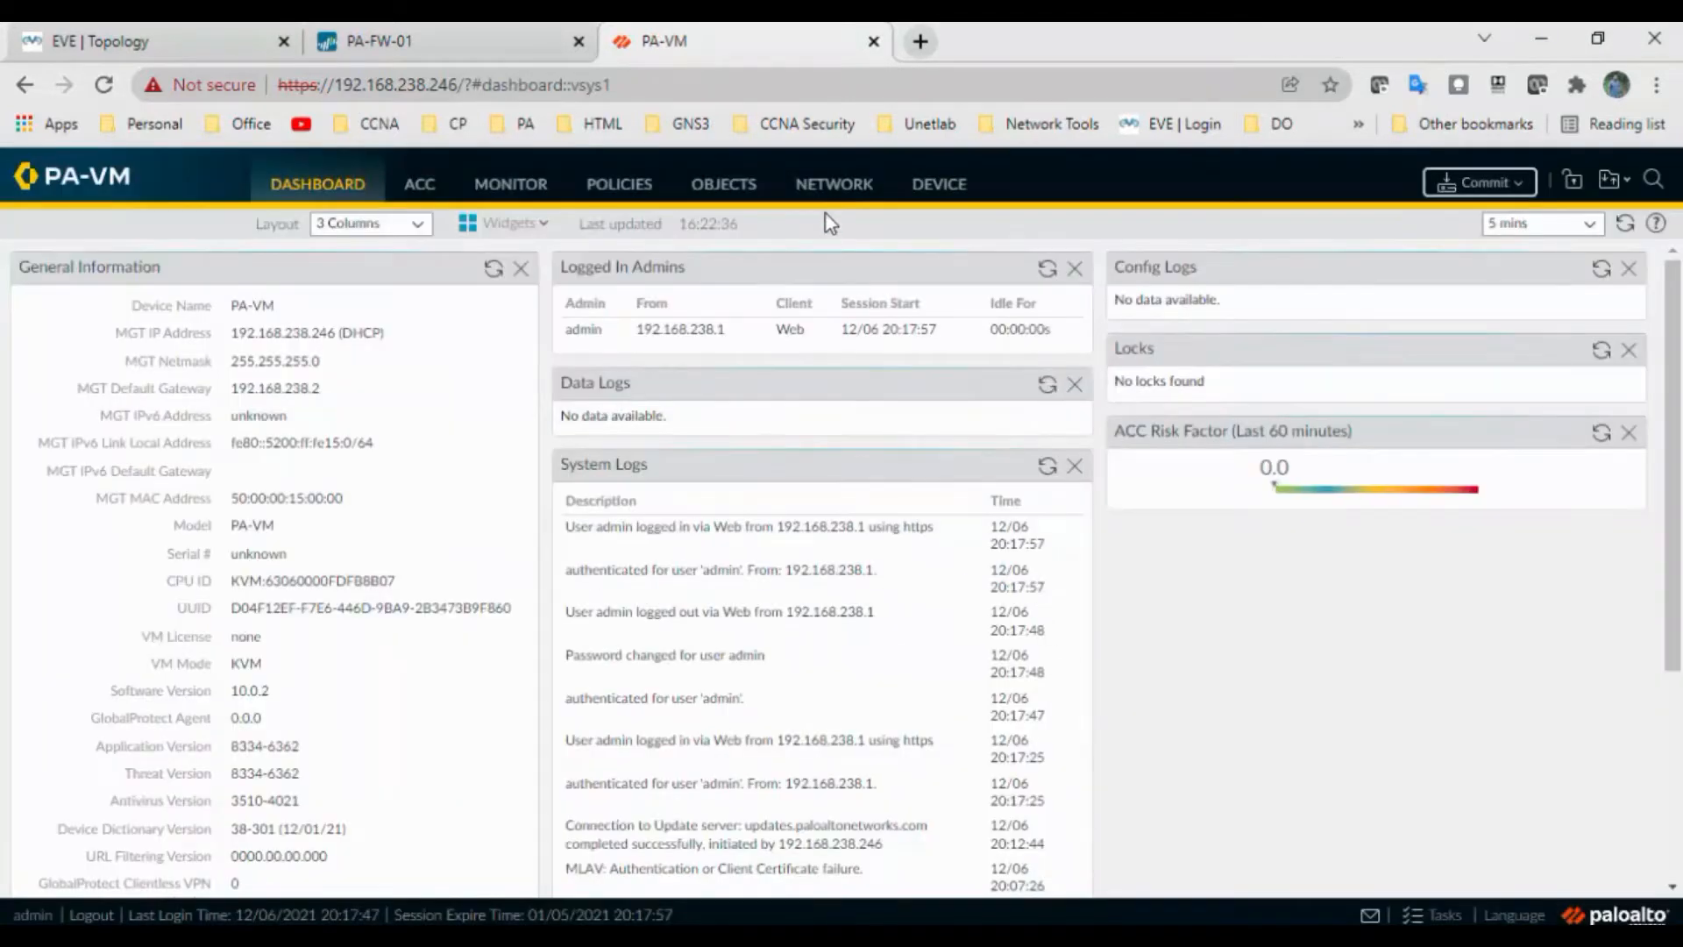
{"action": "left_click", "coordinate": [834, 186]}
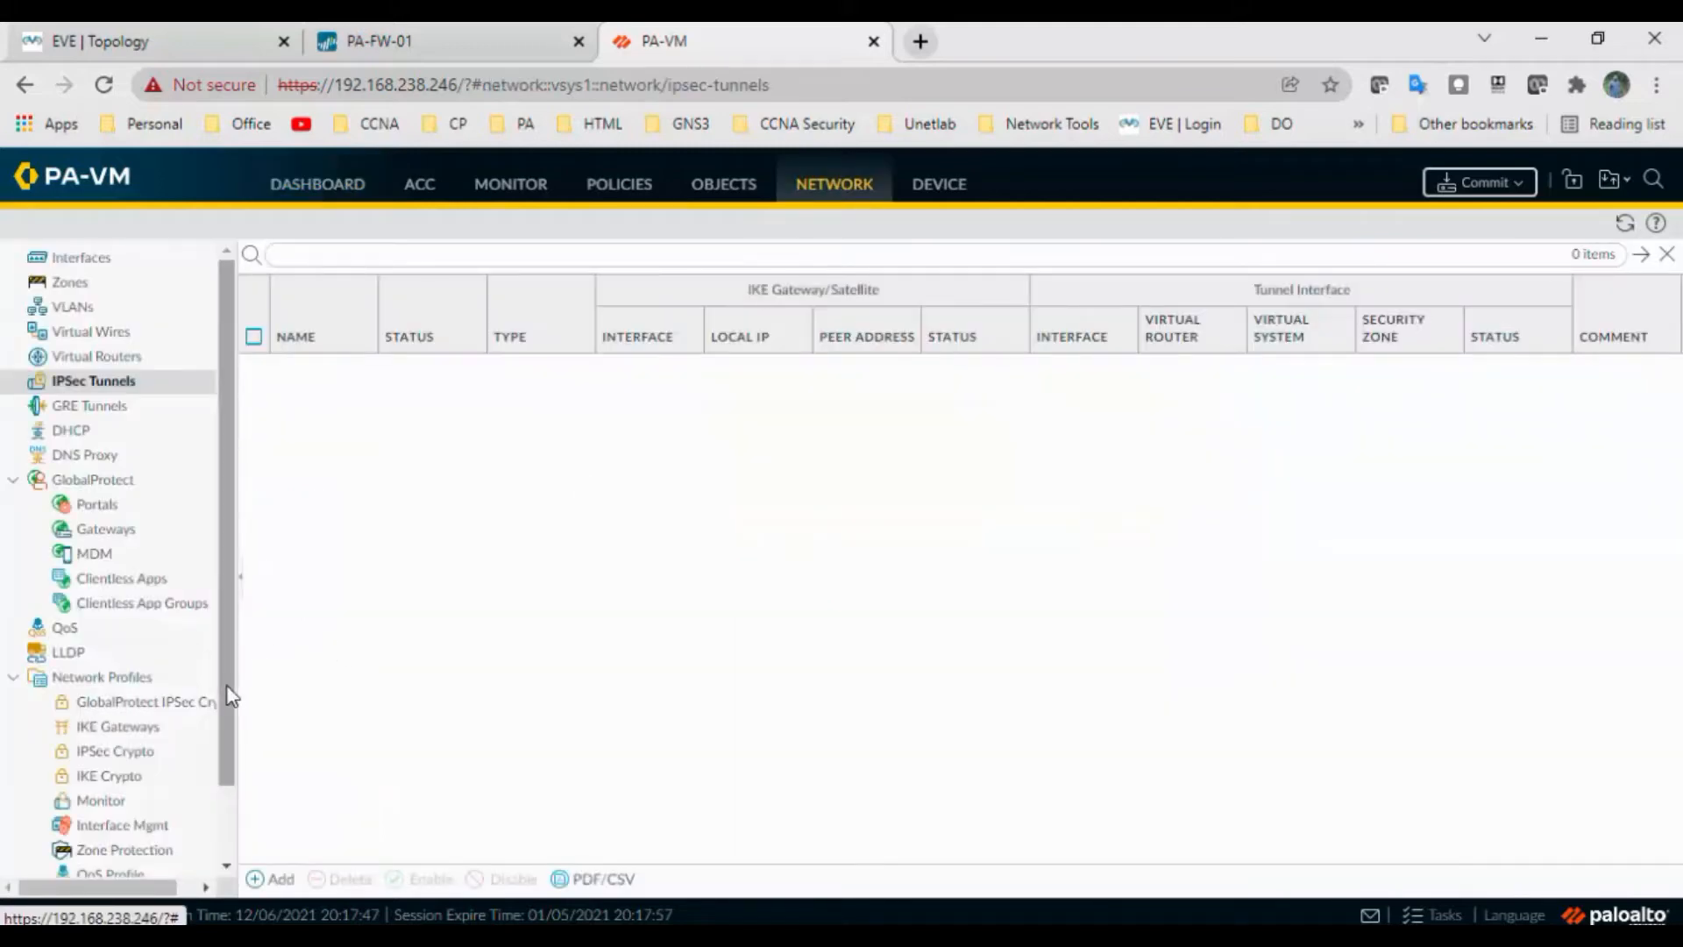
{"action": "scroll", "coordinate": [229, 697], "scroll_direction": "down", "scroll_amount": 1}
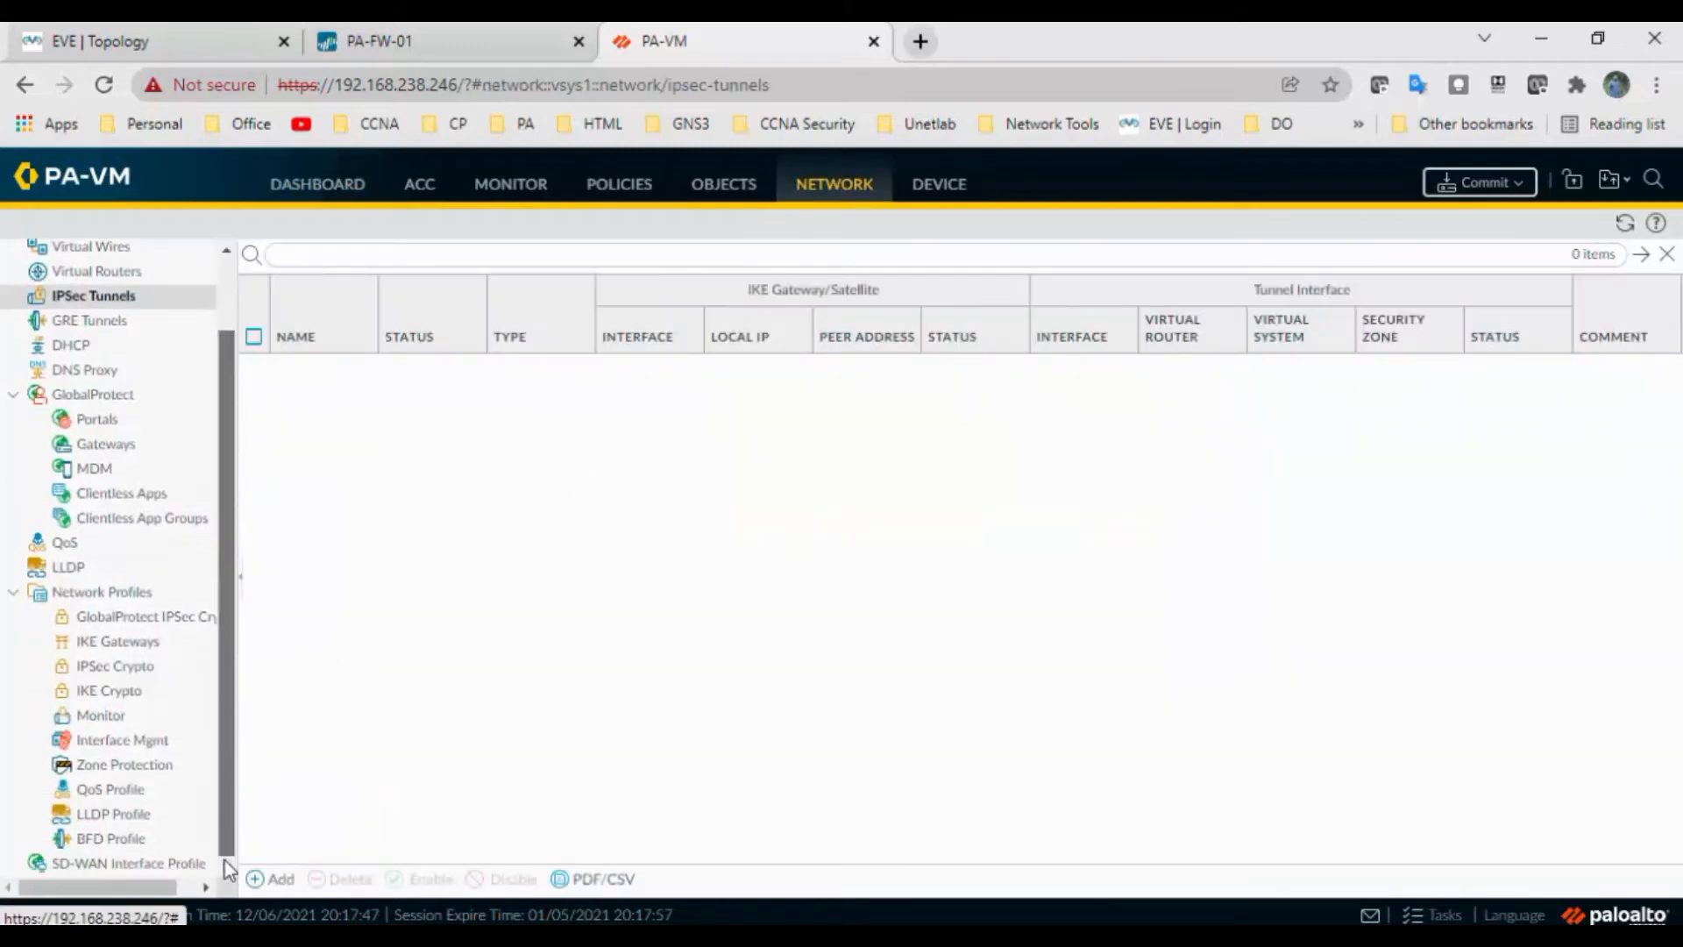
{"action": "left_click", "coordinate": [131, 742]}
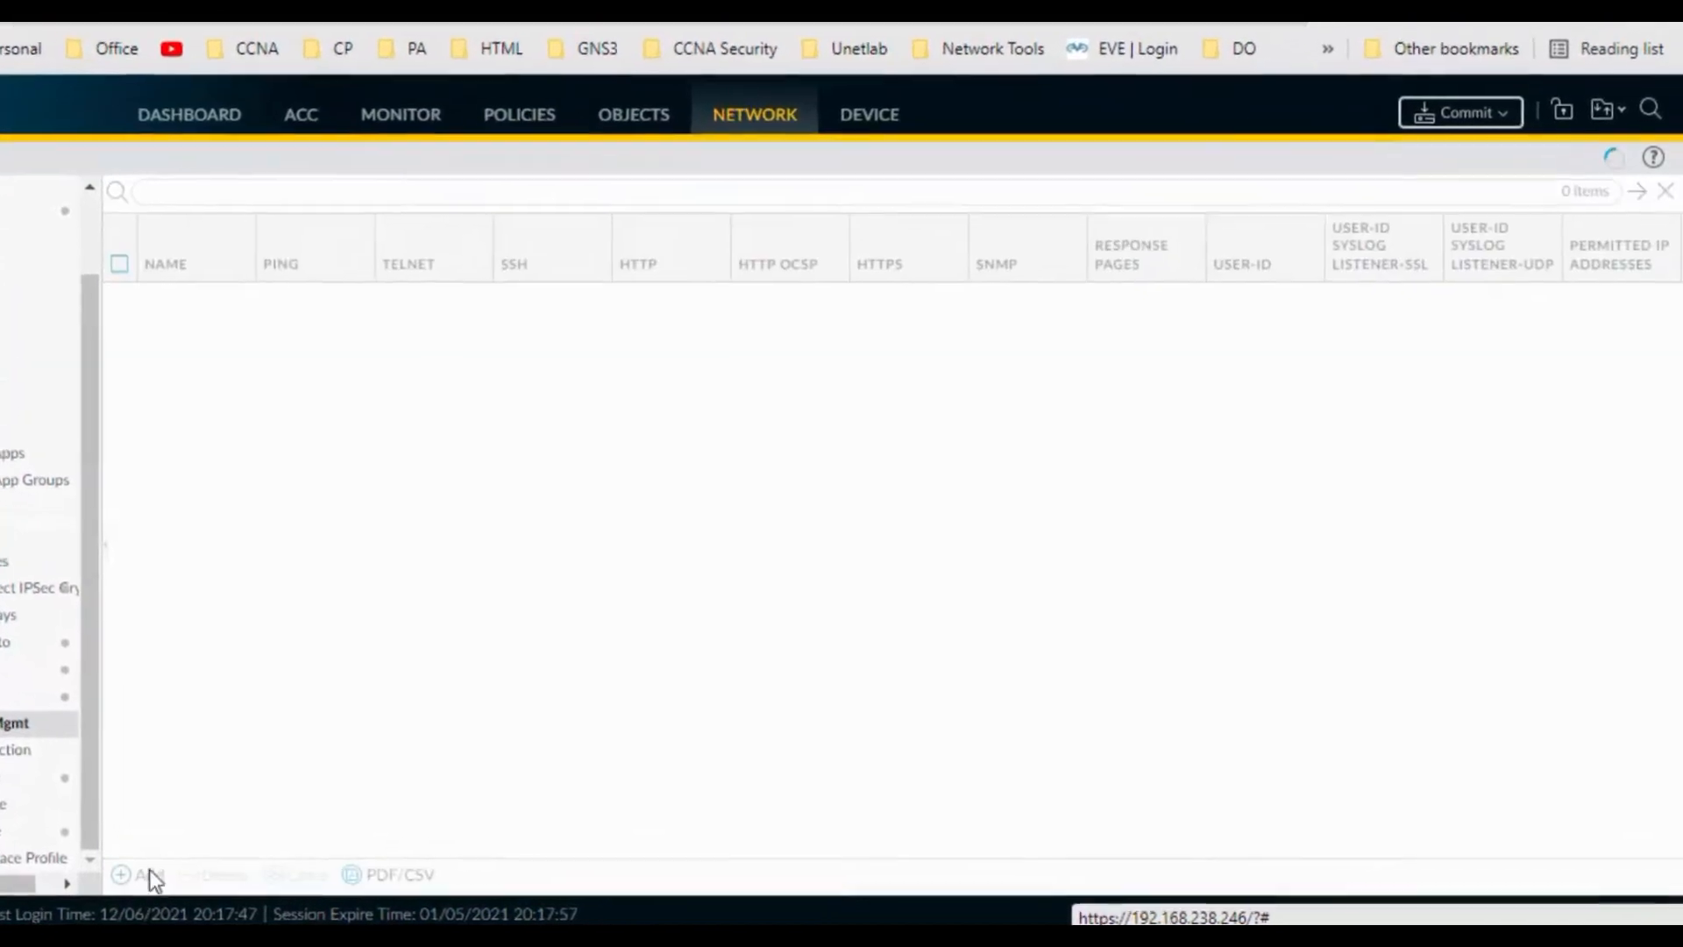
Create interface management profile PING with only Ping allowed
{"action": "left_click", "coordinate": [145, 873]}
{"action": "type", "text": "Pi"}
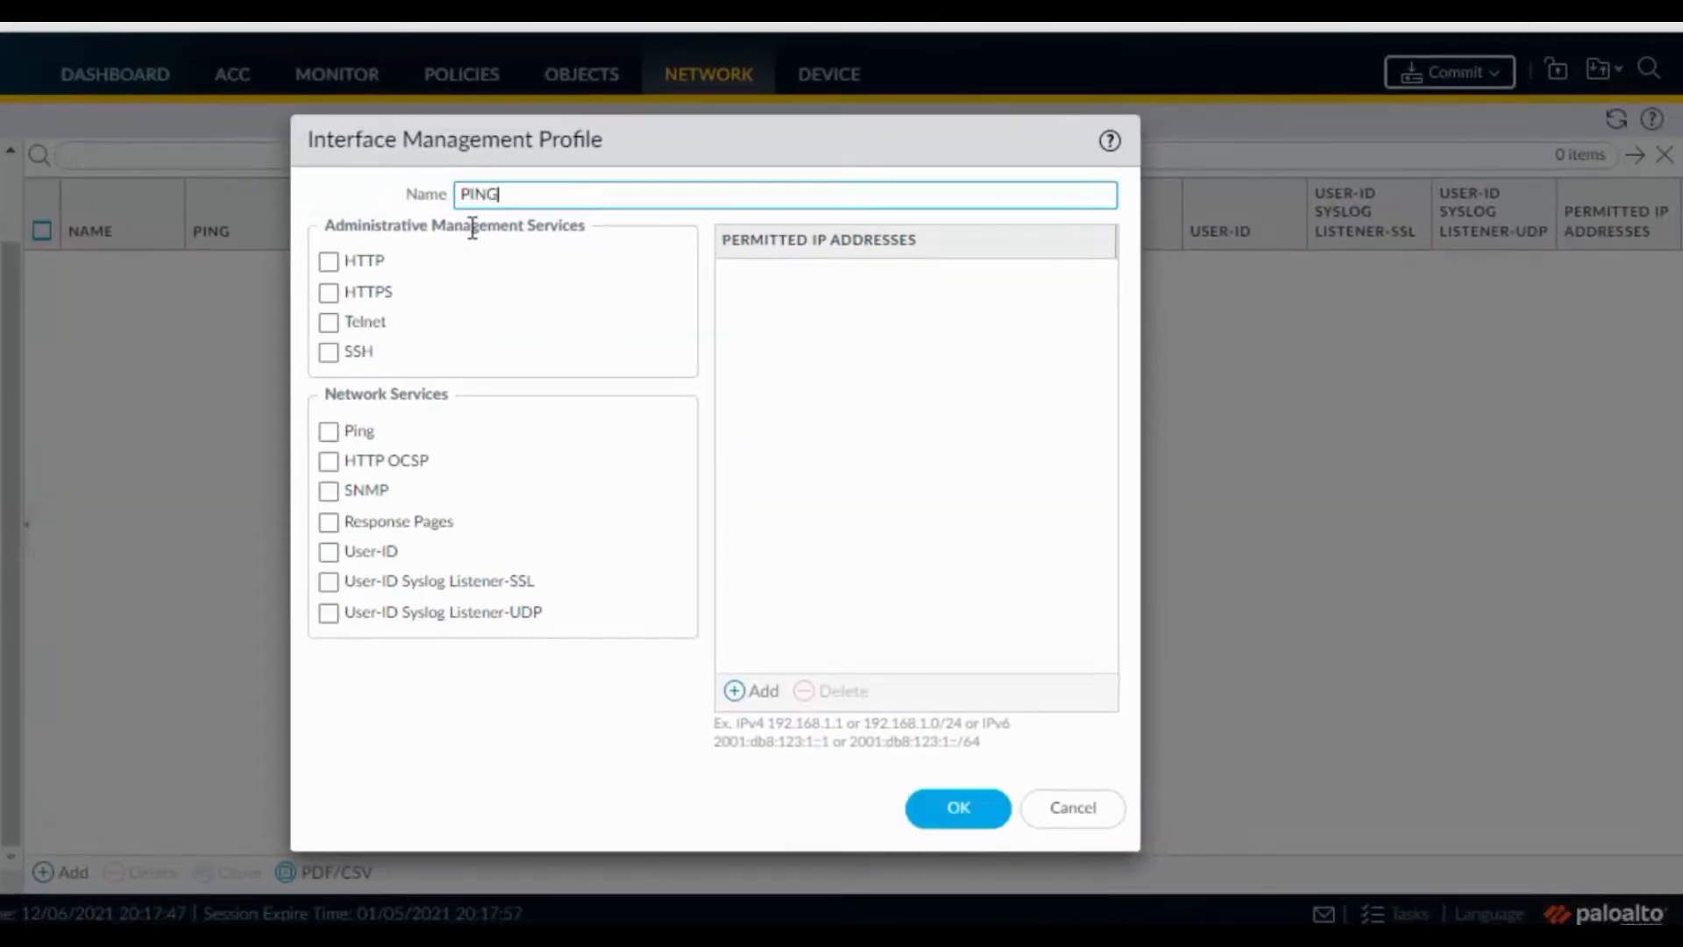
{"action": "left_click", "coordinate": [365, 430]}
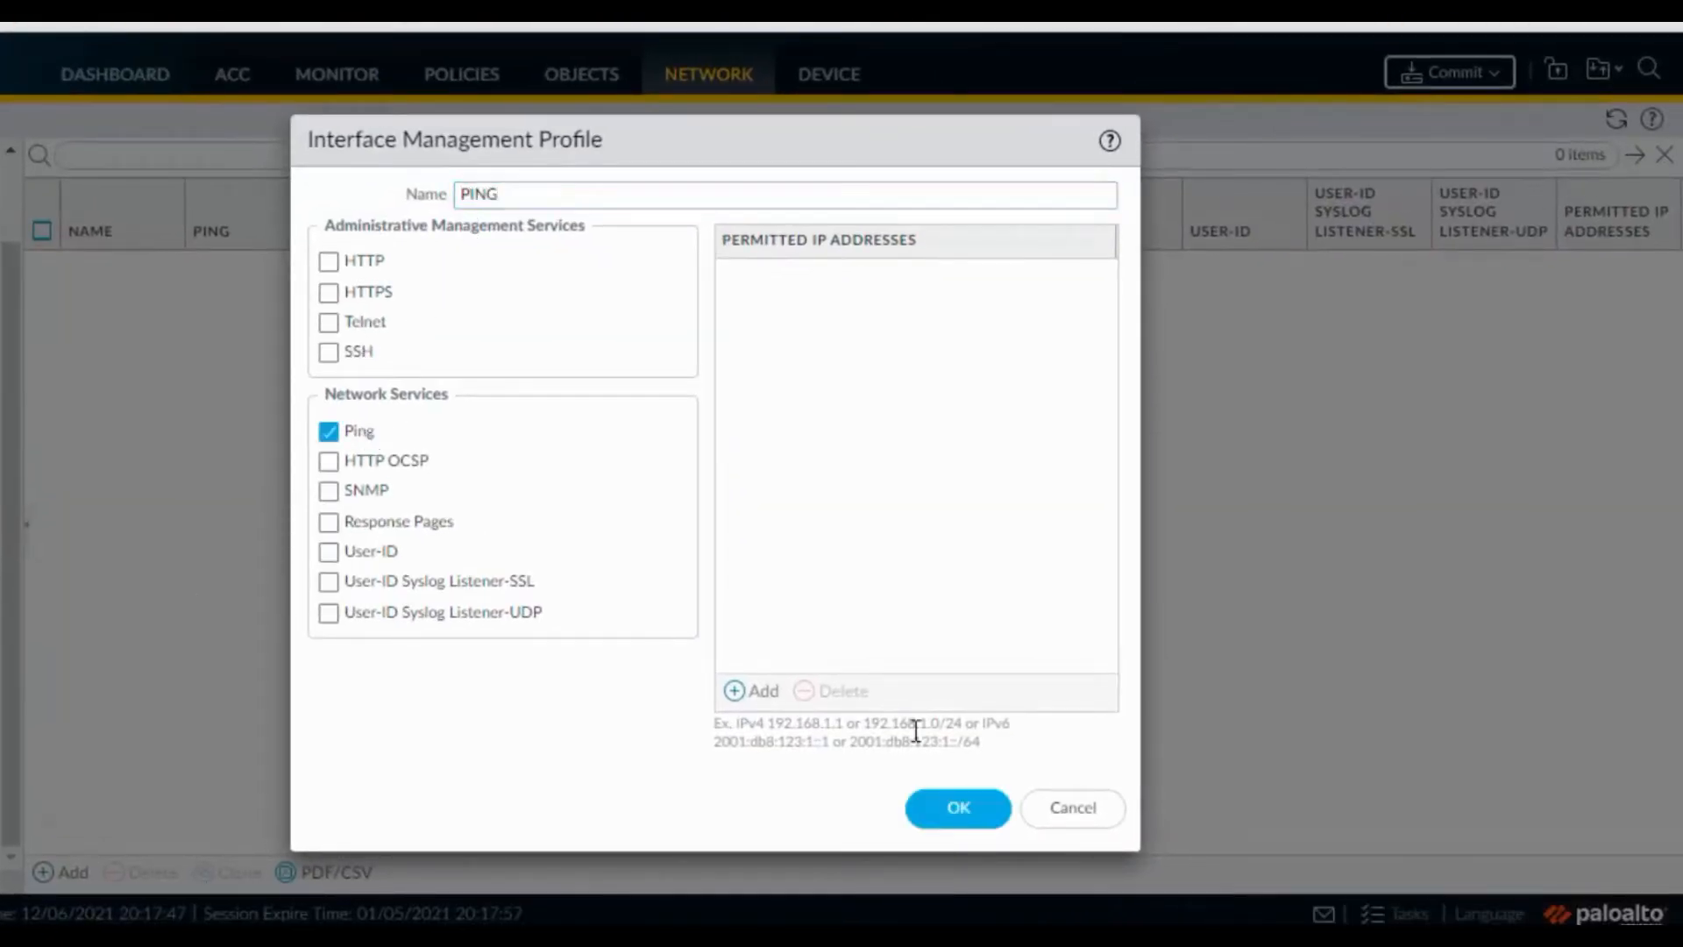
{"action": "left_click", "coordinate": [960, 811]}
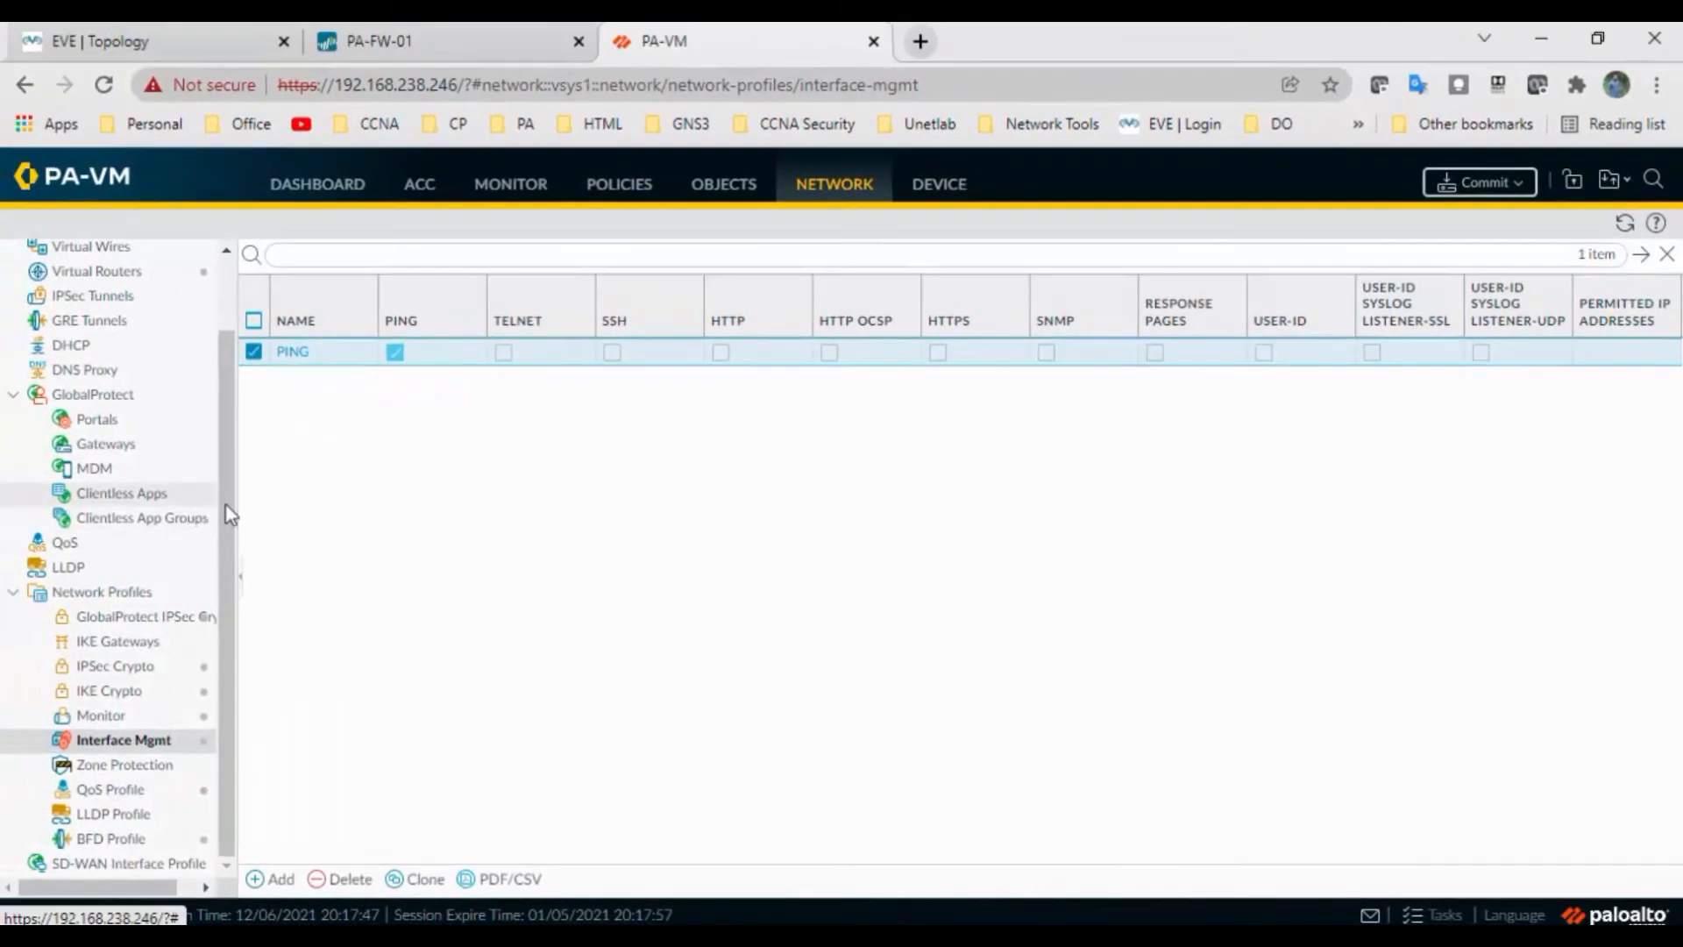
{"action": "scroll", "coordinate": [227, 505], "scroll_direction": "up", "scroll_amount": 2}
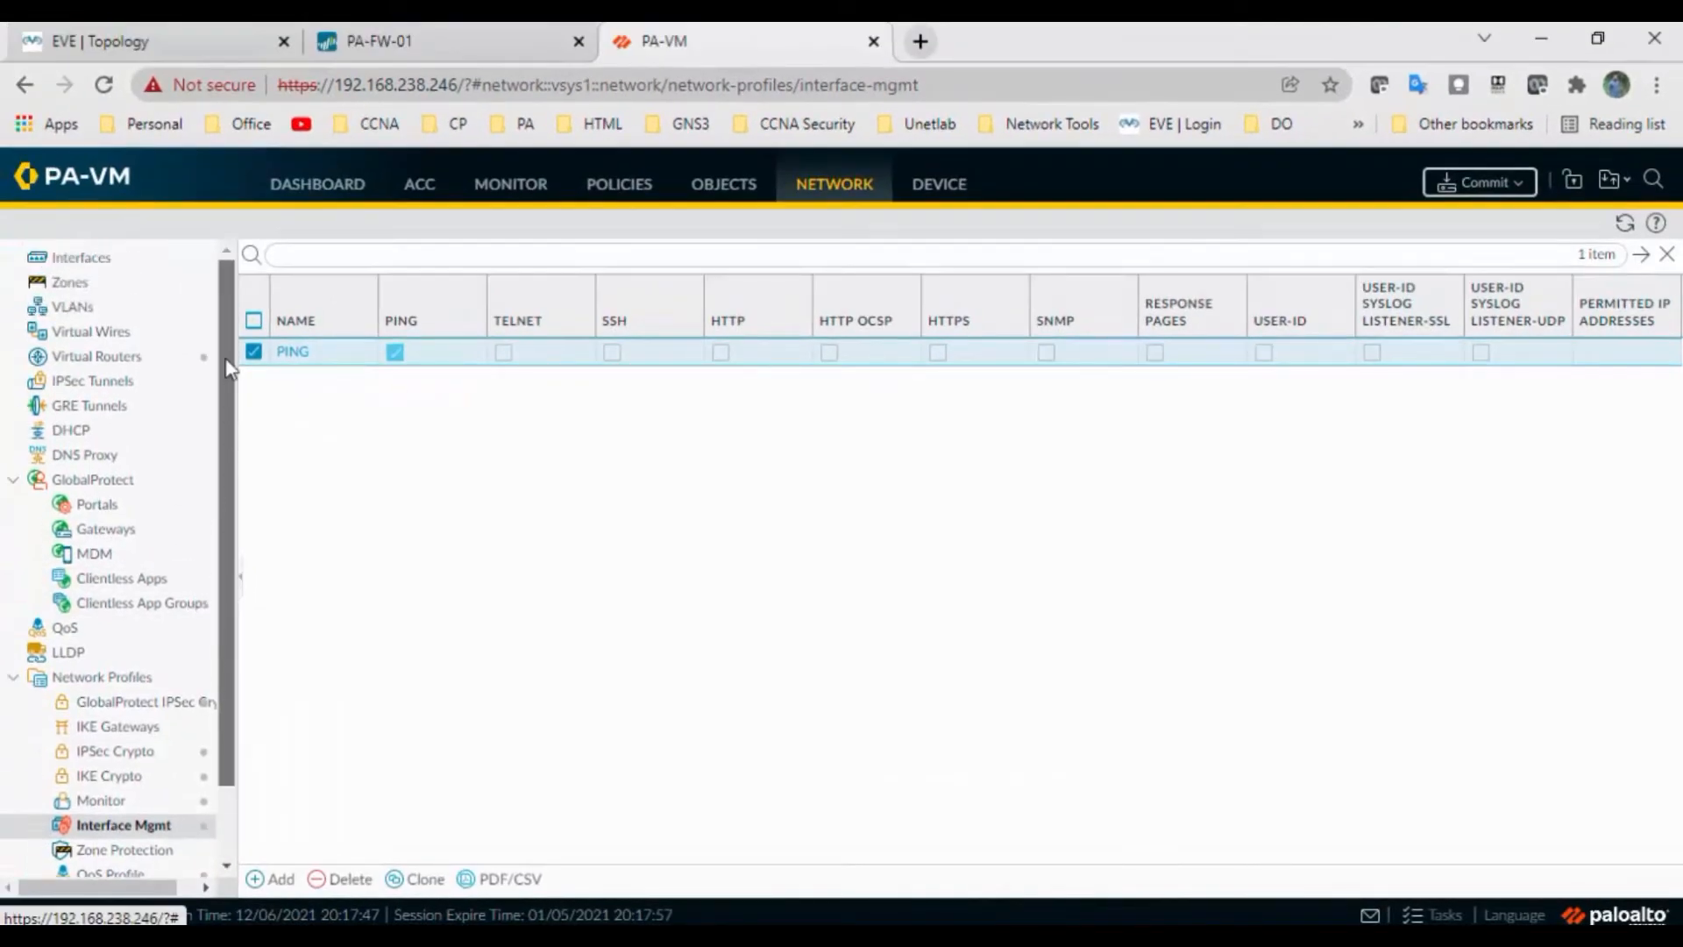
Create Layer3 zones named Inside and Outside
{"action": "left_click", "coordinate": [113, 286]}
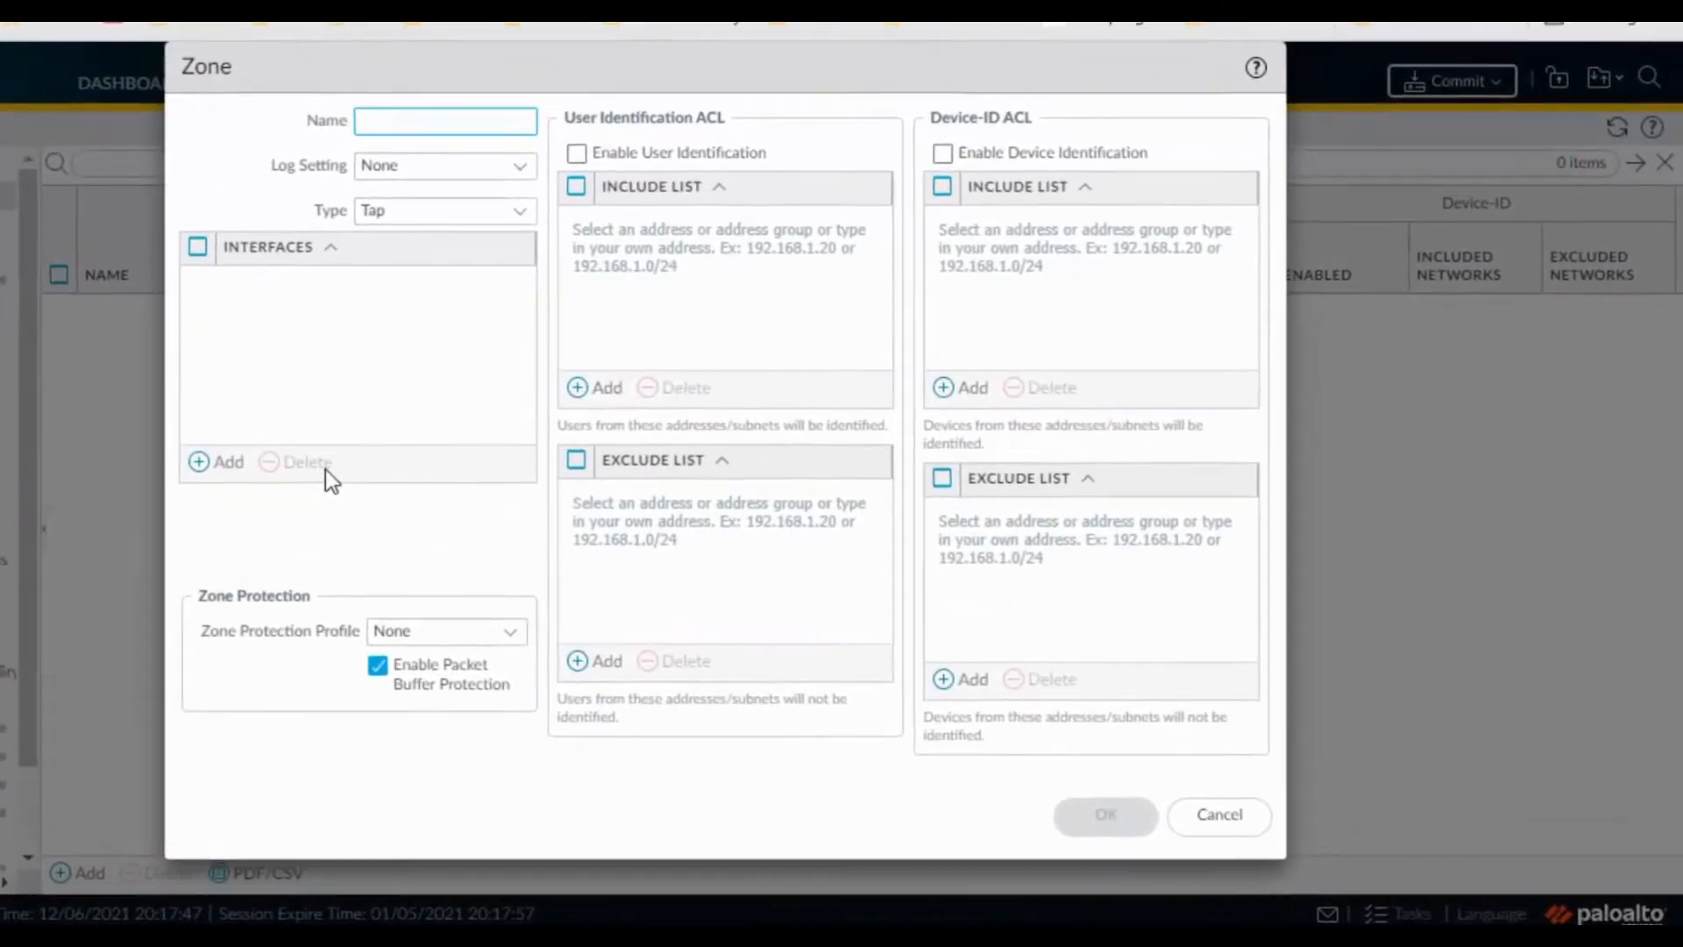
{"action": "type", "text": "Inside"}
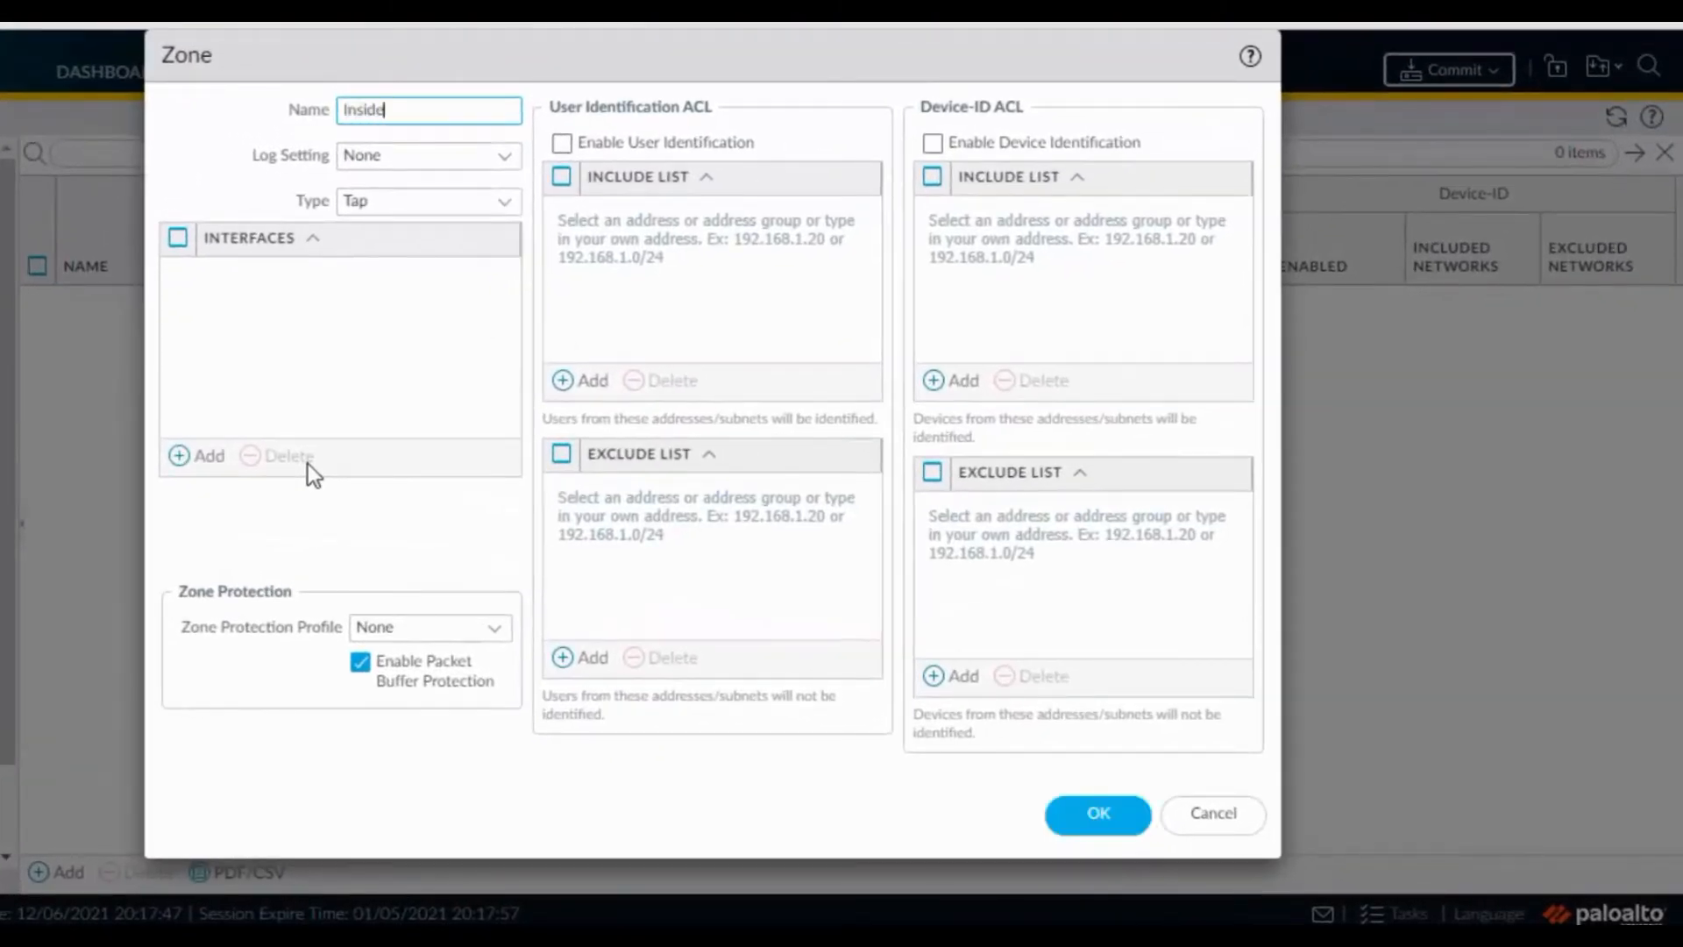
{"action": "left_click", "coordinate": [505, 203]}
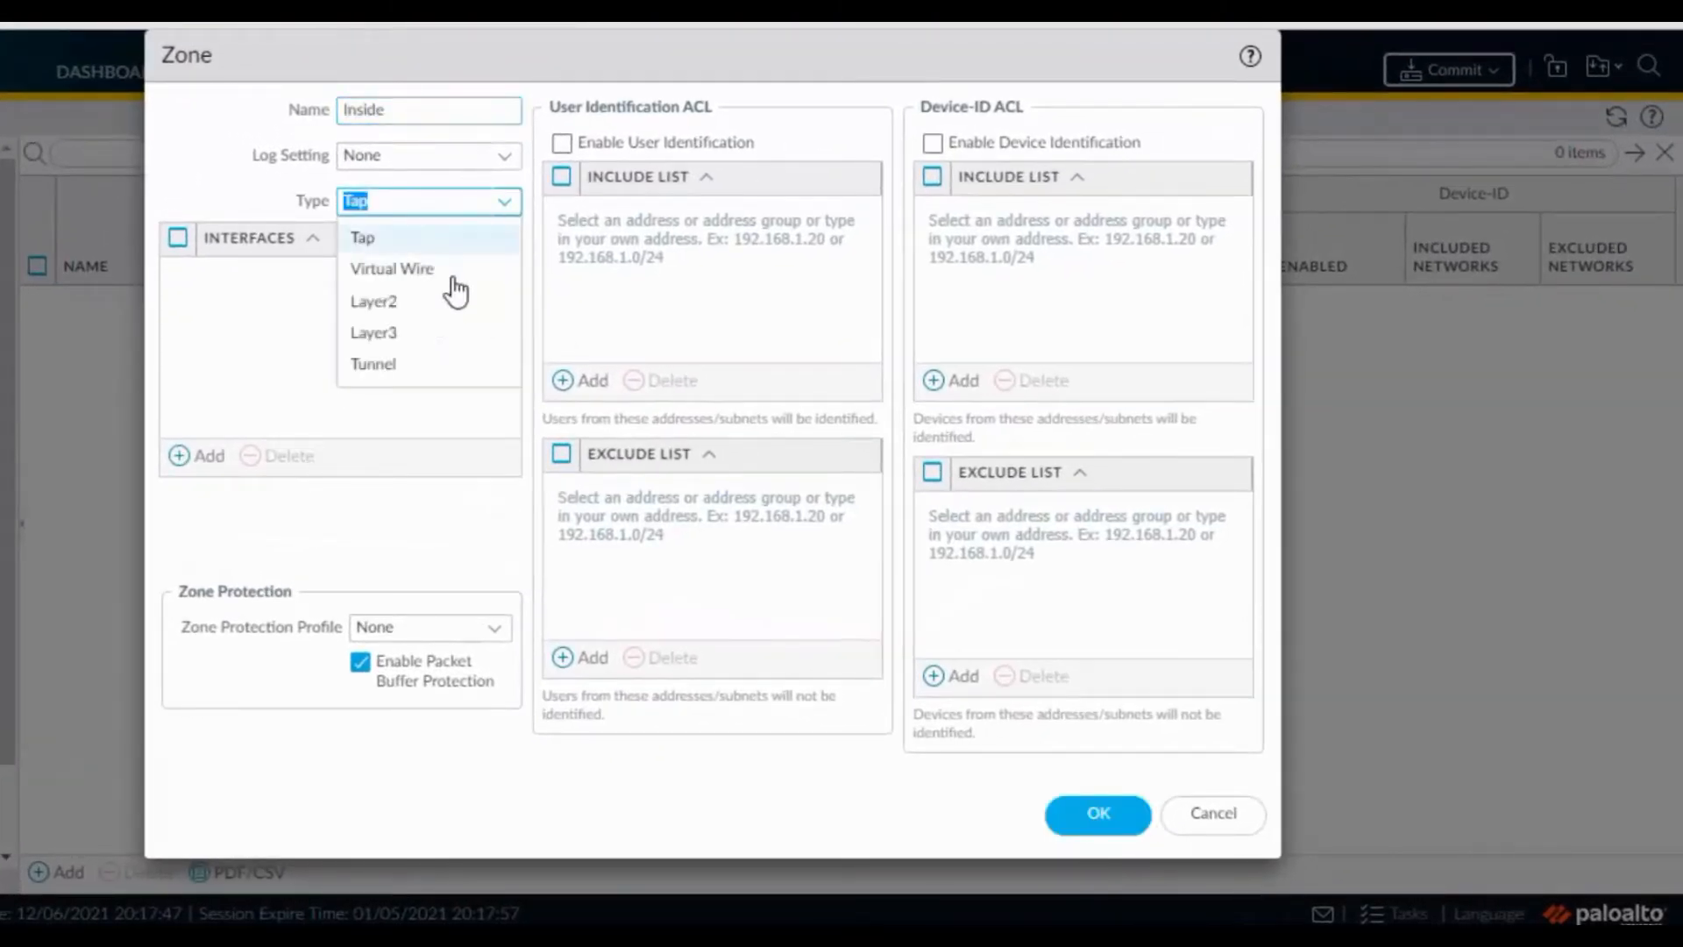
{"action": "left_click", "coordinate": [419, 335]}
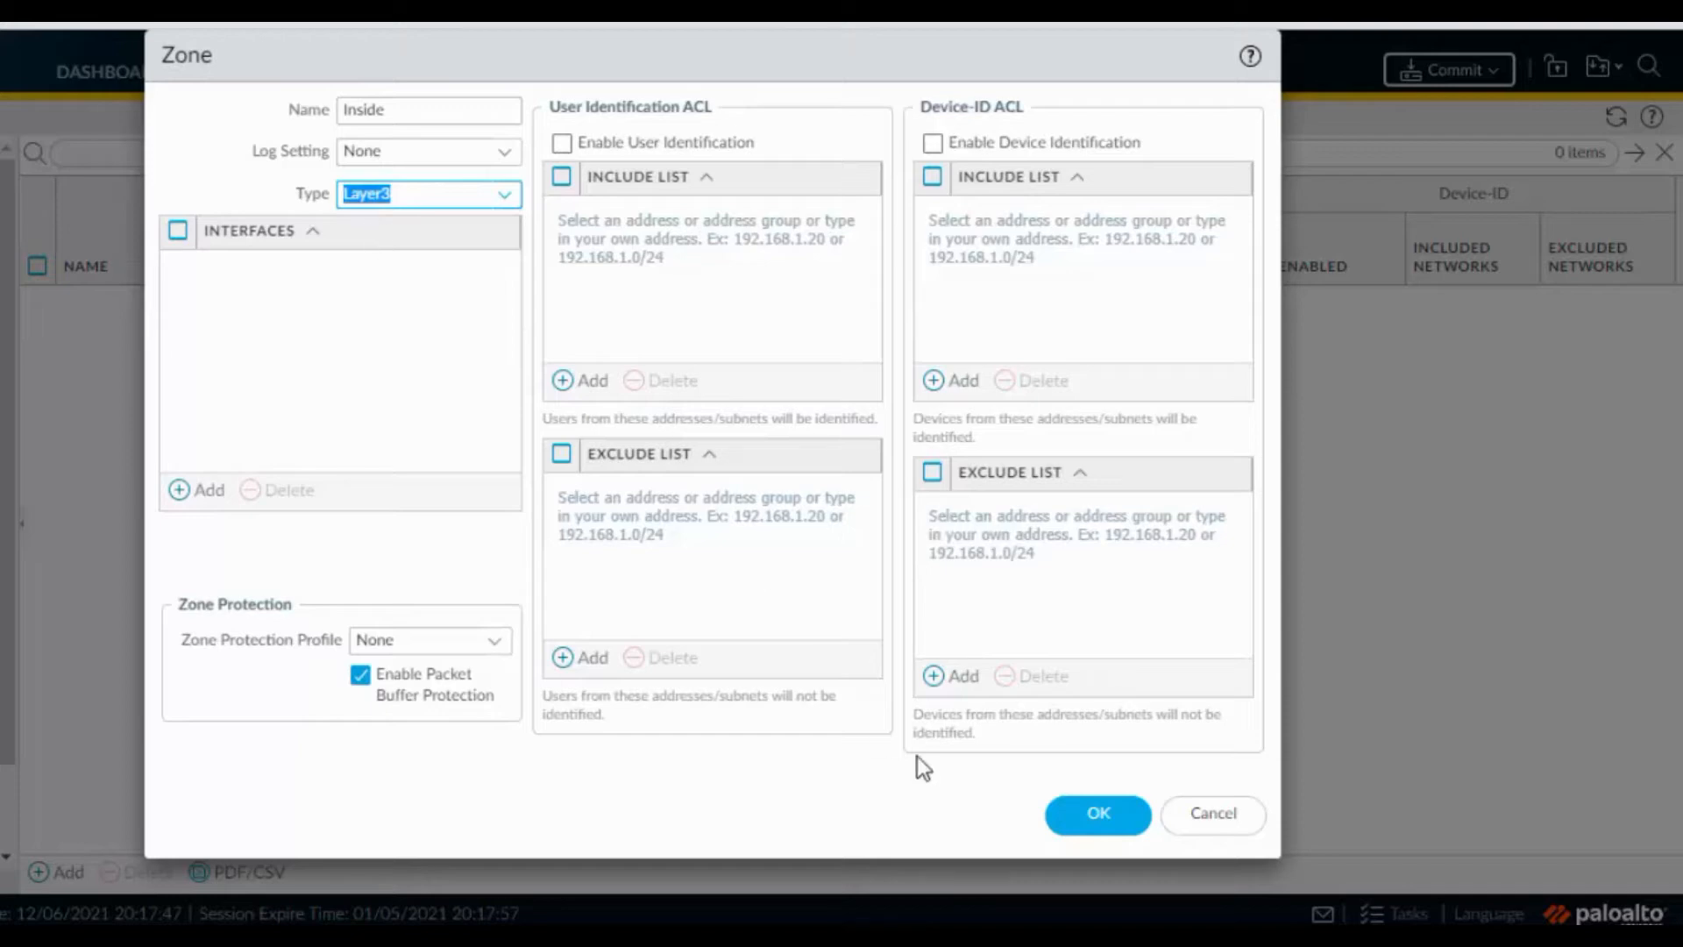
{"action": "left_click", "coordinate": [1096, 816]}
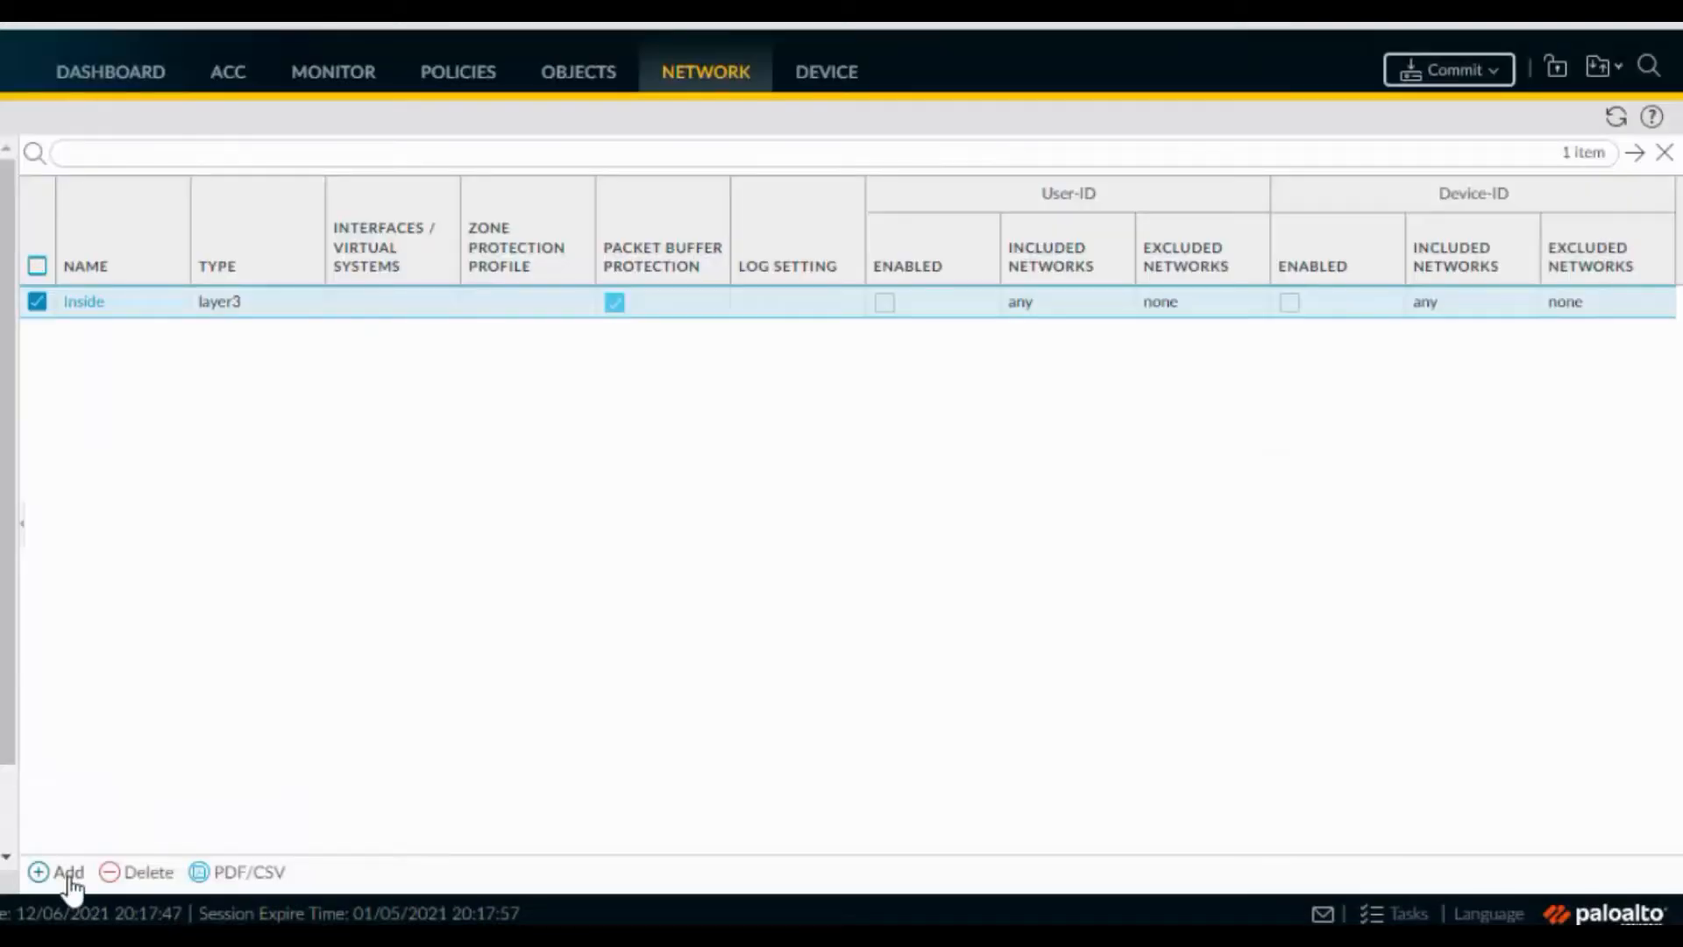
{"action": "left_click", "coordinate": [69, 875]}
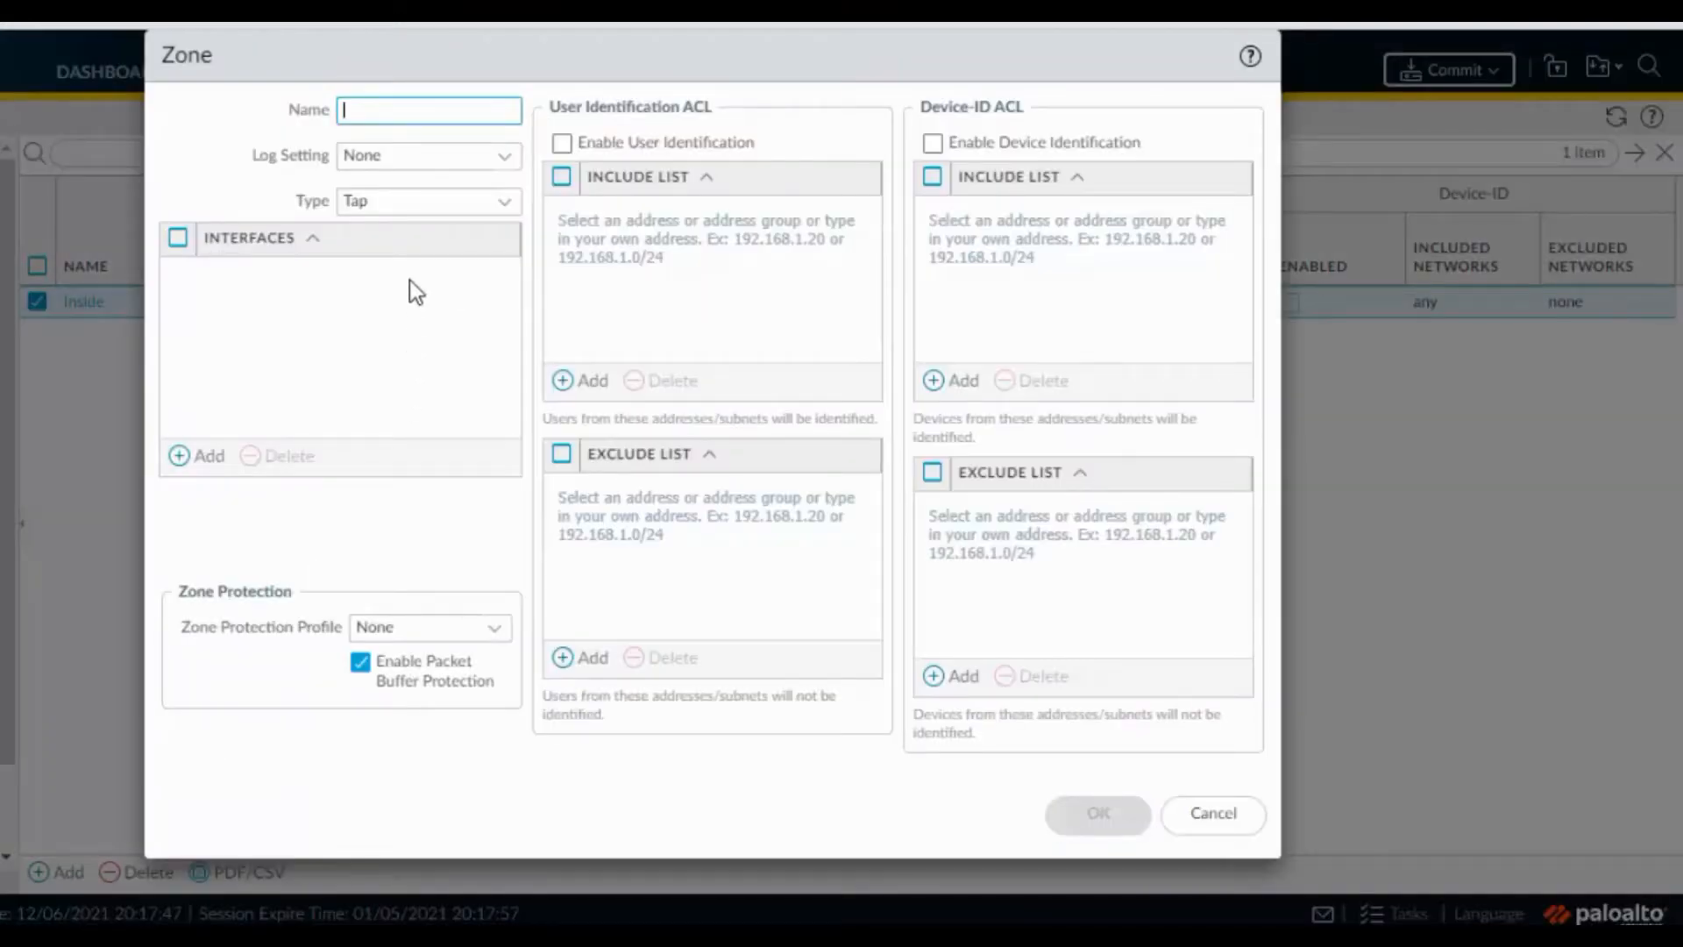
{"action": "type", "text": "Outside"}
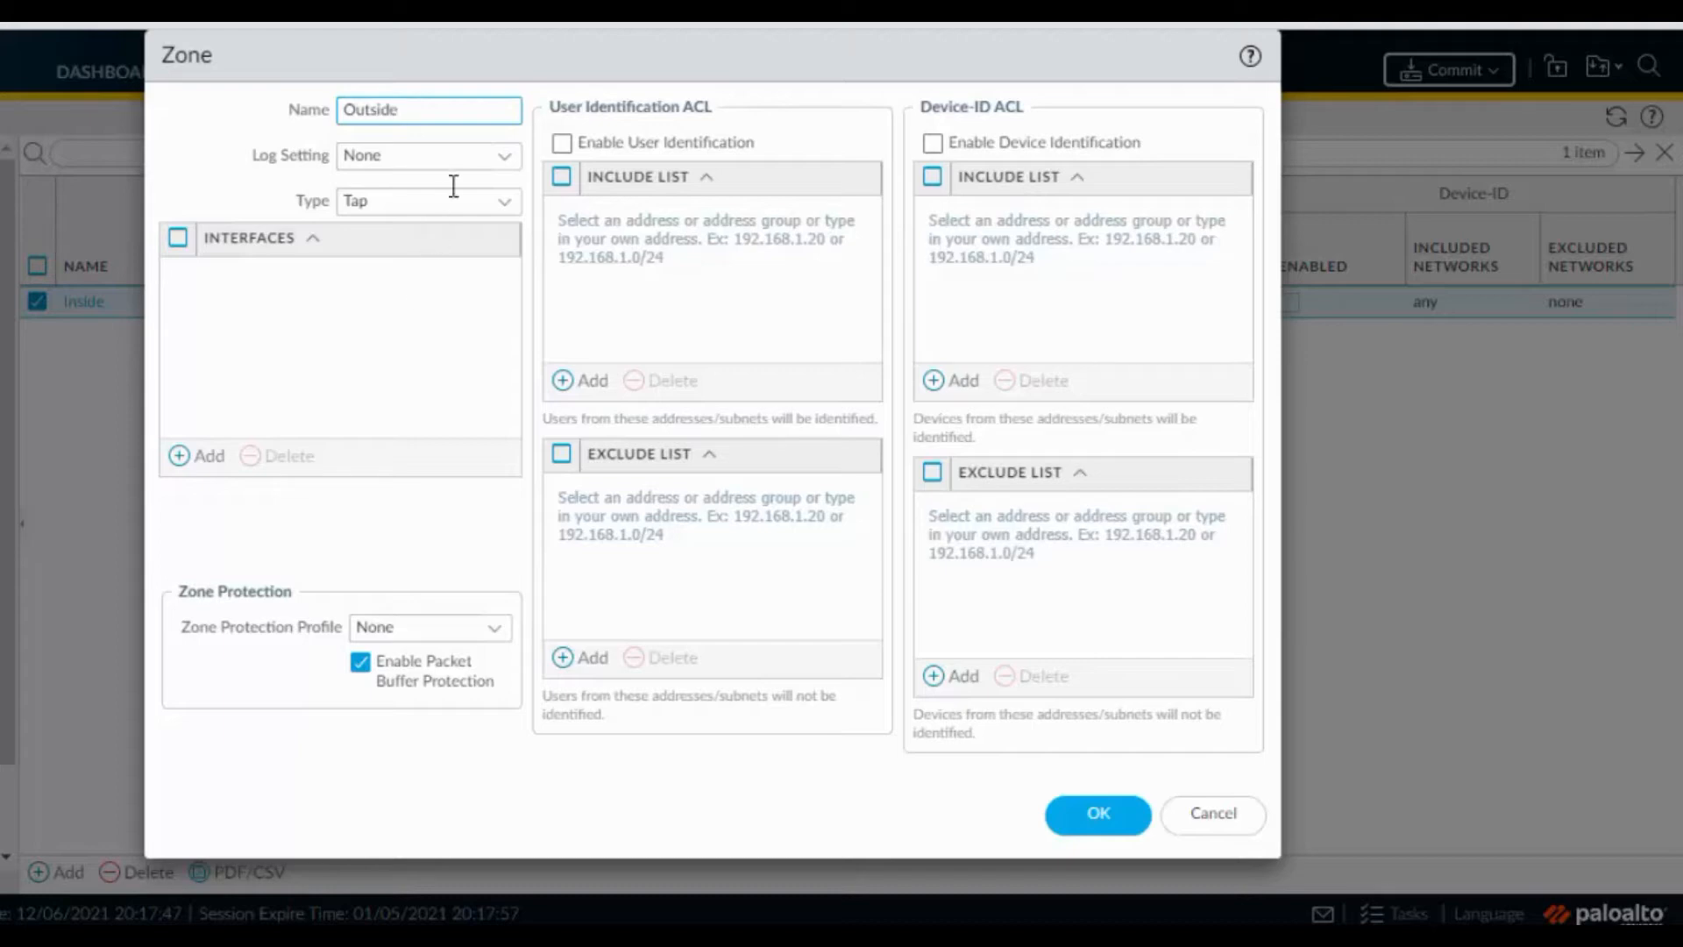
{"action": "left_click", "coordinate": [508, 205]}
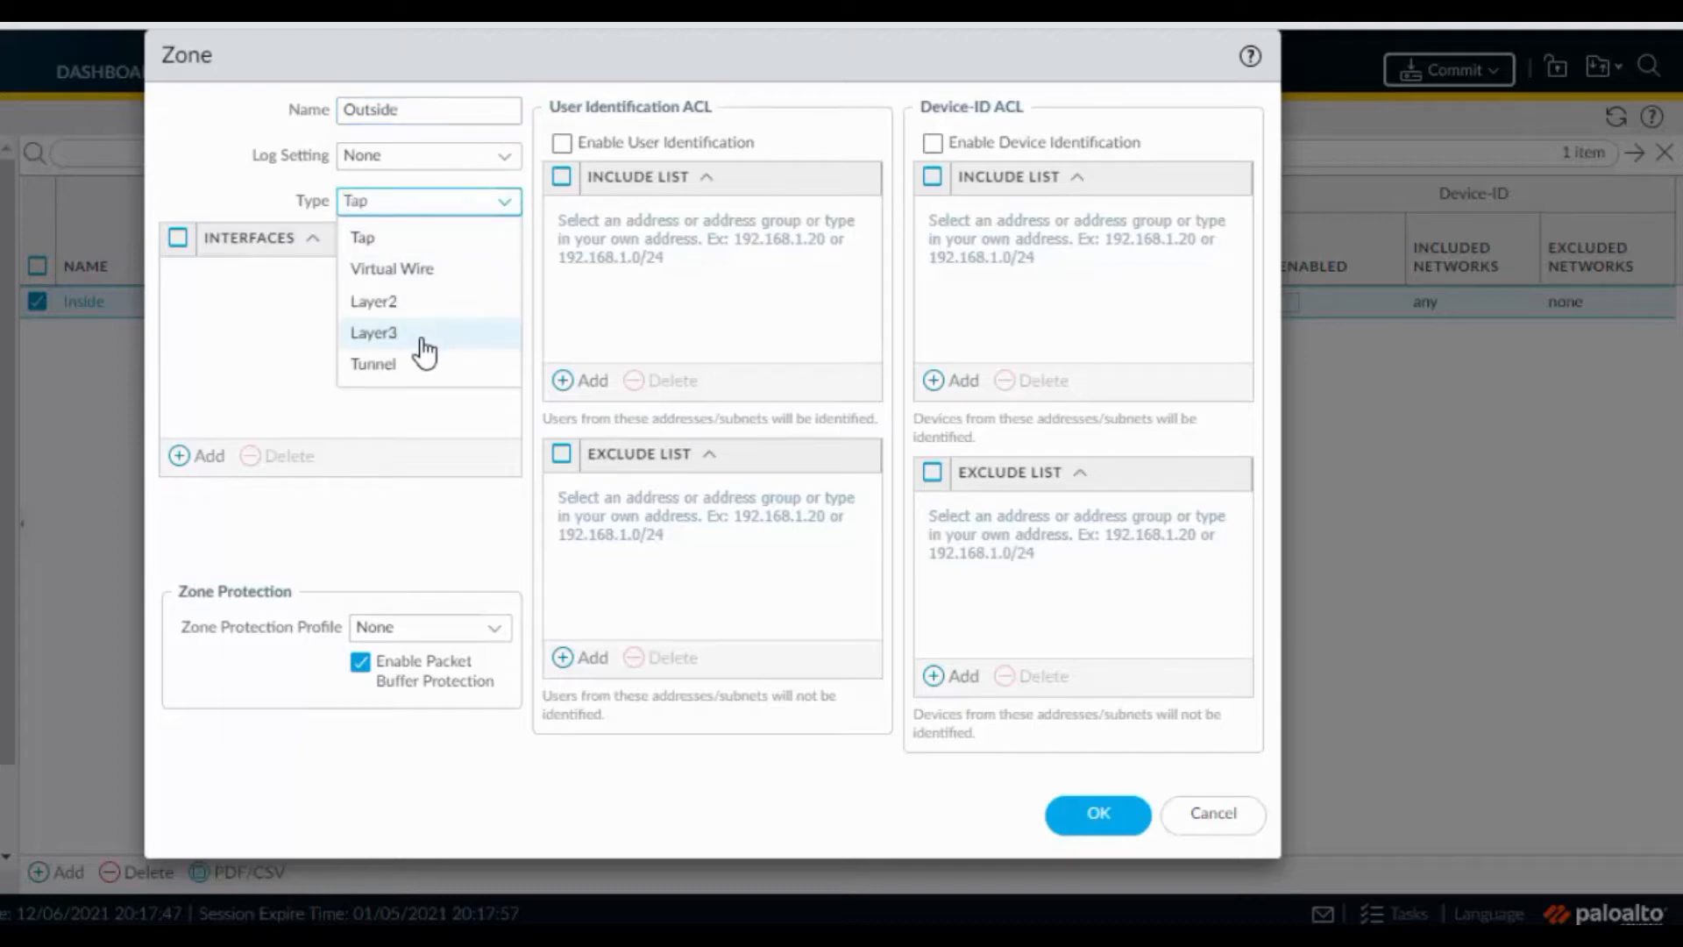
{"action": "left_click", "coordinate": [425, 343]}
{"action": "left_click", "coordinate": [1094, 824]}
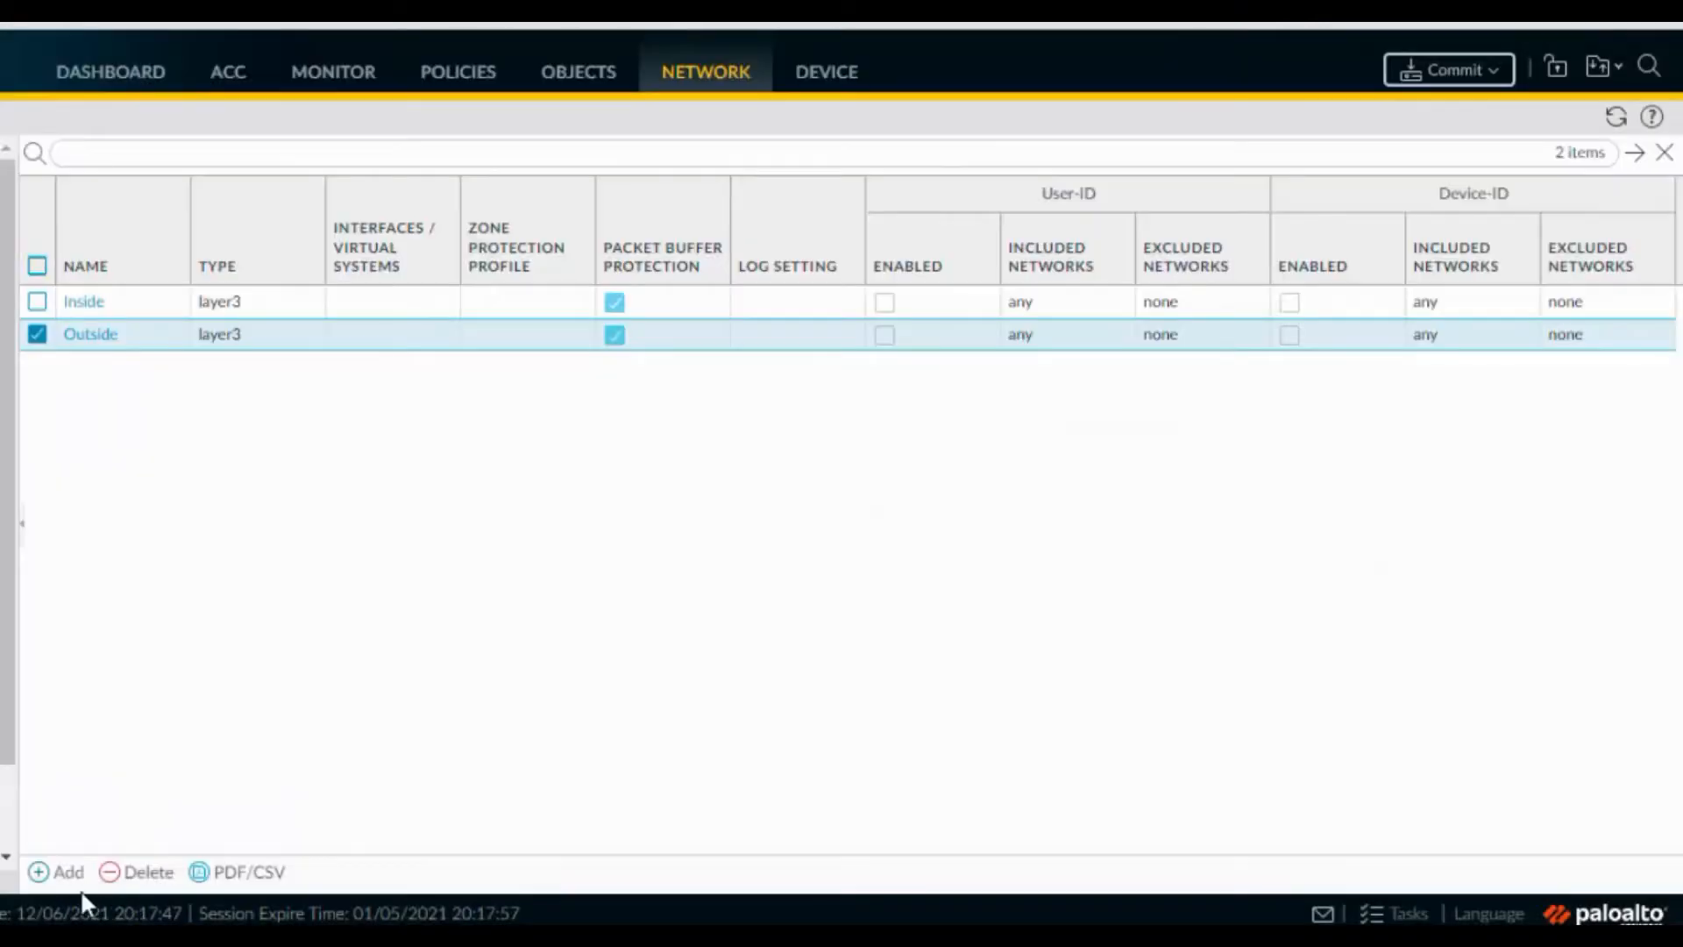
Create a third Layer3 zone named VPN
{"action": "left_click", "coordinate": [68, 872]}
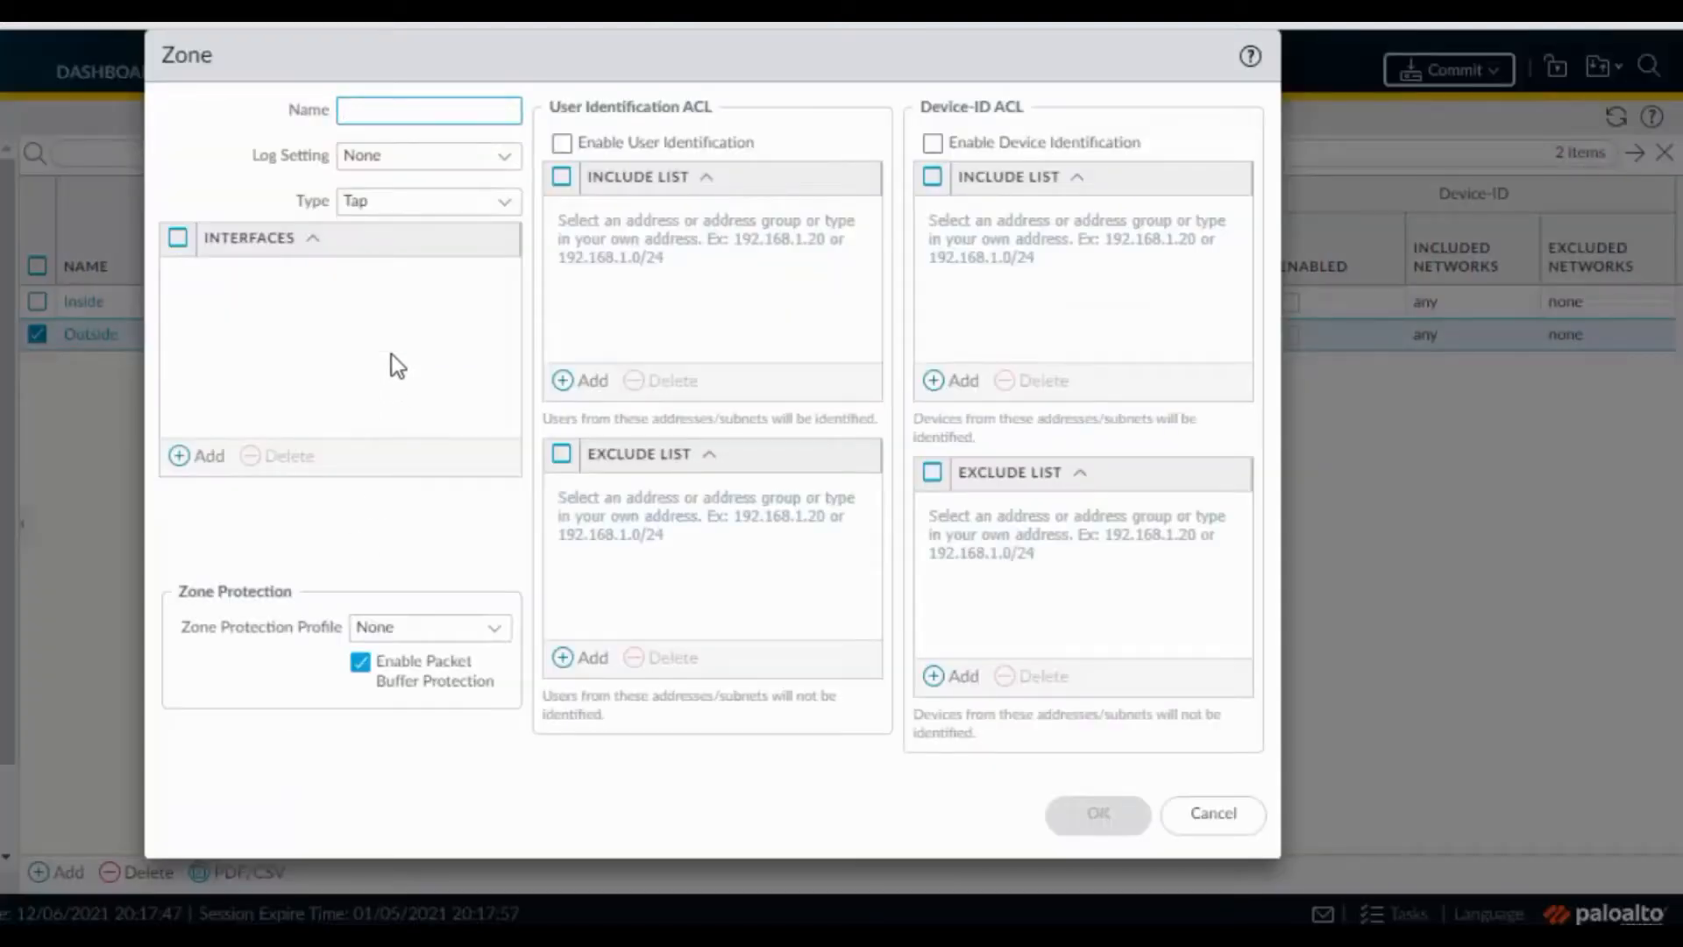
{"action": "type", "text": "VPN"}
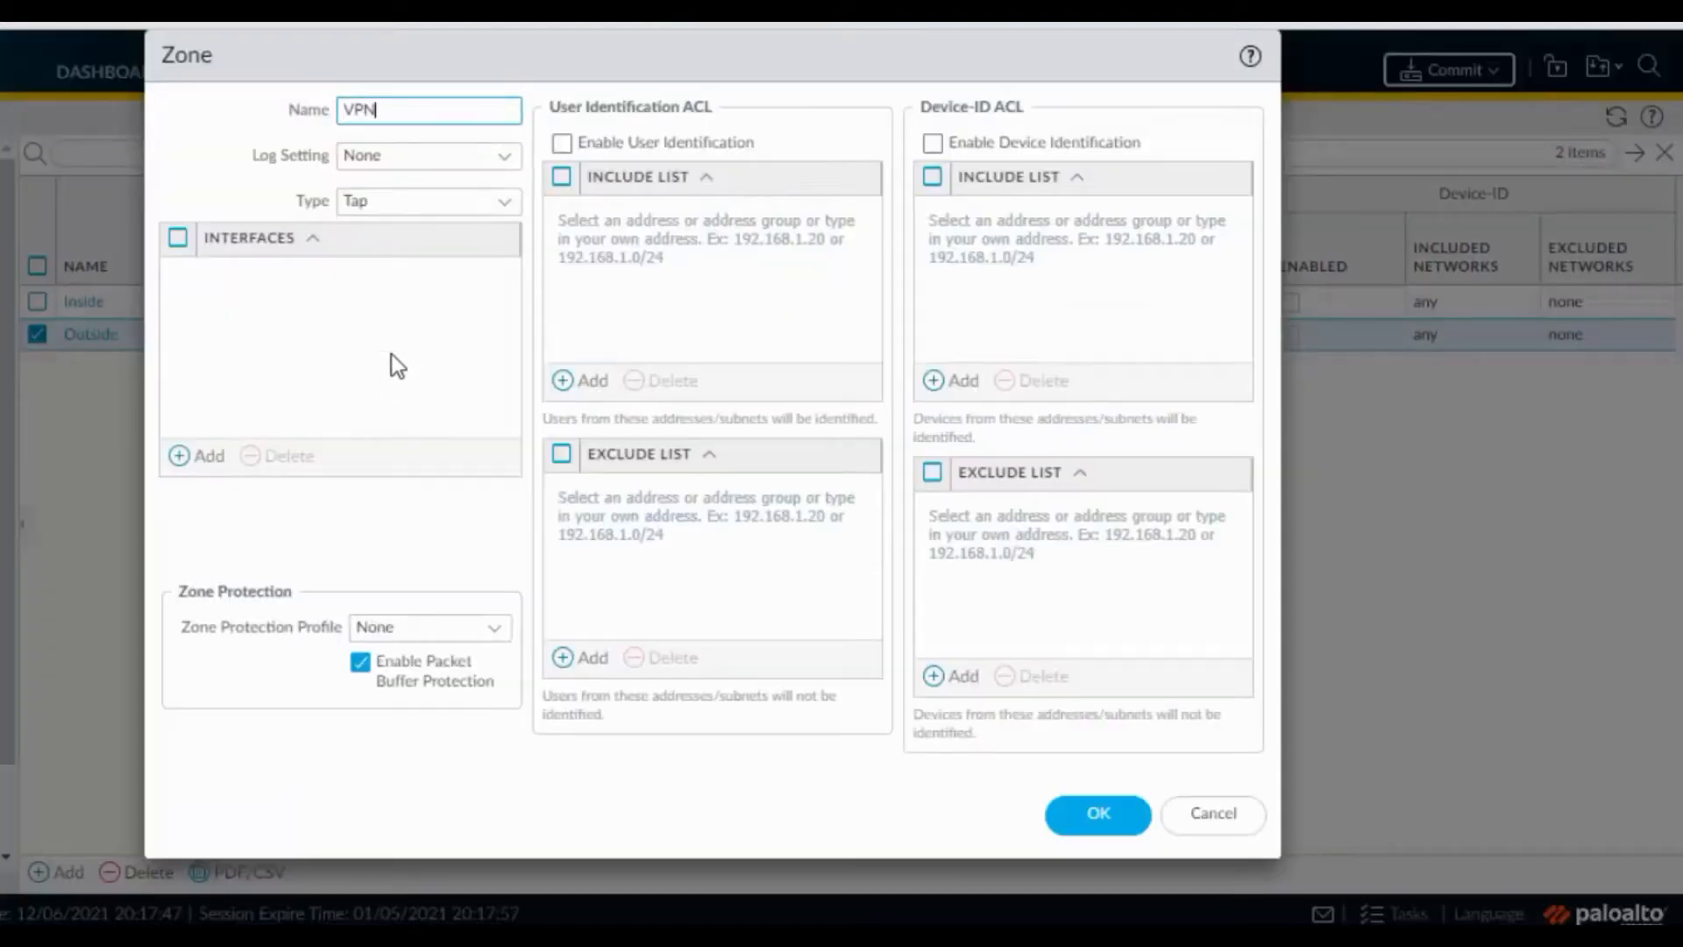
{"action": "left_click", "coordinate": [504, 201]}
{"action": "left_click", "coordinate": [451, 338]}
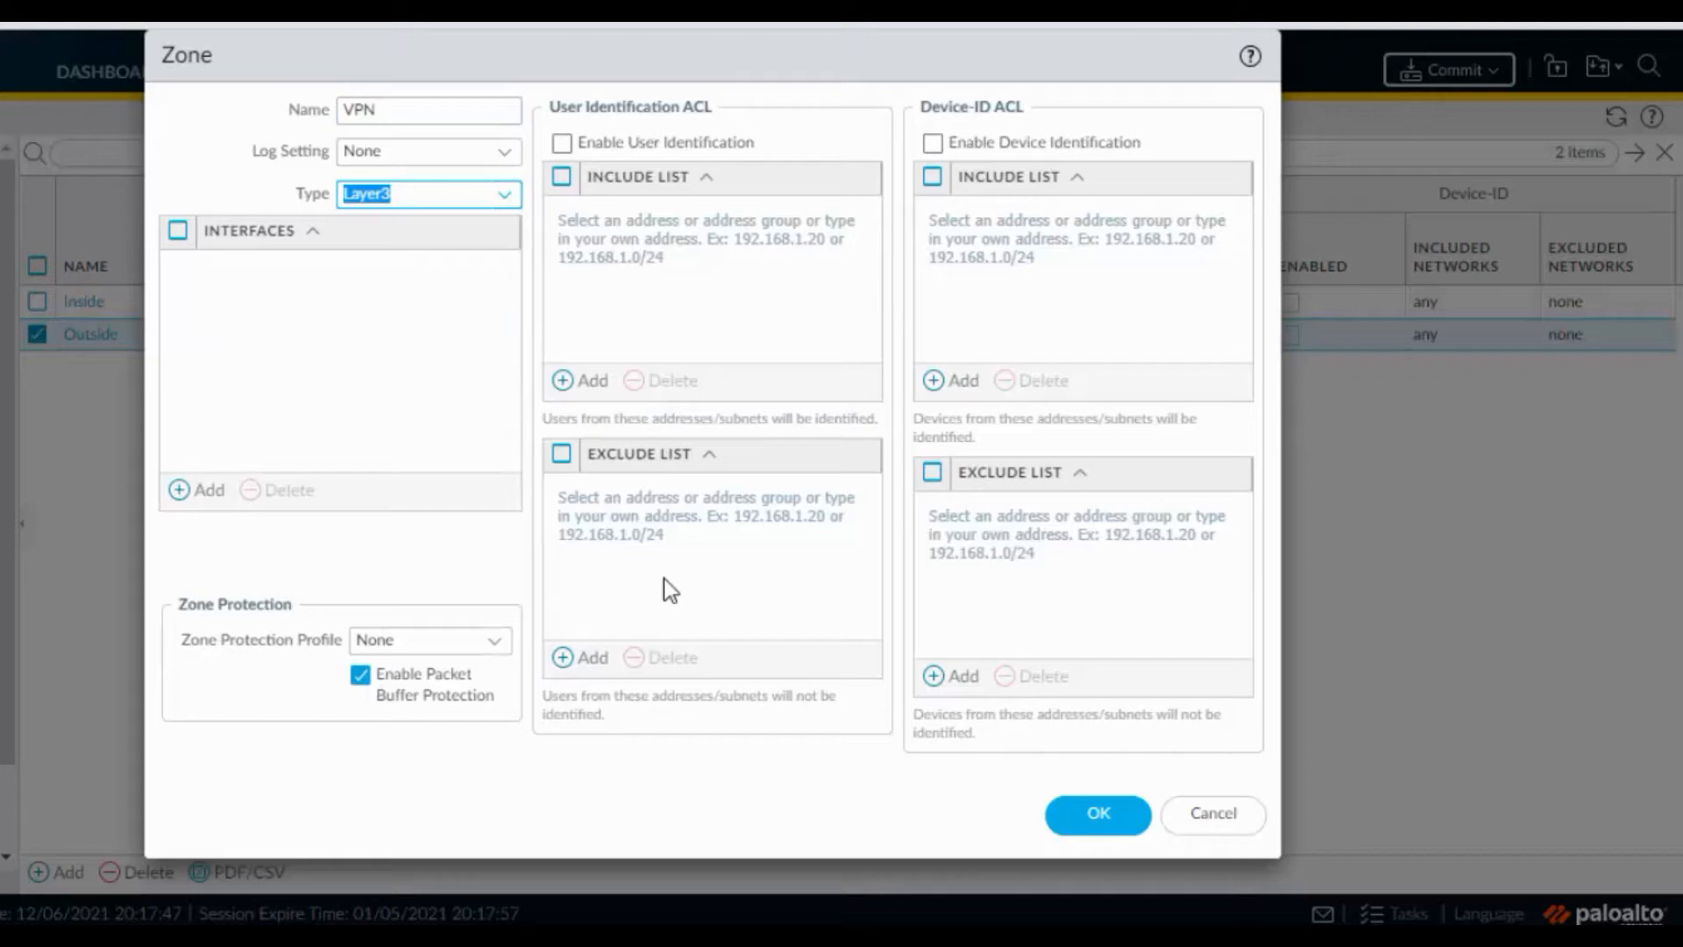
{"action": "left_click", "coordinate": [1107, 831]}
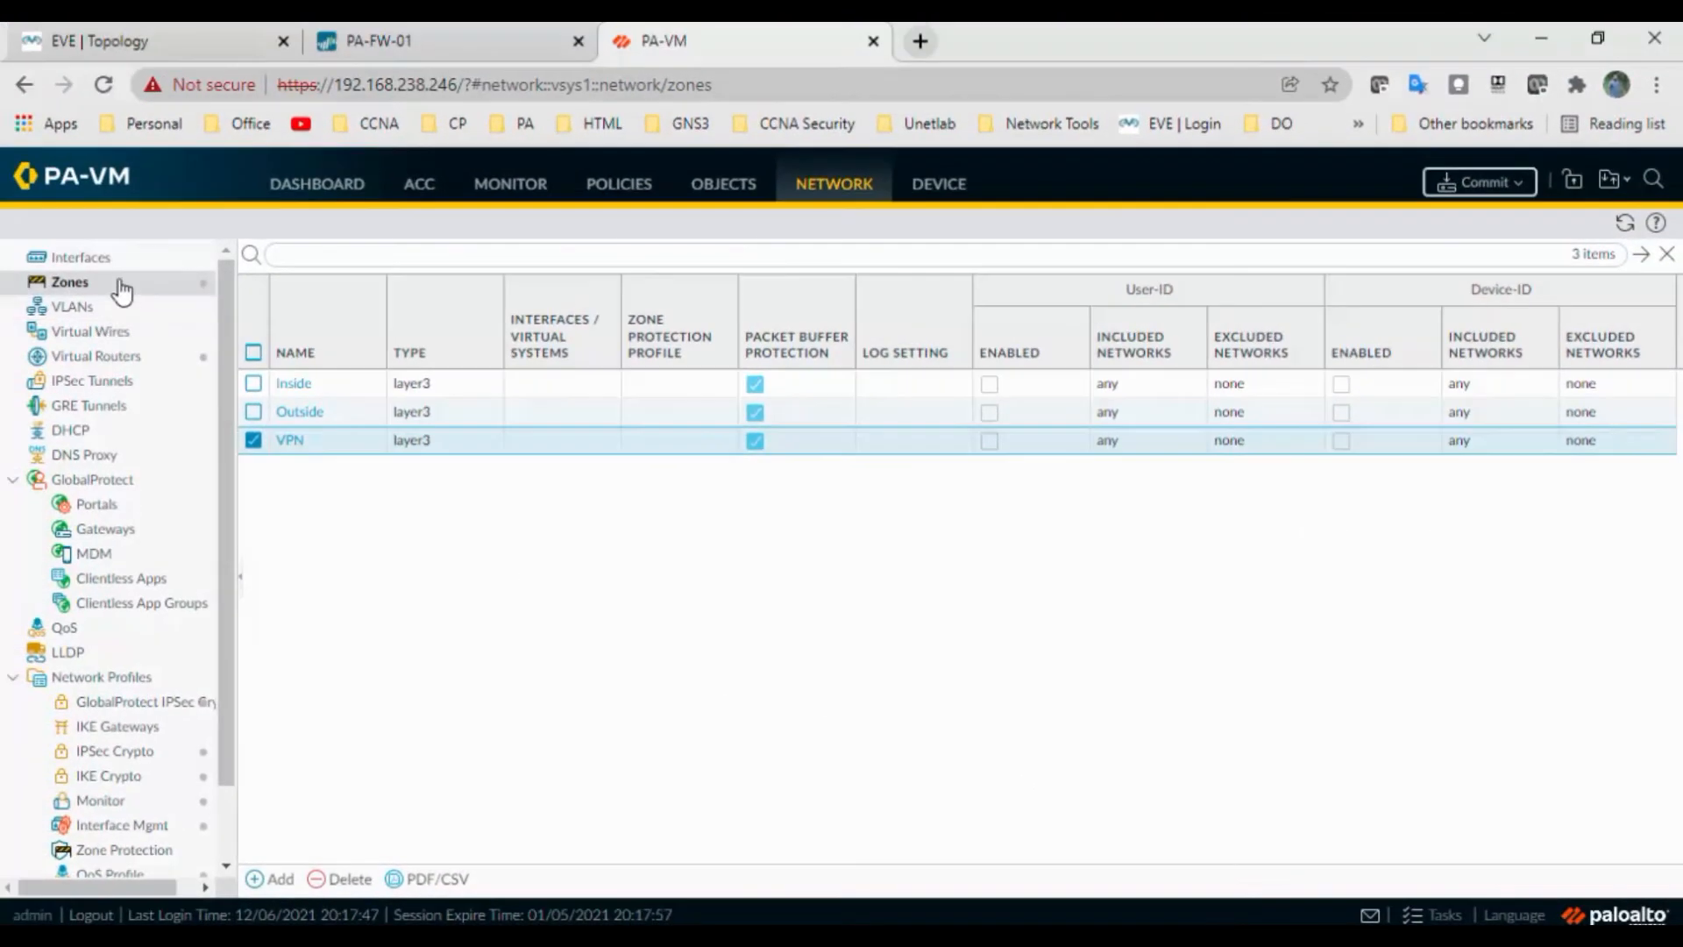
{"action": "left_click", "coordinate": [121, 260]}
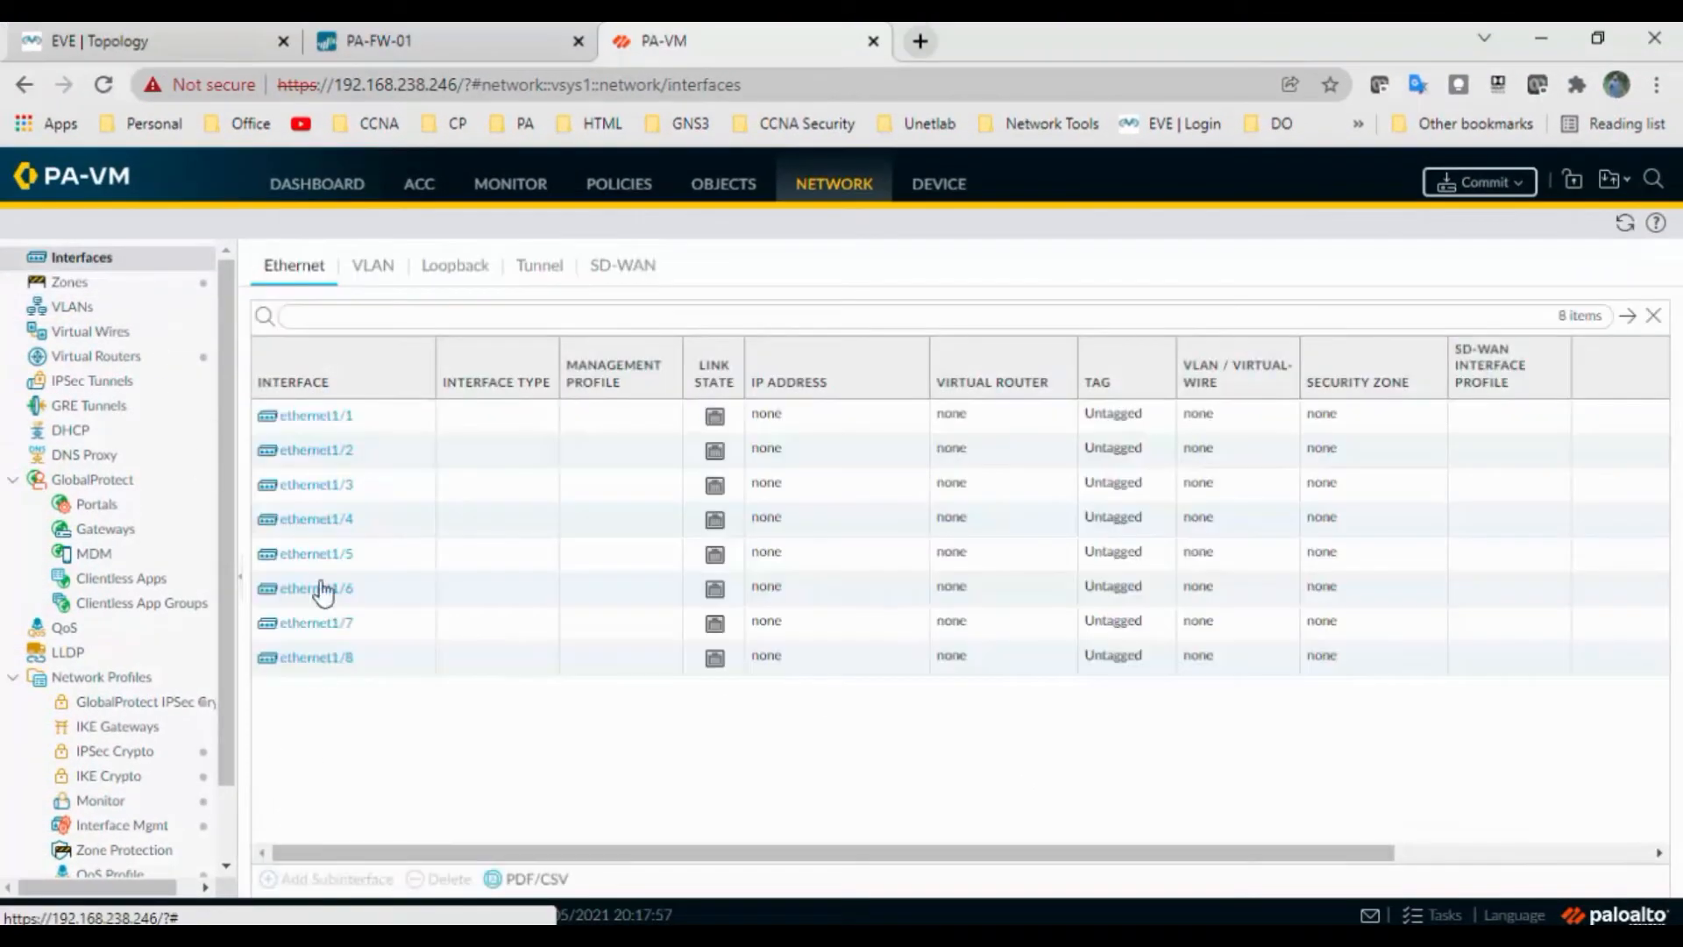
Open ethernet1/1's settings dialog, briefly checking the EVE topology tab
{"action": "left_click", "coordinate": [317, 417]}
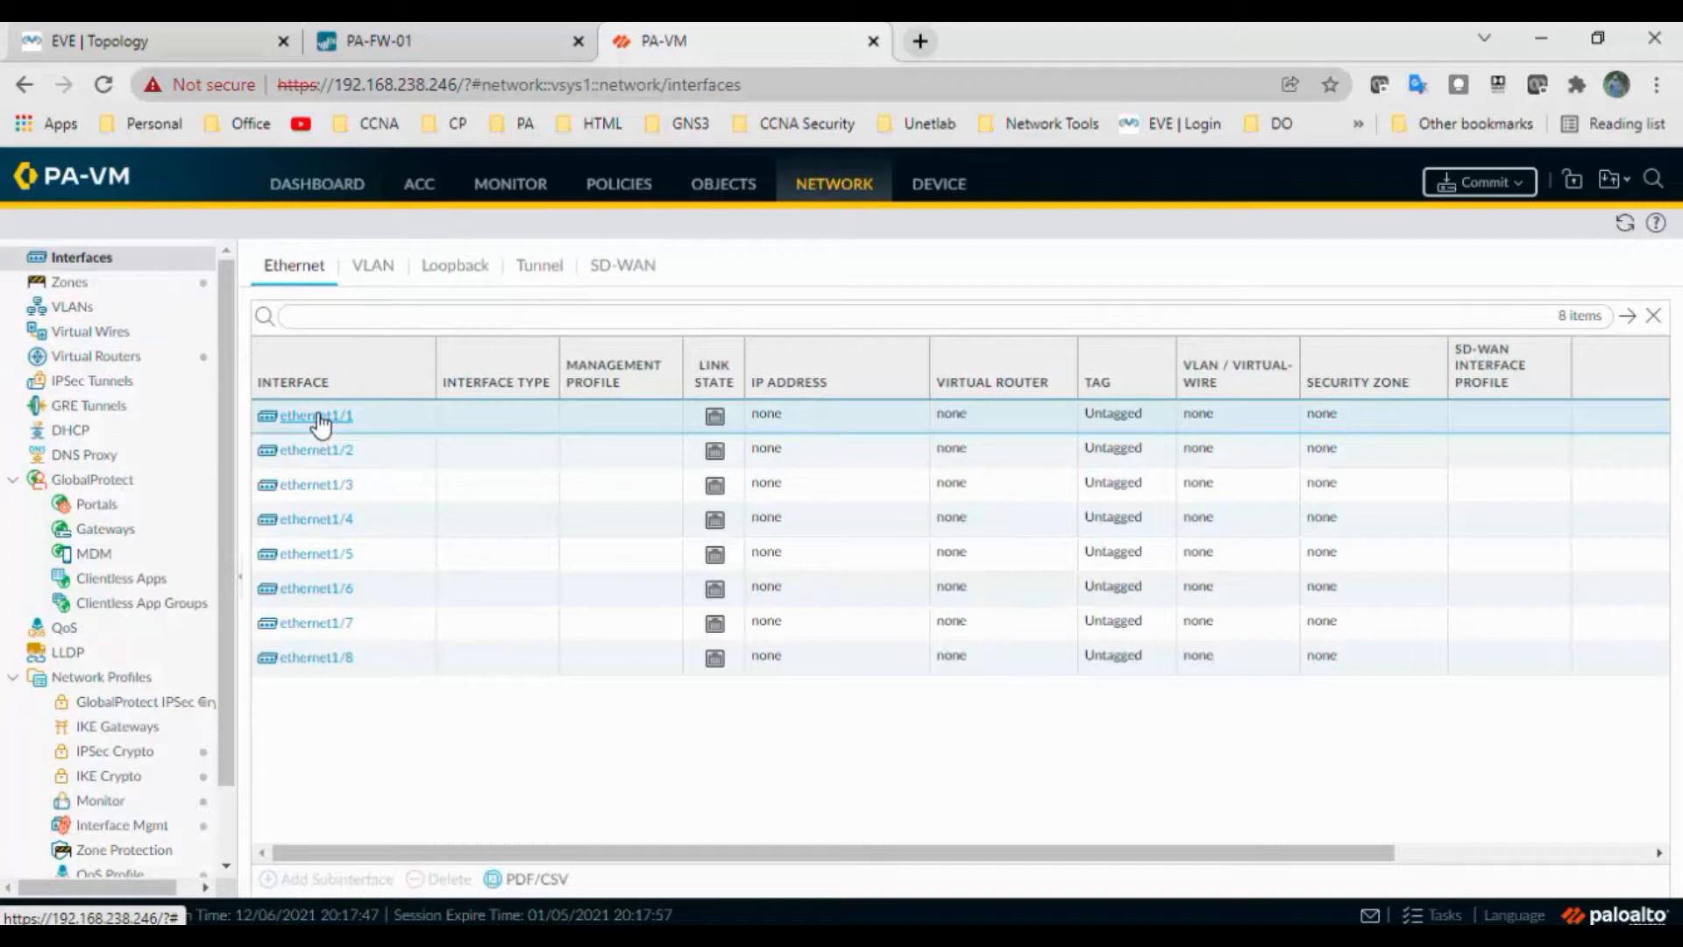
{"action": "left_click", "coordinate": [318, 418]}
{"action": "left_click", "coordinate": [208, 54]}
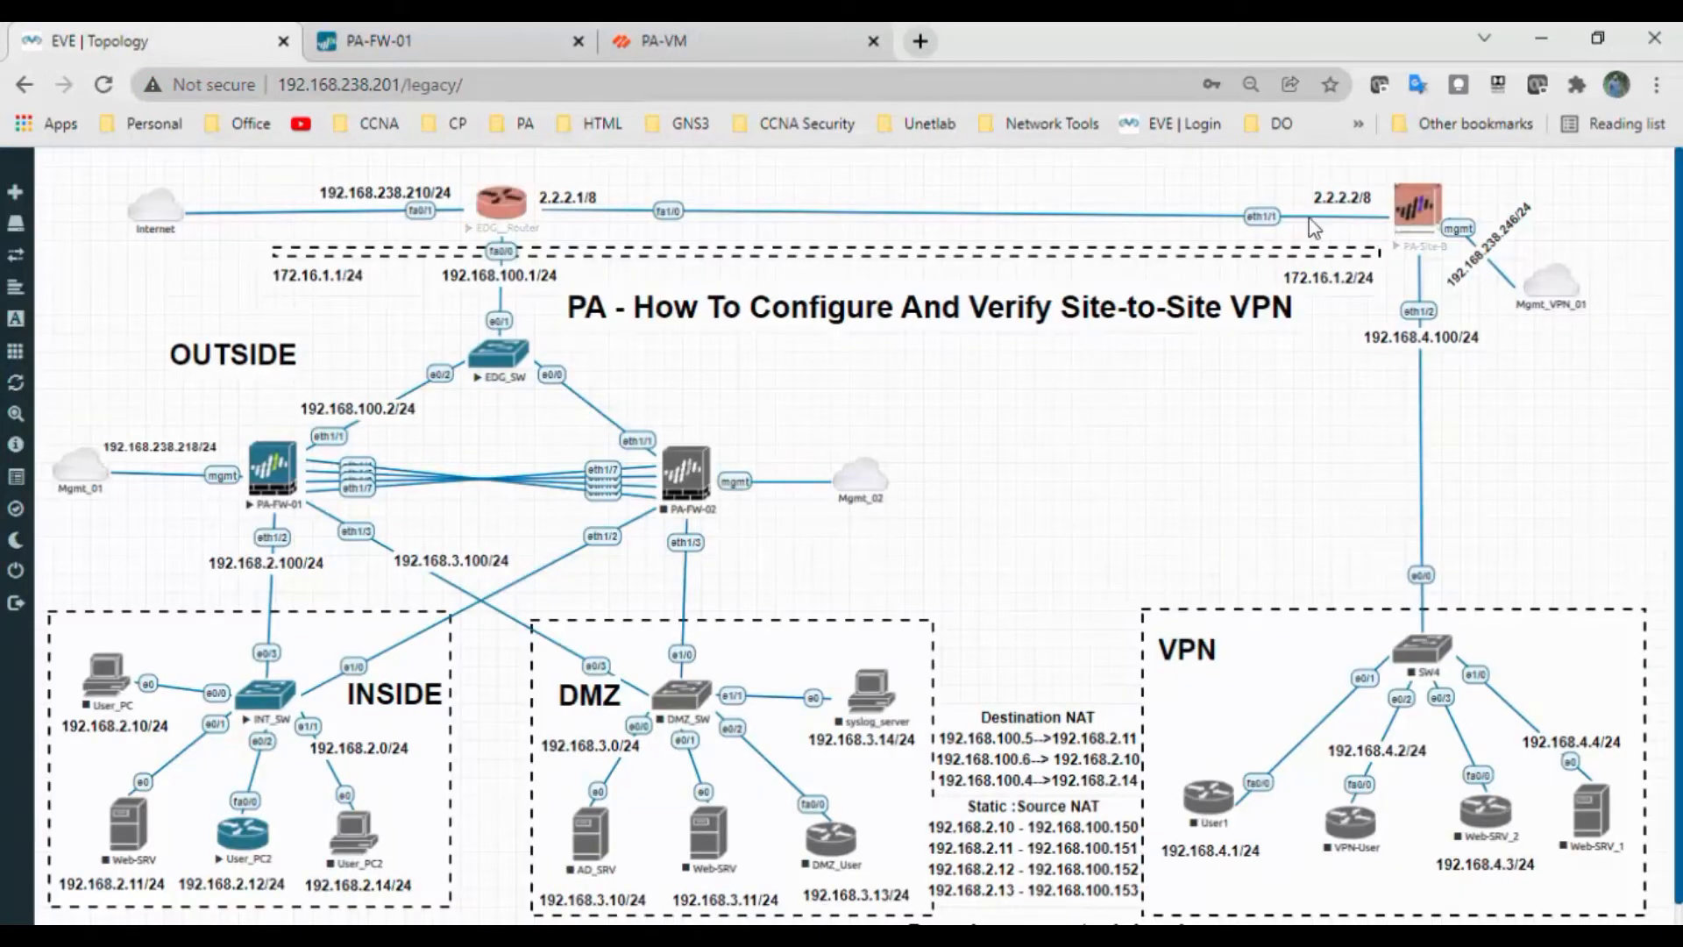
{"action": "left_click", "coordinate": [611, 51]}
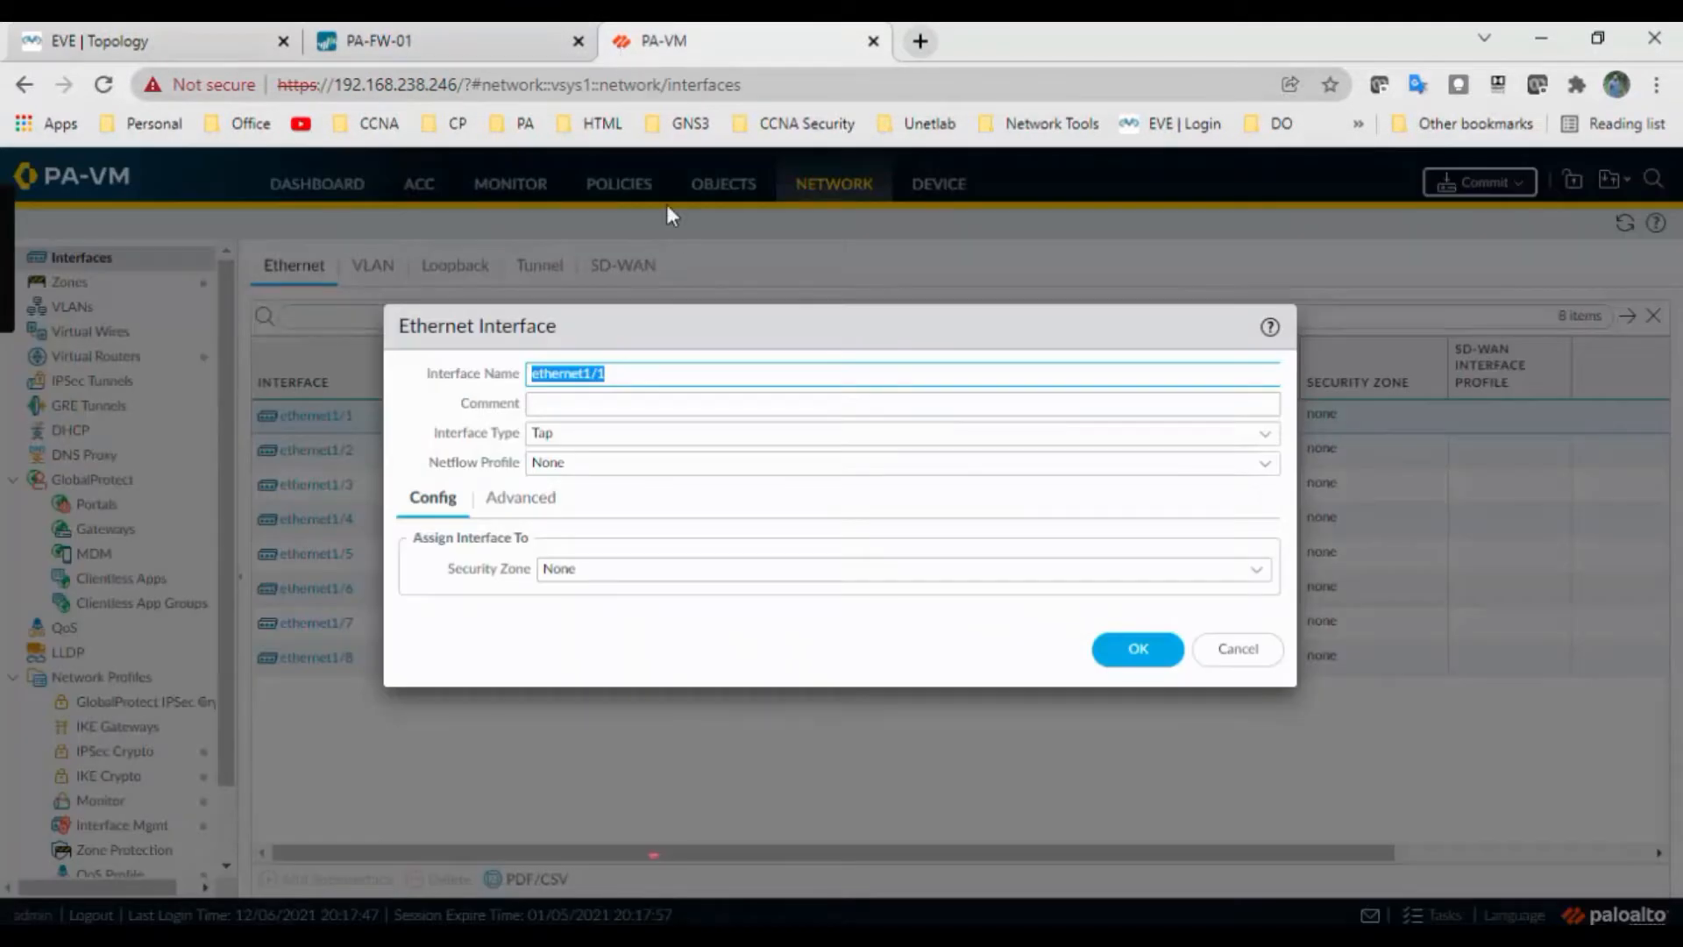
Comment ethernet1/1 and make it Layer3 on the default virtual router in the Outside zone
{"action": "left_click", "coordinate": [641, 403]}
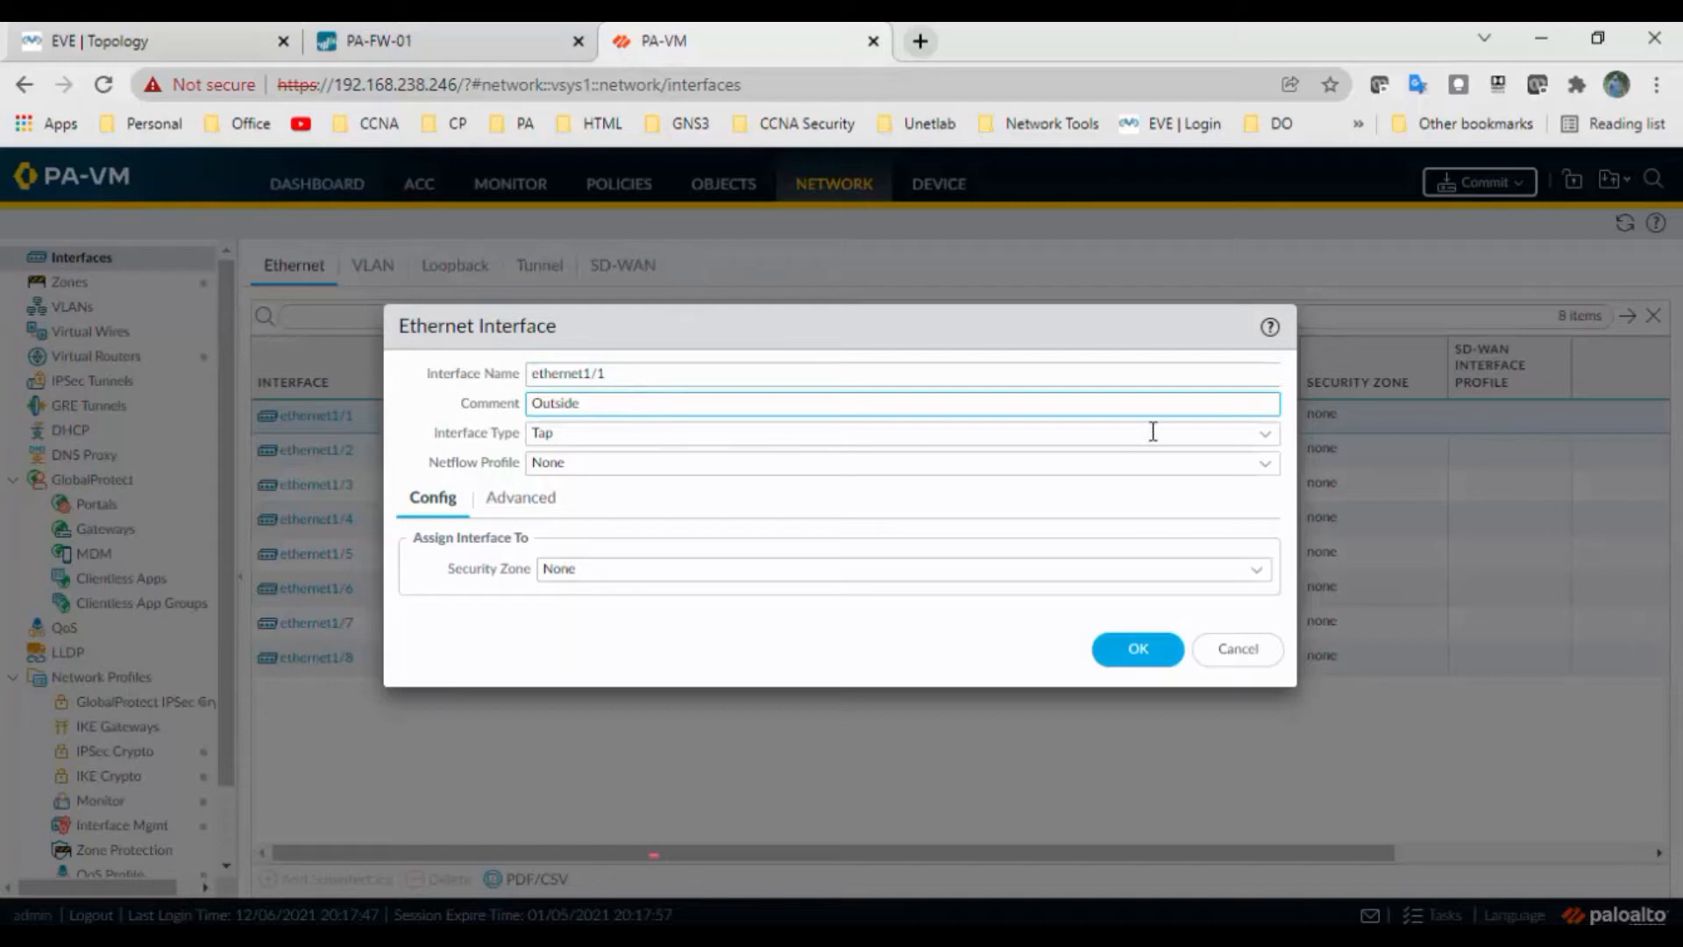
{"action": "left_click", "coordinate": [1262, 436]}
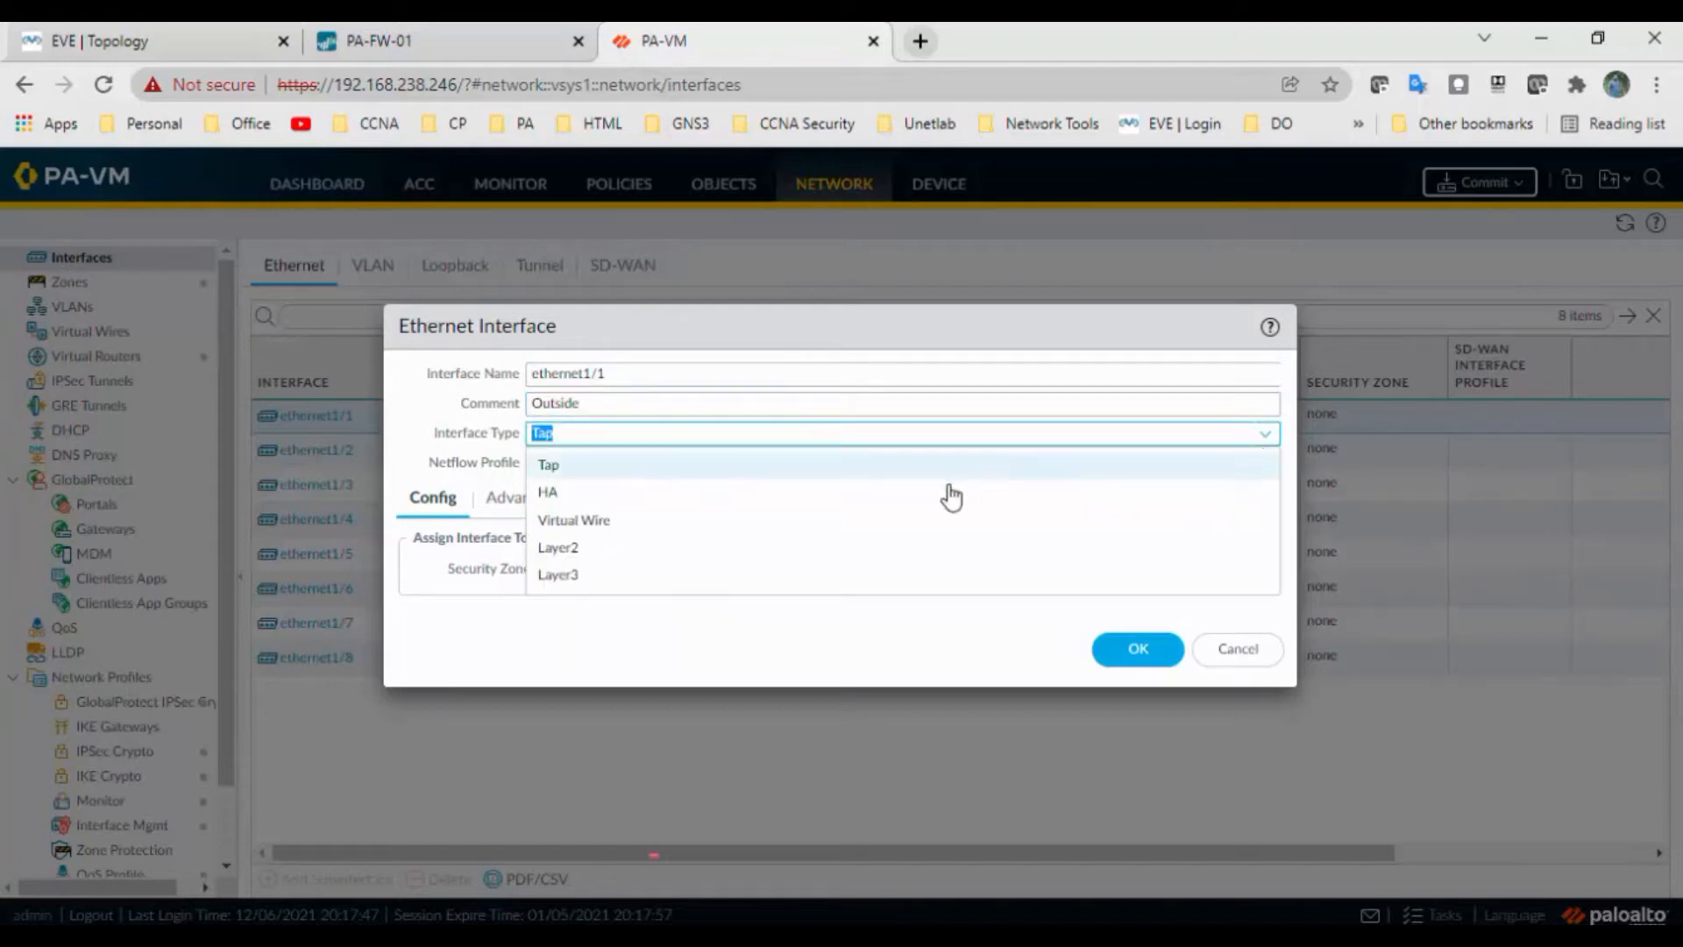
{"action": "left_click", "coordinate": [680, 575]}
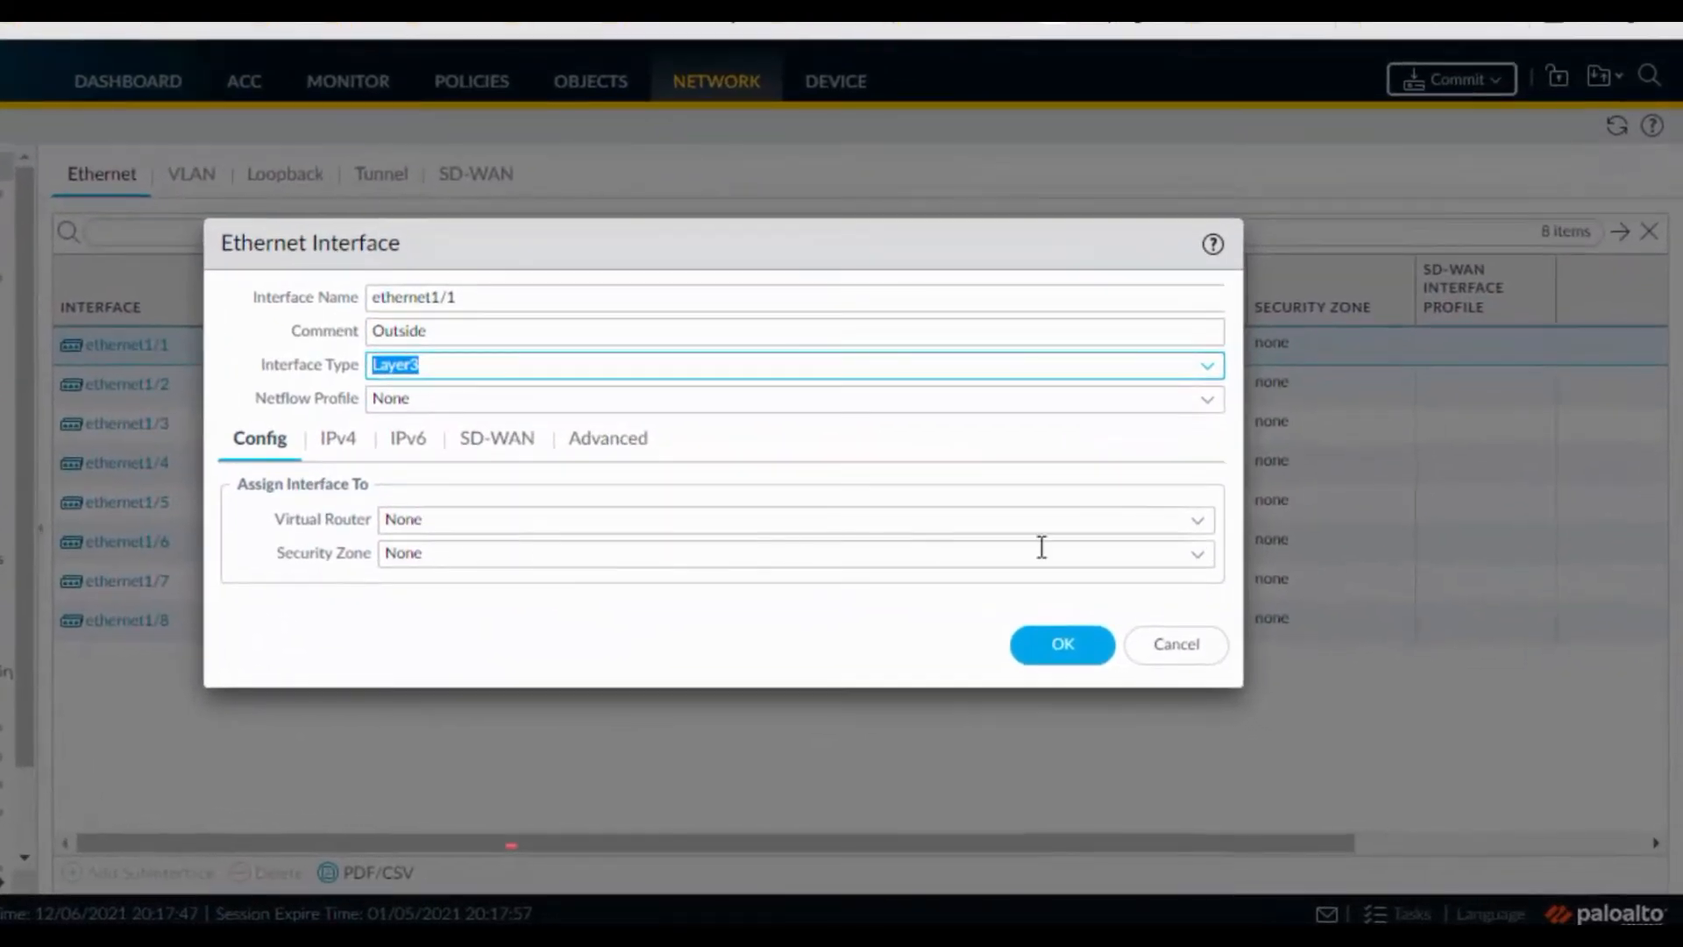
{"action": "left_click", "coordinate": [1197, 522]}
{"action": "left_click", "coordinate": [471, 586]}
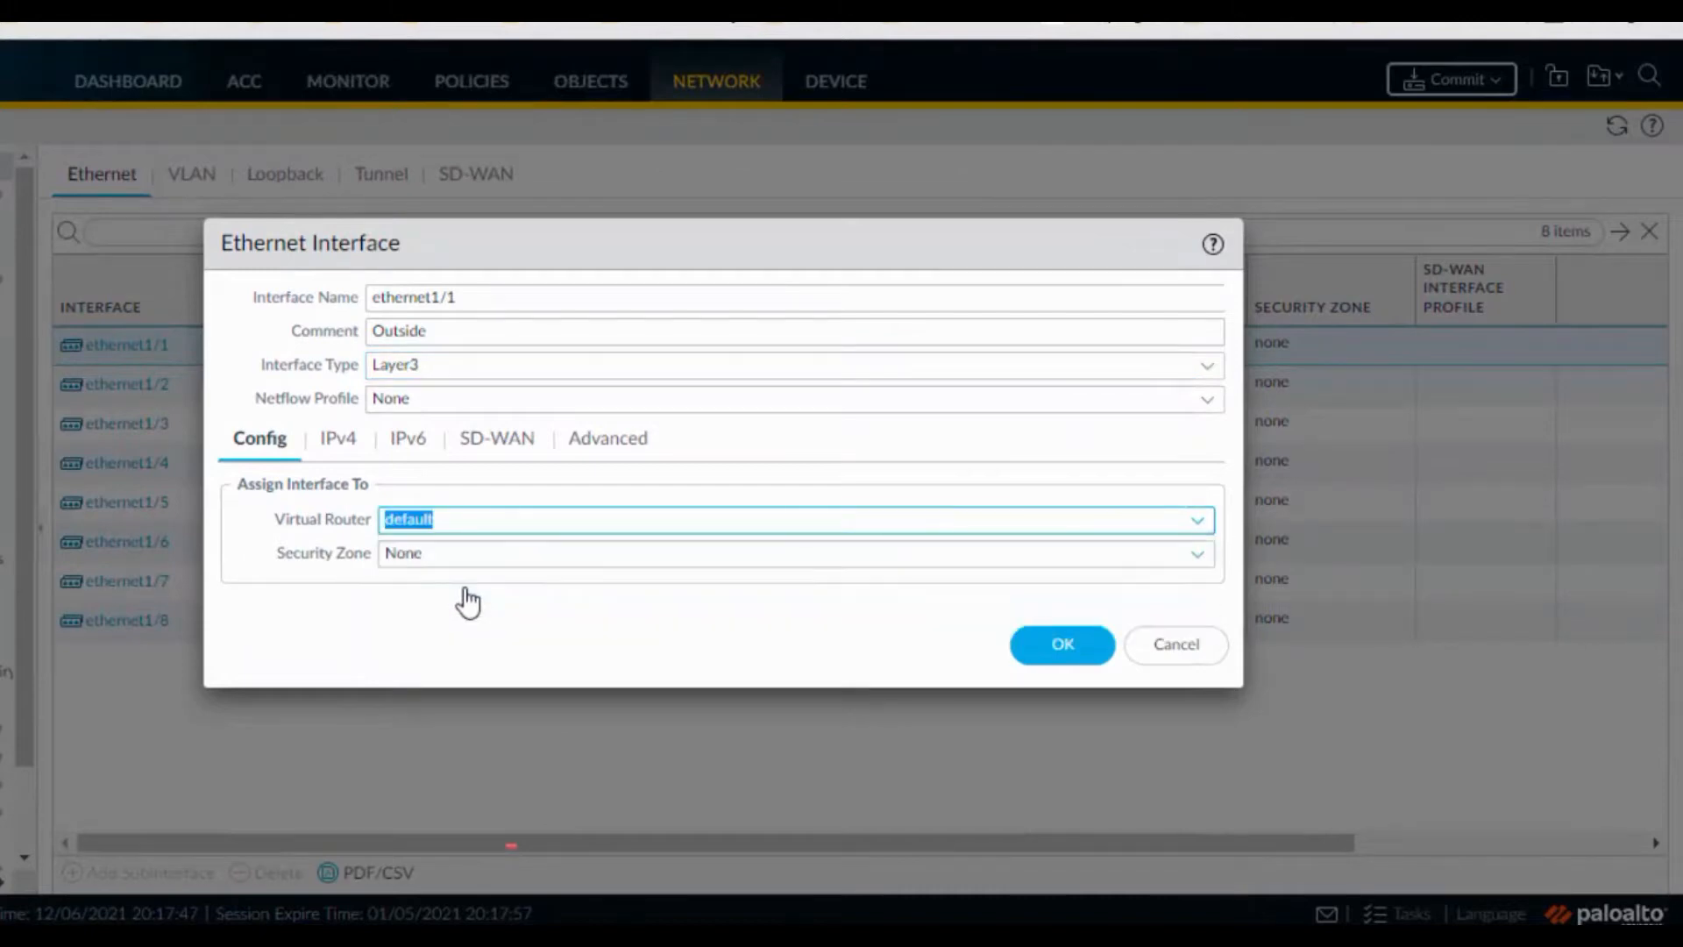
{"action": "left_click", "coordinate": [1197, 557]}
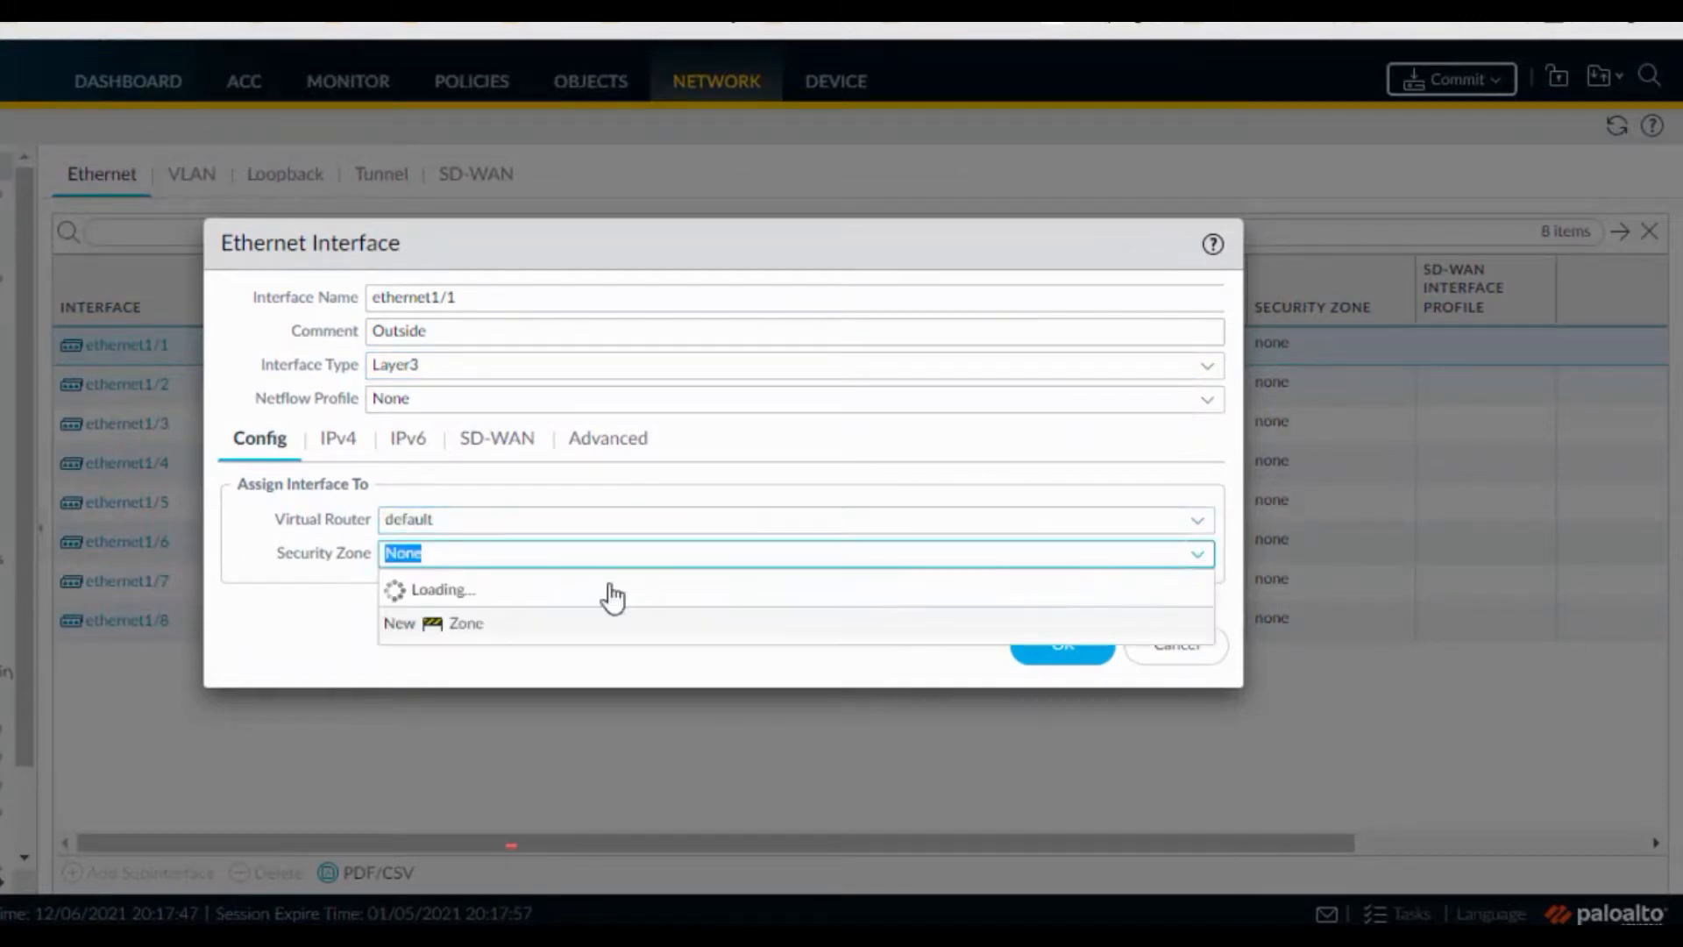
{"action": "left_click", "coordinate": [488, 650]}
Give ethernet1/1 the IPv4 address 2.2.2.2/8
{"action": "left_click", "coordinate": [341, 443]}
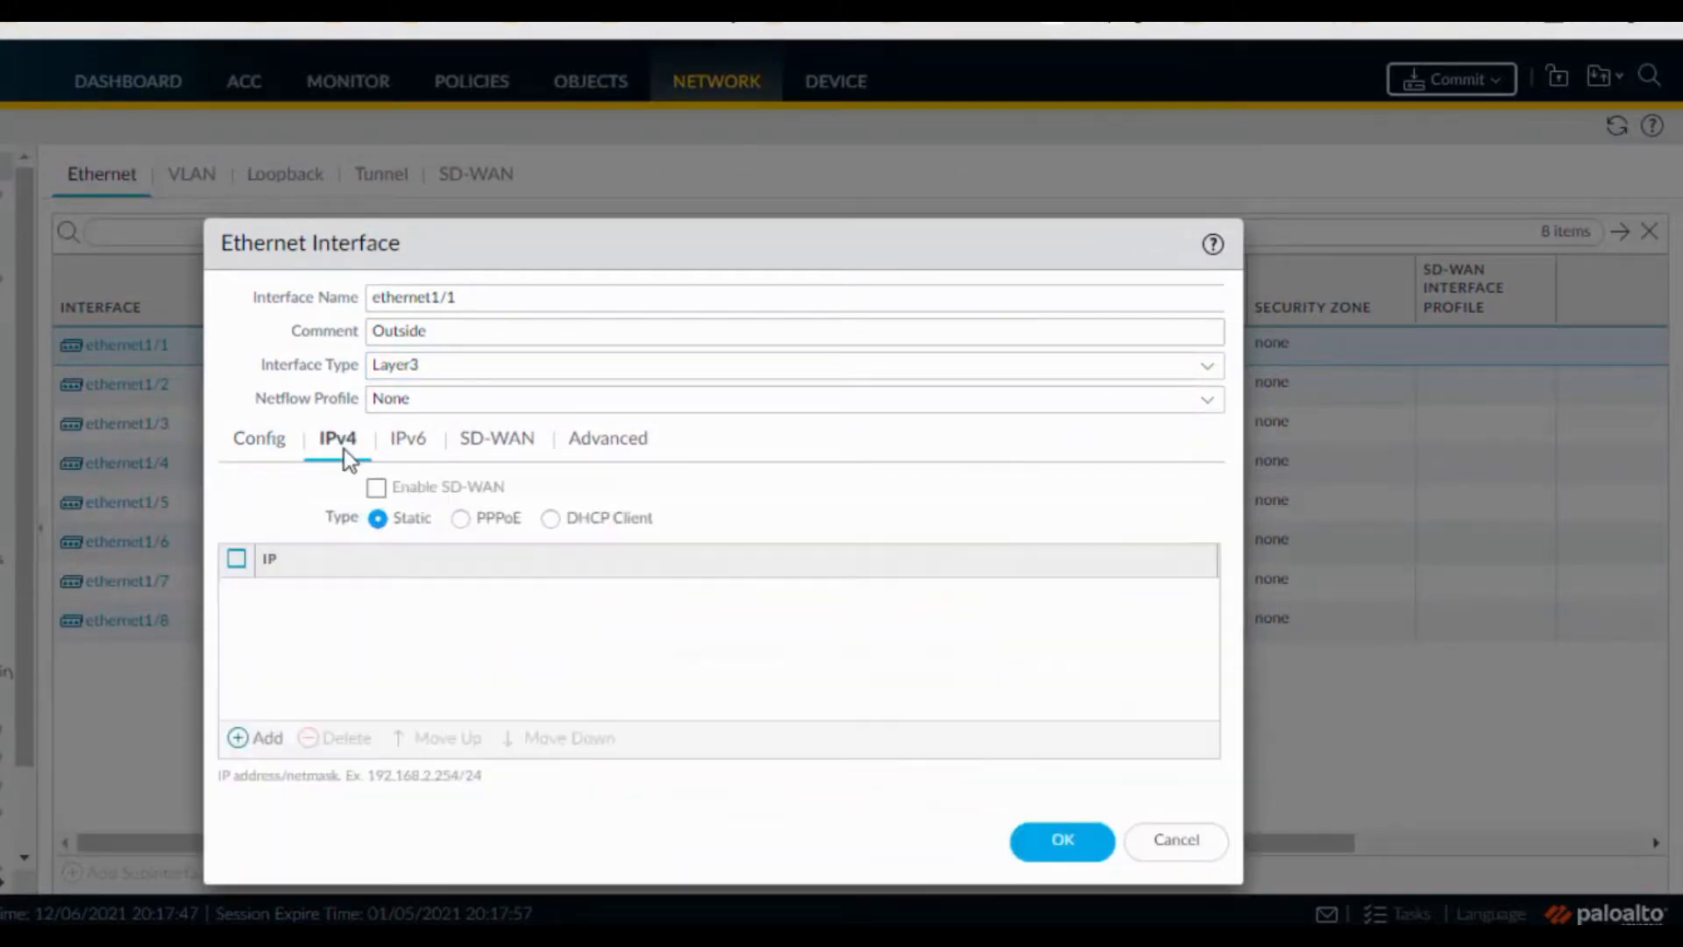
{"action": "left_click", "coordinate": [259, 743]}
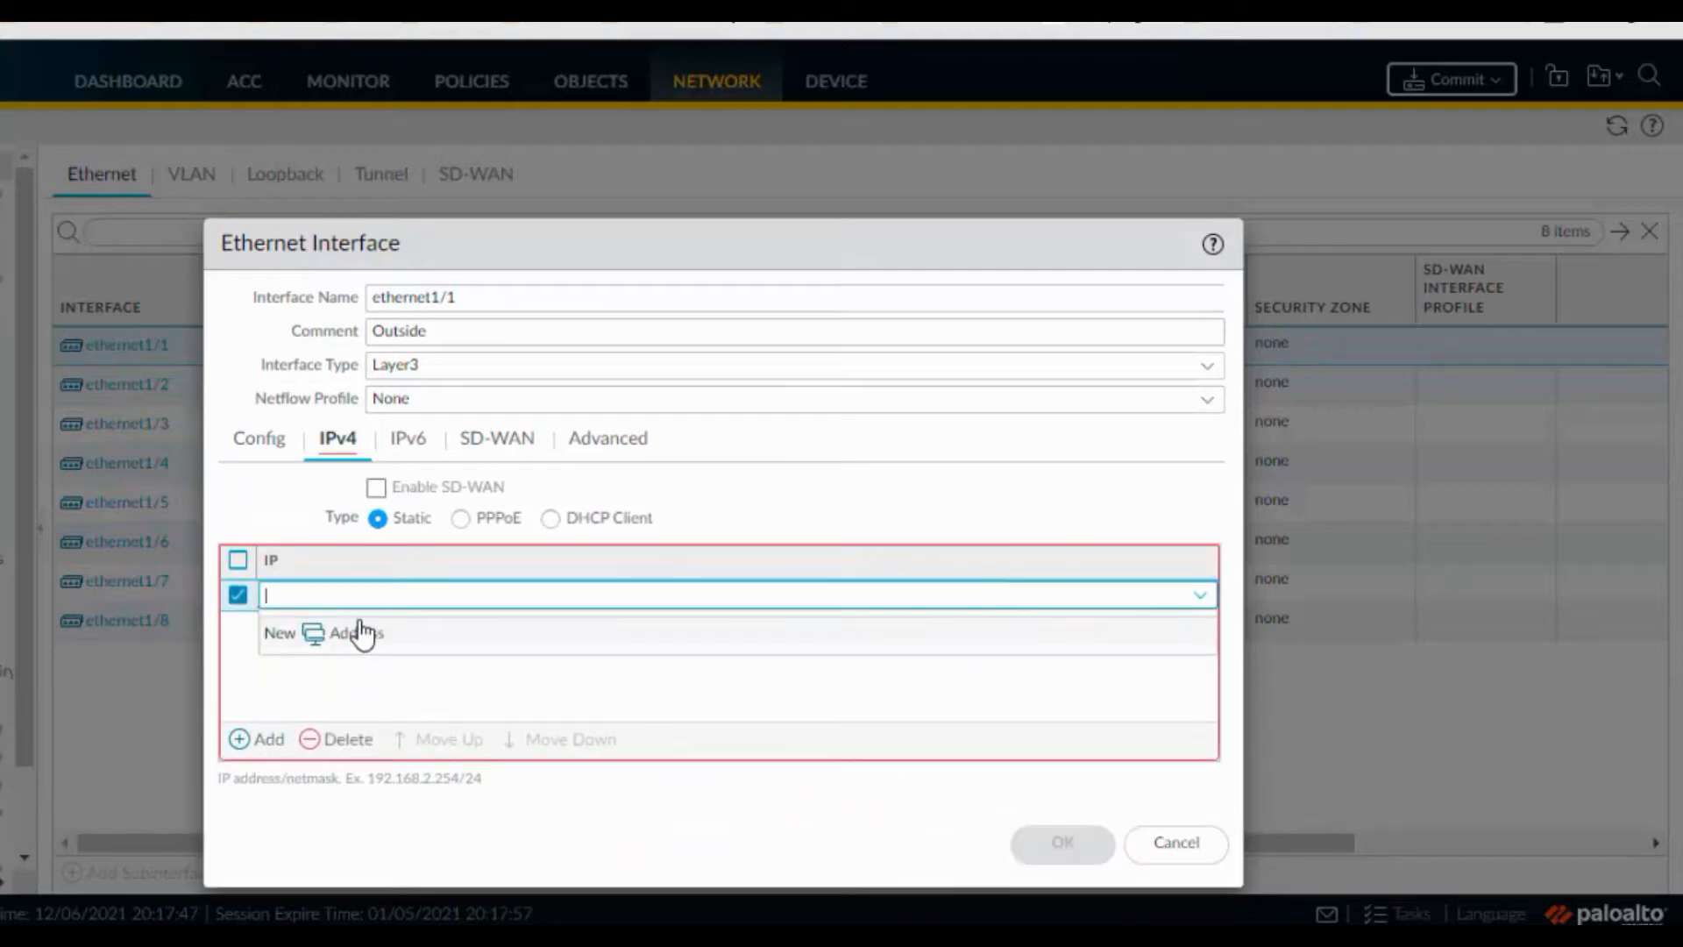
{"action": "type", "text": "2.2.2.2/8"}
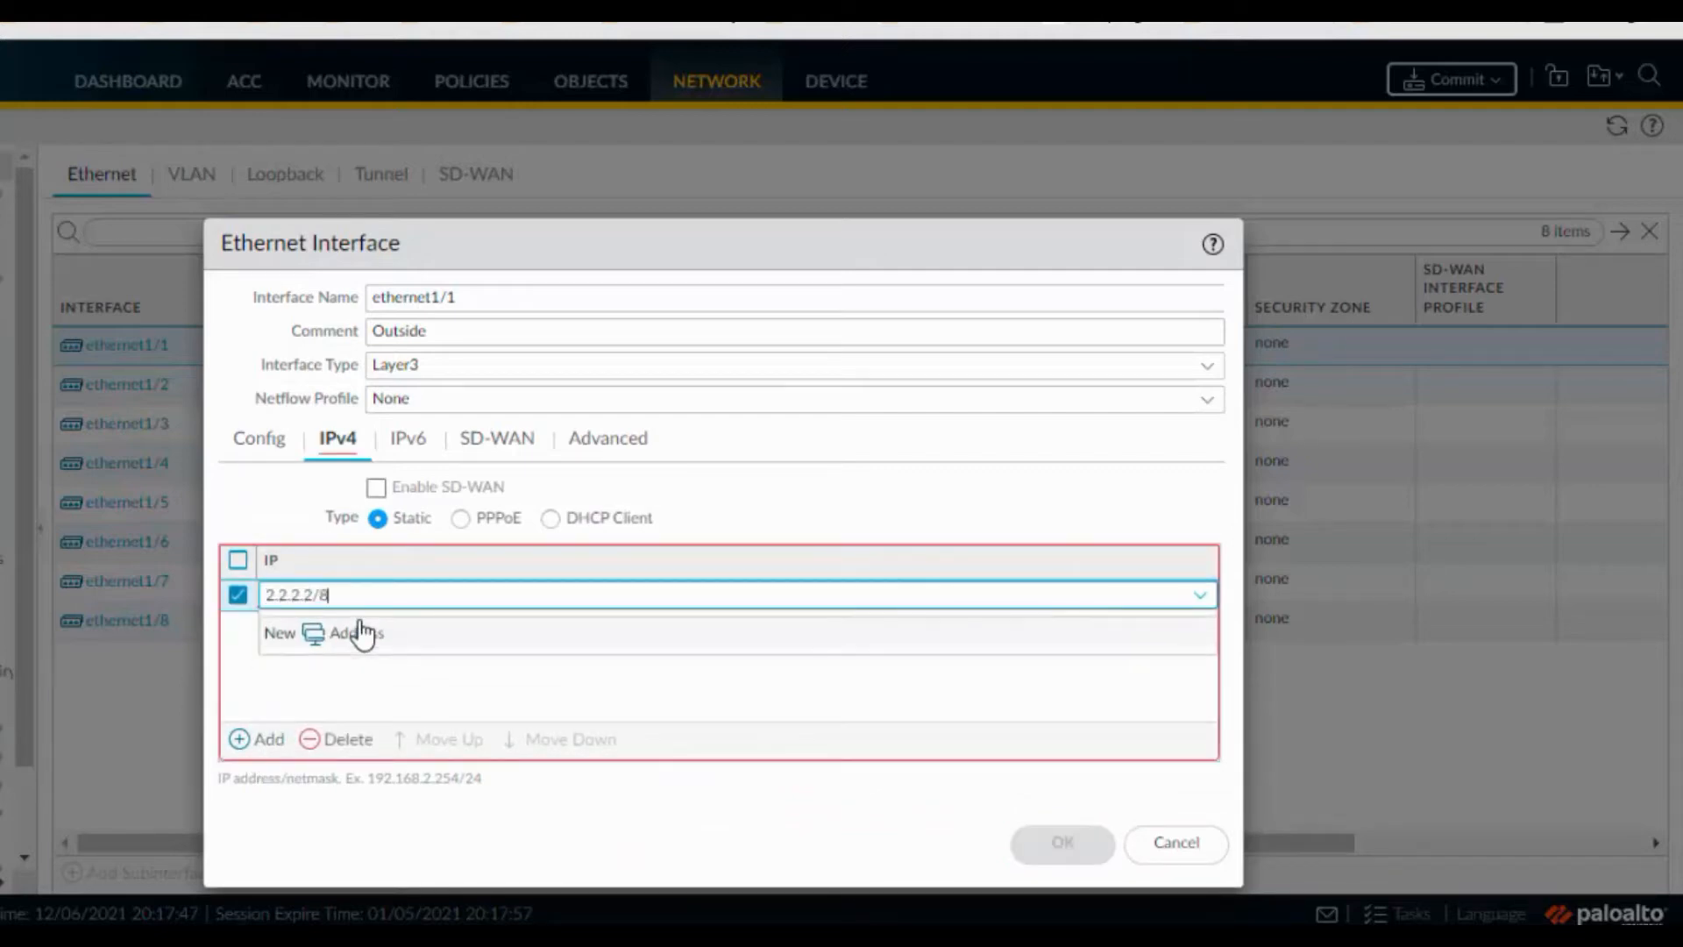
{"action": "left_click", "coordinate": [328, 700]}
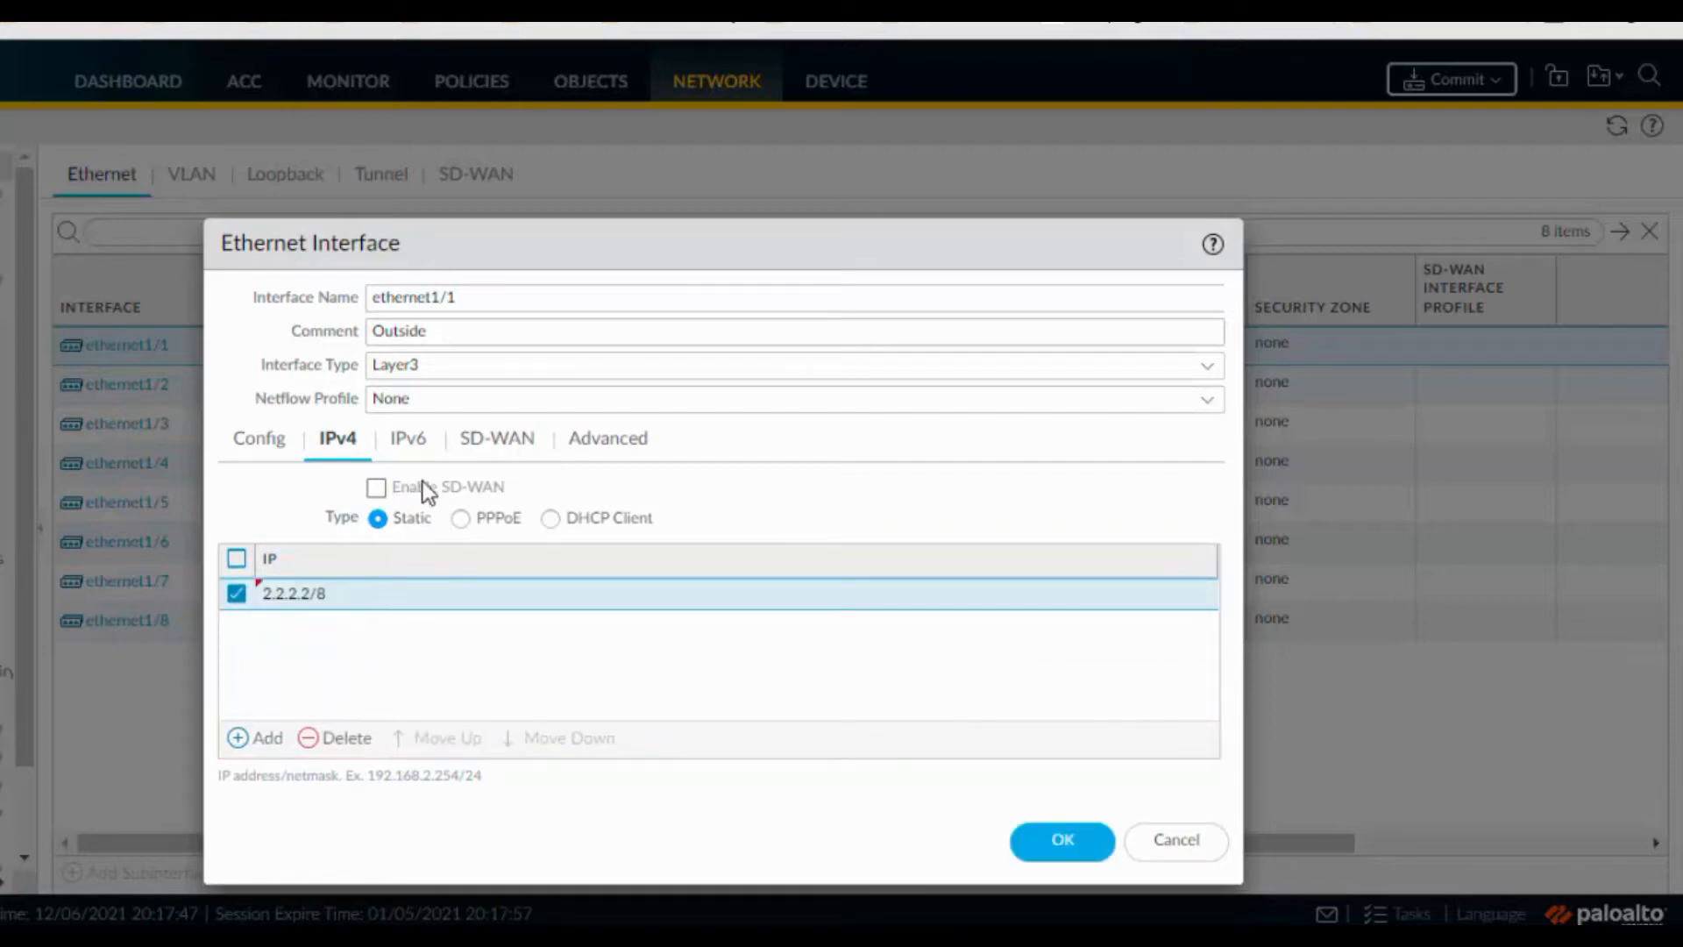
Apply the PING management profile under Advanced and save ethernet1/1
{"action": "left_click", "coordinate": [423, 460]}
{"action": "left_click", "coordinate": [526, 445]}
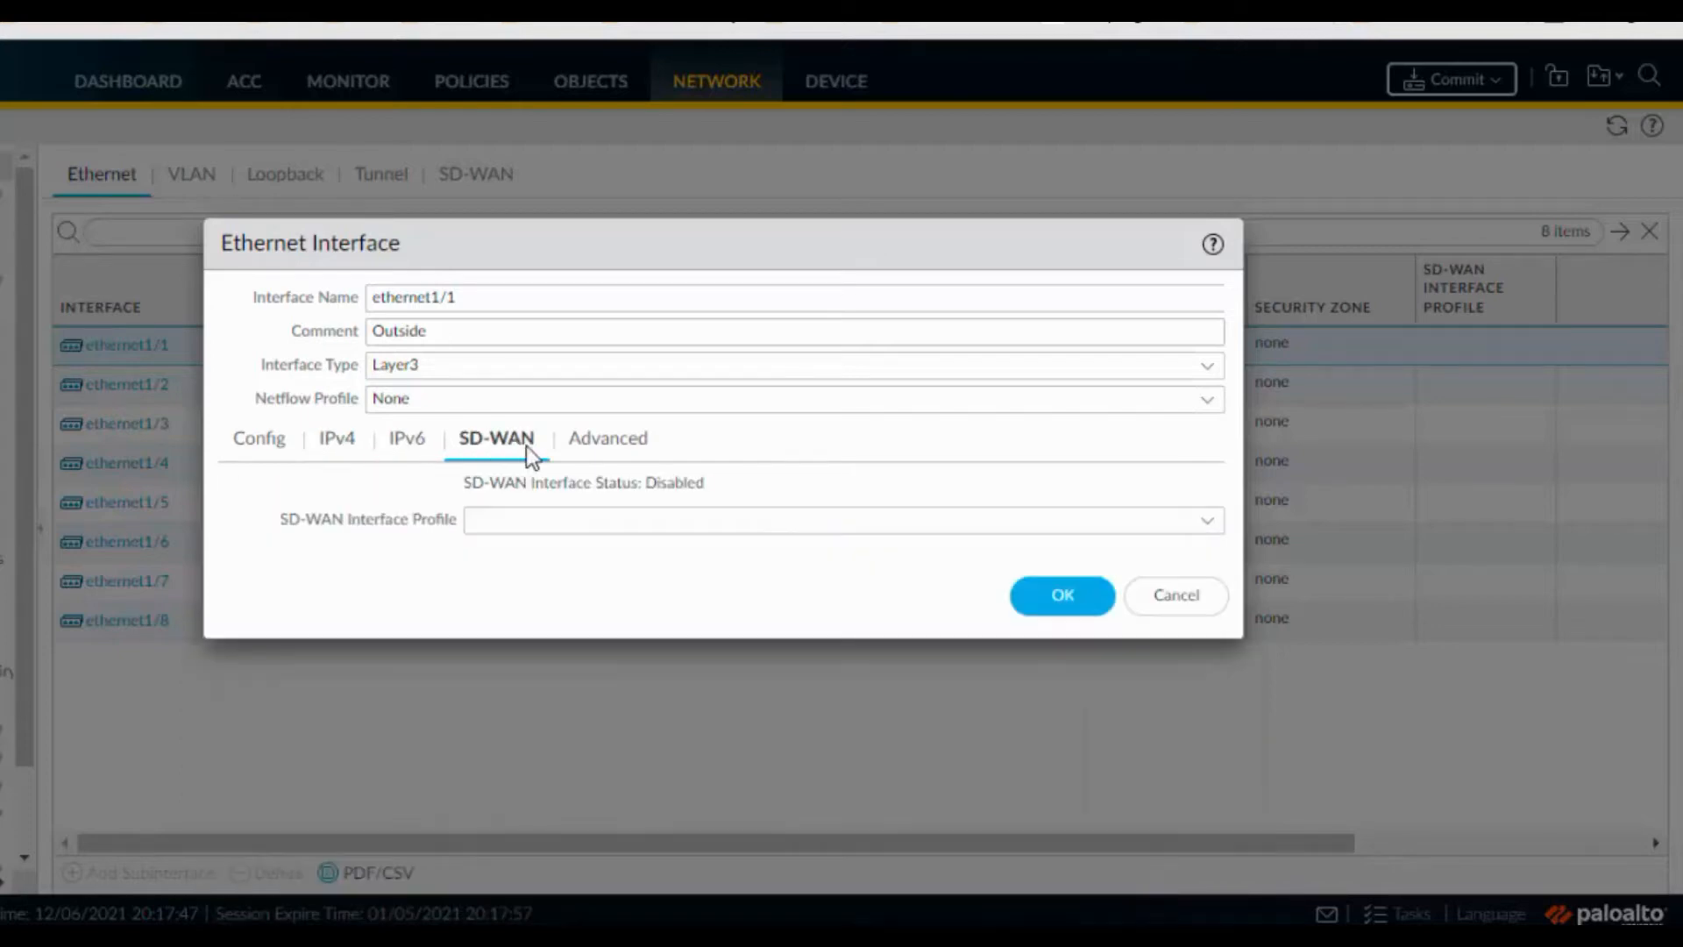
{"action": "left_click", "coordinate": [612, 448]}
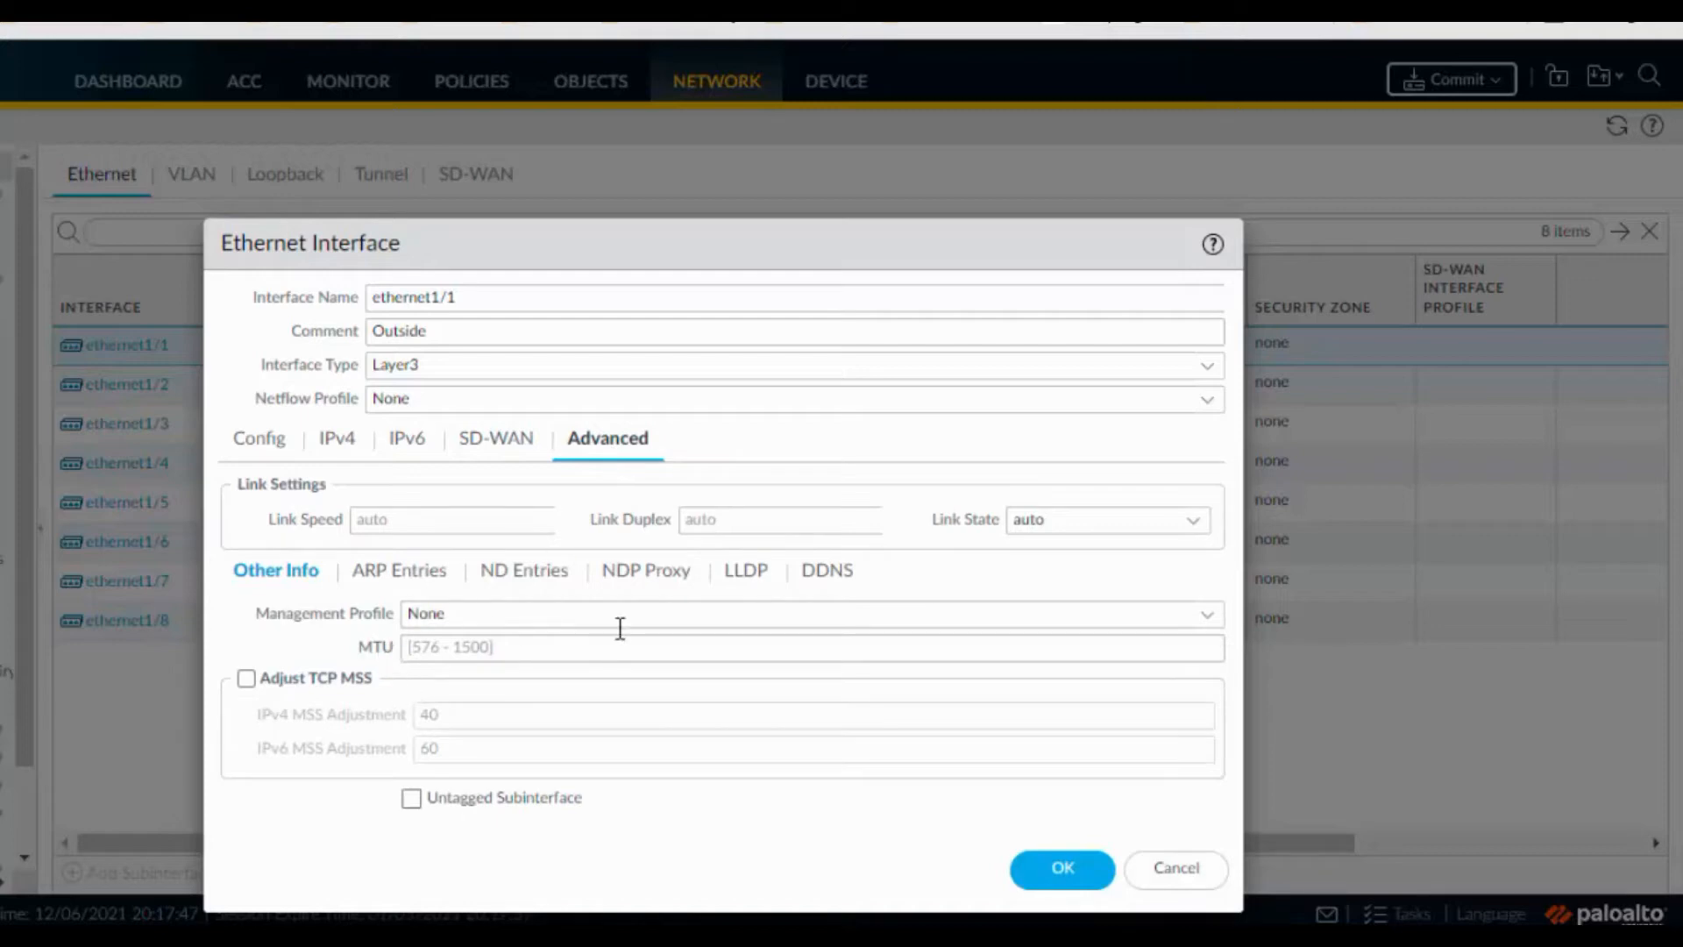
{"action": "left_click", "coordinate": [1197, 619]}
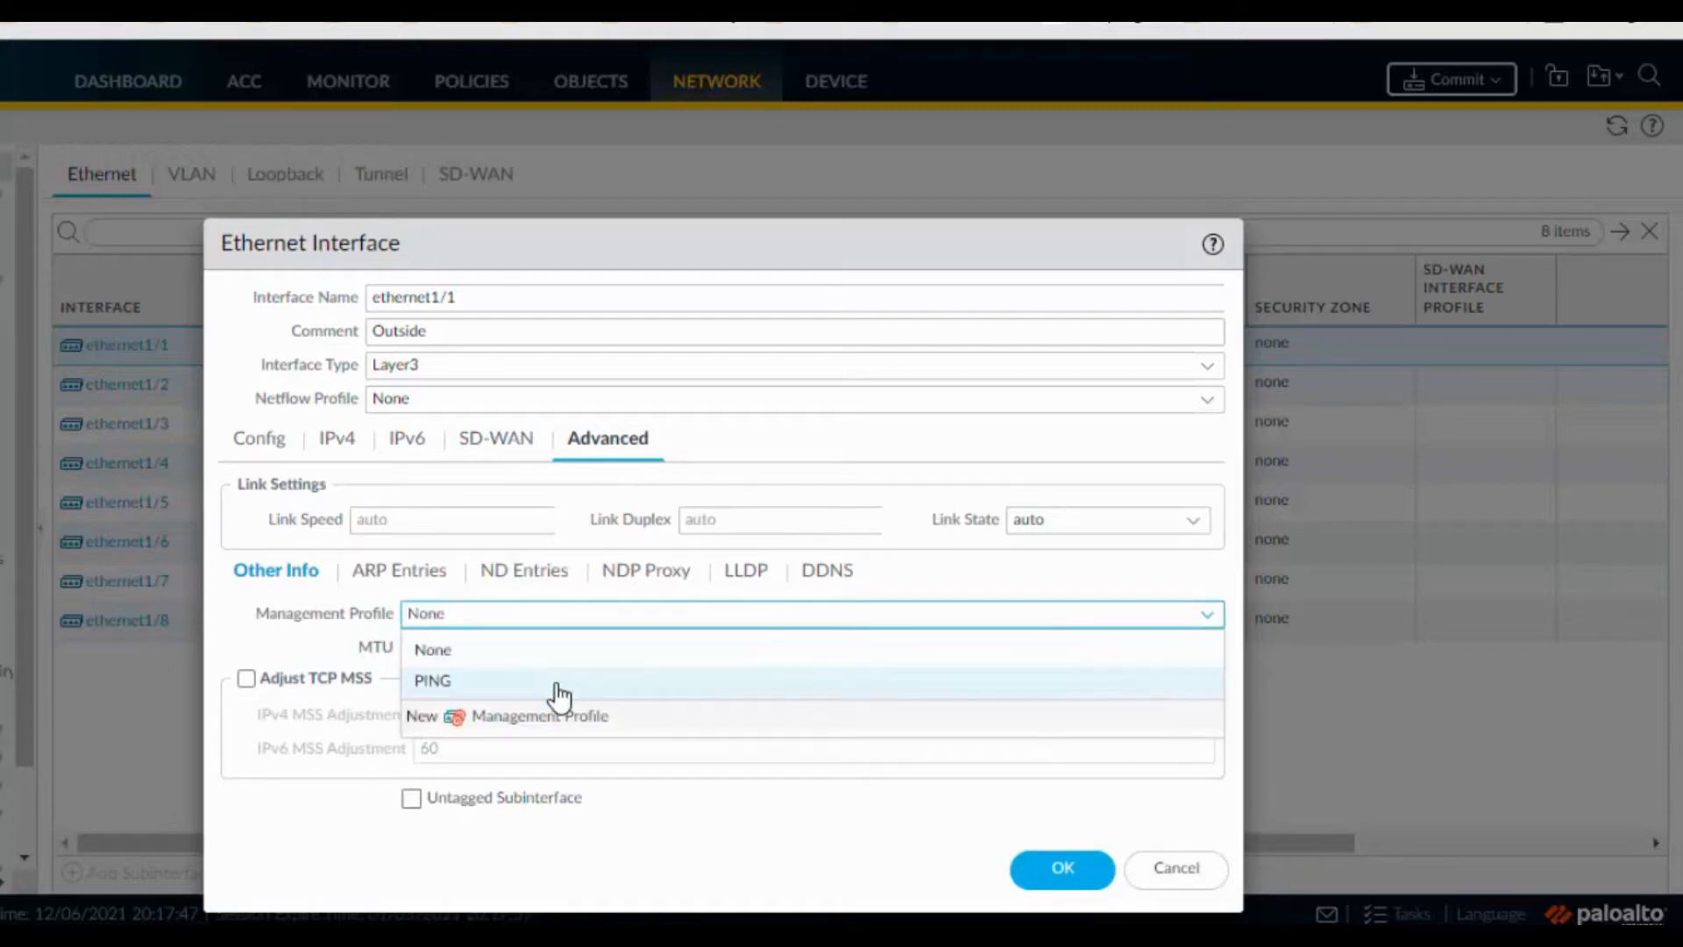
{"action": "left_click", "coordinate": [558, 684]}
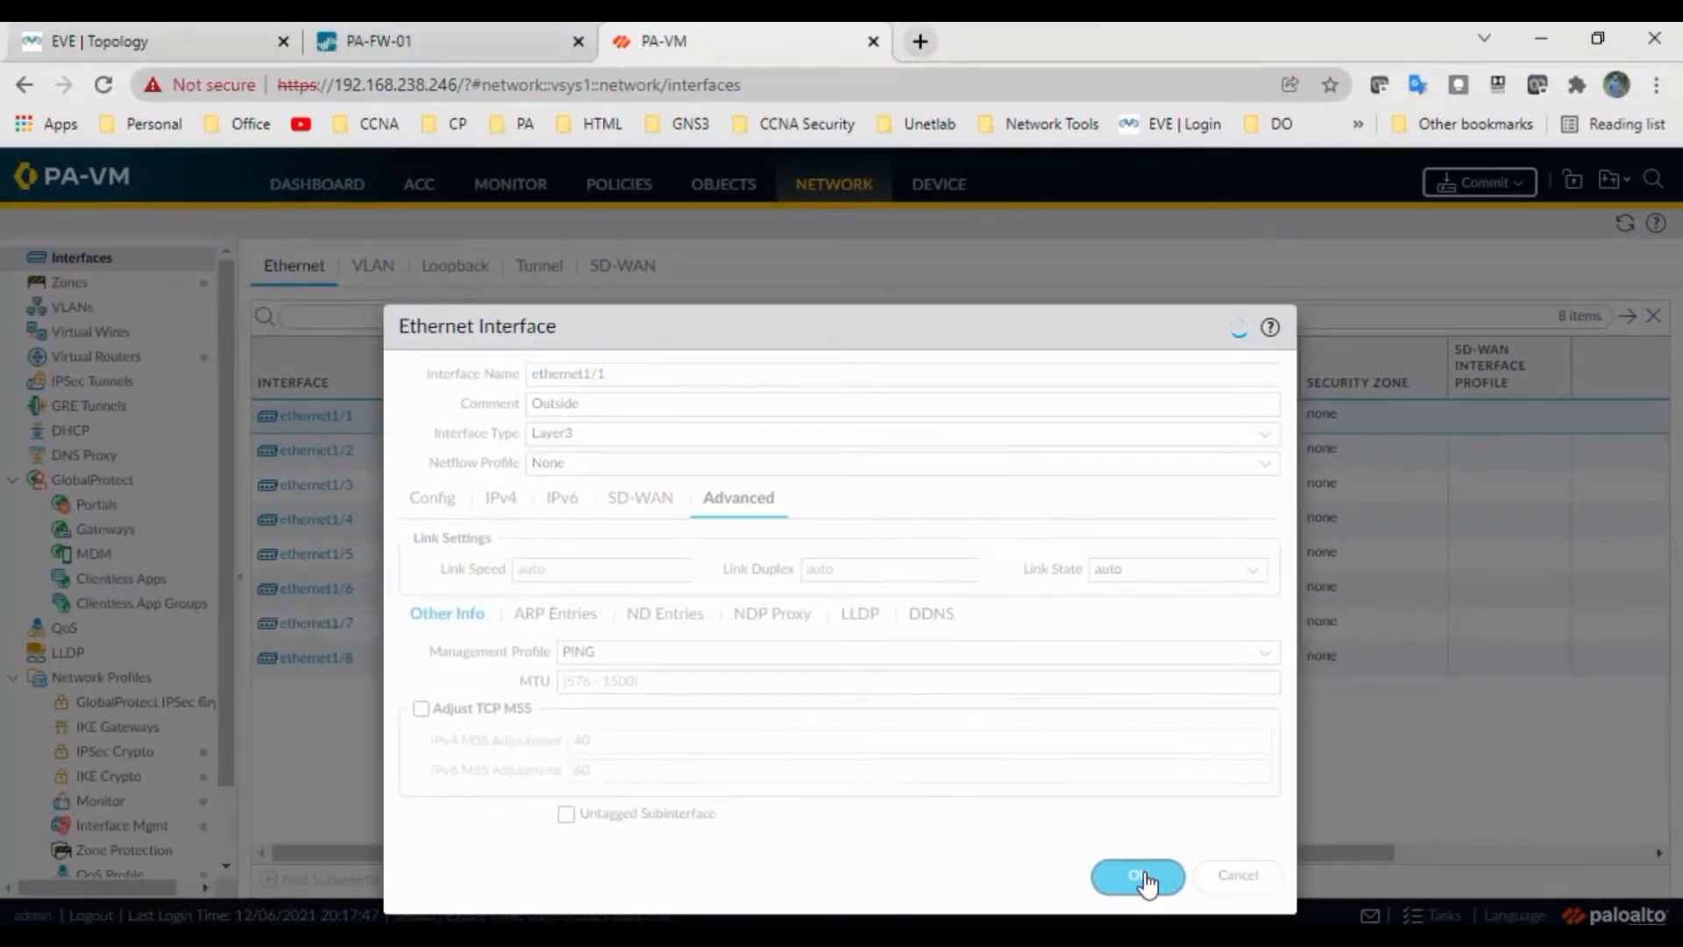
{"action": "left_click", "coordinate": [1027, 869]}
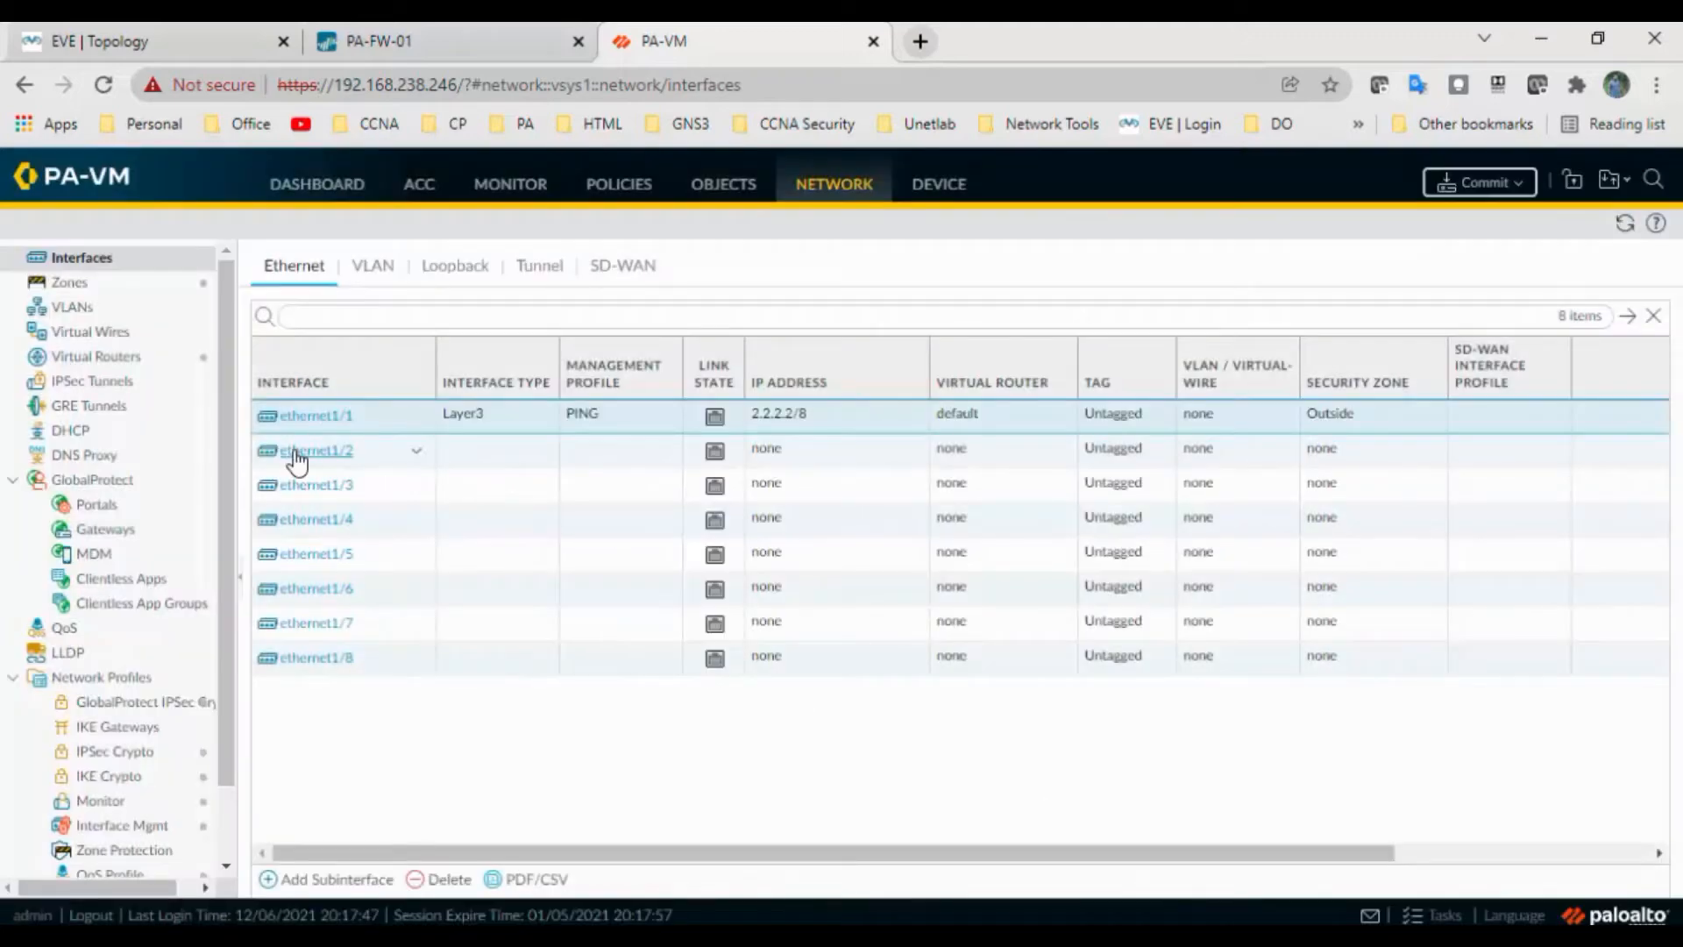
Open ethernet1/2's settings and start its Inside comment
{"action": "mouse_move", "coordinate": [296, 458]}
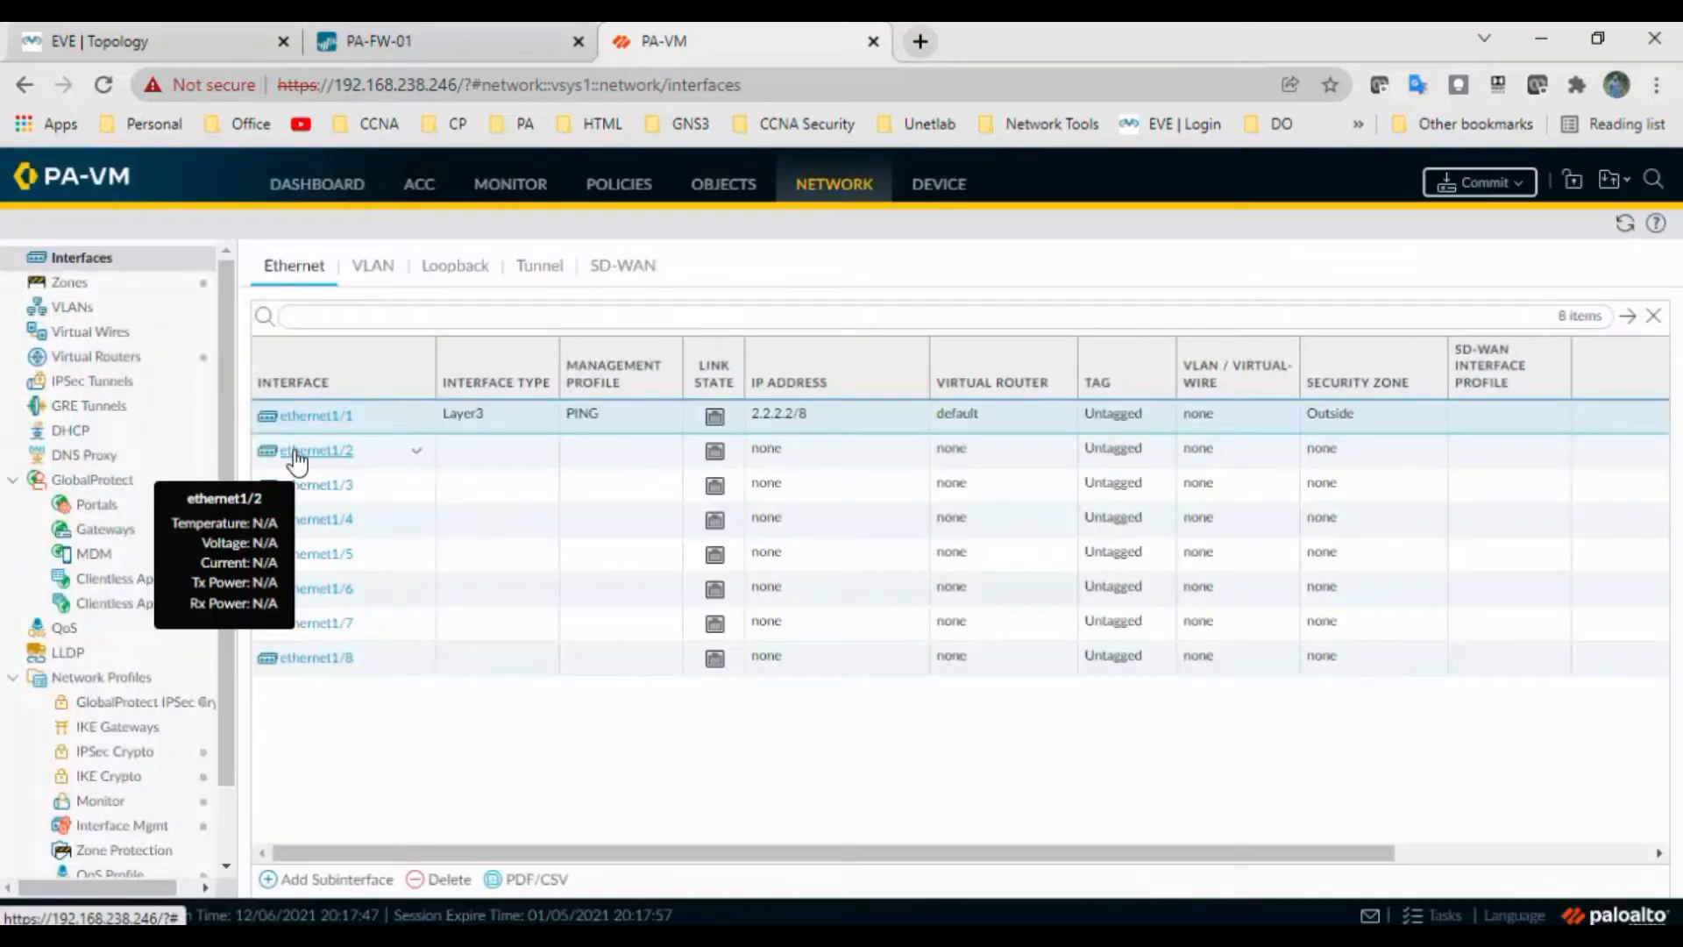
{"action": "left_click", "coordinate": [296, 458]}
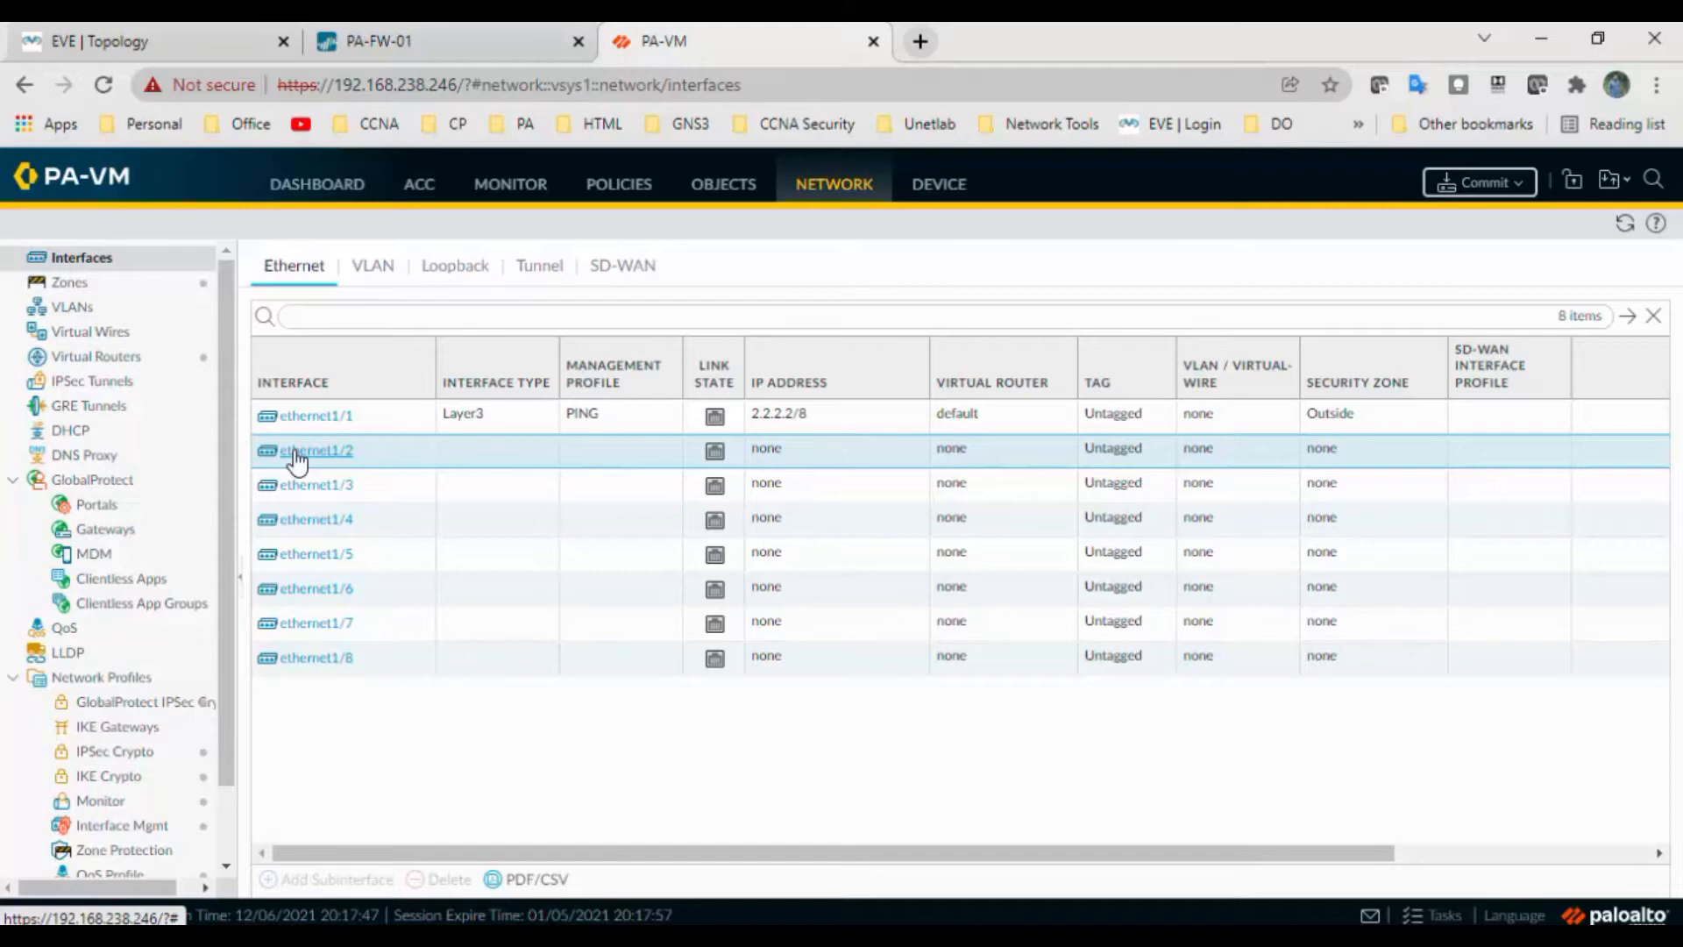
{"action": "left_click", "coordinate": [297, 458]}
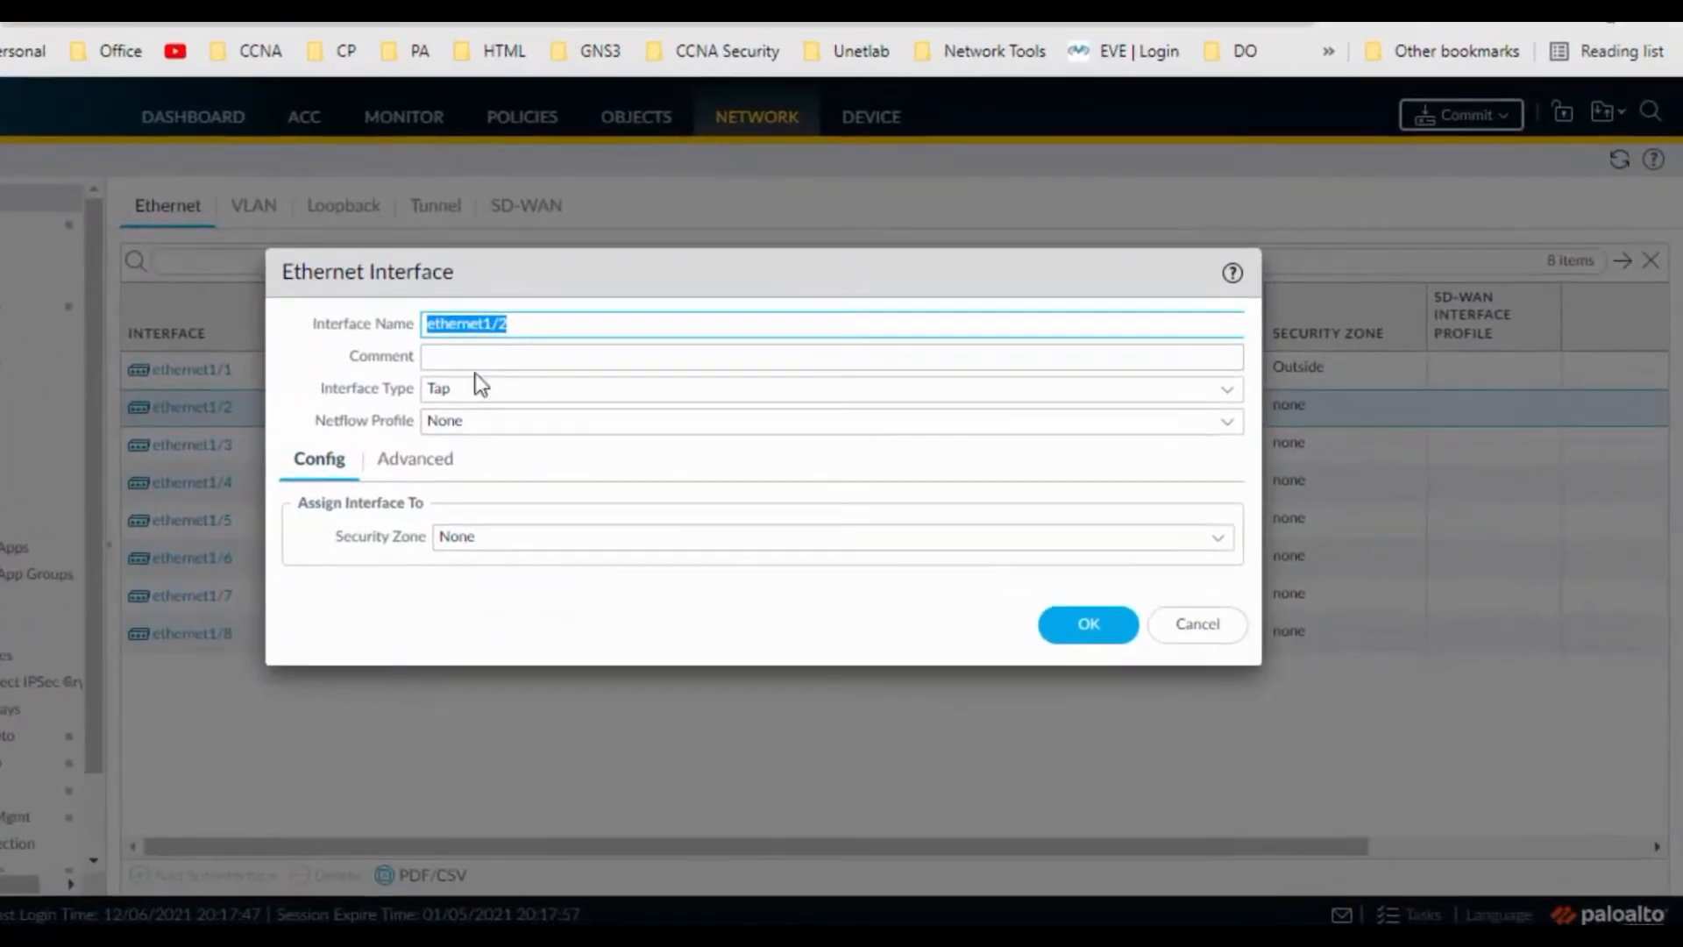
{"action": "left_click", "coordinate": [581, 404]}
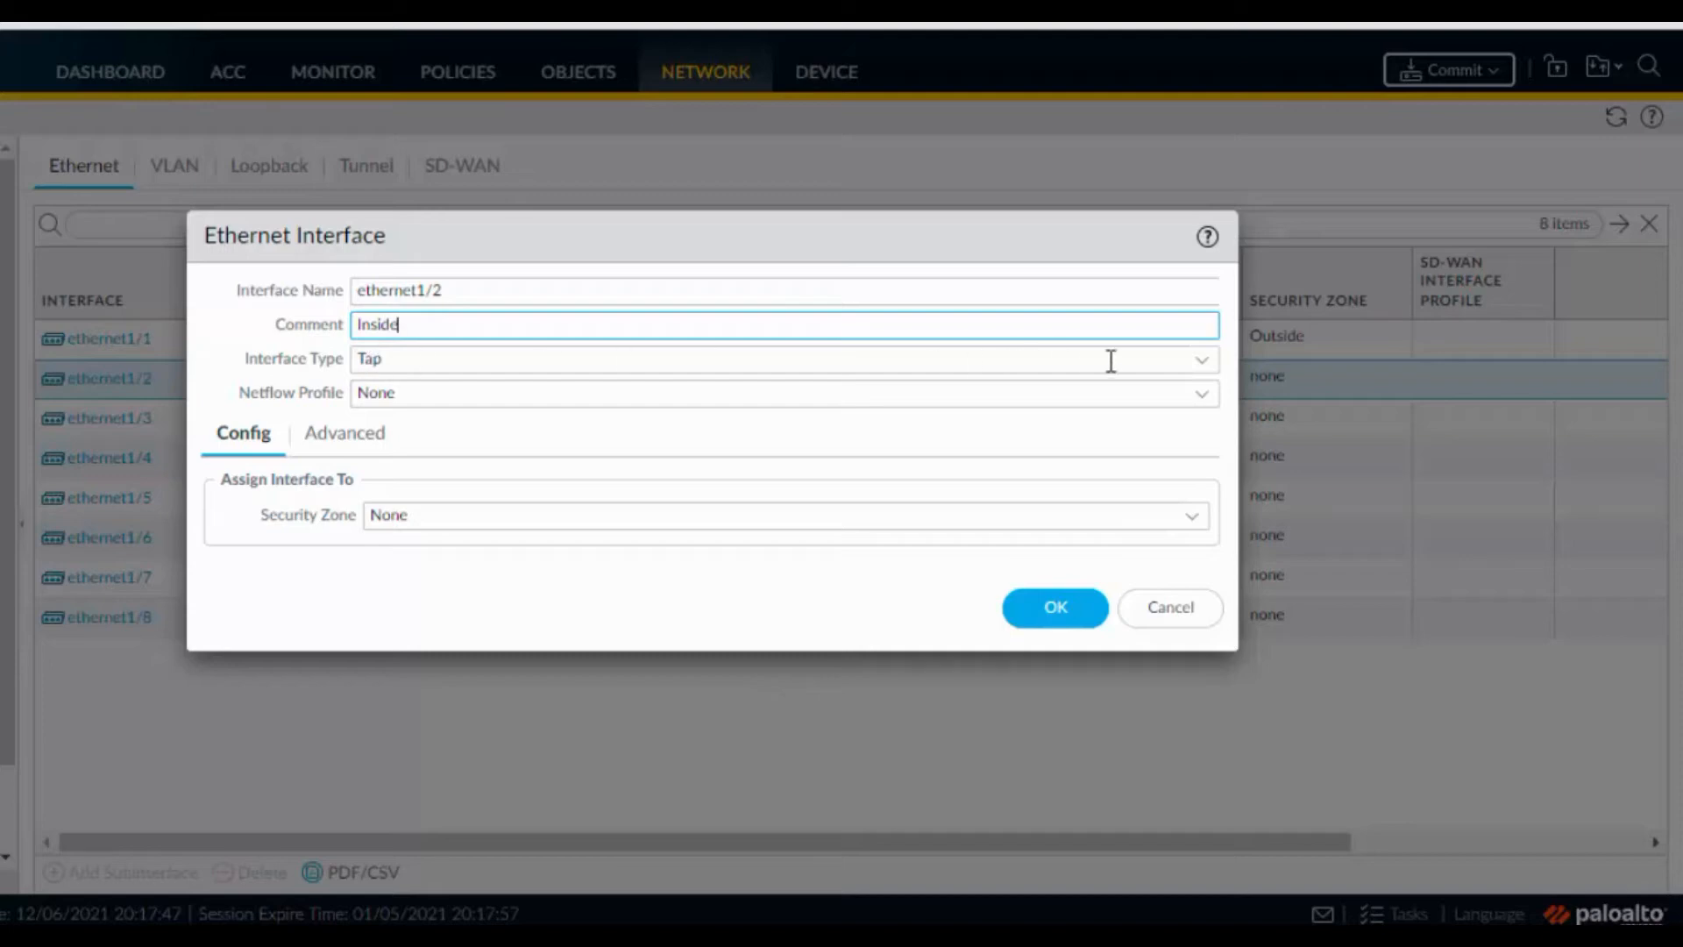
Make ethernet1/2 Layer3 on the default virtual router in the Inside zone
{"action": "left_click", "coordinate": [1203, 361]}
{"action": "left_click", "coordinate": [580, 526]}
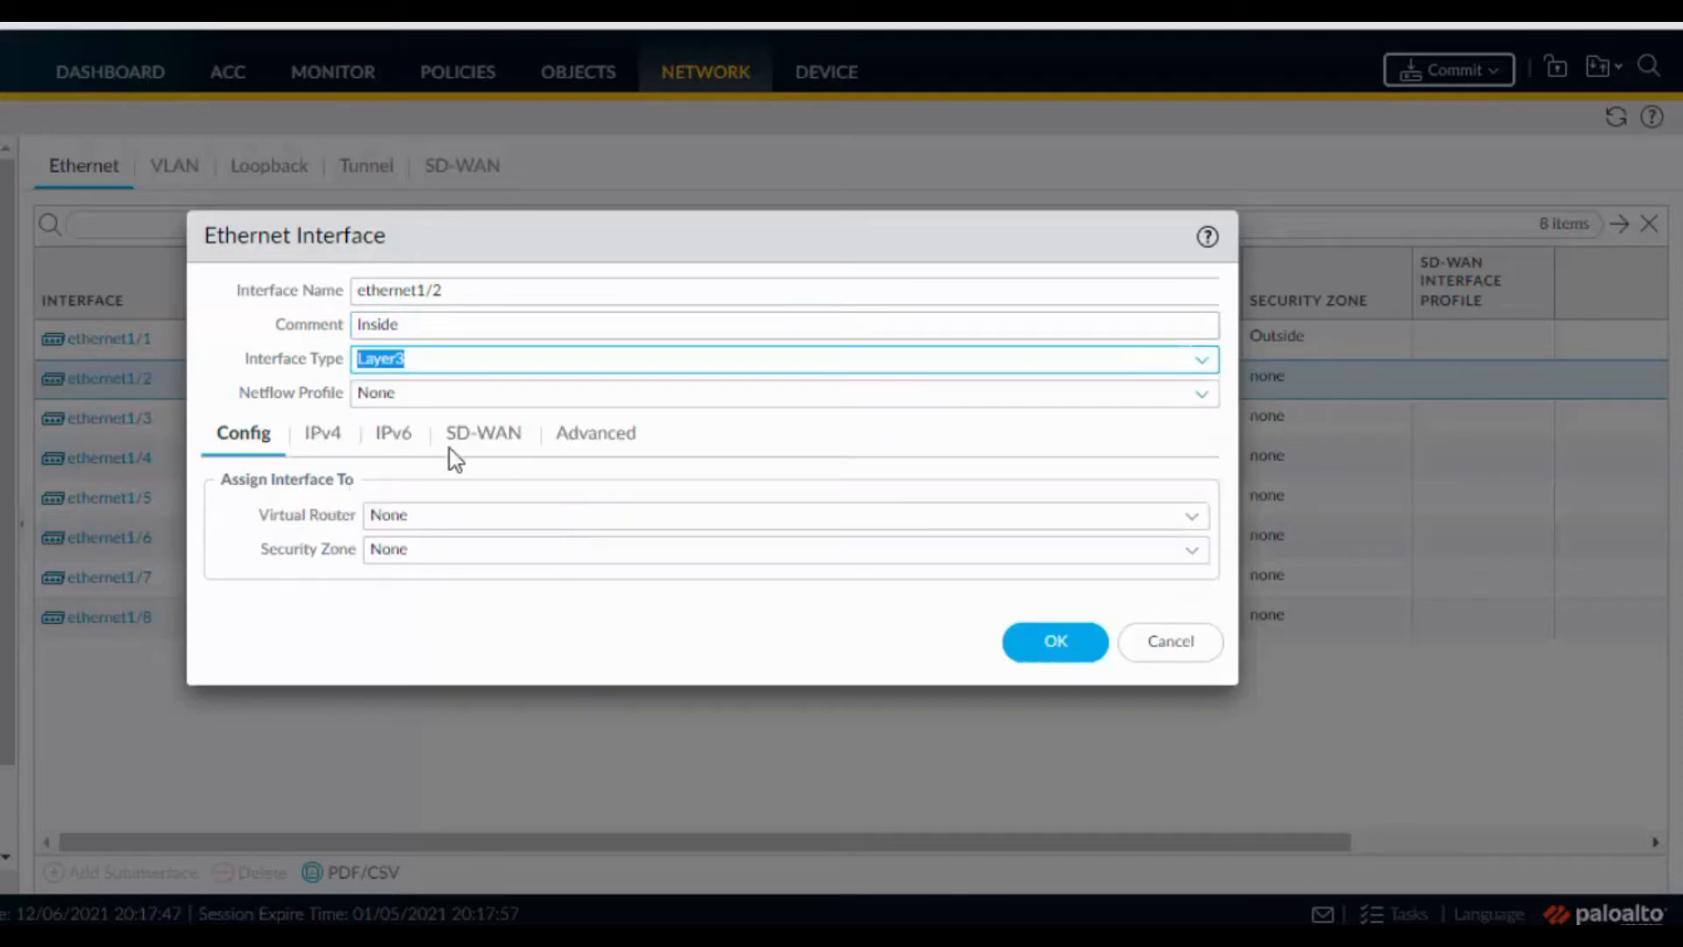
{"action": "left_click", "coordinate": [1185, 521]}
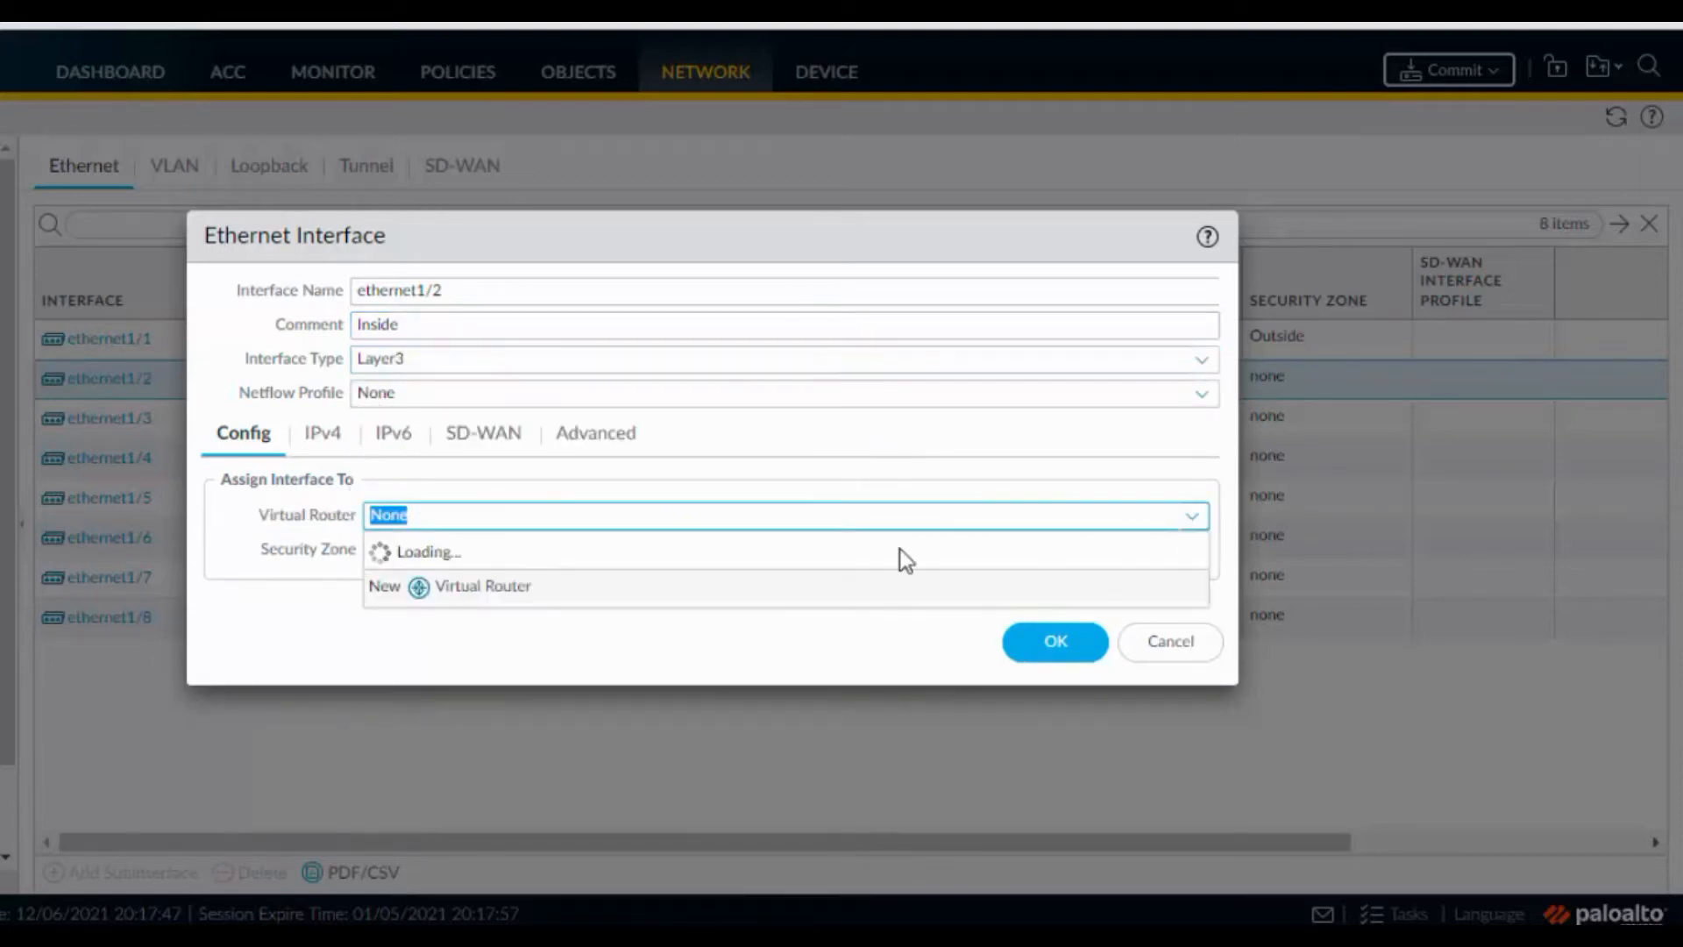
{"action": "left_click", "coordinate": [504, 583]}
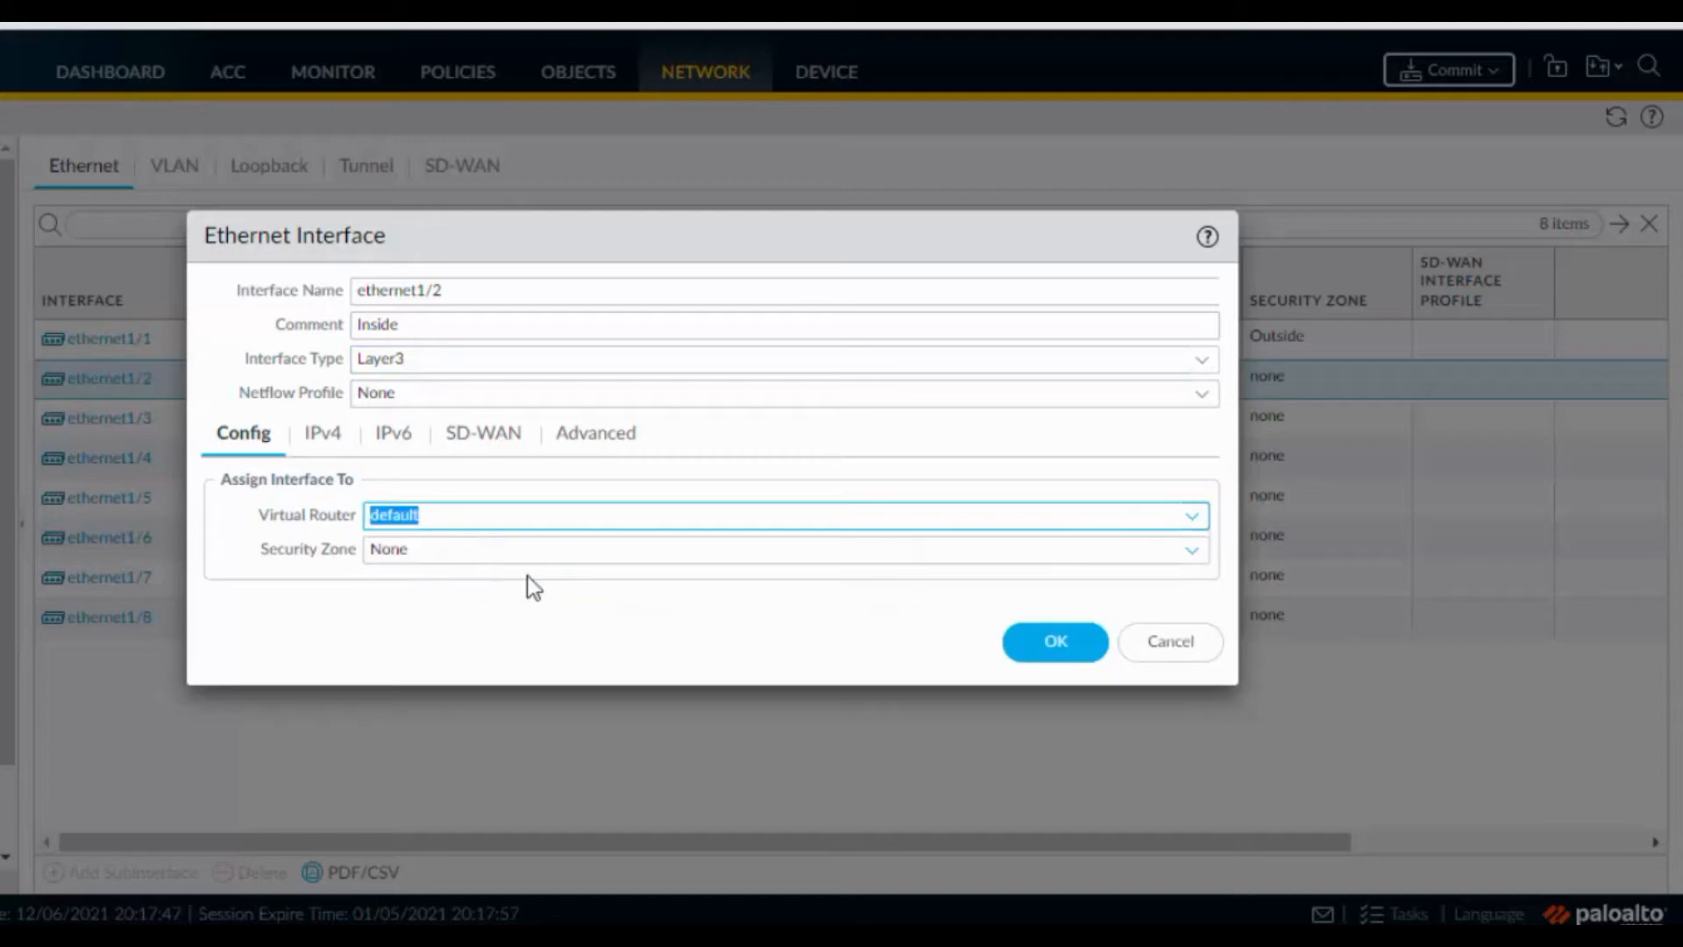
{"action": "left_click", "coordinate": [1190, 550]}
{"action": "left_click", "coordinate": [469, 631]}
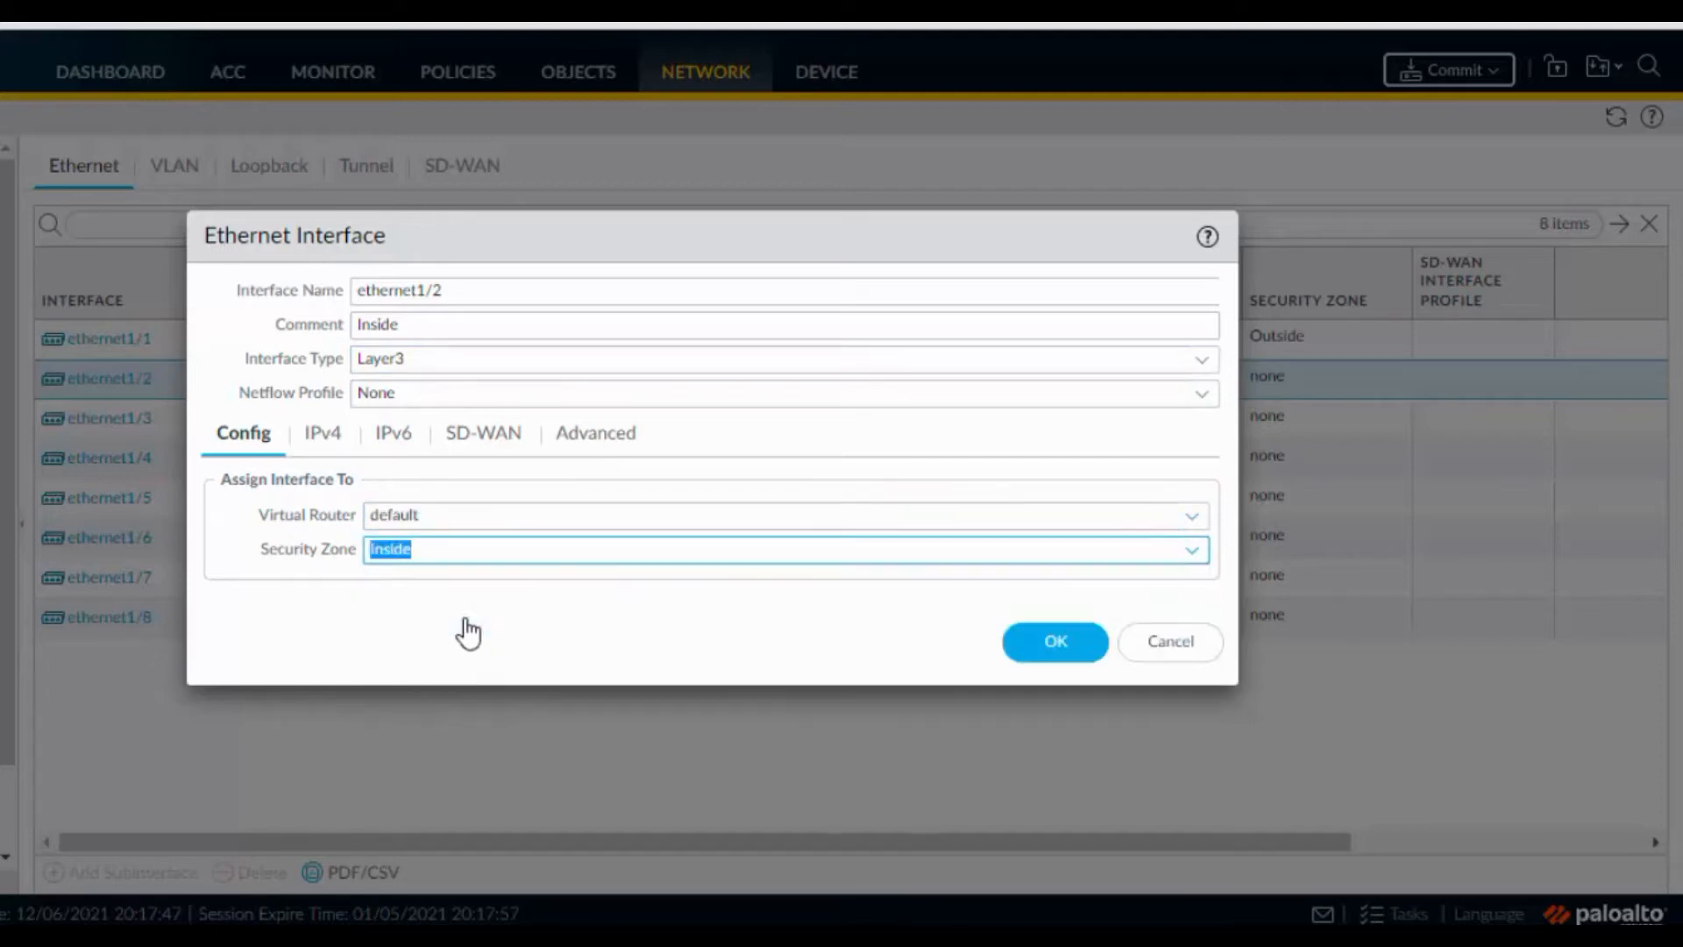
Add IPv4 192.168.4.100/24 and the PING management profile, then save ethernet1/2
{"action": "left_click", "coordinate": [300, 432]}
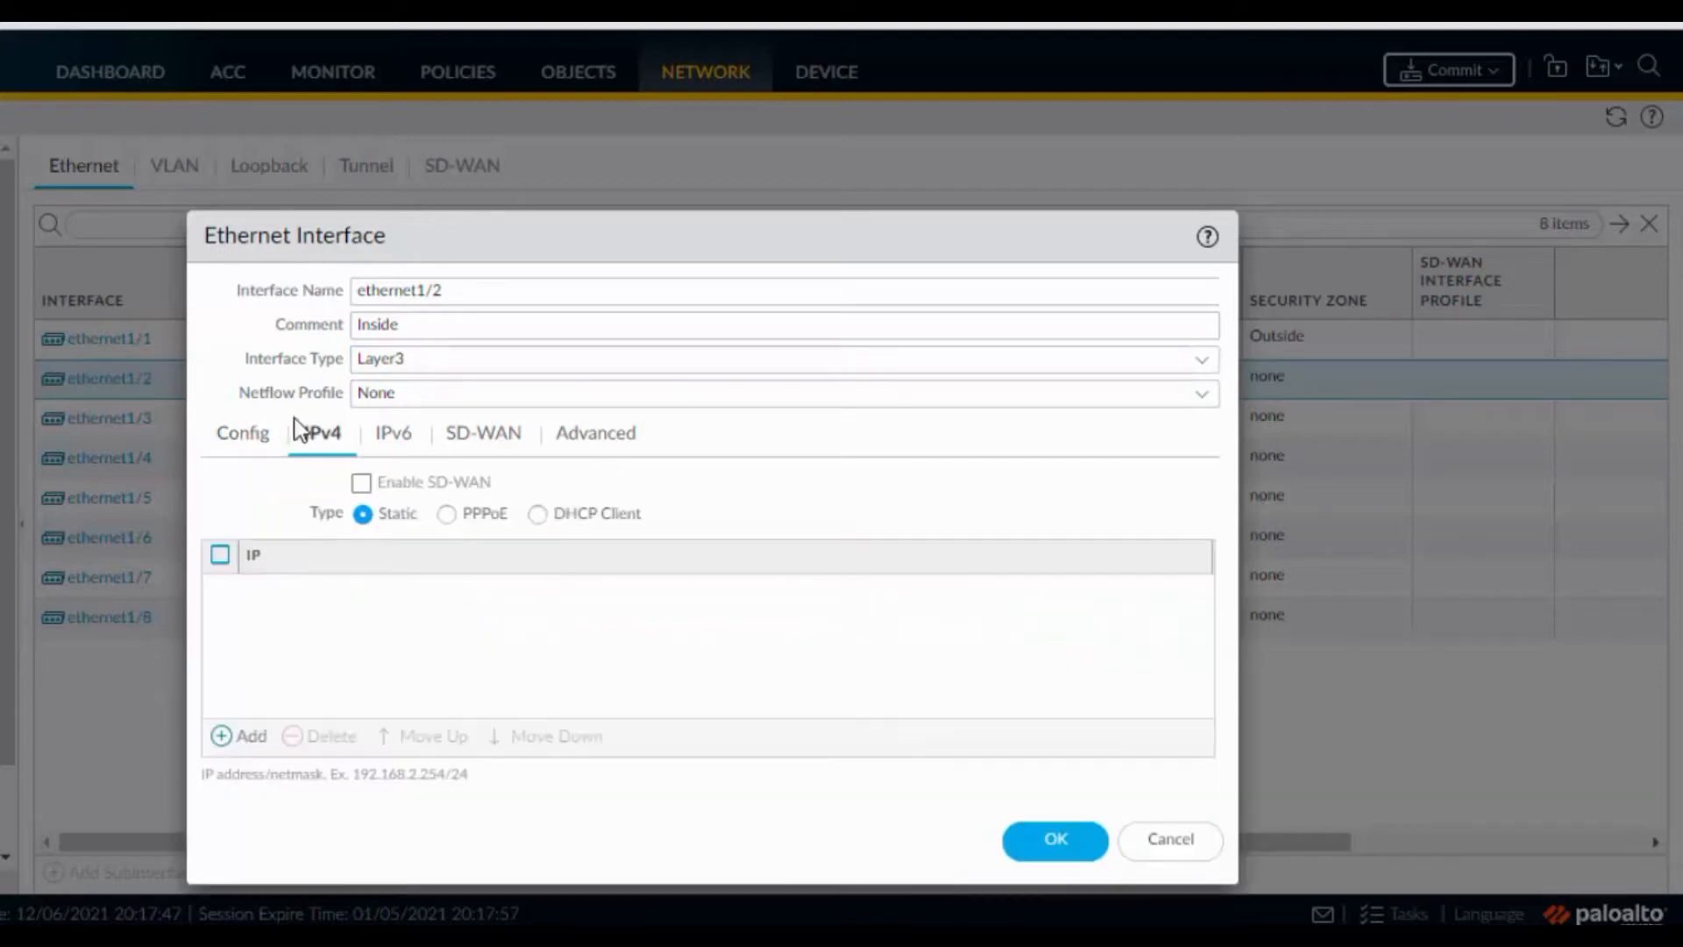
{"action": "left_click", "coordinate": [235, 736]}
{"action": "type", "text": "192.168.4.1"}
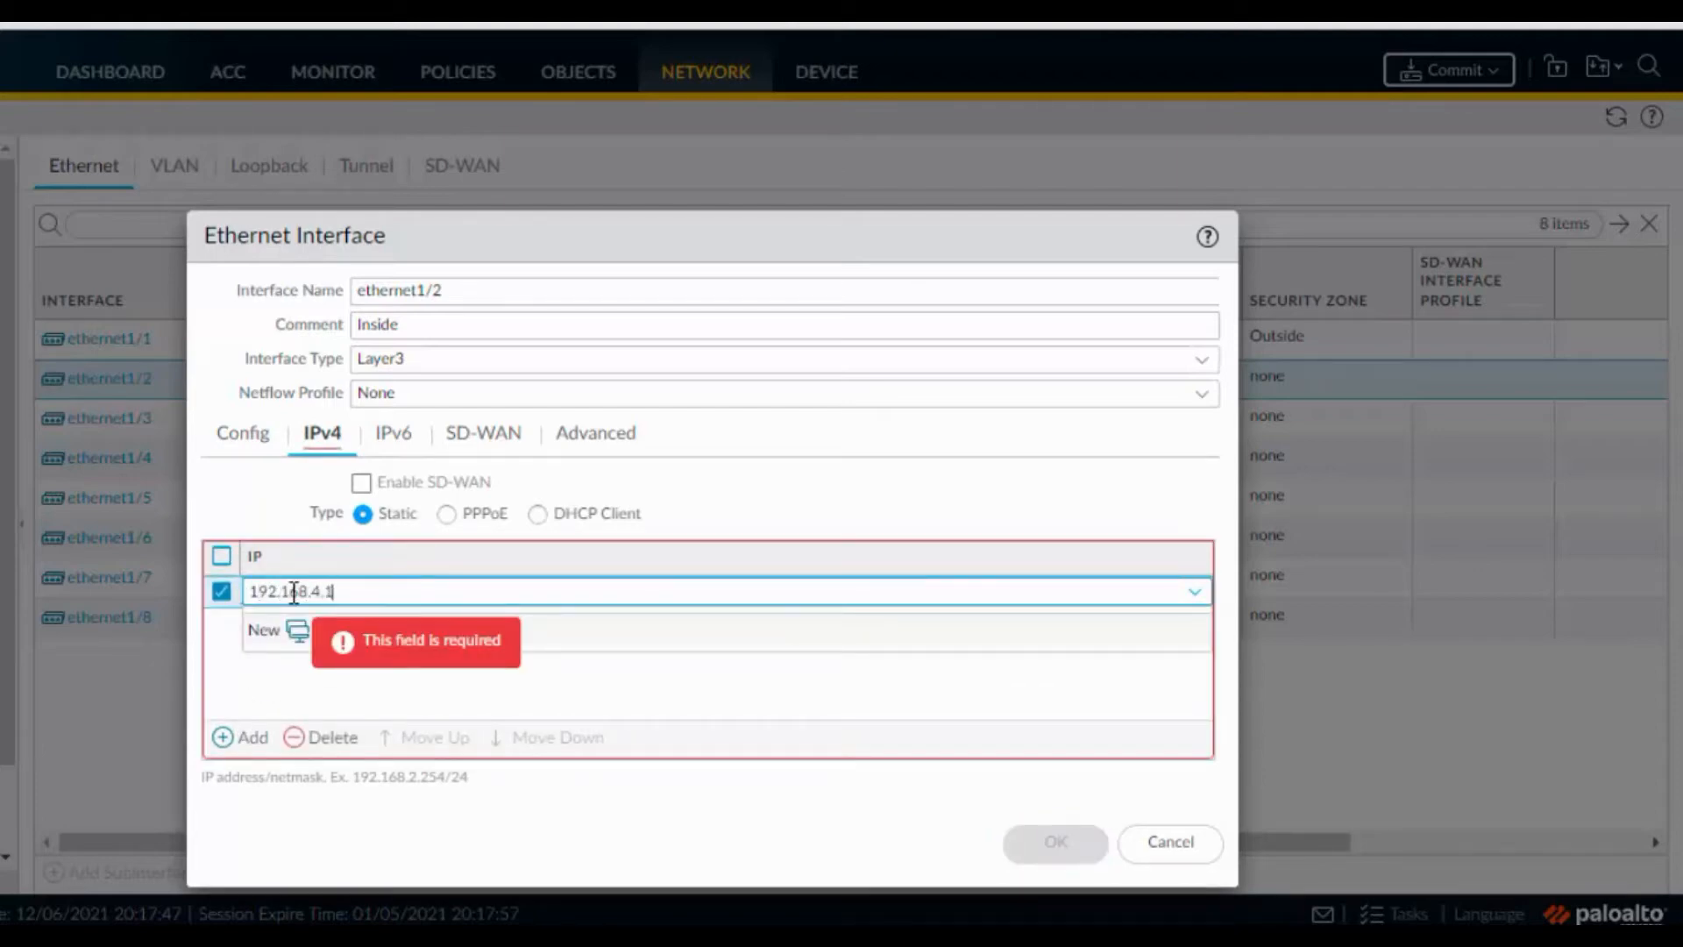
{"action": "type", "text": "00/24"}
{"action": "left_click", "coordinate": [605, 438]}
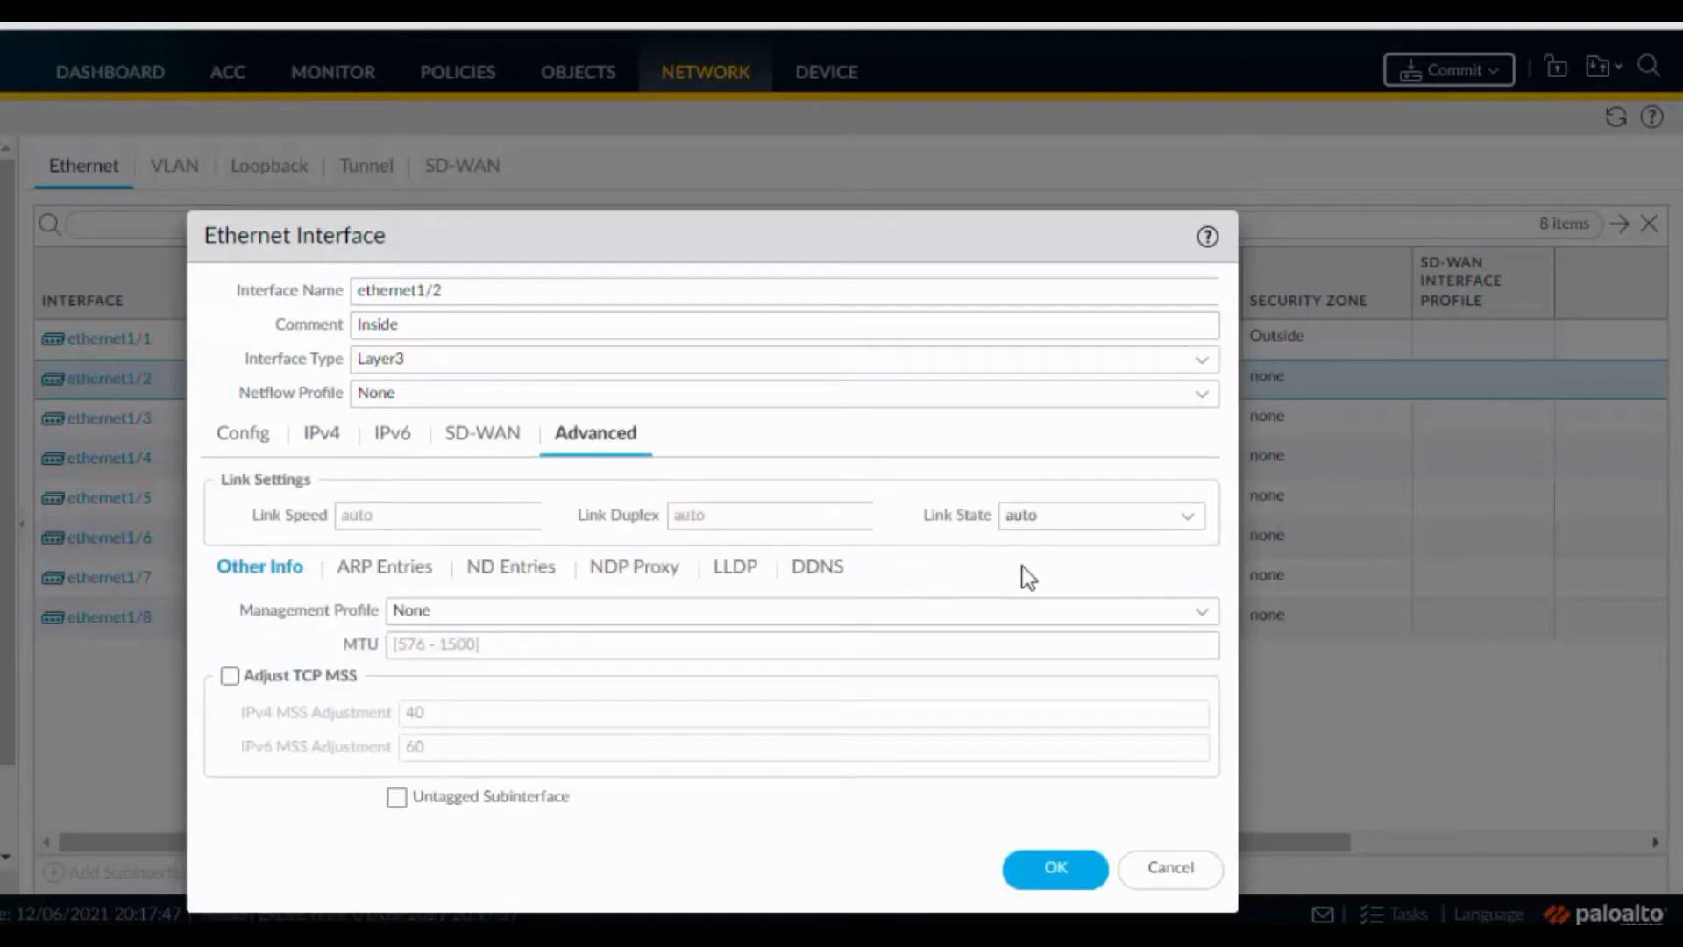
{"action": "left_click", "coordinate": [1203, 612]}
{"action": "left_click", "coordinate": [558, 676]}
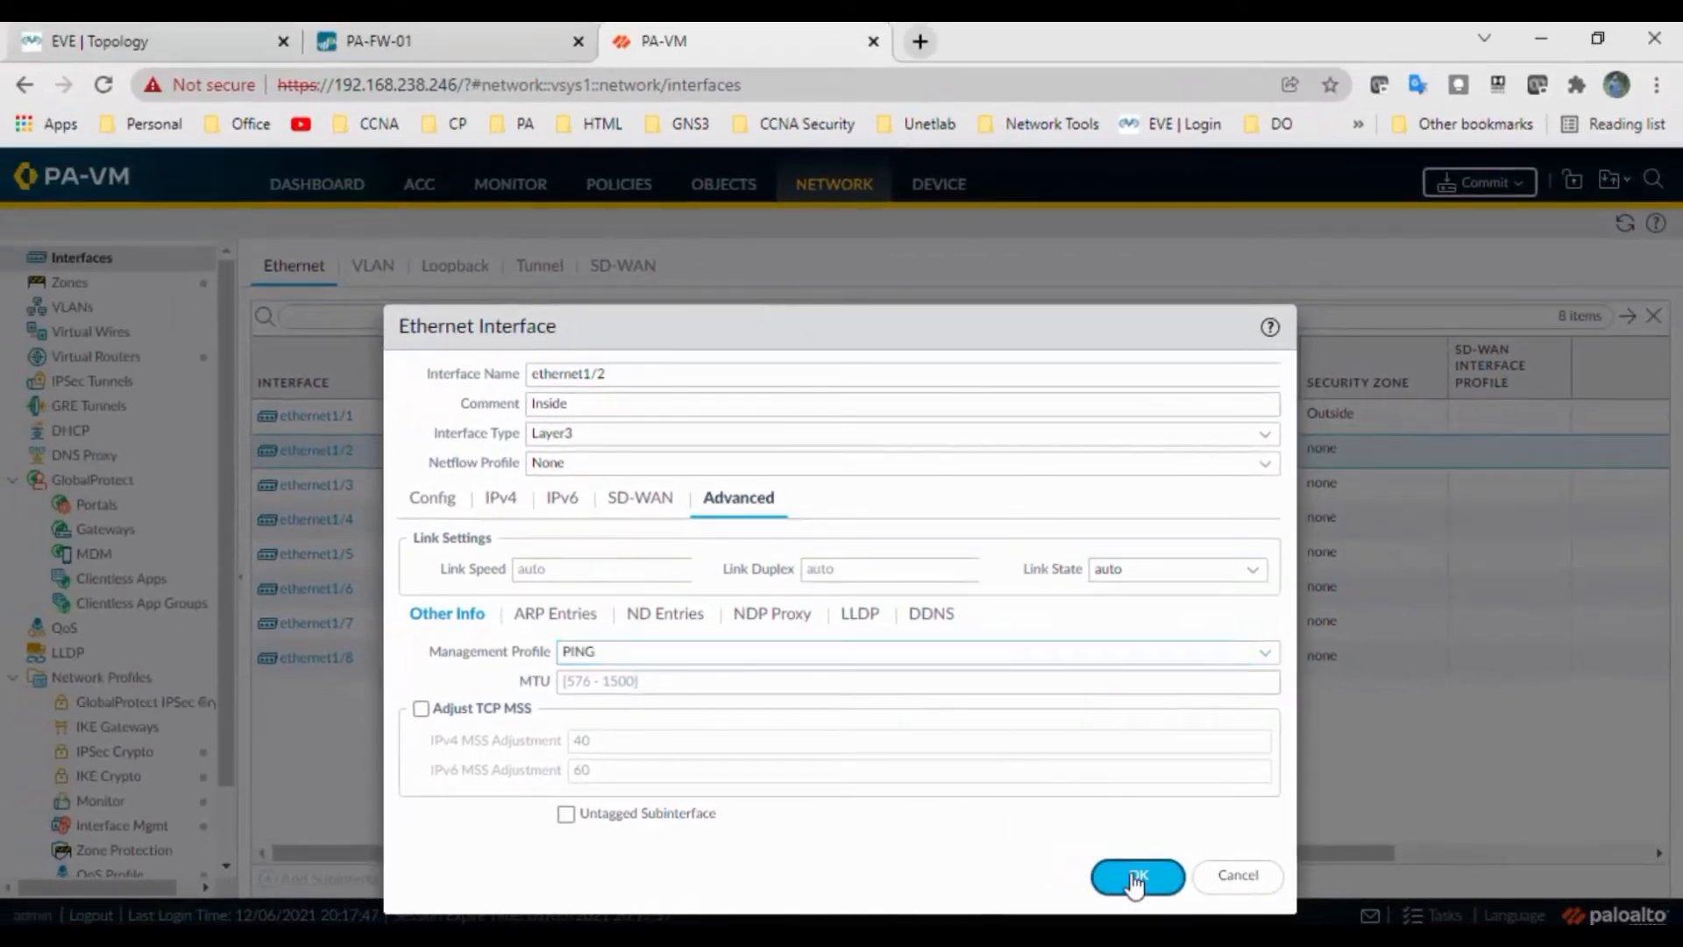
{"action": "left_click", "coordinate": [1036, 852]}
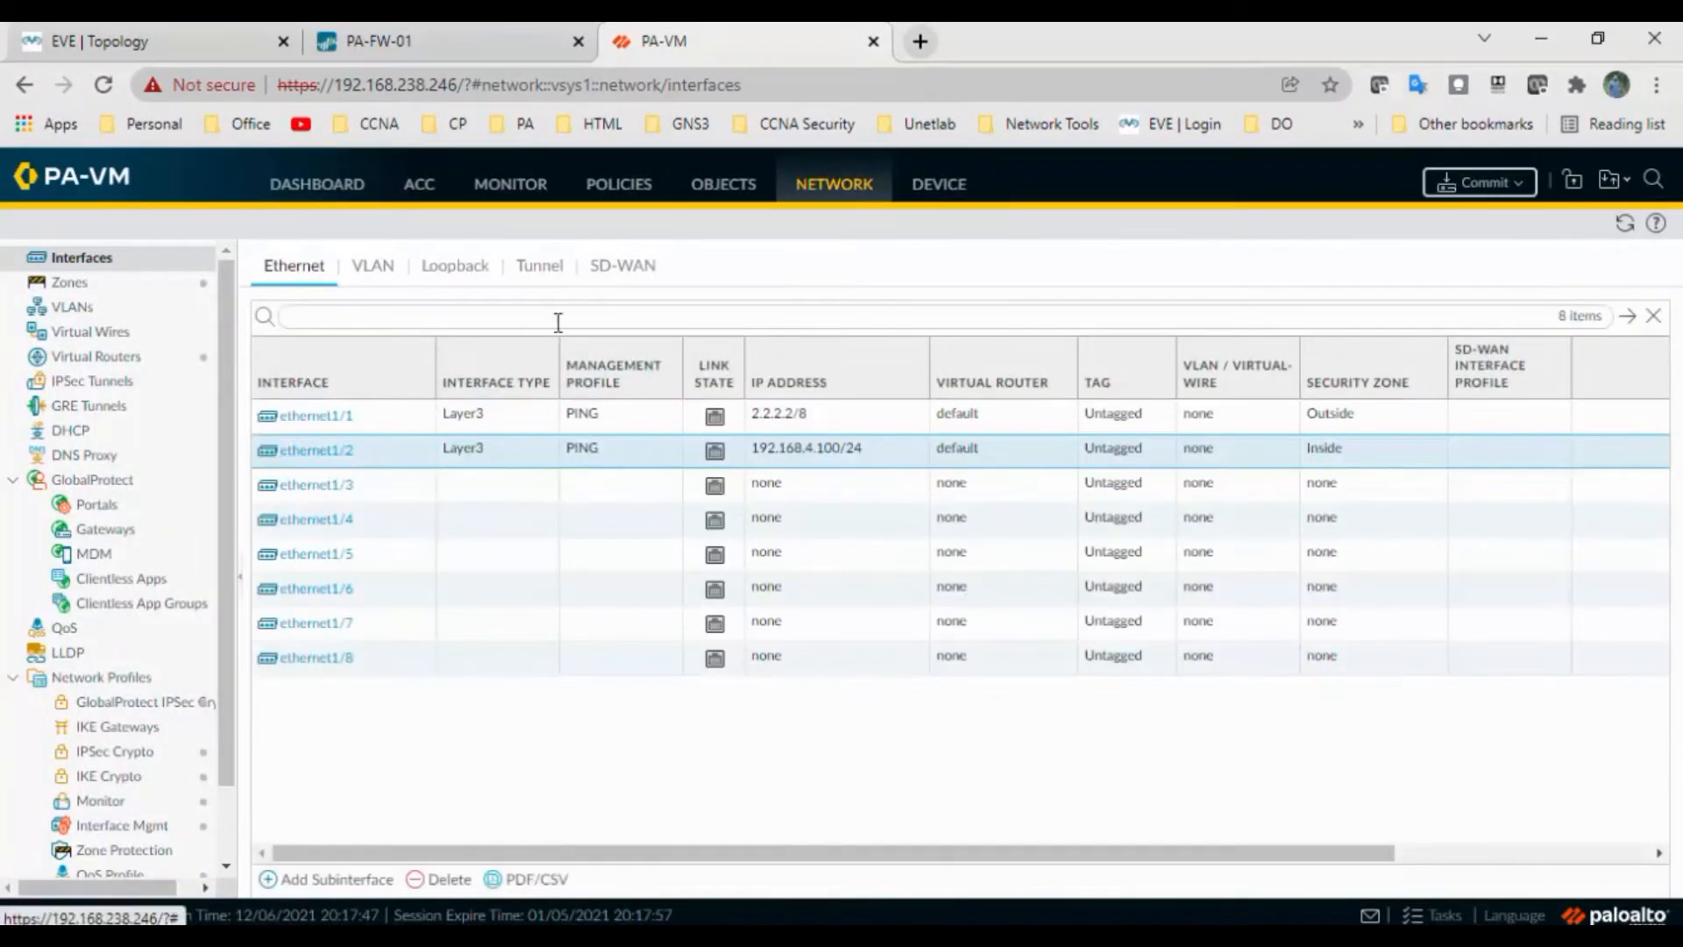
Create tunnel interface tunnel.1 with a comment, on the default virtual router, VPN zone
{"action": "left_click", "coordinate": [552, 265]}
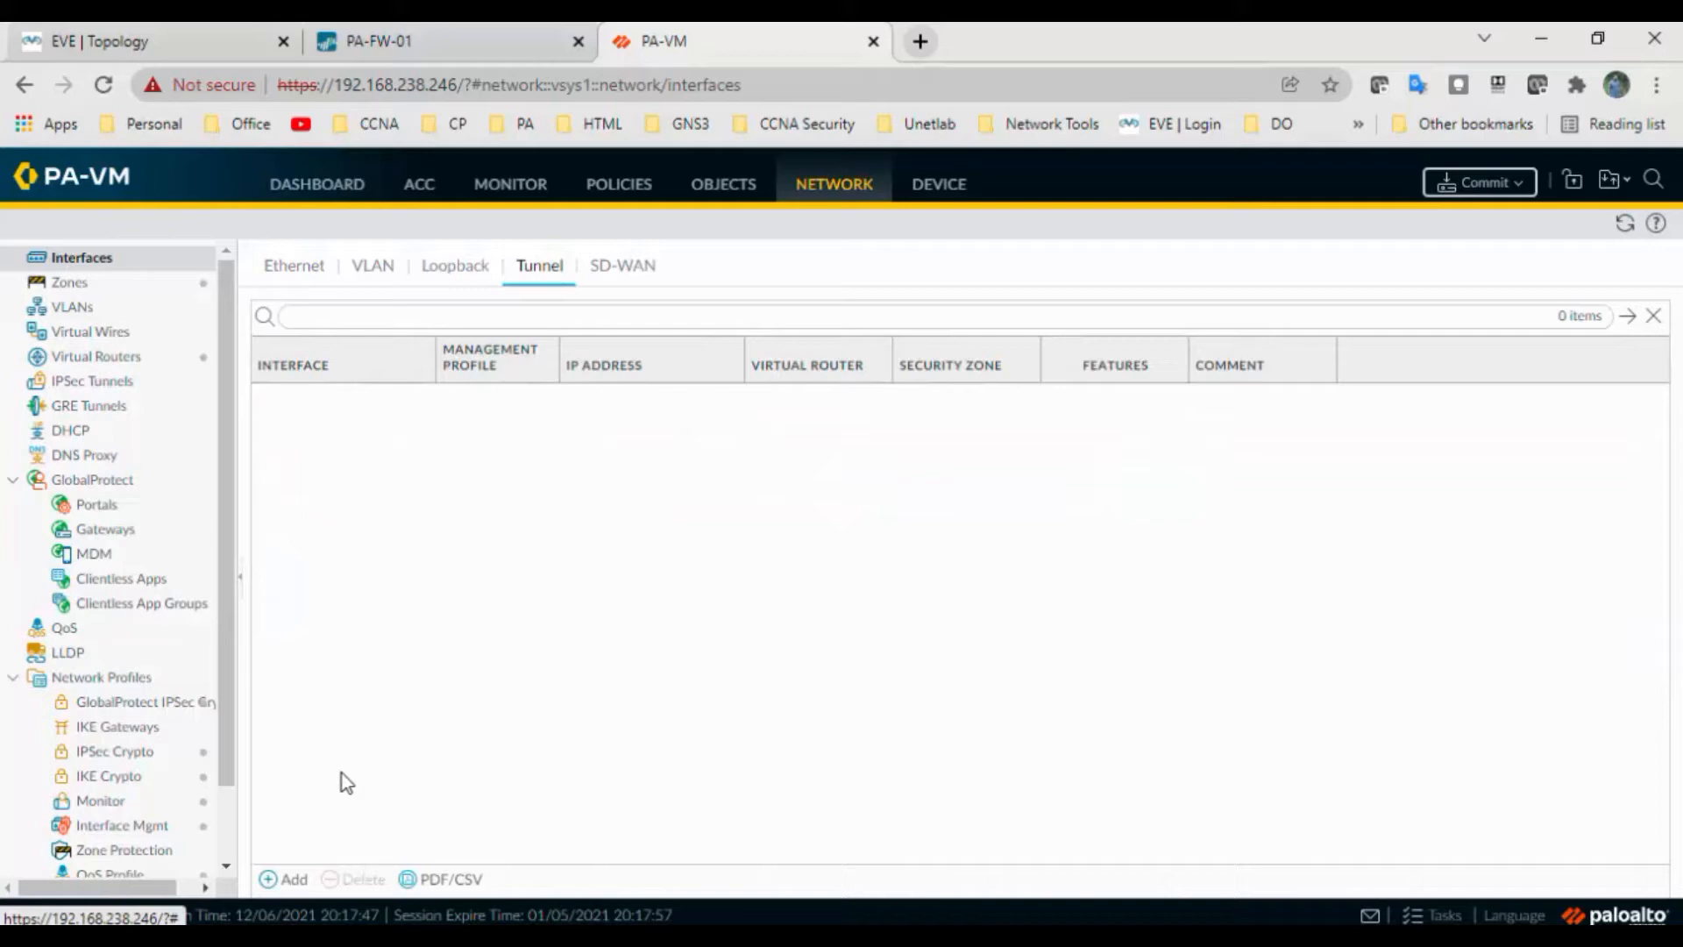
{"action": "left_click", "coordinate": [283, 878]}
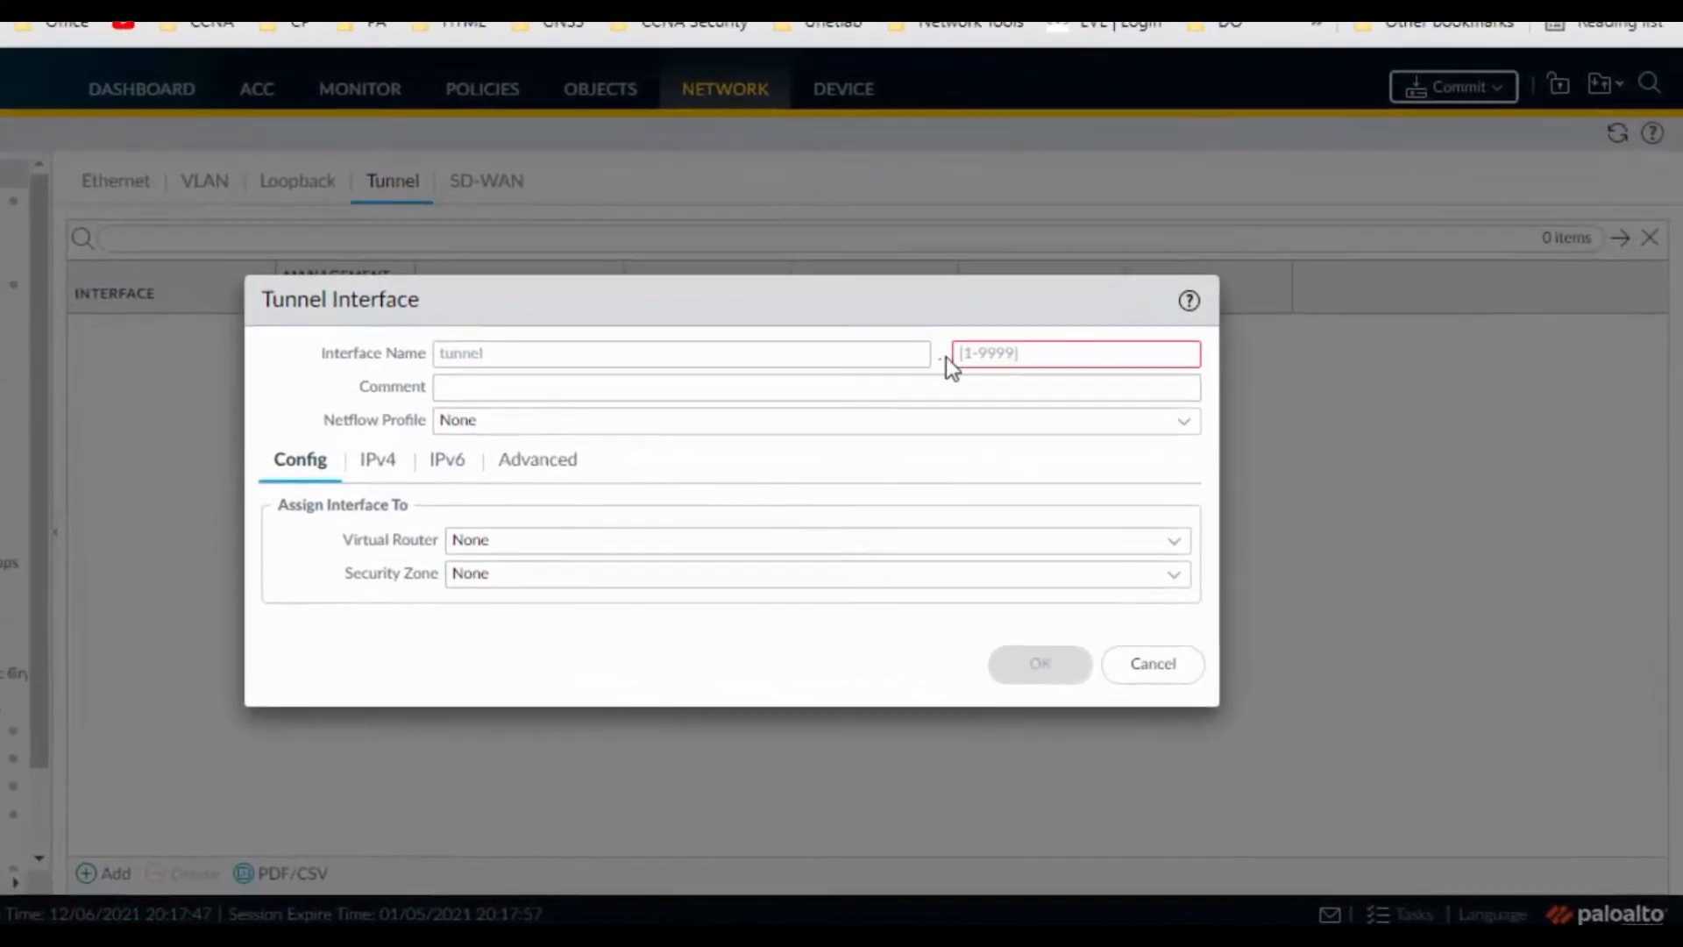
{"action": "left_click", "coordinate": [998, 346]}
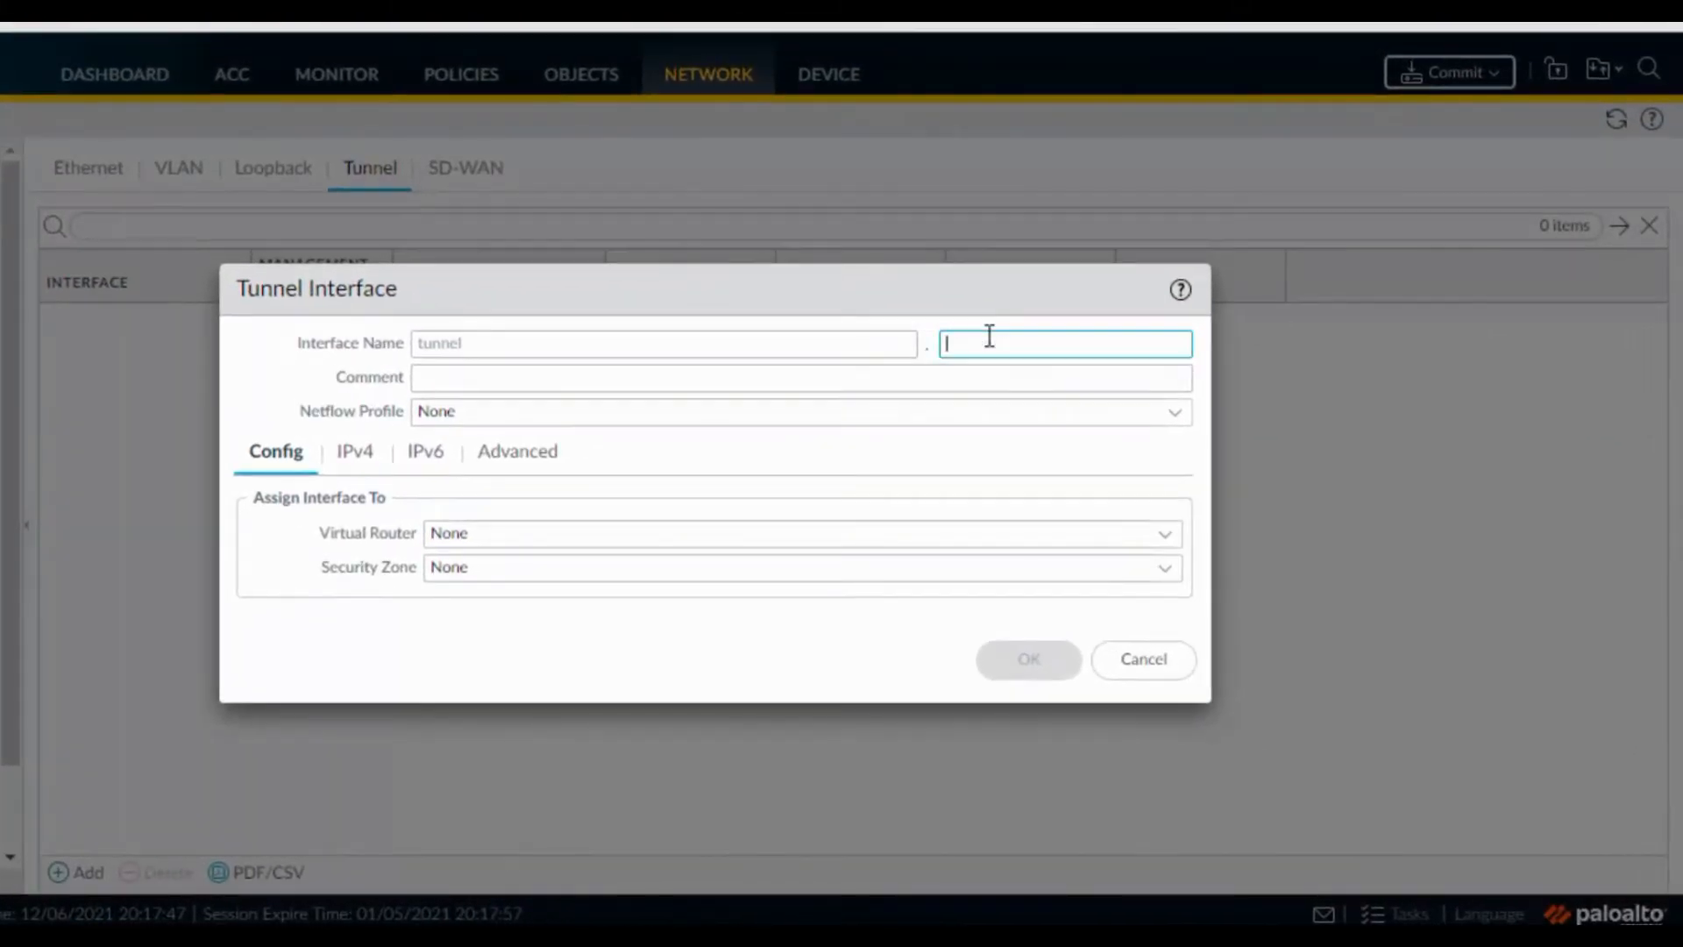
{"action": "type", "text": "1"}
{"action": "left_click", "coordinate": [701, 392]}
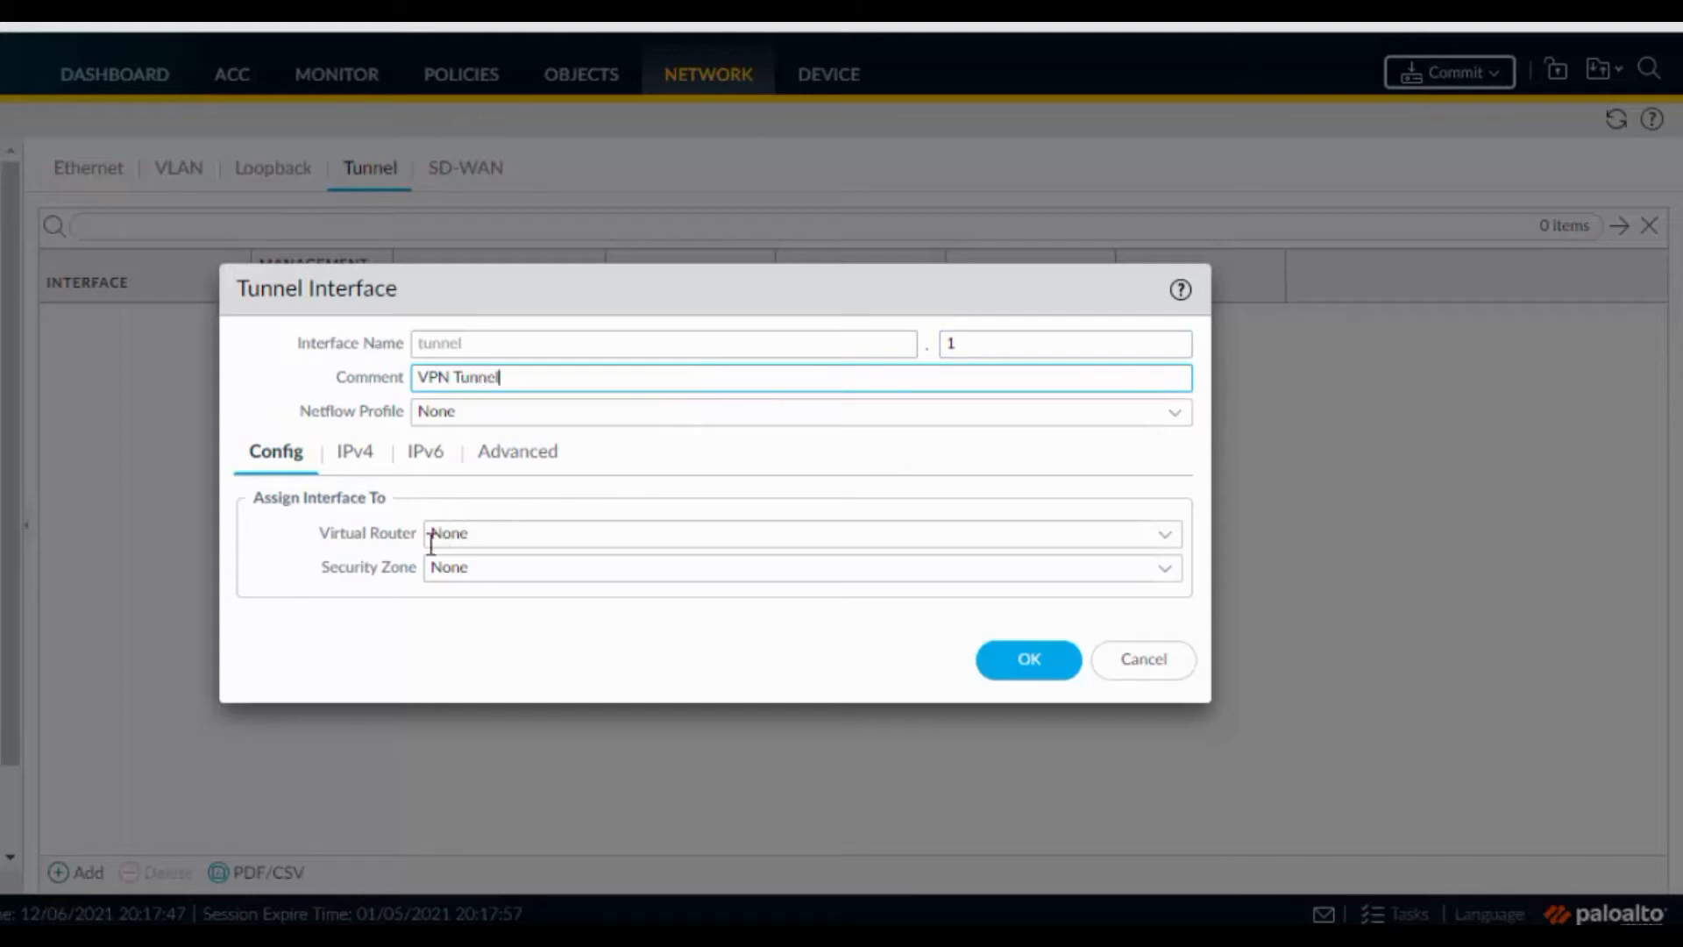
{"action": "left_click", "coordinate": [1161, 549]}
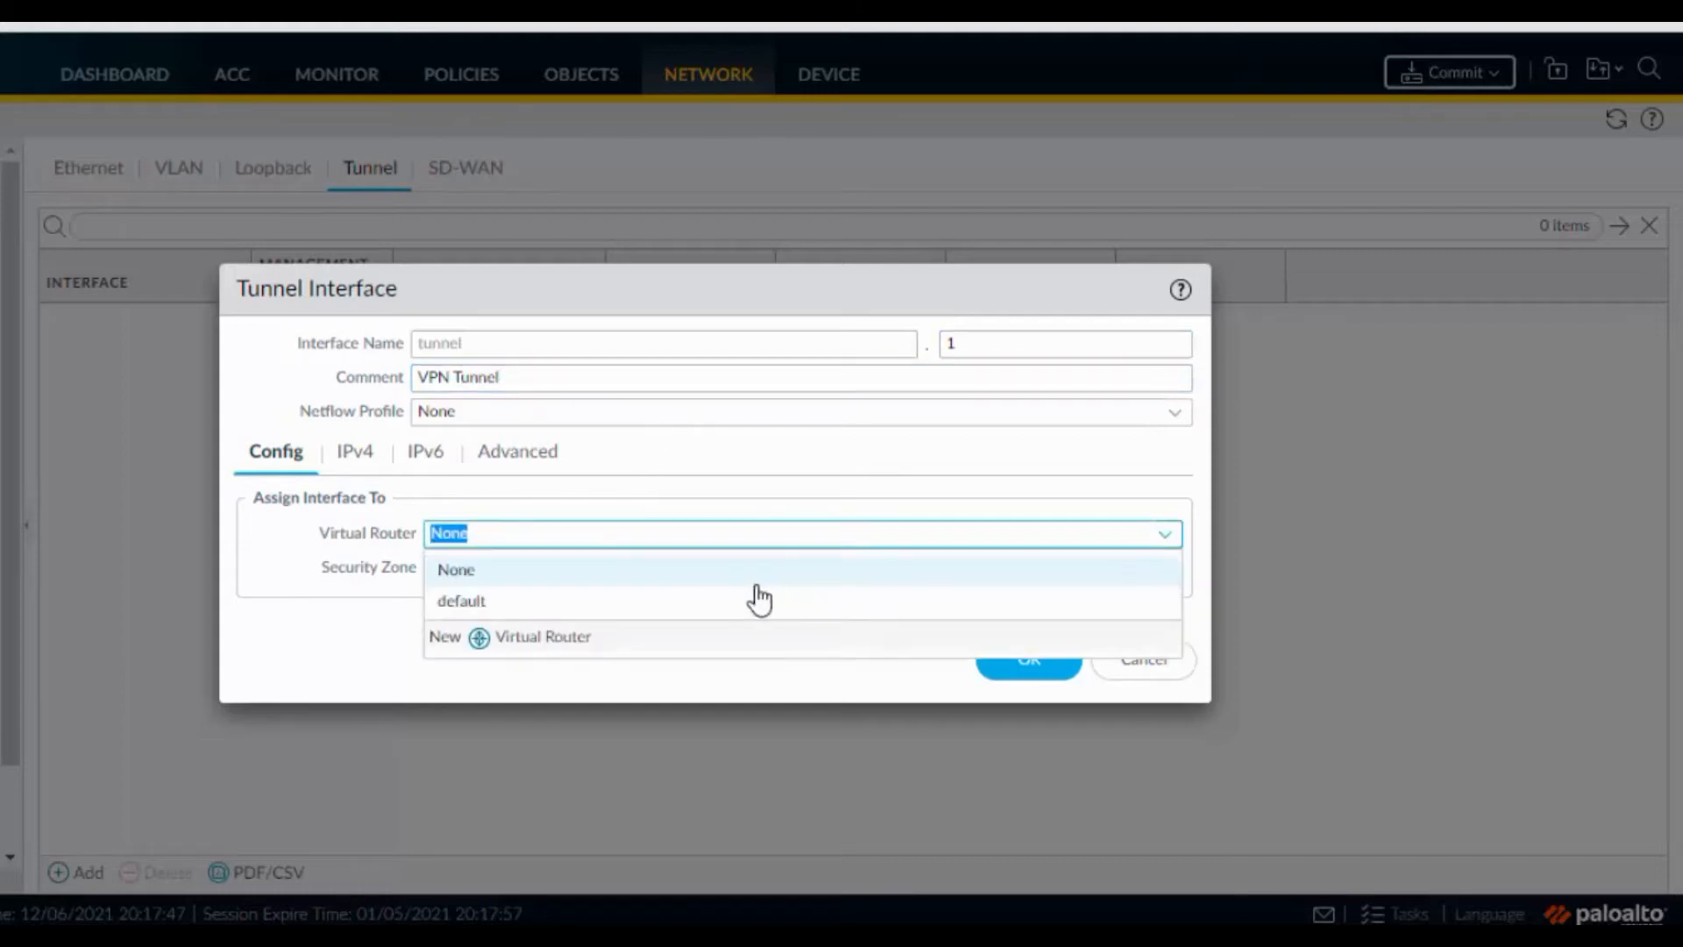
{"action": "left_click", "coordinate": [587, 605]}
{"action": "left_click", "coordinate": [1163, 570]}
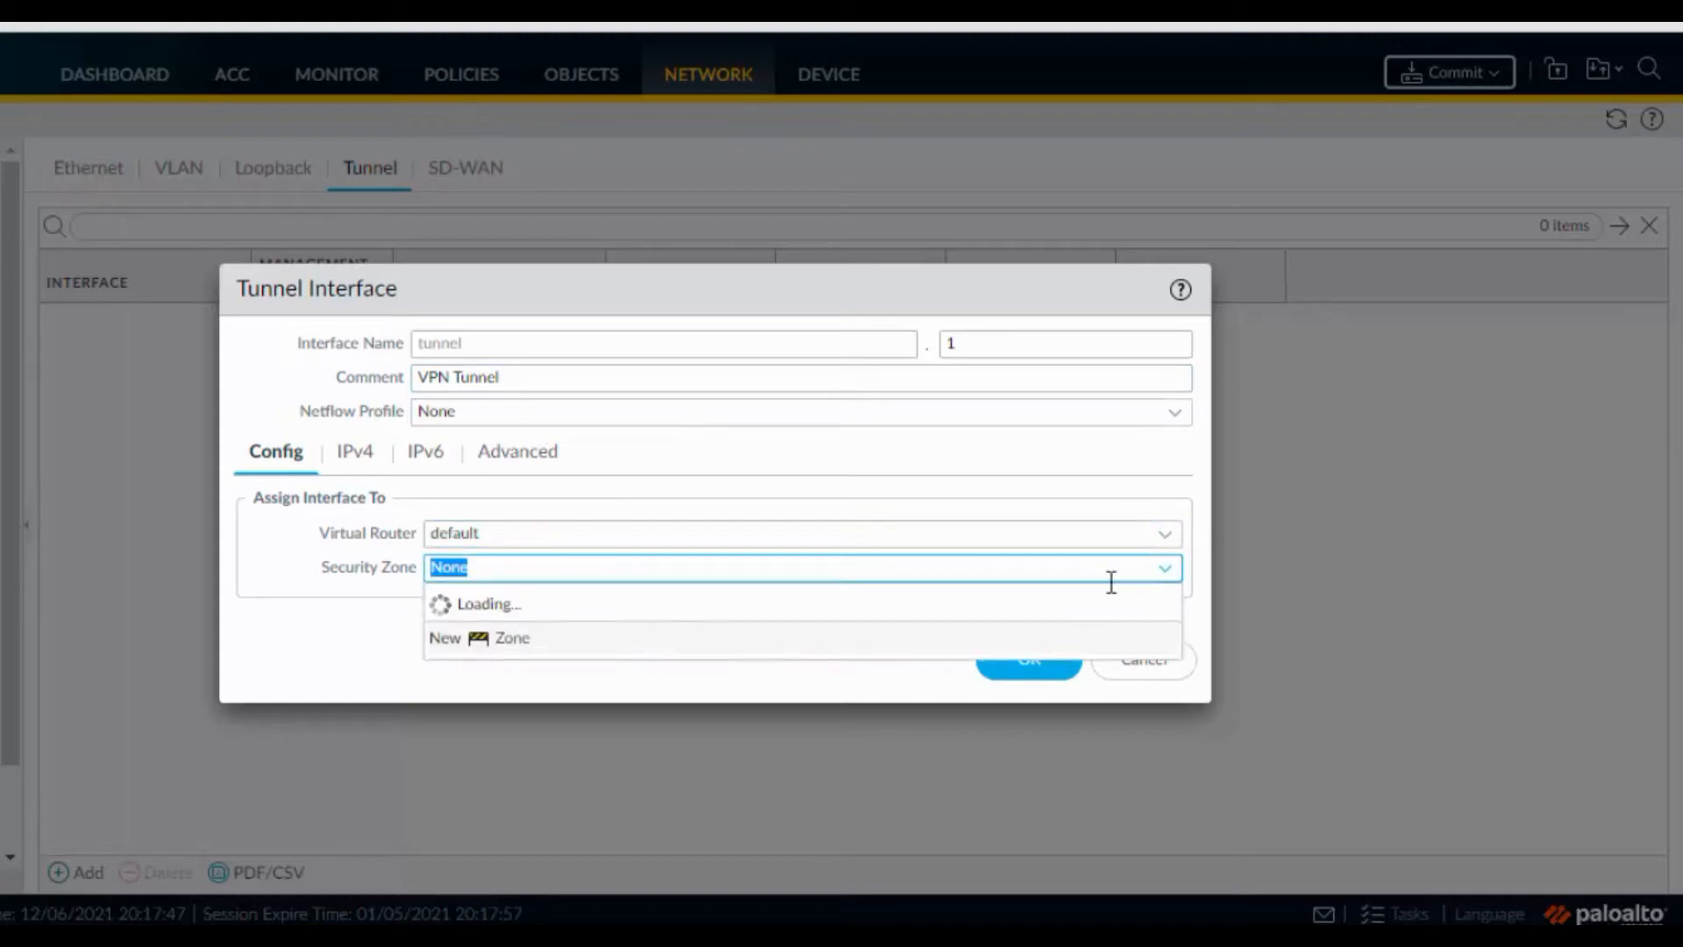
{"action": "left_click", "coordinate": [503, 710]}
Give tunnel.1 address 172.16.1.2/24 and the PING management profile, and save it
{"action": "left_click", "coordinate": [349, 477]}
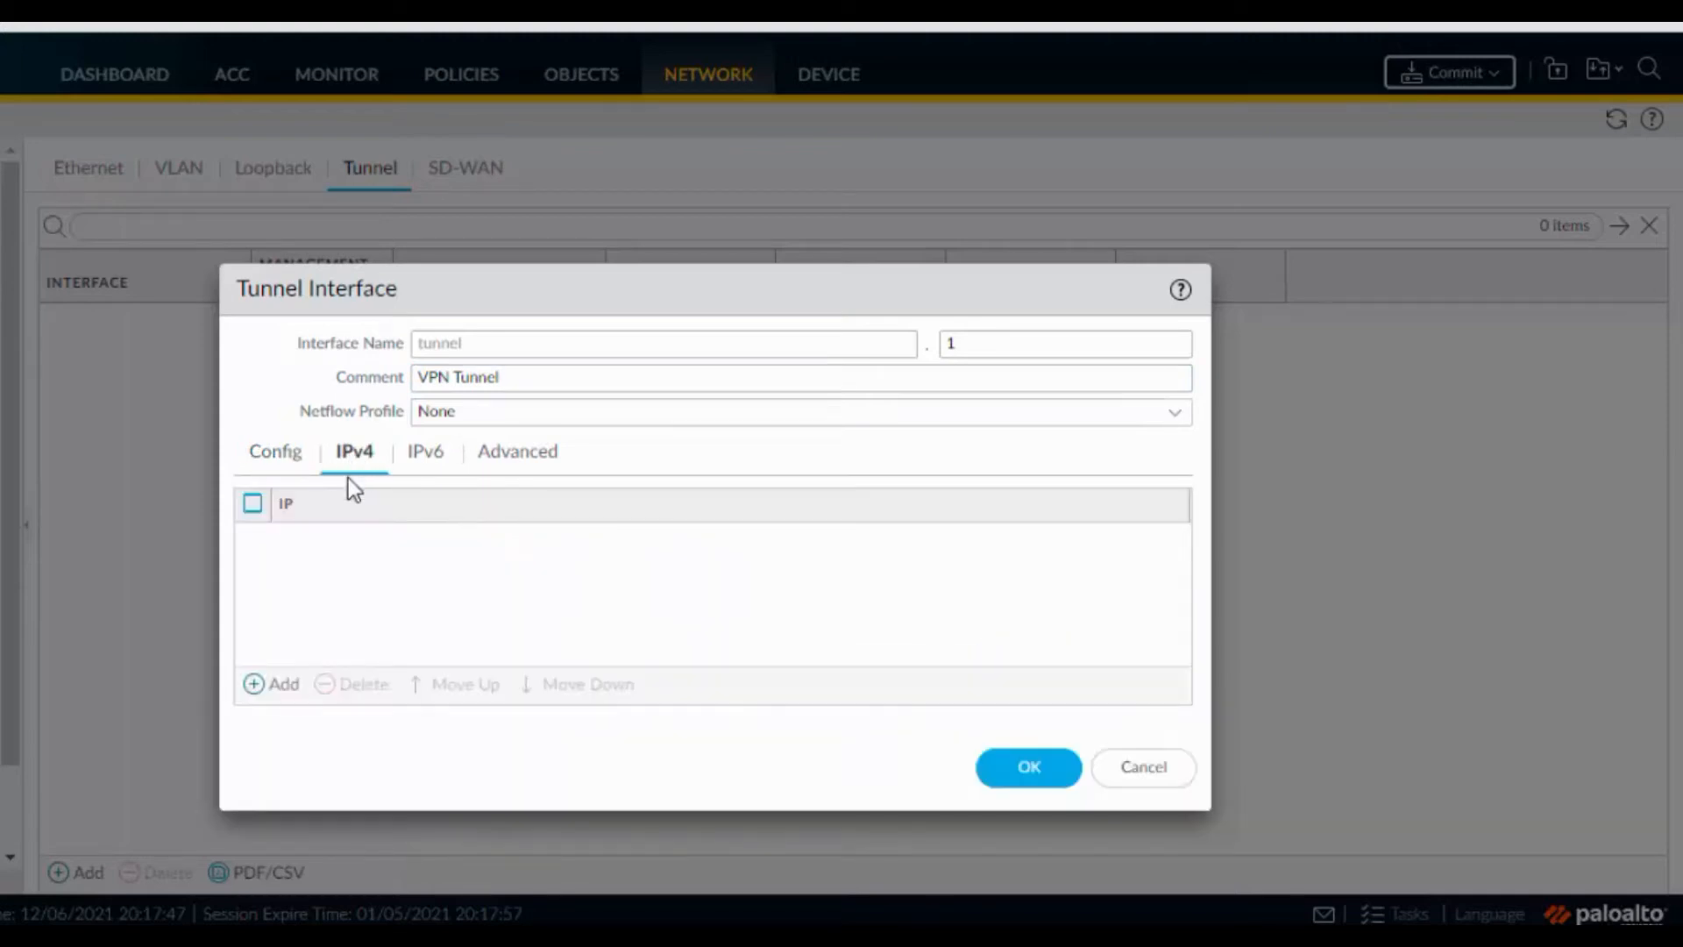
{"action": "left_click", "coordinate": [295, 685]}
{"action": "type", "text": "1"}
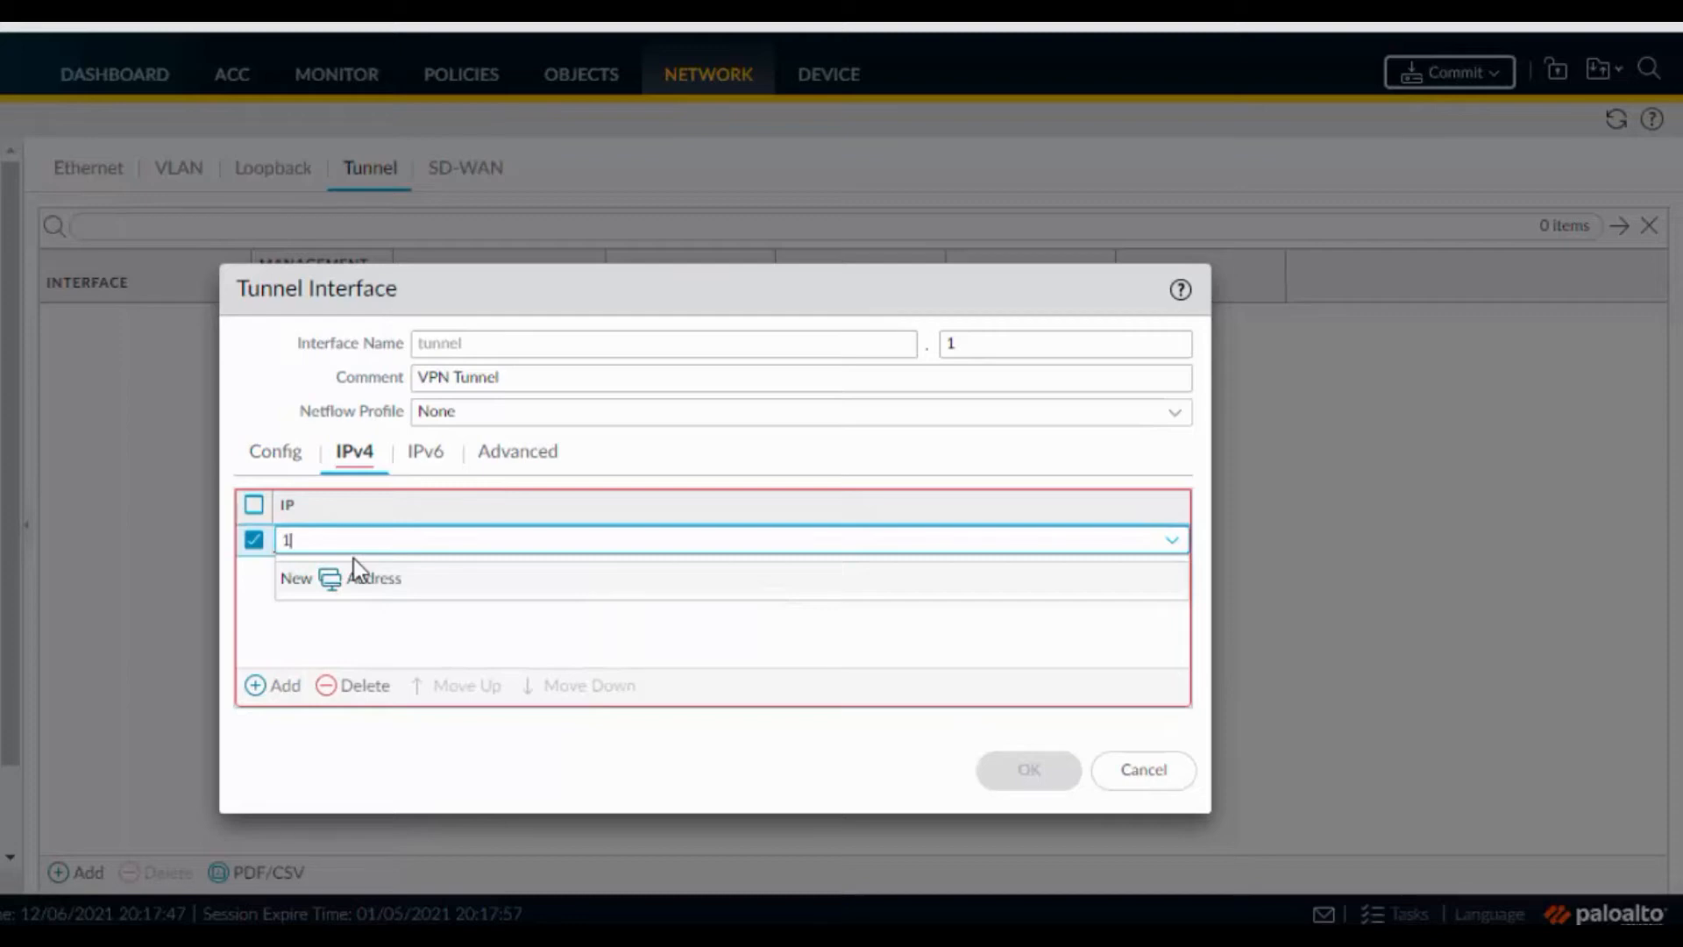
{"action": "type", "text": "72.16.1.2/24"}
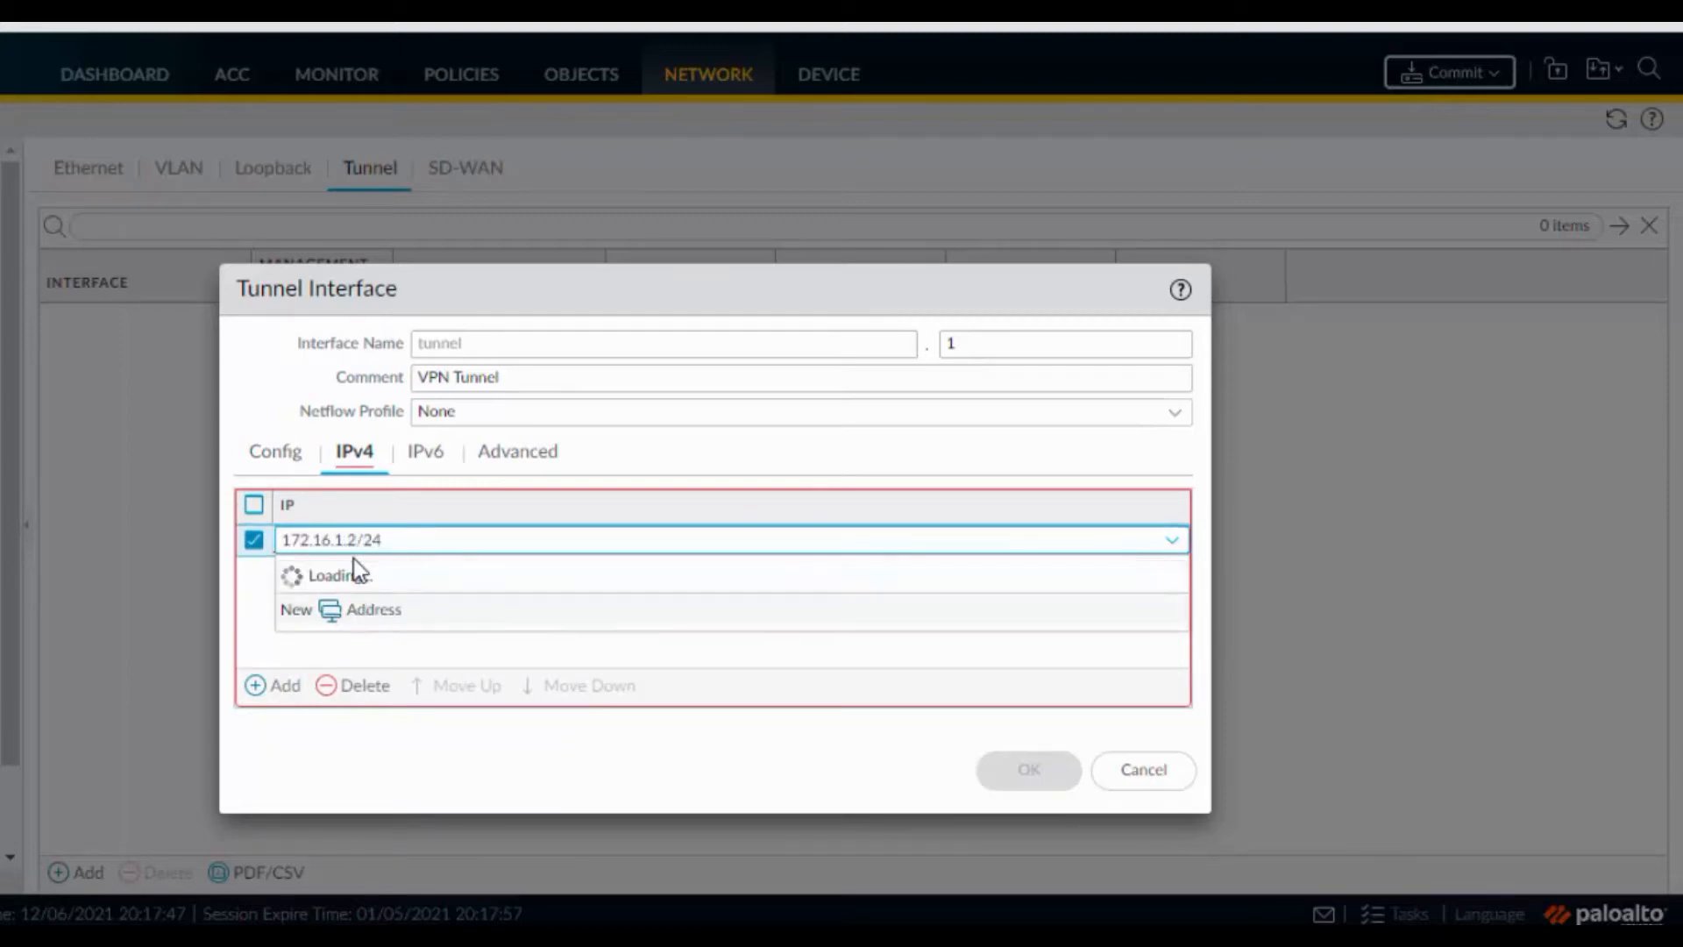
{"action": "left_click", "coordinate": [485, 454]}
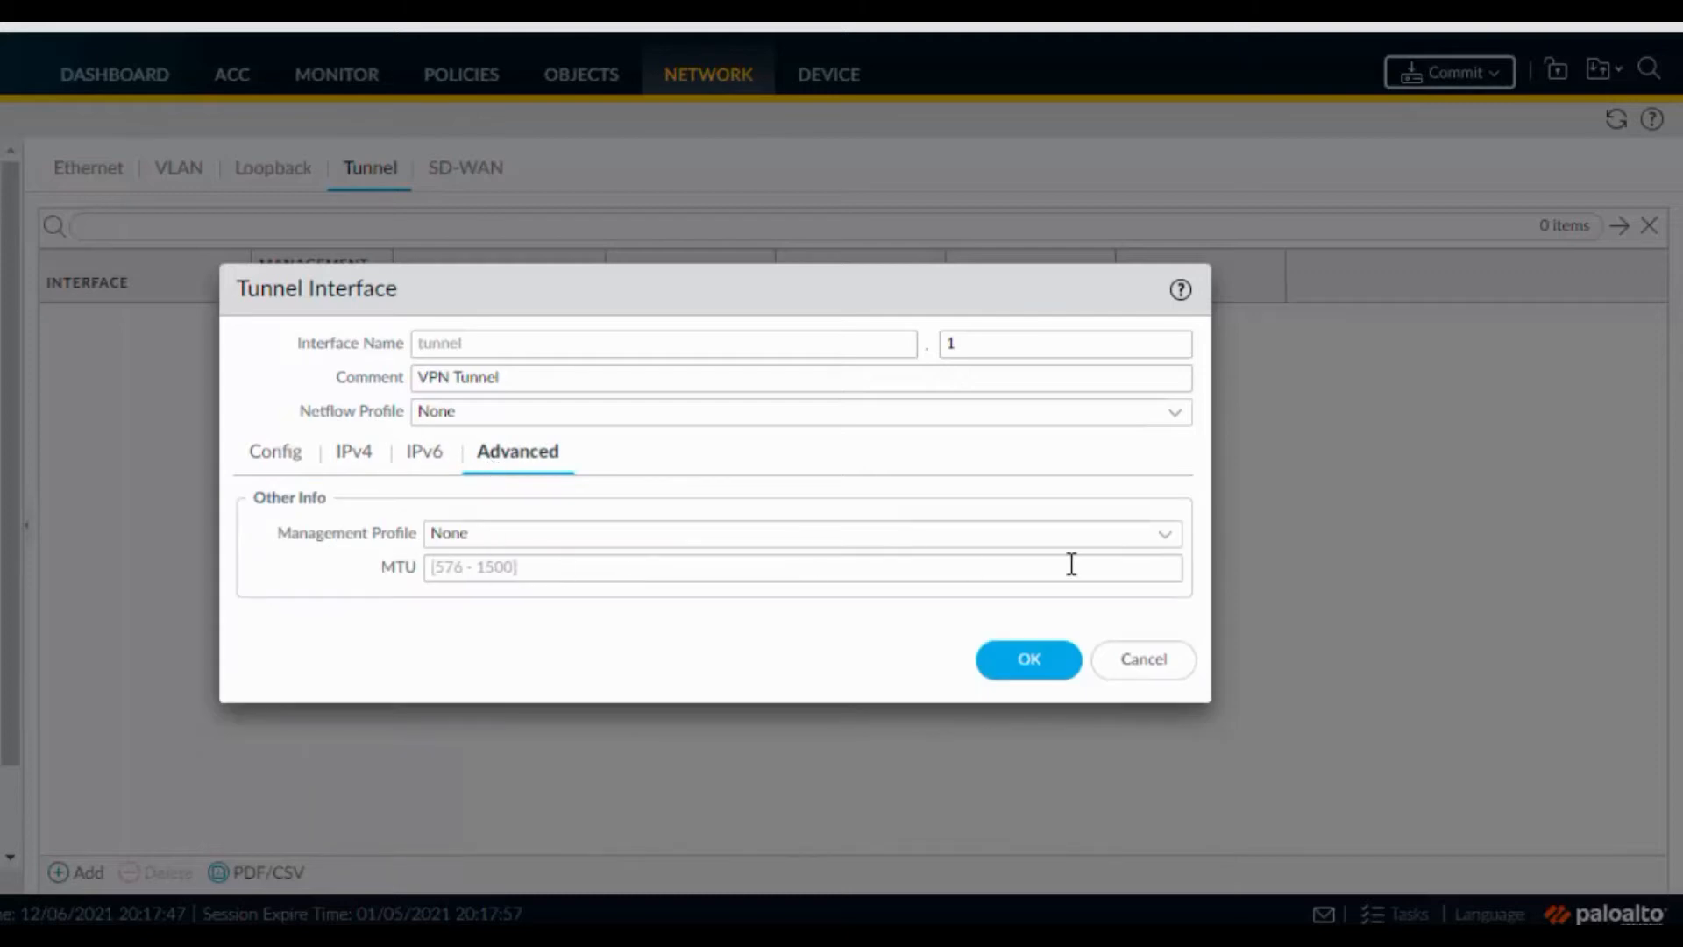
{"action": "left_click", "coordinate": [1163, 536]}
{"action": "left_click", "coordinate": [502, 605]}
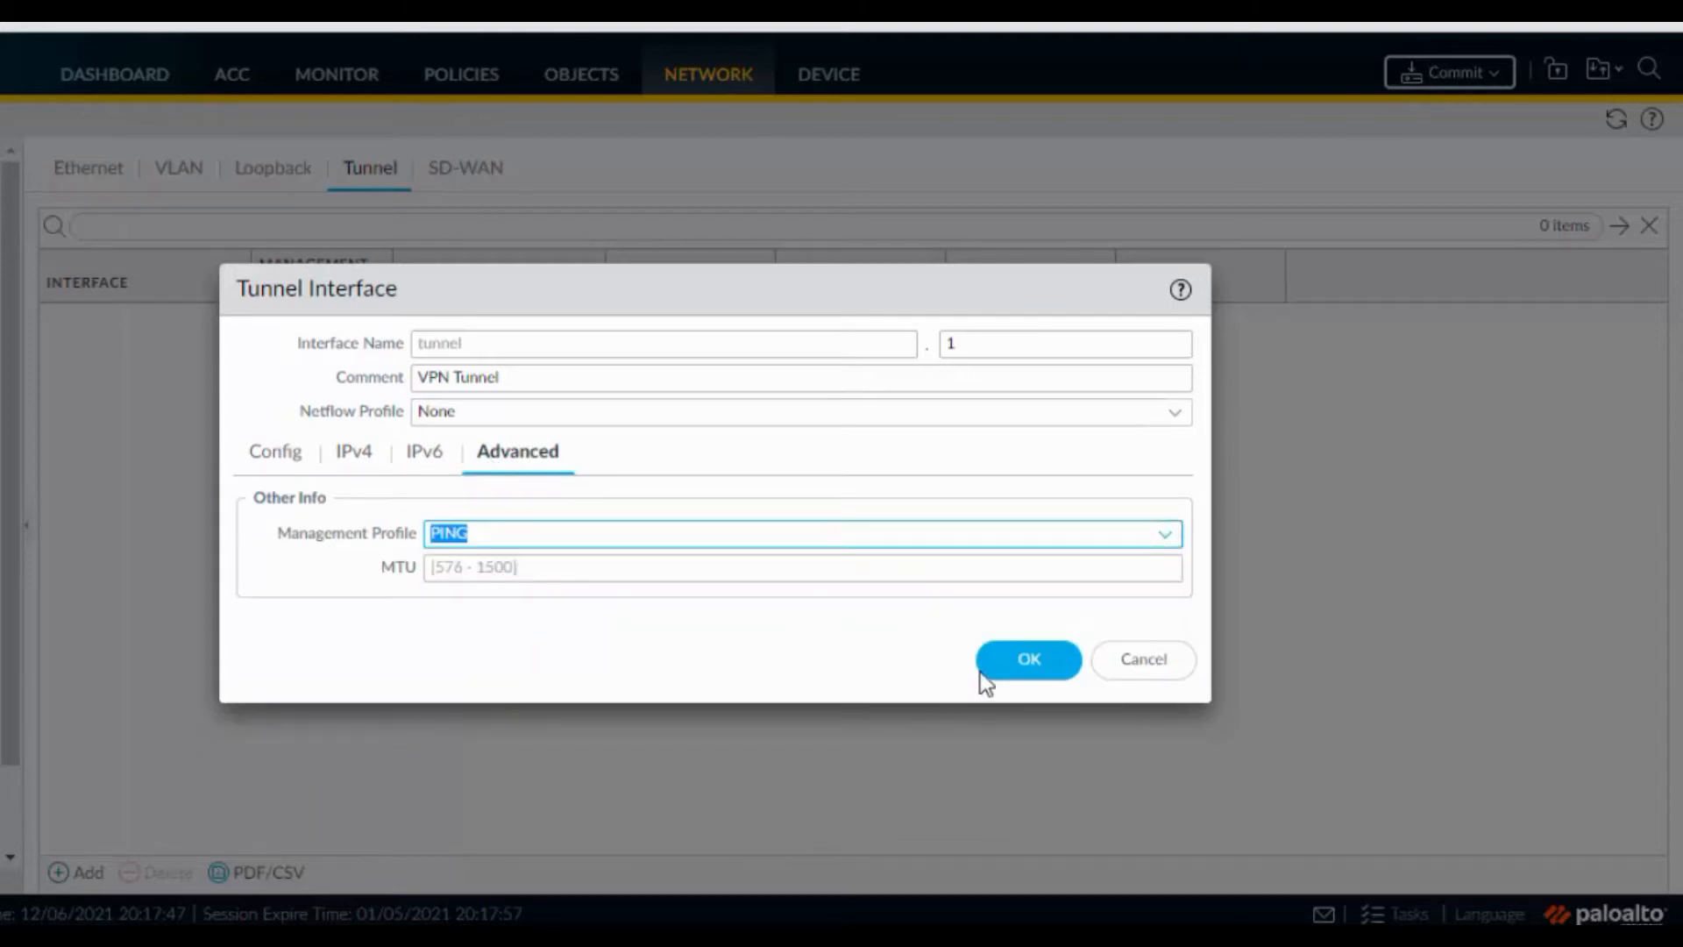
{"action": "left_click", "coordinate": [1031, 668]}
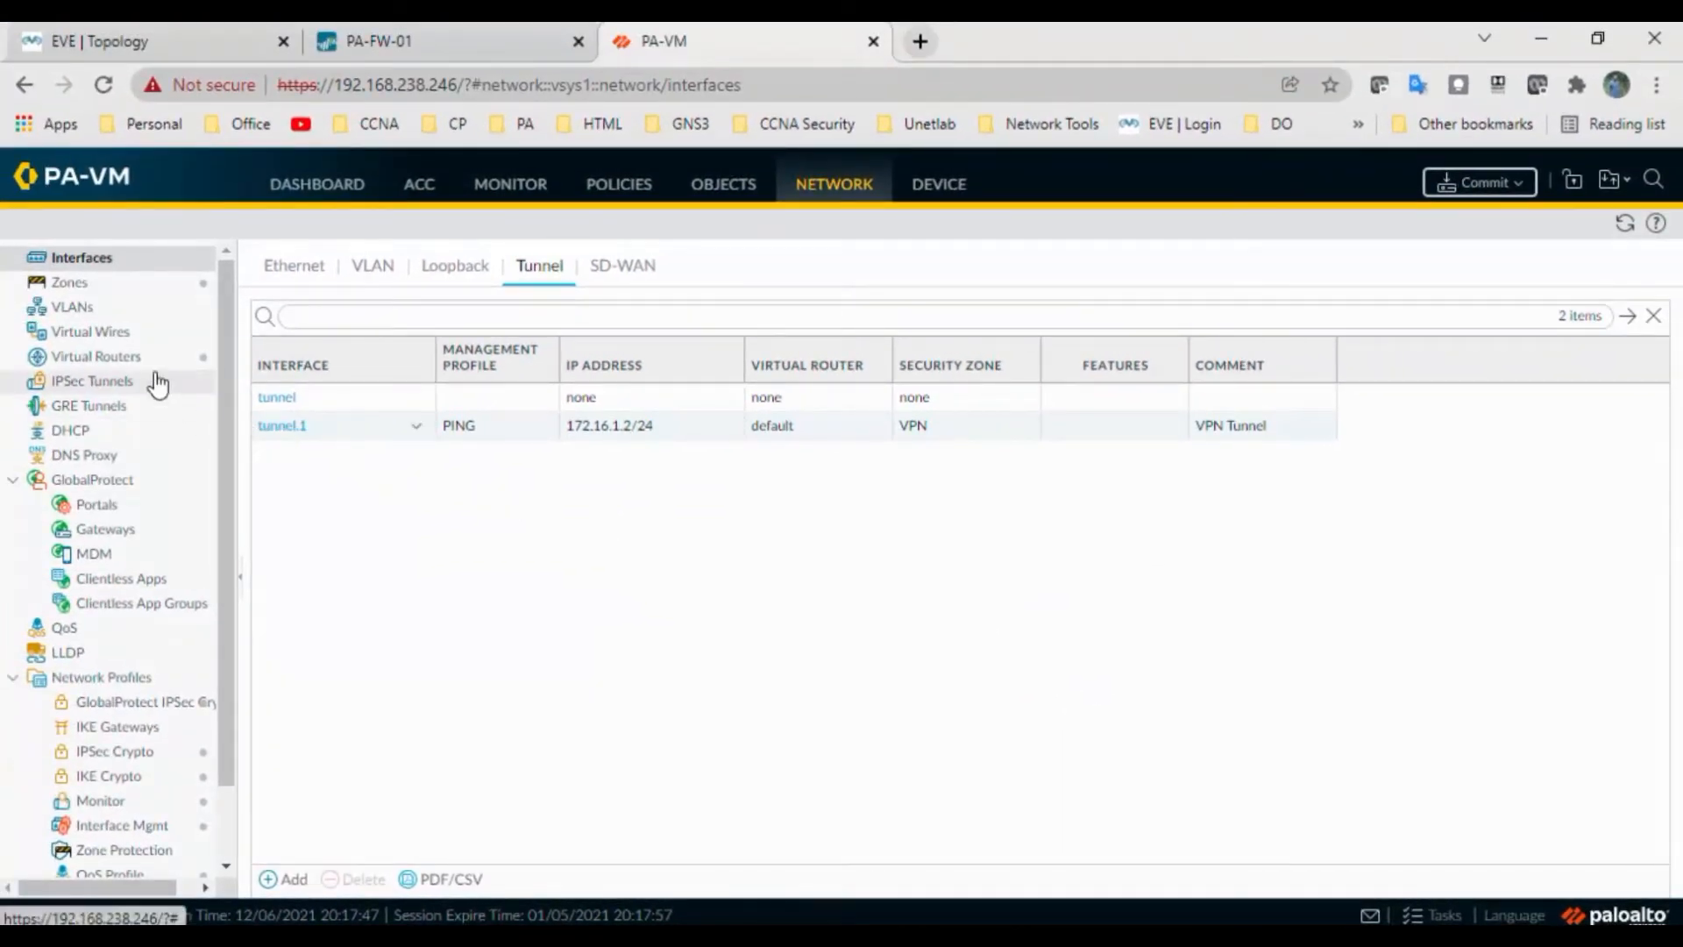
{"action": "left_click", "coordinate": [142, 359]}
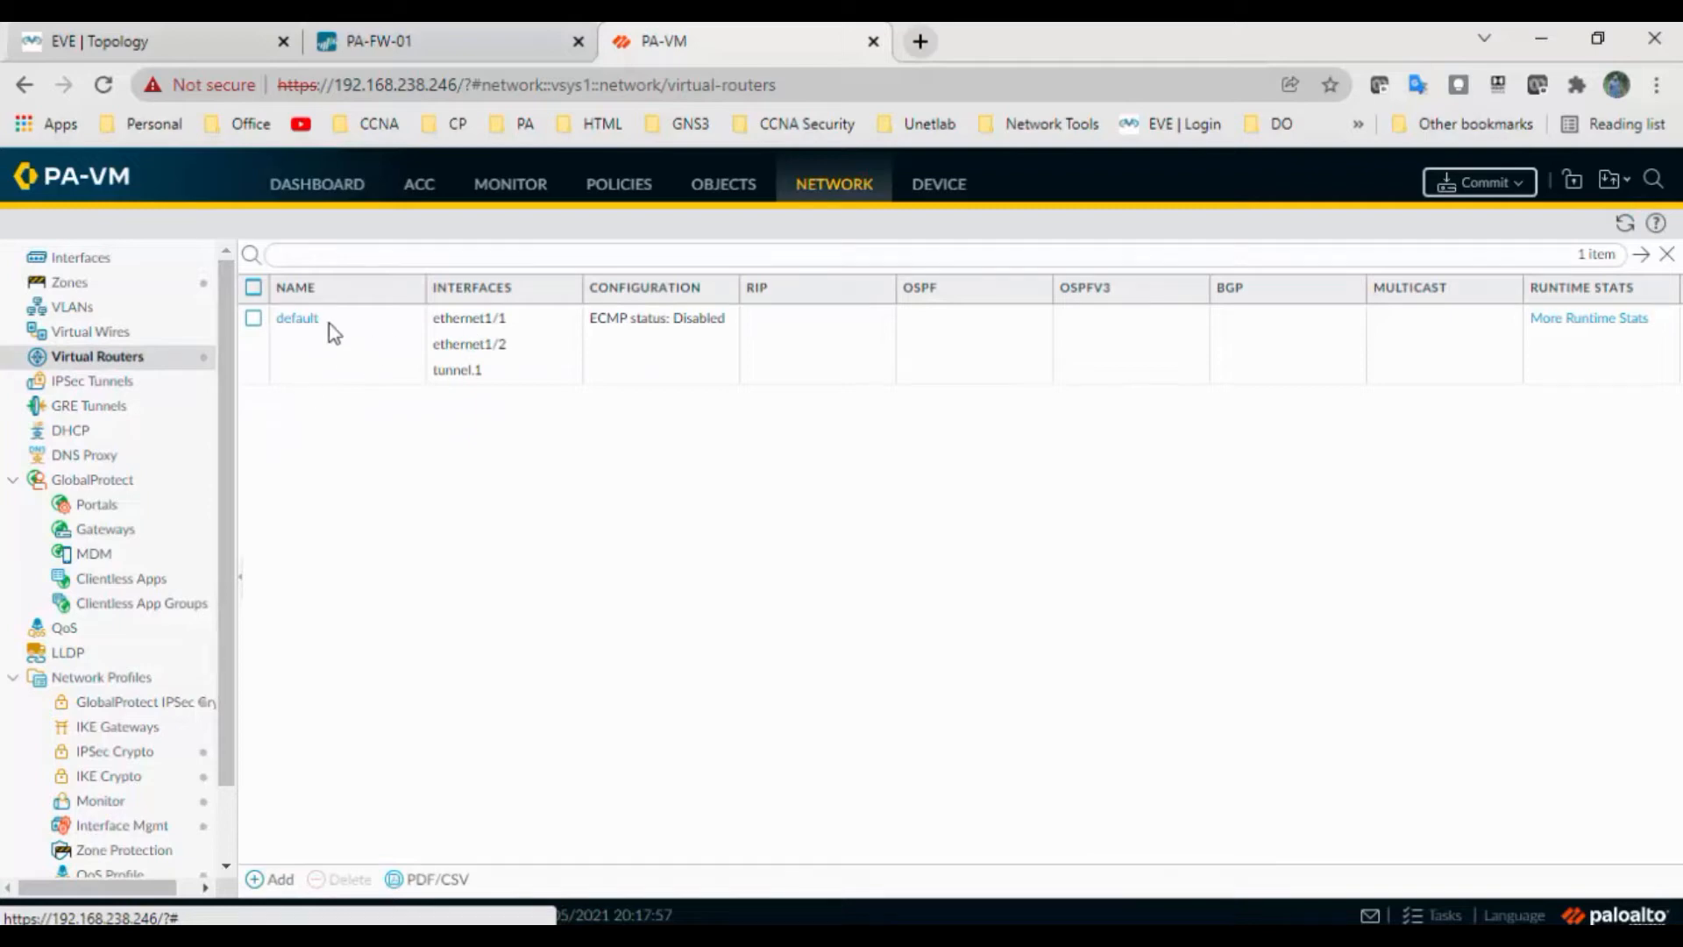
Add a static route on the default virtual router with destination 0.0.0.0/0
{"action": "left_click", "coordinate": [299, 319]}
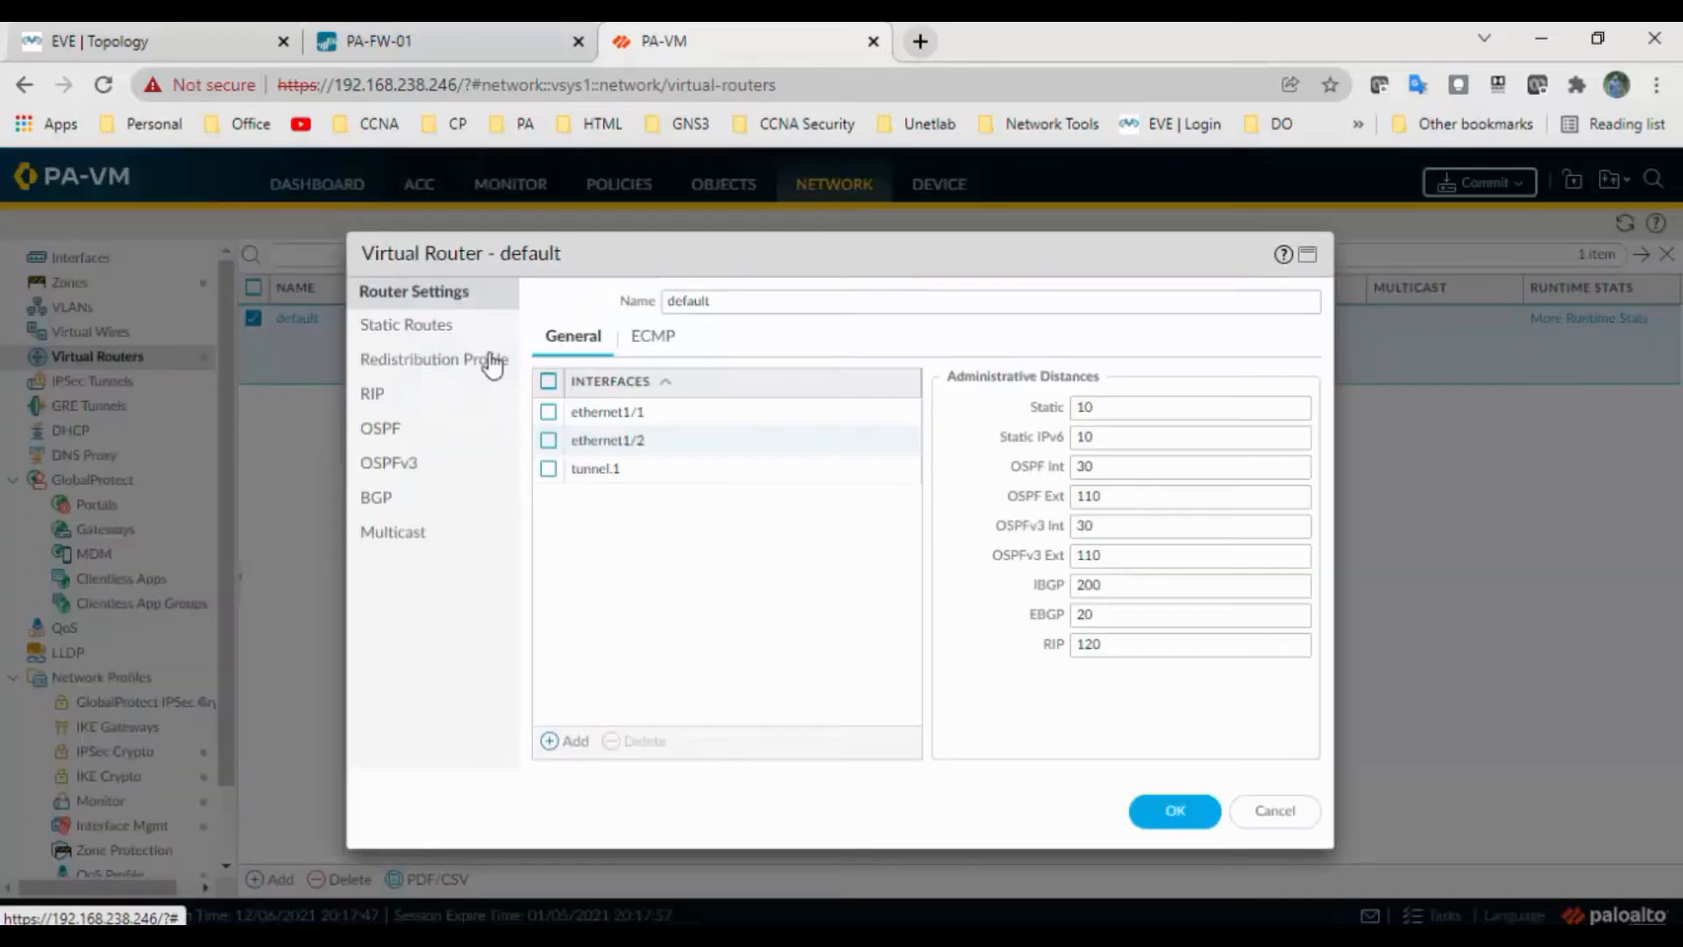
{"action": "left_click", "coordinate": [422, 329]}
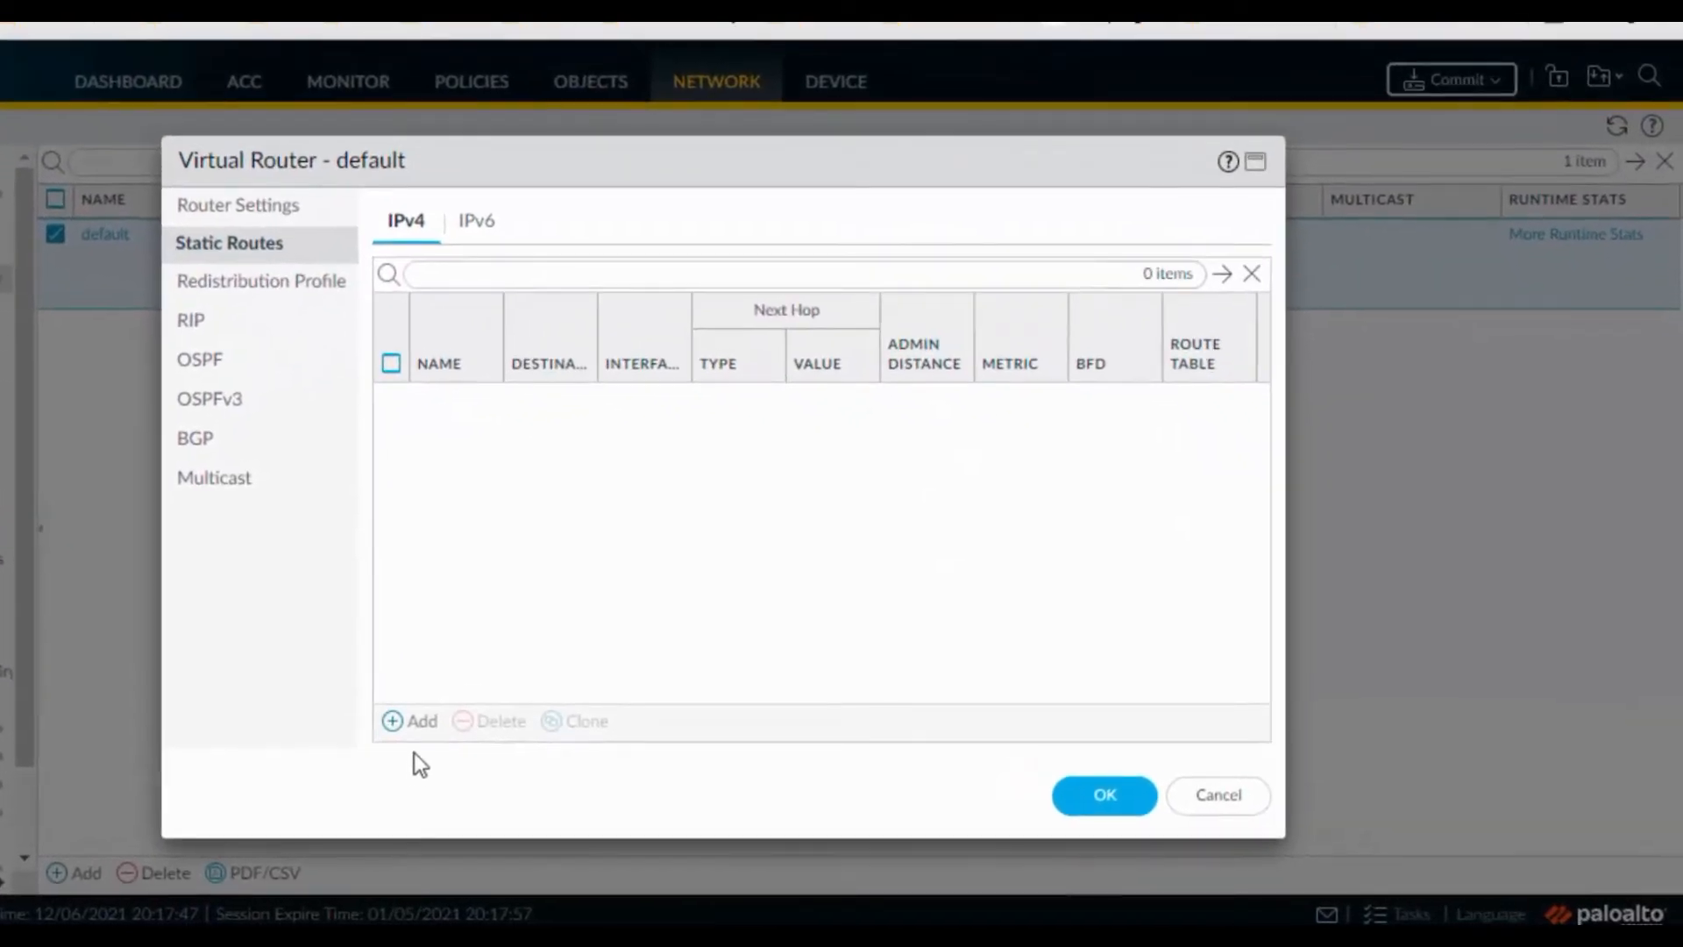
{"action": "left_click", "coordinate": [396, 721]}
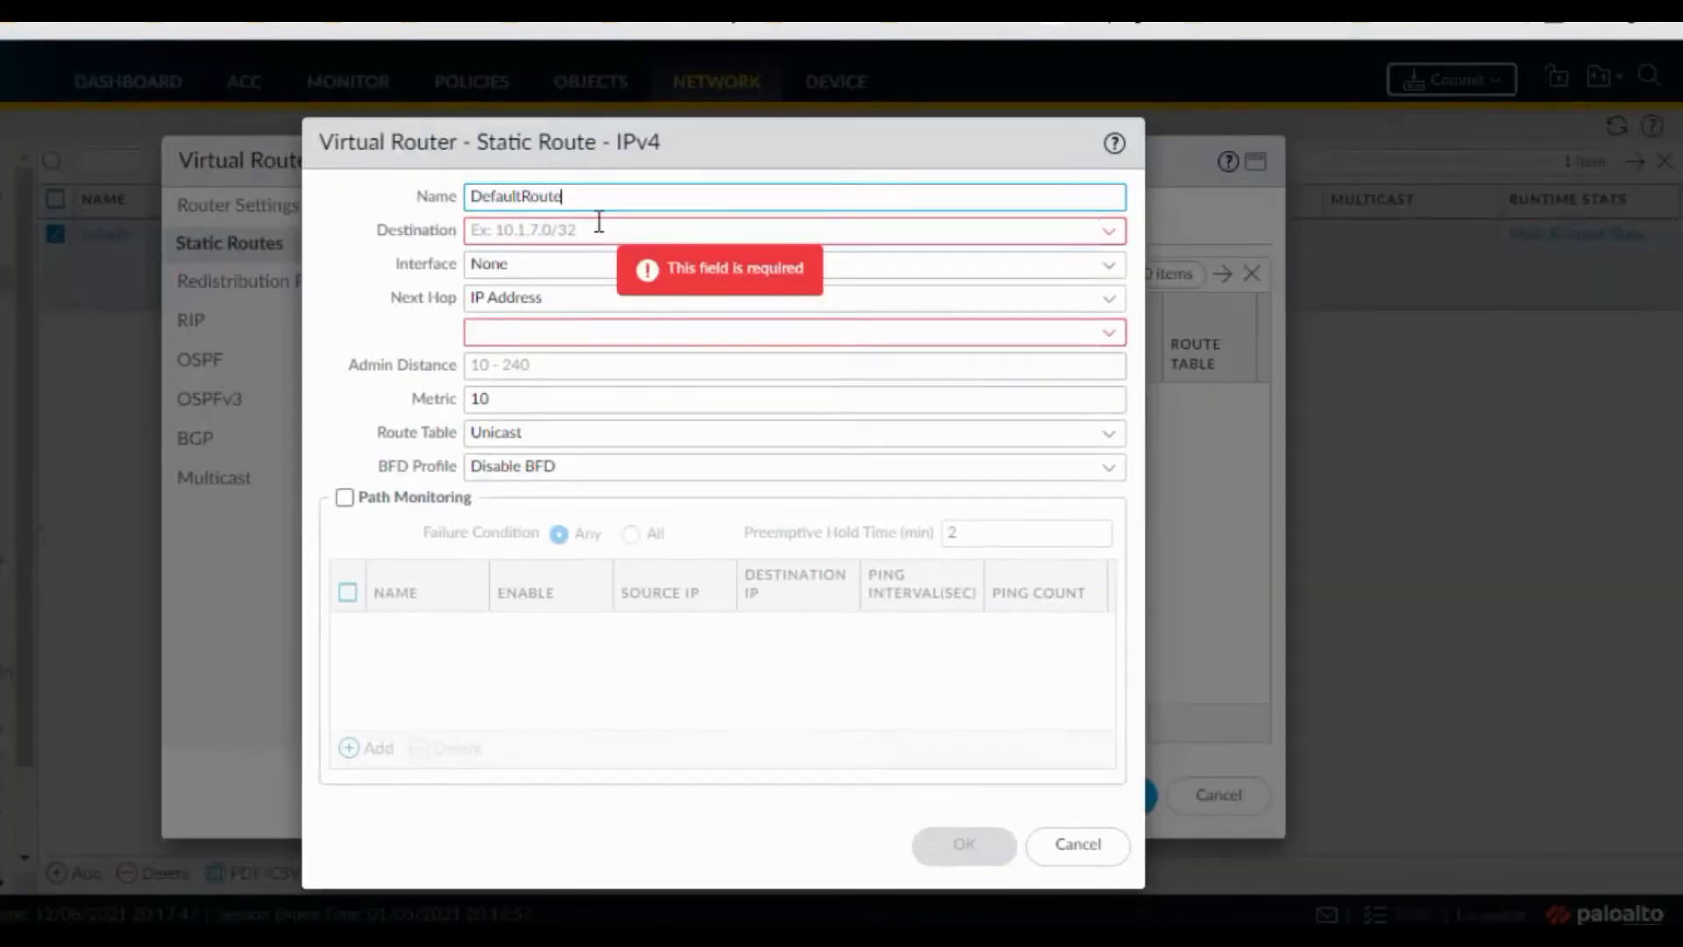
{"action": "left_click", "coordinate": [598, 233]}
{"action": "type", "text": "0.0.0.0/0"}
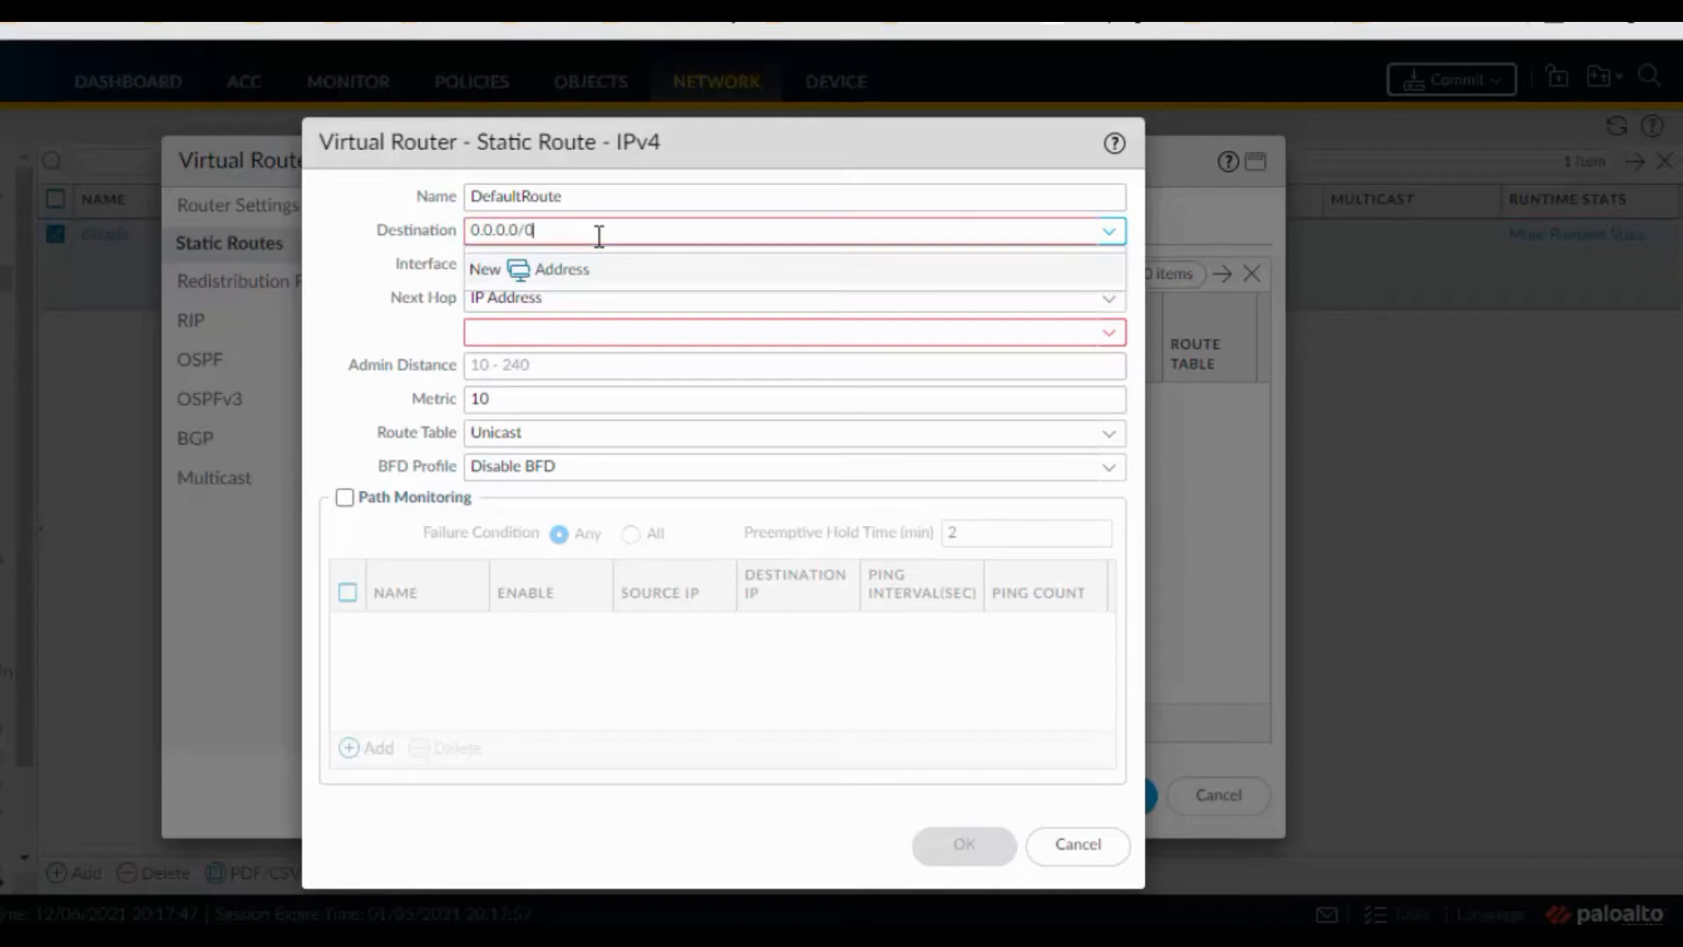
{"action": "key", "text": "Tab"}
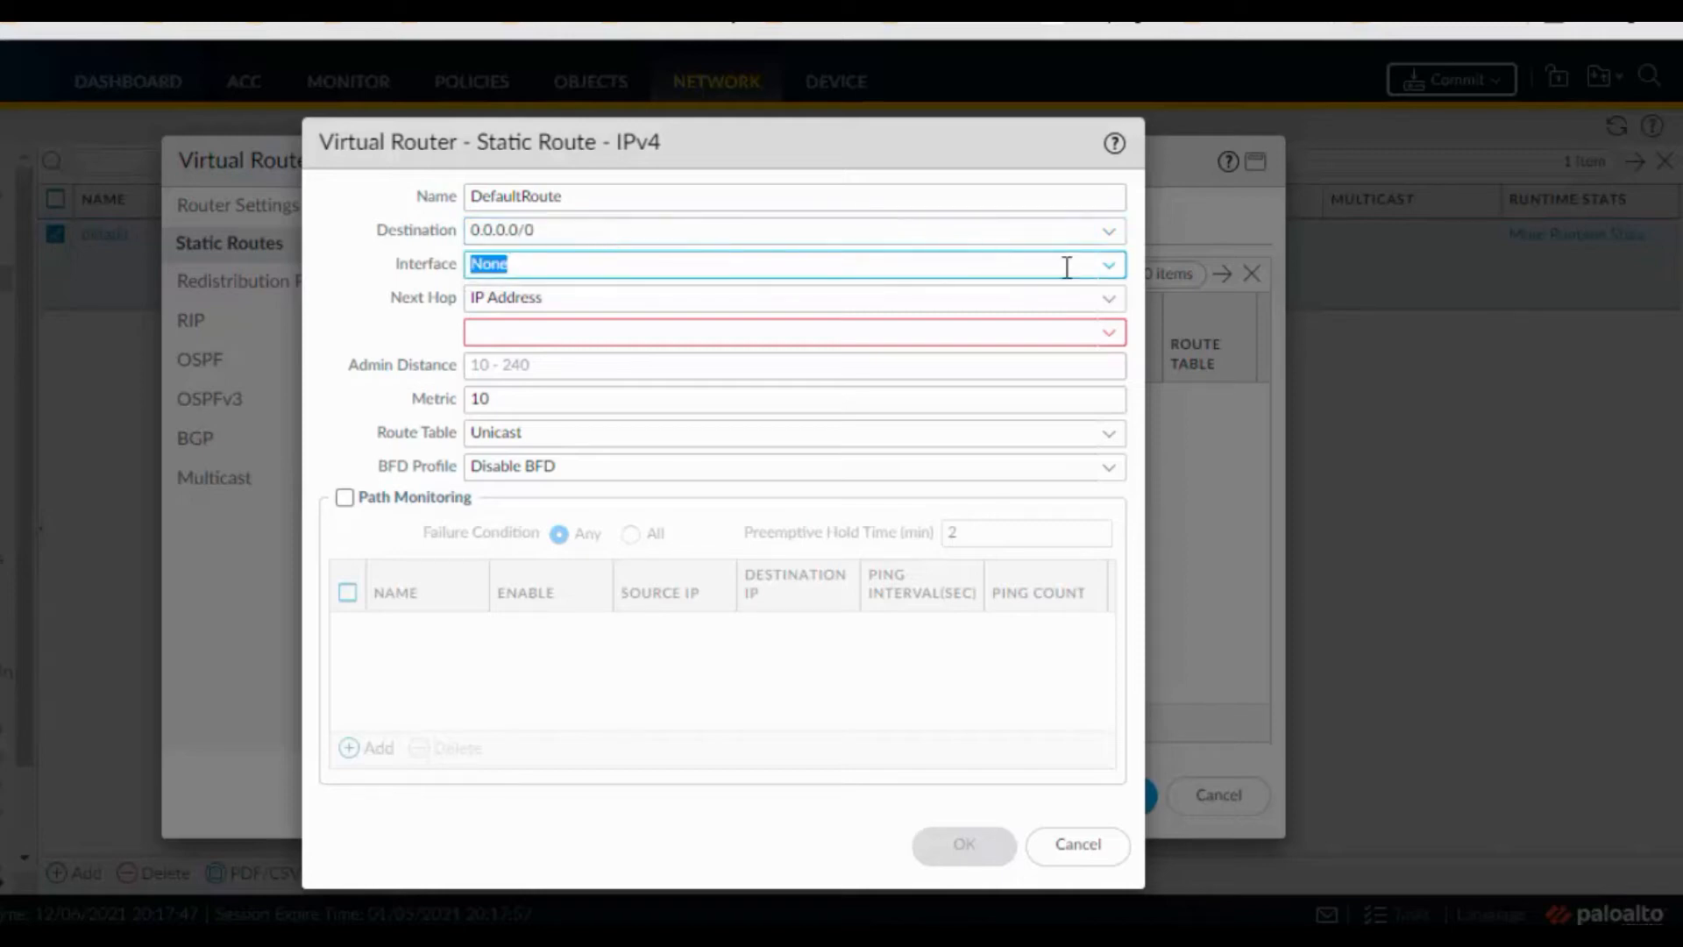
Send DefaultRoute out ethernet1/1 via next hop 2.2.2.1 and save it
{"action": "left_click", "coordinate": [1100, 266]}
{"action": "left_click", "coordinate": [586, 338]}
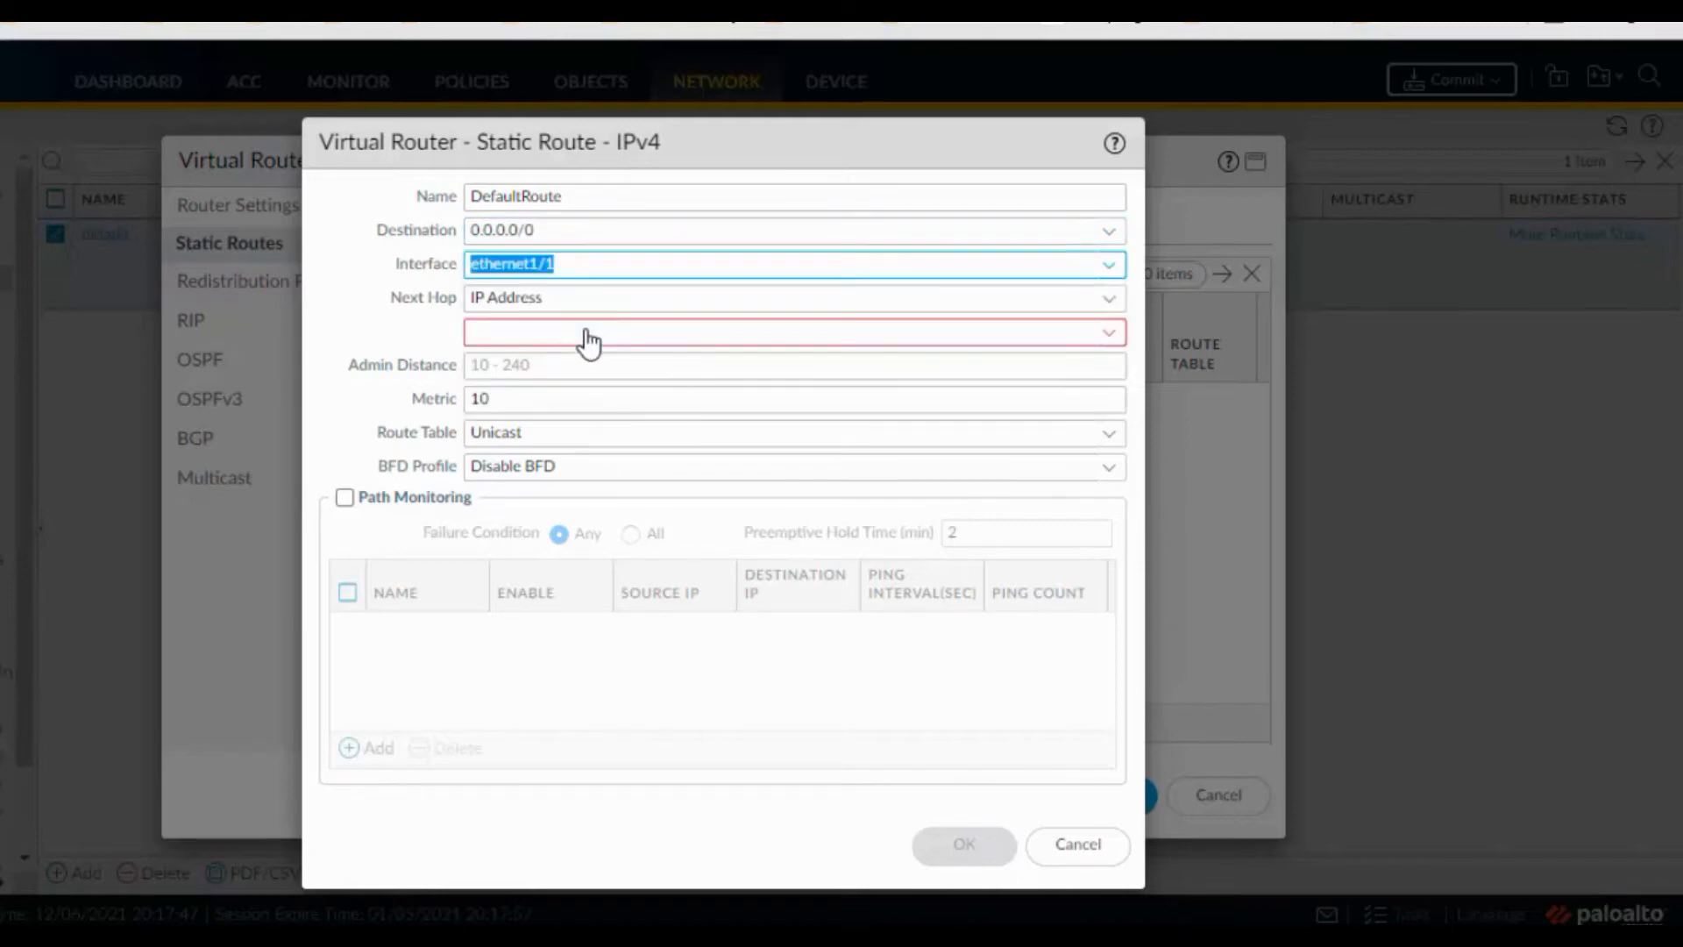
{"action": "left_click", "coordinate": [587, 331]}
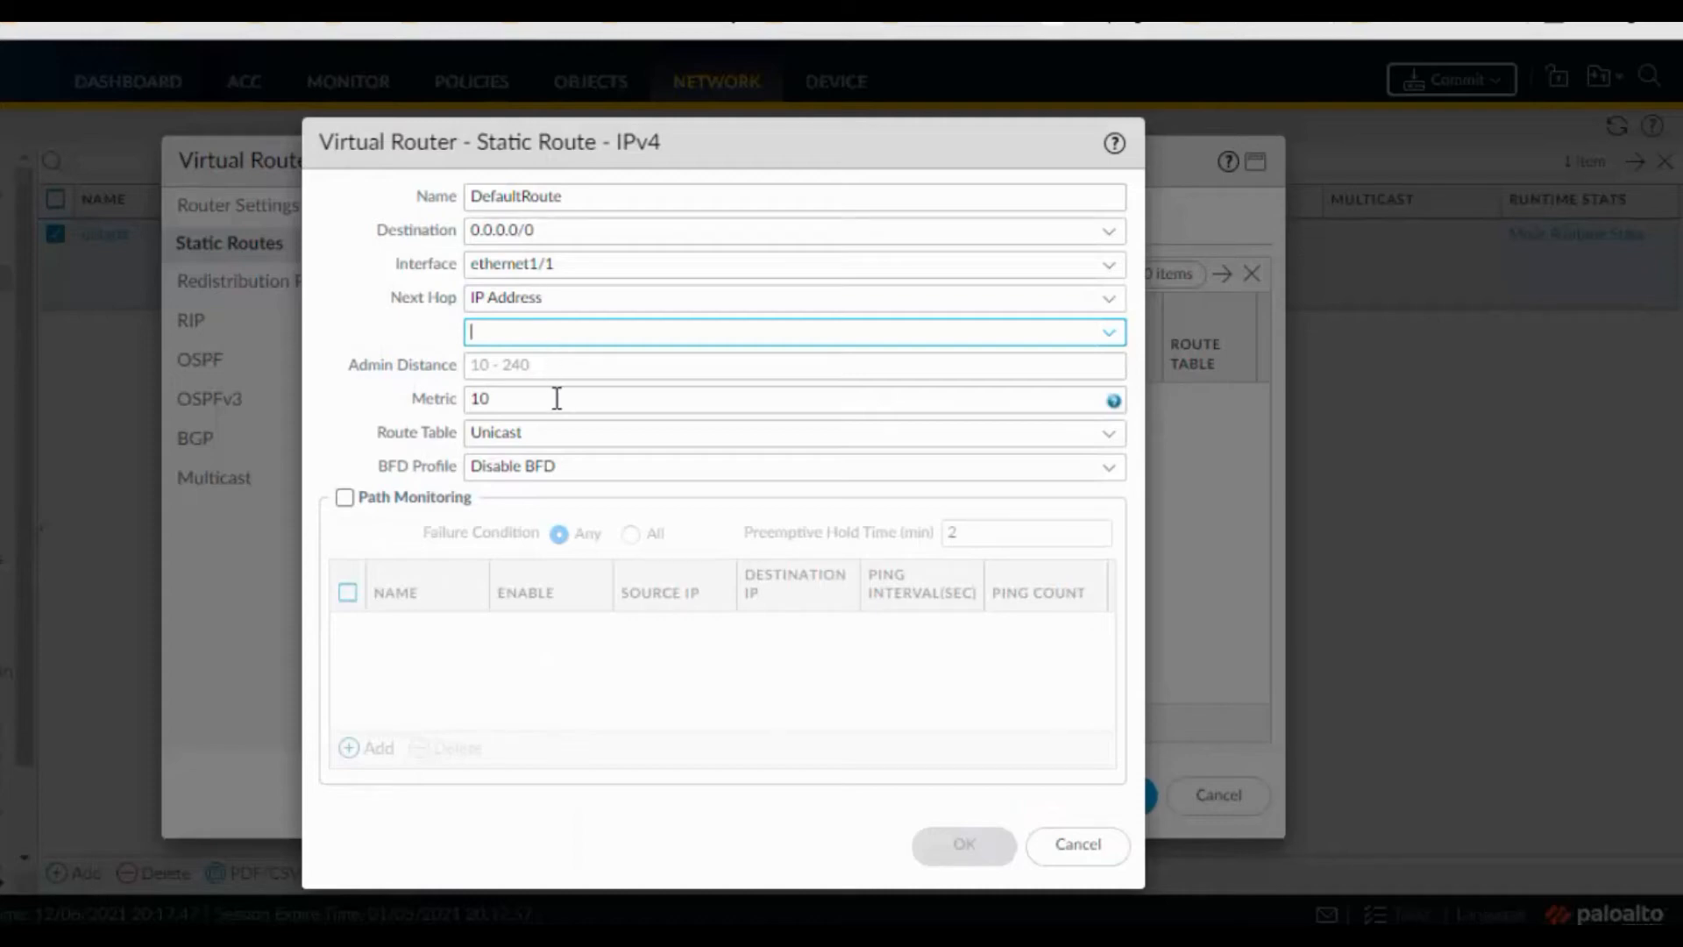
{"action": "type", "text": "2.2.2.1"}
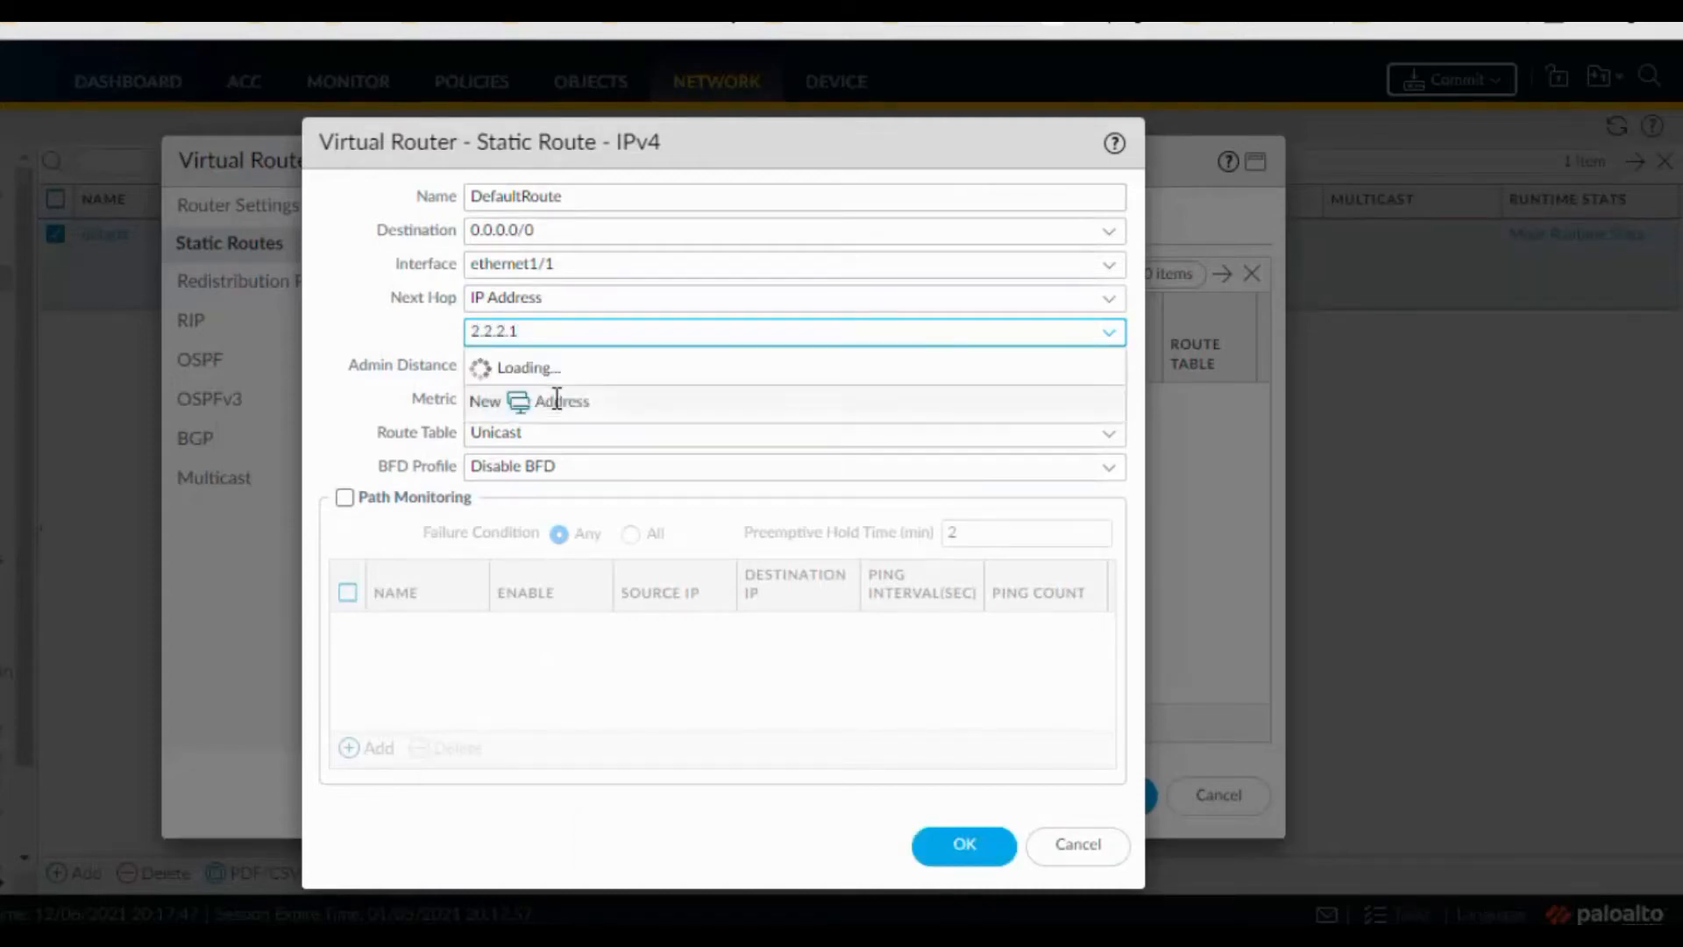
{"action": "key", "text": "Tab"}
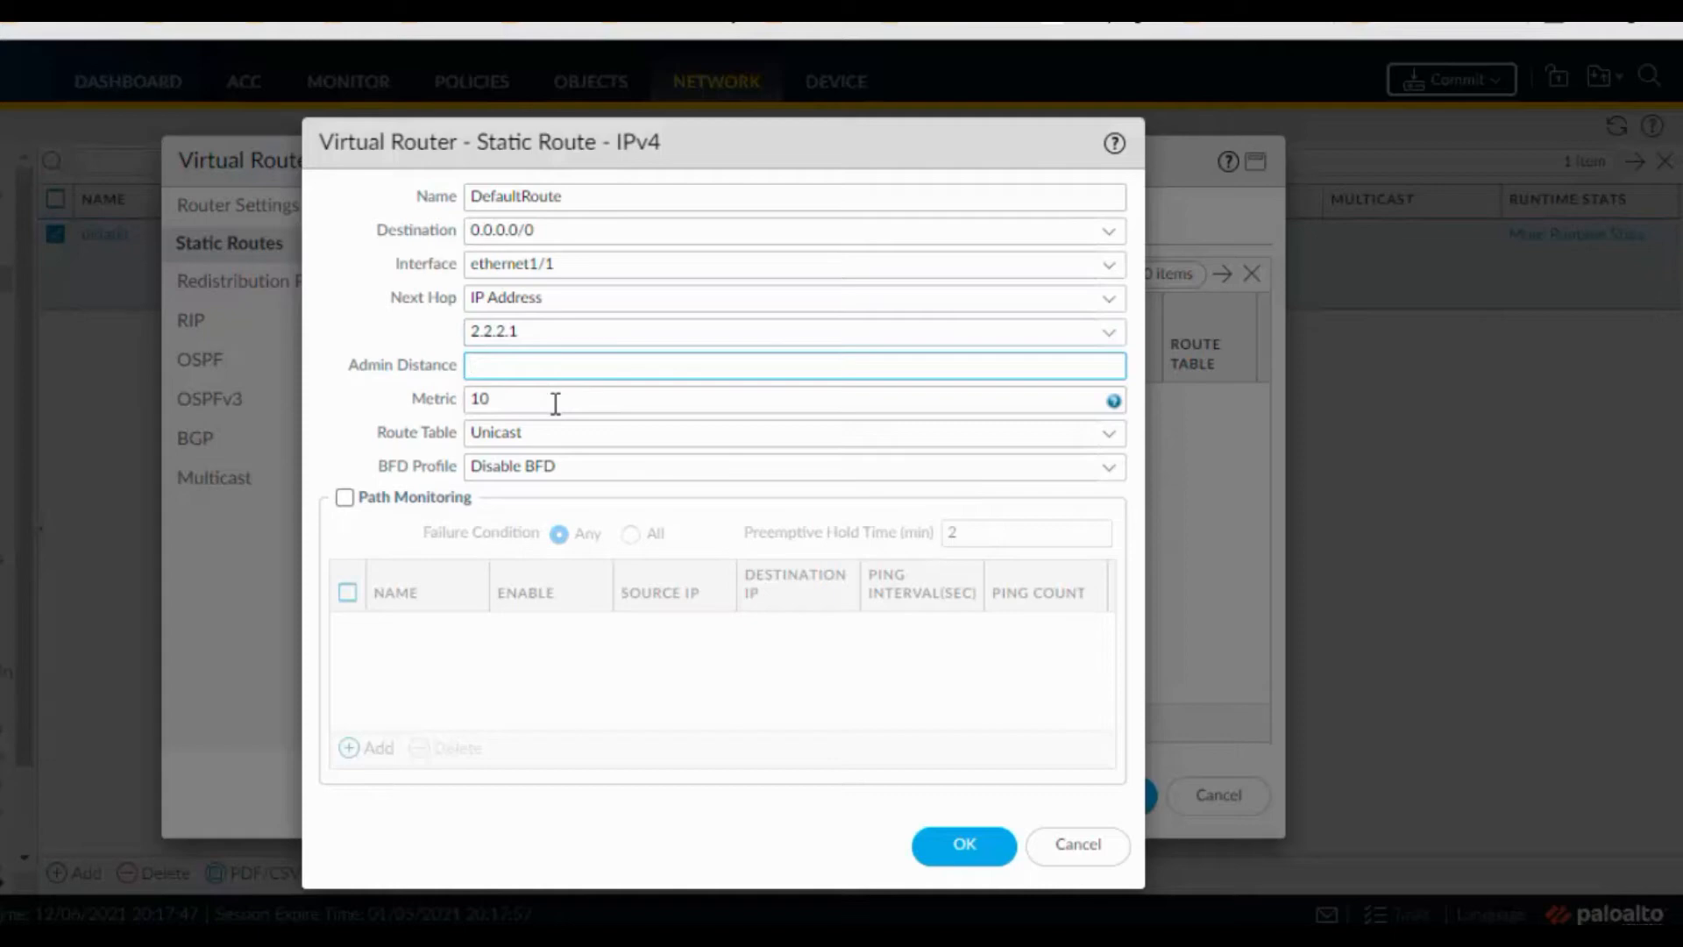
{"action": "left_click", "coordinate": [964, 845]}
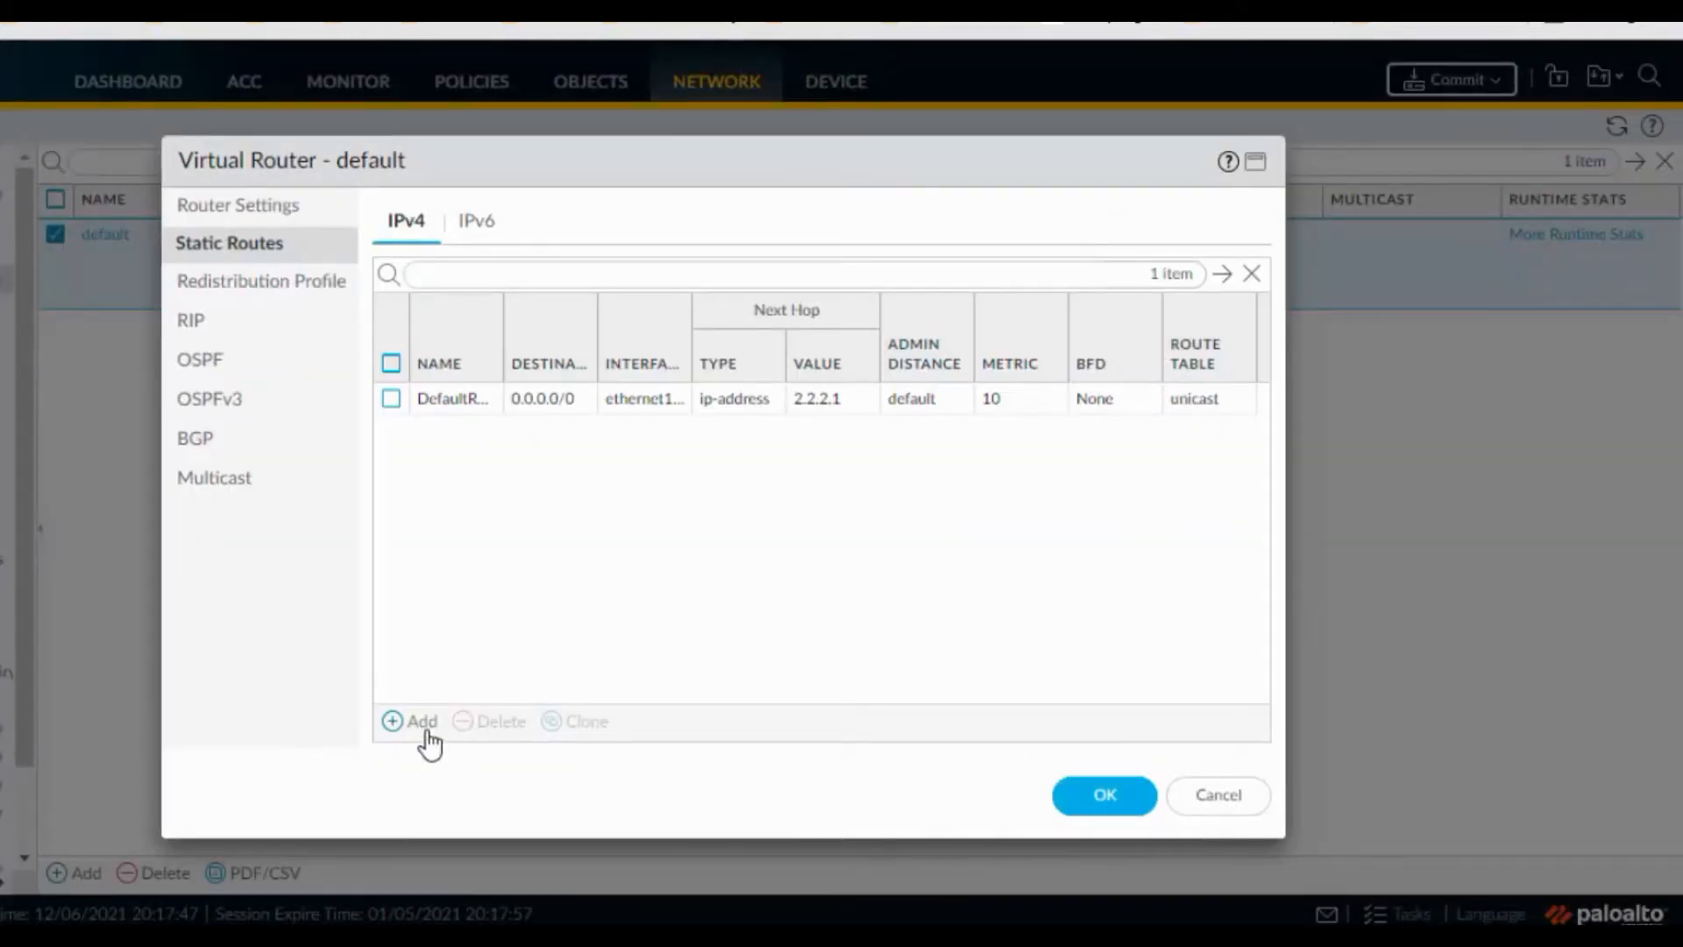
Add static route VPNRoute for destination 192.168.2.0/24 out through interface tunnel.1
{"action": "left_click", "coordinate": [433, 726]}
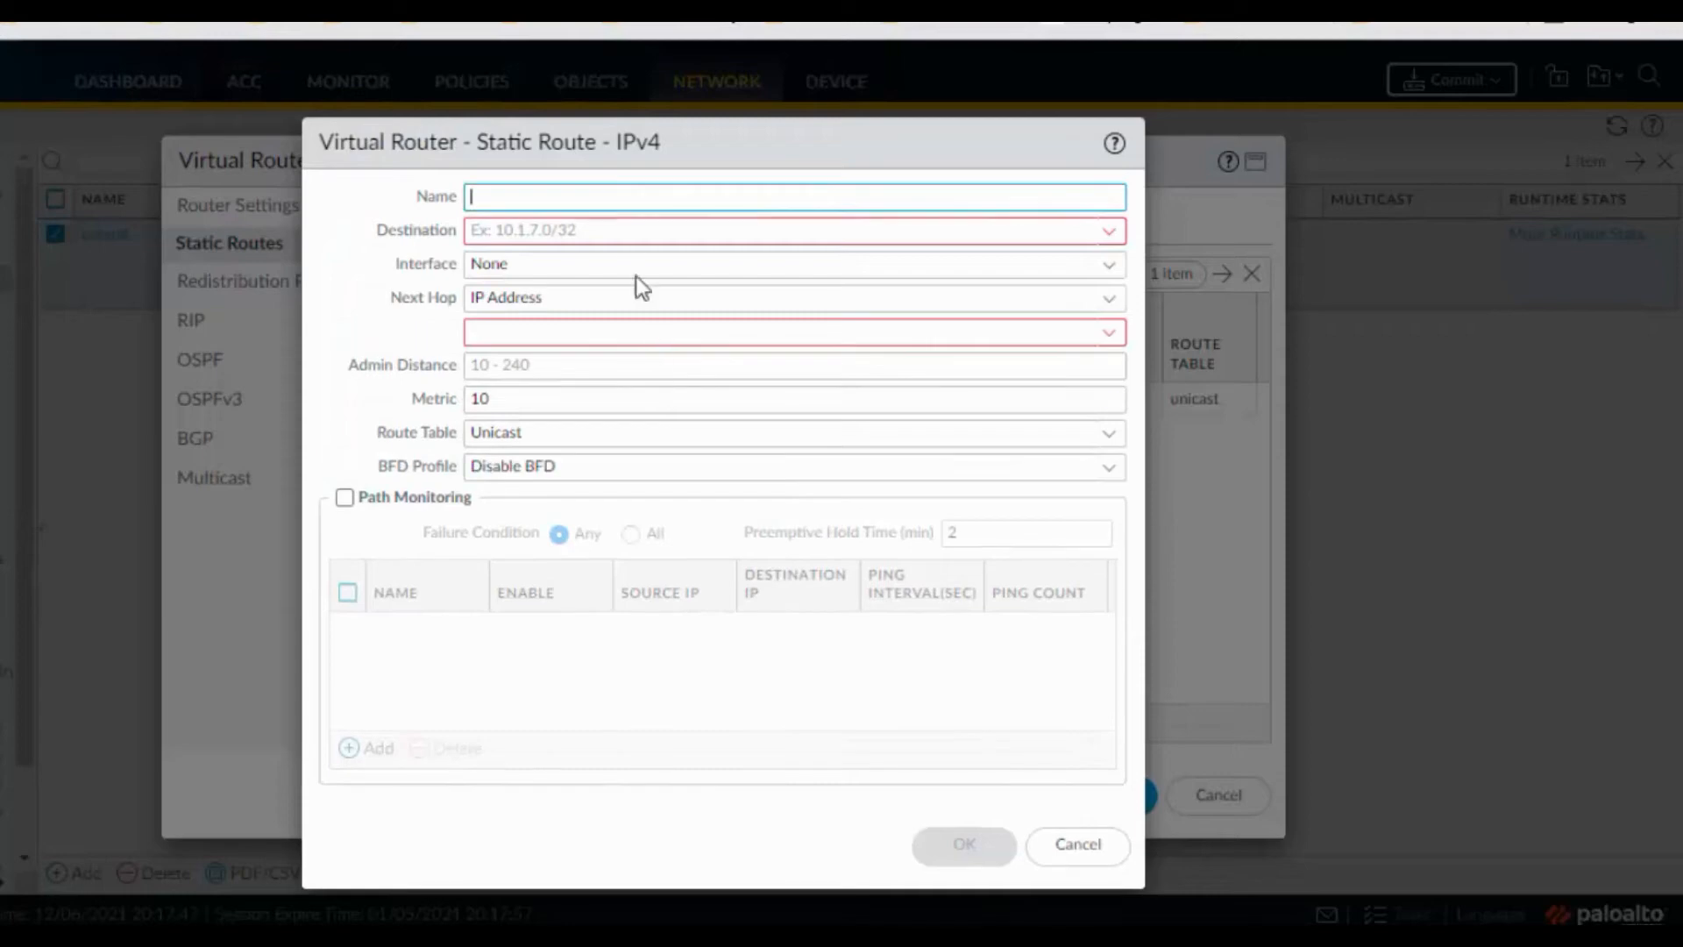
{"action": "left_click", "coordinate": [619, 229]}
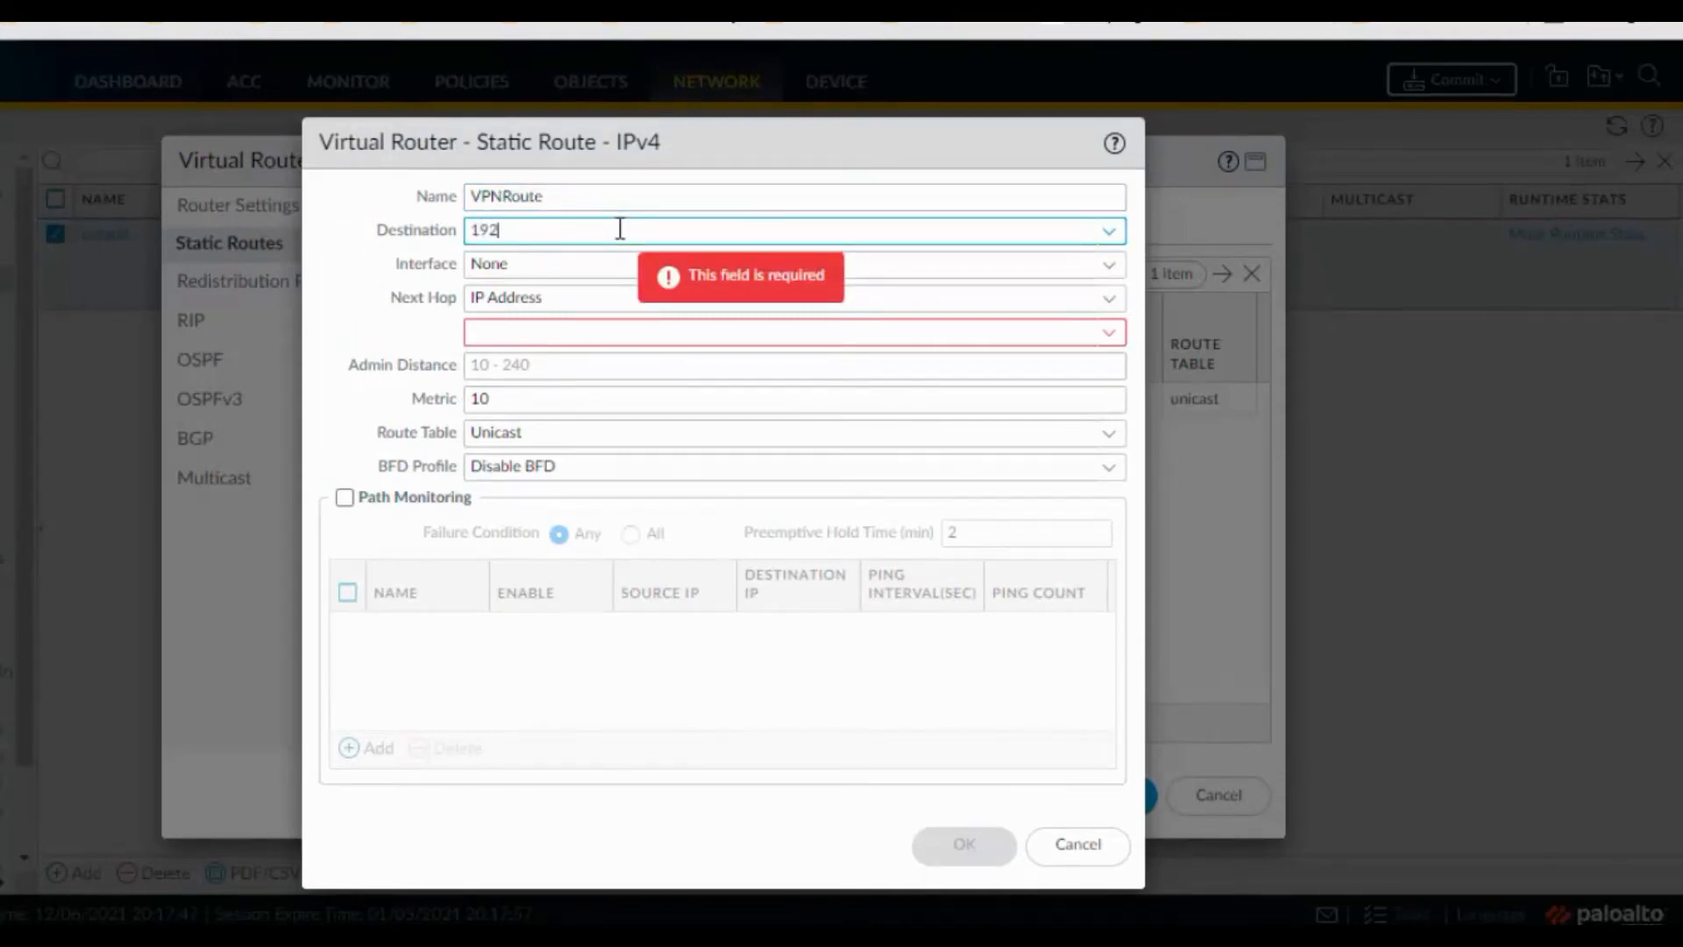
{"action": "type", "text": "192.168.1"}
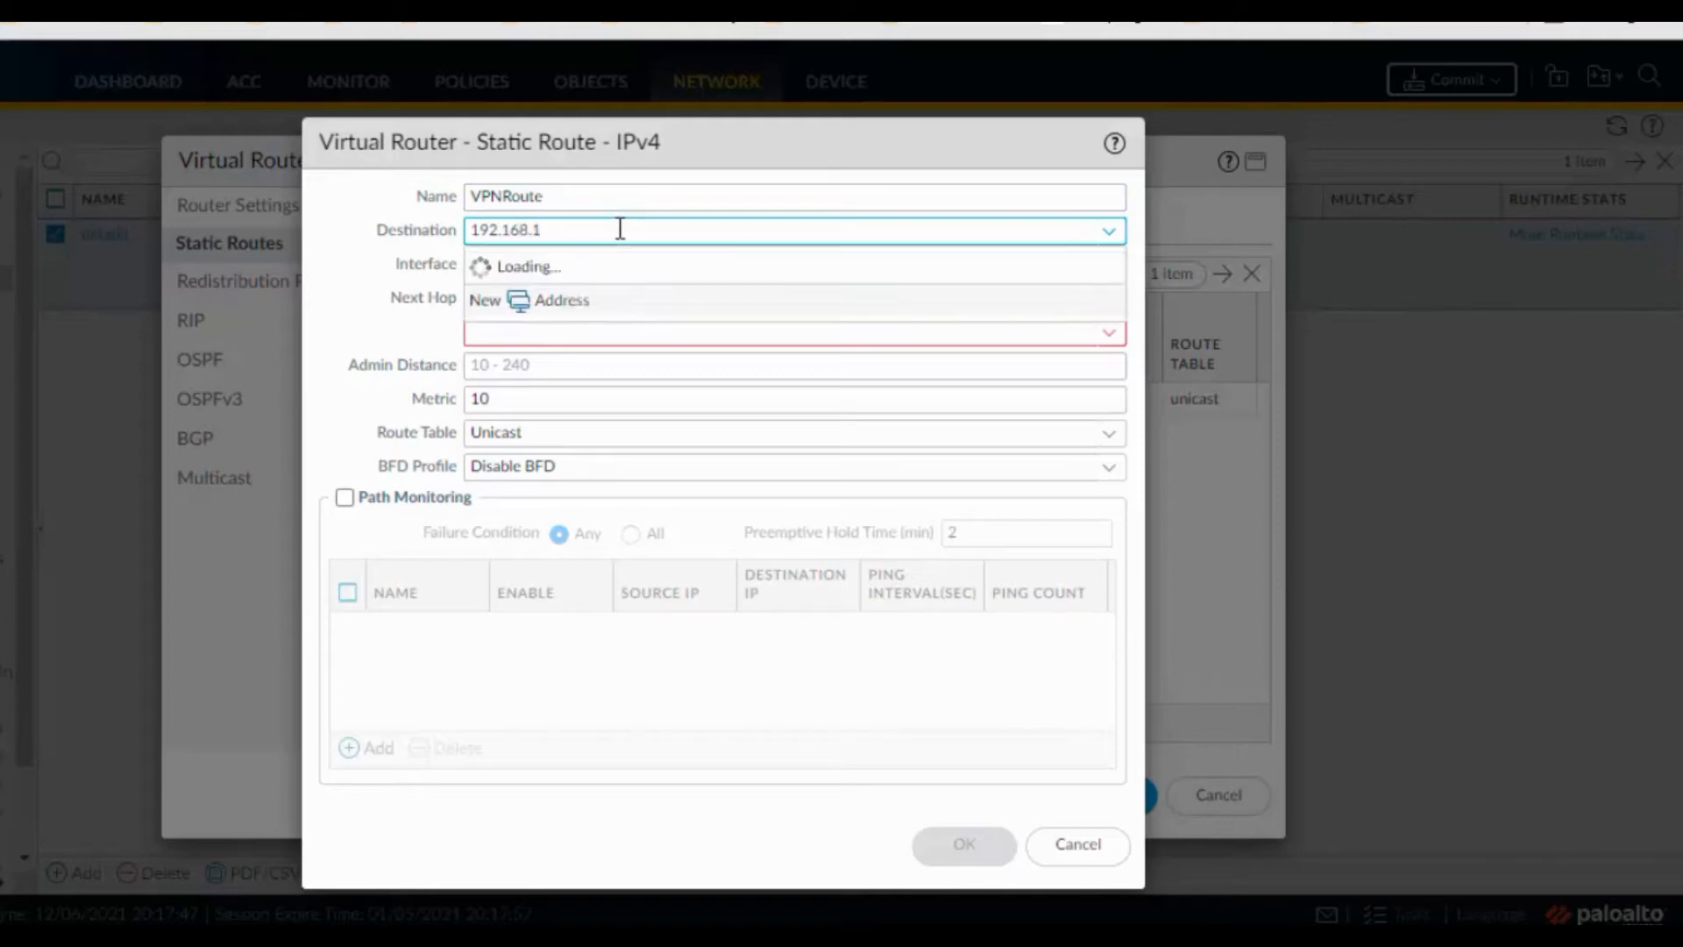
{"action": "key", "text": "BackSpace"}
{"action": "type", "text": "2.0/"}
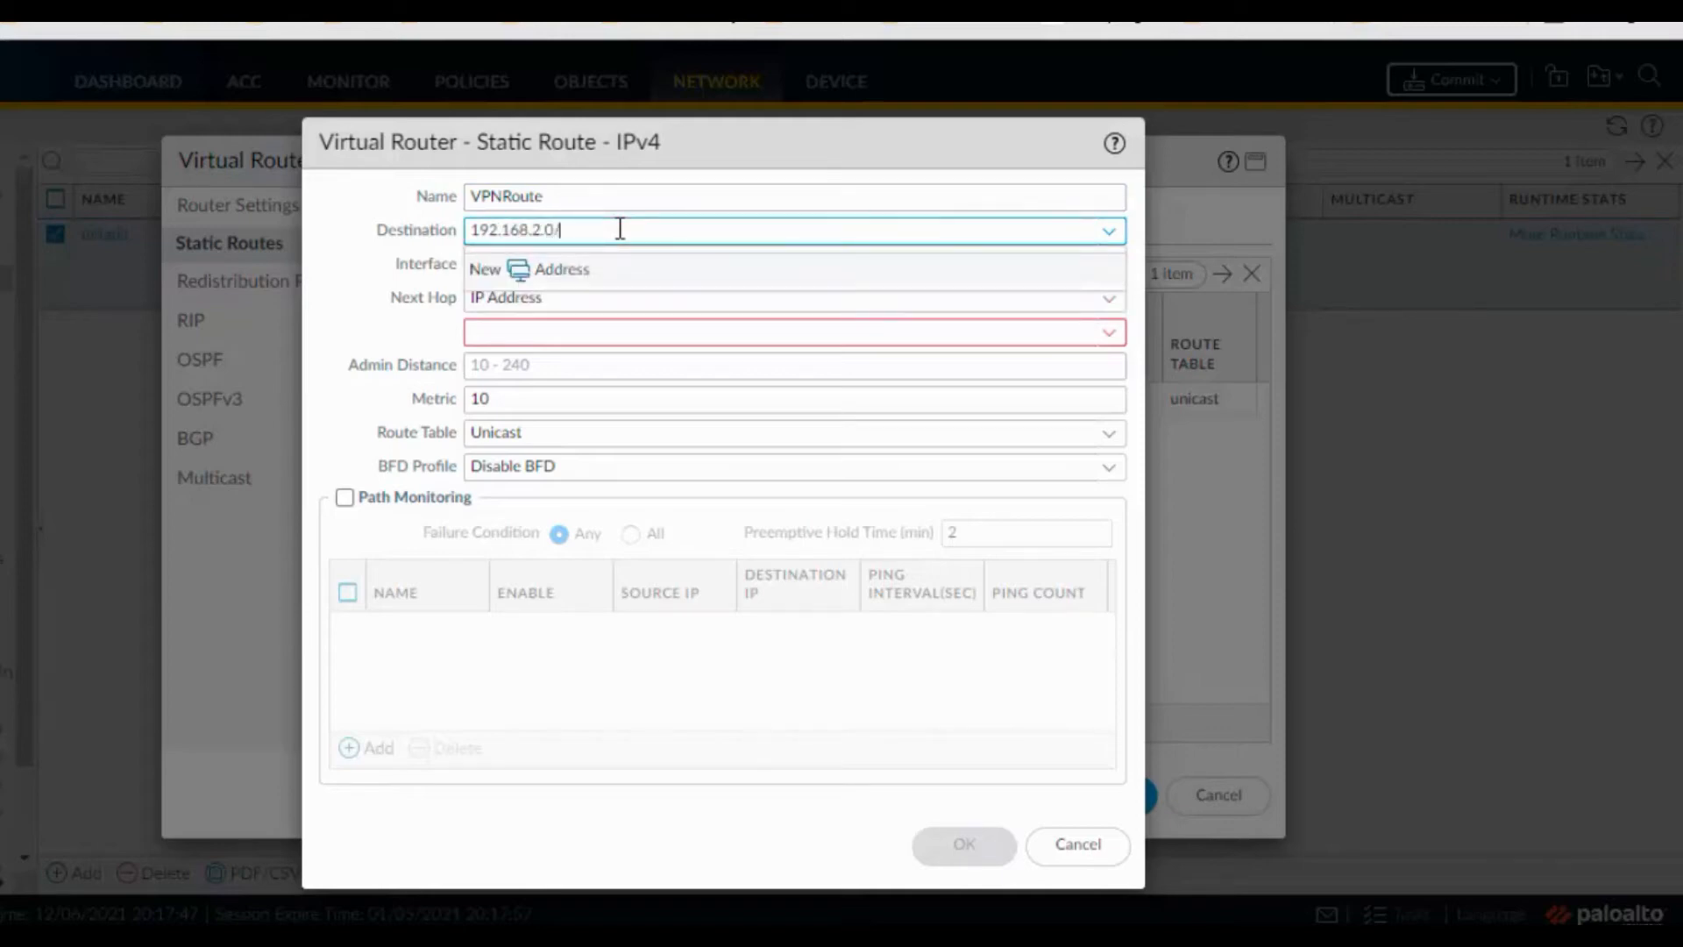
{"action": "type", "text": "24"}
{"action": "key", "text": "Tab"}
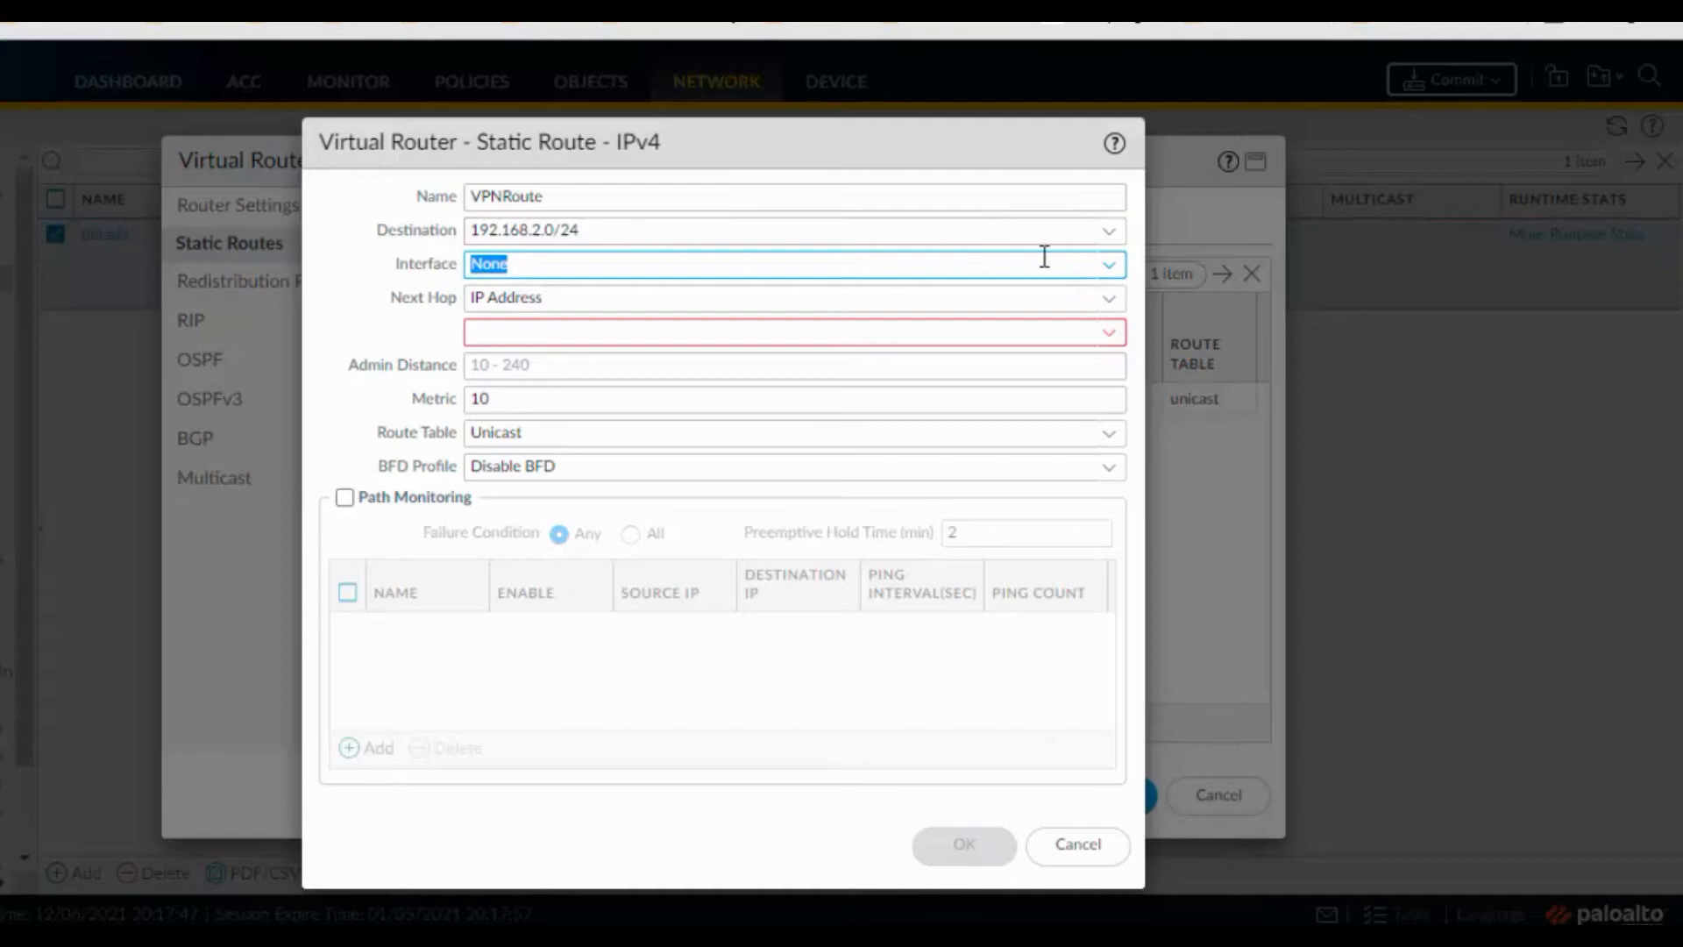
{"action": "left_click", "coordinate": [1109, 264]}
{"action": "left_click", "coordinate": [563, 392]}
Set the route's next hop to 172.16.1.1, then save the route and the default virtual router
{"action": "left_click", "coordinate": [1016, 329]}
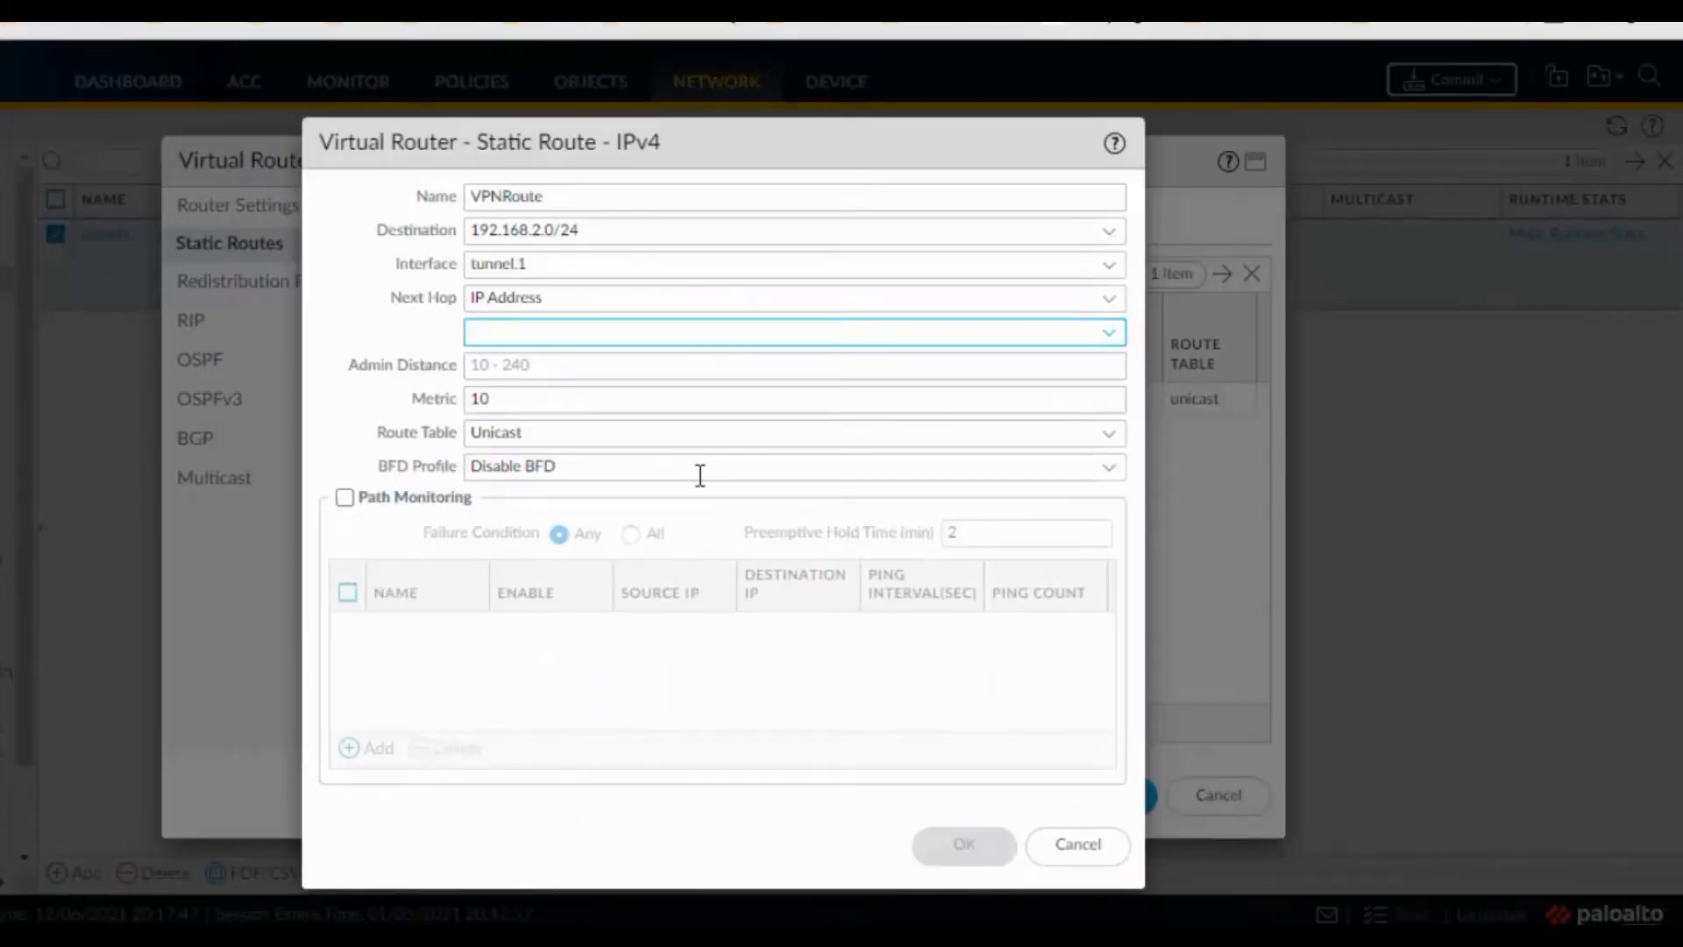
{"action": "left_click", "coordinate": [576, 333]}
{"action": "type", "text": "172"}
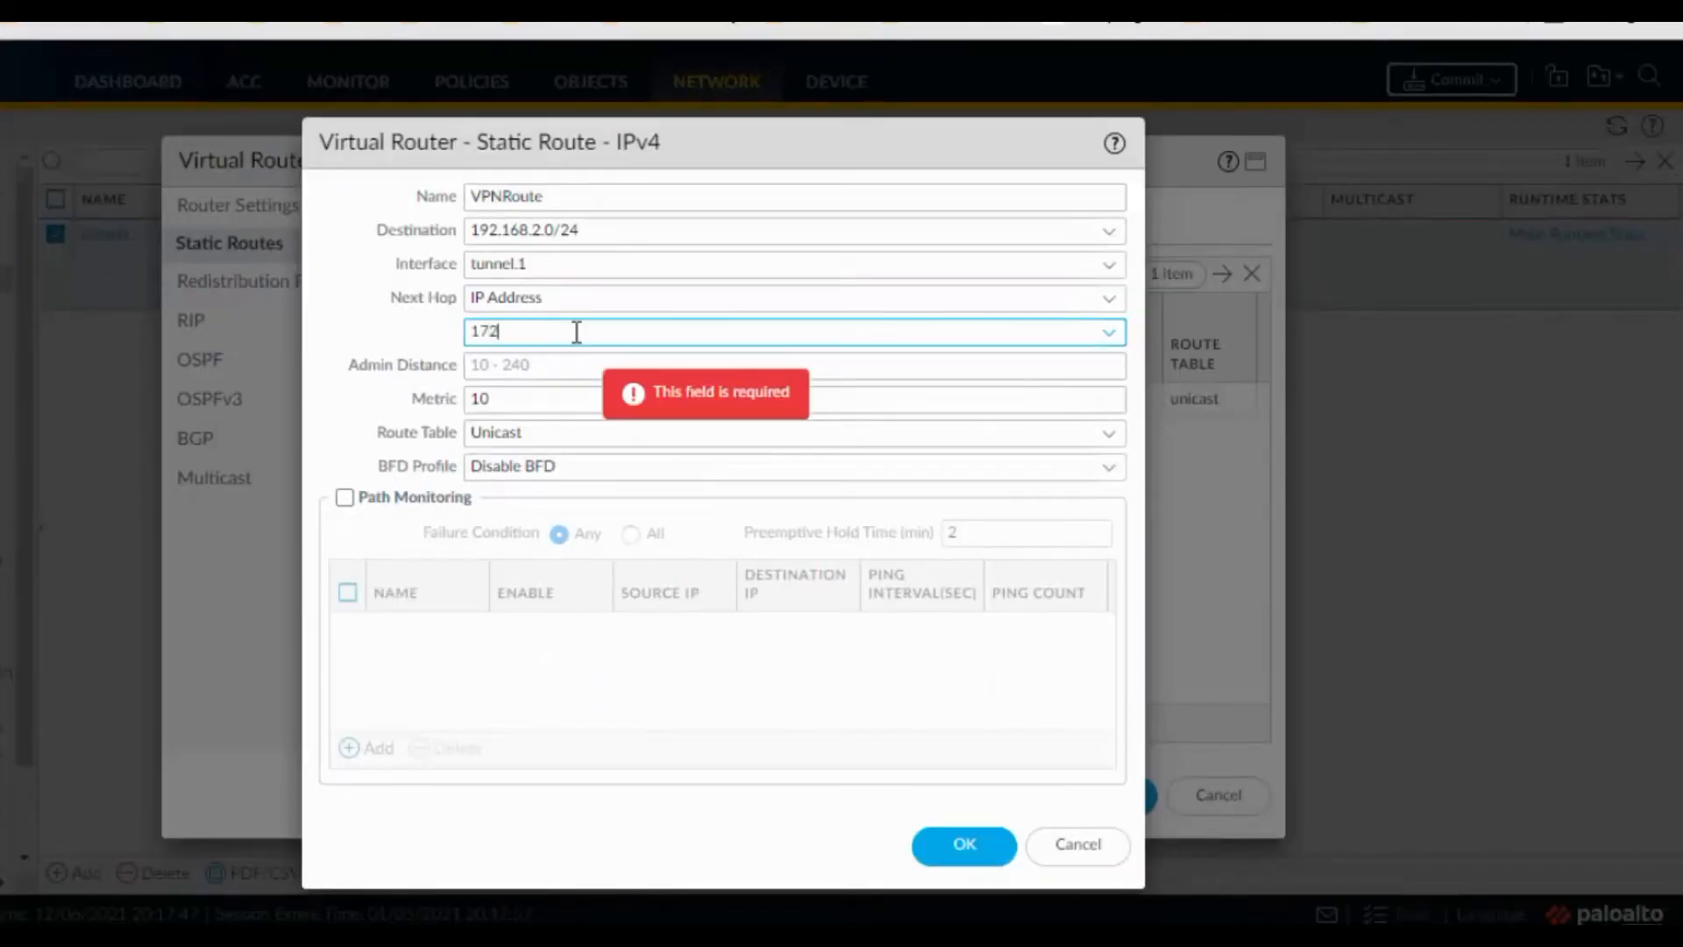
{"action": "type", "text": ".16.1.1"}
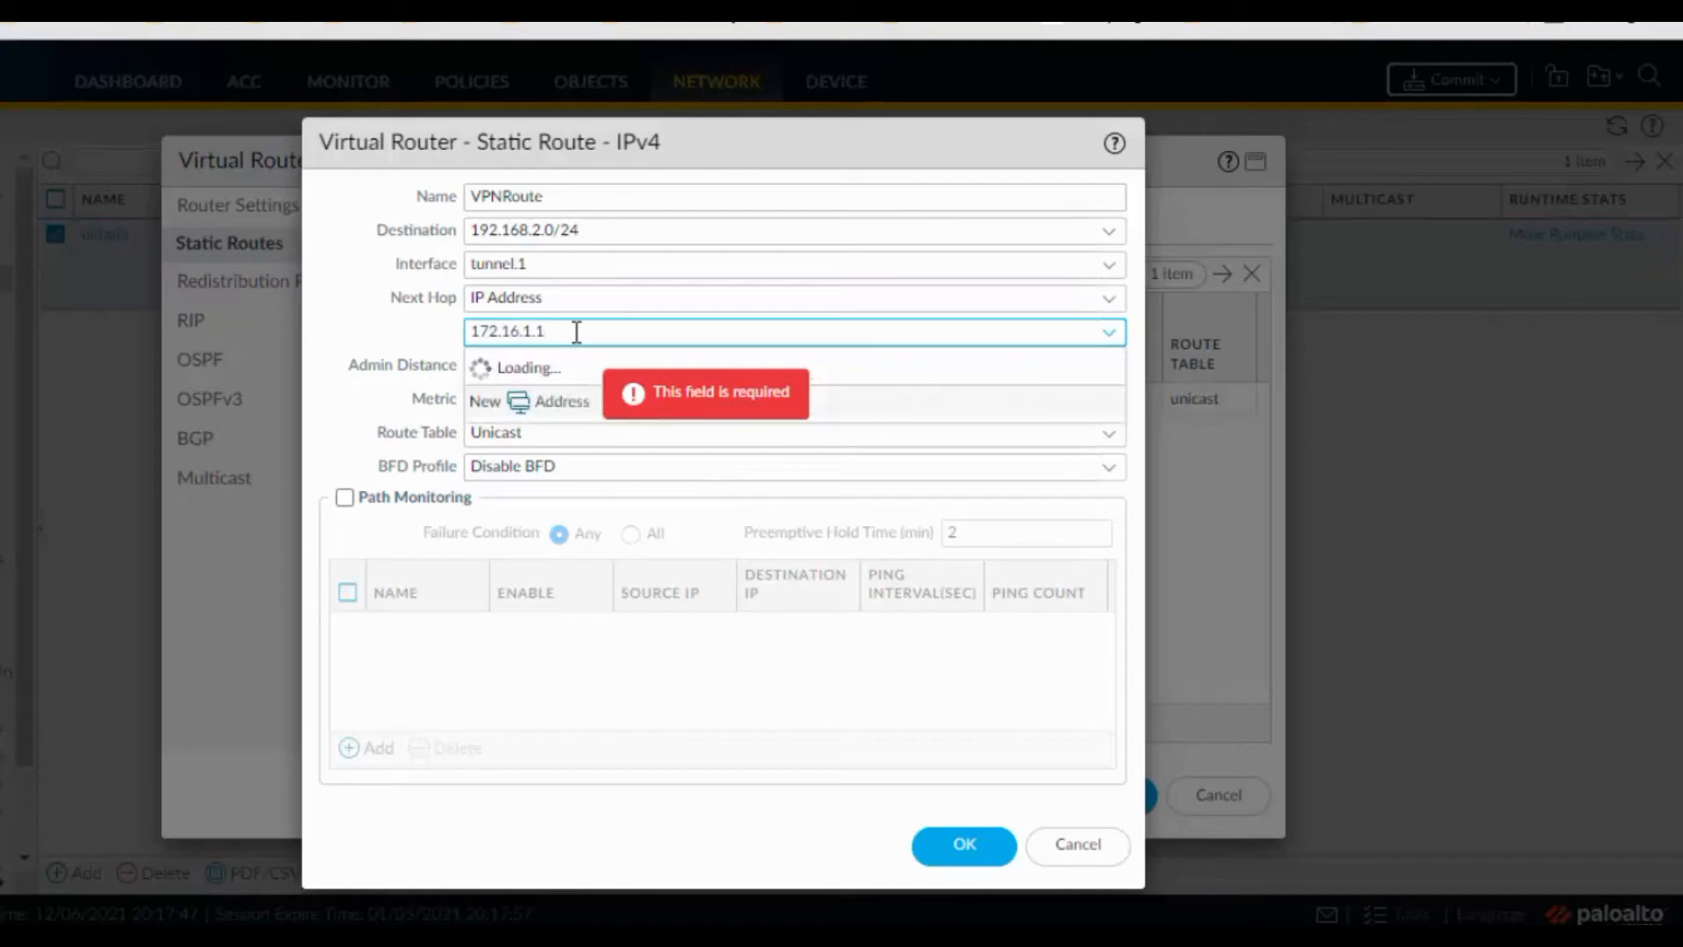
{"action": "left_click", "coordinate": [629, 692]}
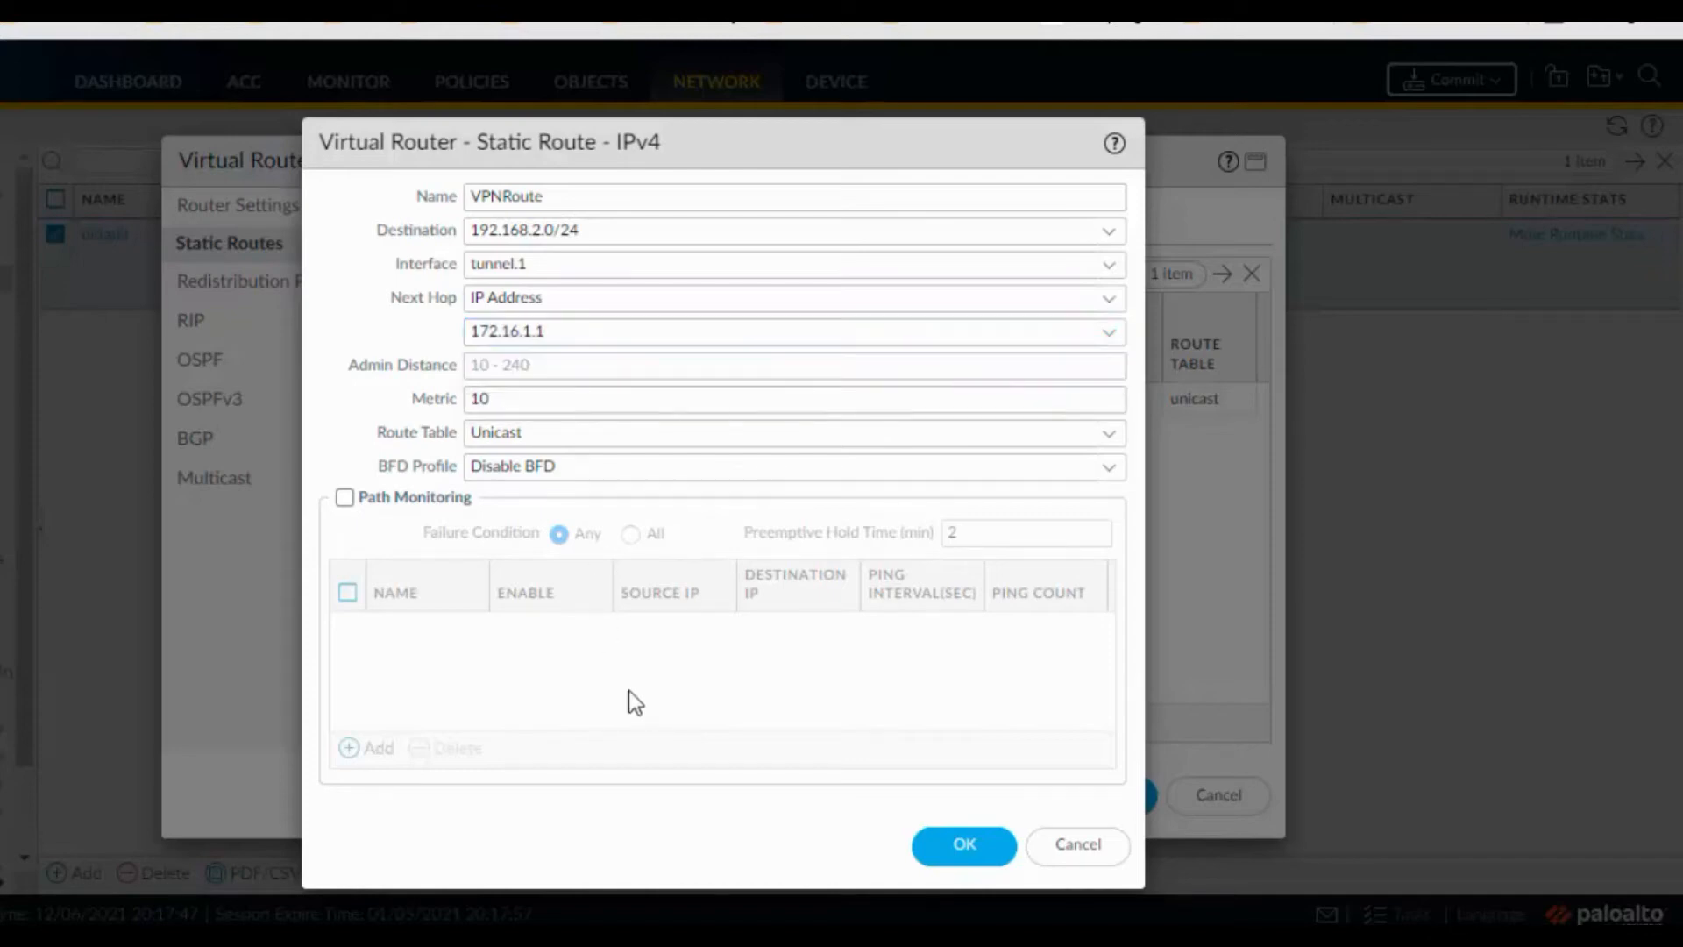
{"action": "left_click", "coordinate": [960, 852]}
{"action": "left_click", "coordinate": [1112, 801]}
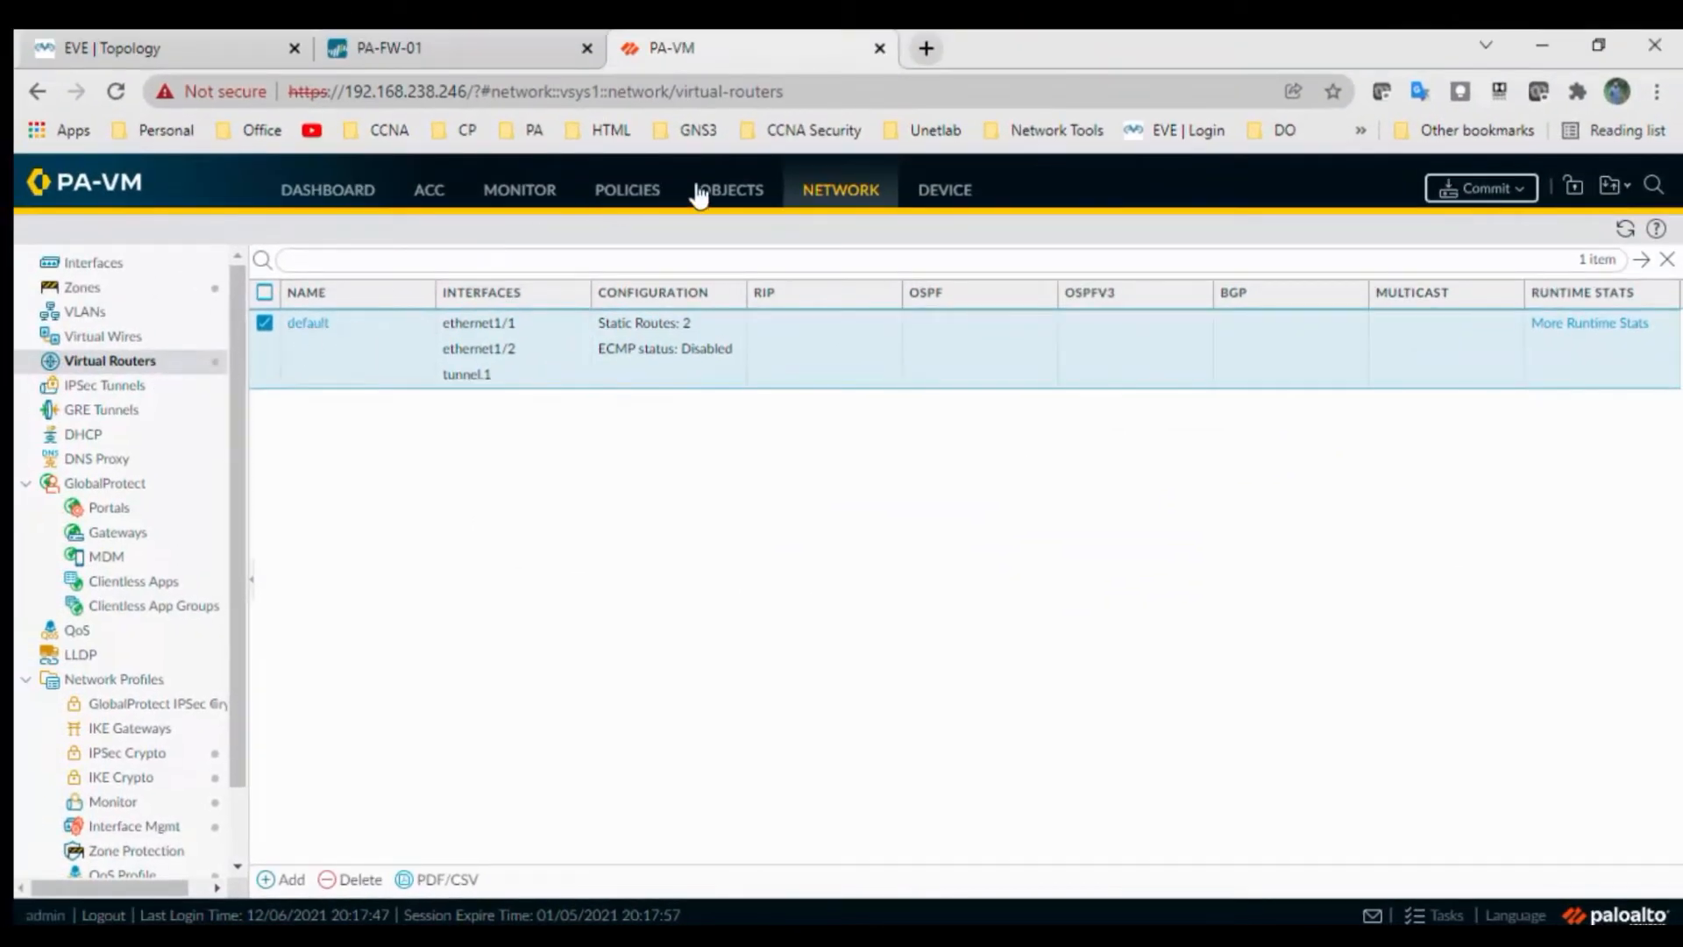
{"action": "left_click", "coordinate": [641, 200]}
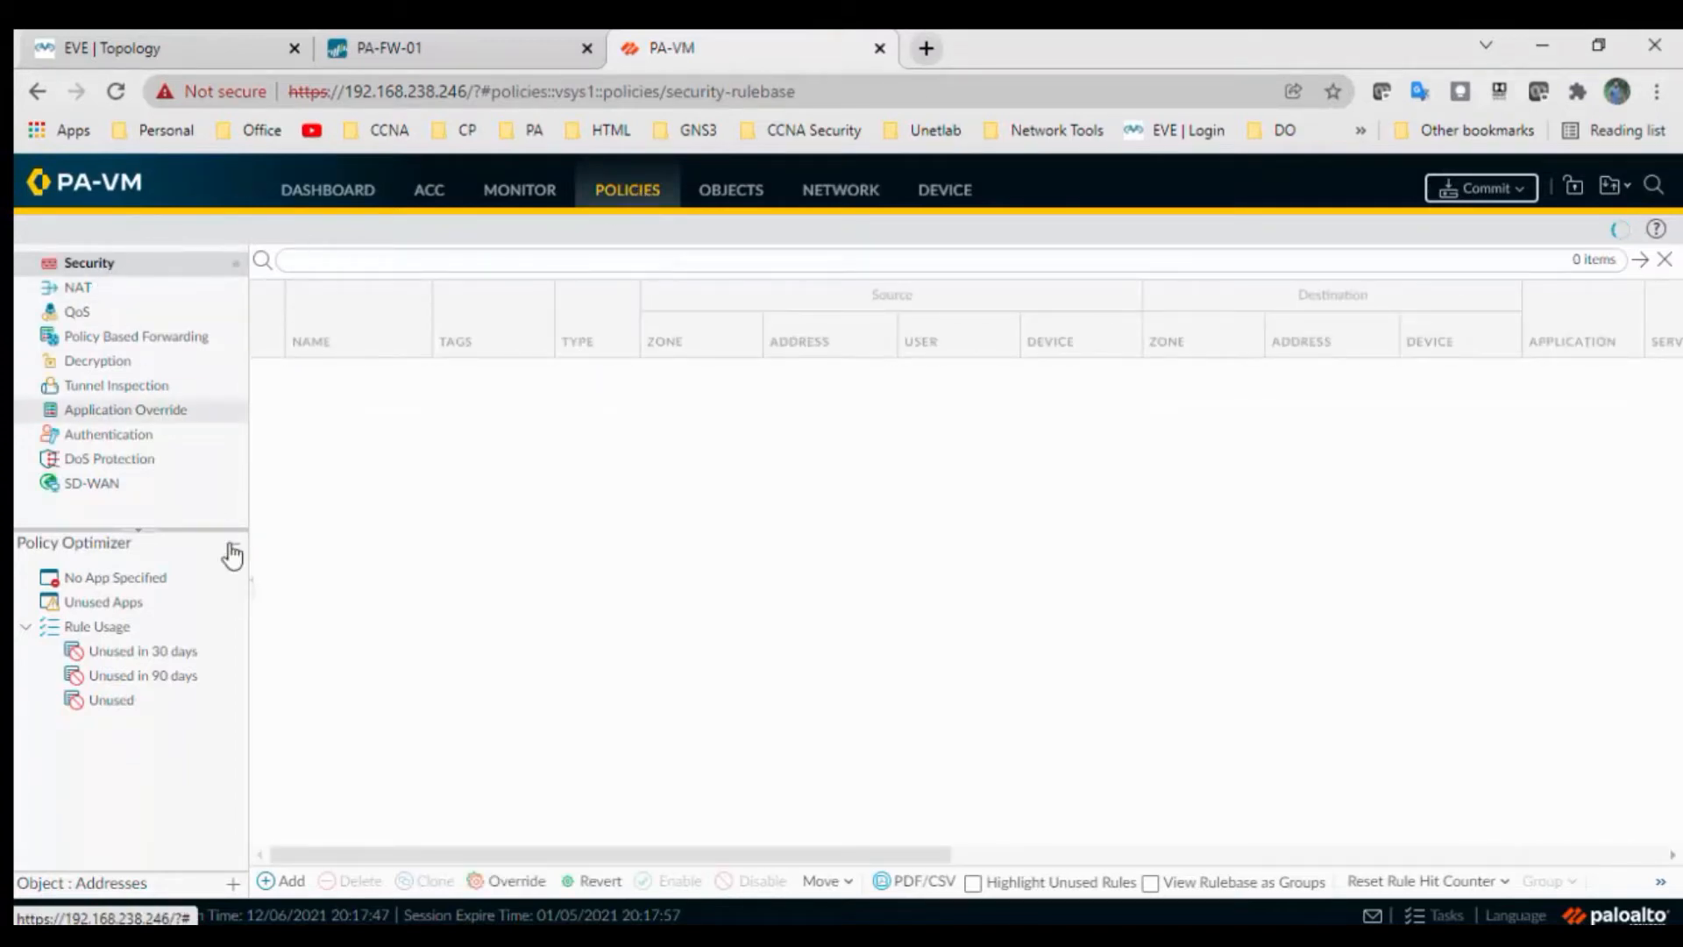
Create security rule VPNRule allowing any source zone to any destination zone, with action Allow
{"action": "left_click", "coordinate": [289, 881]}
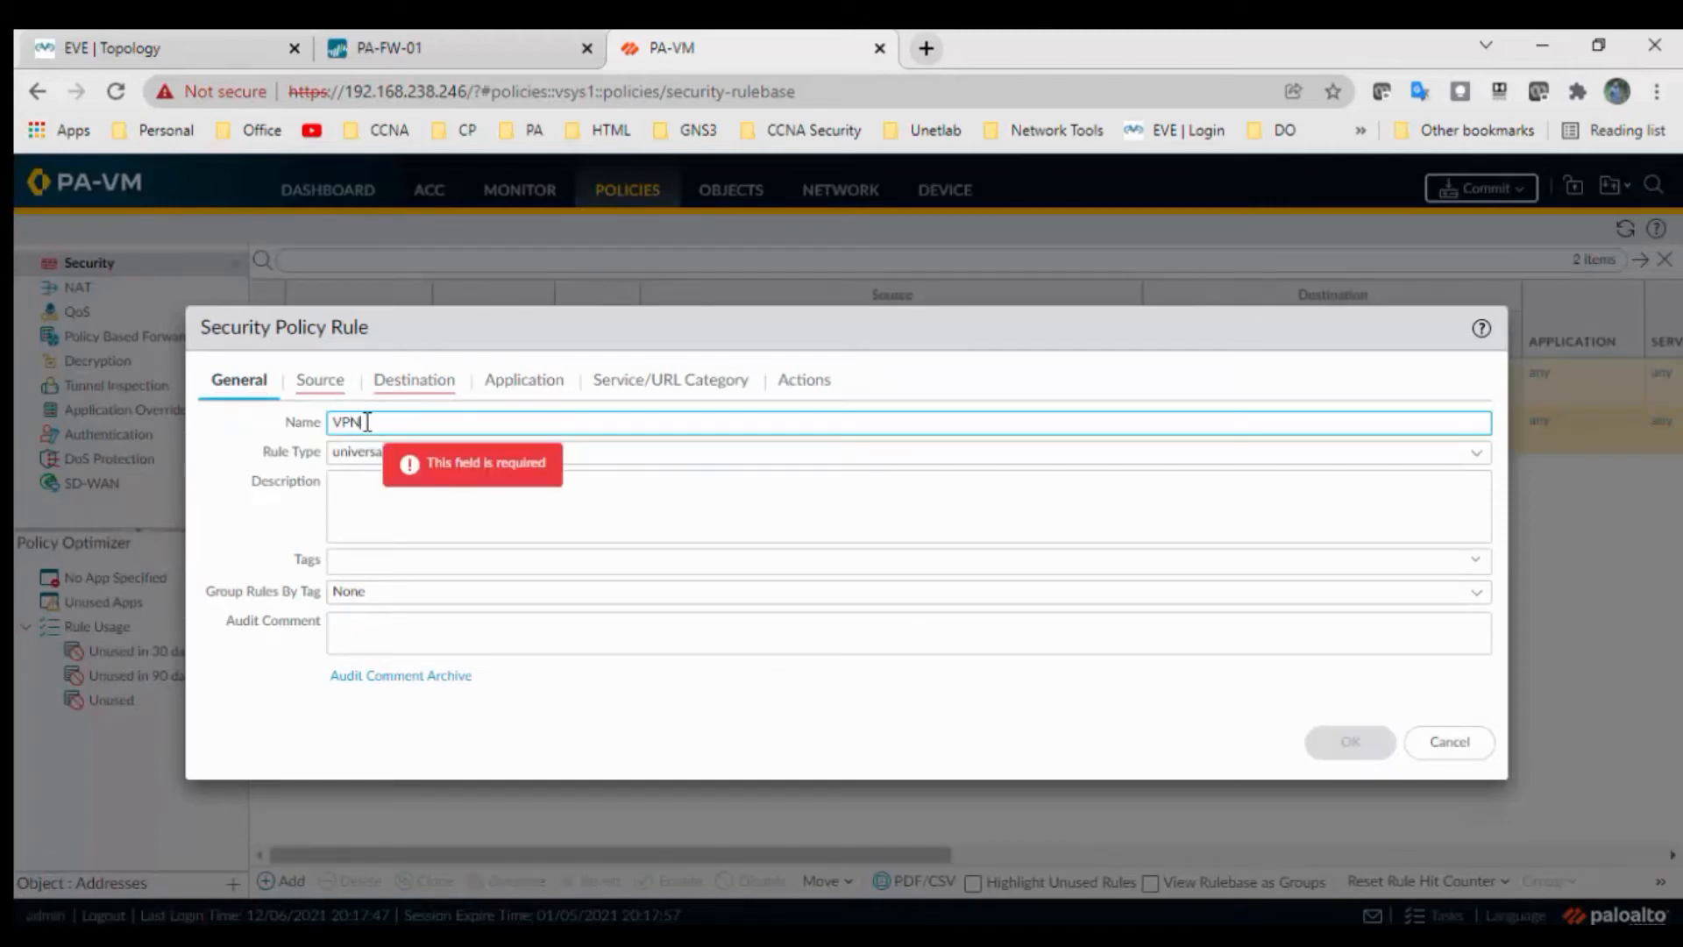
{"action": "left_click", "coordinate": [331, 391]}
{"action": "left_click", "coordinate": [216, 429]}
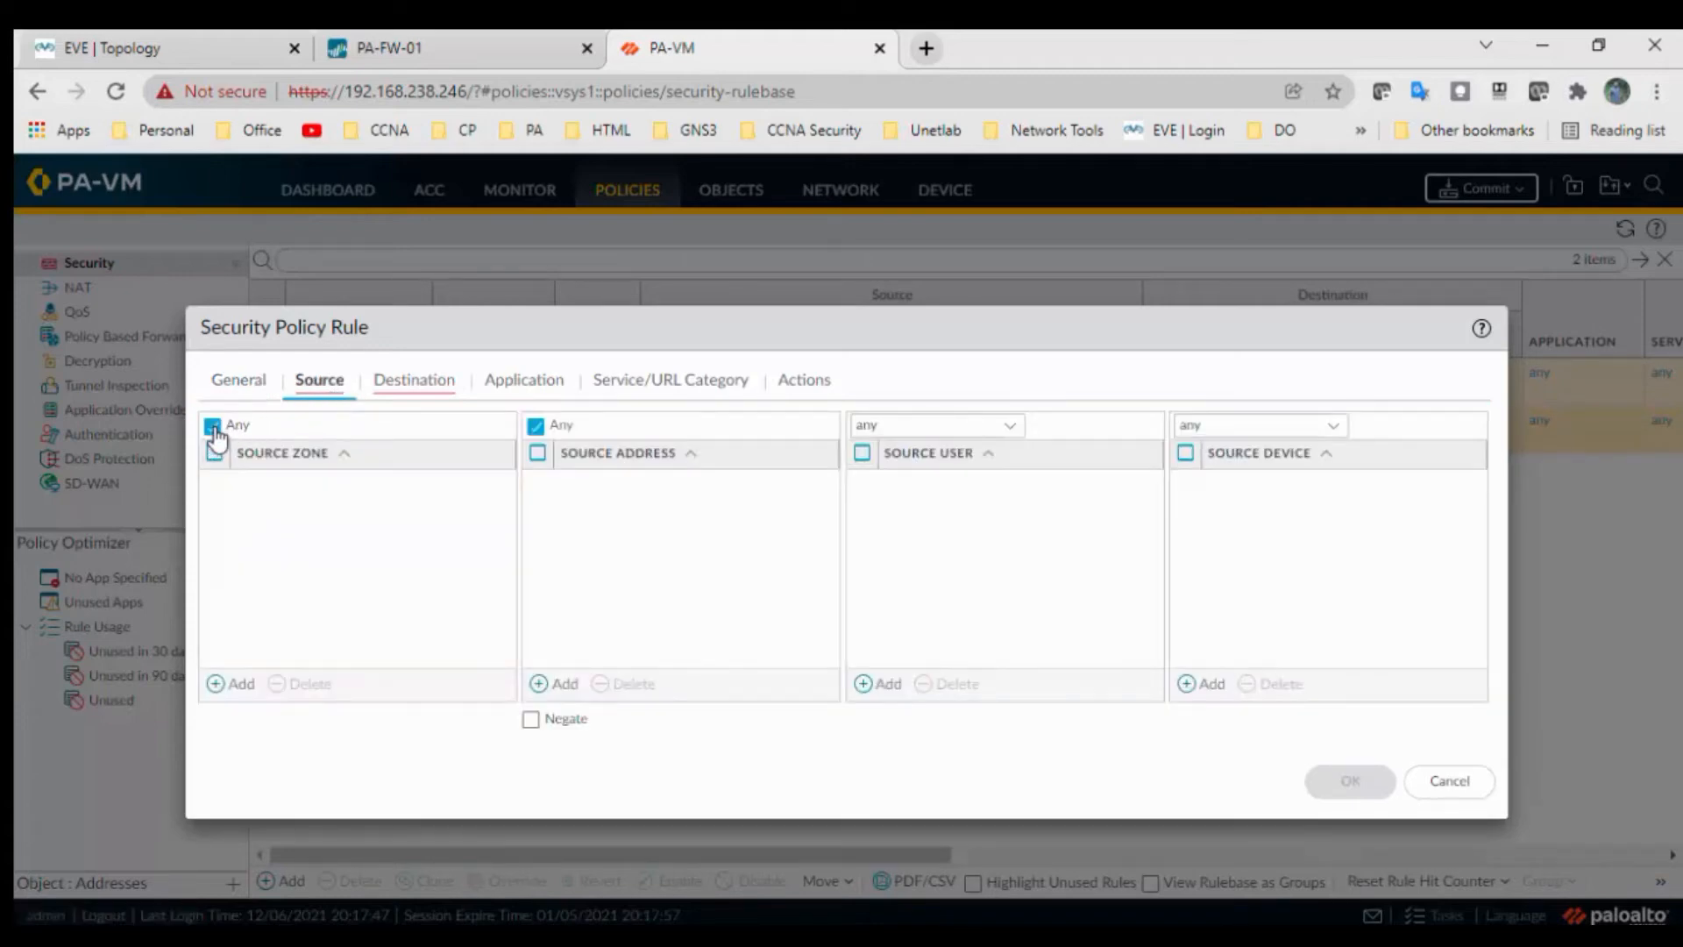
{"action": "left_click", "coordinate": [438, 390]}
{"action": "left_click", "coordinate": [340, 431]}
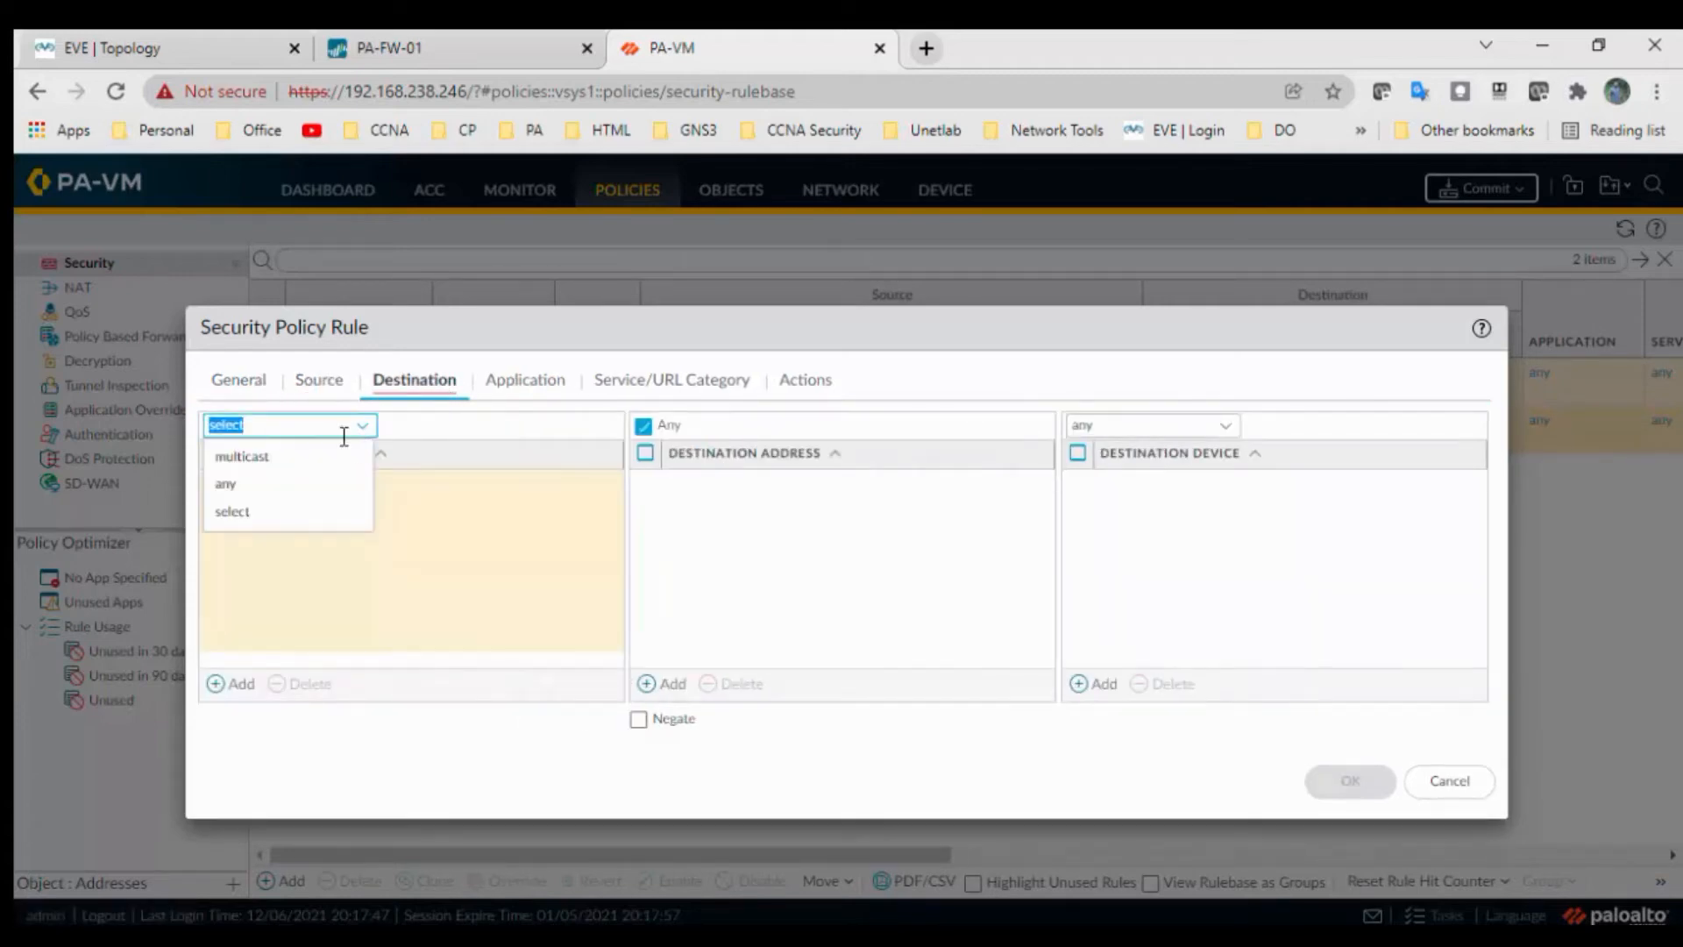
{"action": "left_click", "coordinate": [262, 484]}
{"action": "left_click", "coordinate": [512, 384]}
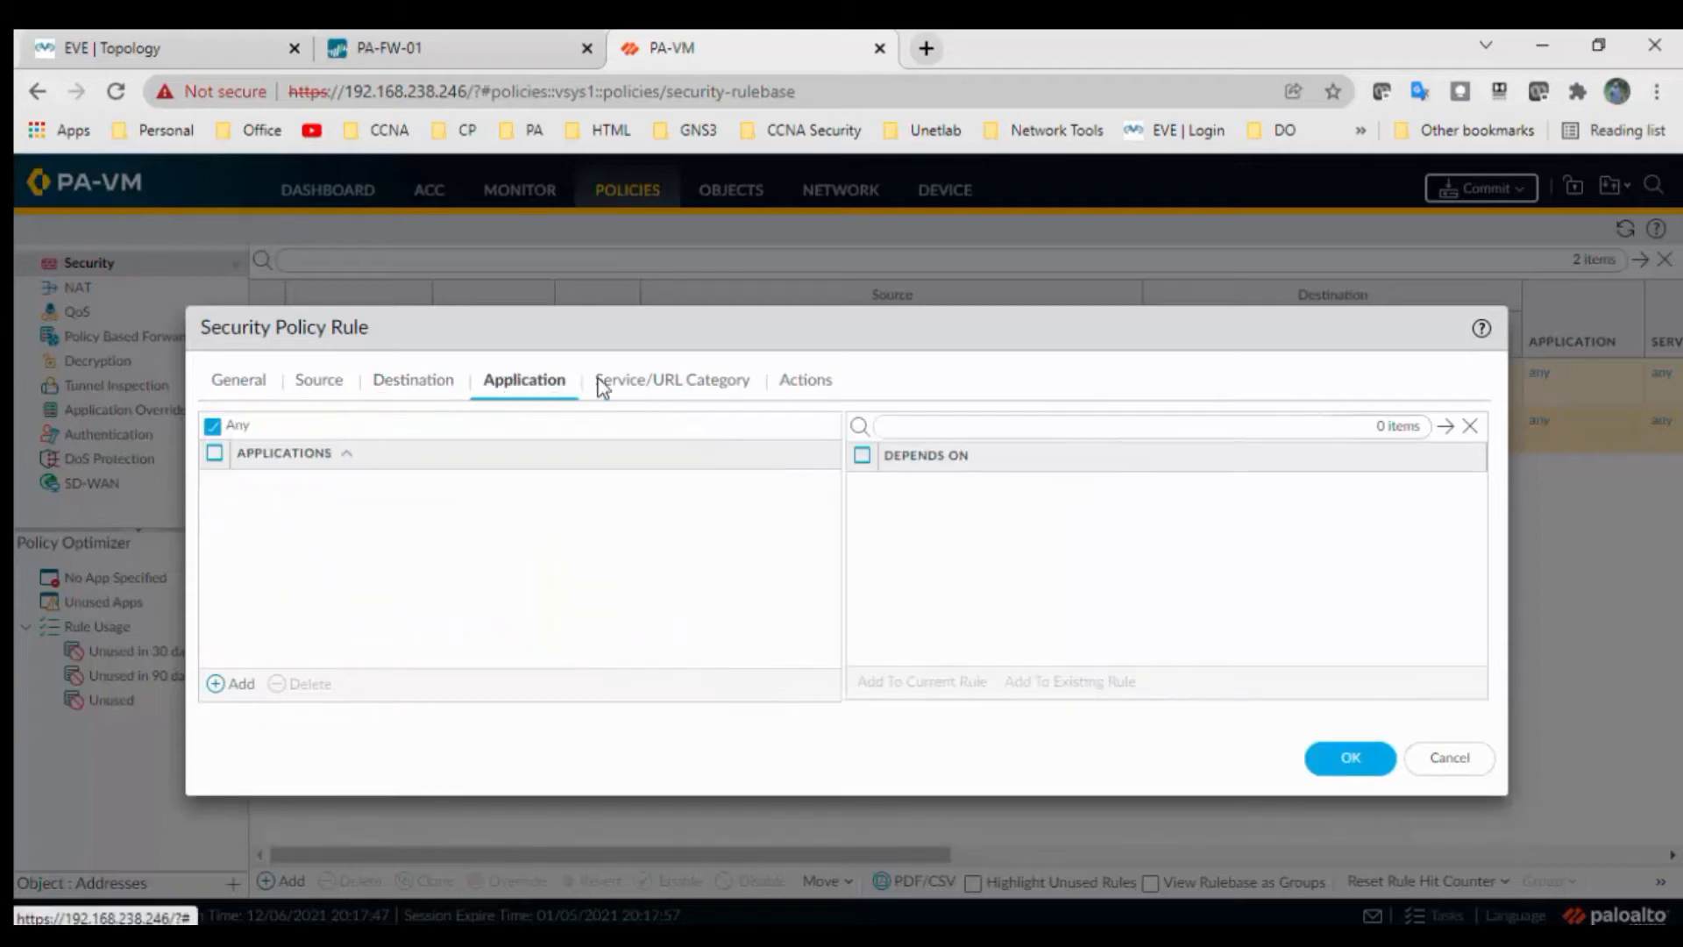
{"action": "left_click", "coordinate": [714, 382]}
{"action": "left_click", "coordinate": [811, 383]}
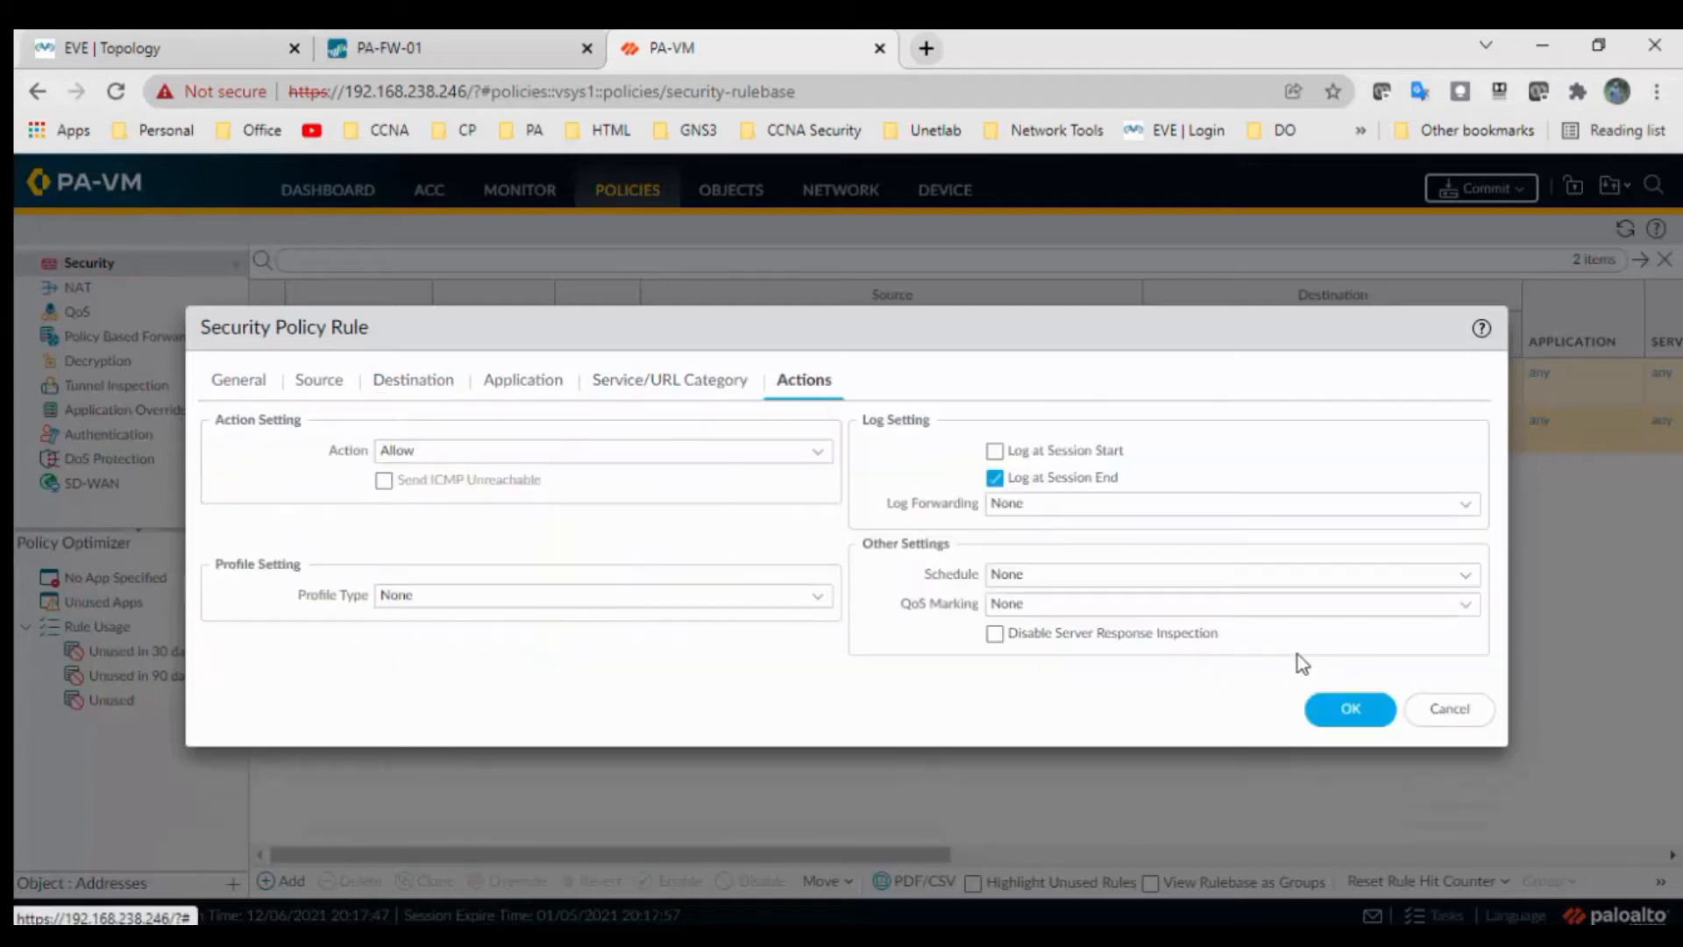
{"action": "left_click", "coordinate": [1354, 708]}
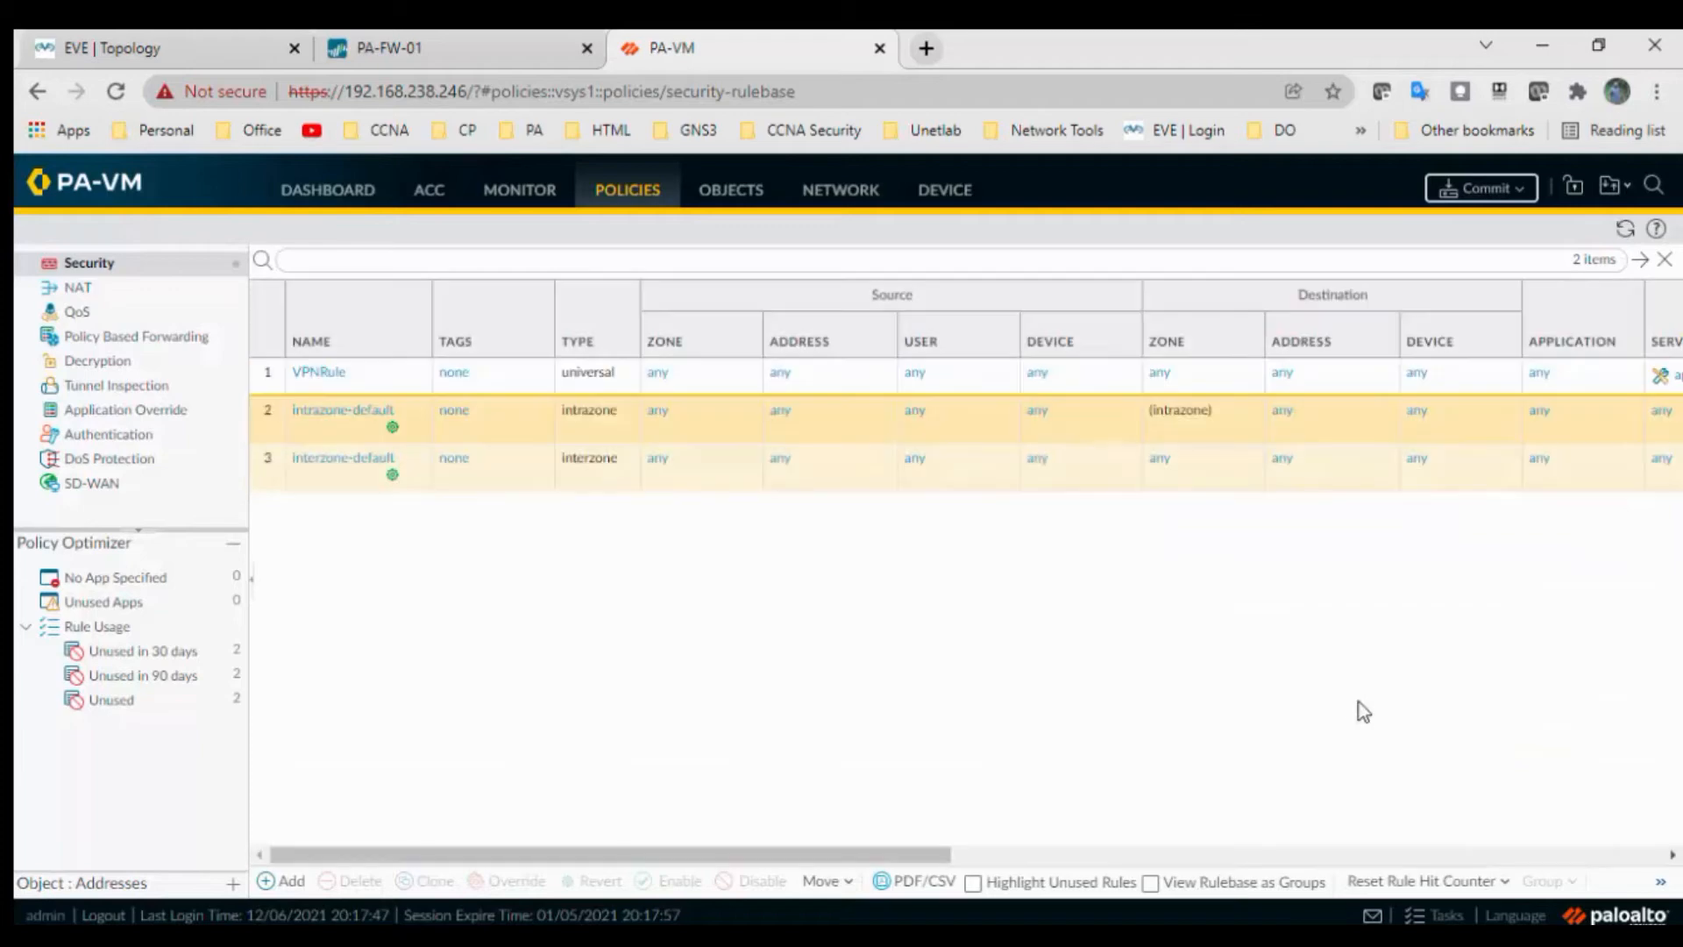
Commit the configuration to the firewall, close the commit results, and go to Network
{"action": "left_click", "coordinate": [1470, 197]}
{"action": "left_click", "coordinate": [1065, 811]}
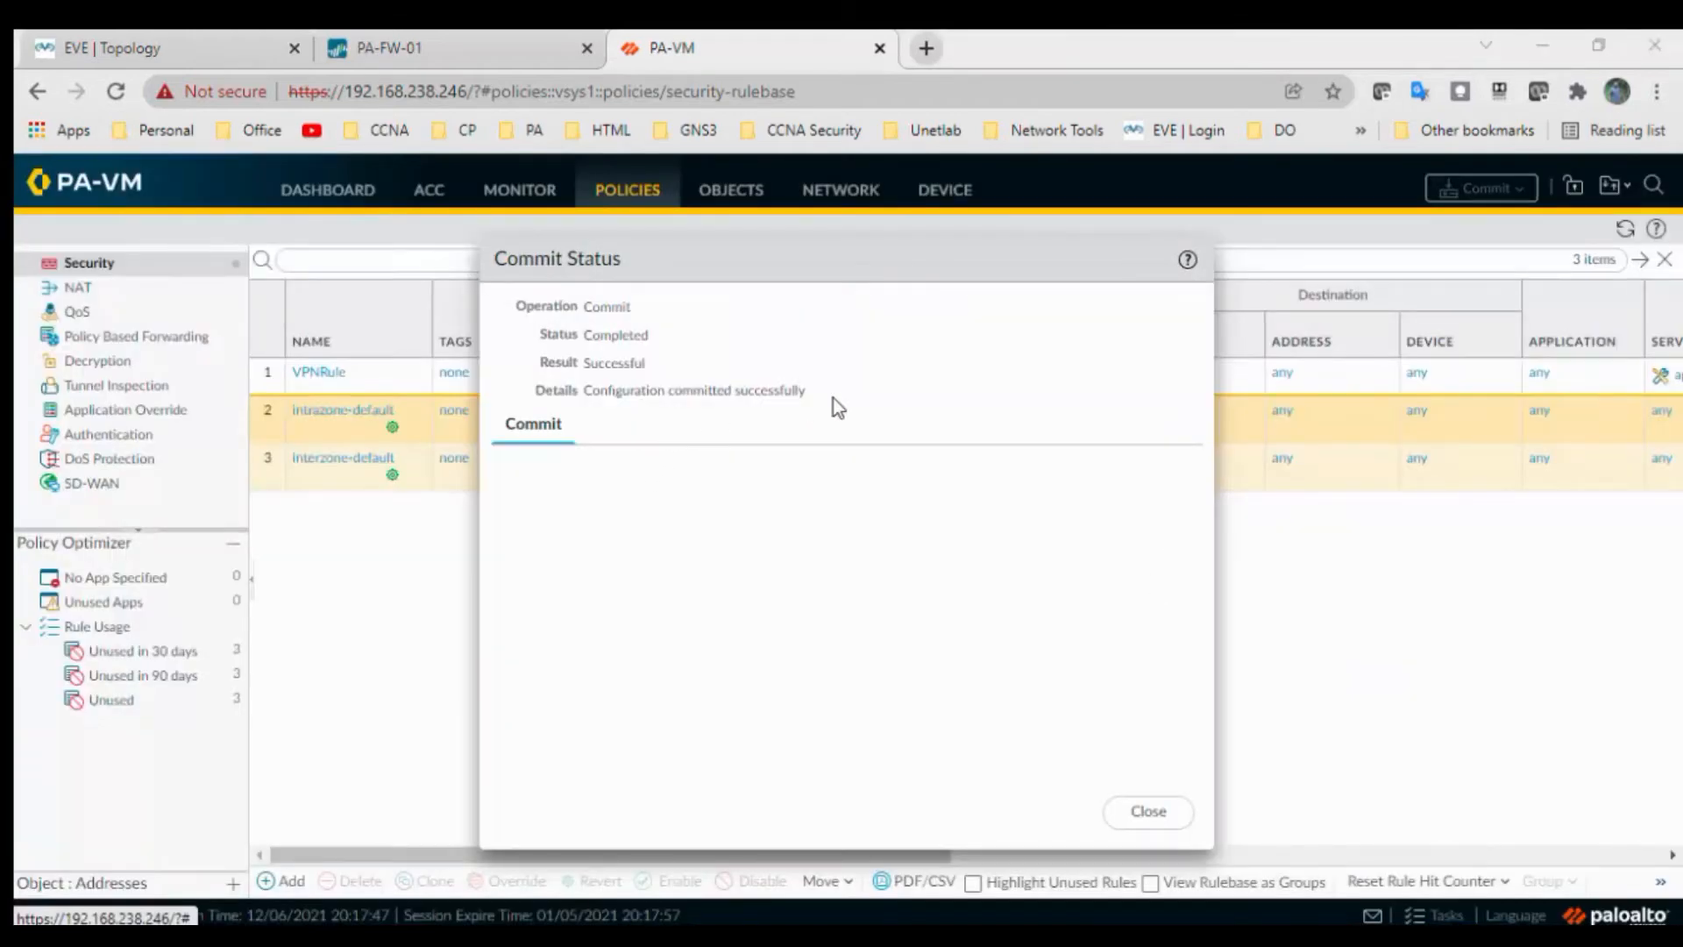
{"action": "left_click", "coordinate": [1140, 811]}
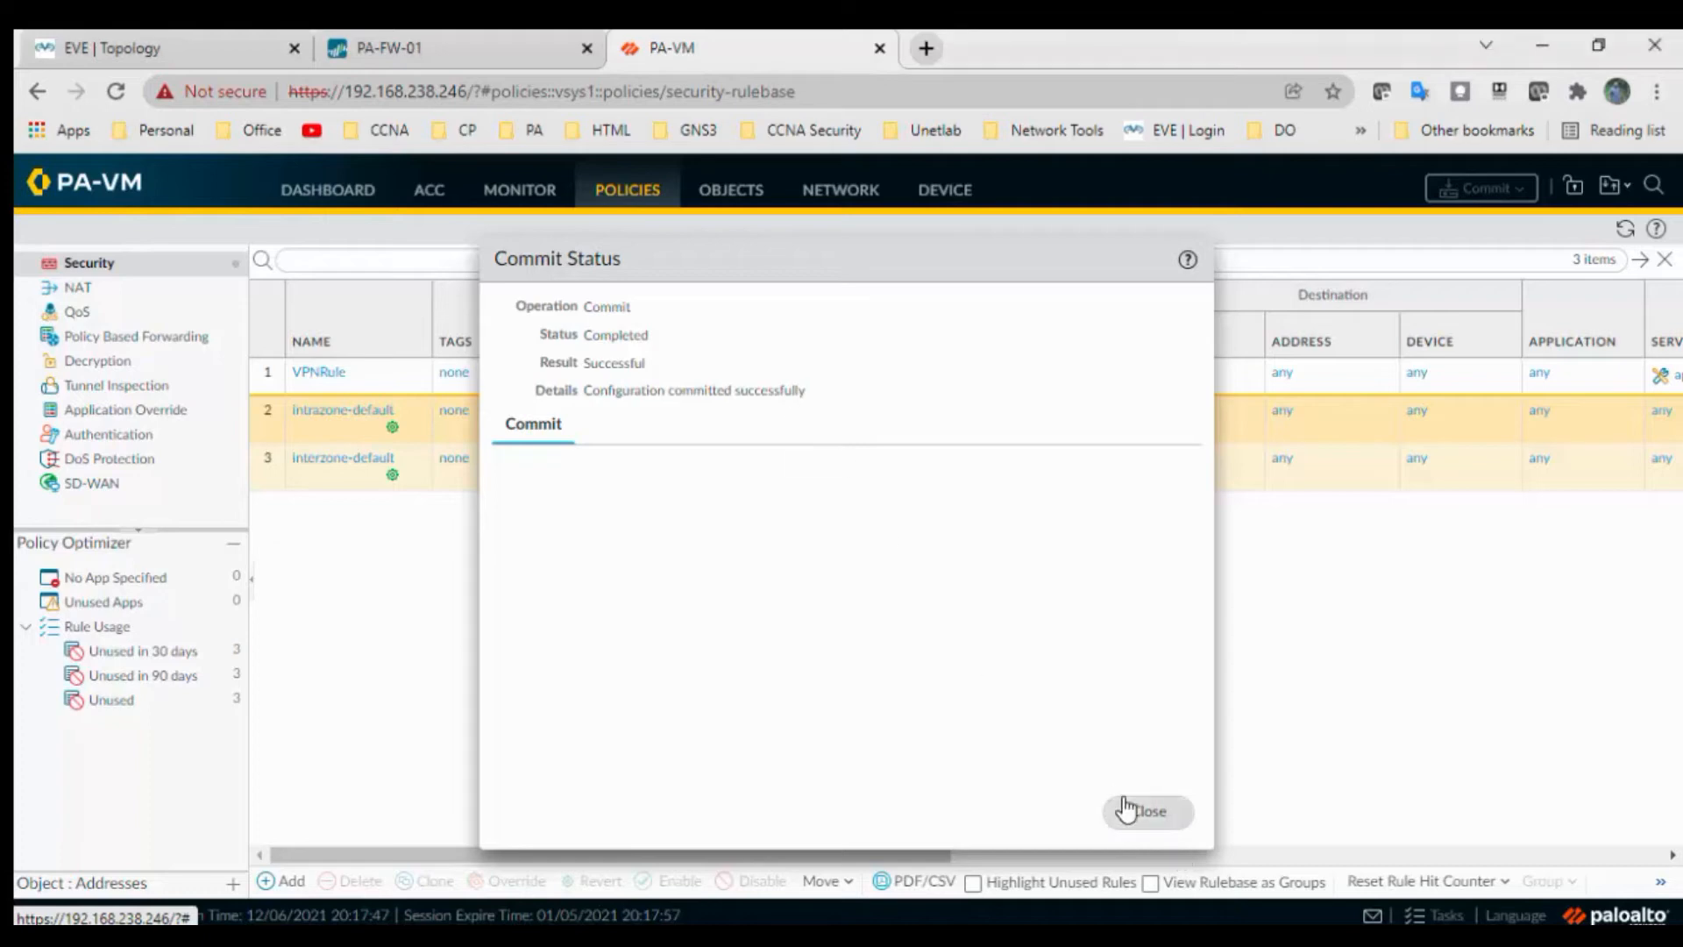
{"action": "left_click", "coordinate": [843, 201]}
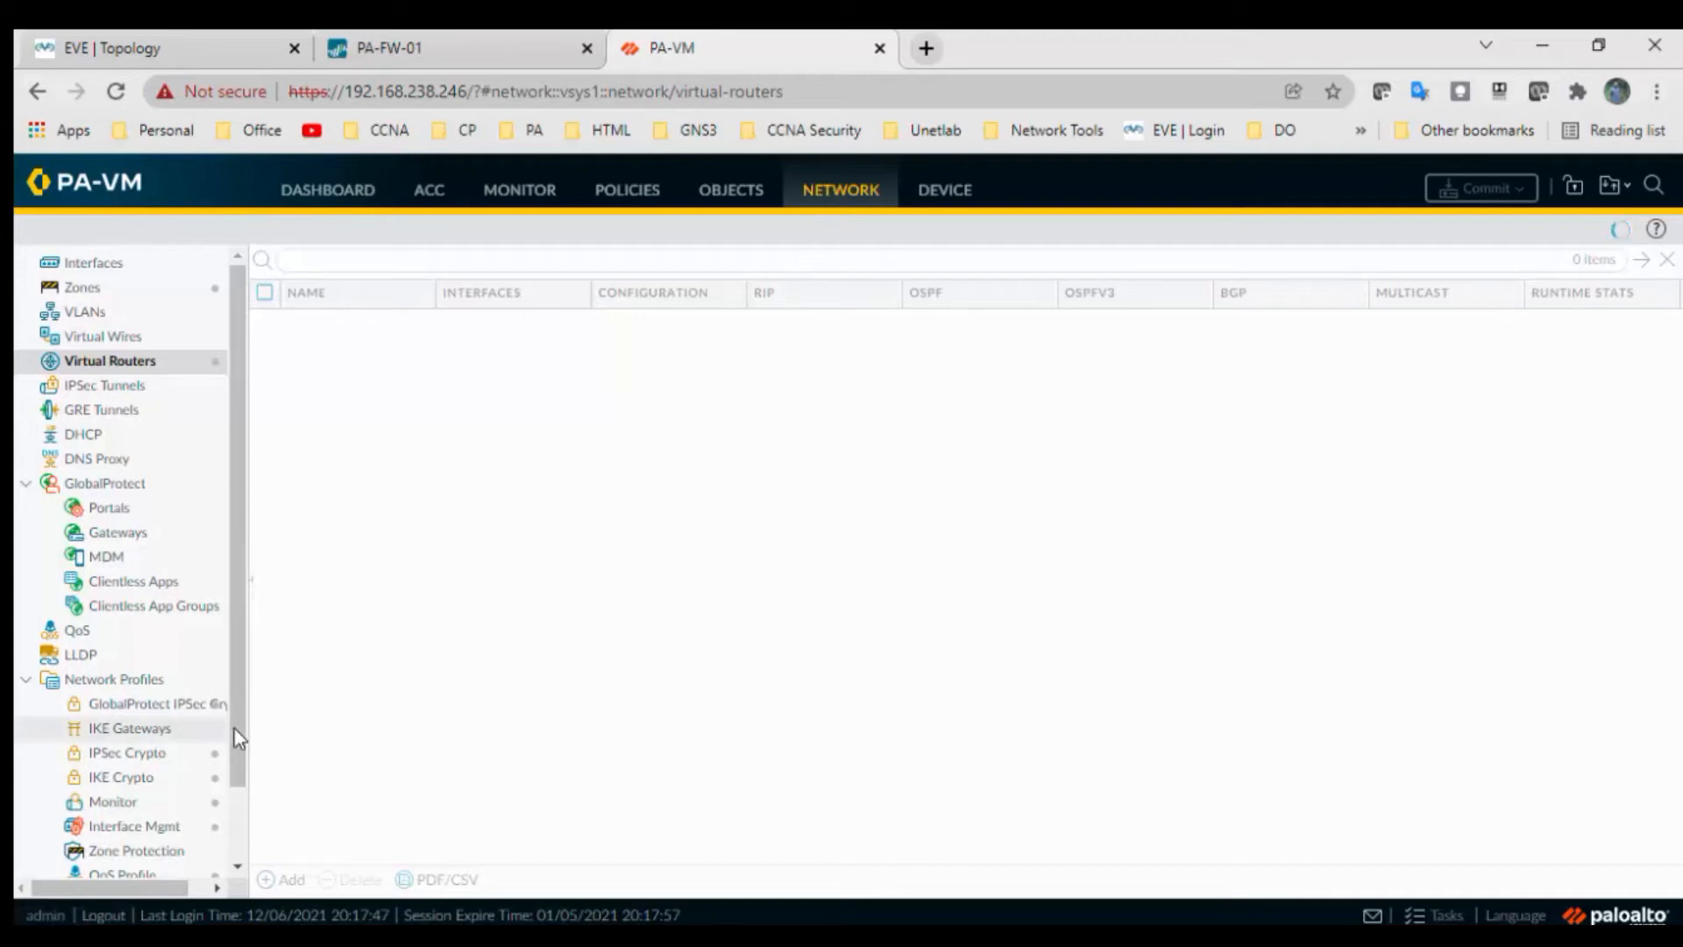
Start a new IKE crypto profile named IKE-Profile
{"action": "scroll", "coordinate": [234, 736], "scroll_direction": "down", "scroll_amount": 1}
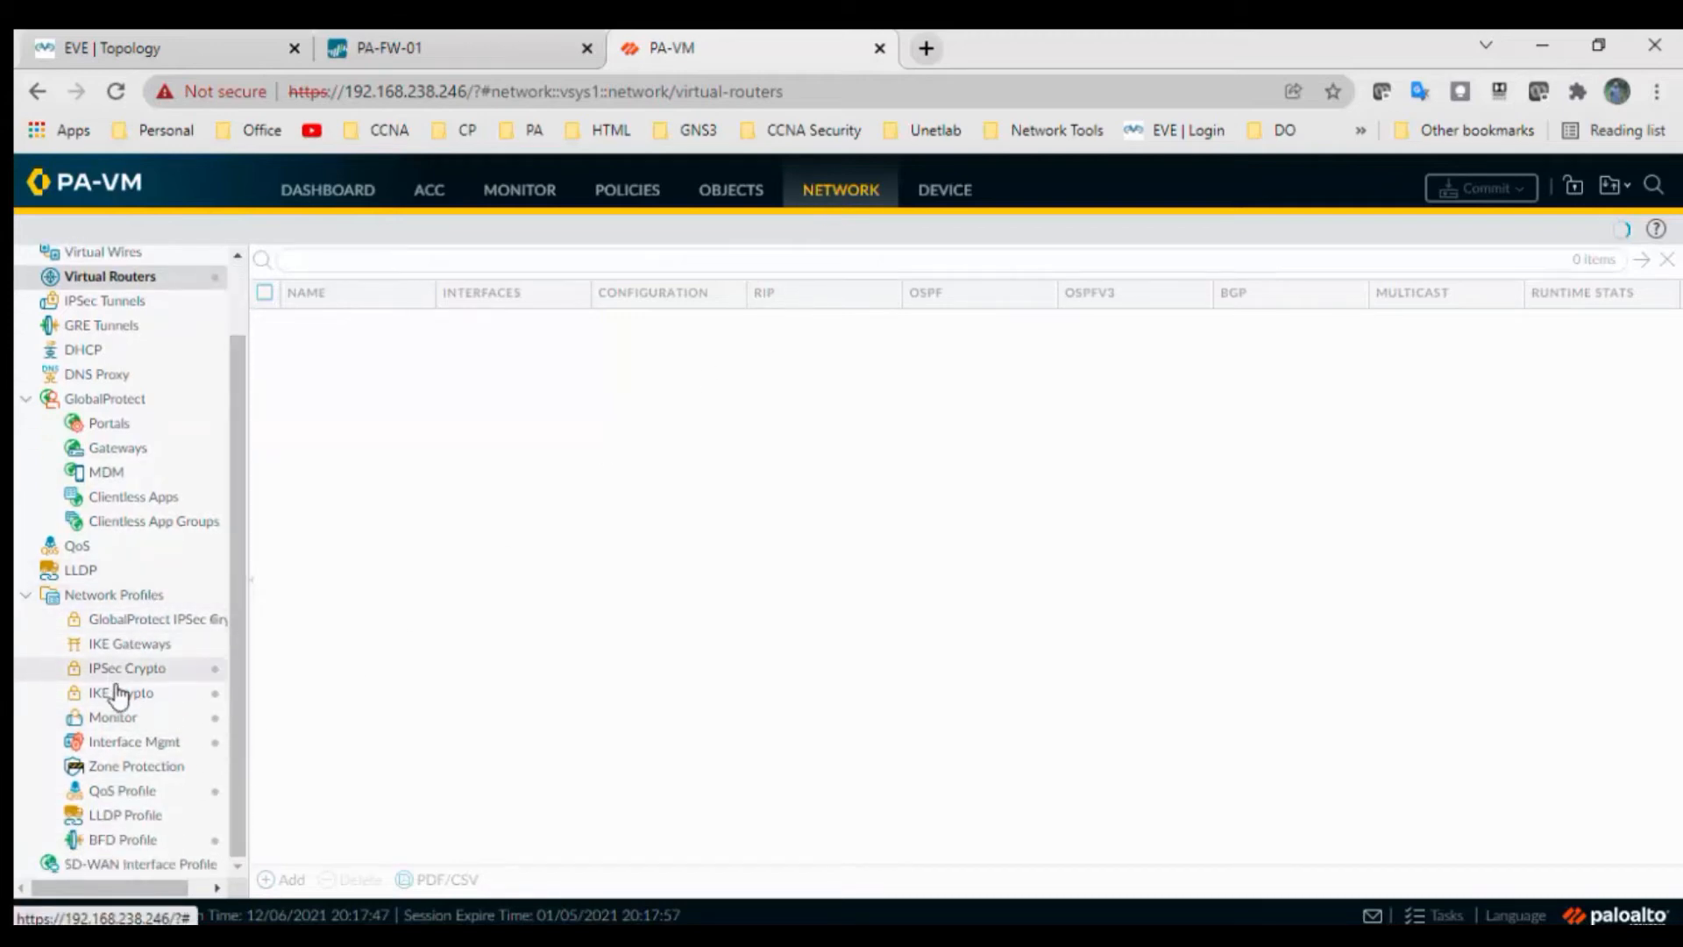
{"action": "left_click", "coordinate": [119, 694]}
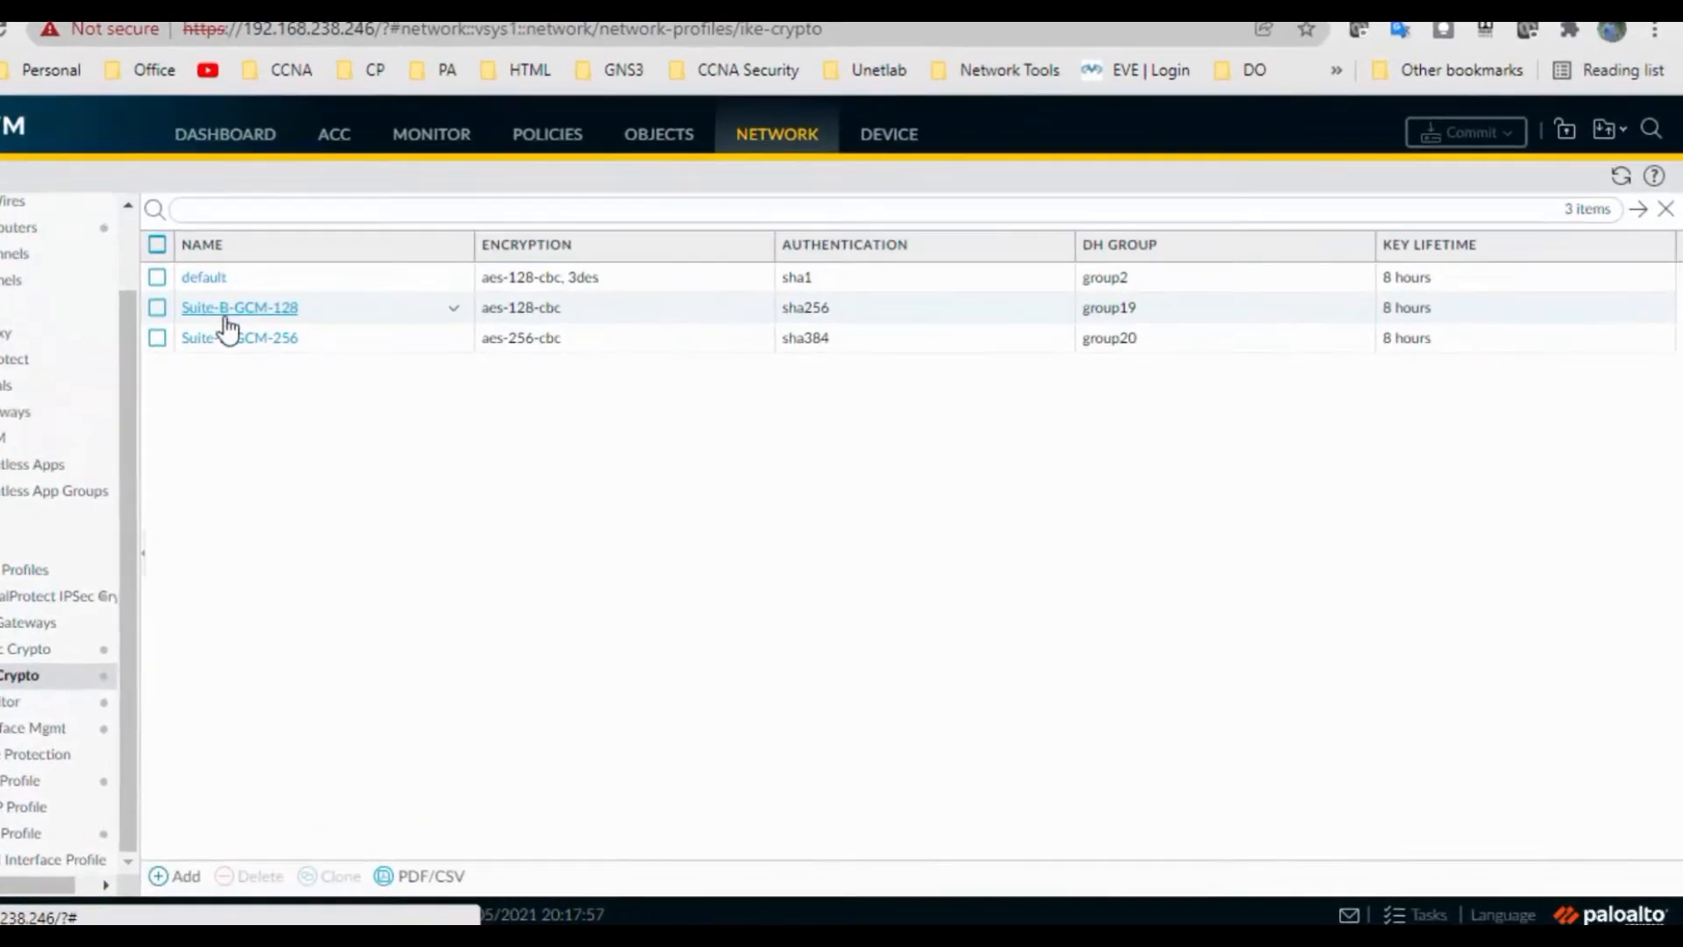
{"action": "left_click", "coordinate": [285, 880]}
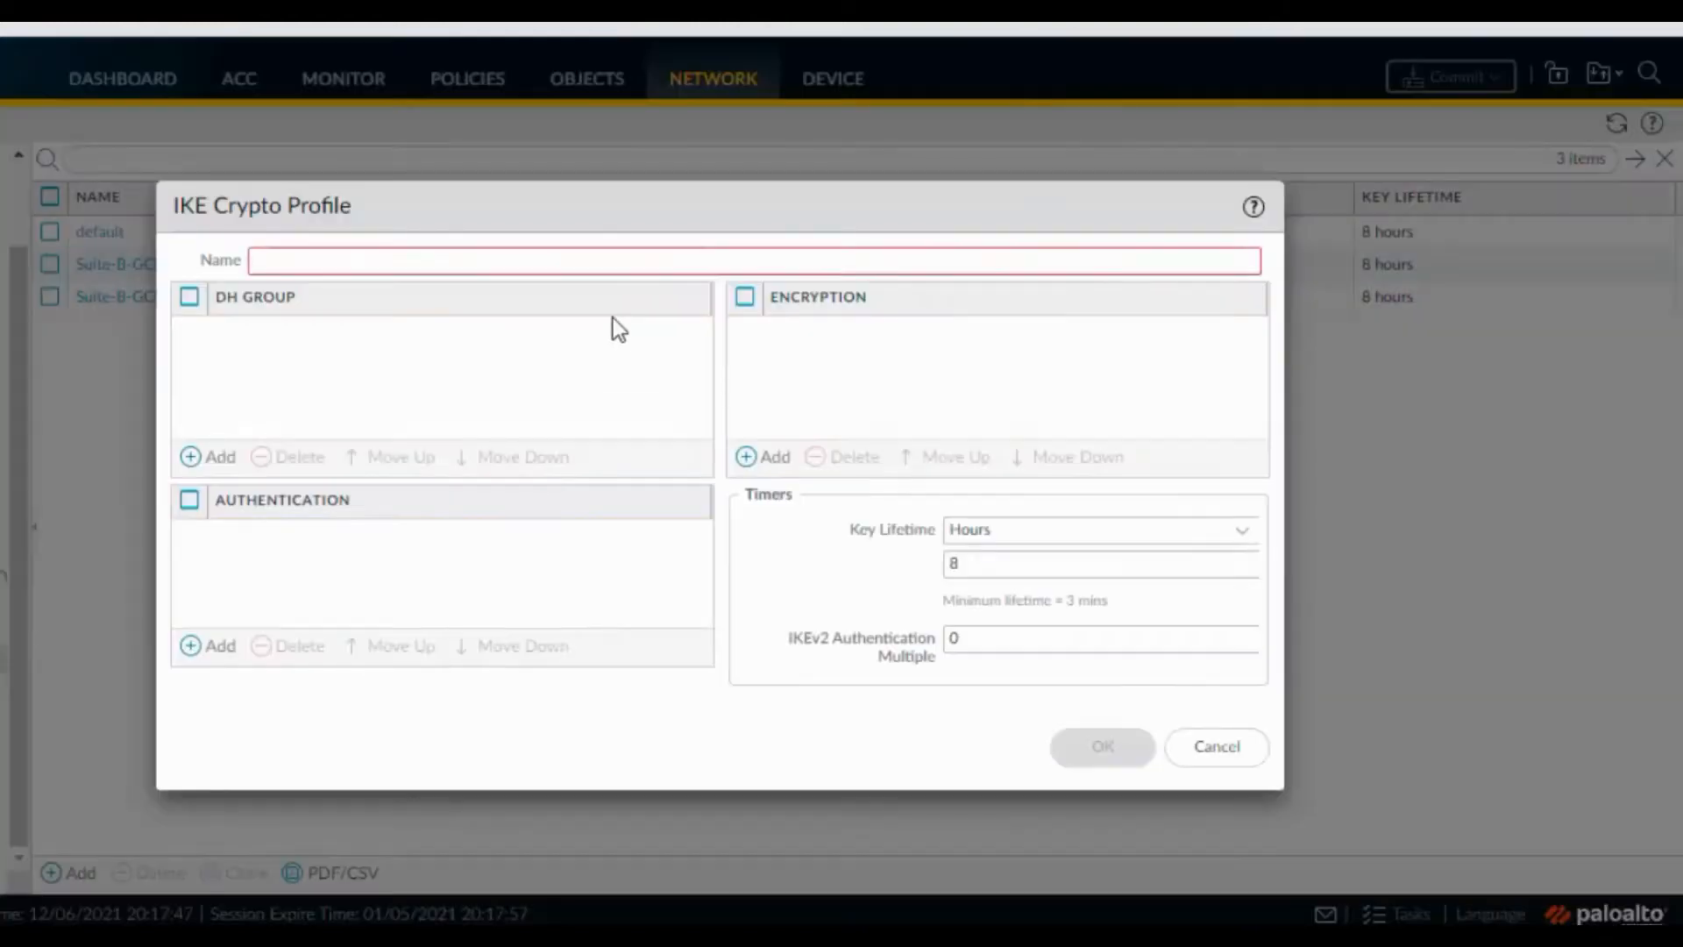
{"action": "type", "text": "IKE"}
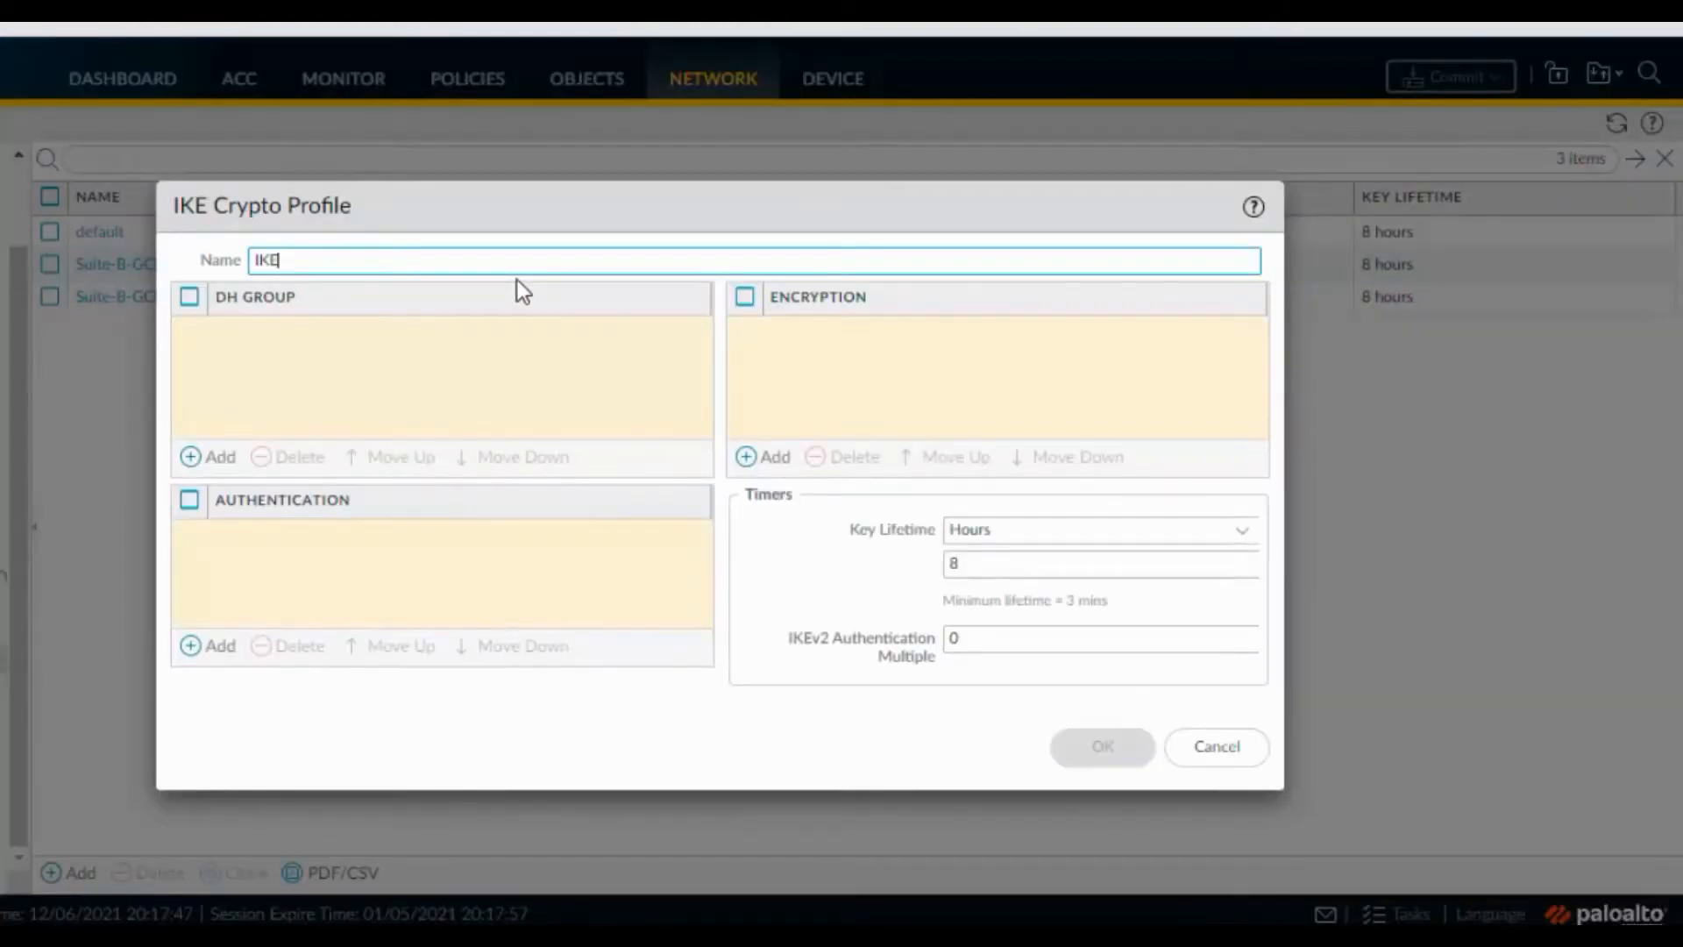
{"action": "type", "text": "-Profile"}
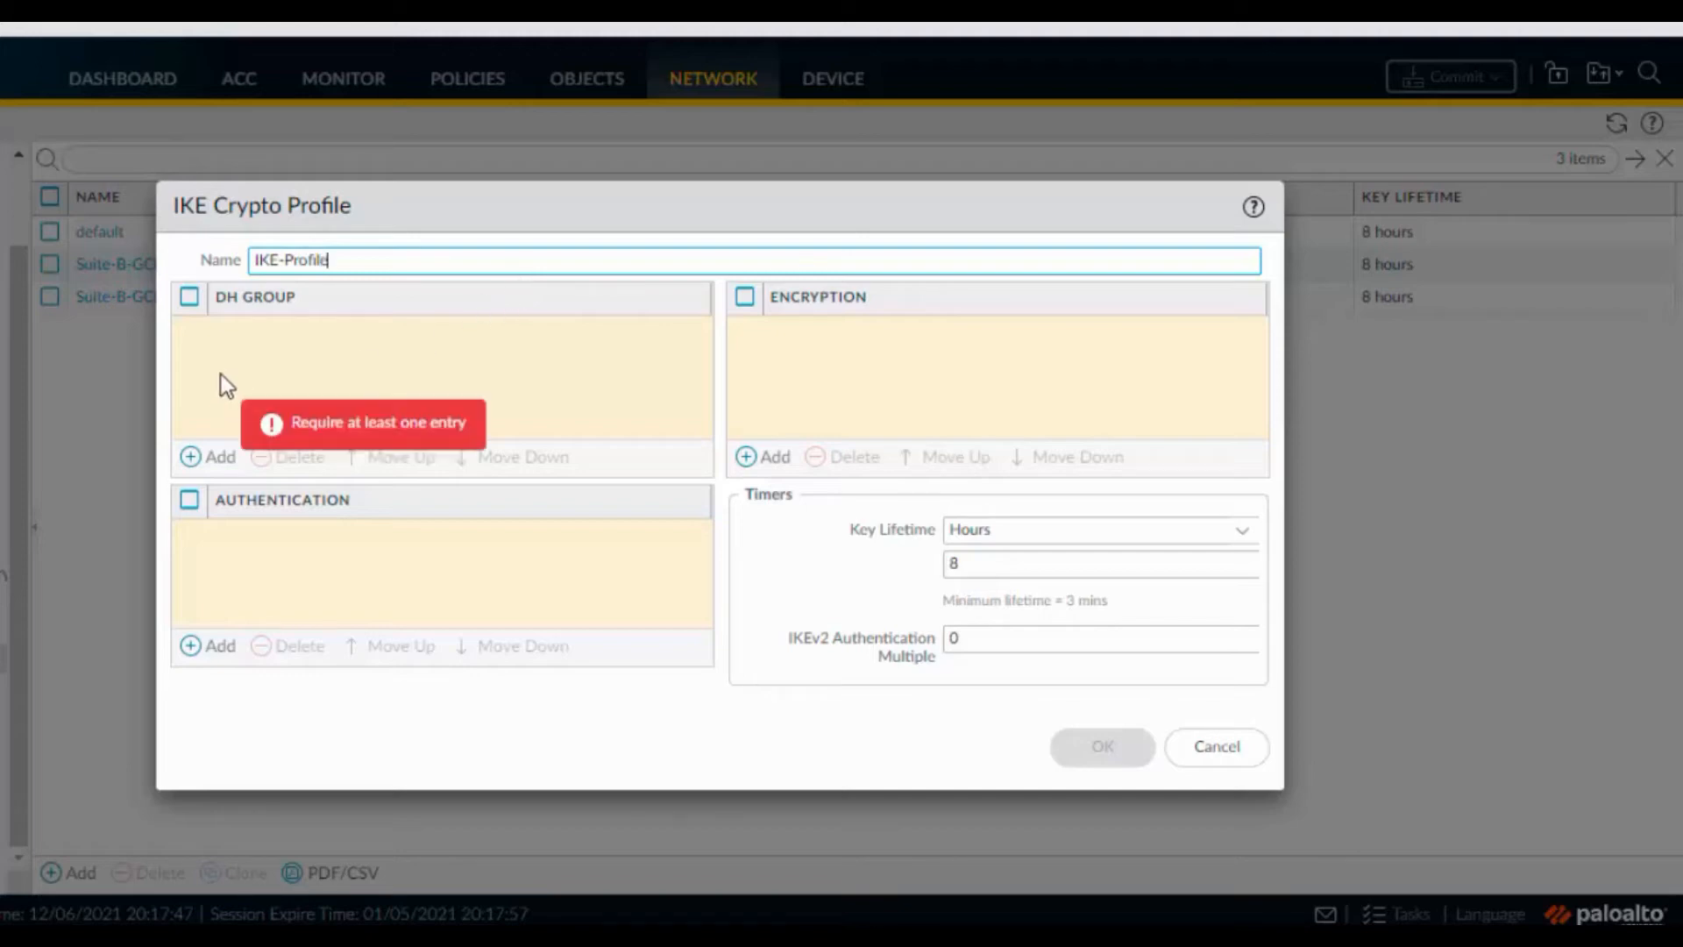
Give IKE-Profile DH group2, sha1 authentication, aes-128-cbc encryption and a 1-hour key lifetime, then save
{"action": "left_click", "coordinate": [222, 462]}
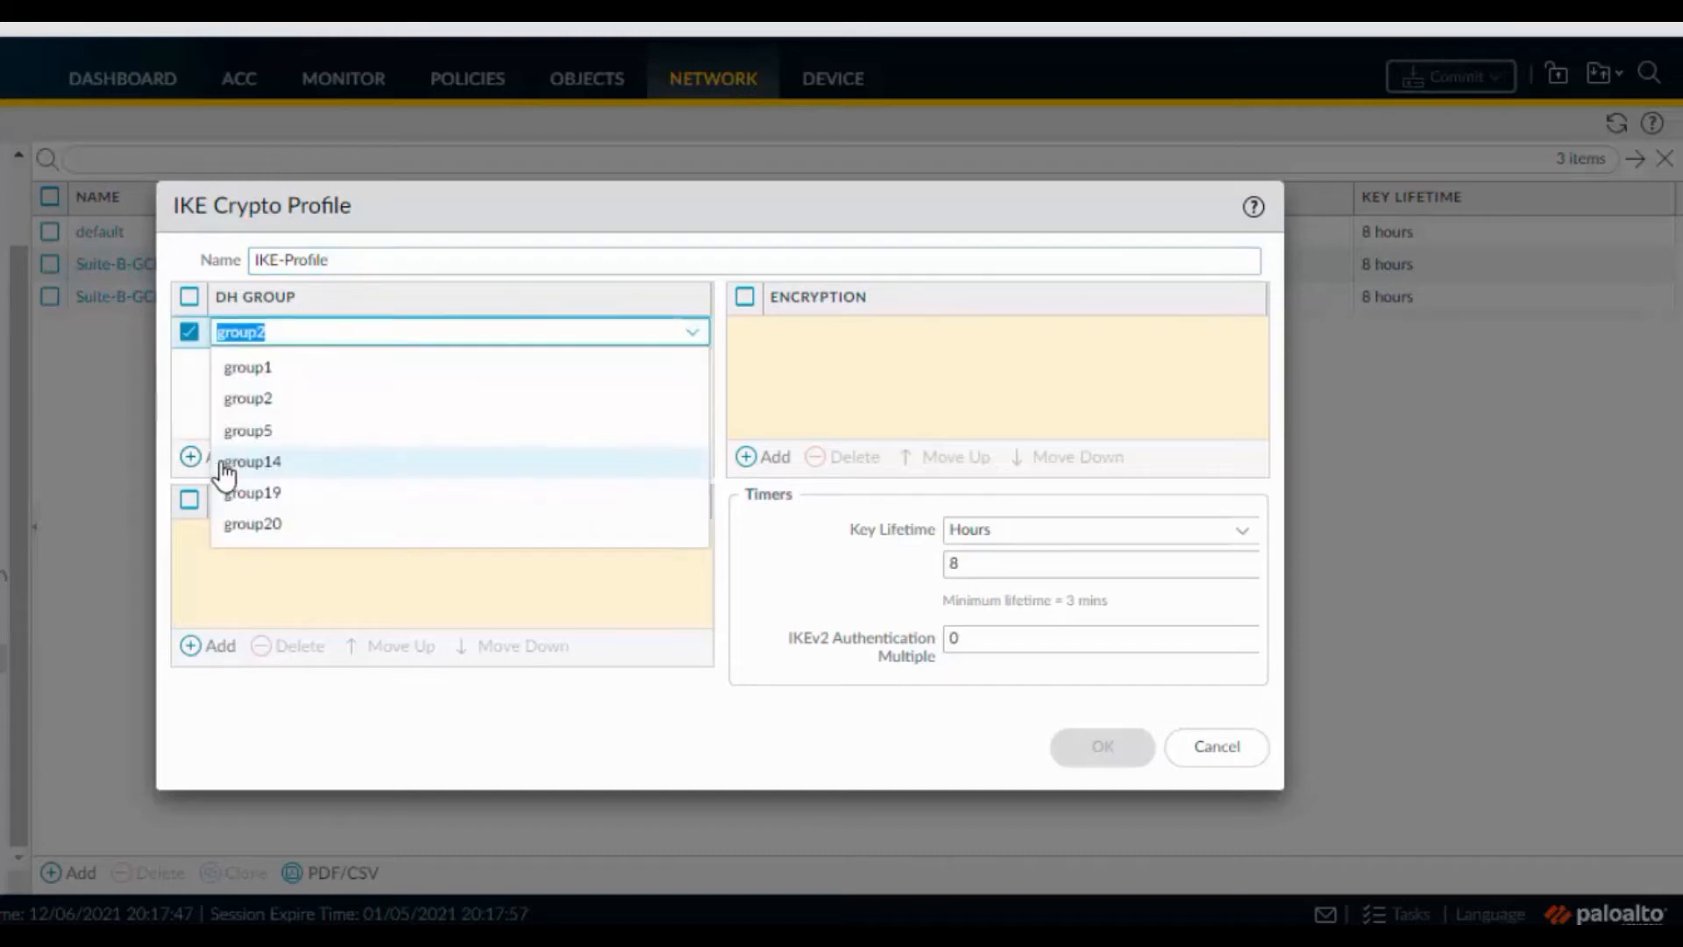
{"action": "left_click", "coordinate": [247, 404]}
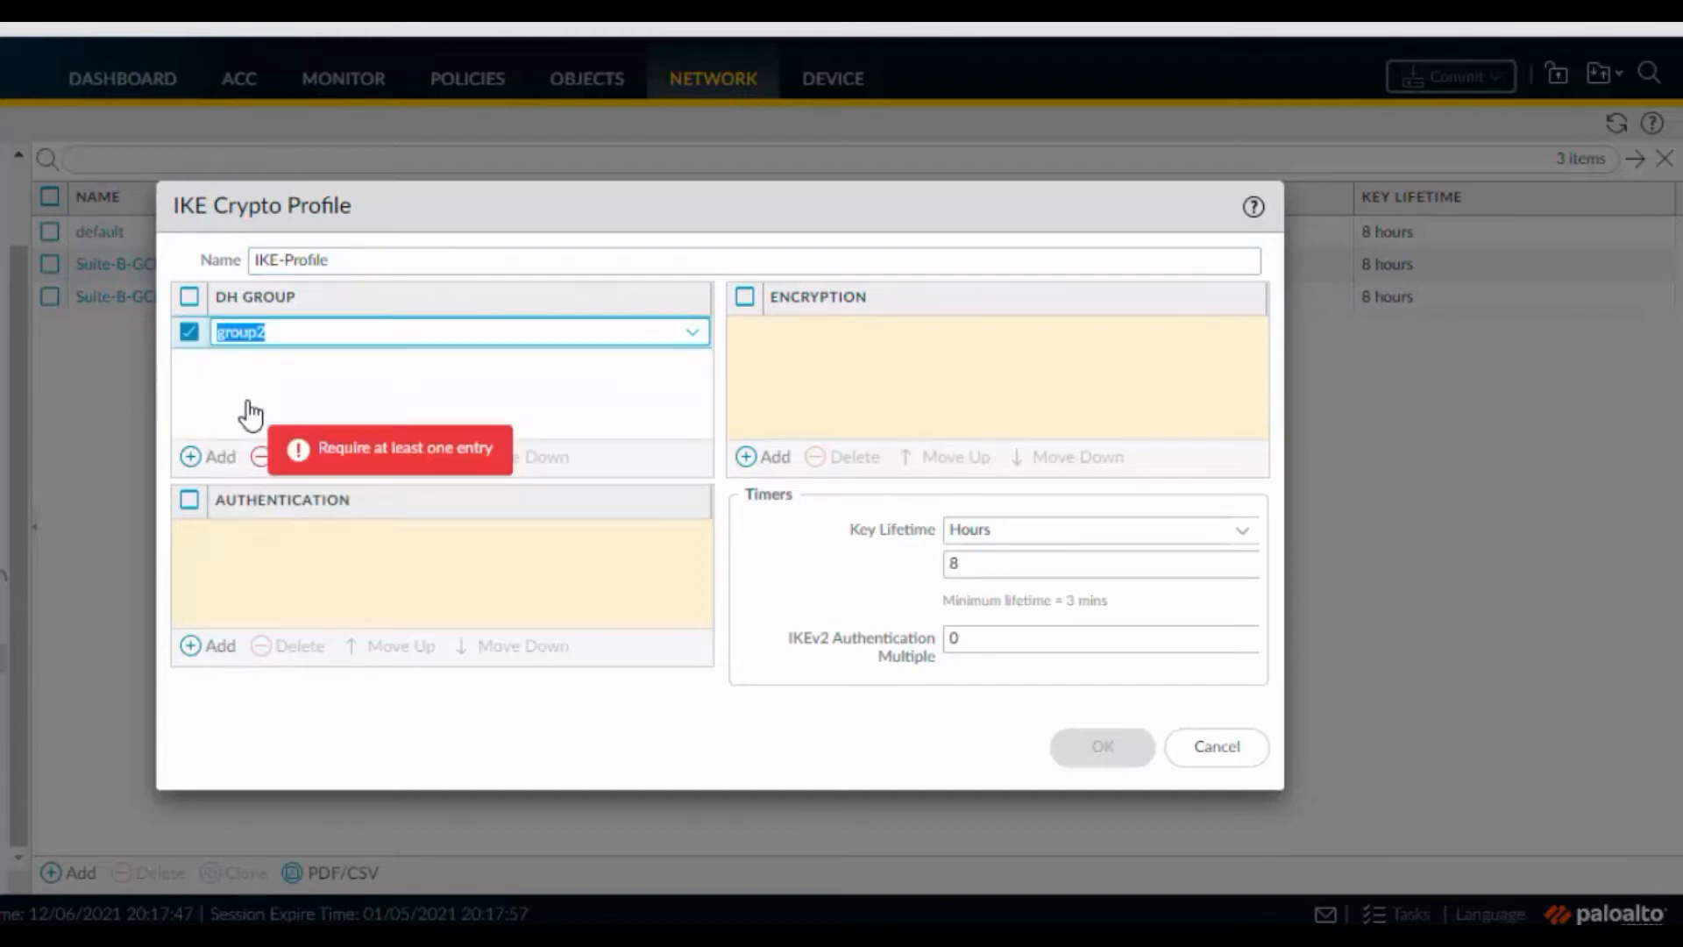
{"action": "left_click", "coordinate": [213, 648]}
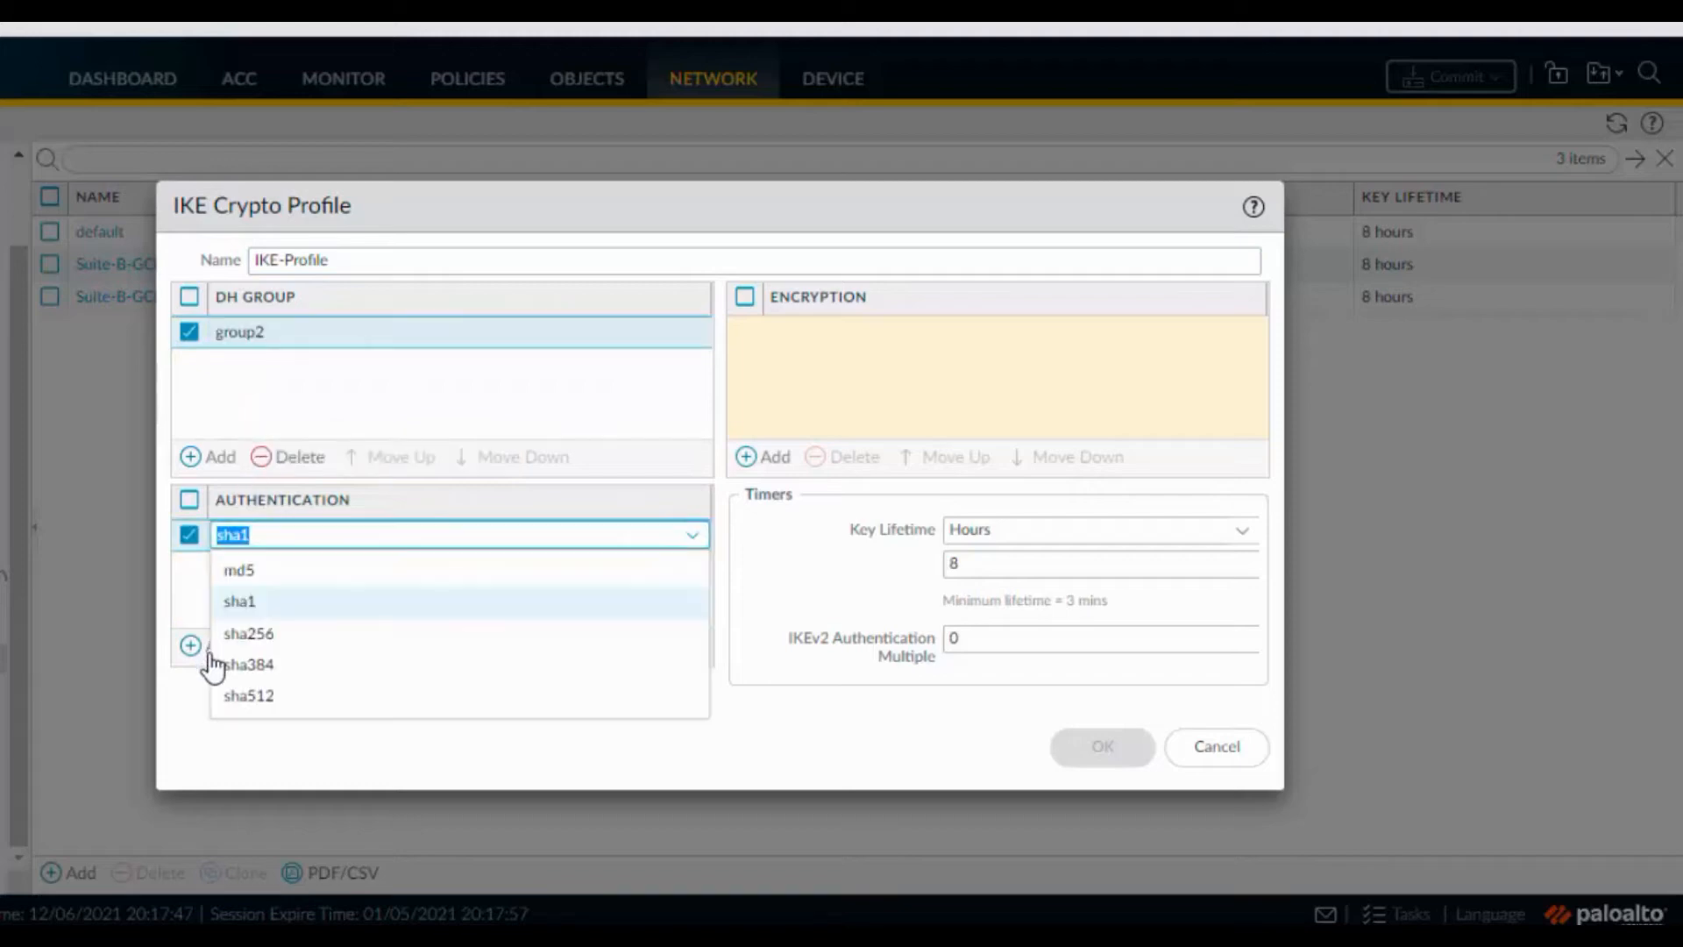
{"action": "left_click", "coordinate": [236, 602]}
{"action": "left_click", "coordinate": [788, 416]}
{"action": "left_click", "coordinate": [783, 456]}
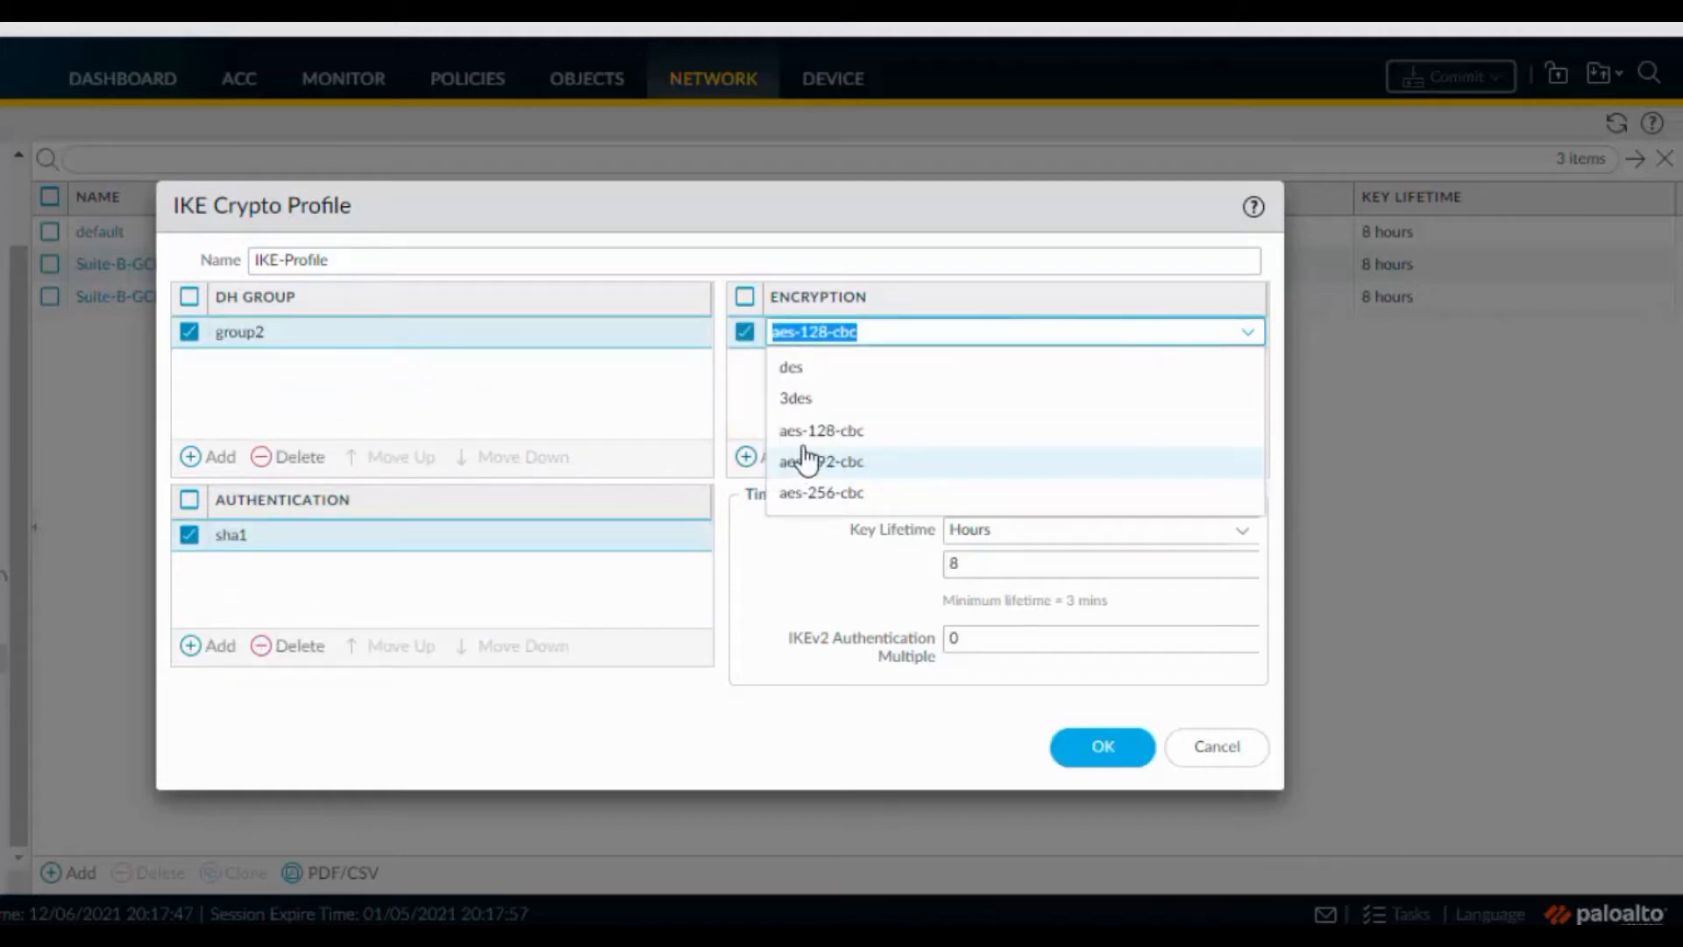
{"action": "left_click", "coordinate": [800, 429]}
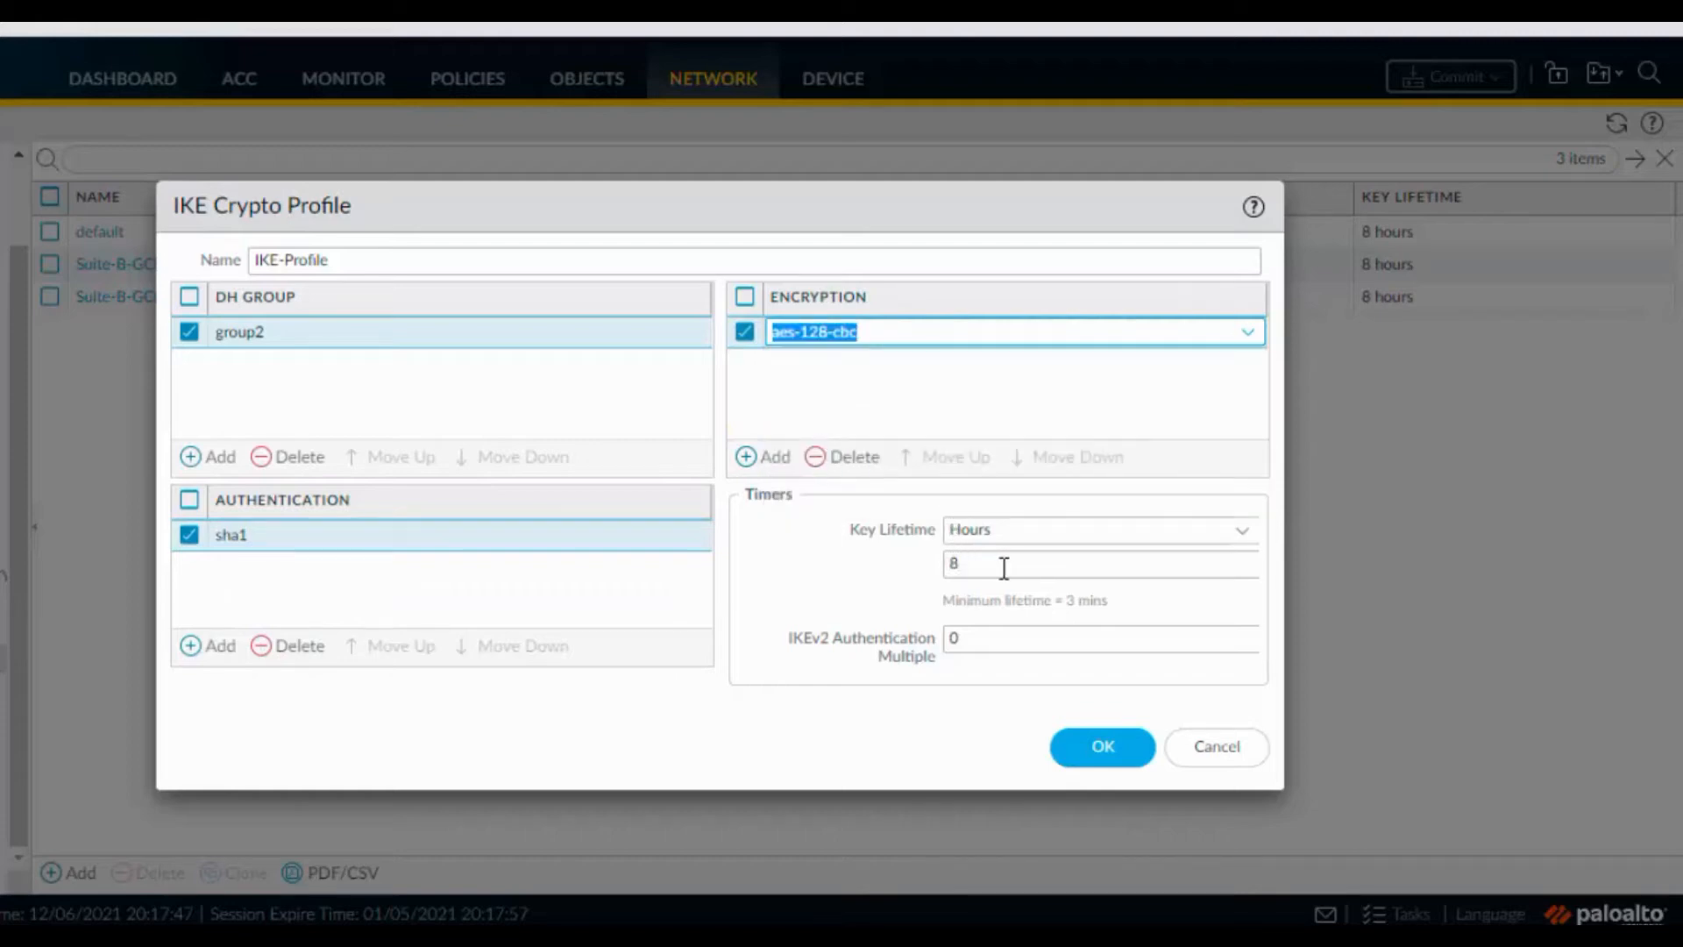
{"action": "left_click", "coordinate": [850, 571]}
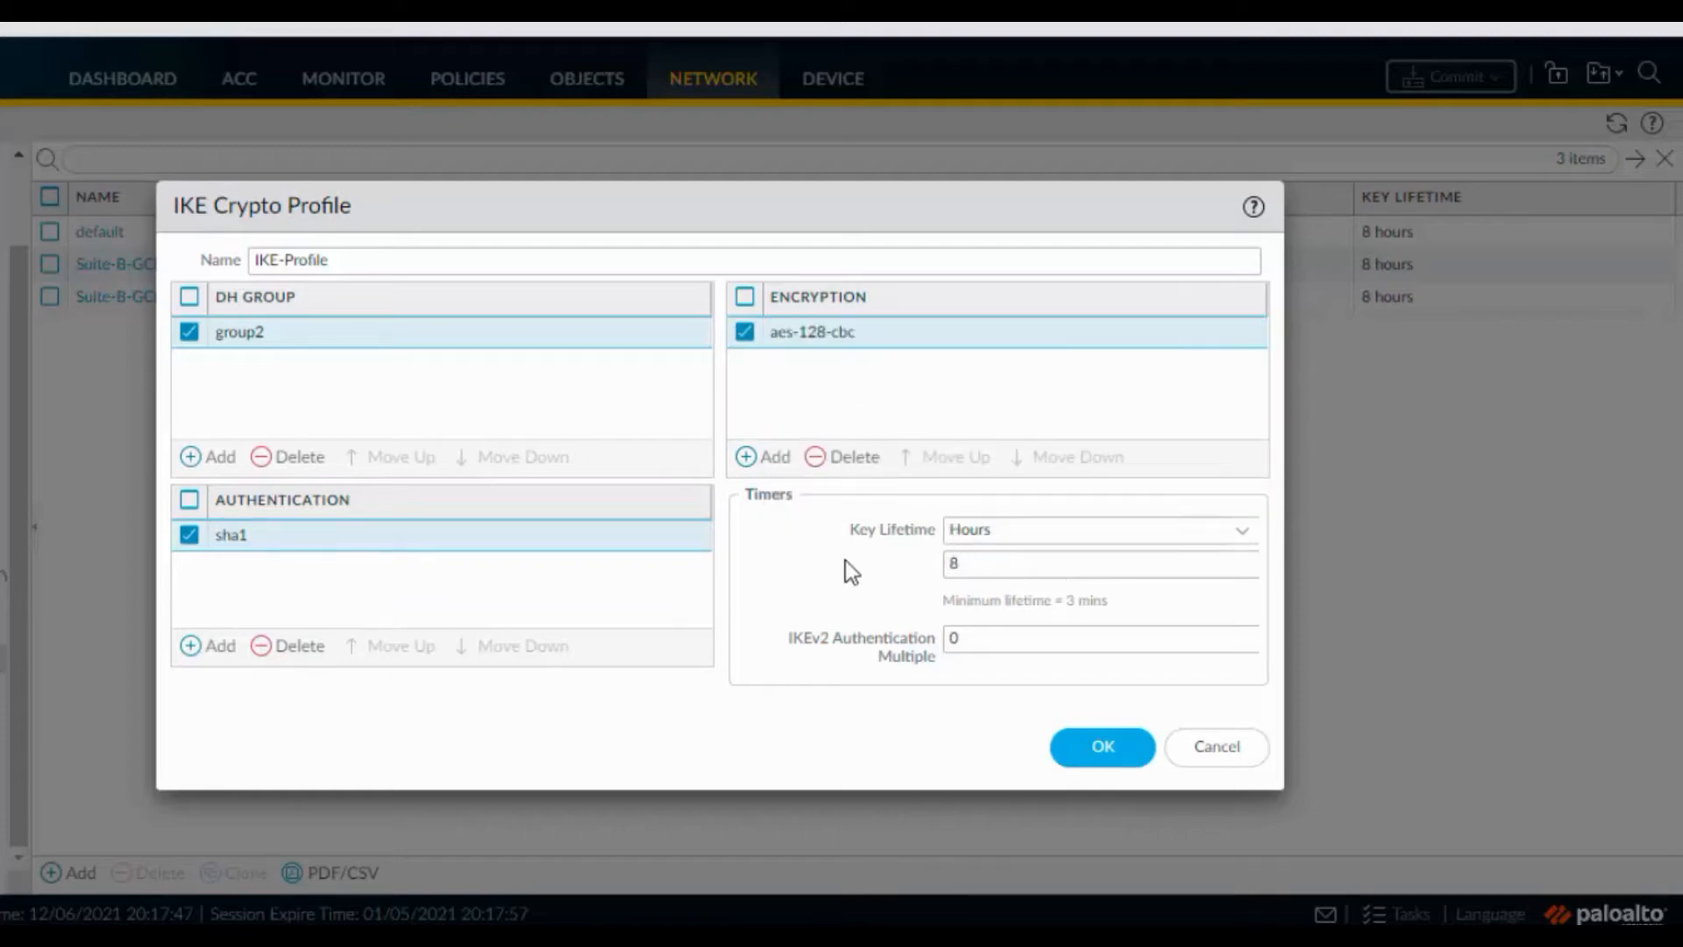
{"action": "double_click", "coordinate": [950, 562]}
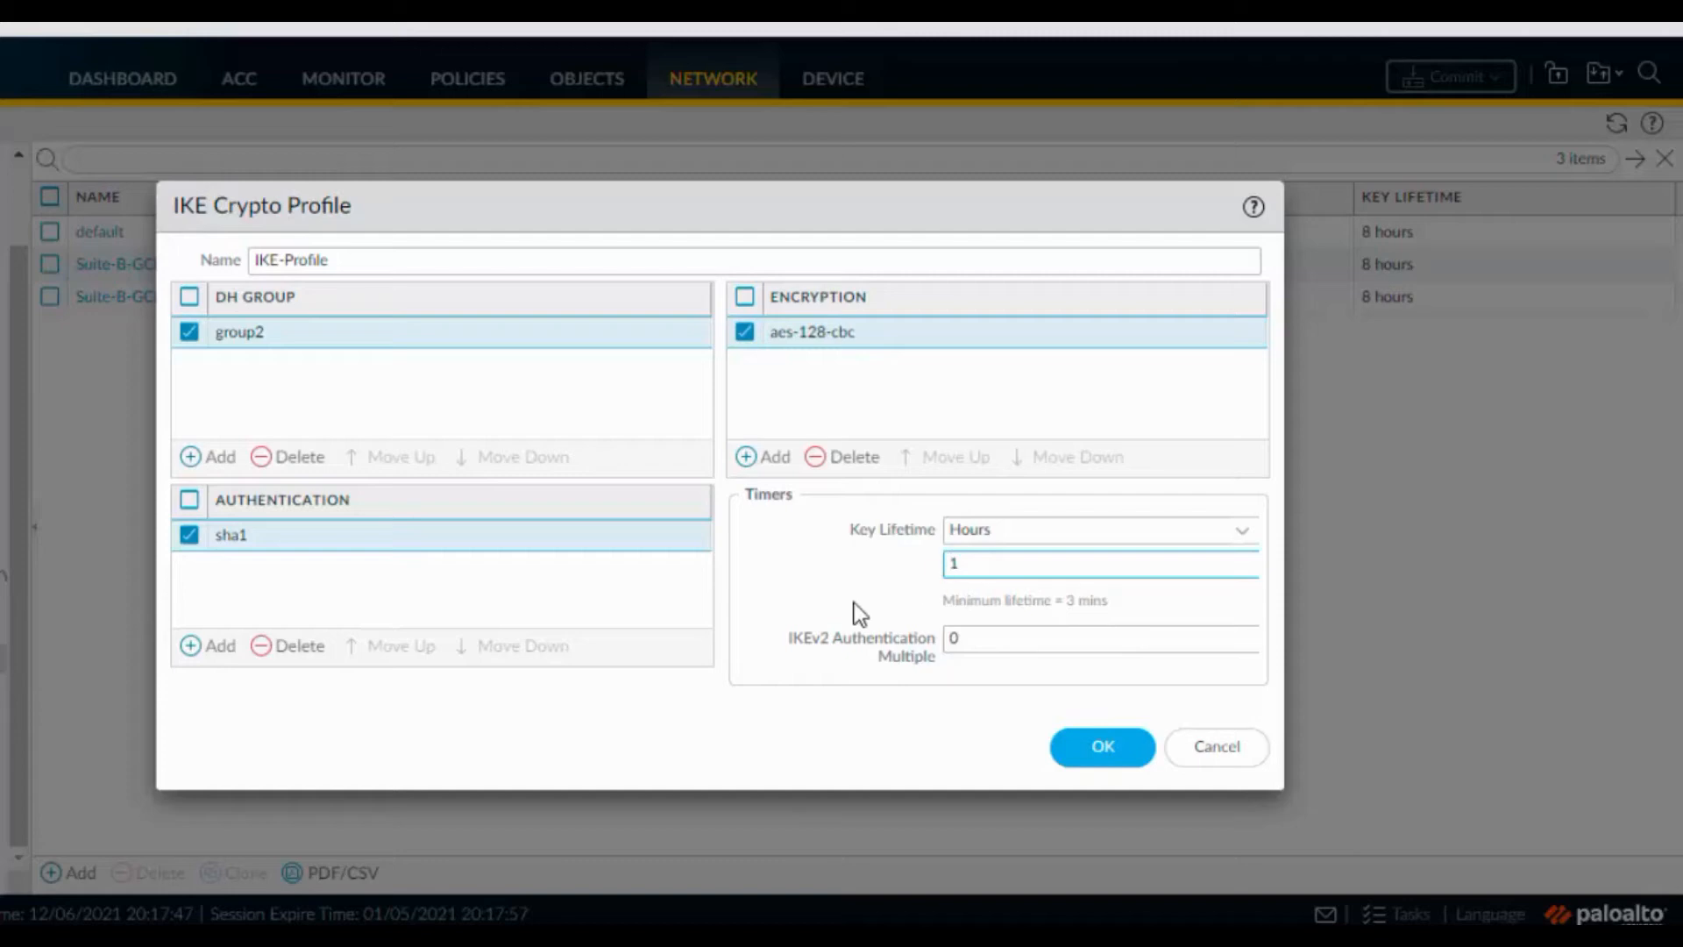
{"action": "left_click", "coordinate": [1098, 747]}
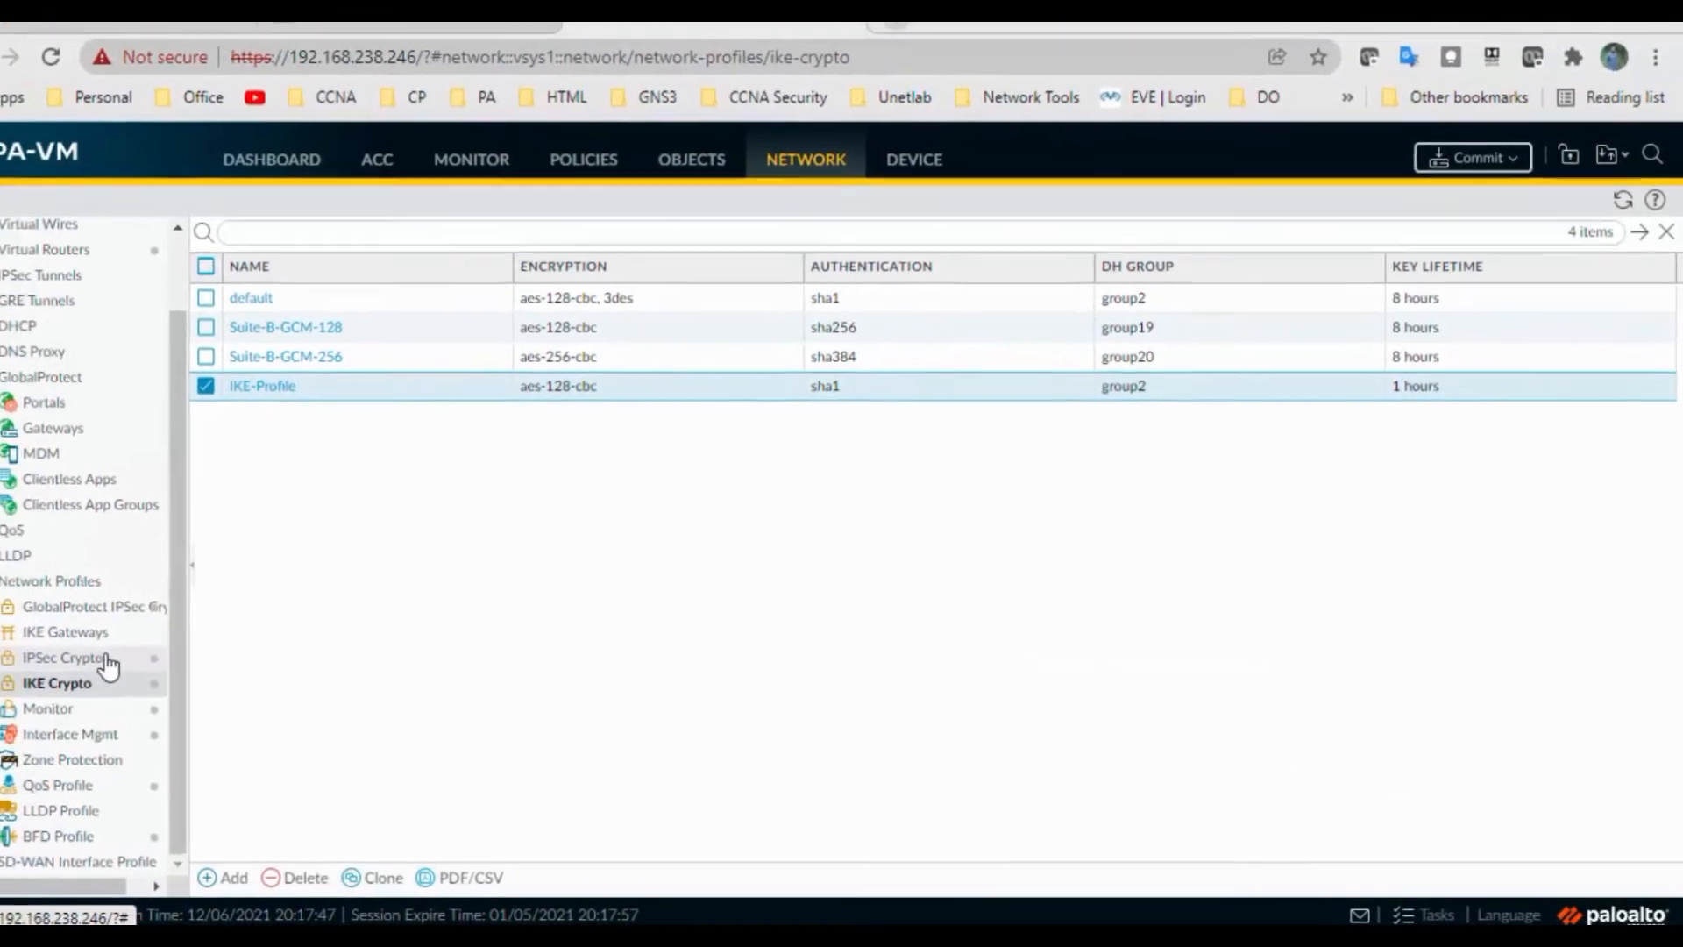
{"action": "left_click", "coordinate": [115, 665]}
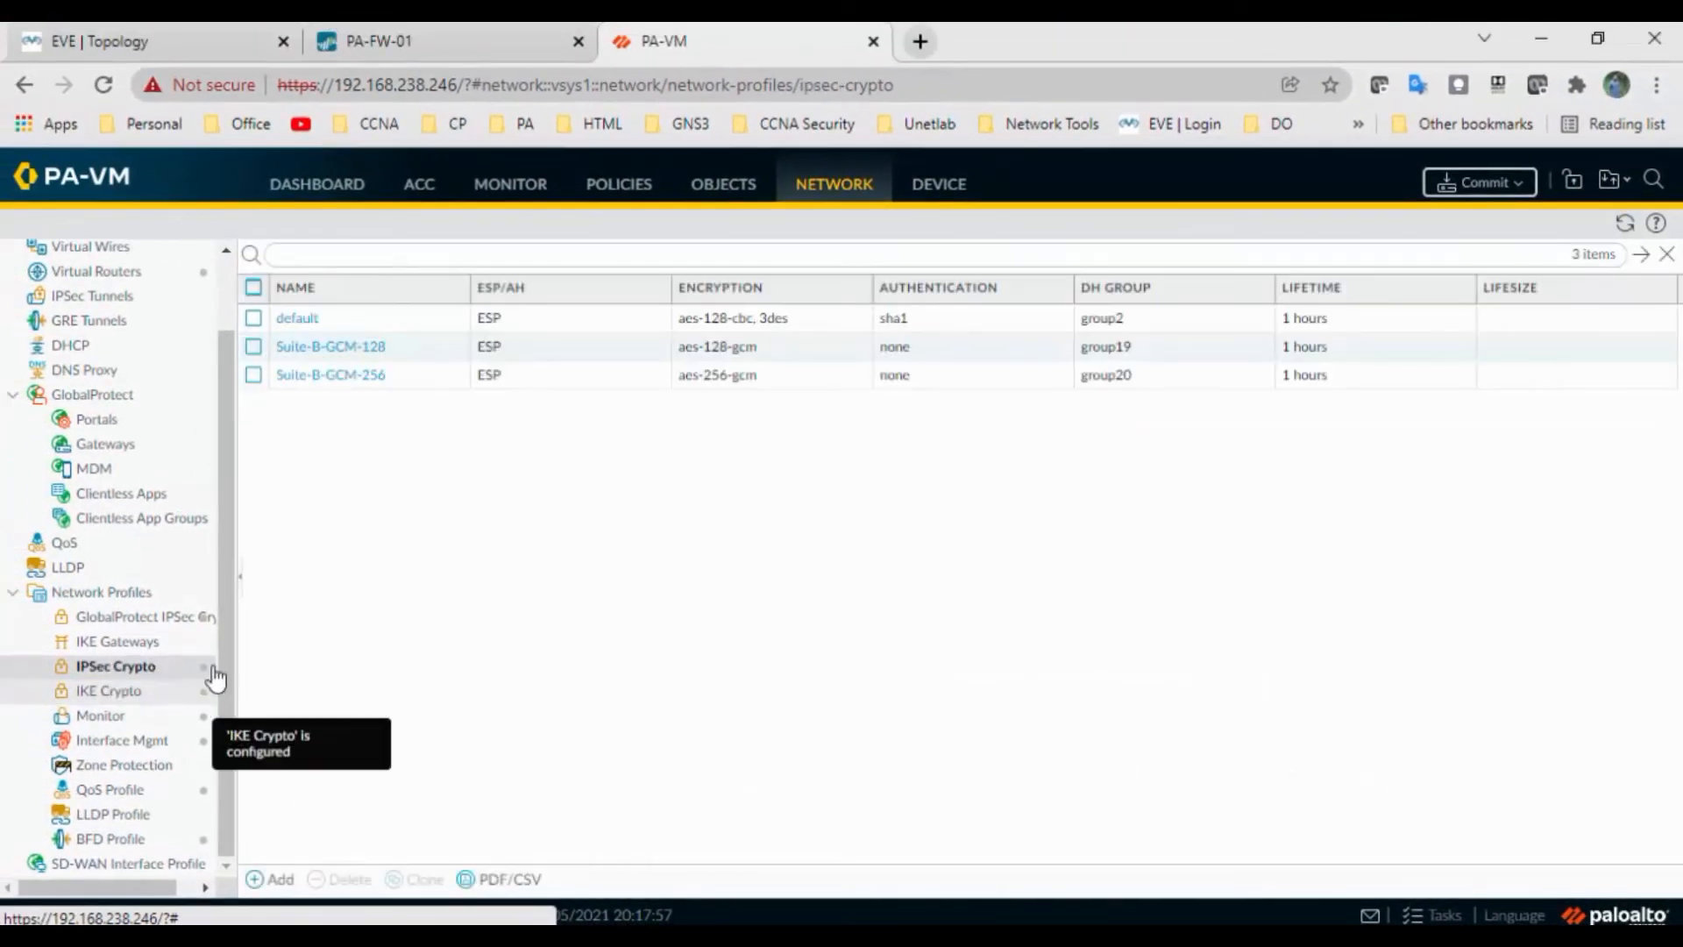
Create IPSec-Profile with aes-128-cbc encryption and sha1 authentication, keeping group2 and 1-hour lifetime
{"action": "left_click", "coordinate": [274, 880]}
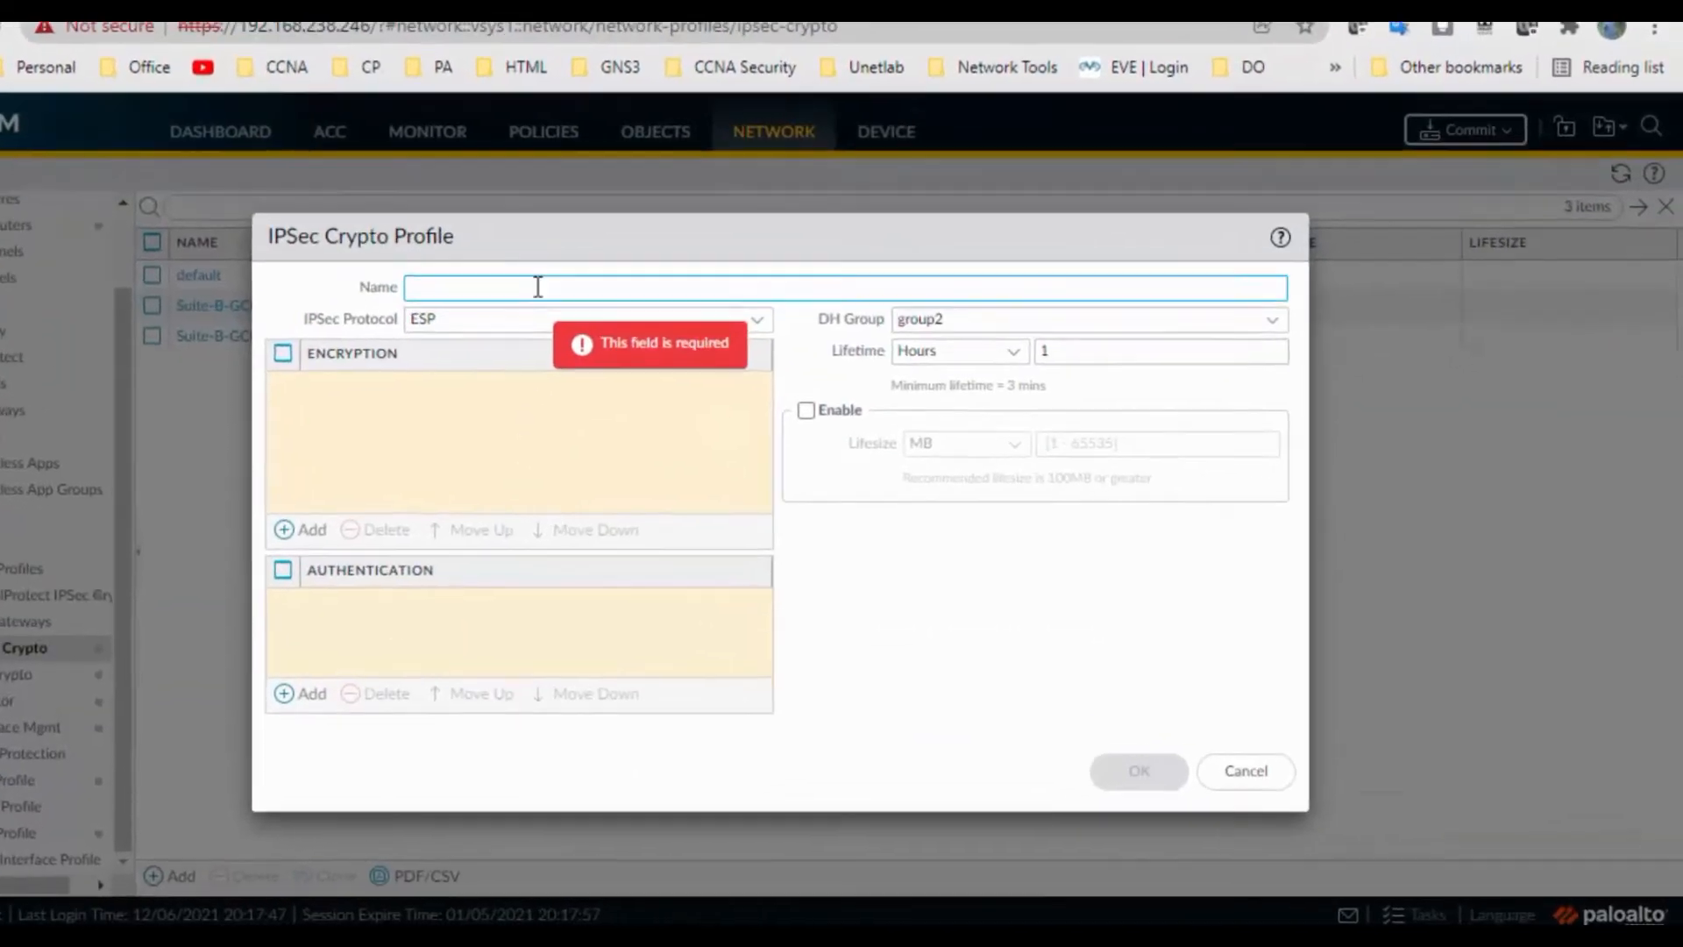
{"action": "type", "text": "IP"}
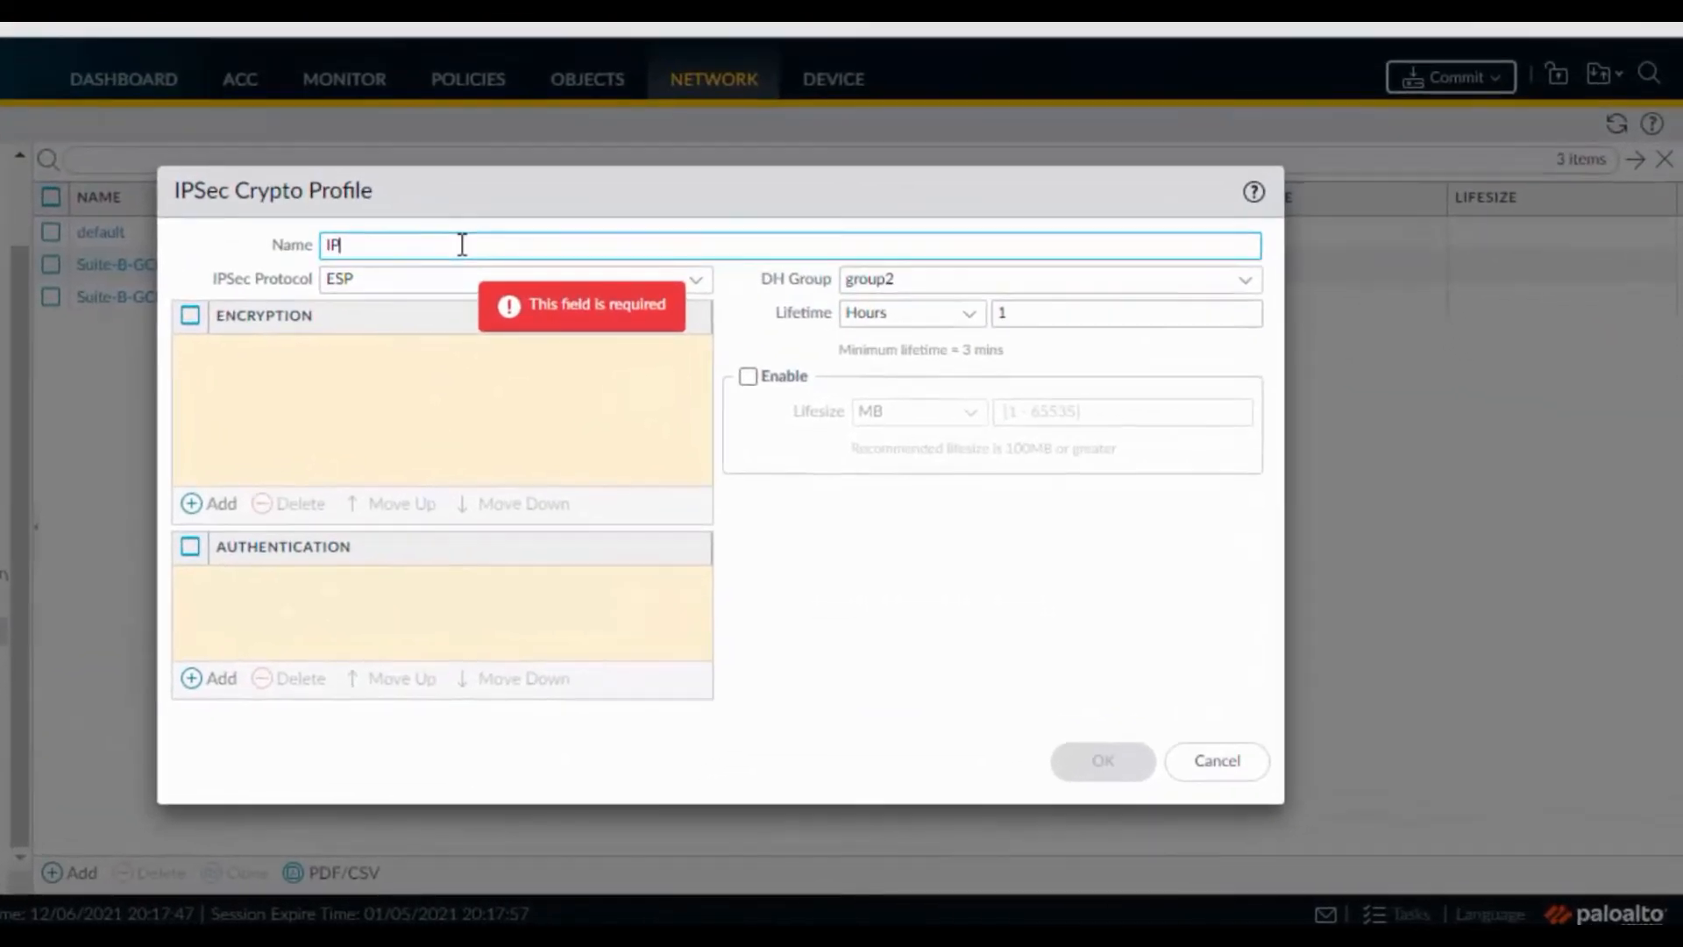
{"action": "type", "text": "Sec-Profile"}
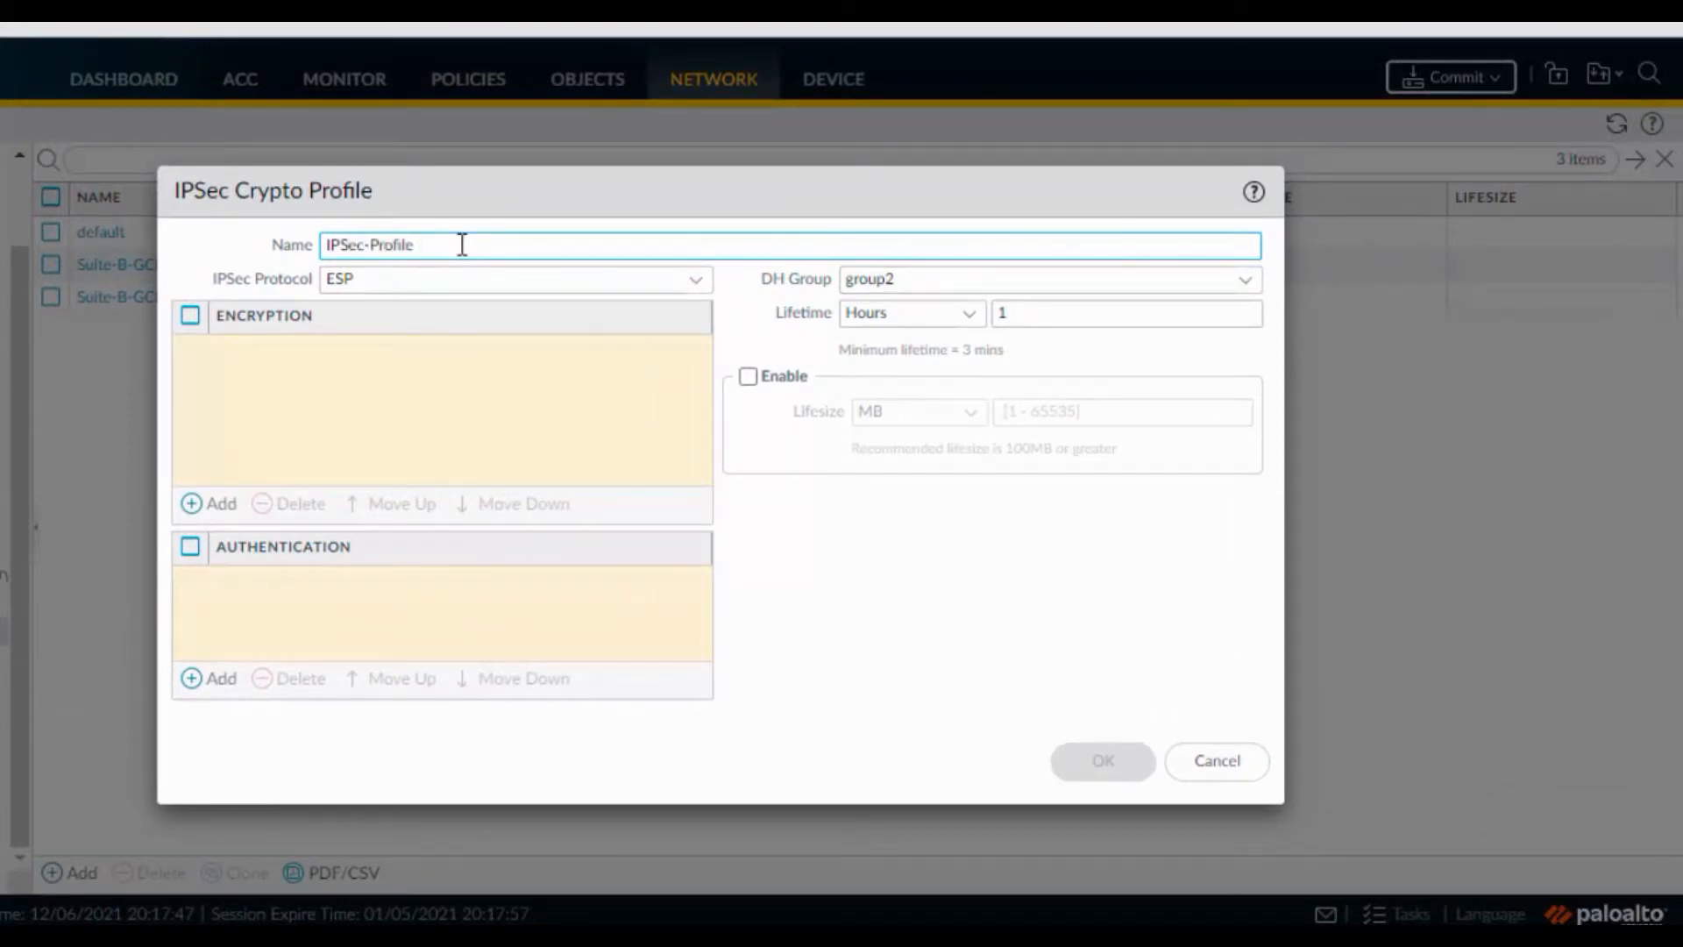
{"action": "left_click", "coordinate": [205, 505]}
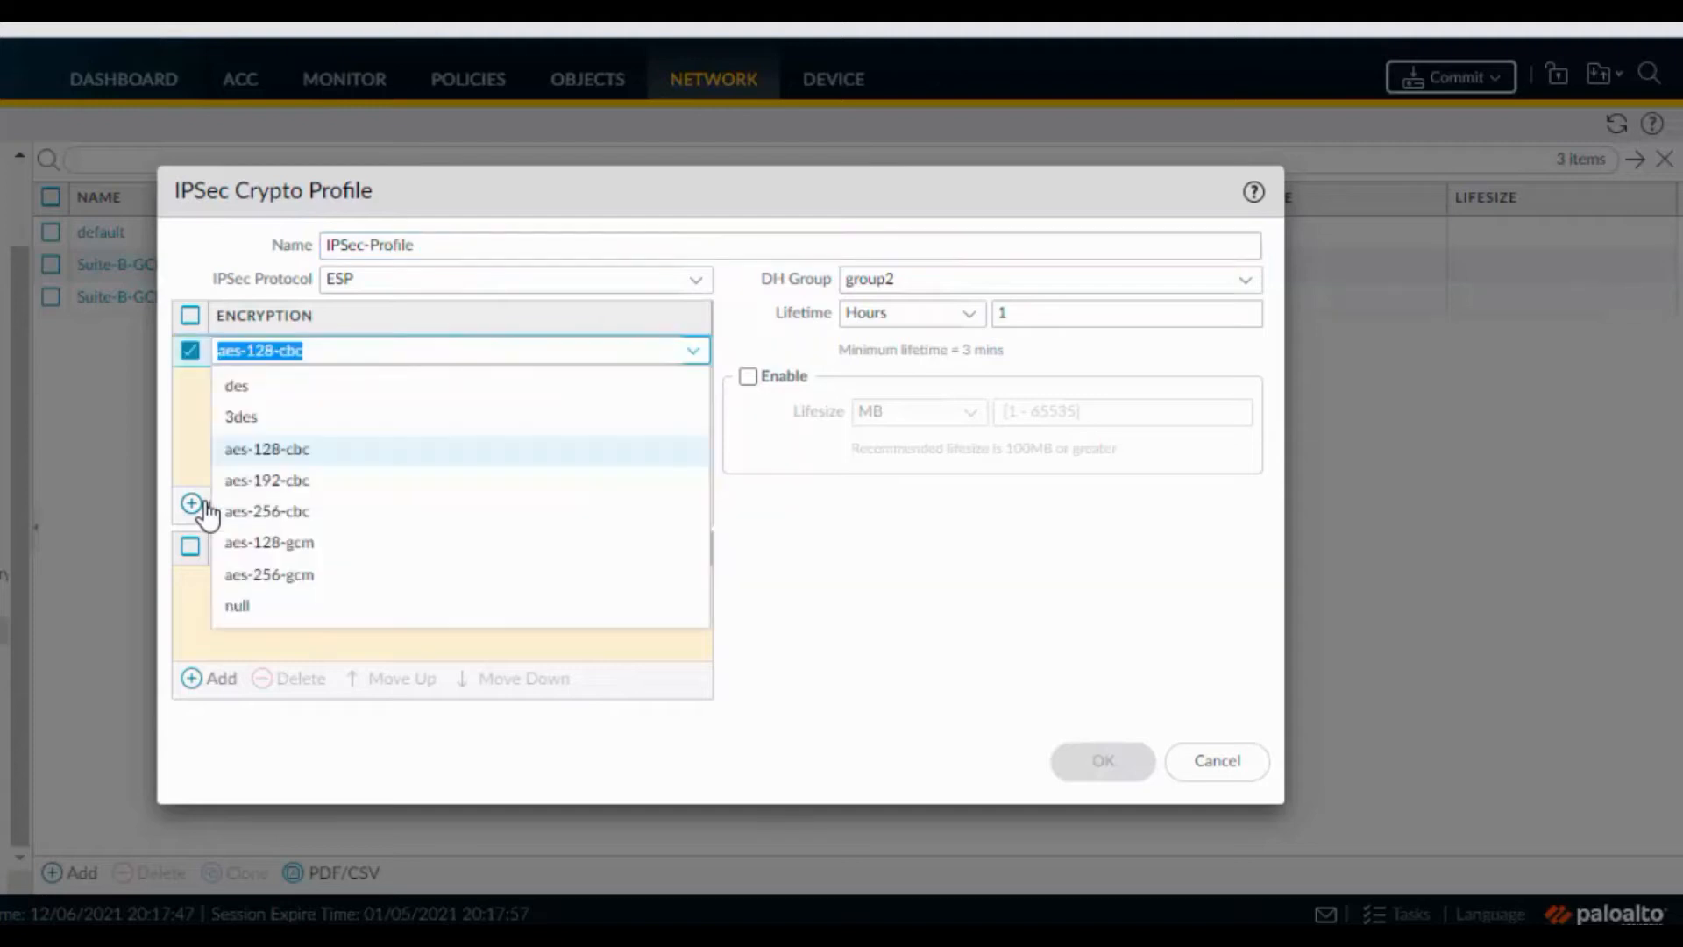
{"action": "left_click", "coordinate": [263, 454]}
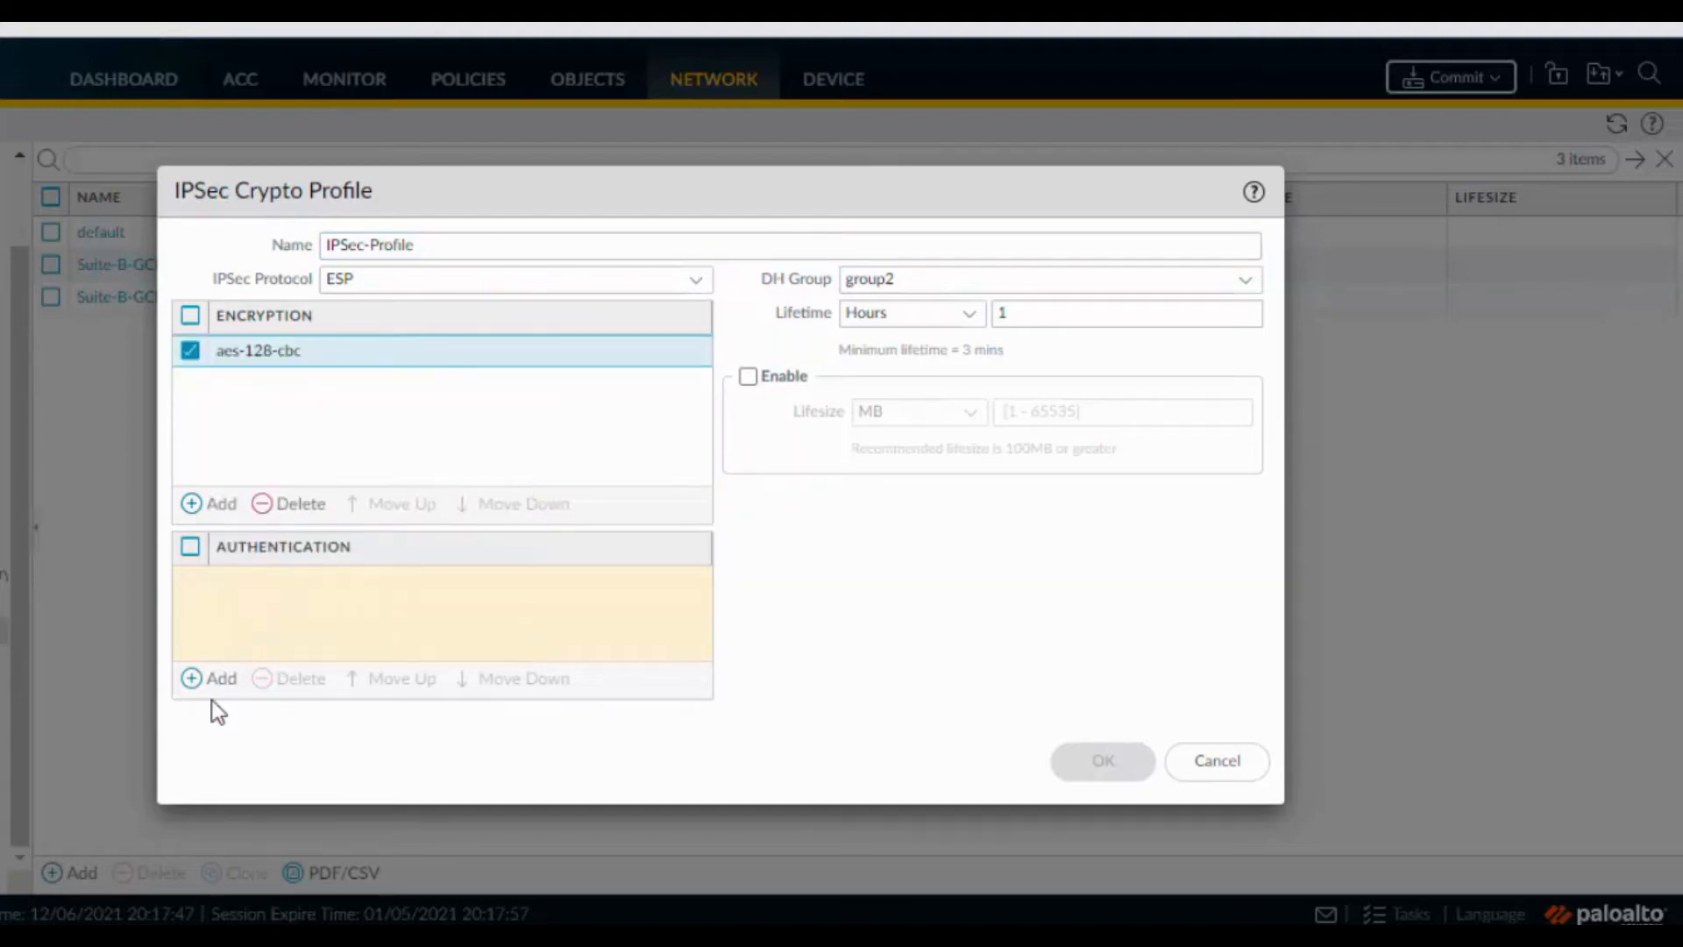
{"action": "left_click", "coordinate": [219, 679]}
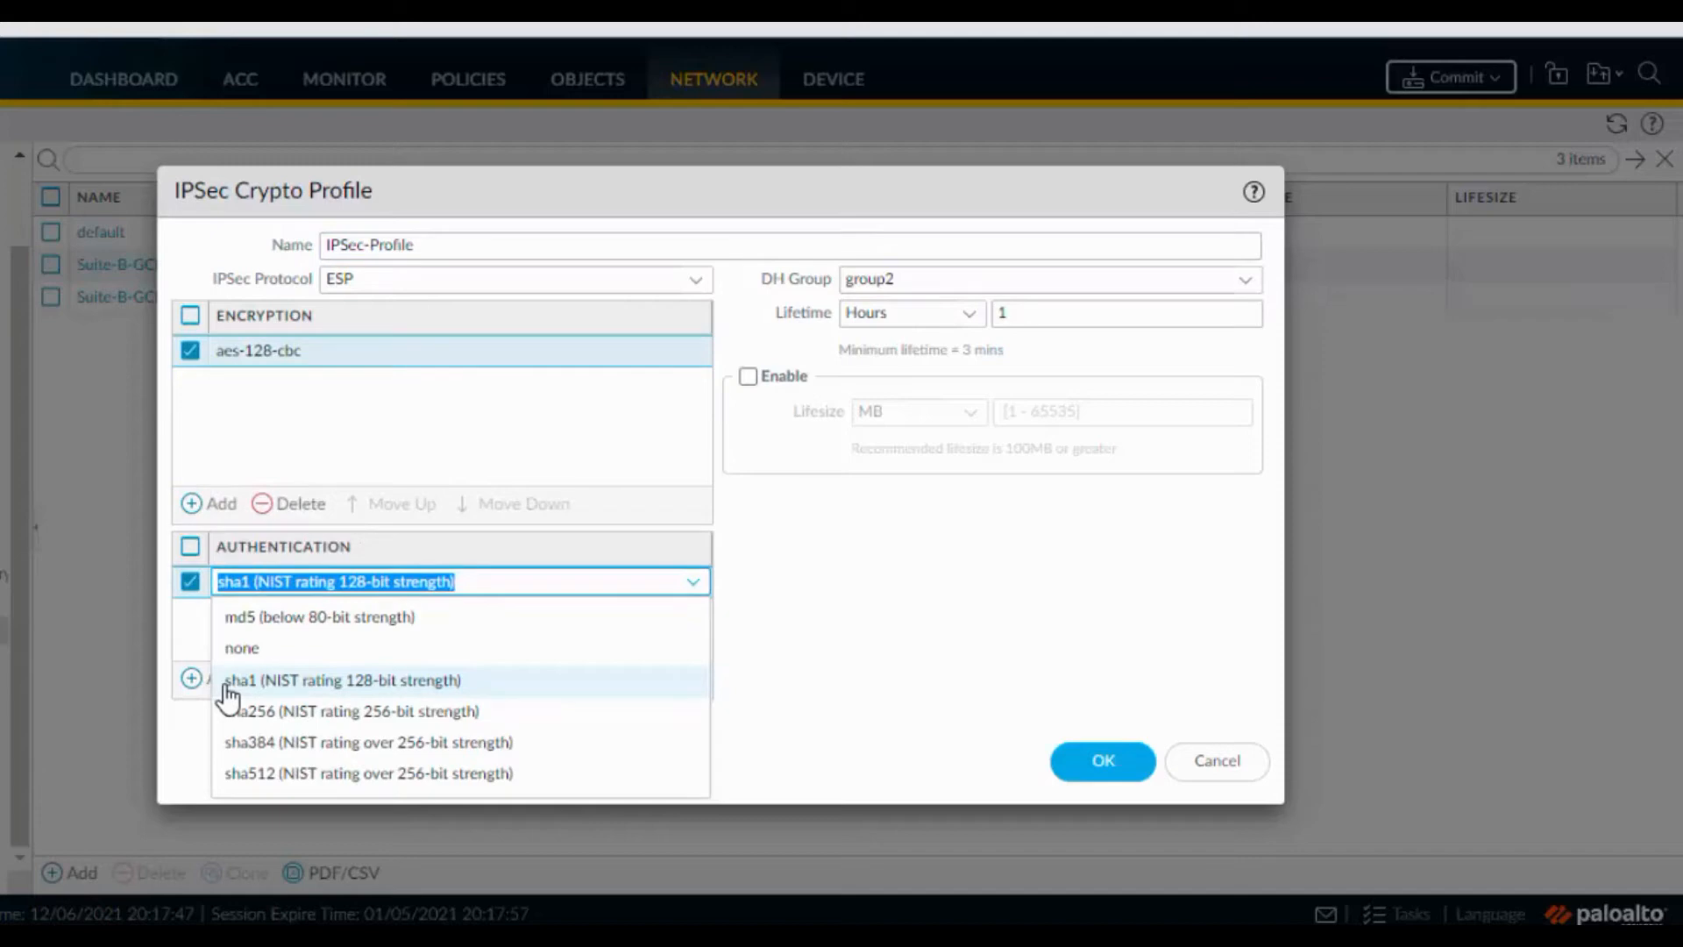
{"action": "left_click", "coordinate": [293, 687]}
{"action": "left_click", "coordinate": [948, 443]}
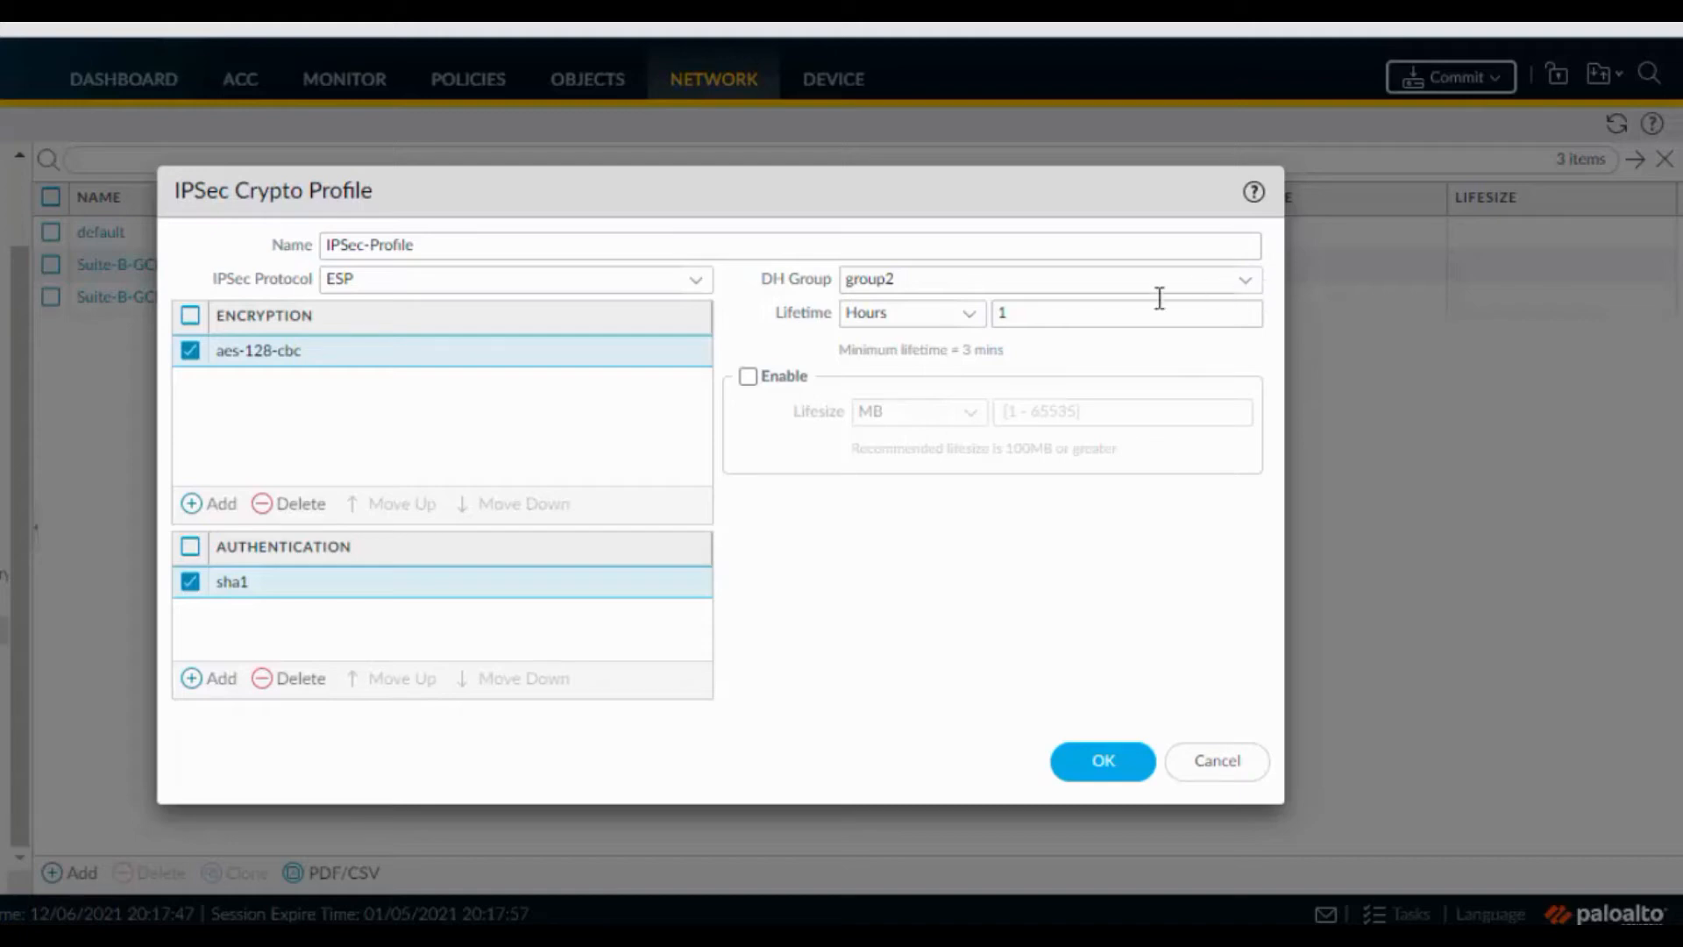
{"action": "left_click", "coordinate": [1084, 775]}
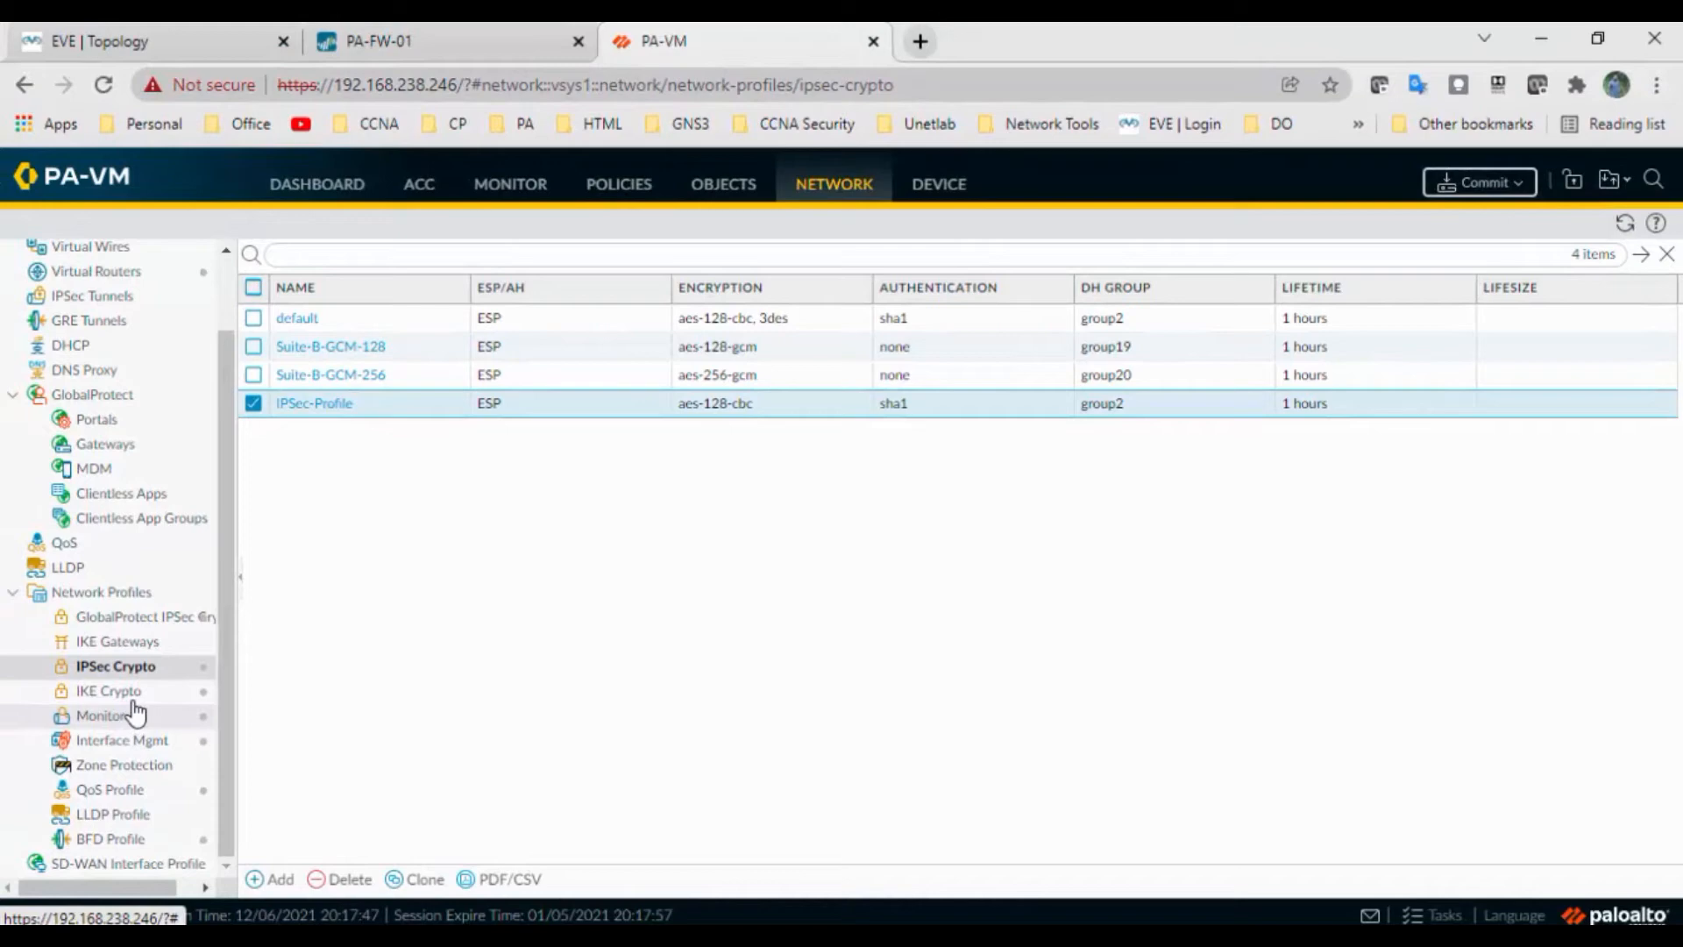
Change IKE-Profile's key lifetime from 1 hour to 8 hours and save it
{"action": "left_click", "coordinate": [110, 691]}
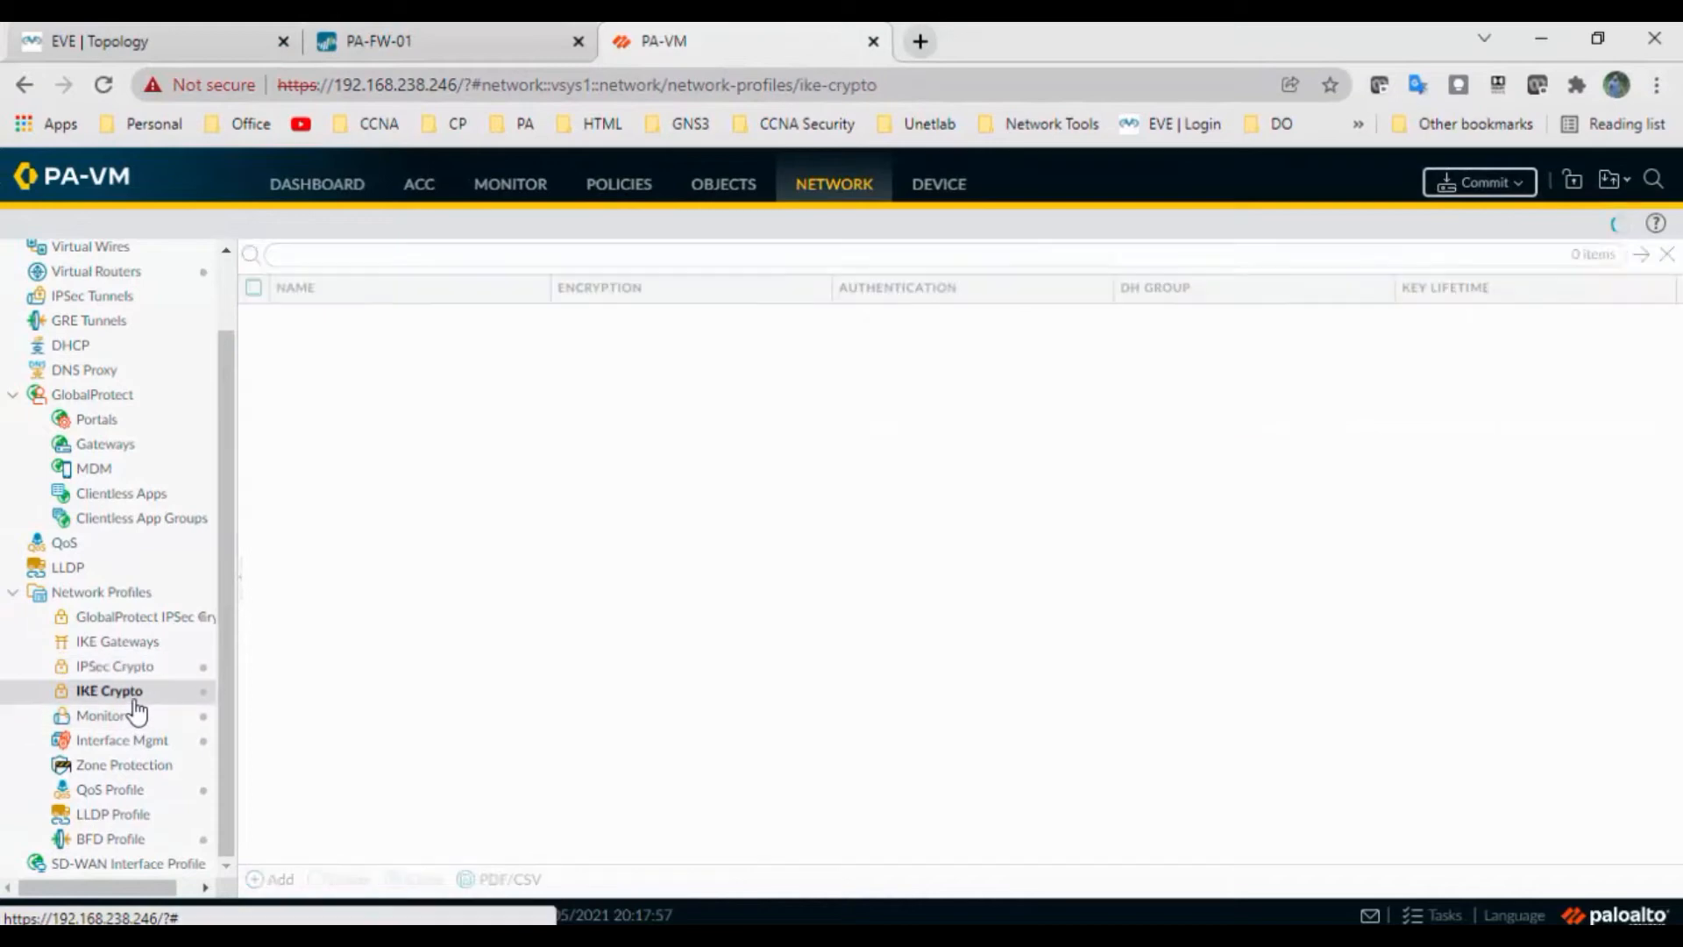
{"action": "left_click", "coordinate": [307, 406]}
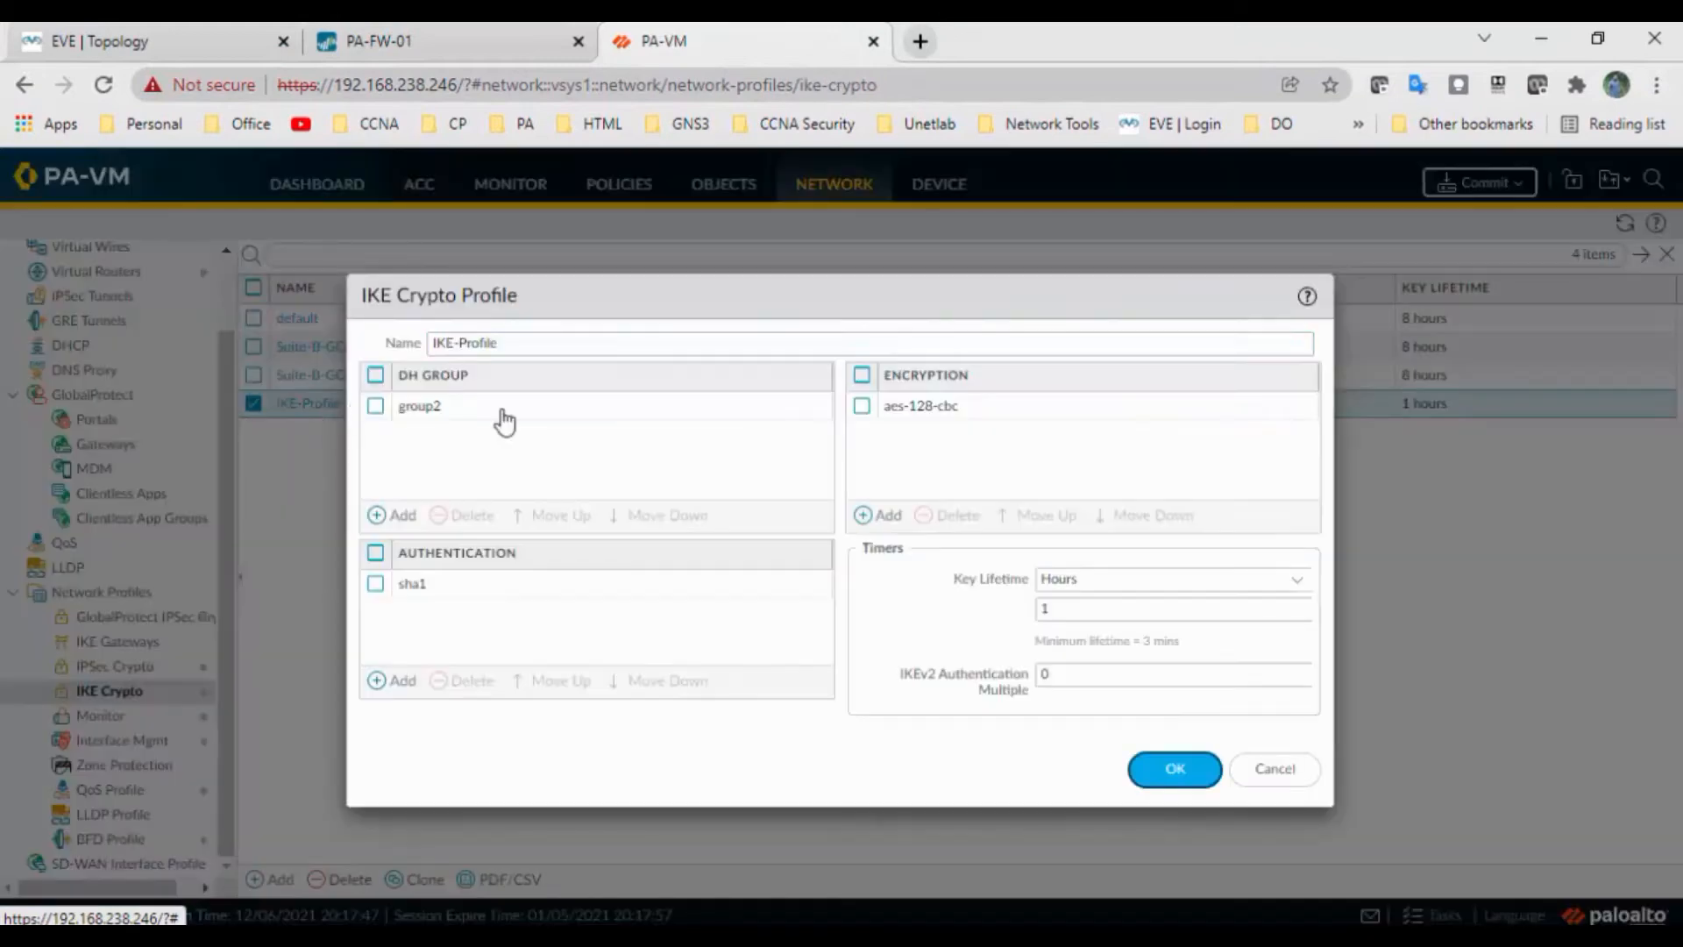
{"action": "double_click", "coordinate": [1085, 608]}
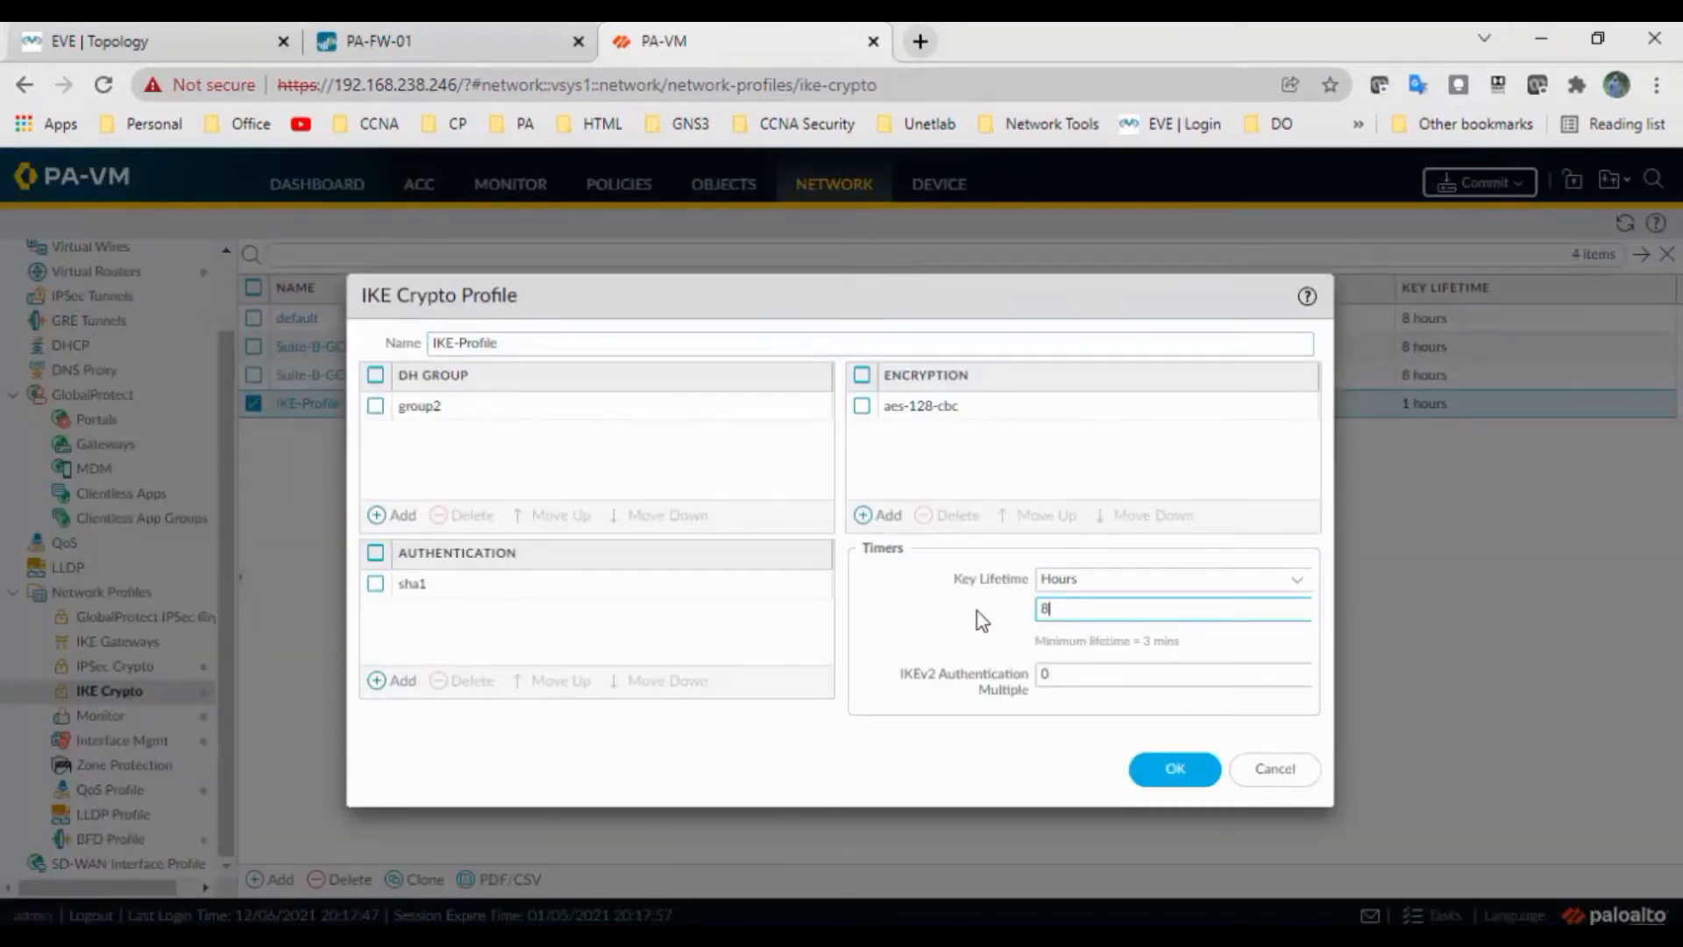
{"action": "left_click", "coordinate": [1185, 773]}
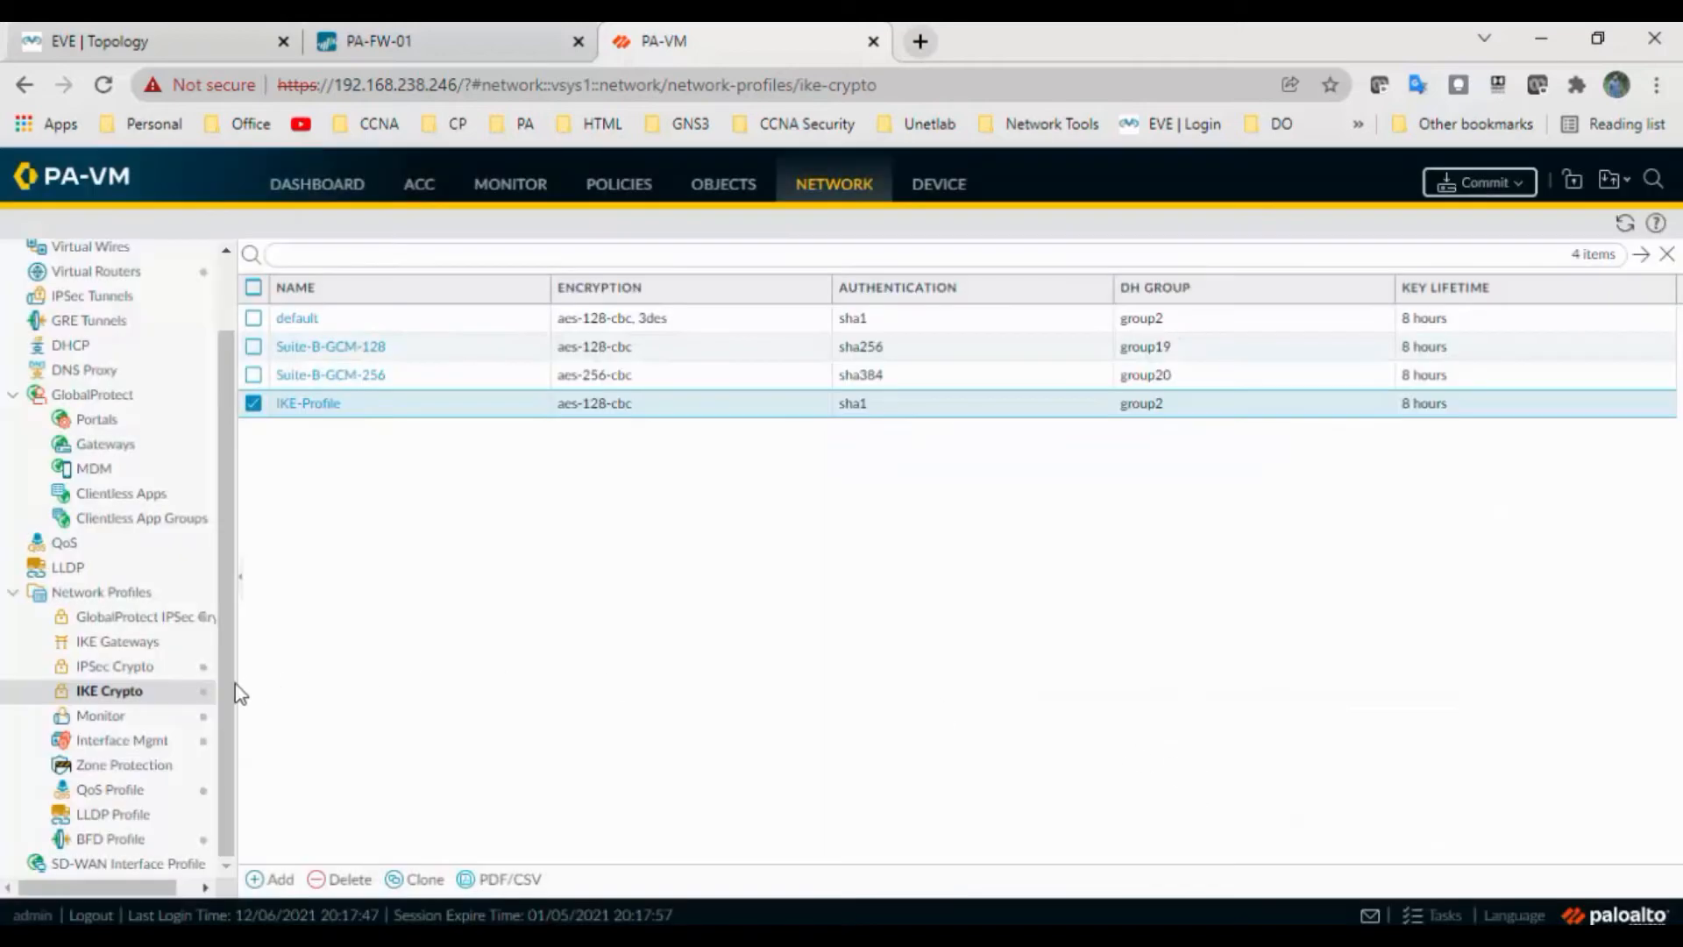
{"action": "left_click", "coordinate": [145, 675]}
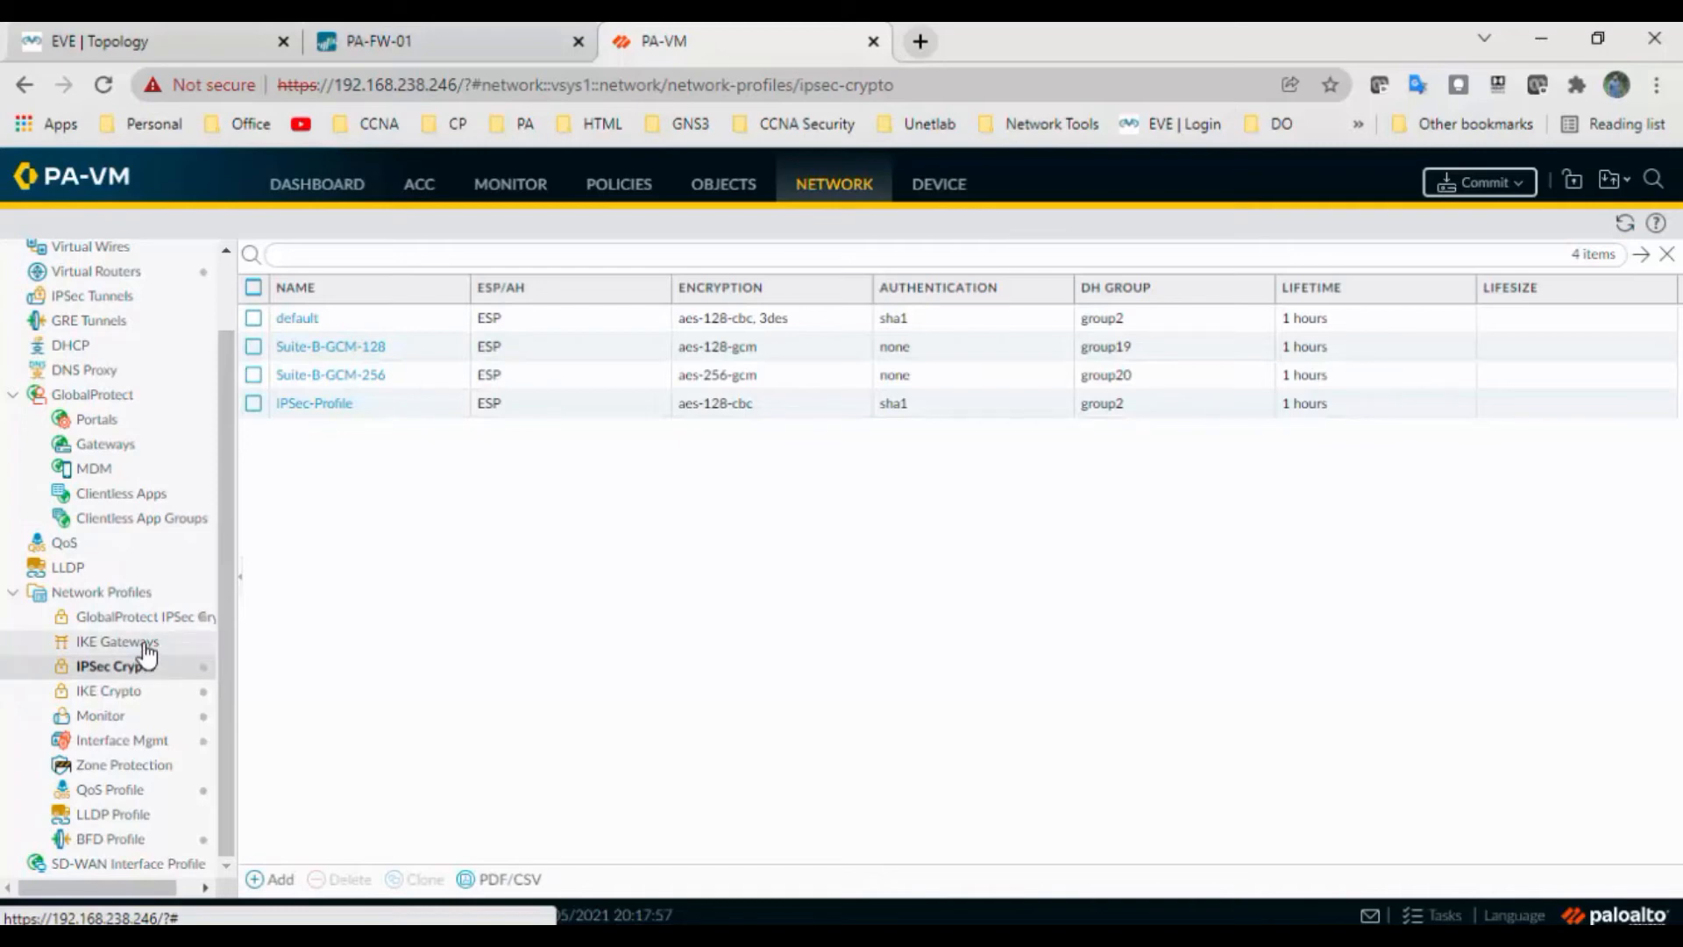
Go to IKE Gateways and start adding a new gateway named IKE-gateway
{"action": "left_click", "coordinate": [145, 646]}
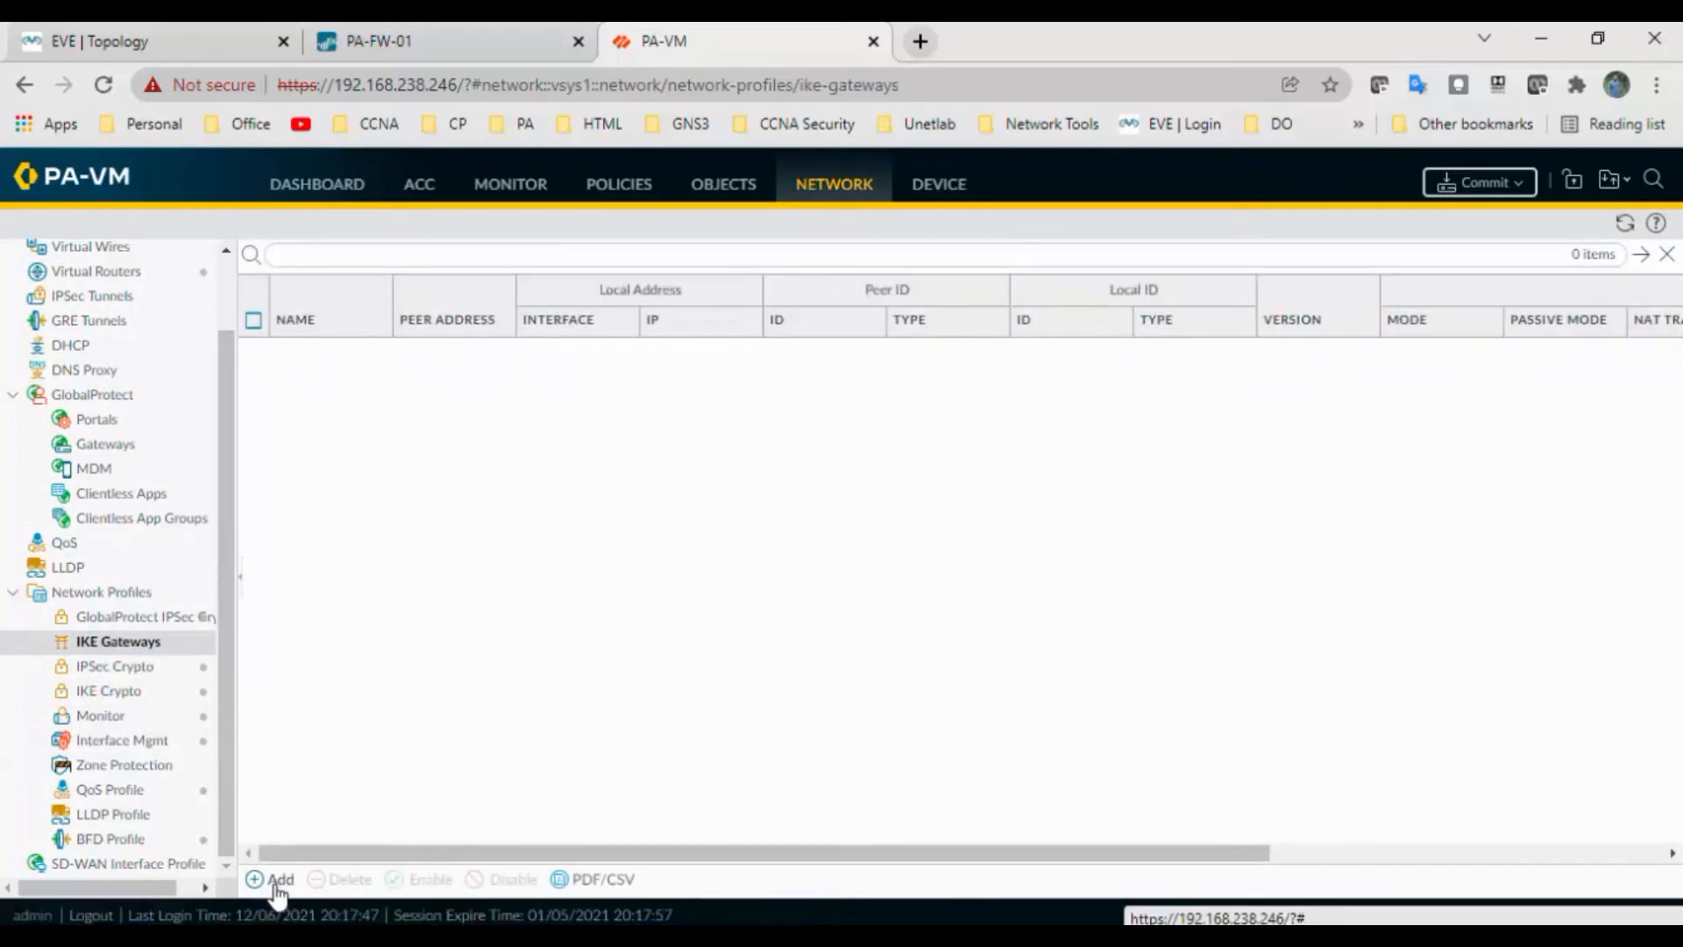
{"action": "left_click", "coordinate": [272, 881]}
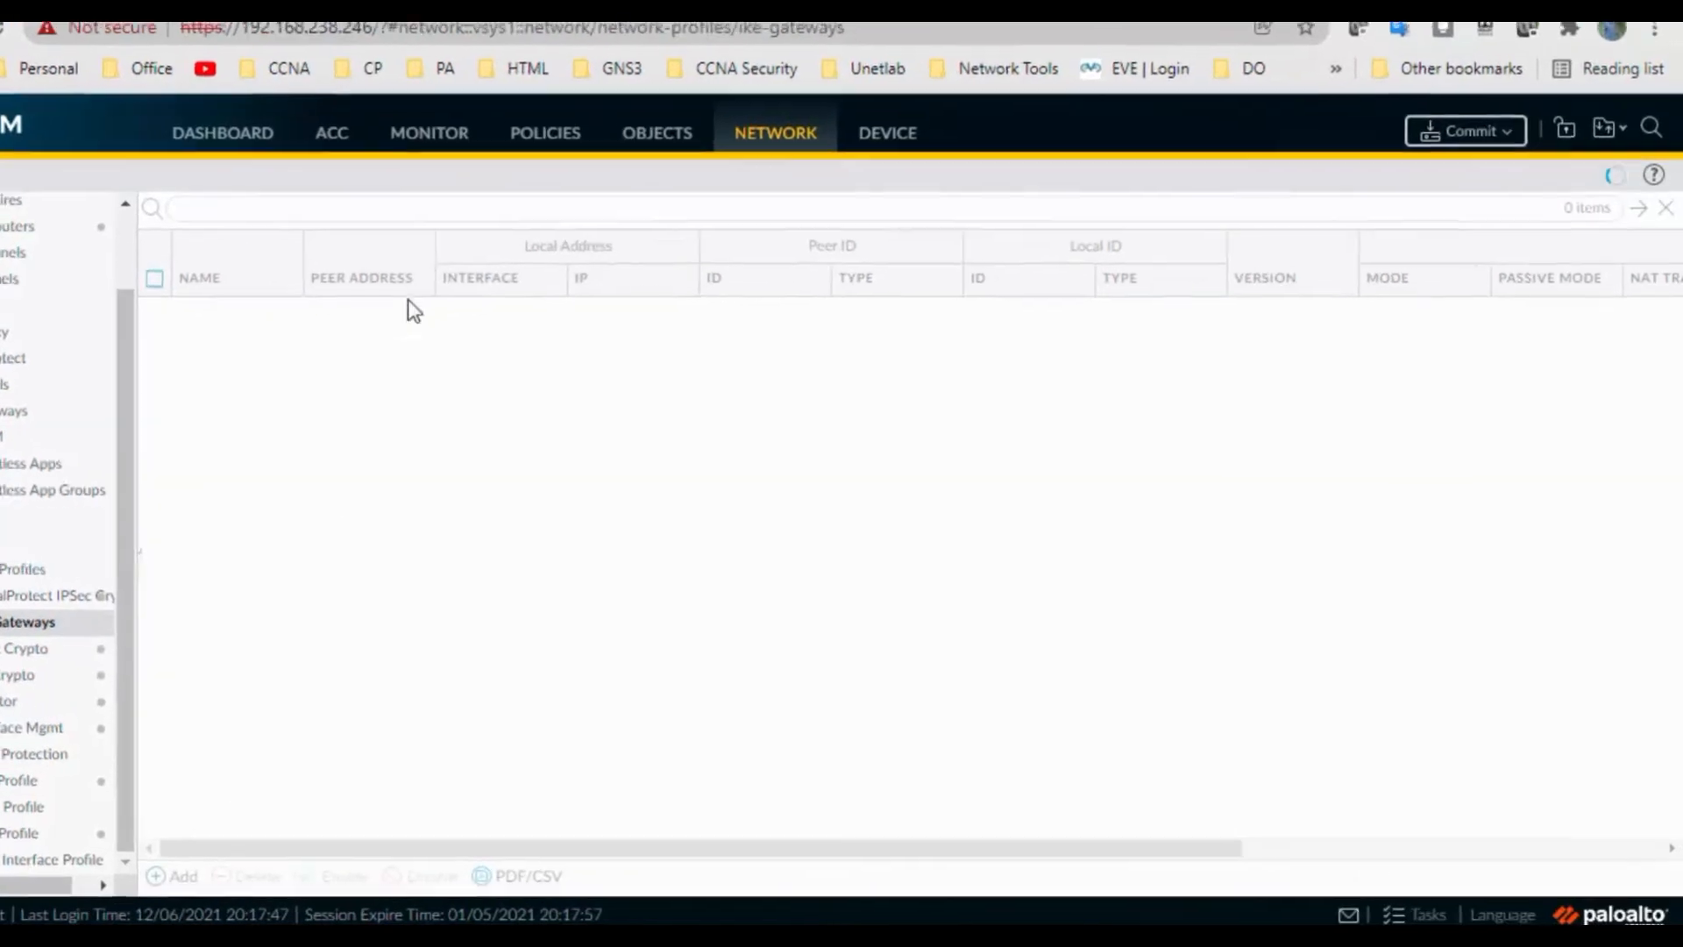
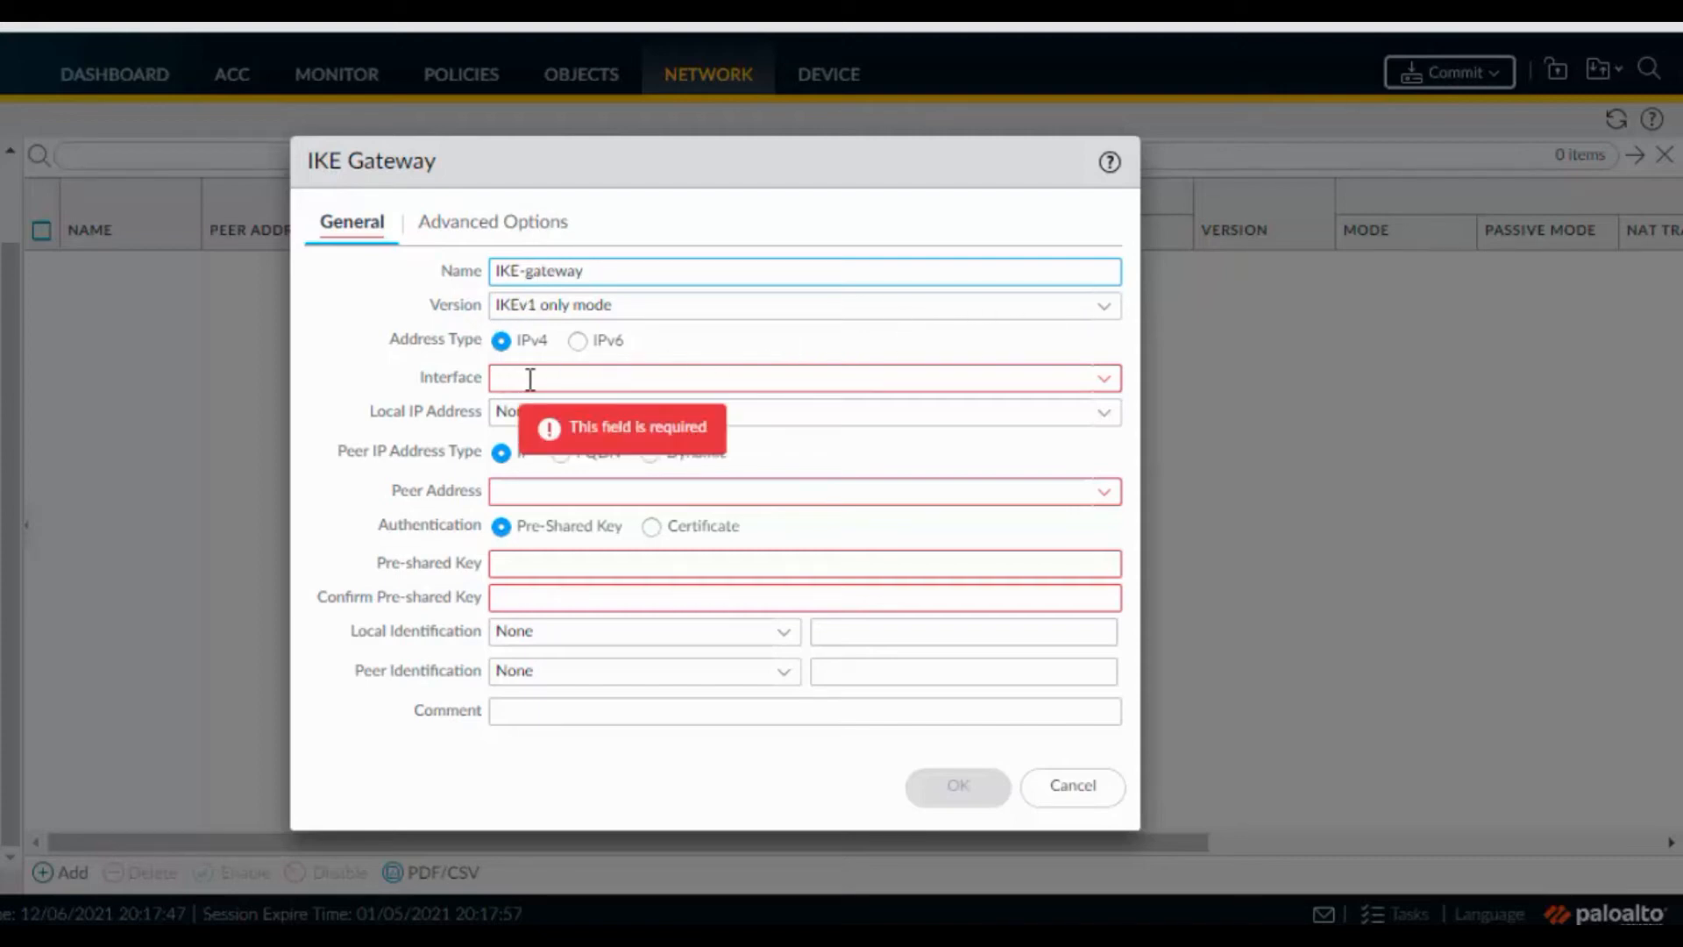
Set the gateway interface to ethernet1/1, local IP 2.2.2.2/8 and peer address 192.168.100.2
{"action": "left_click", "coordinate": [1095, 385]}
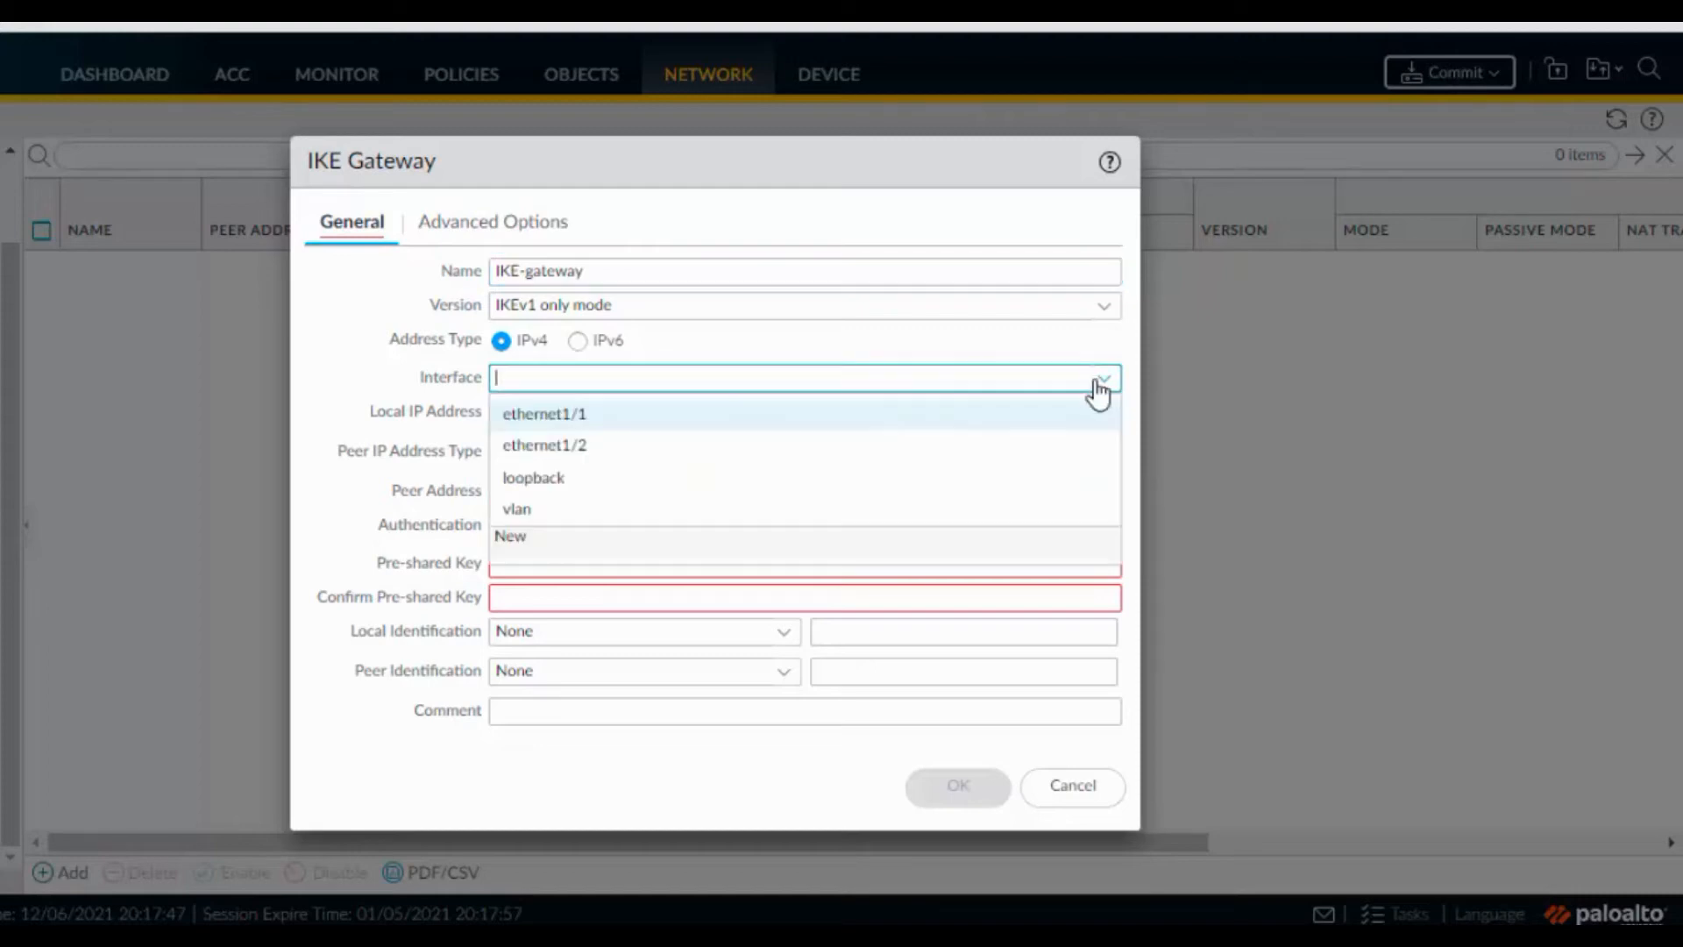
{"action": "left_click", "coordinate": [807, 415]}
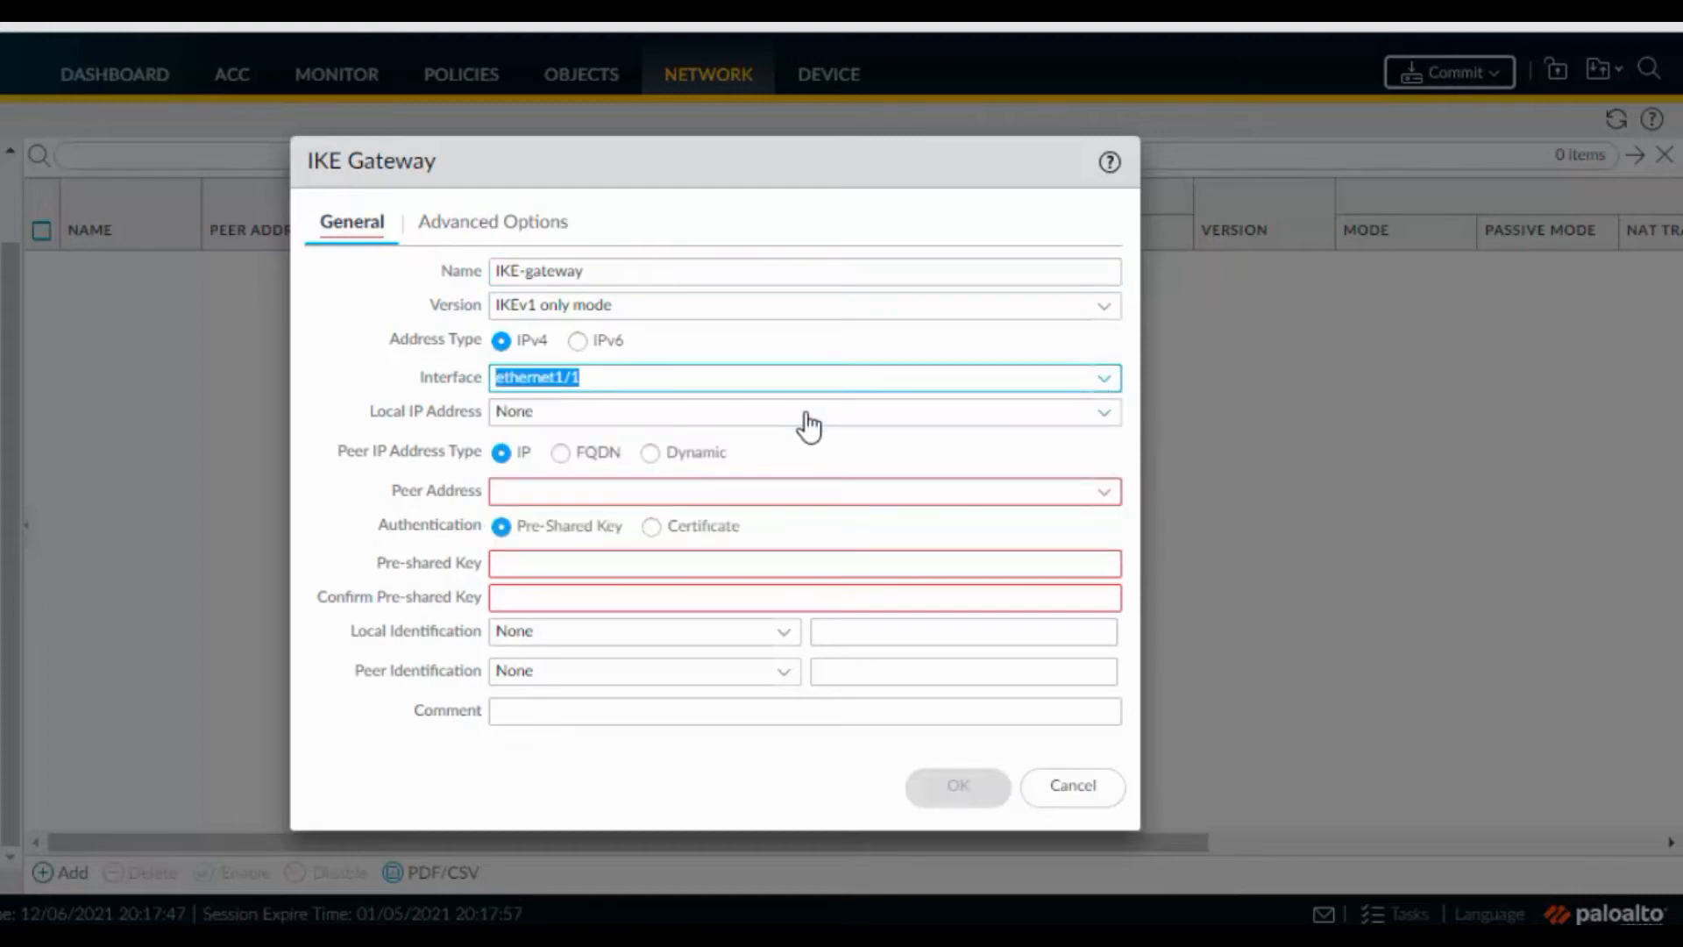
{"action": "left_click", "coordinate": [1098, 419]}
{"action": "left_click", "coordinate": [833, 484]}
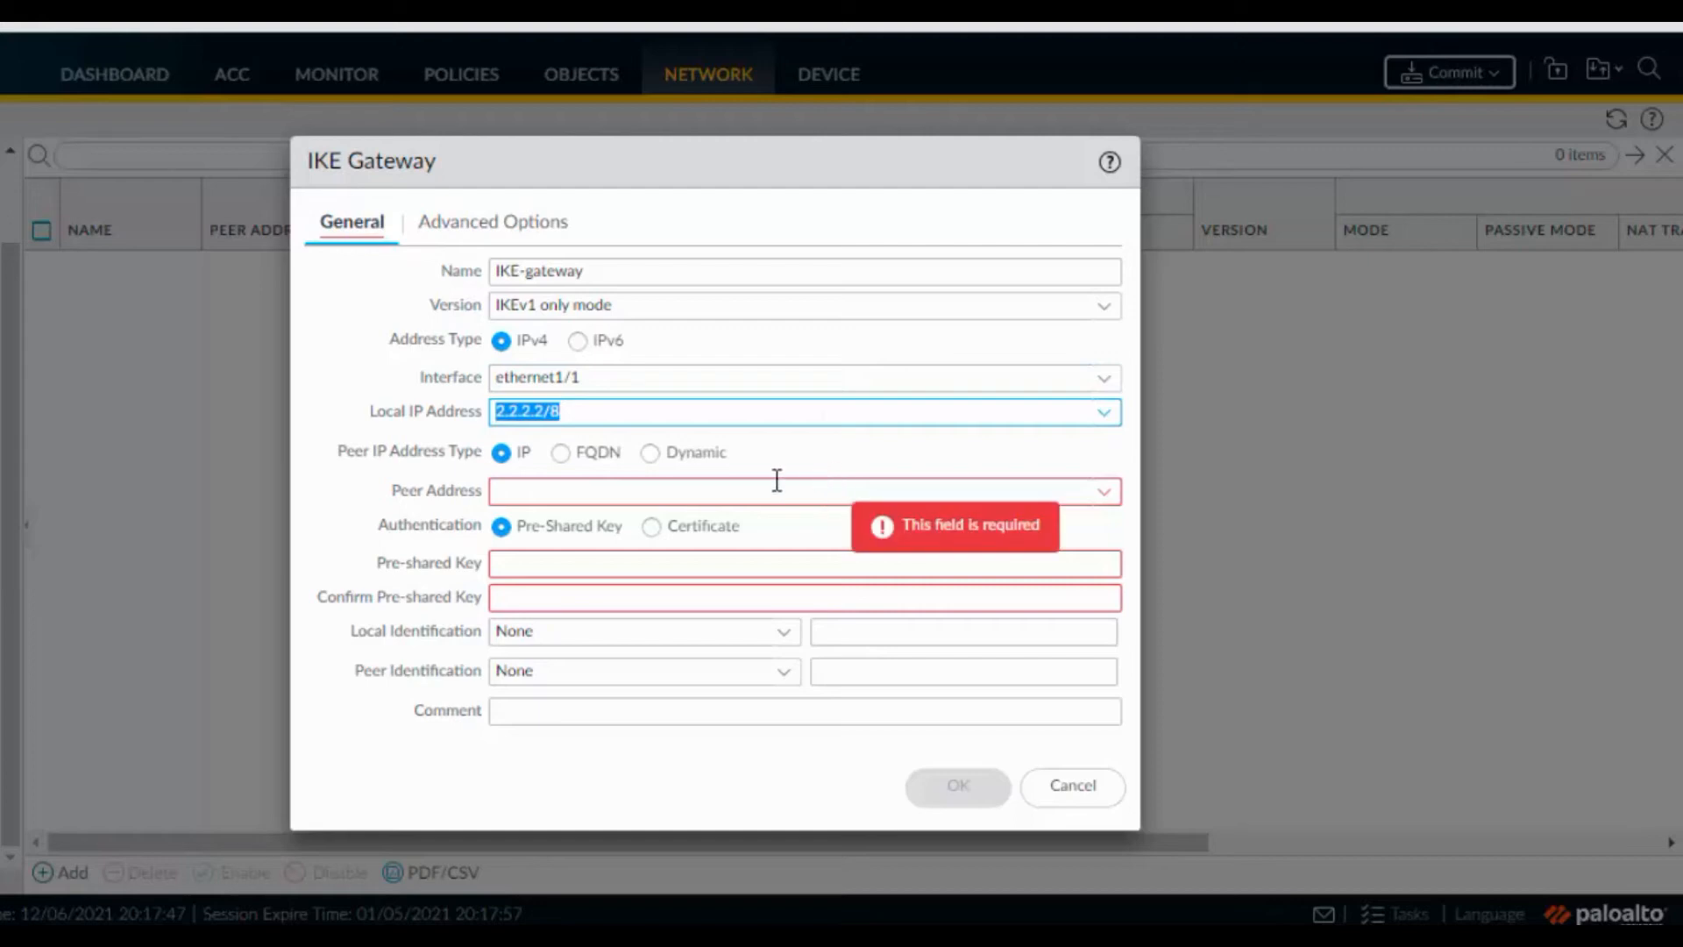
{"action": "left_click", "coordinate": [629, 501]}
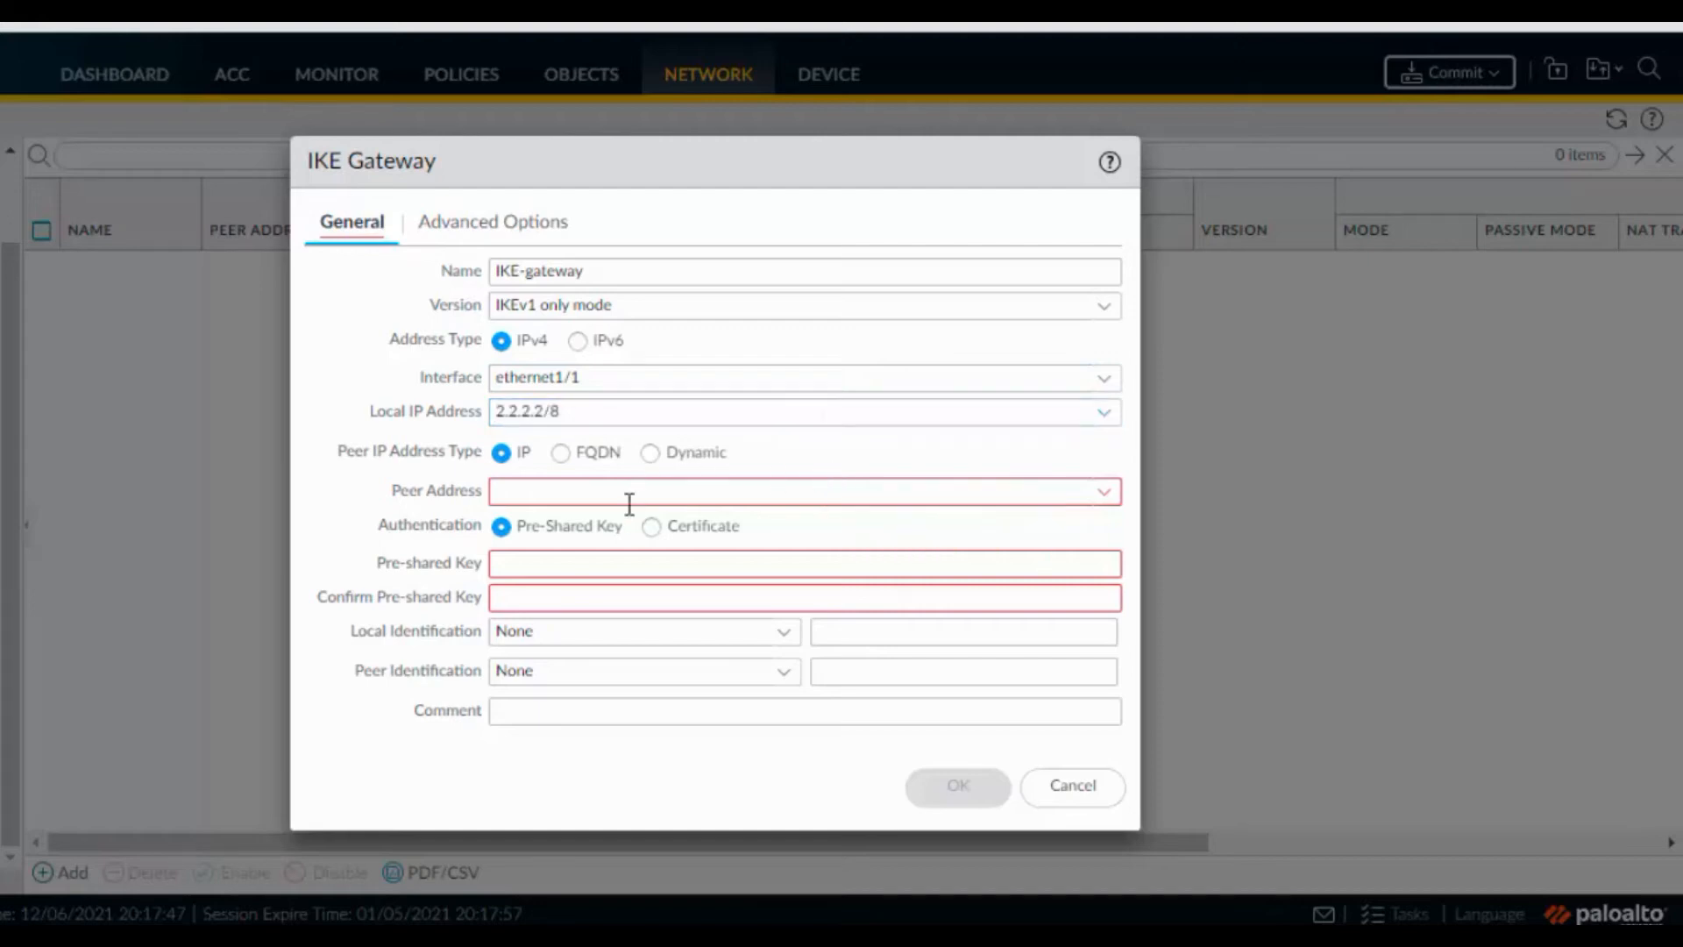
{"action": "left_click", "coordinate": [1105, 491]}
{"action": "left_click", "coordinate": [818, 490]}
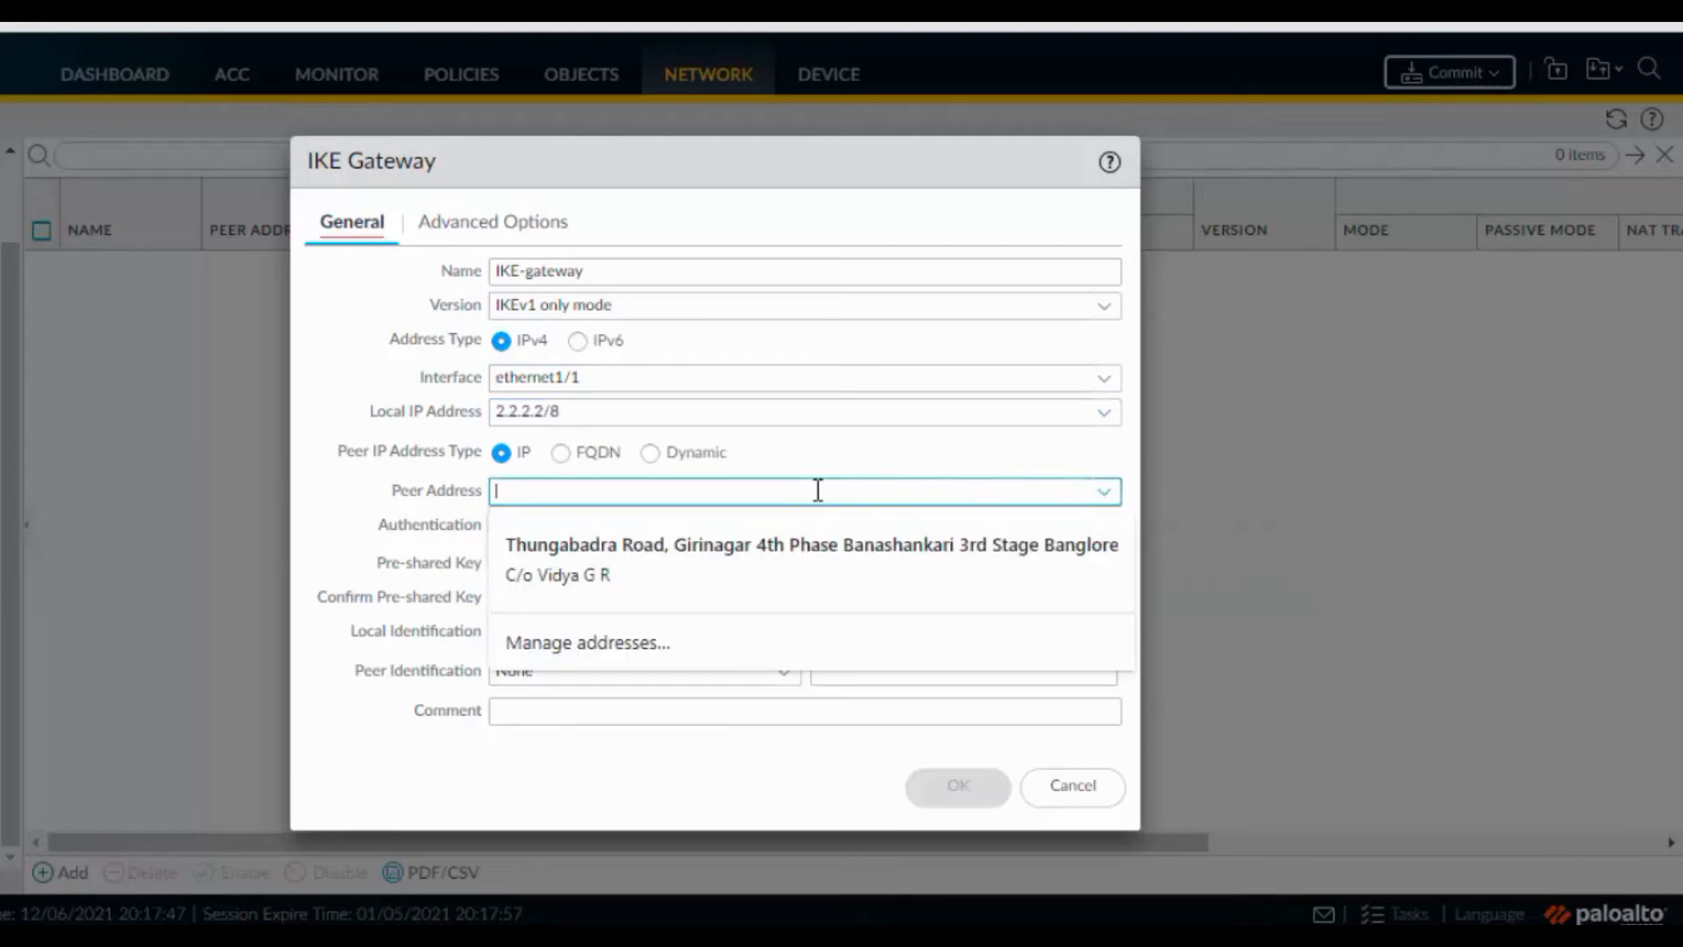
{"action": "type", "text": "192.168.10"}
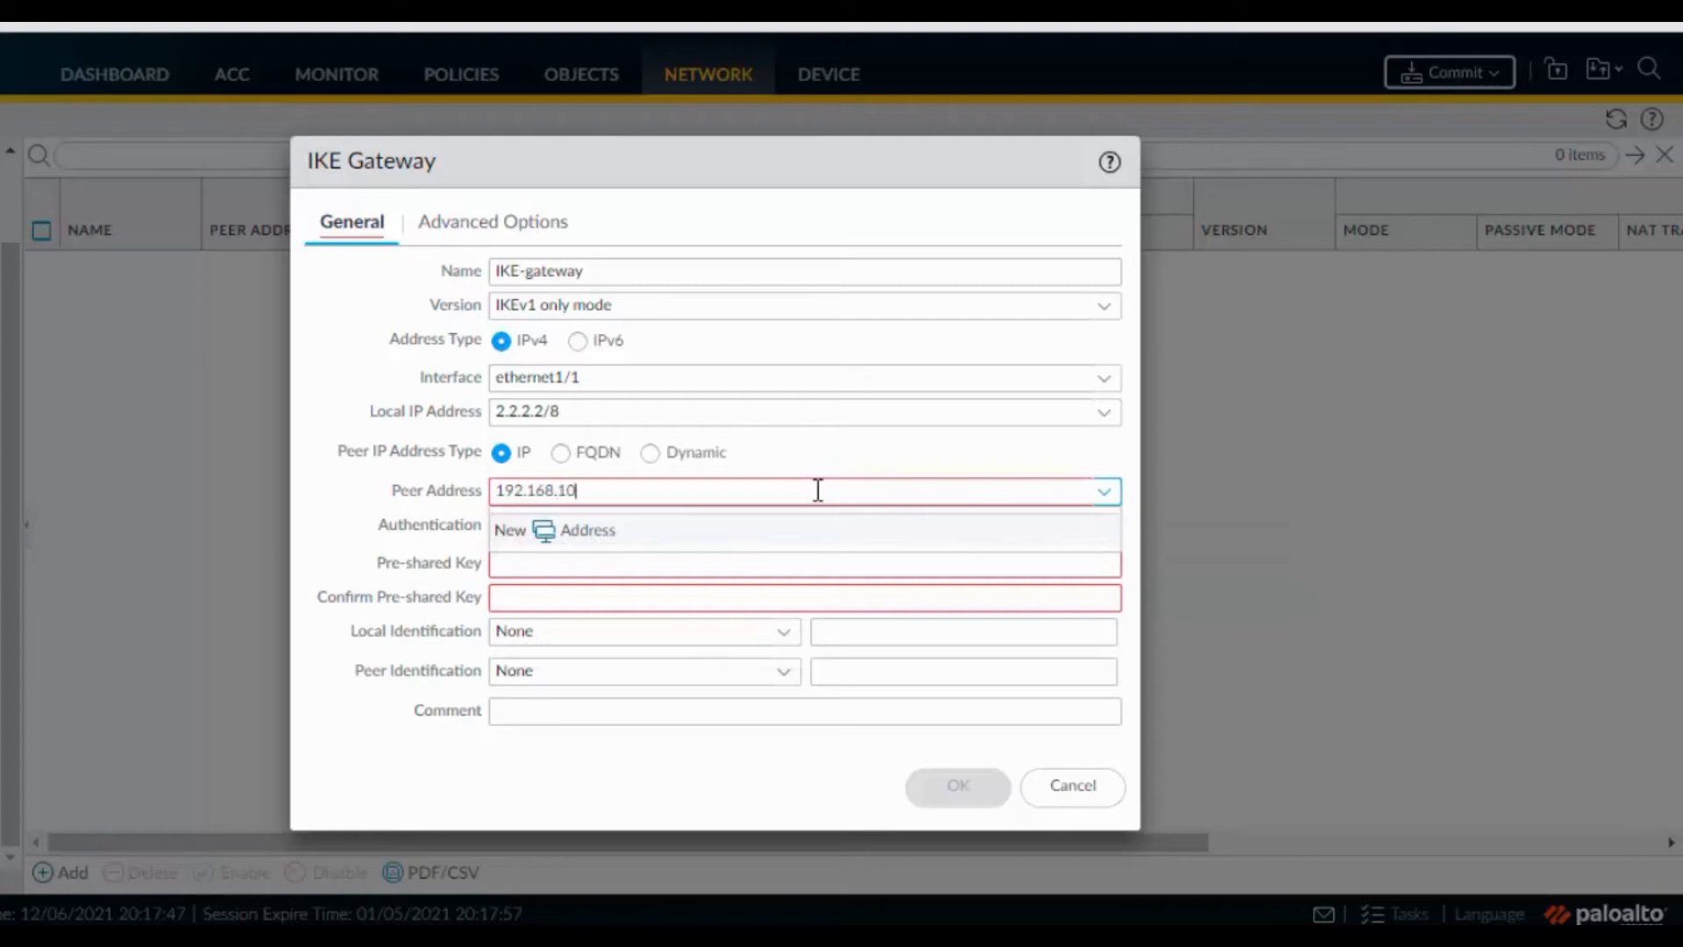
{"action": "type", "text": "0."}
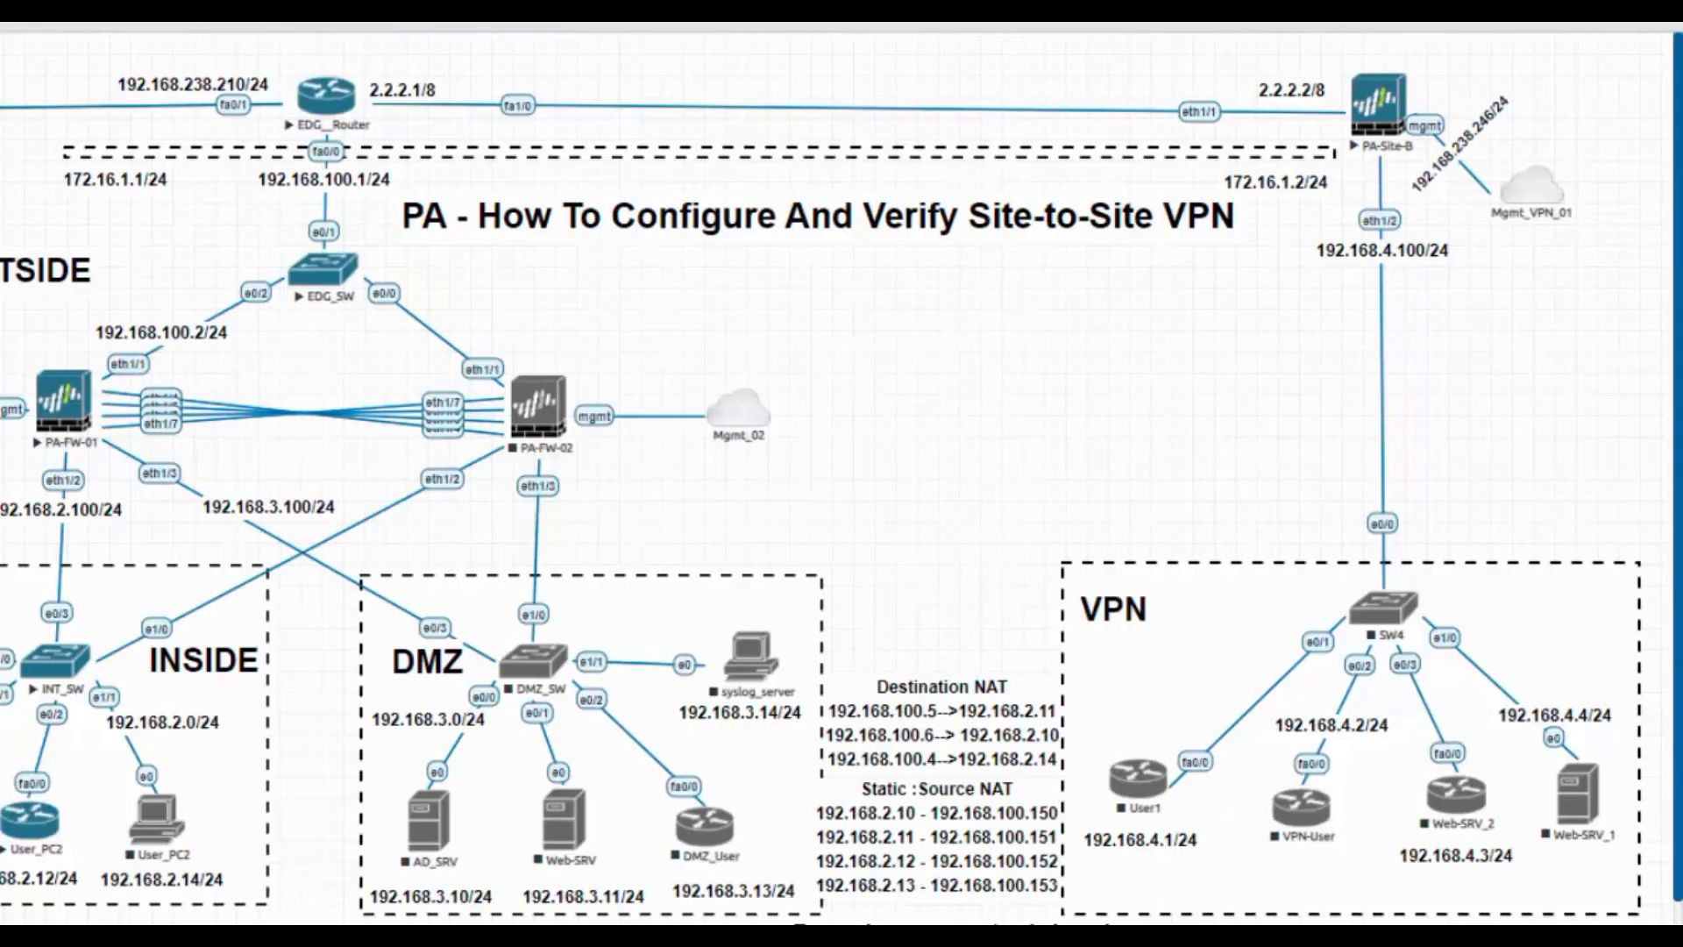
{"action": "key", "text": "ctrl+a"}
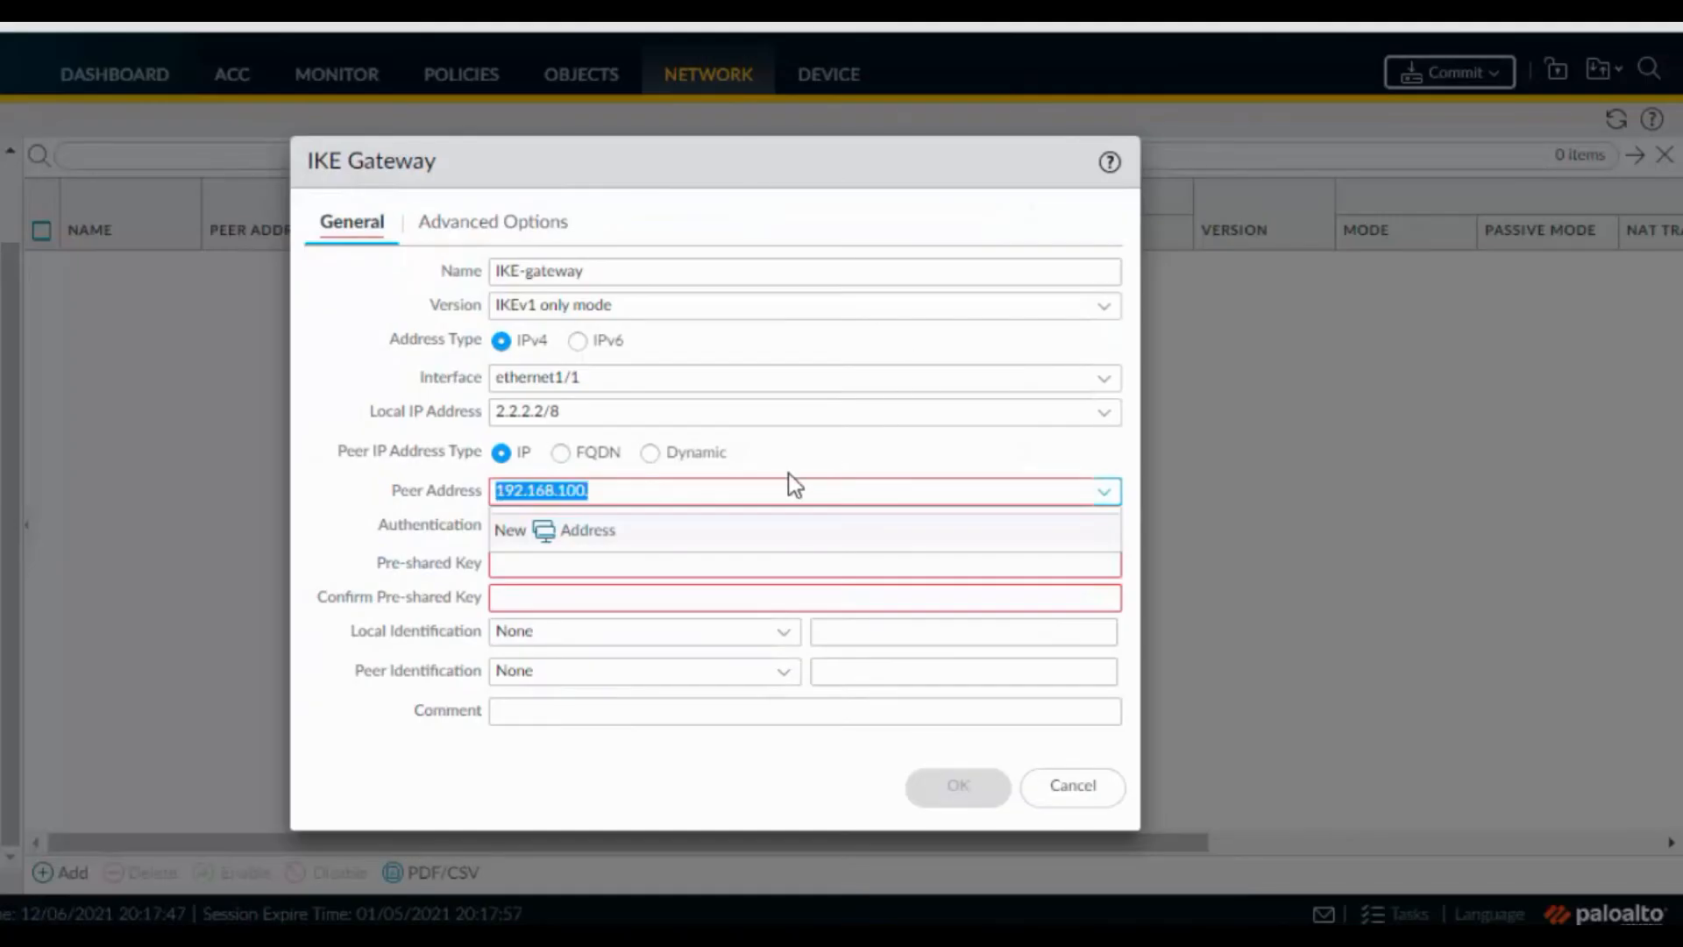
{"action": "key", "text": "End"}
{"action": "type", "text": "2"}
Enter the pre-shared key, identify local and peer by IP address, and show Advanced Options
{"action": "left_click", "coordinate": [626, 562]}
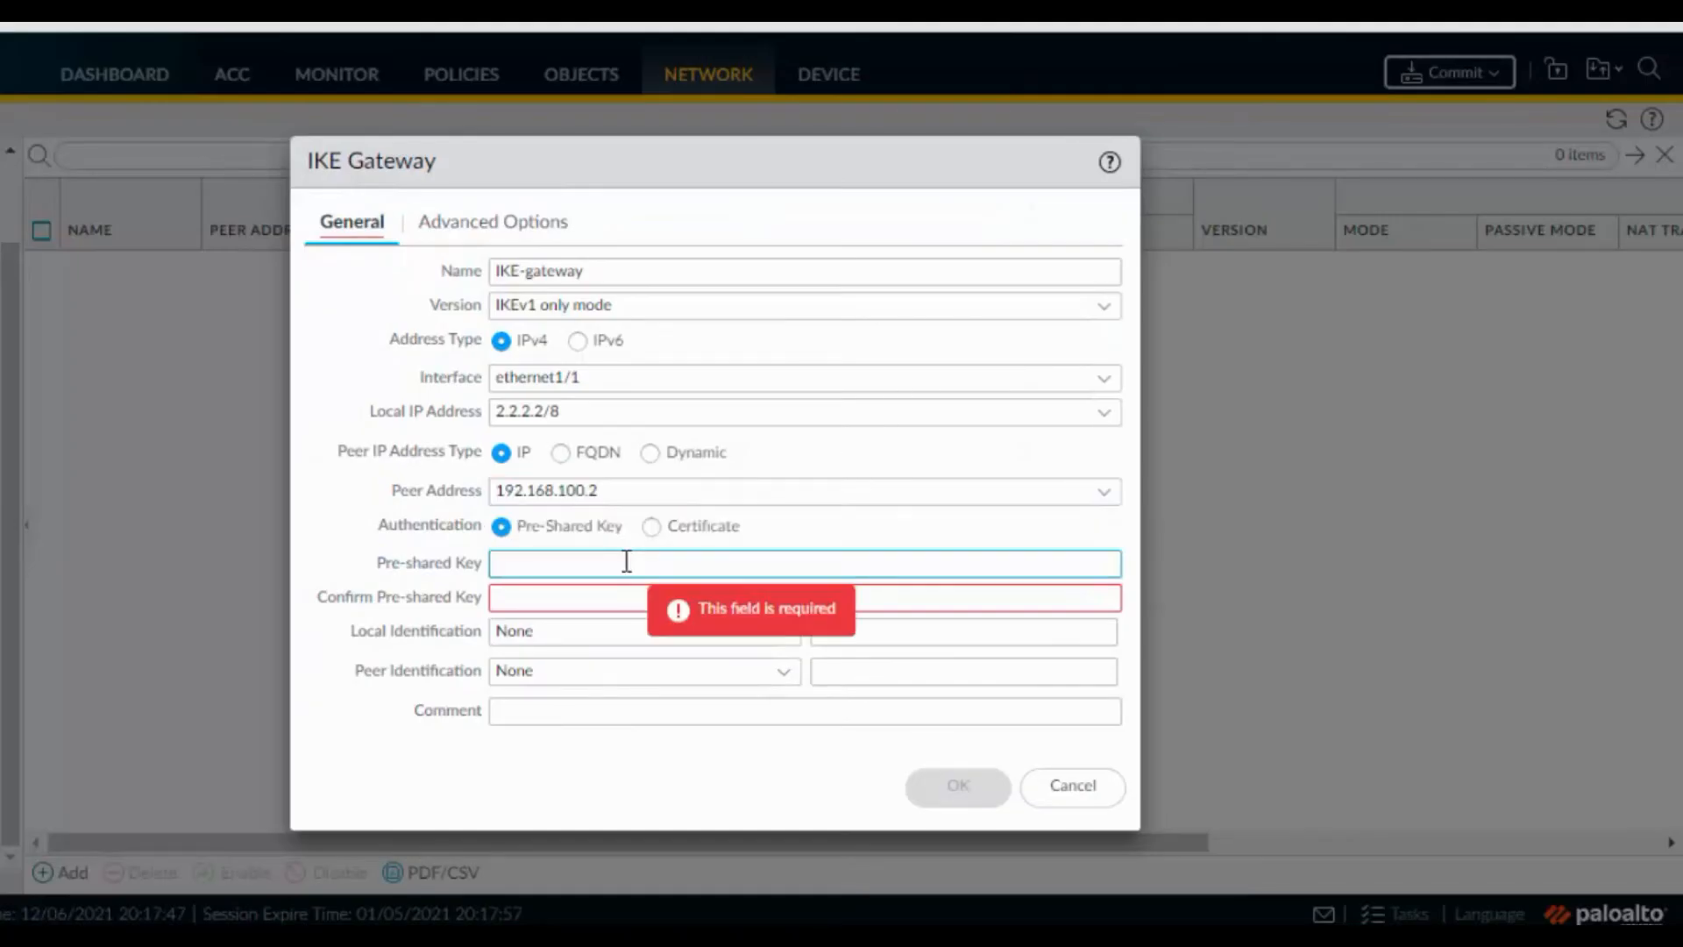
{"action": "type", "text": "paloalto1"}
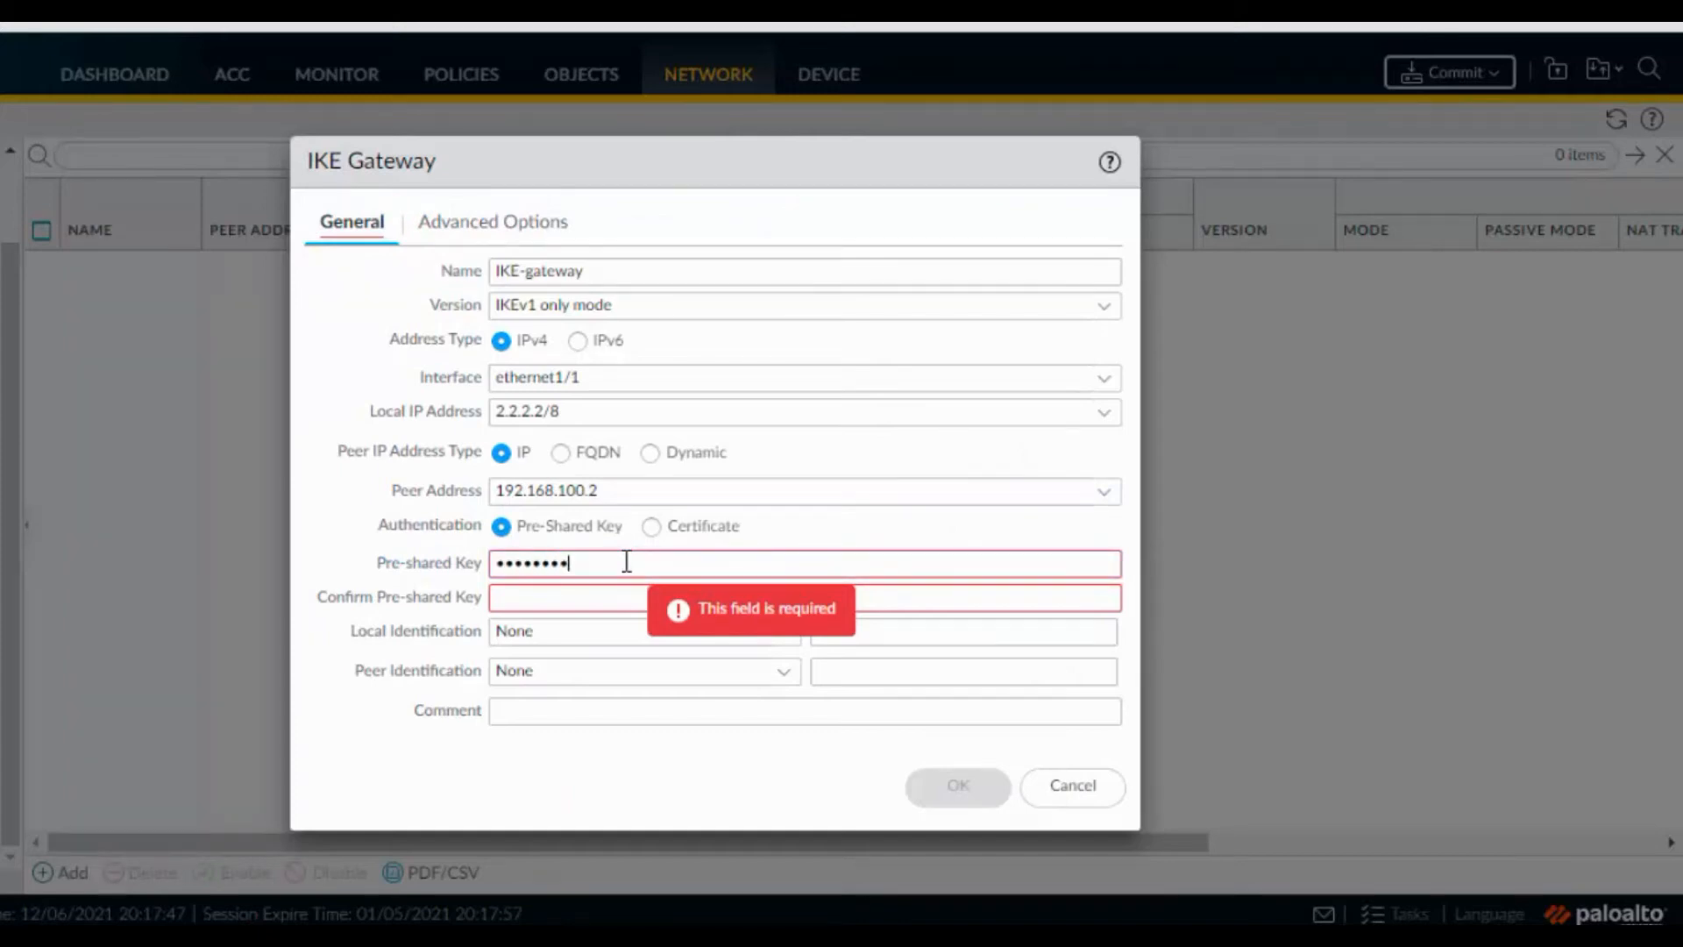
{"action": "type", "text": "p"}
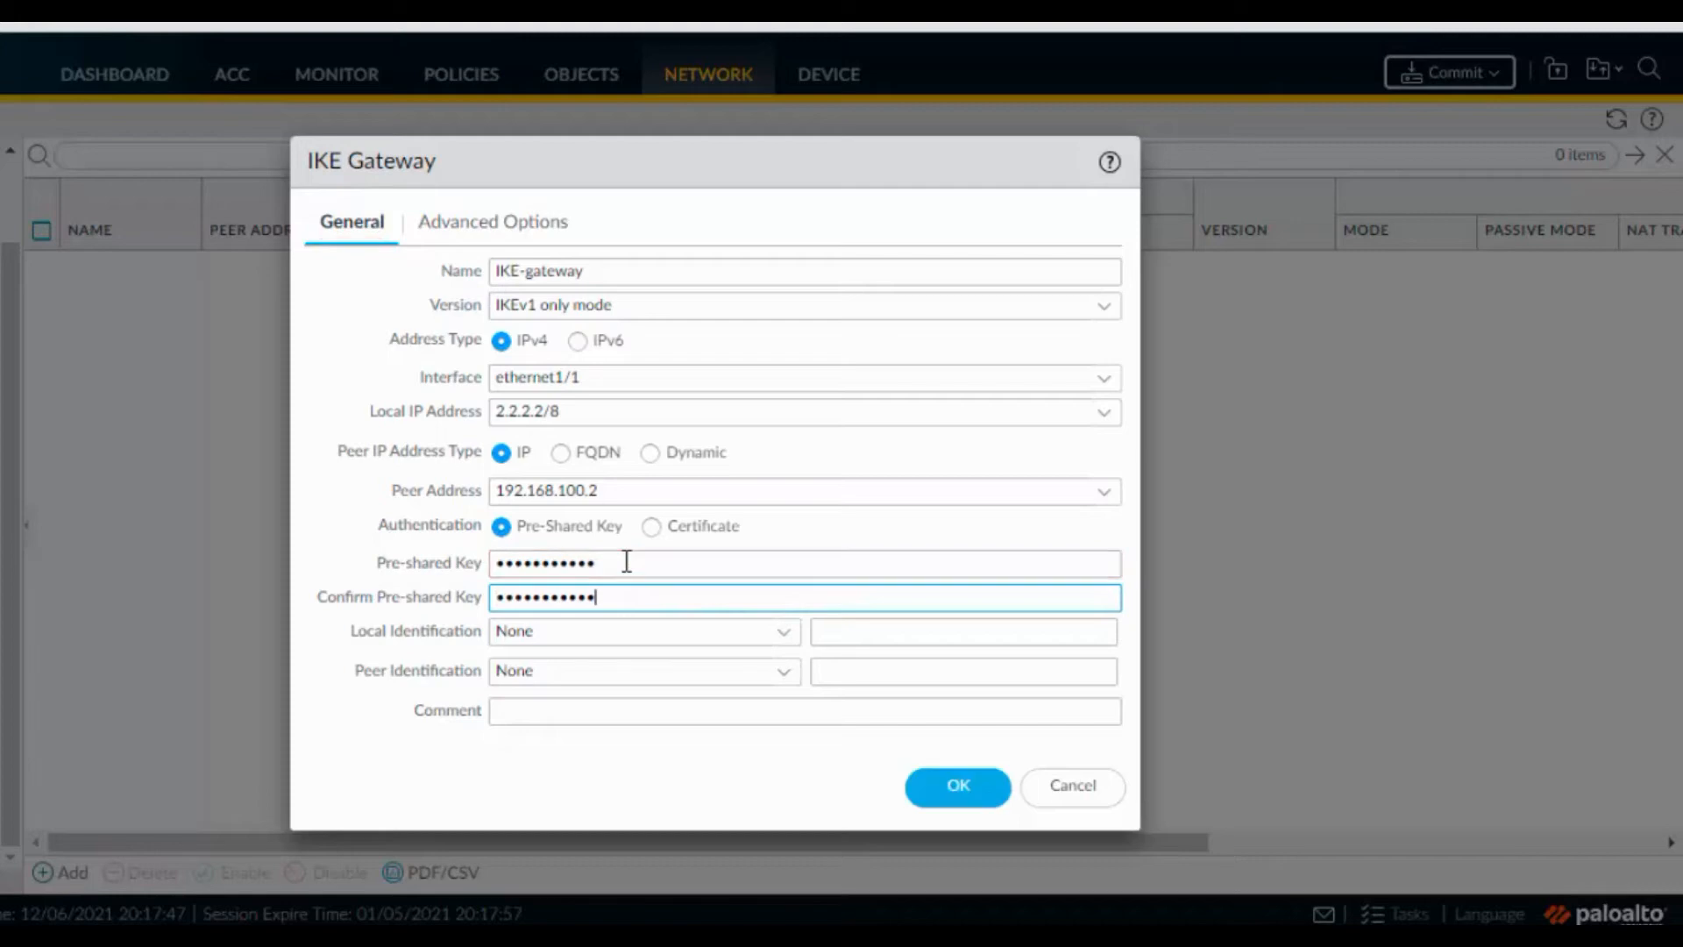
{"action": "left_click", "coordinate": [867, 631]}
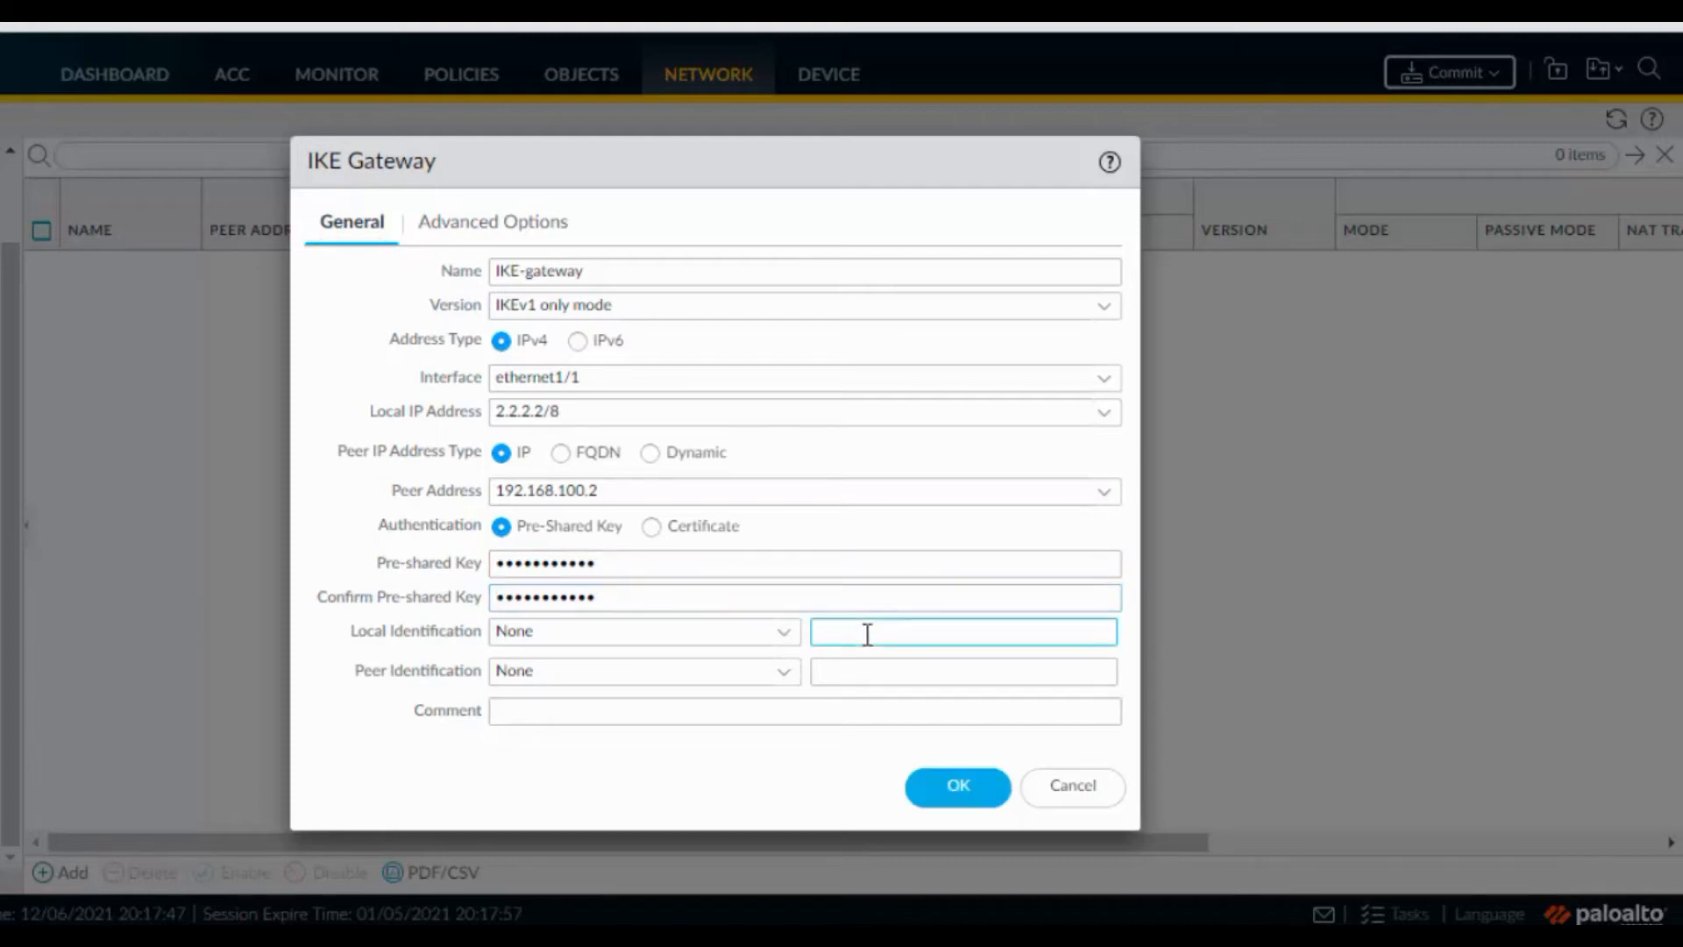
{"action": "left_click", "coordinate": [774, 632]}
{"action": "left_click", "coordinate": [780, 632]}
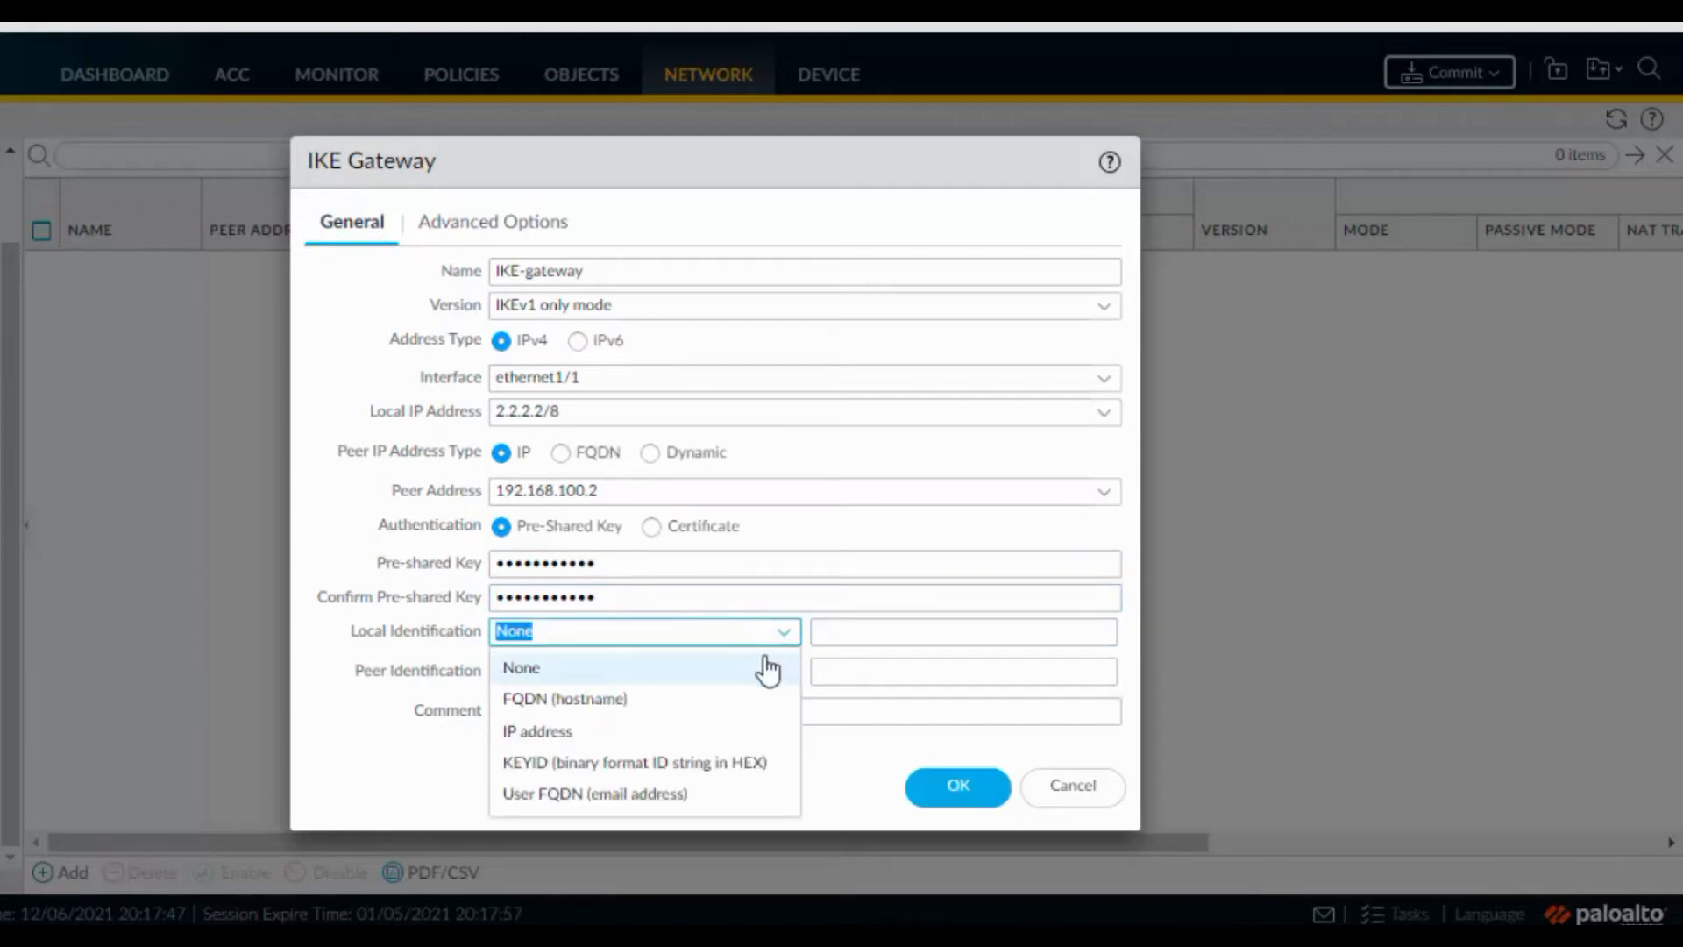
{"action": "left_click", "coordinate": [649, 741]}
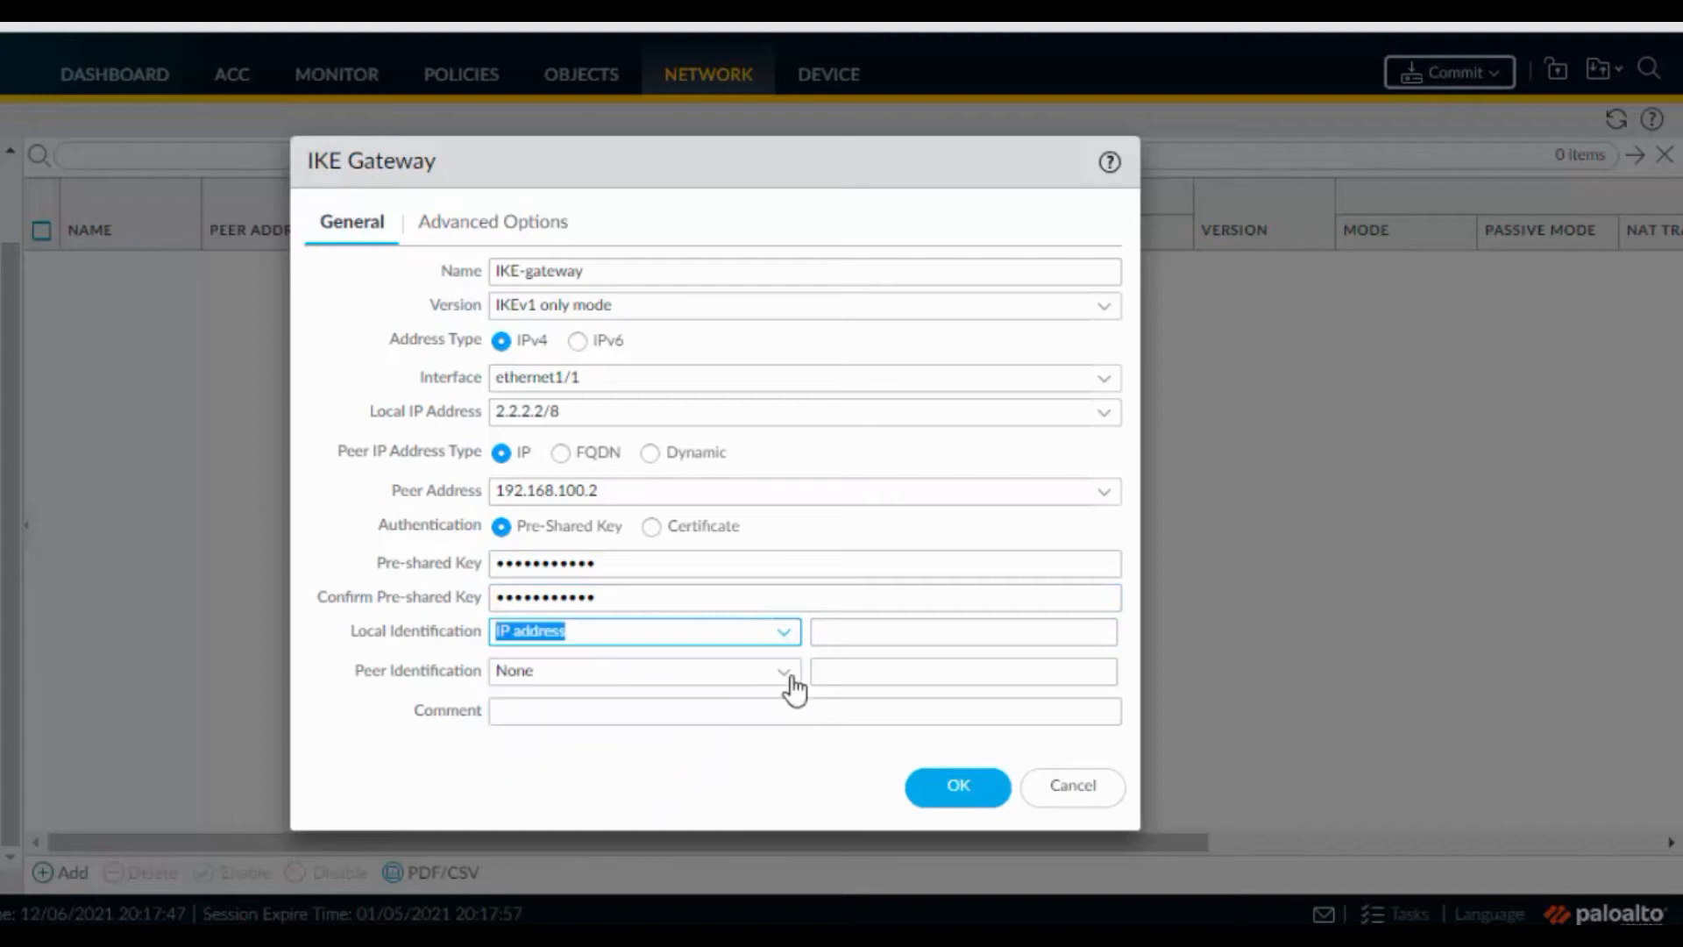
{"action": "left_click", "coordinate": [900, 631]}
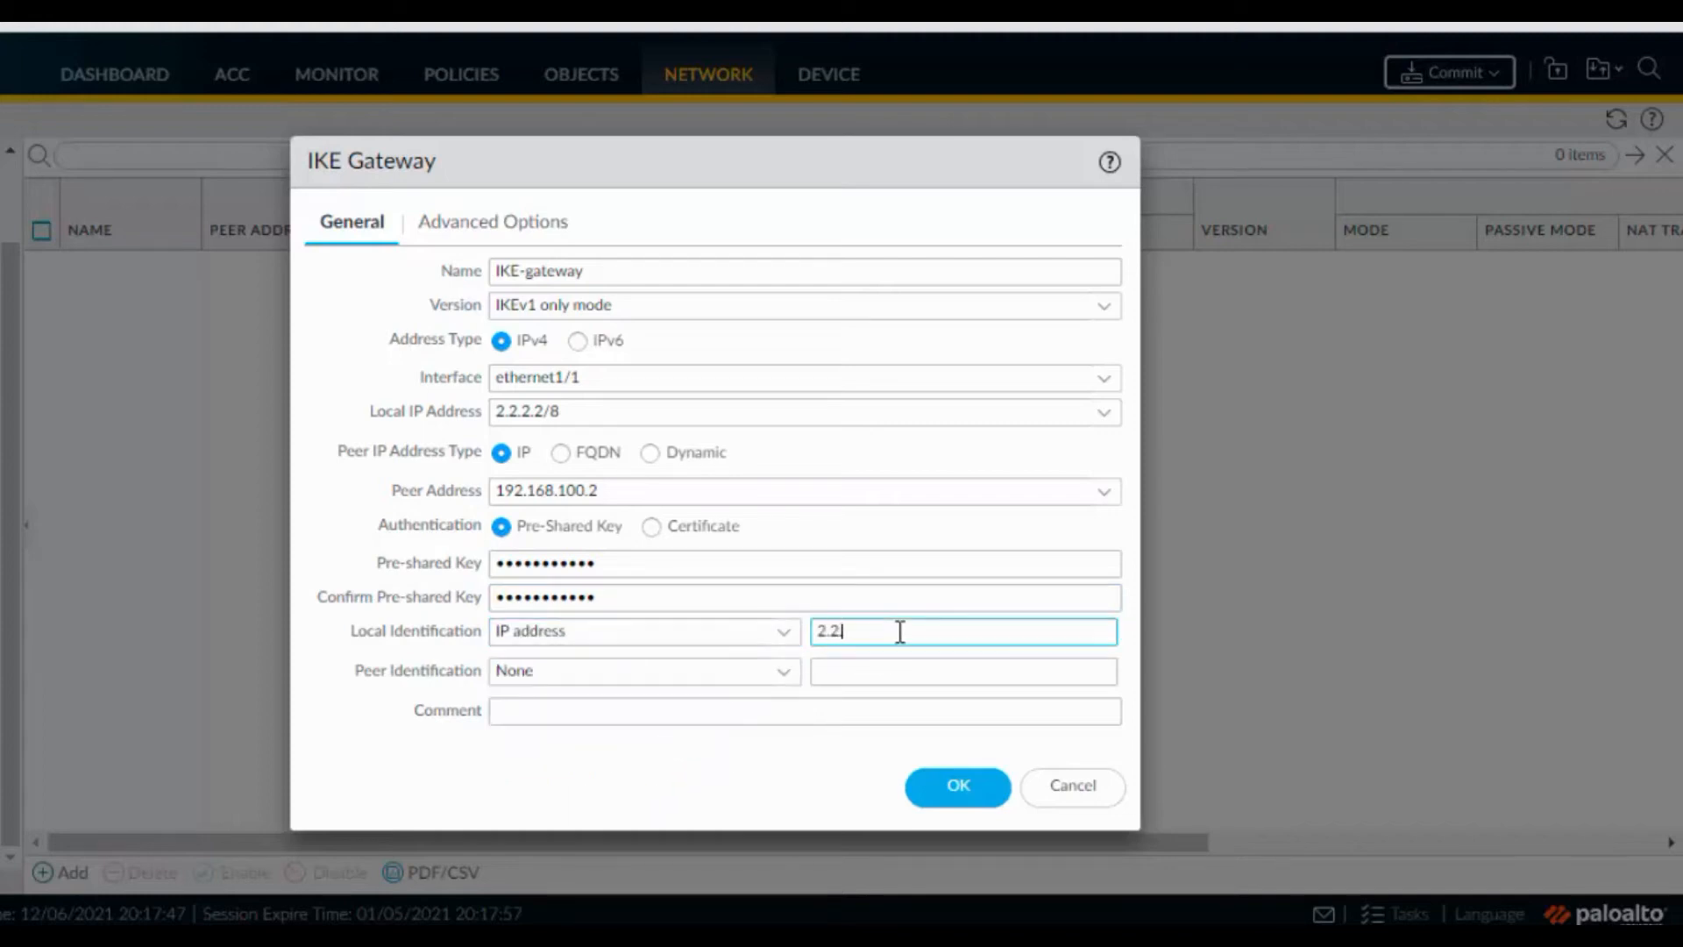
{"action": "key", "text": "Tab"}
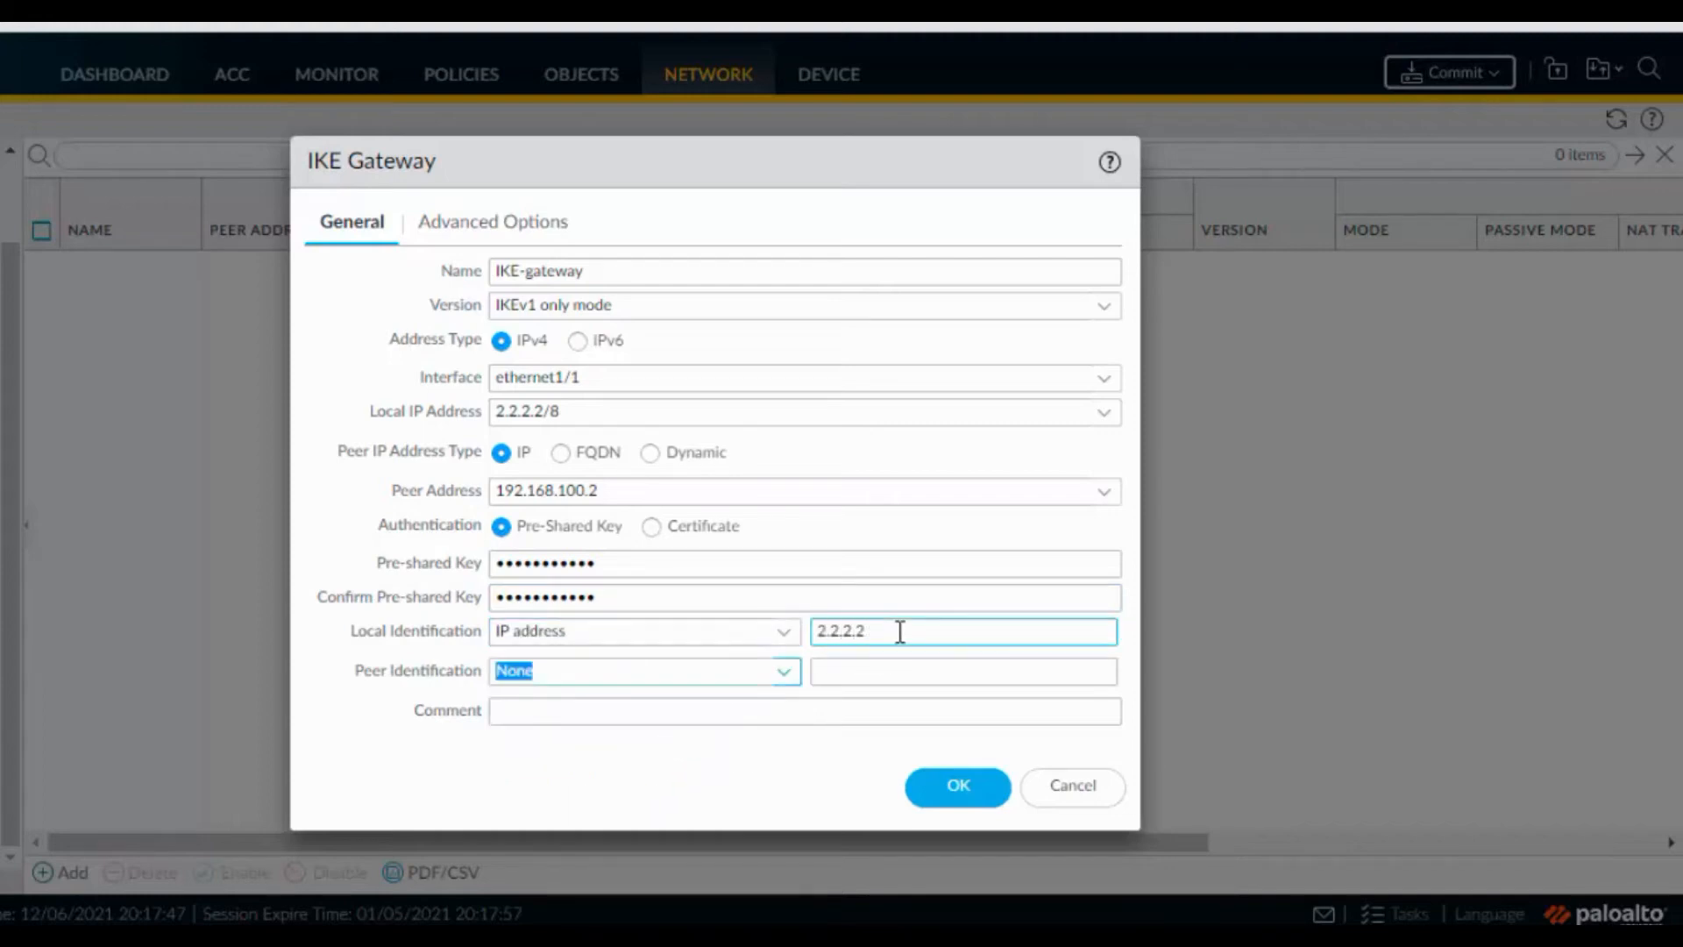
{"action": "left_click", "coordinate": [782, 673]}
{"action": "left_click", "coordinate": [659, 771]}
{"action": "left_click", "coordinate": [846, 676]}
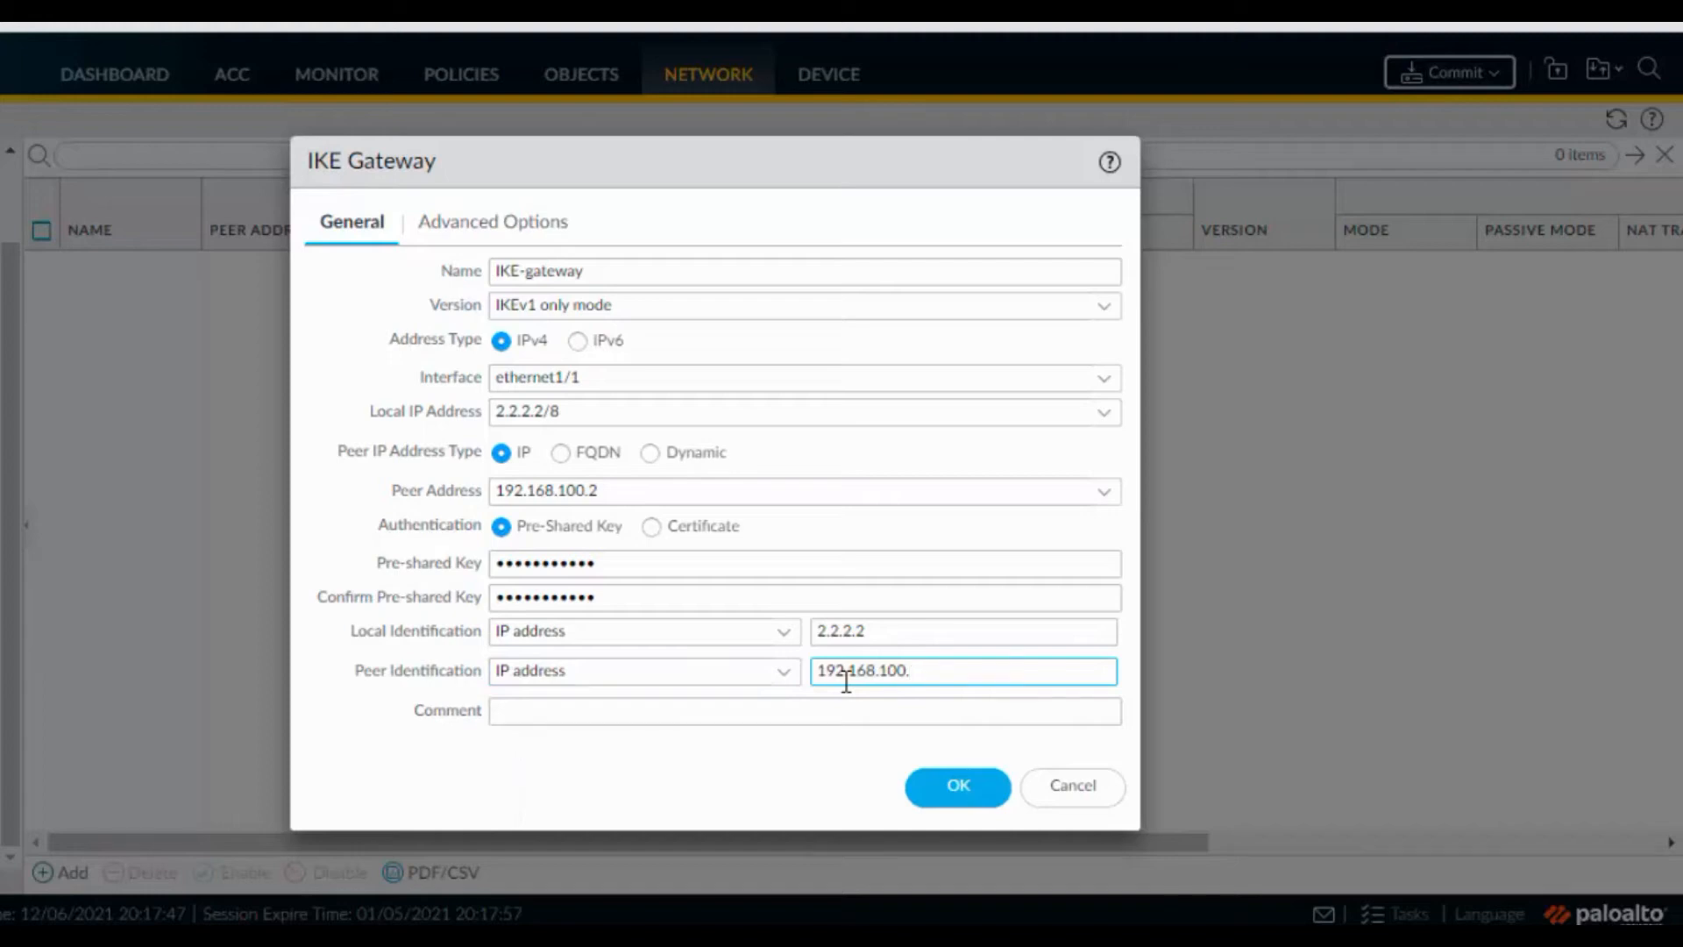
{"action": "left_click", "coordinate": [513, 230]}
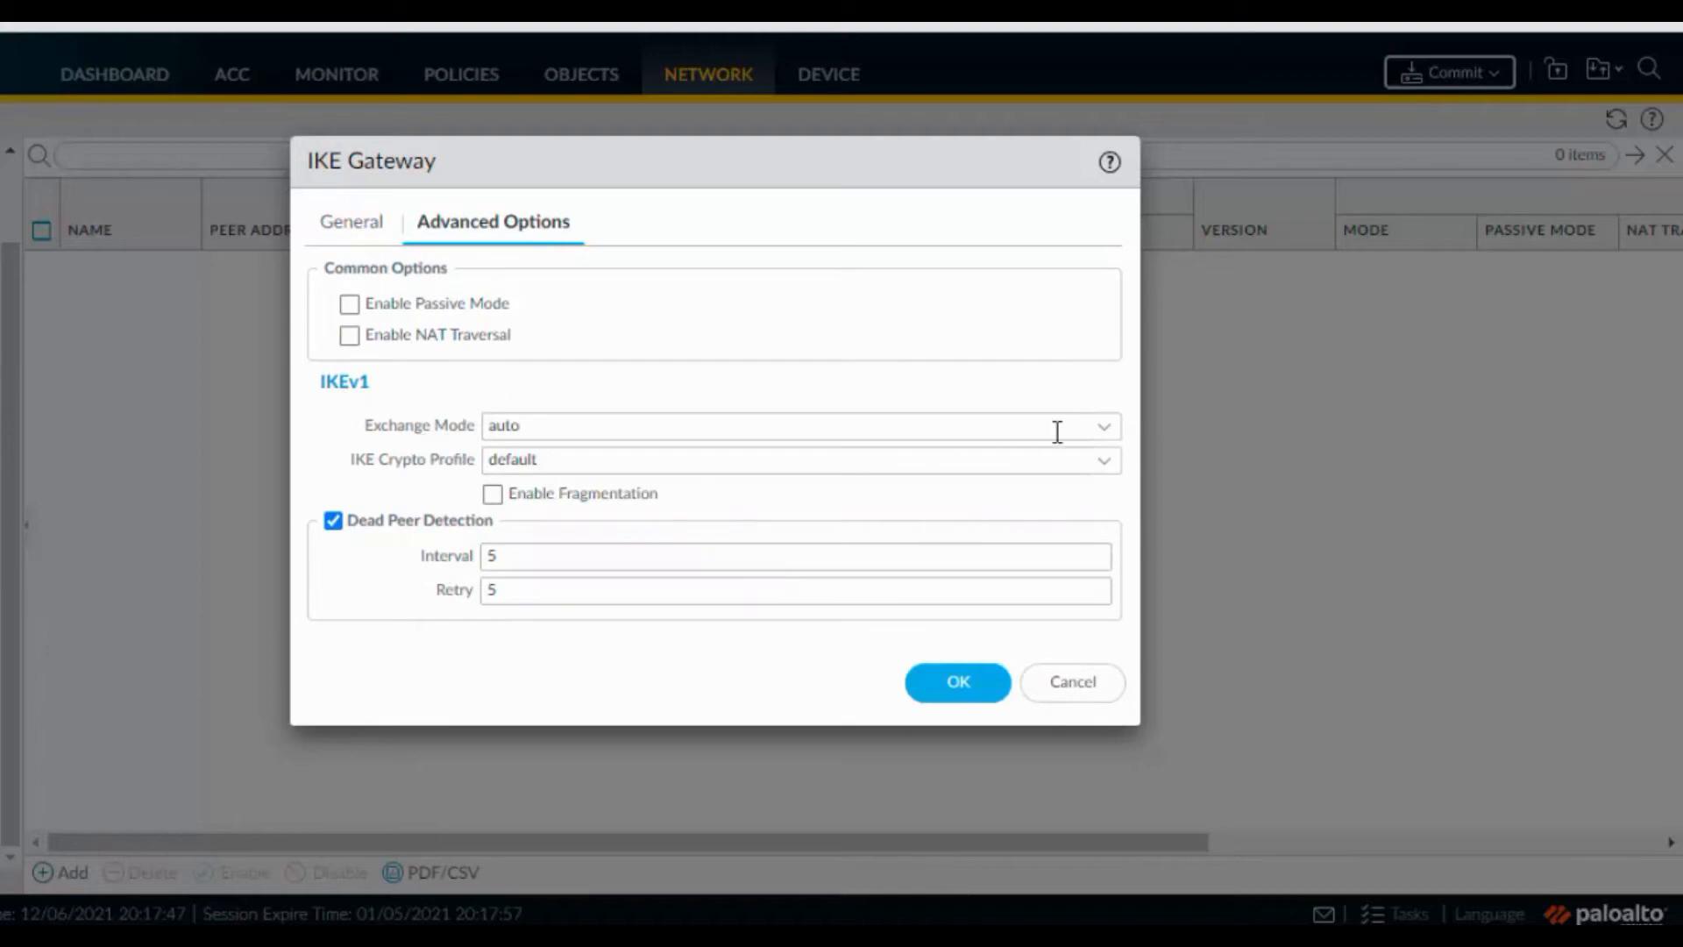
Save IKE-gateway with main exchange mode and IKE-Profile, then go to IPSec Tunnels
{"action": "left_click", "coordinate": [1104, 427]}
{"action": "left_click", "coordinate": [724, 493]}
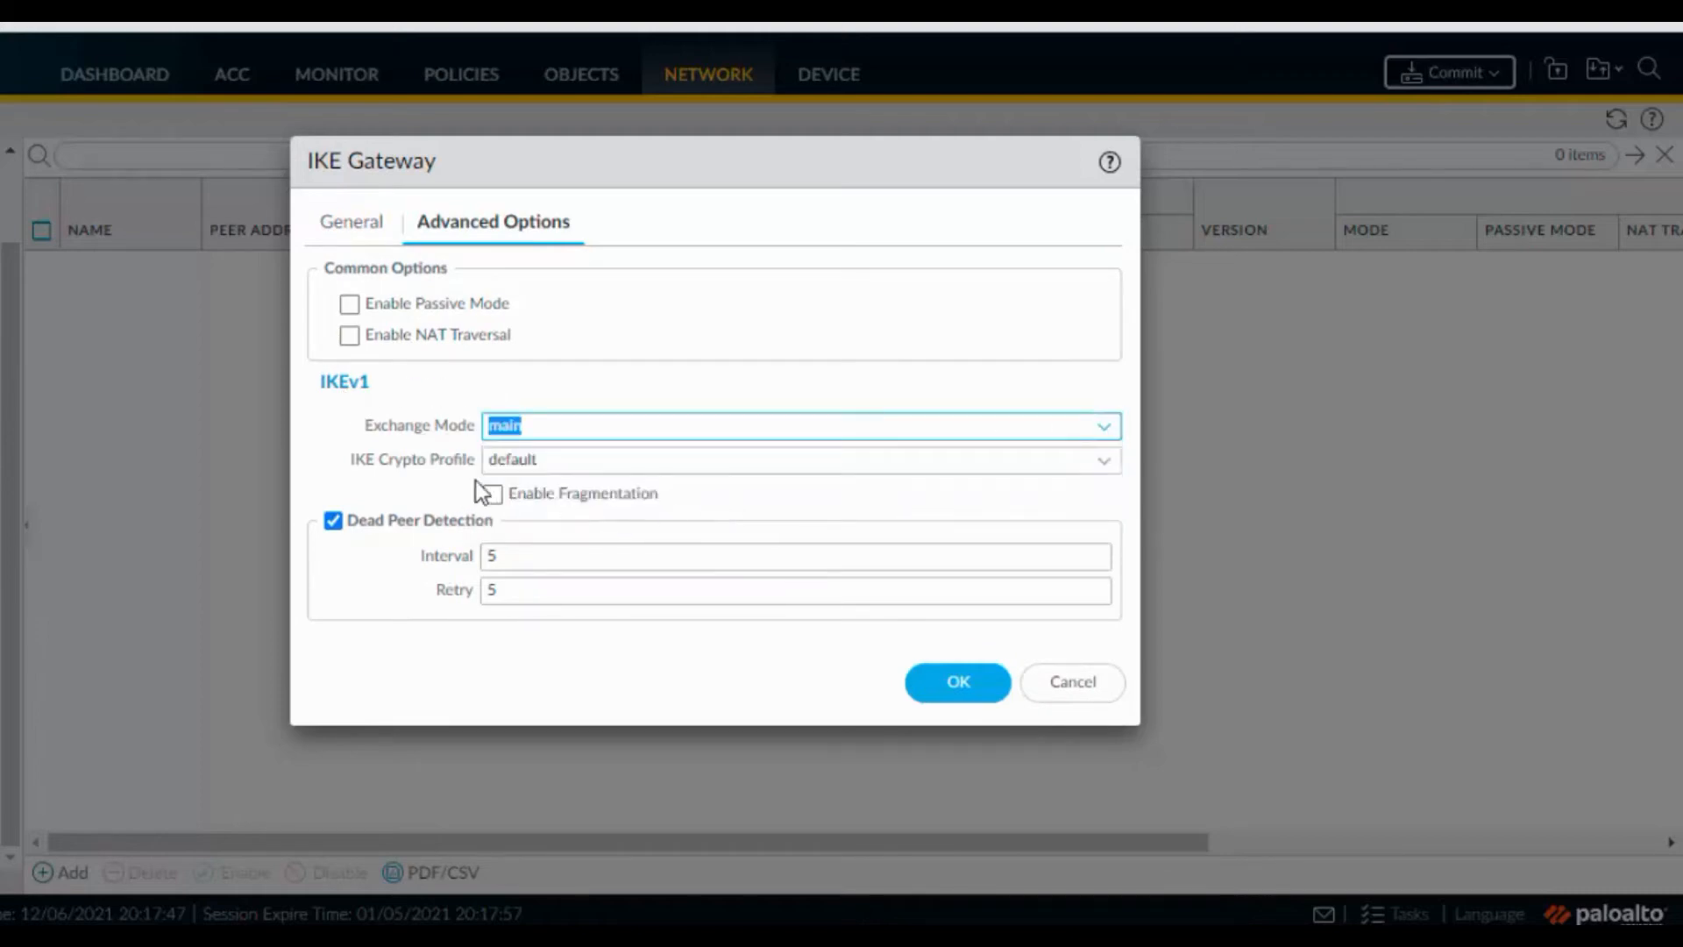
{"action": "left_click", "coordinate": [1104, 461]}
{"action": "left_click", "coordinate": [696, 536]}
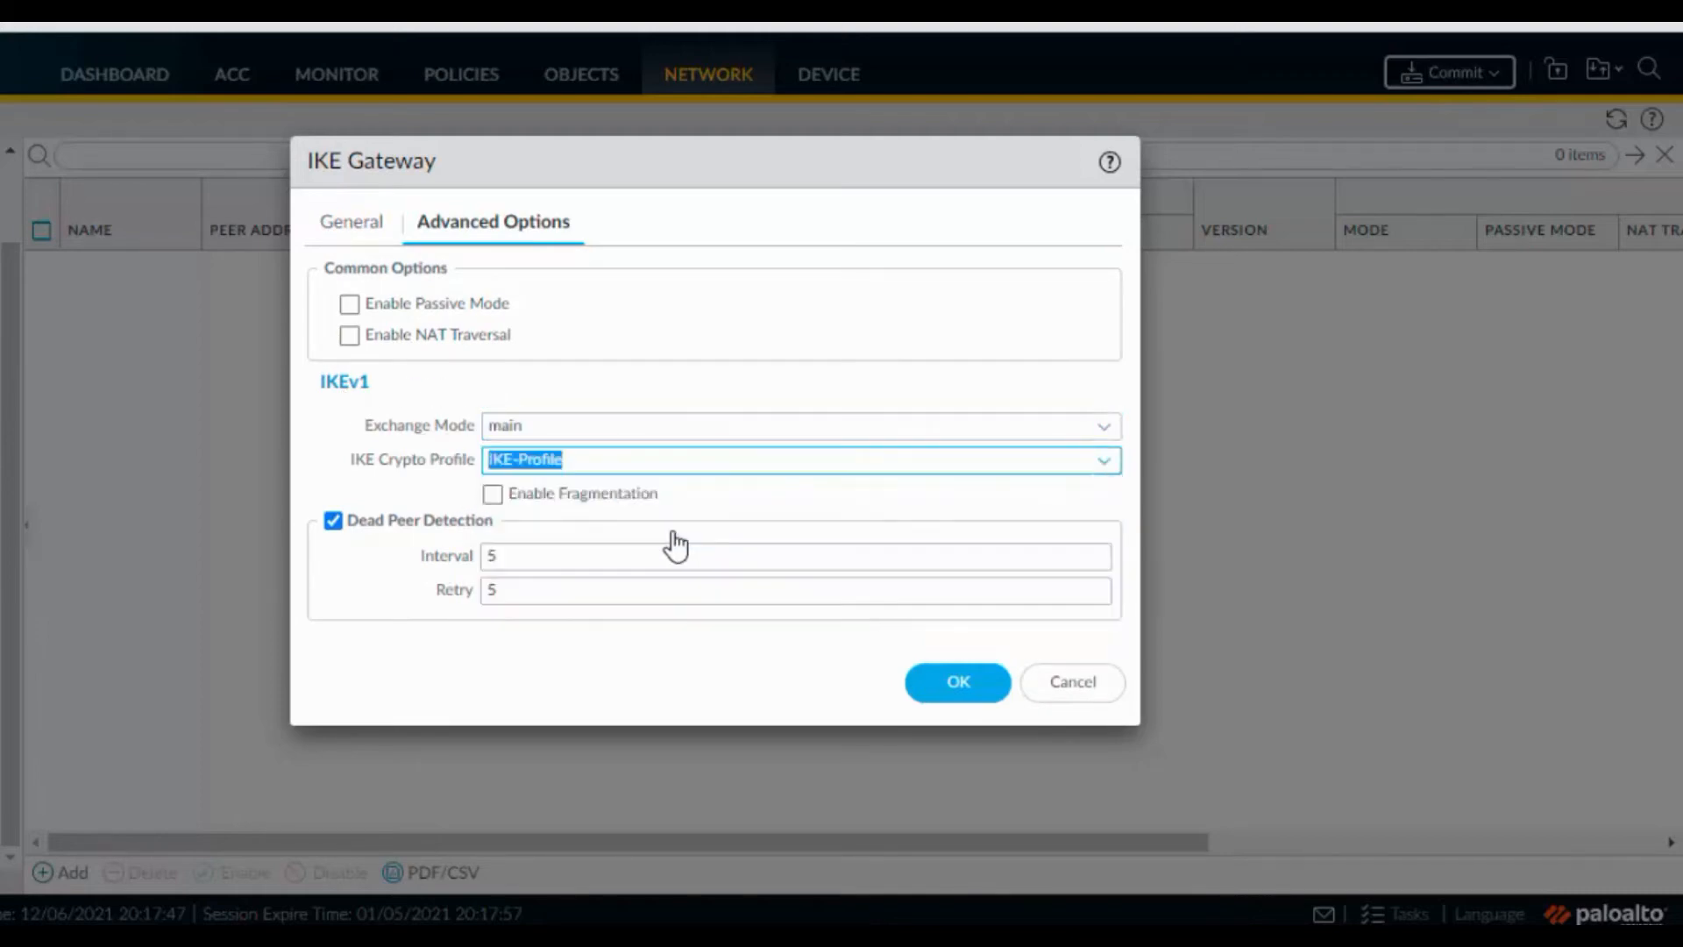
{"action": "left_click", "coordinate": [964, 693]}
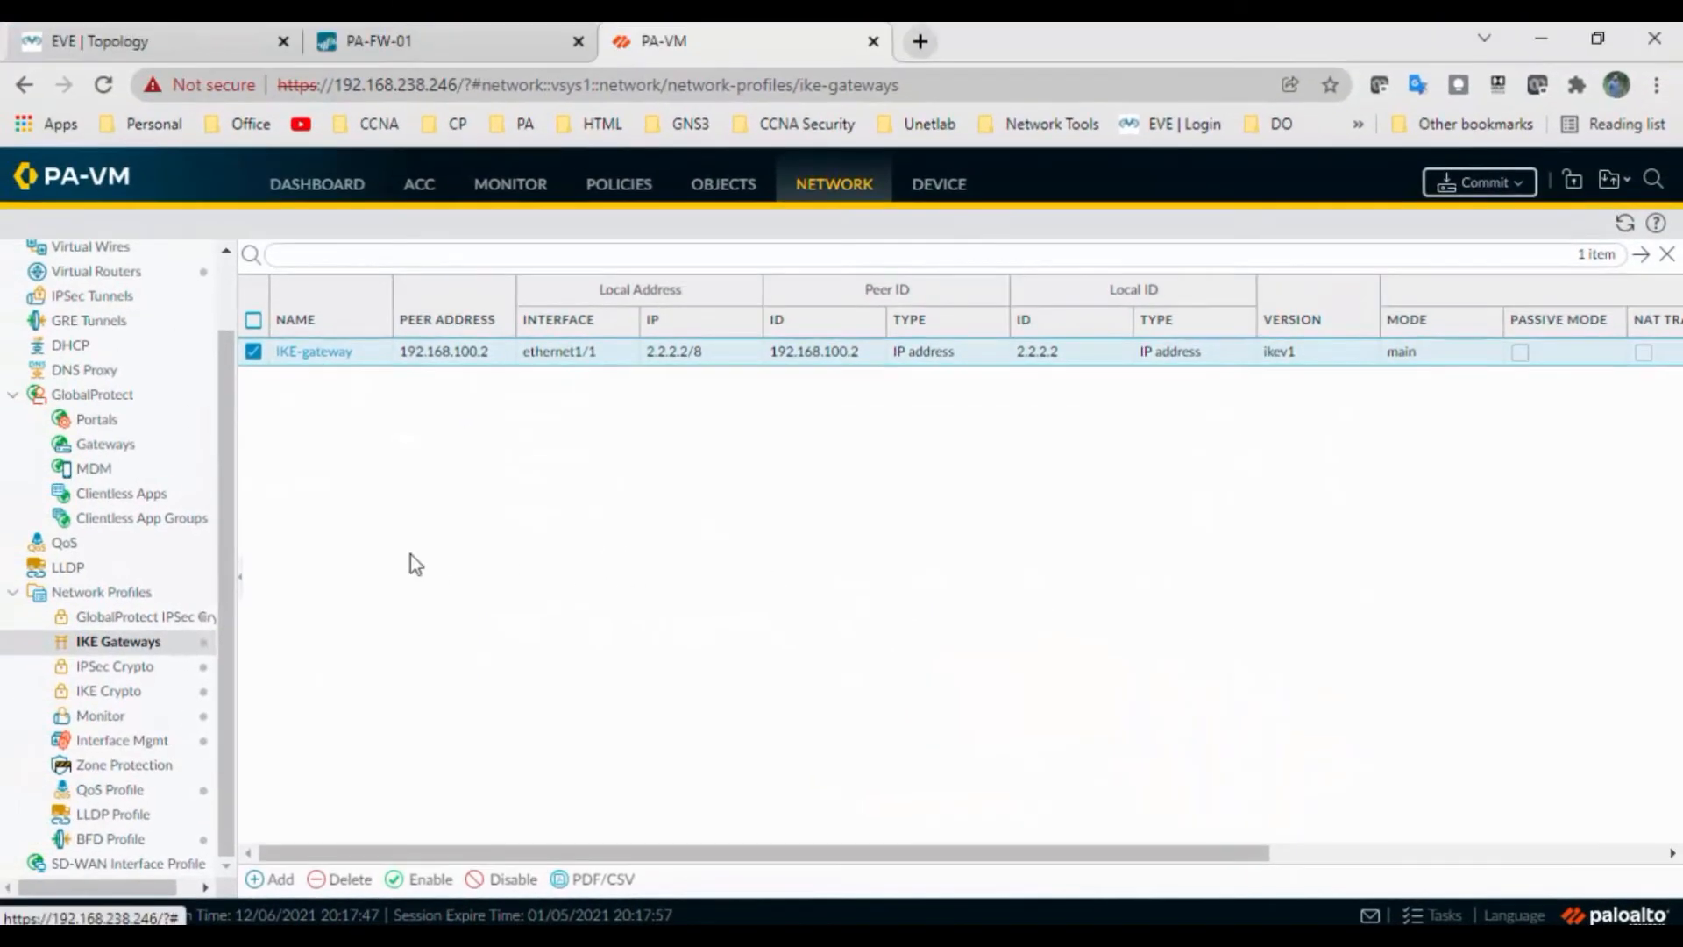
{"action": "scroll", "coordinate": [224, 560], "scroll_direction": "up", "scroll_amount": 1}
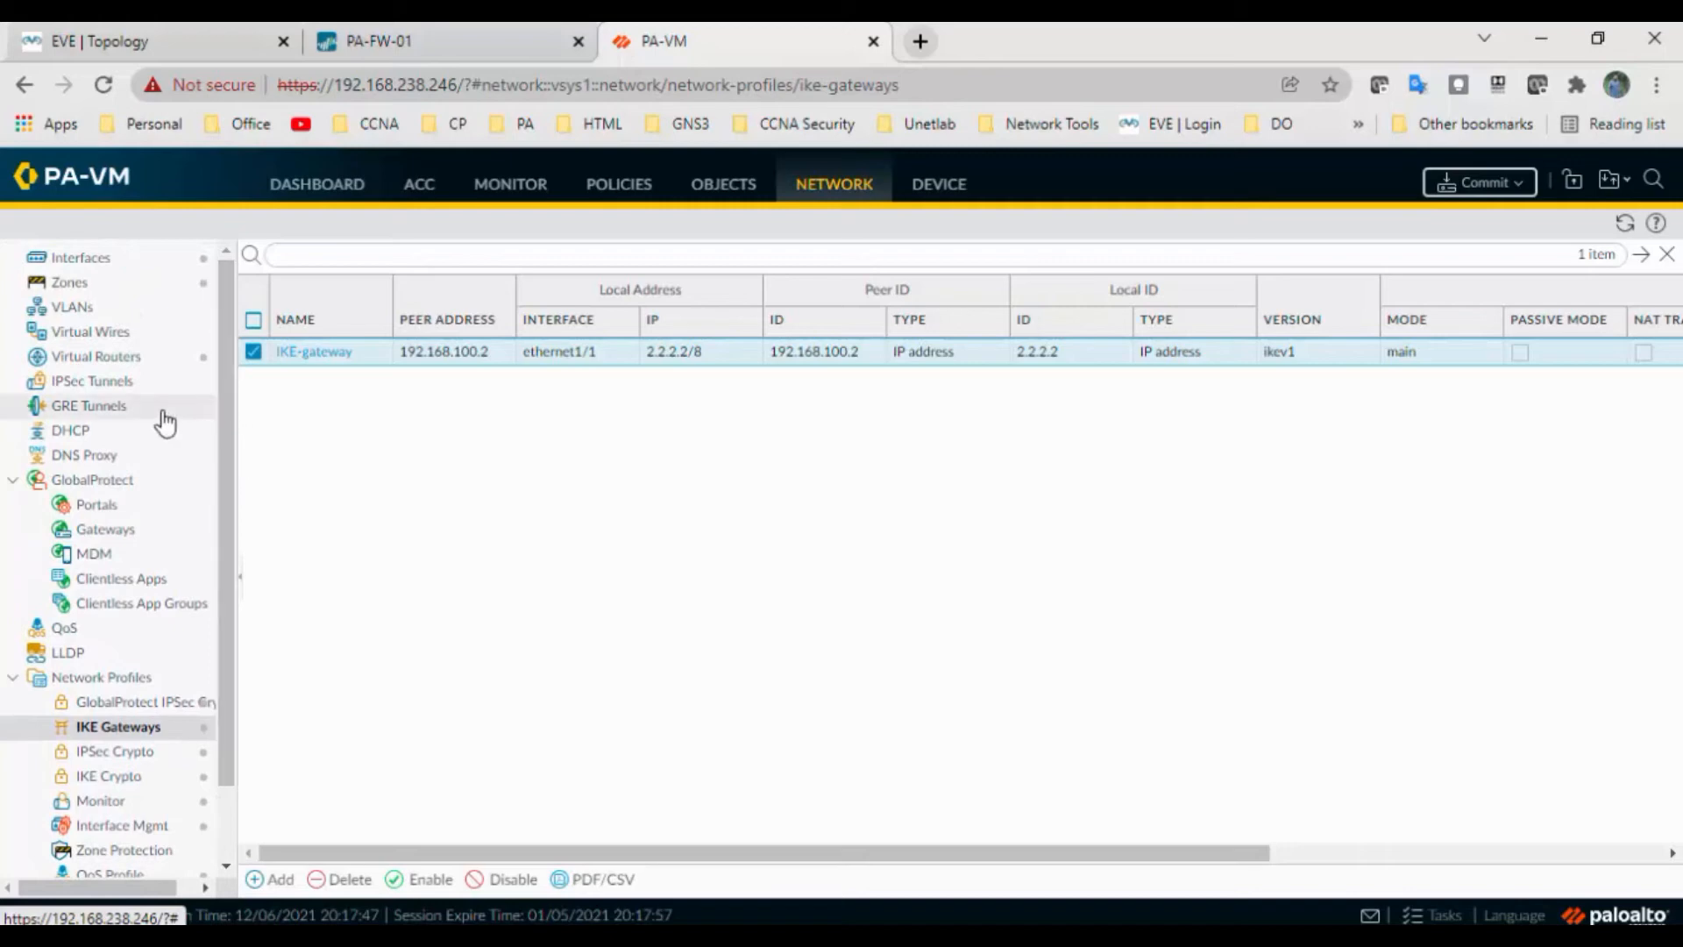
{"action": "left_click", "coordinate": [116, 386]}
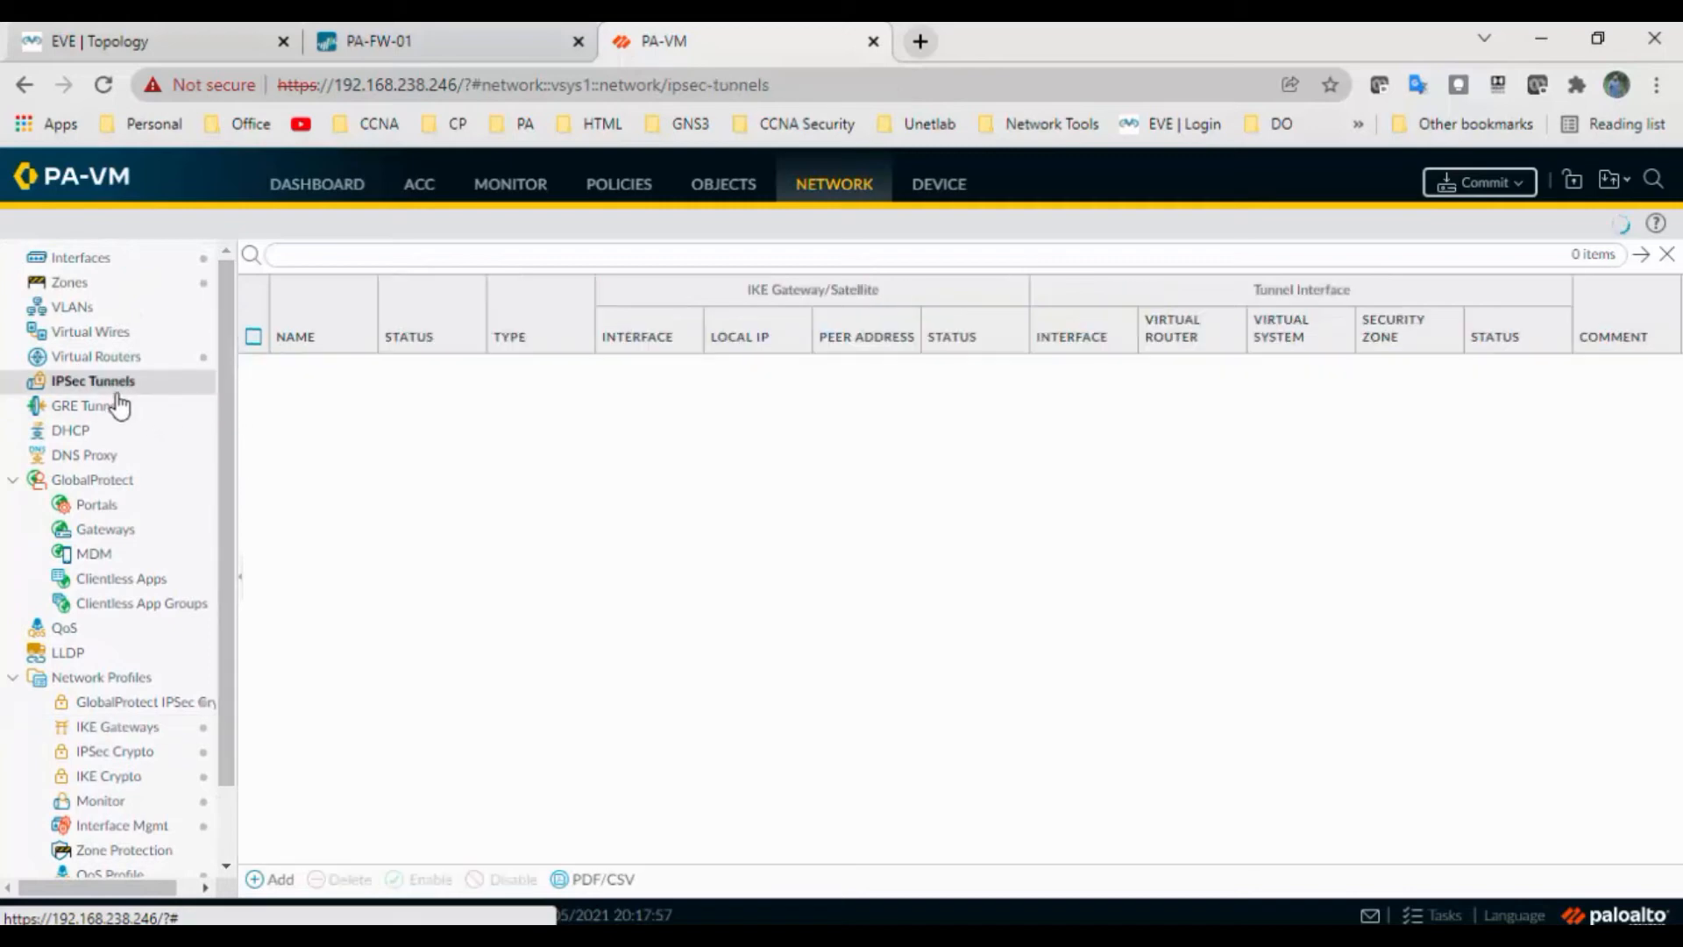
Add an IPSec tunnel 'IPSec Tunnel' using tunnel.1, IKE-gateway and IPSec-Profile
{"action": "left_click", "coordinate": [279, 881]}
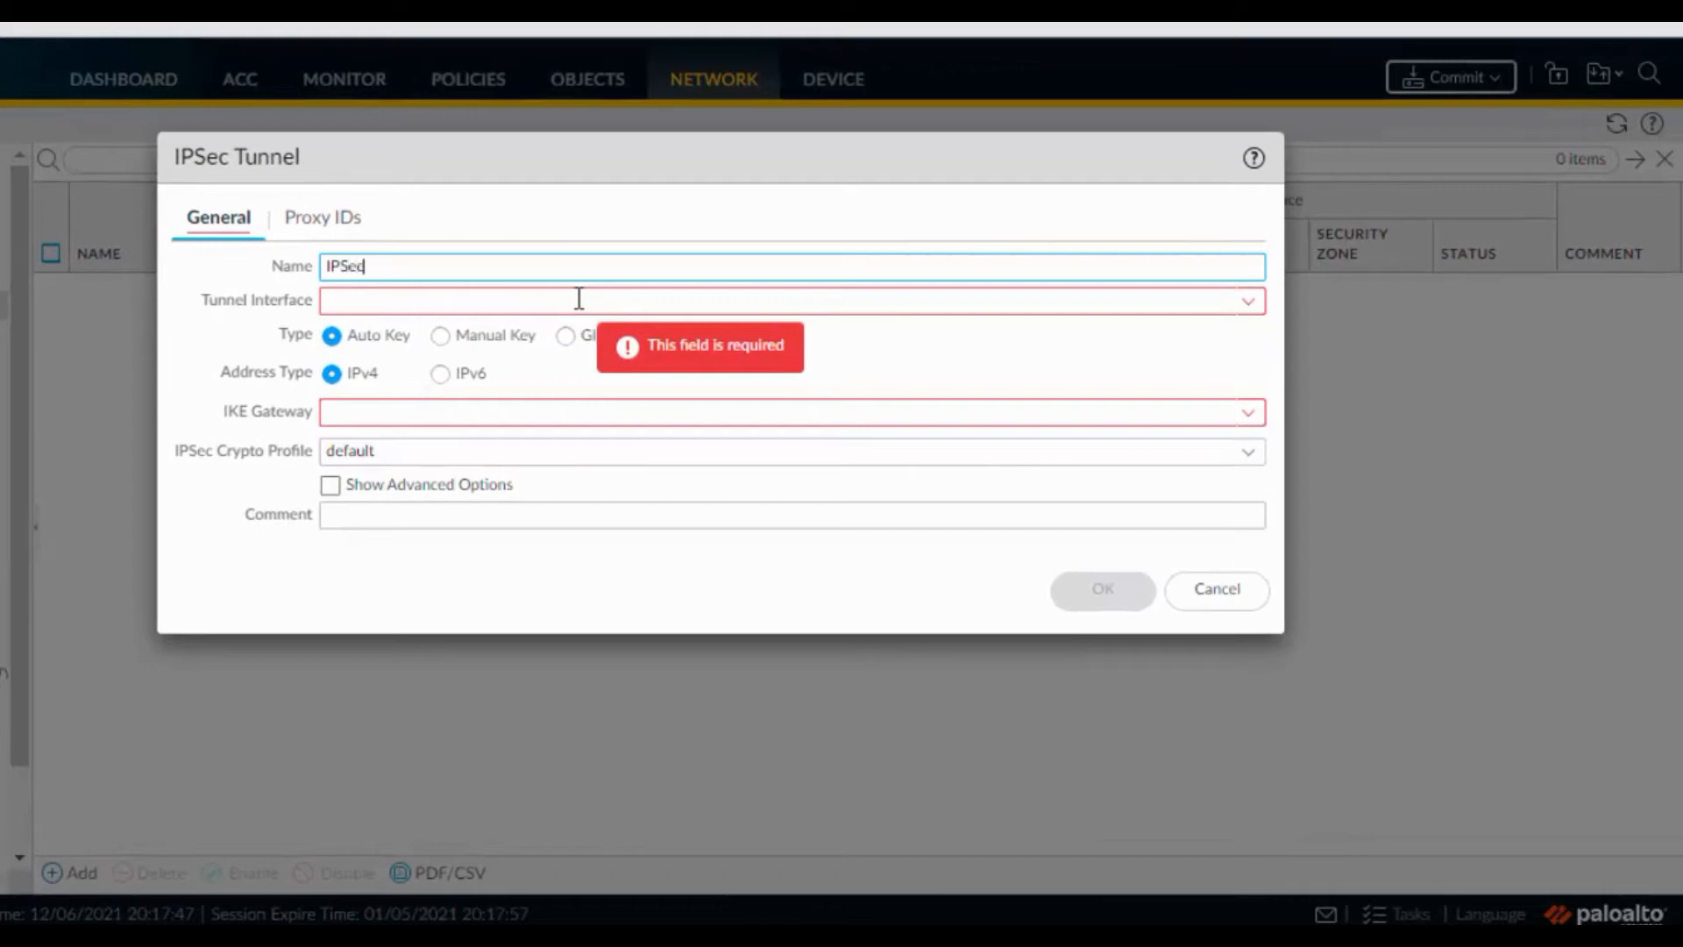
{"action": "type", "text": "IPSec T"}
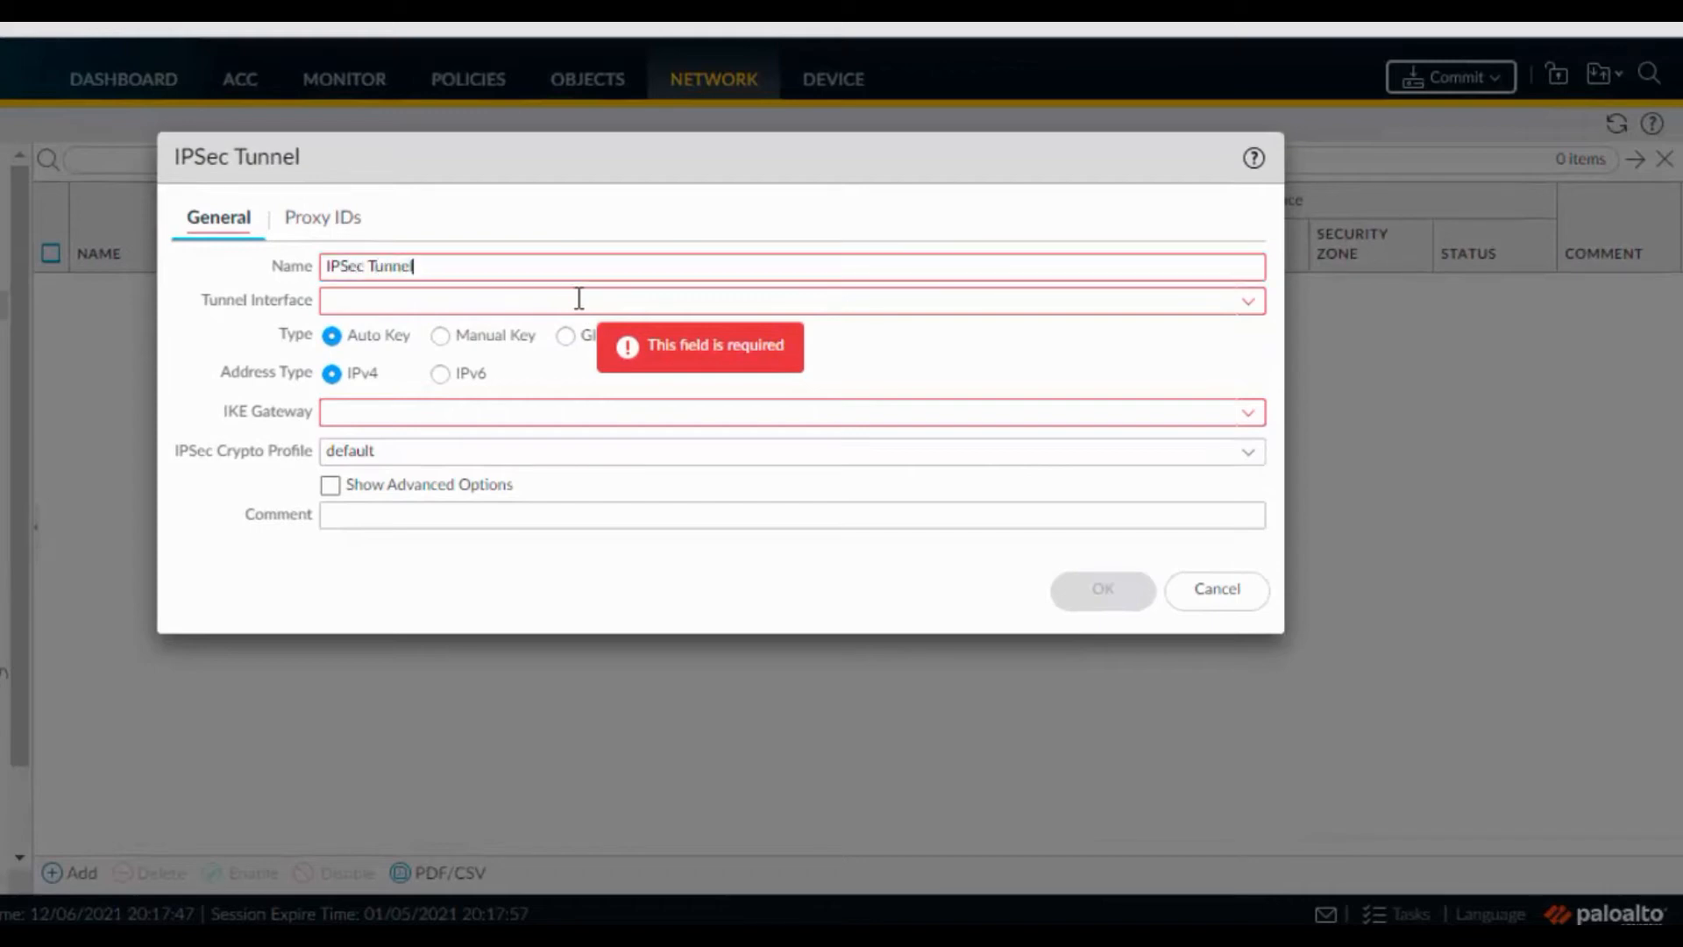
{"action": "type", "text": "unnel"}
{"action": "left_click", "coordinate": [579, 299]}
{"action": "left_click", "coordinate": [1248, 307]}
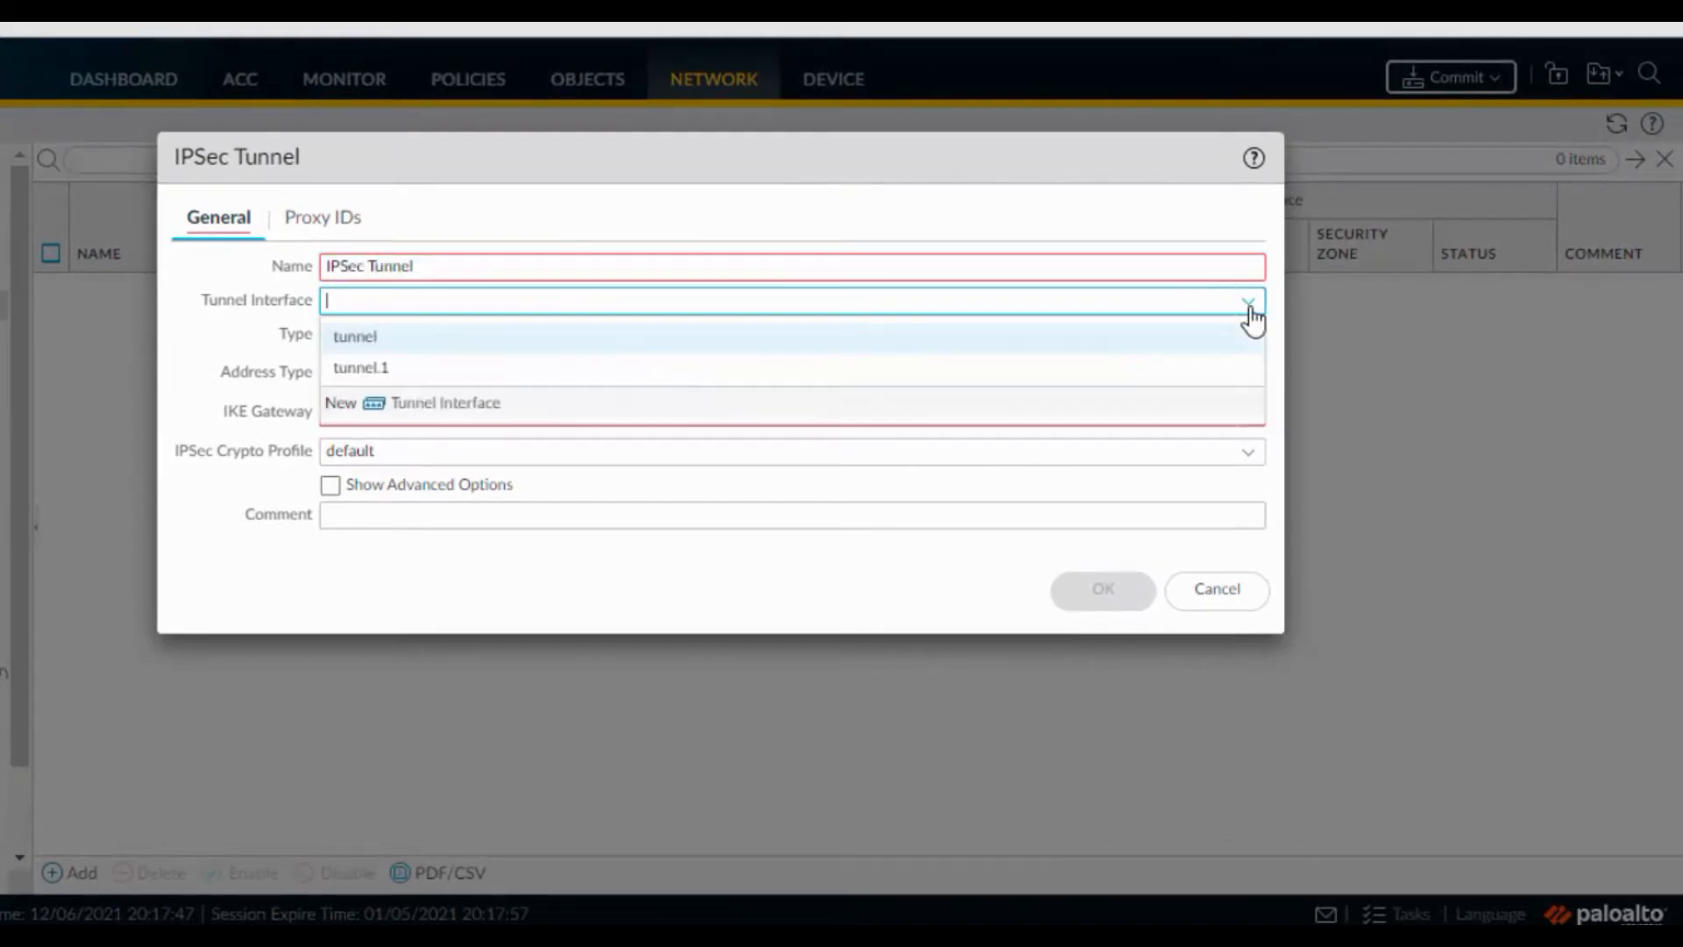
{"action": "left_click", "coordinate": [608, 370]}
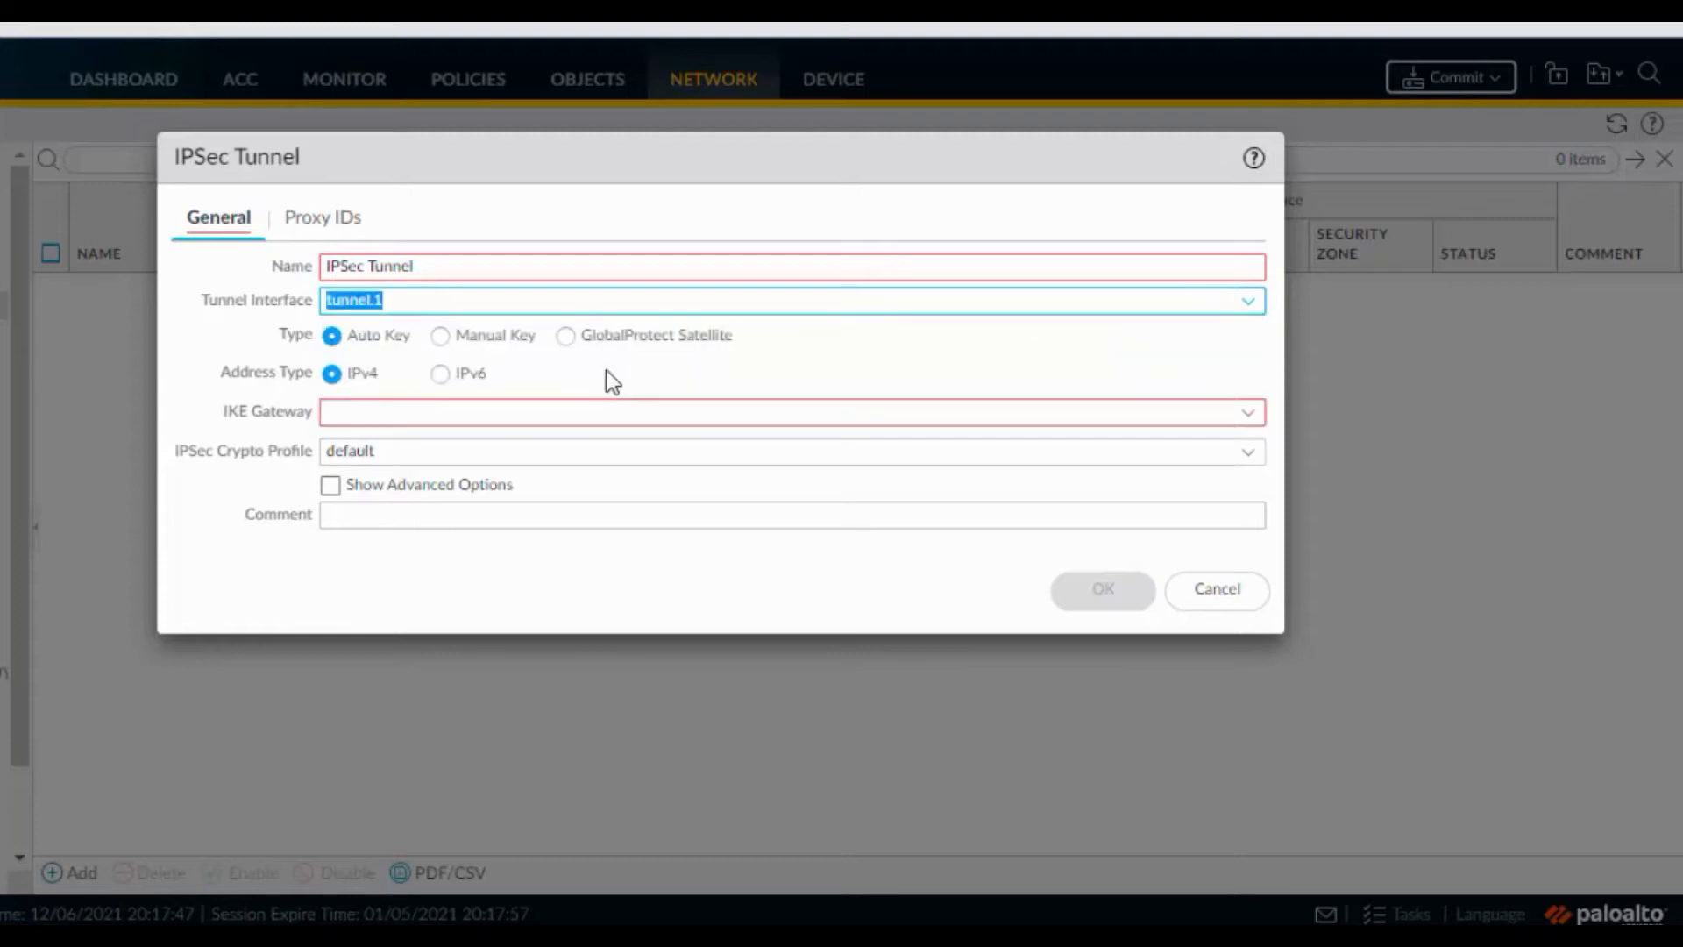
{"action": "left_click", "coordinate": [445, 412]}
{"action": "left_click", "coordinate": [1237, 413]}
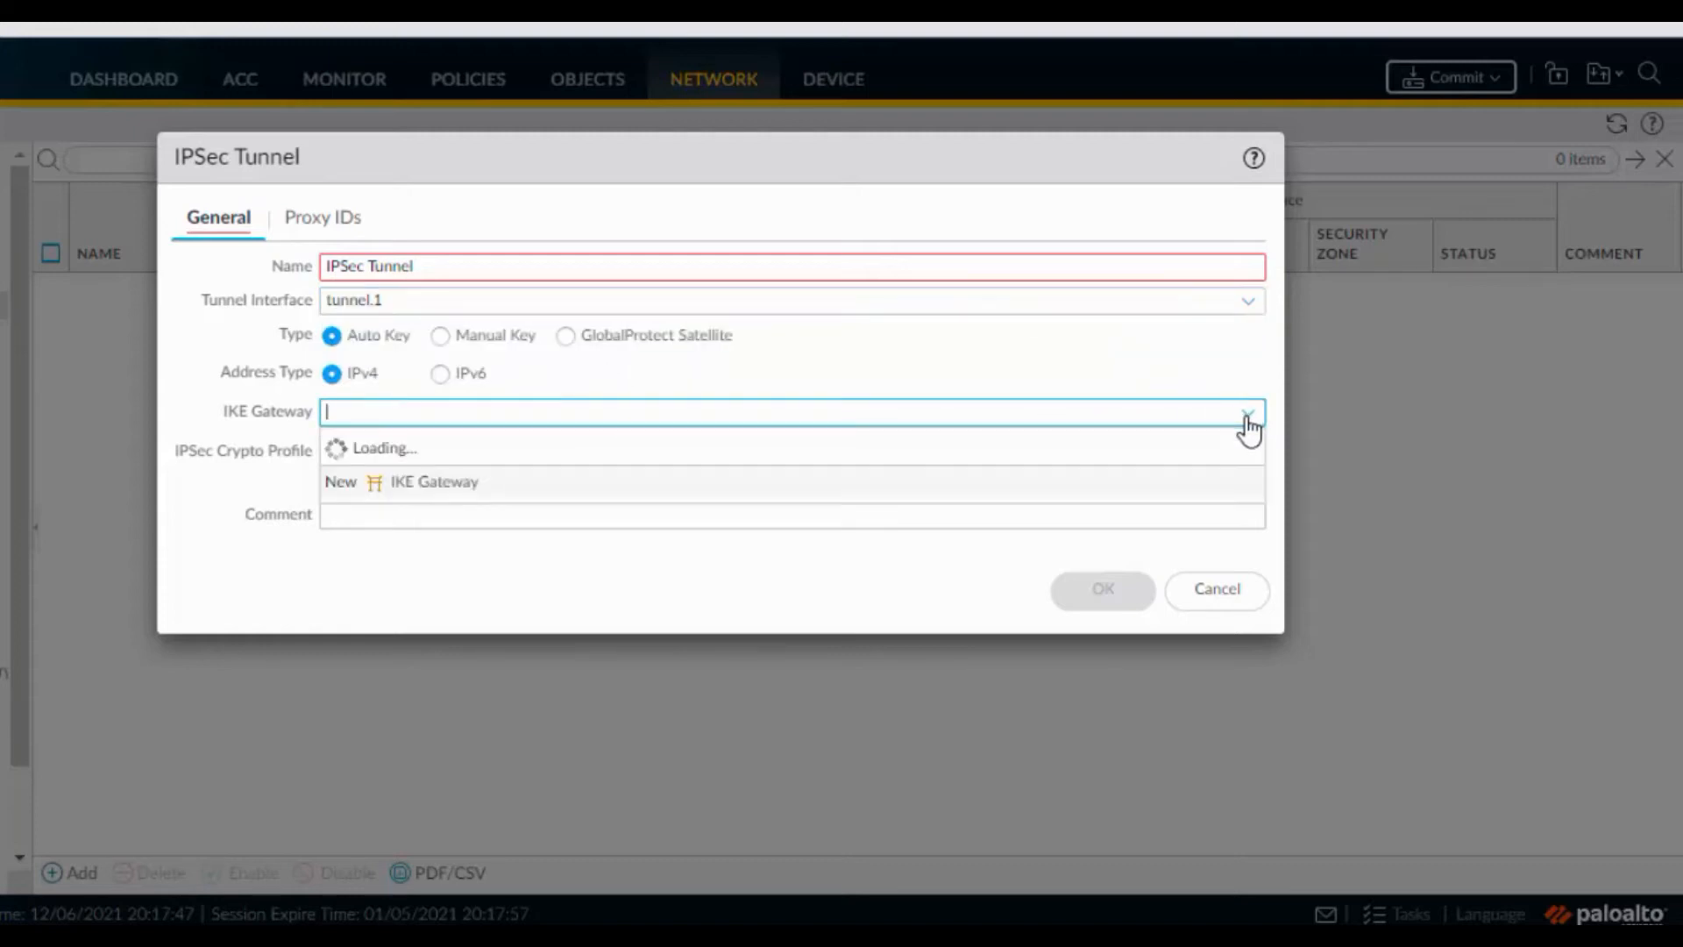
{"action": "left_click", "coordinate": [478, 449]}
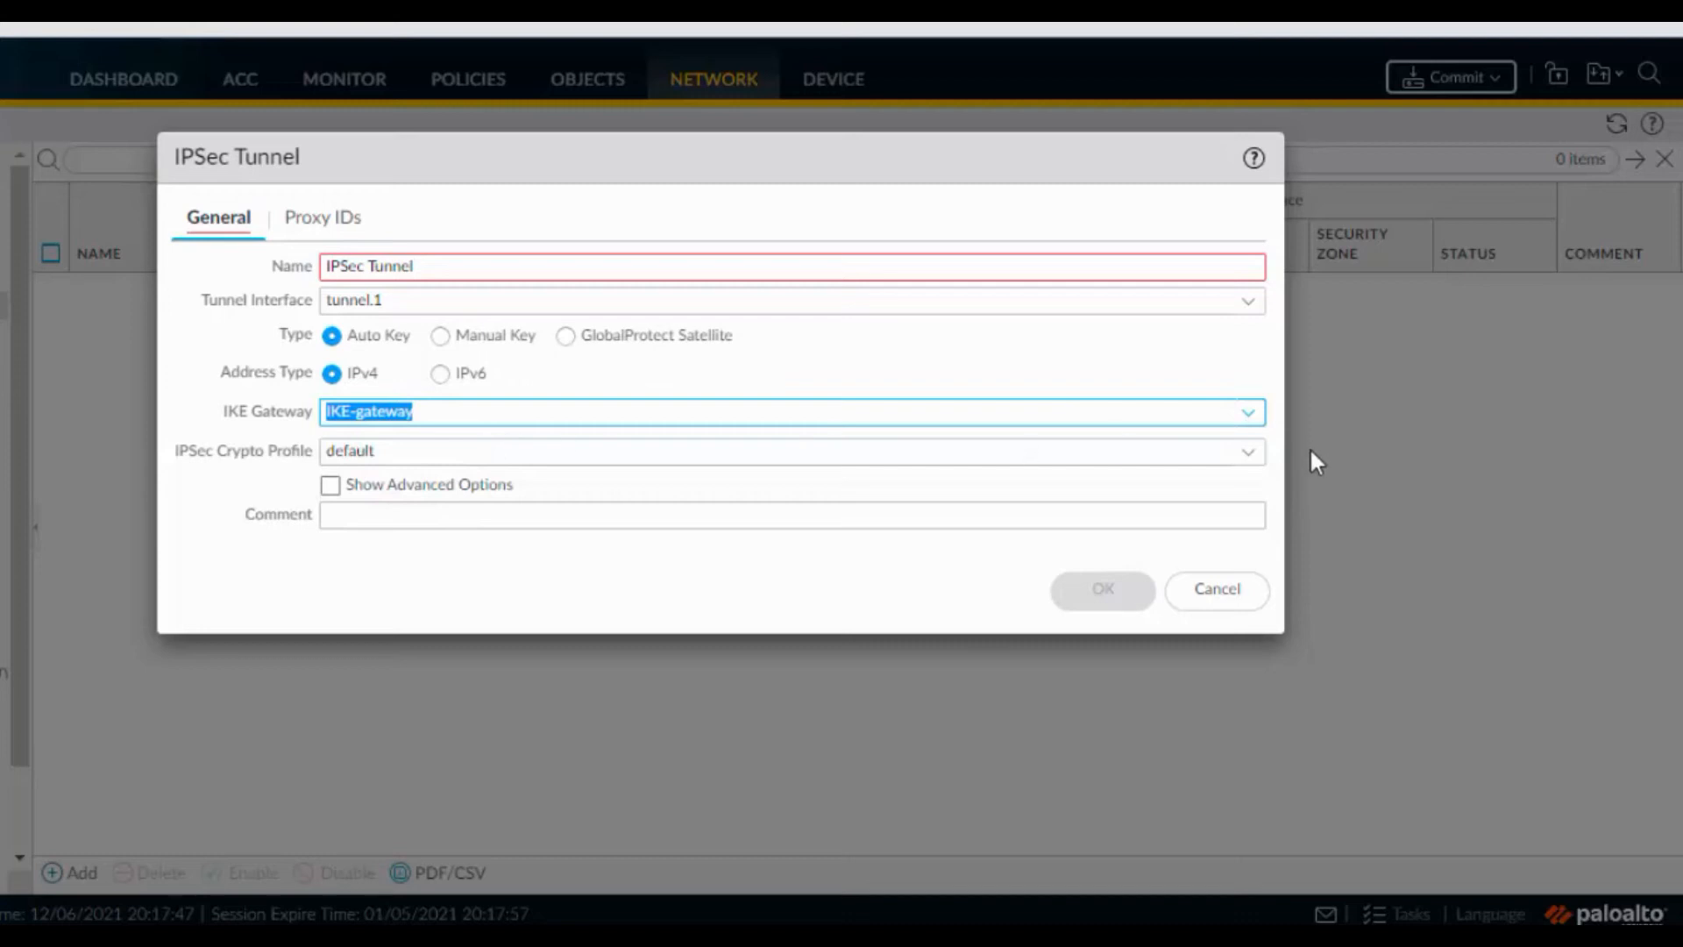
{"action": "left_click", "coordinate": [1253, 460]}
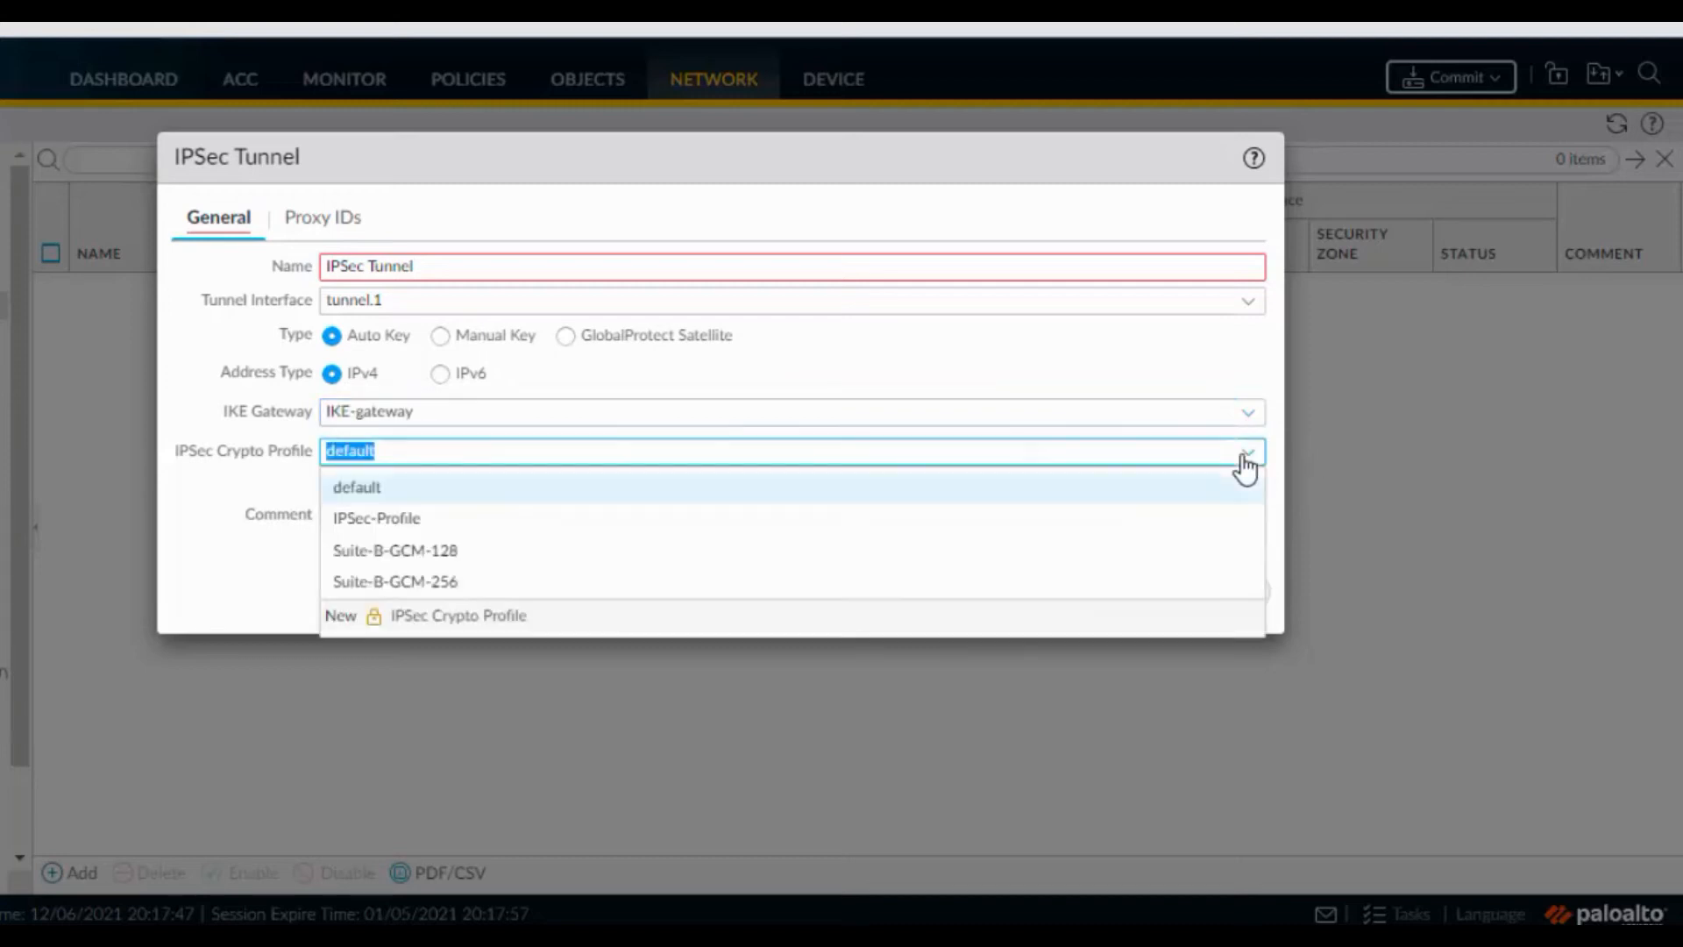
{"action": "left_click", "coordinate": [551, 523]}
Rename the tunnel to 'IPSecTunnel' and save it
{"action": "left_click", "coordinate": [298, 218]}
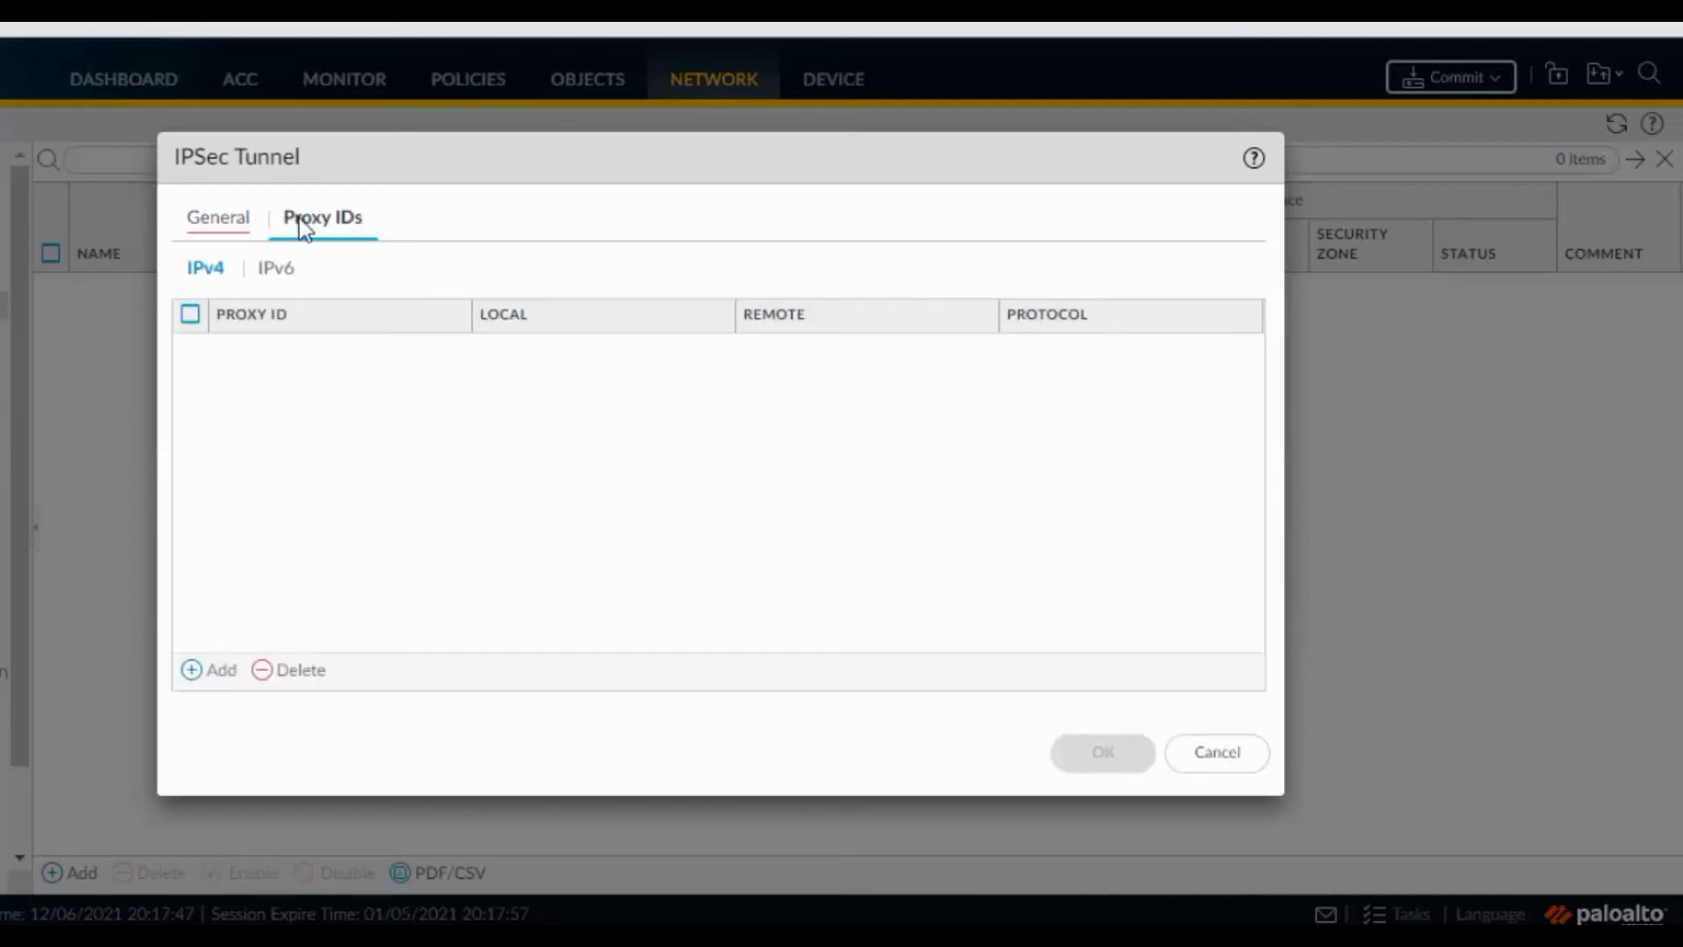
{"action": "left_click", "coordinate": [242, 231]}
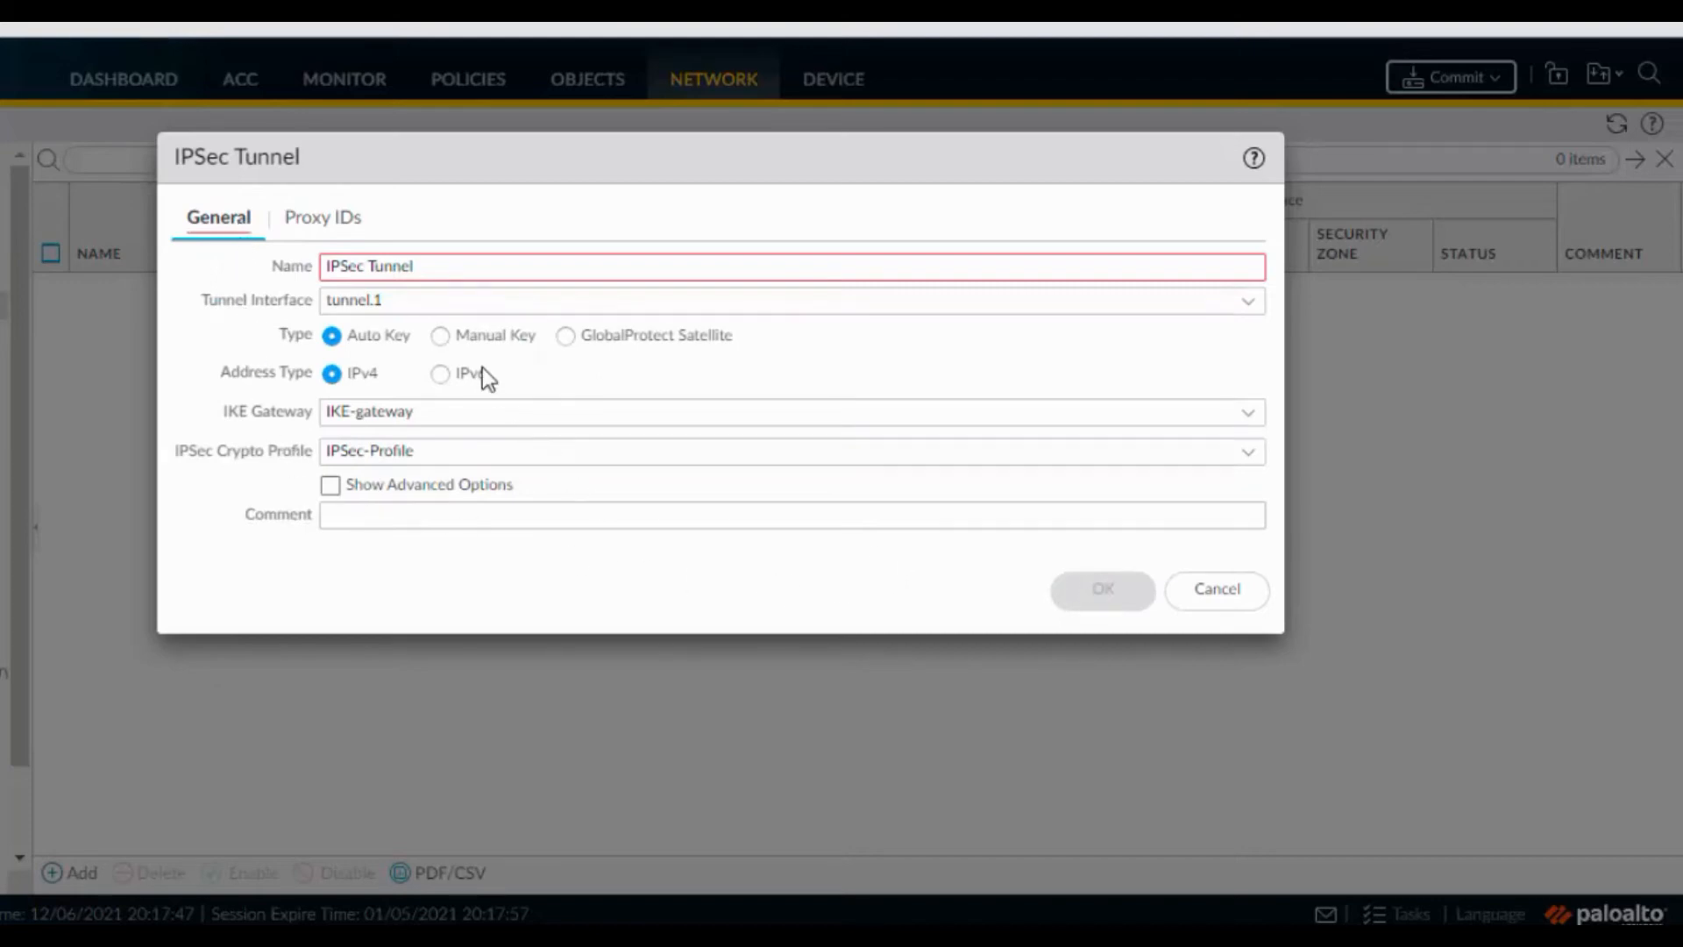
{"action": "left_click", "coordinate": [519, 267]}
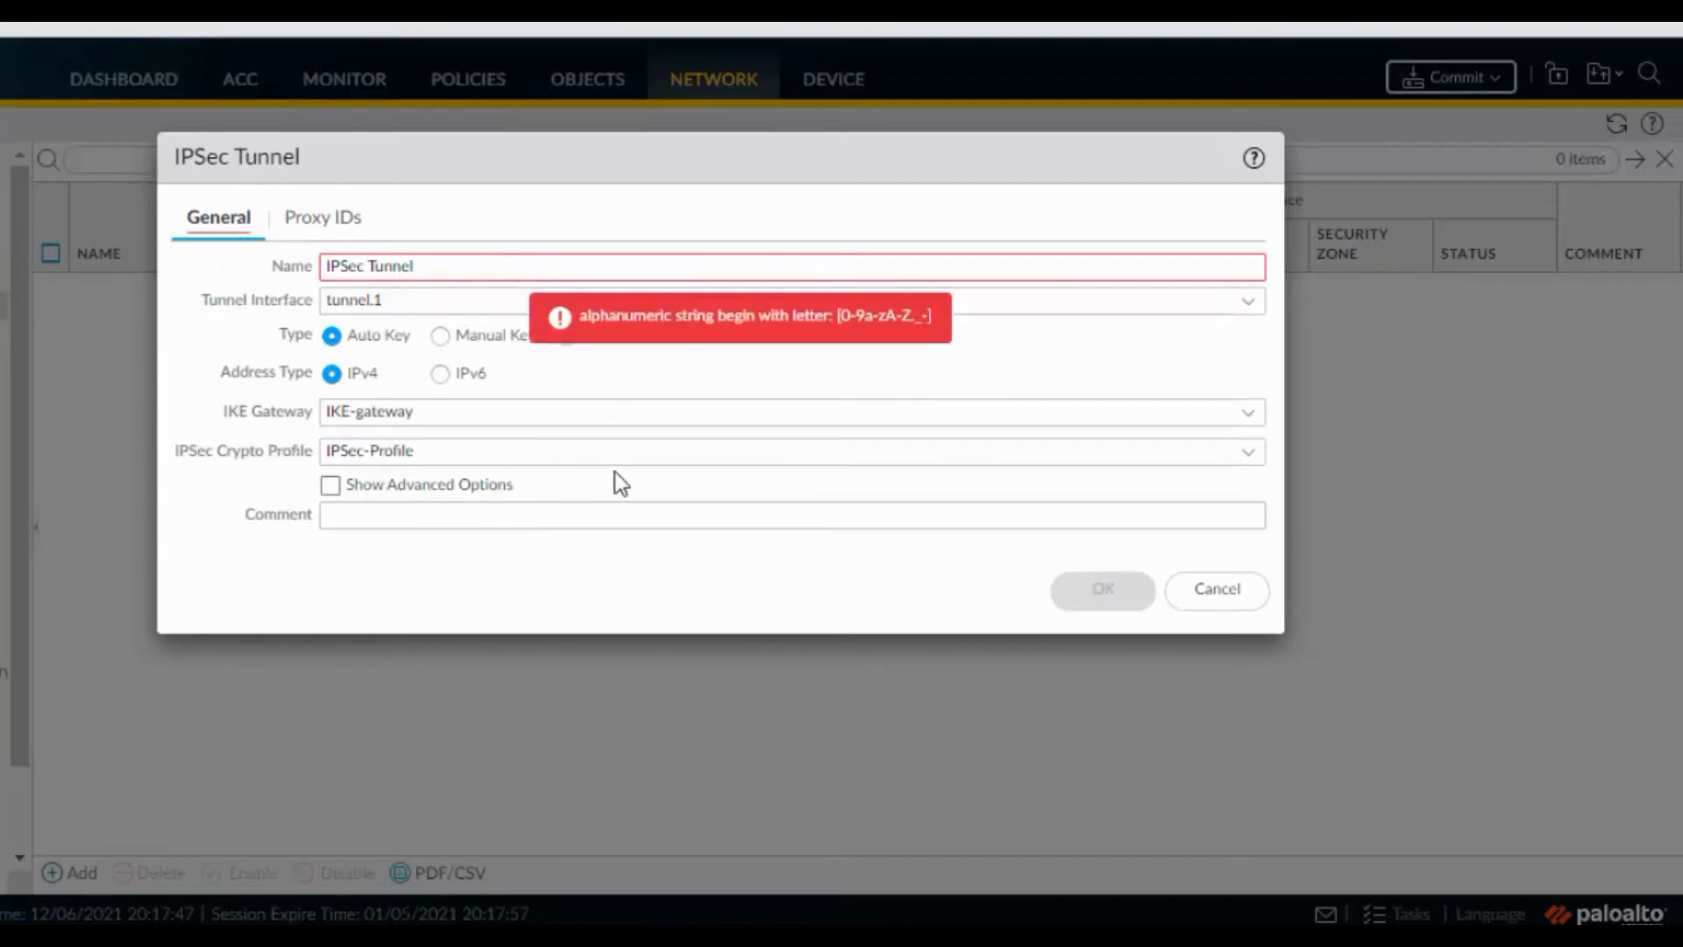
{"action": "left_click", "coordinate": [370, 265]}
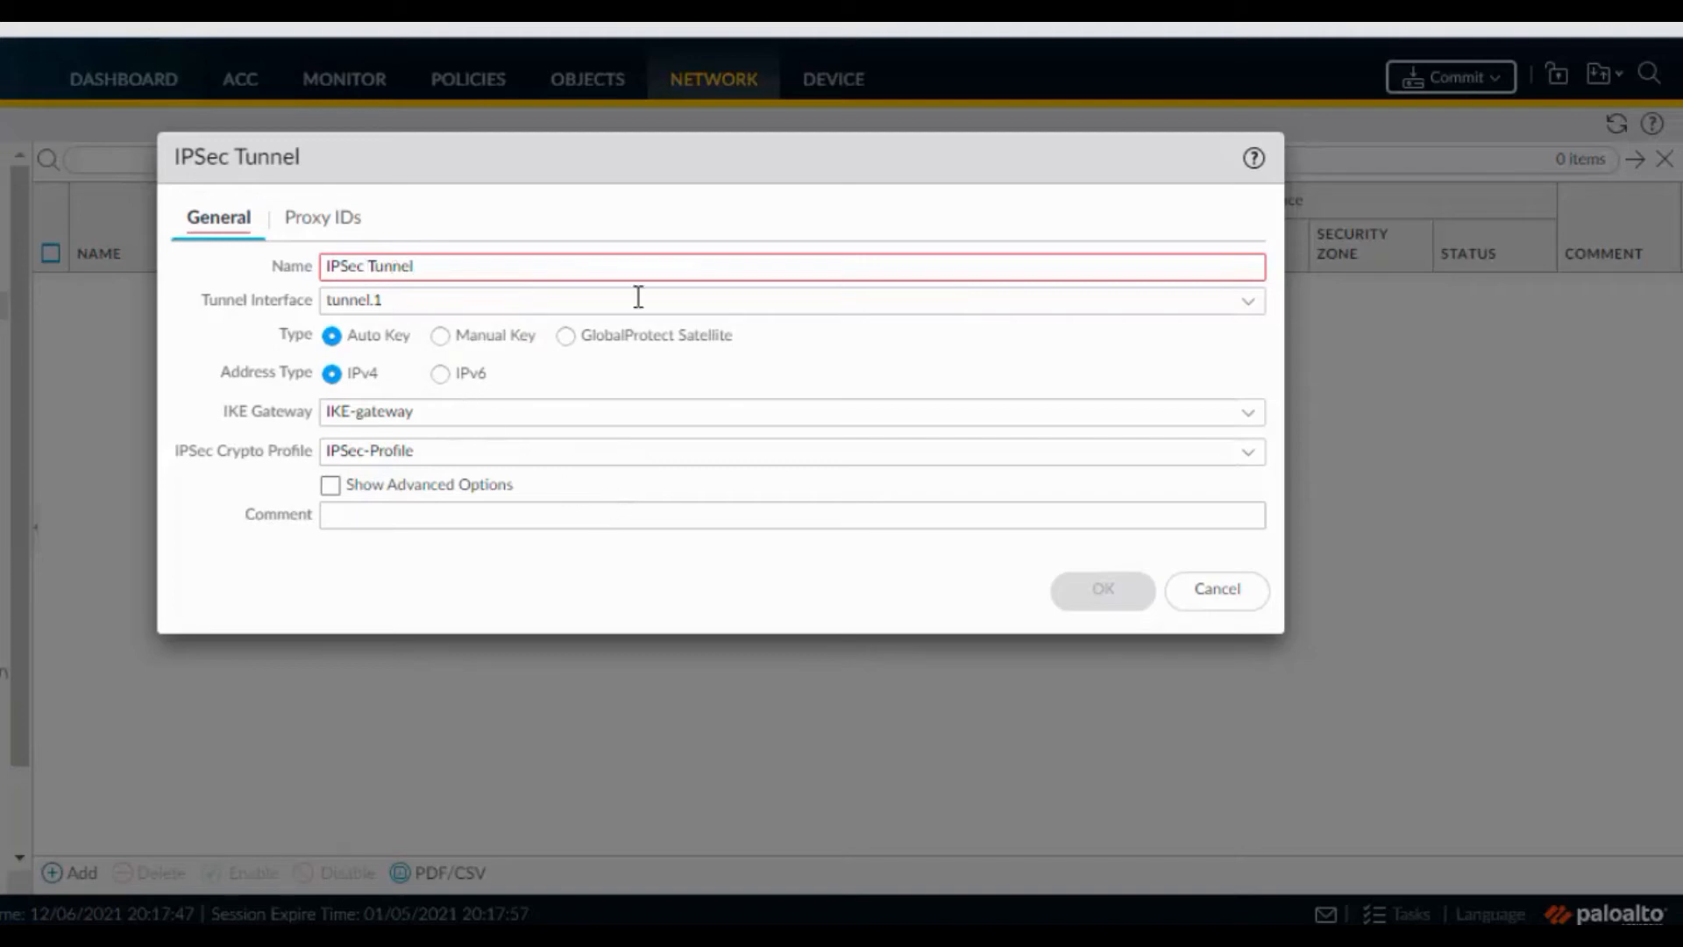
{"action": "key", "text": "BackSpace"}
{"action": "left_click", "coordinate": [1091, 603]}
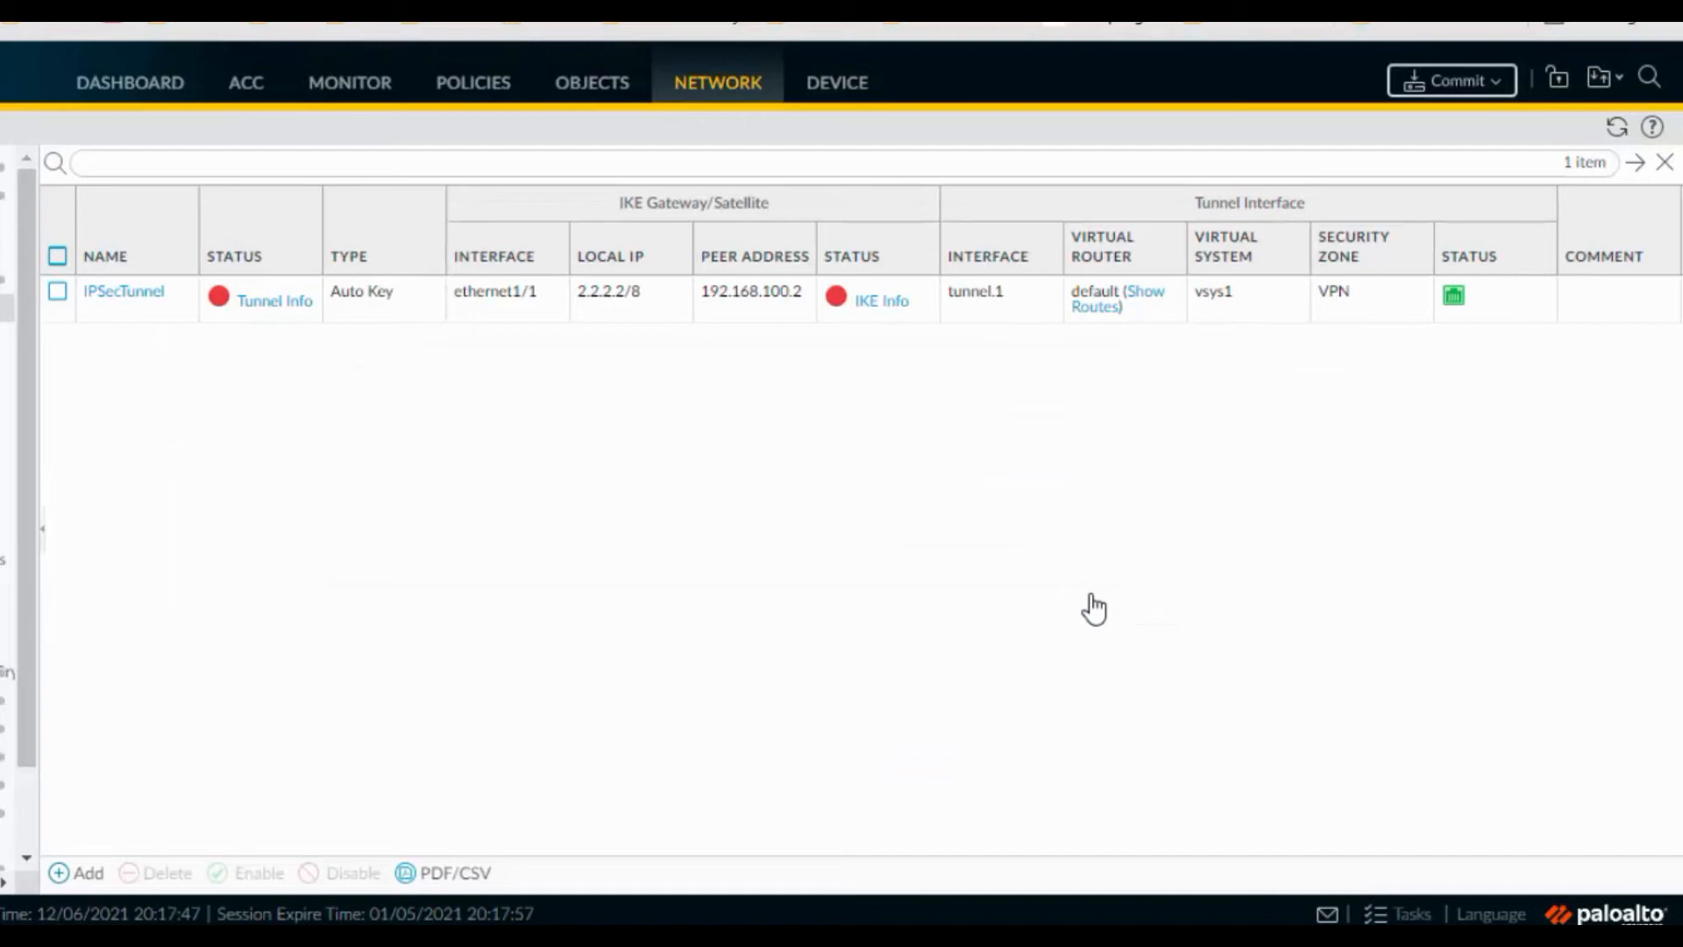
Commit all changes, close the commit status report, and go to the EVE topology tab
{"action": "left_click", "coordinate": [1451, 84]}
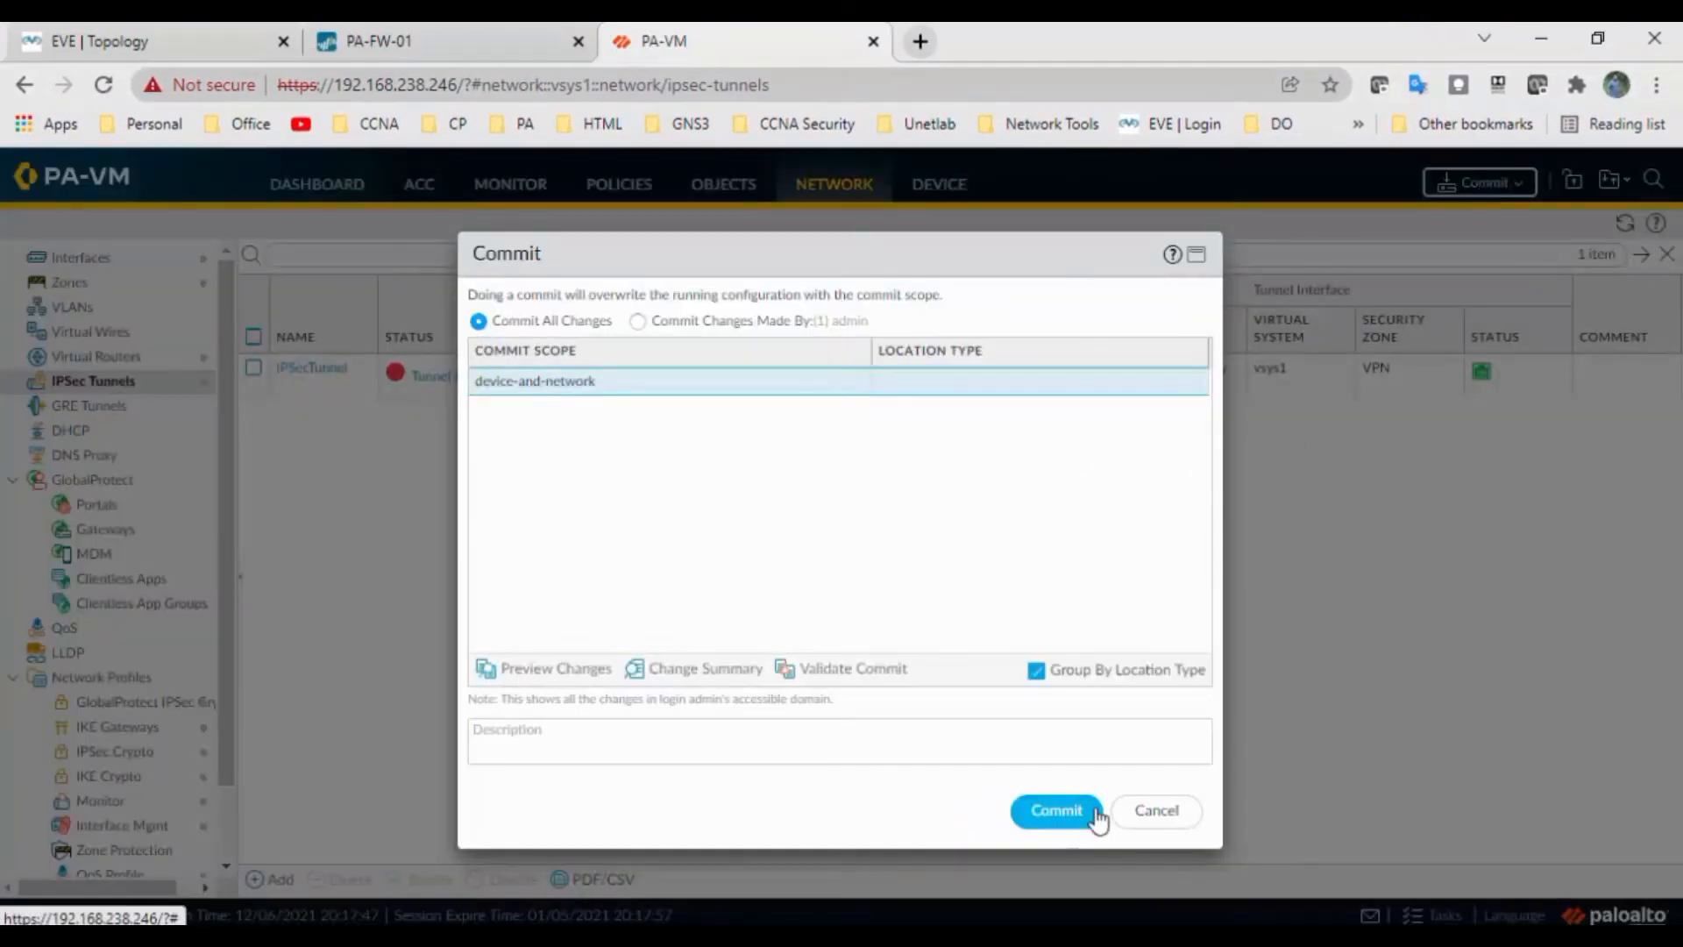
{"action": "left_click", "coordinate": [1067, 813]}
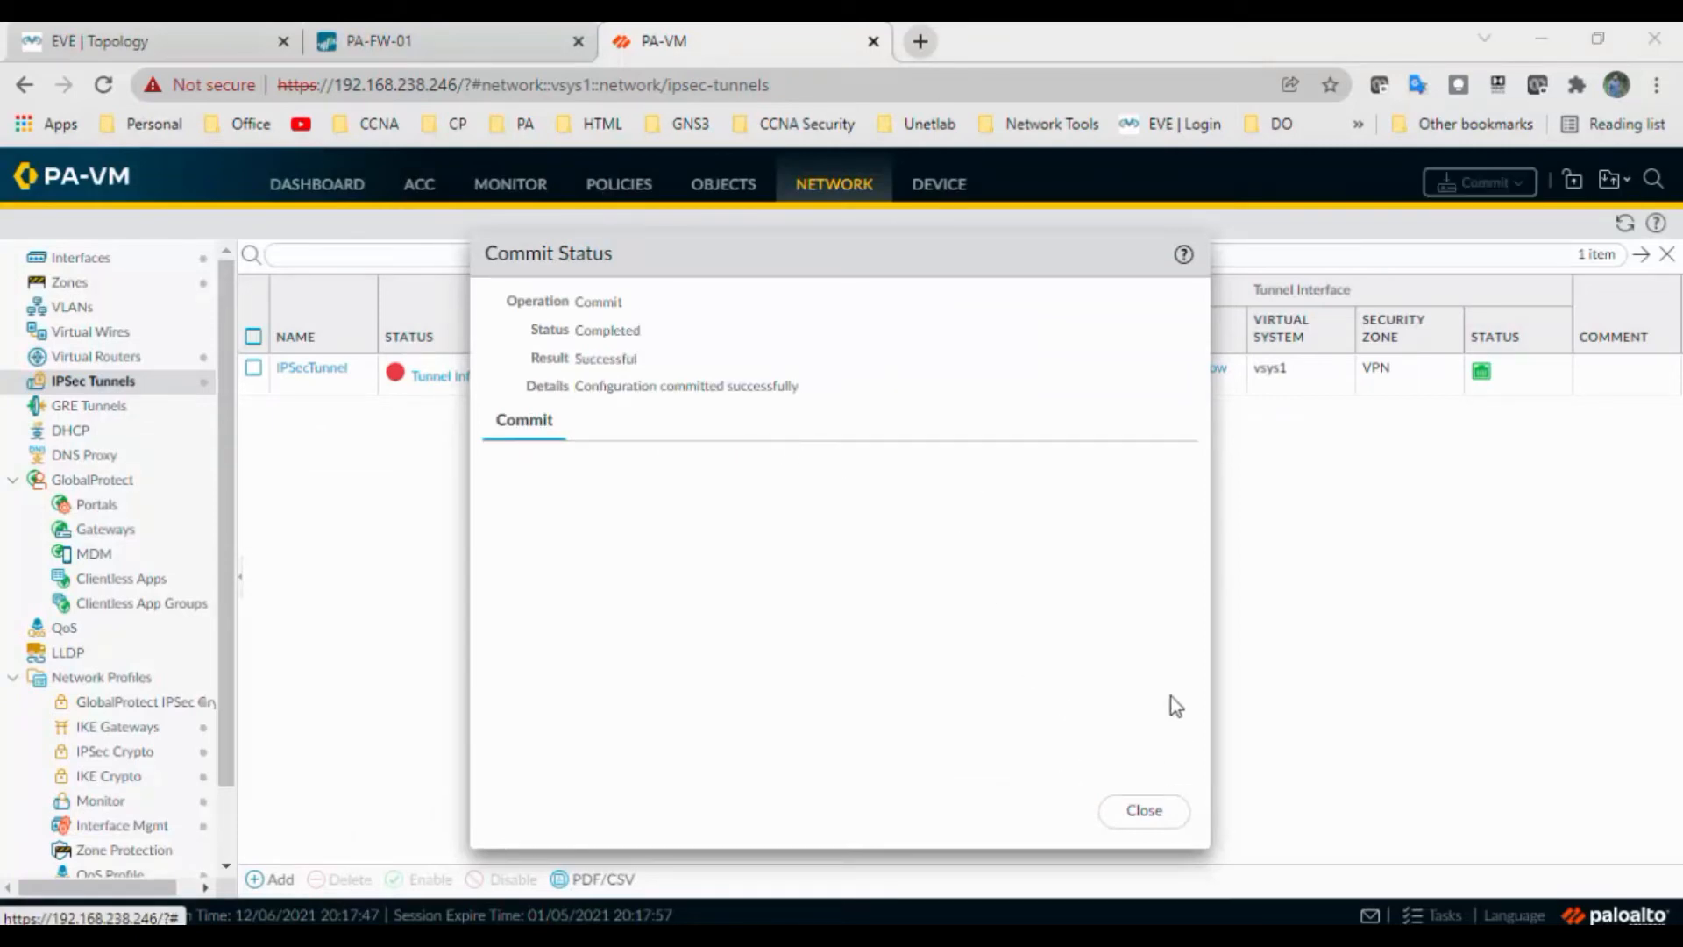
{"action": "left_click", "coordinate": [1132, 810]}
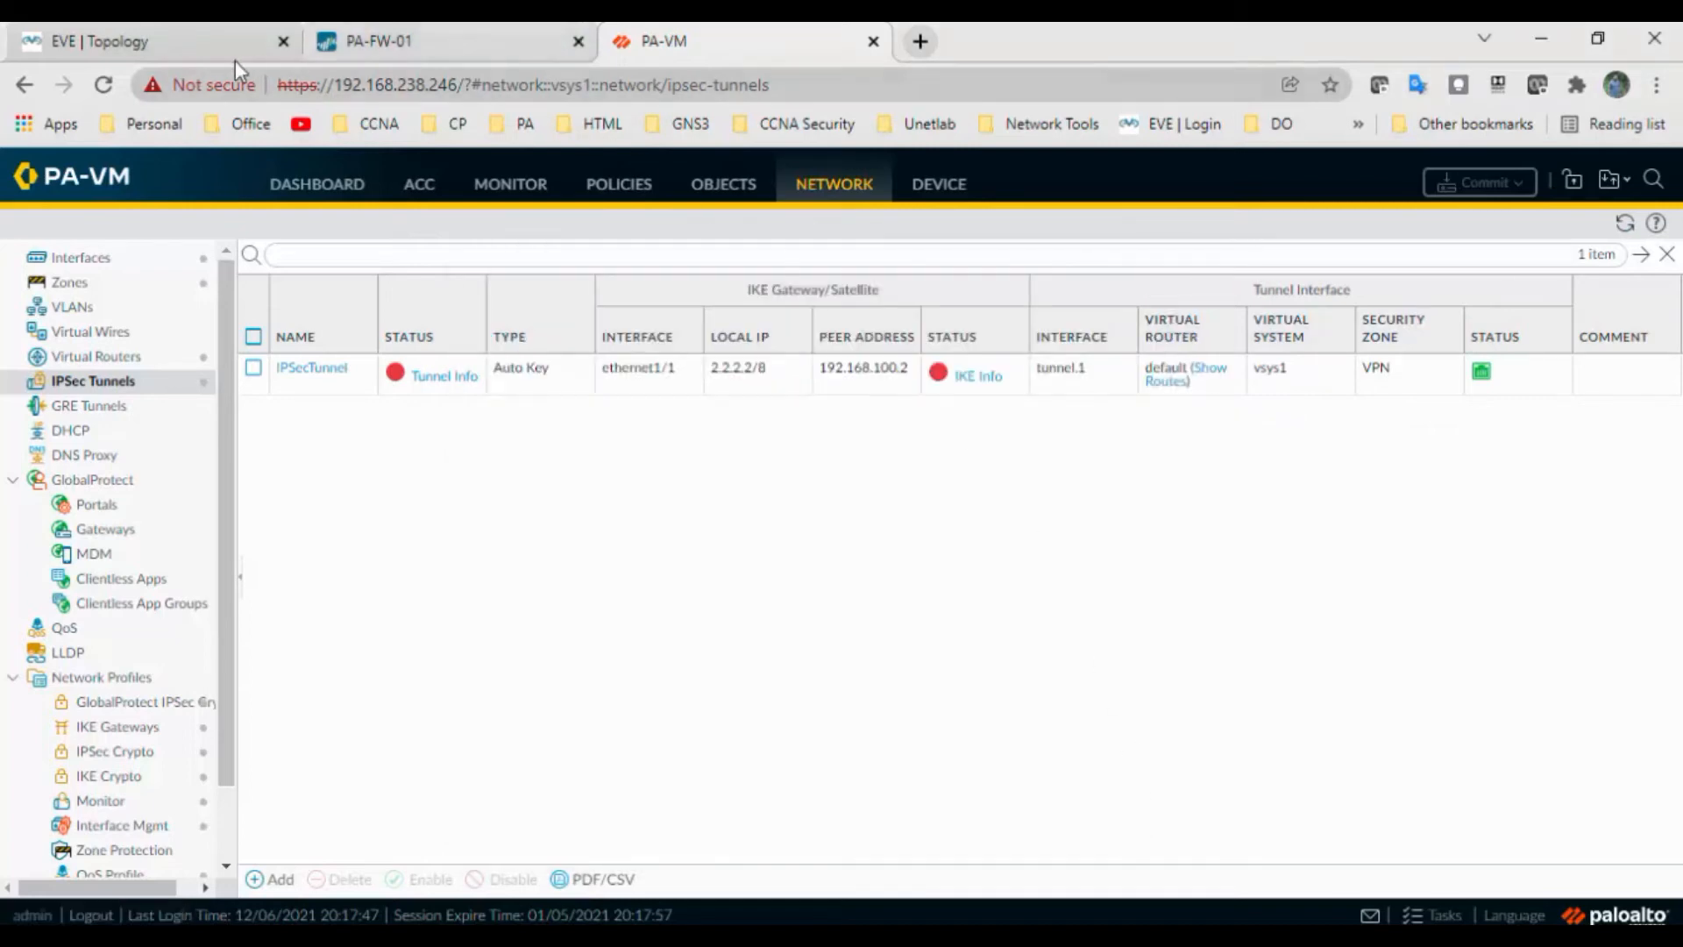
{"action": "left_click", "coordinate": [181, 45]}
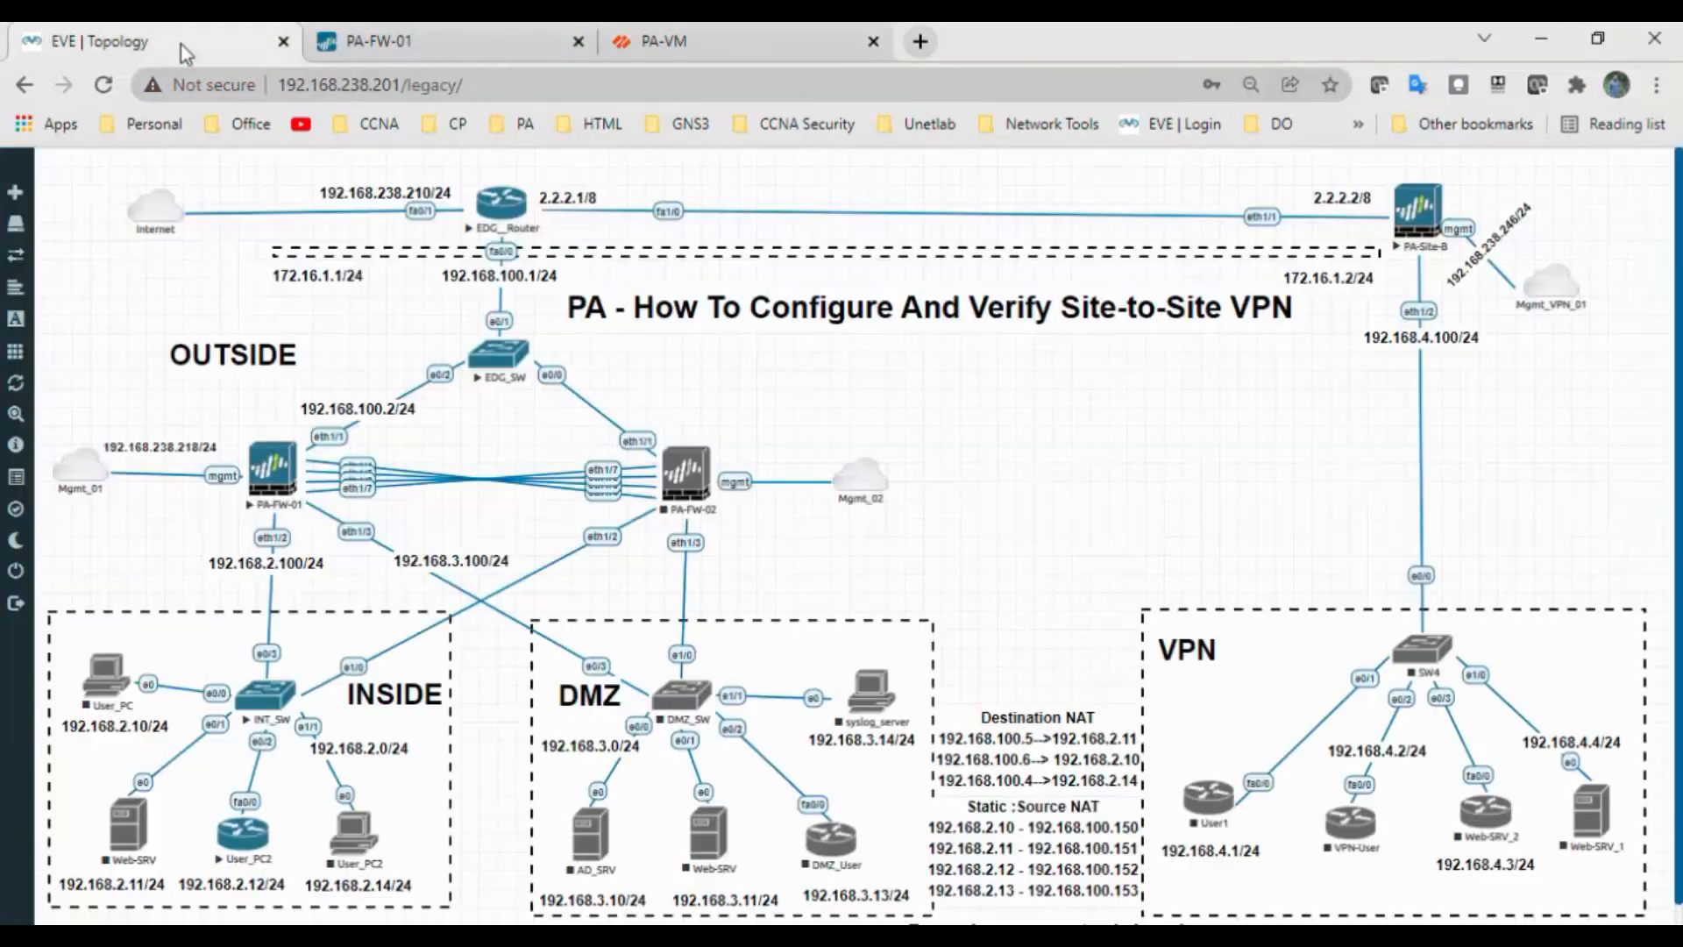
Check EDG_Router's interfaces, including 2.2.2.1, with en and sh ip int br, then minimise the console
{"action": "left_click", "coordinate": [522, 225]}
{"action": "left_click", "coordinate": [885, 257]}
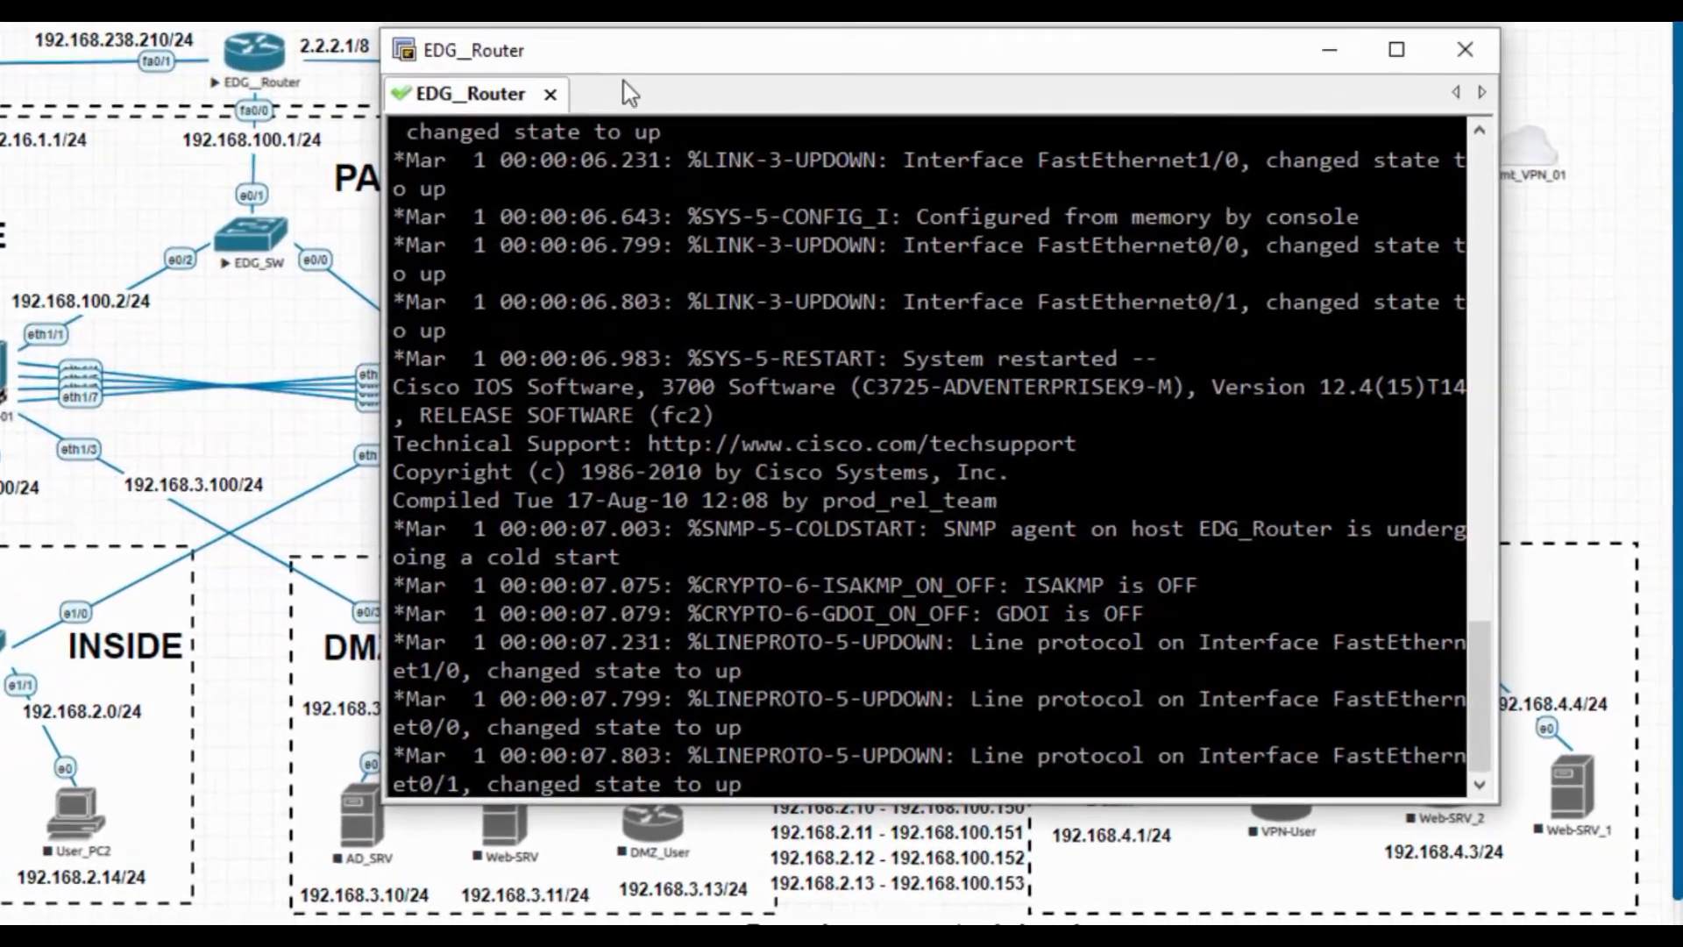
{"action": "left_click_drag", "start_coordinate": [641, 56], "coordinate": [767, 57]}
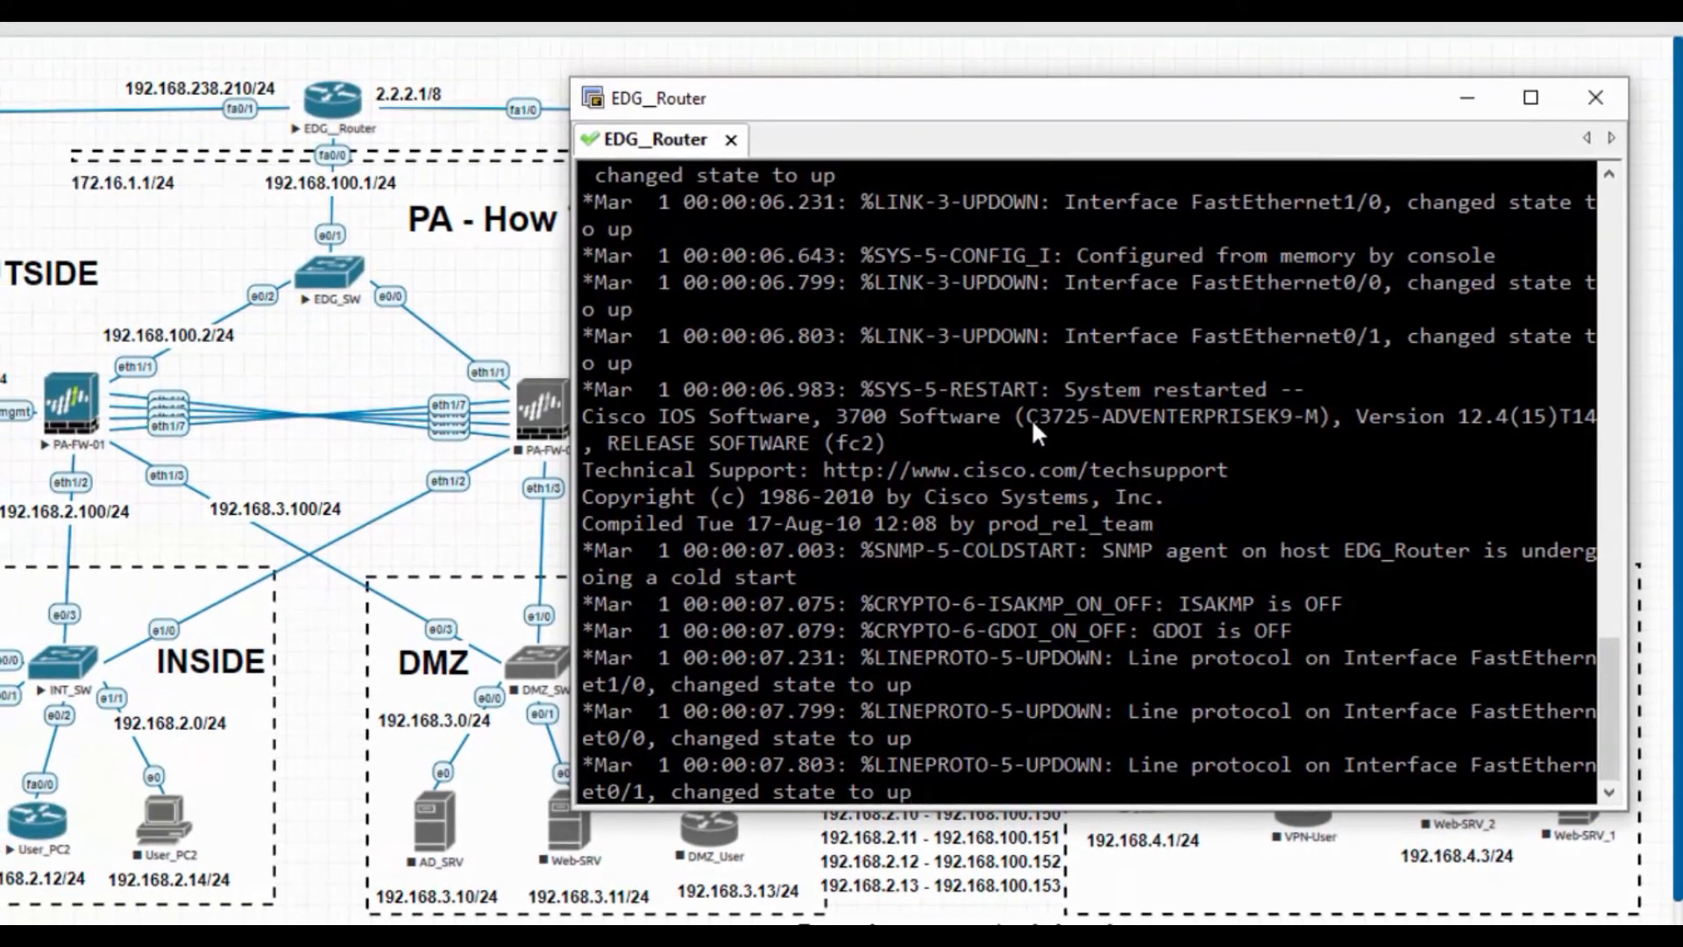
{"action": "key", "text": "Return"}
{"action": "key", "text": "Return"}
{"action": "key", "text": "Return"}
{"action": "key", "text": "Return"}
{"action": "key", "text": "Return"}
{"action": "key", "text": "Return"}
{"action": "key", "text": "Return"}
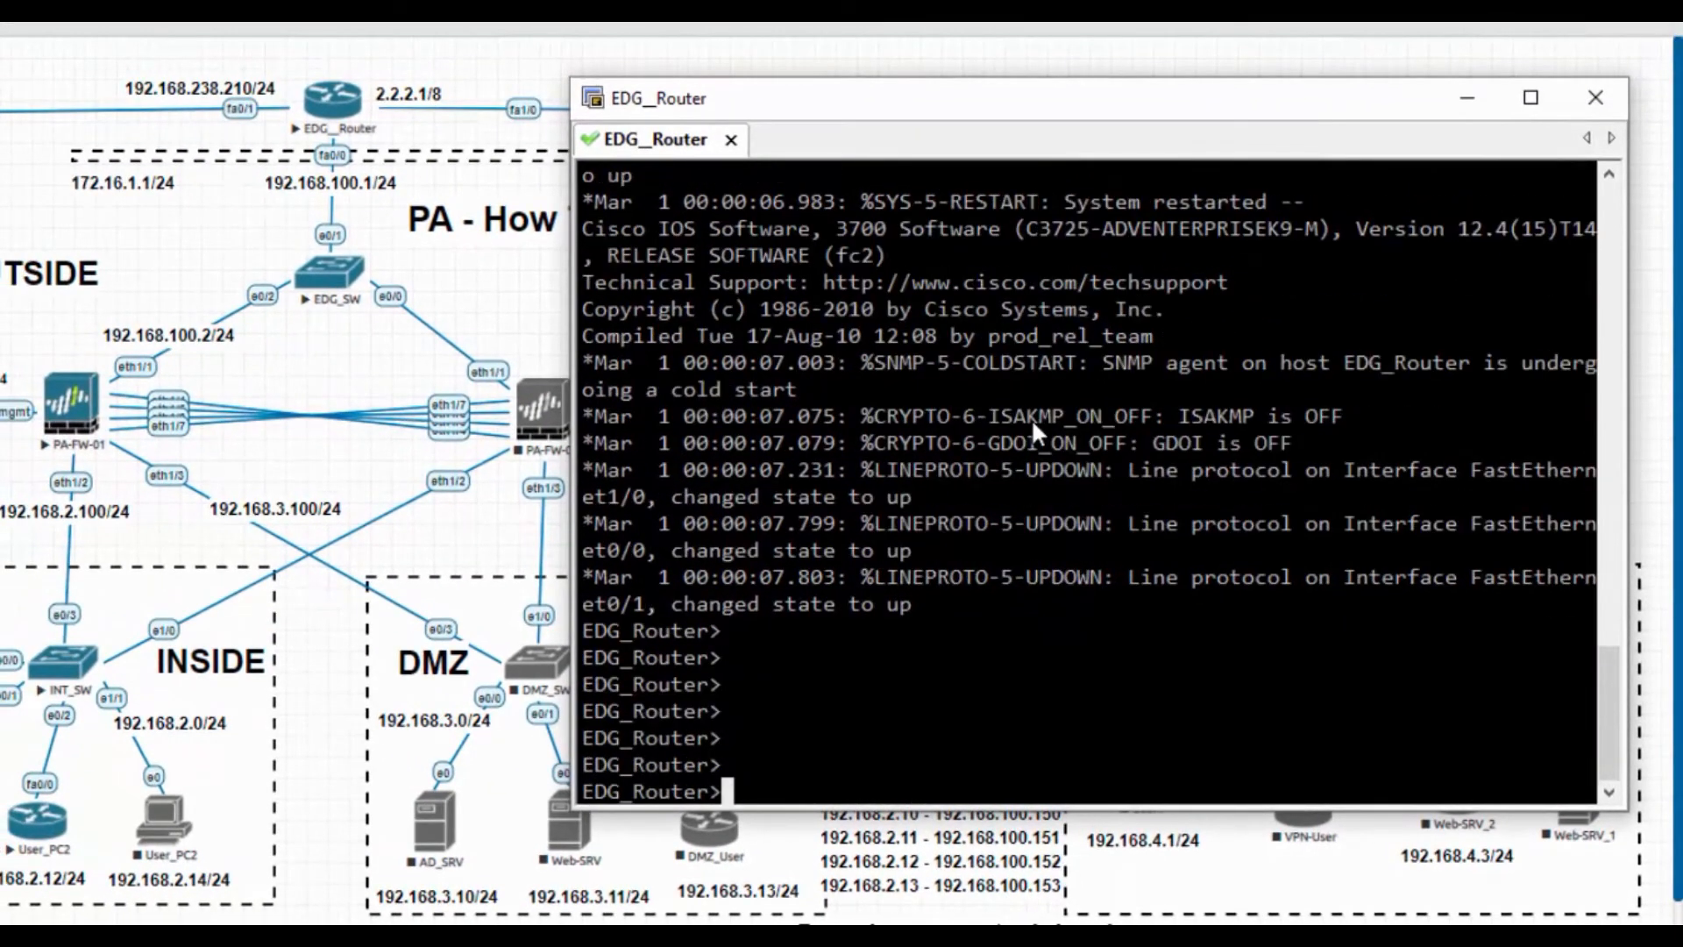
{"action": "type", "text": "en"}
{"action": "key", "text": "Return"}
{"action": "type", "text": "sh ip int br"}
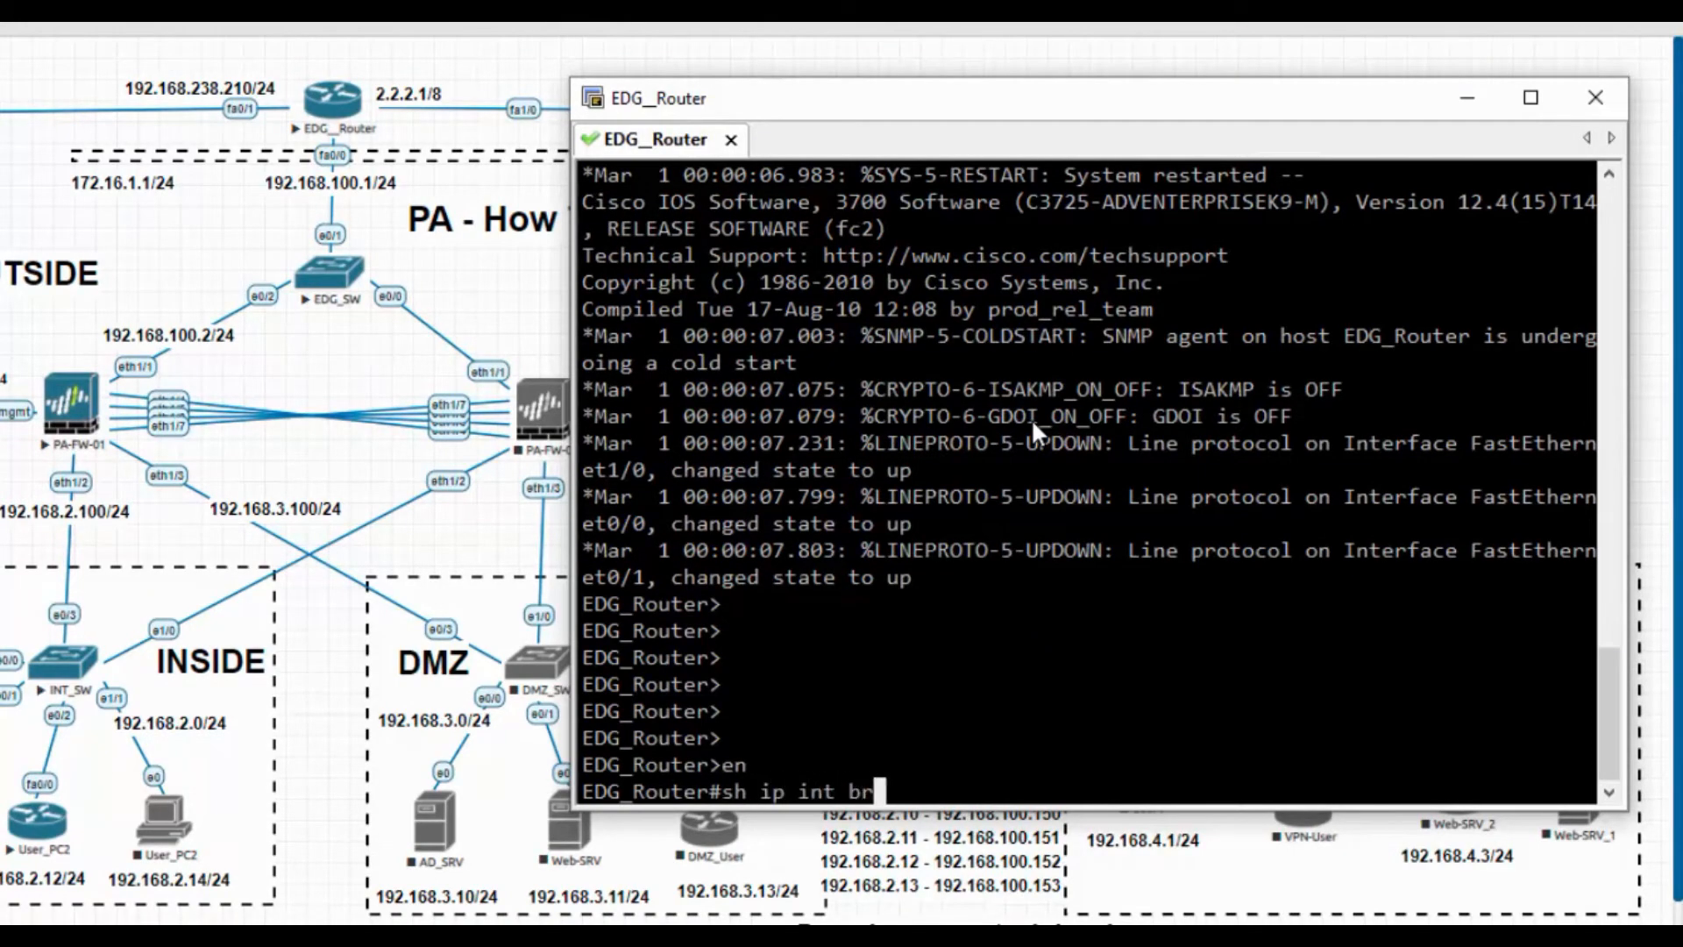
{"action": "key", "text": "Return"}
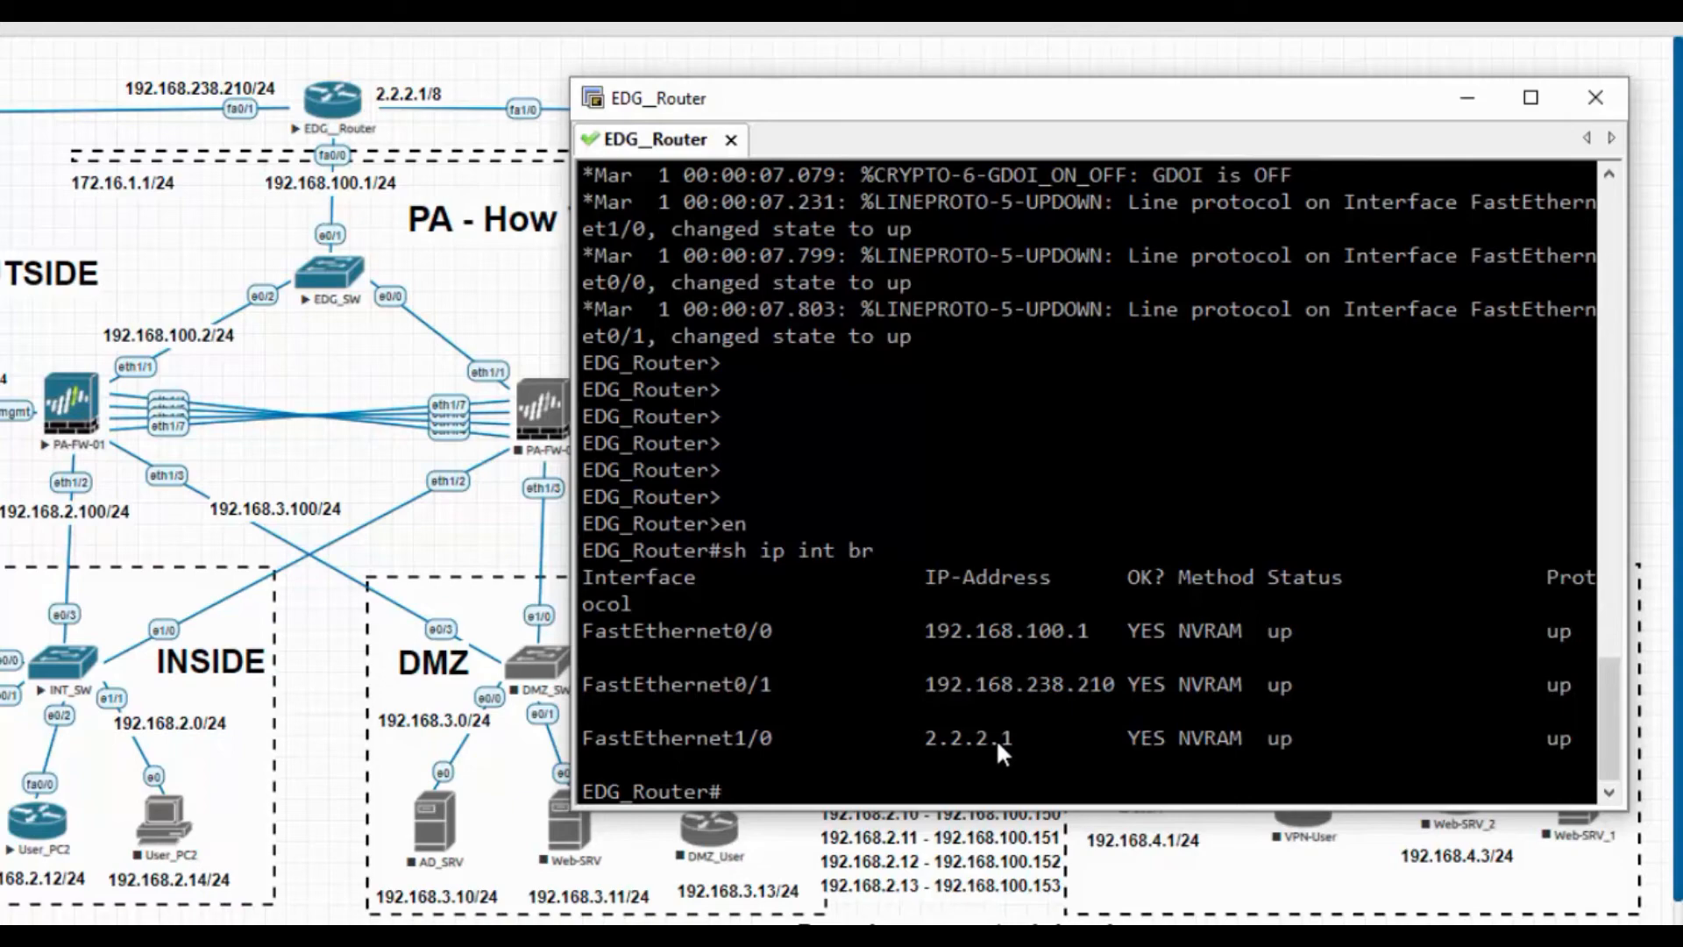
{"action": "left_click", "coordinate": [1465, 99]}
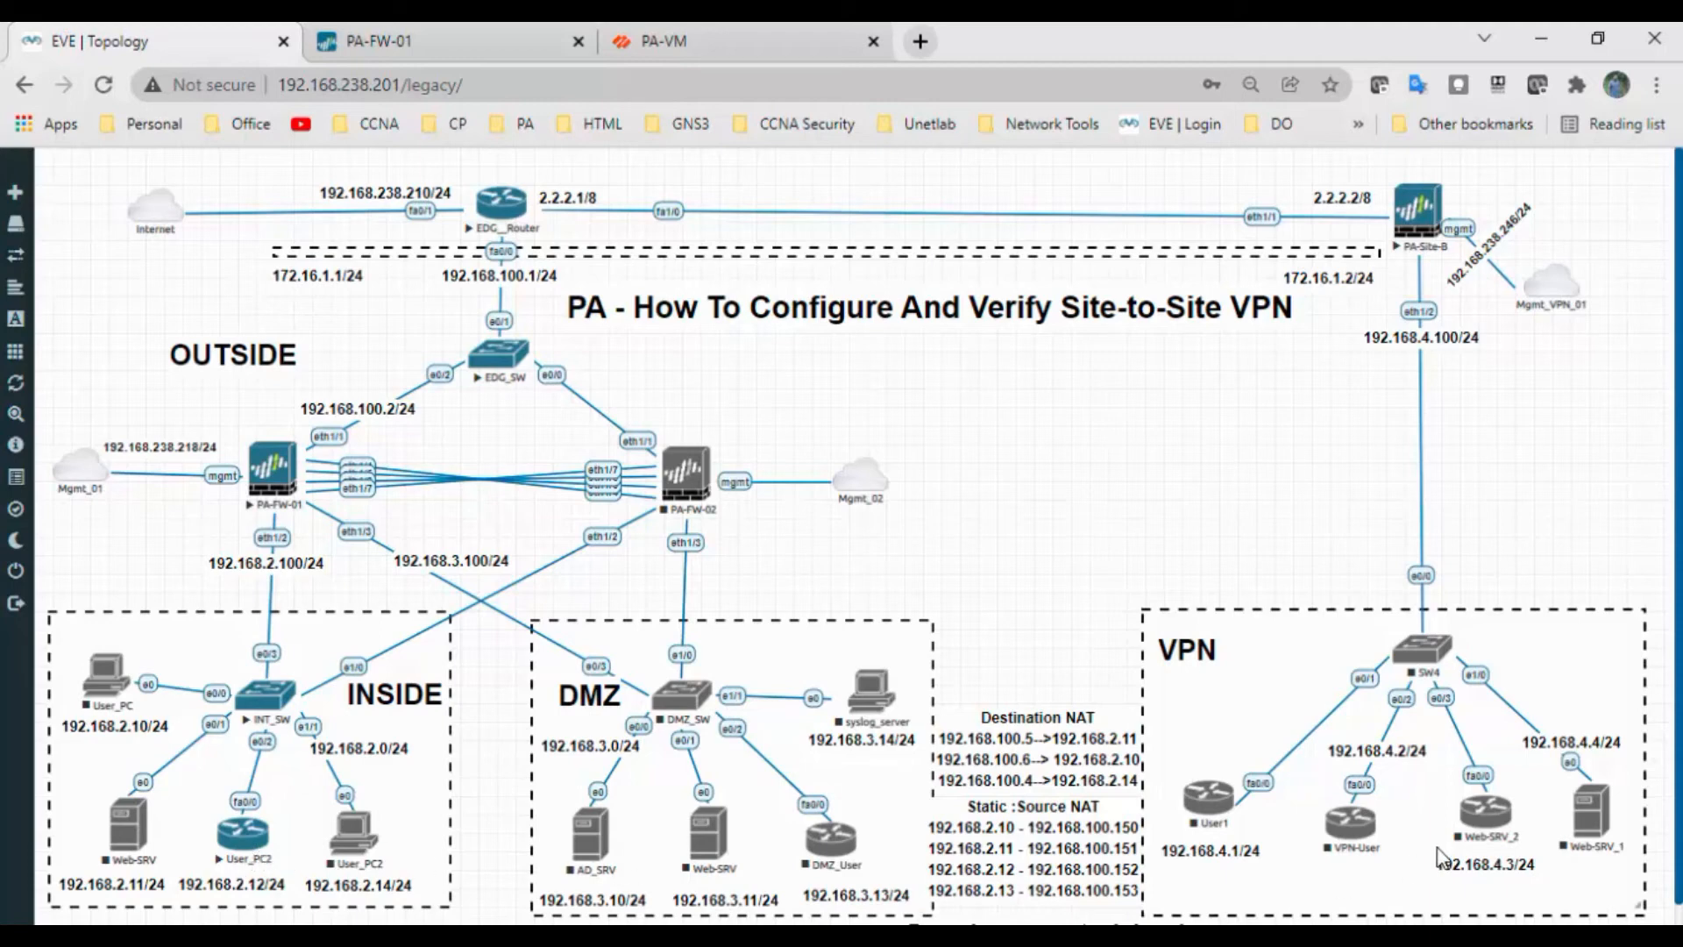
Start the SW4 switch and the VPN-User router, and move the User1 terminal aside
{"action": "right_click", "coordinate": [1442, 659]}
{"action": "left_click", "coordinate": [1461, 701]}
{"action": "right_click", "coordinate": [1357, 843]}
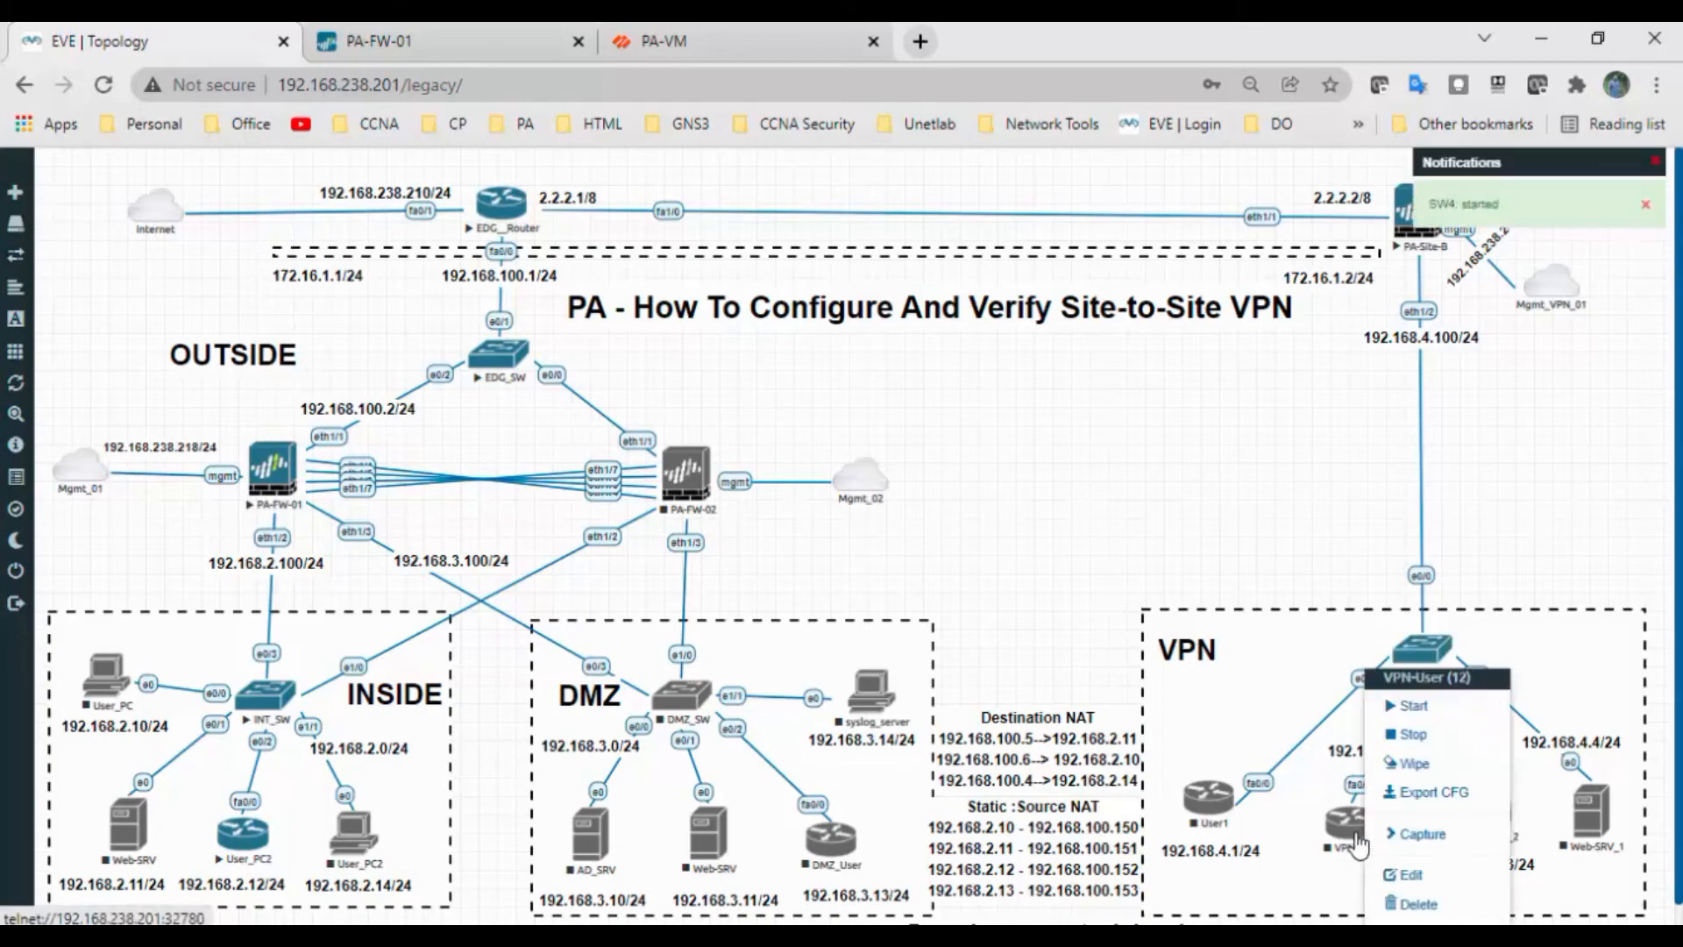
{"action": "left_click", "coordinate": [1410, 706]}
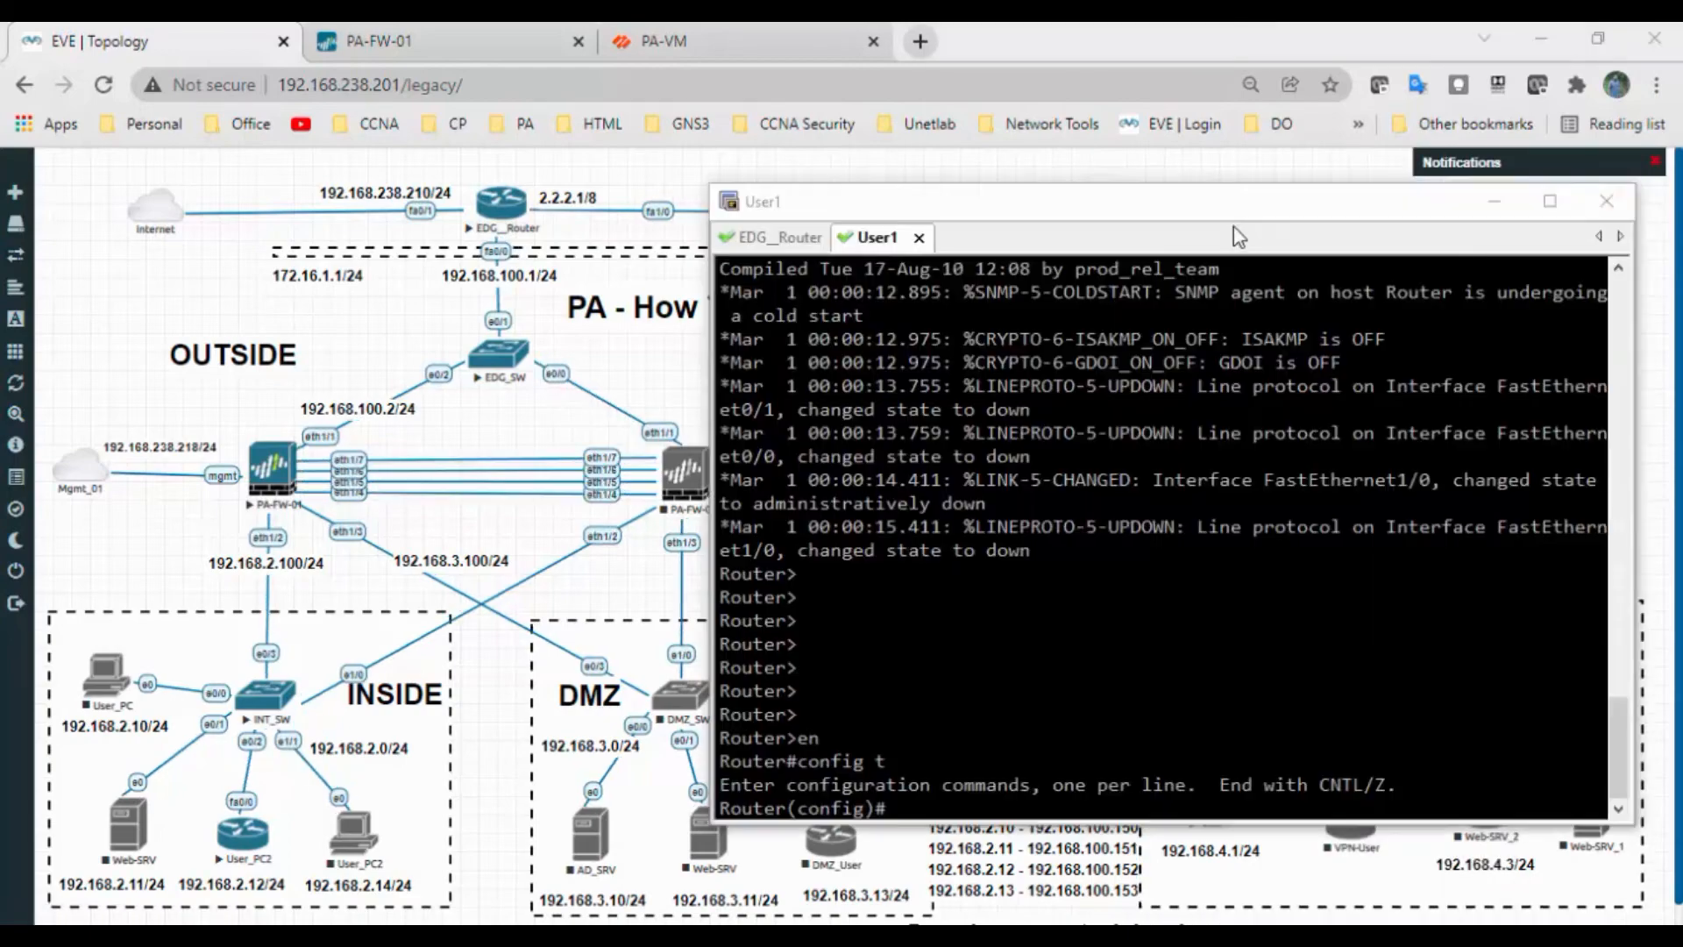
{"action": "left_click_drag", "start_coordinate": [1233, 226], "coordinate": [708, 236]}
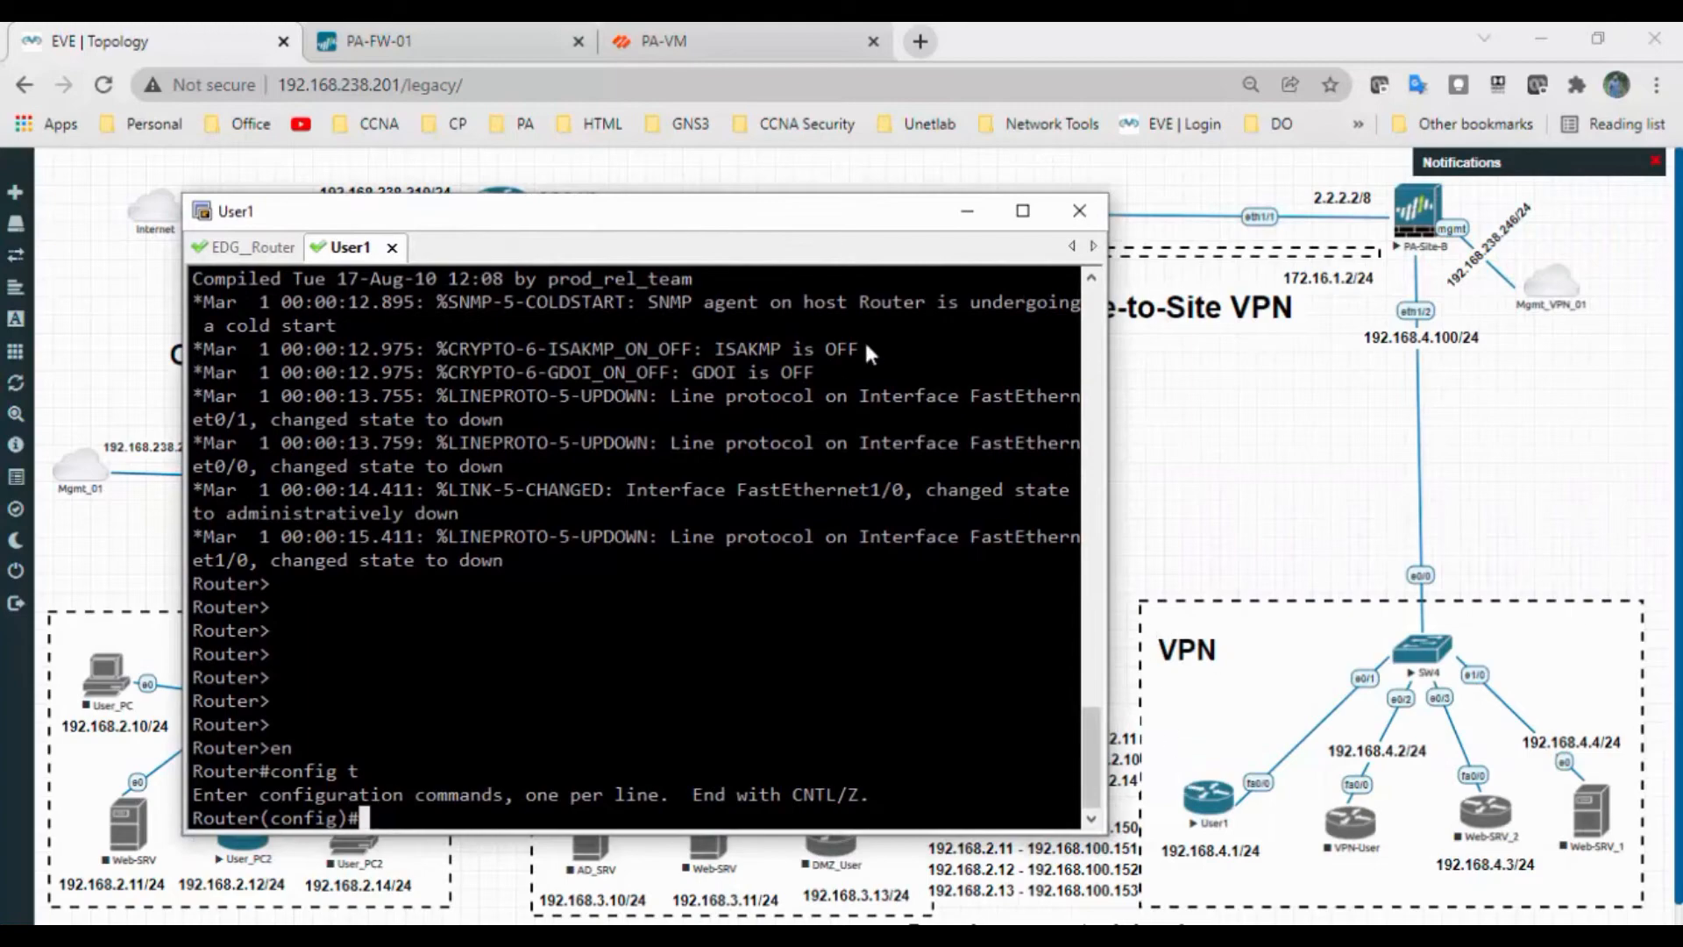
{"action": "left_click_drag", "start_coordinate": [834, 236], "coordinate": [771, 248]}
Give f0/0 address 192.168.4.1 255.255.255.0 and enable it with no sh
{"action": "type", "text": "int f0/0"}
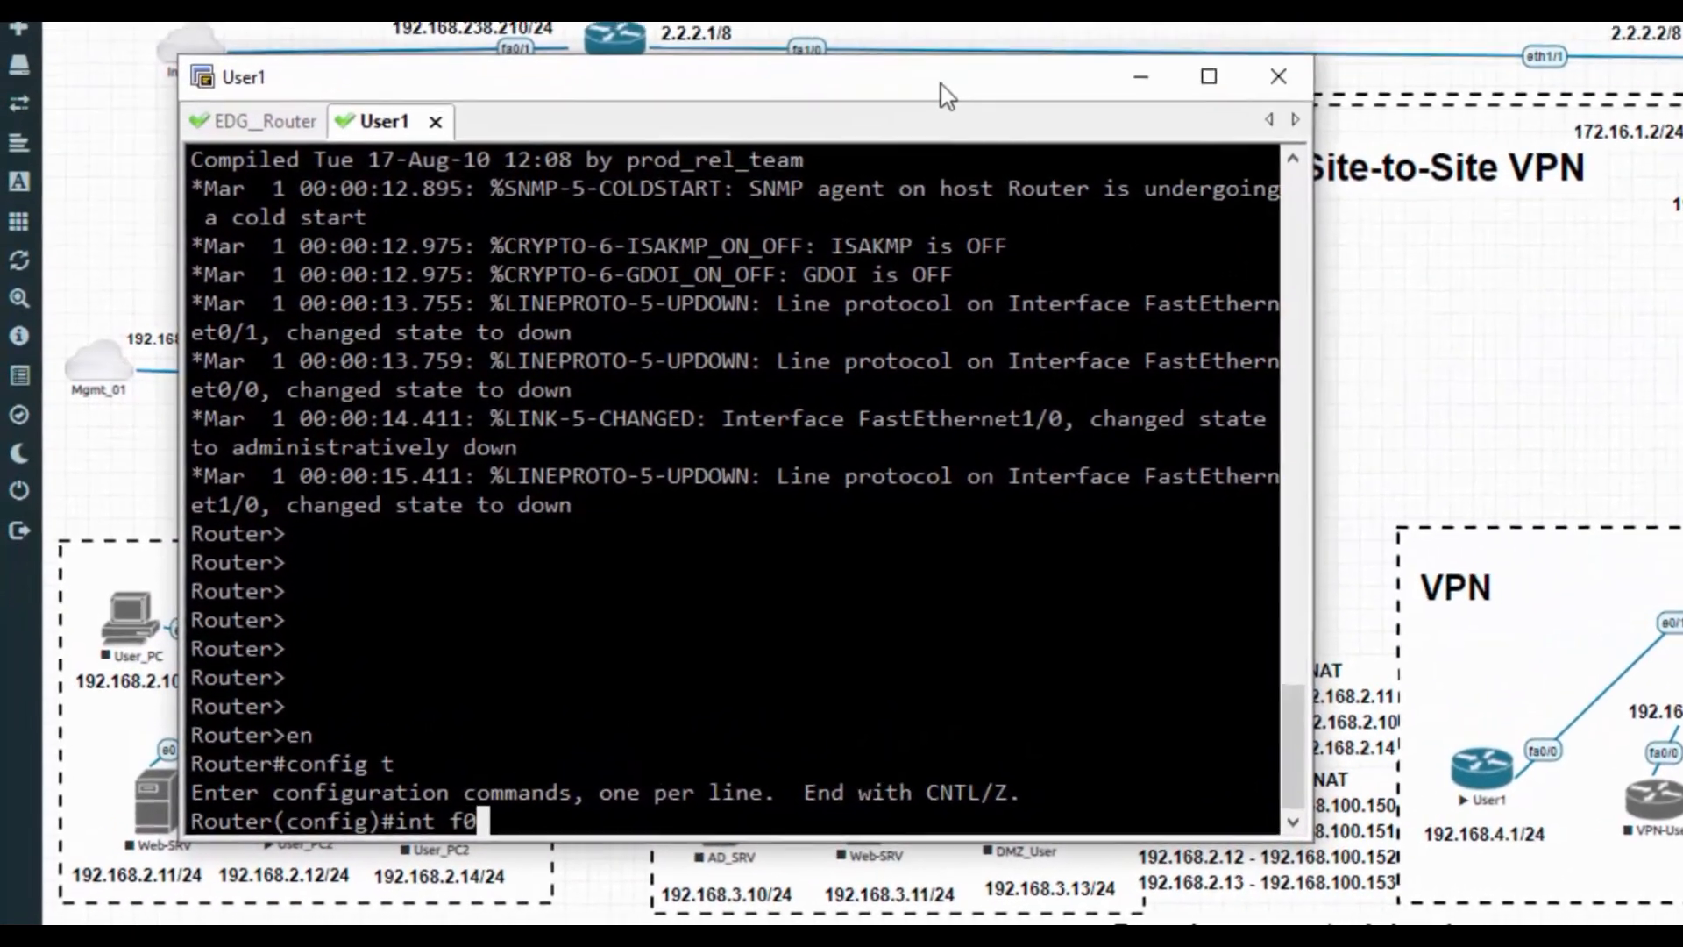
{"action": "key", "text": "Return"}
{"action": "type", "text": "ip "}
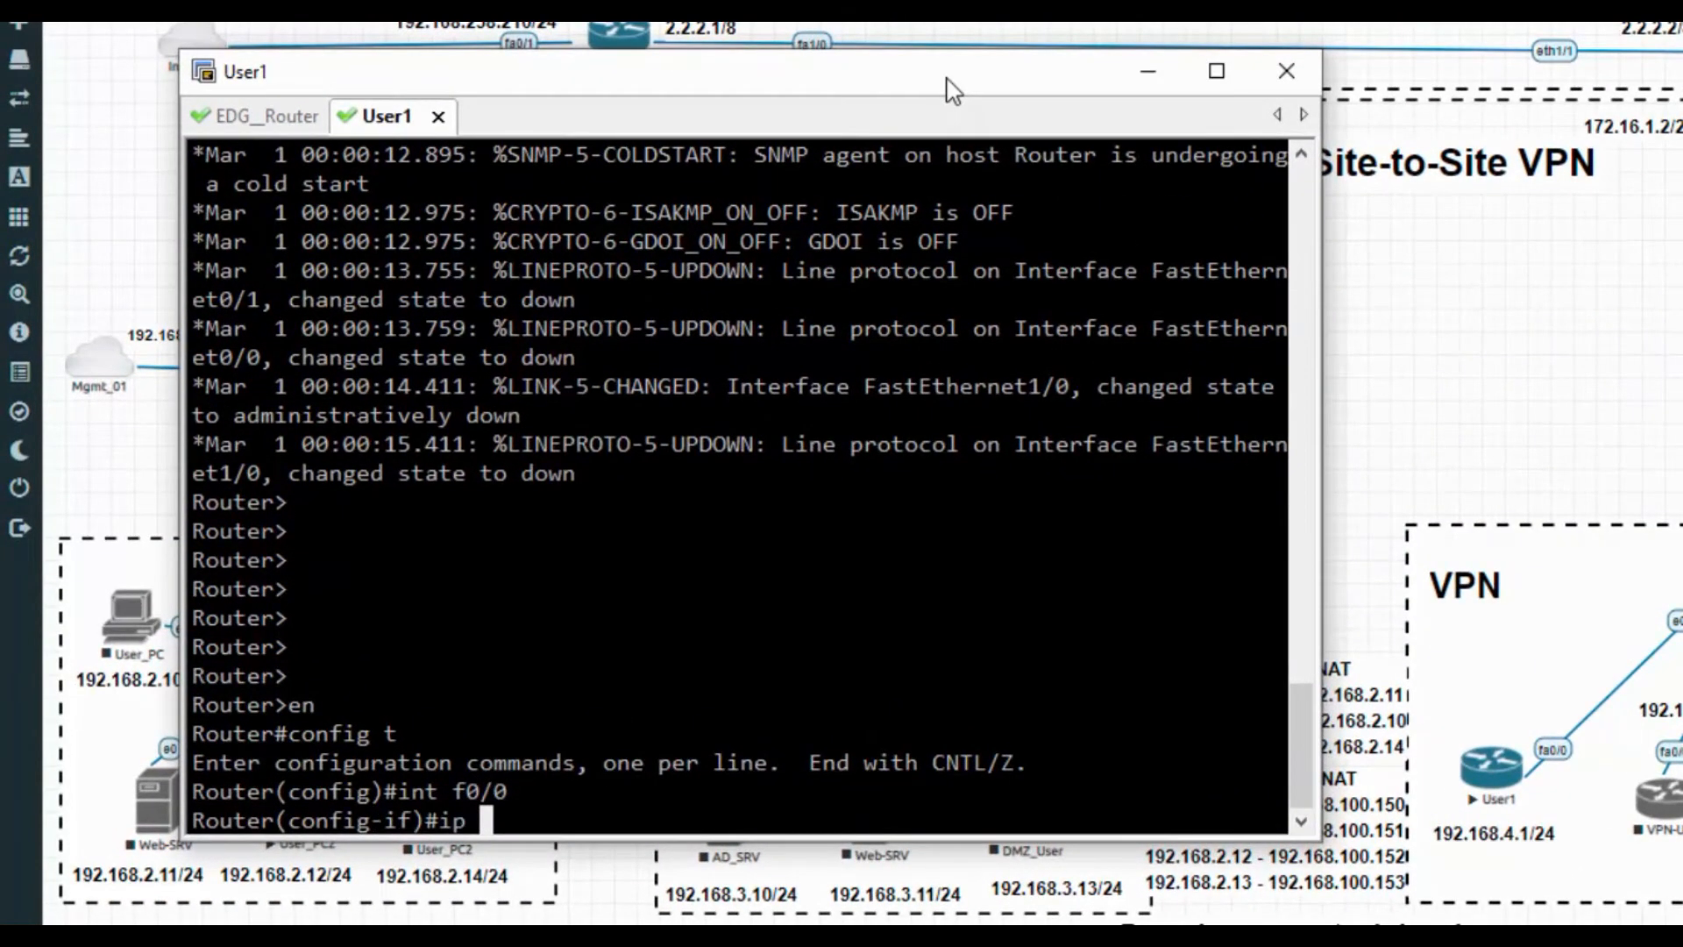
{"action": "type", "text": "add 192.1"}
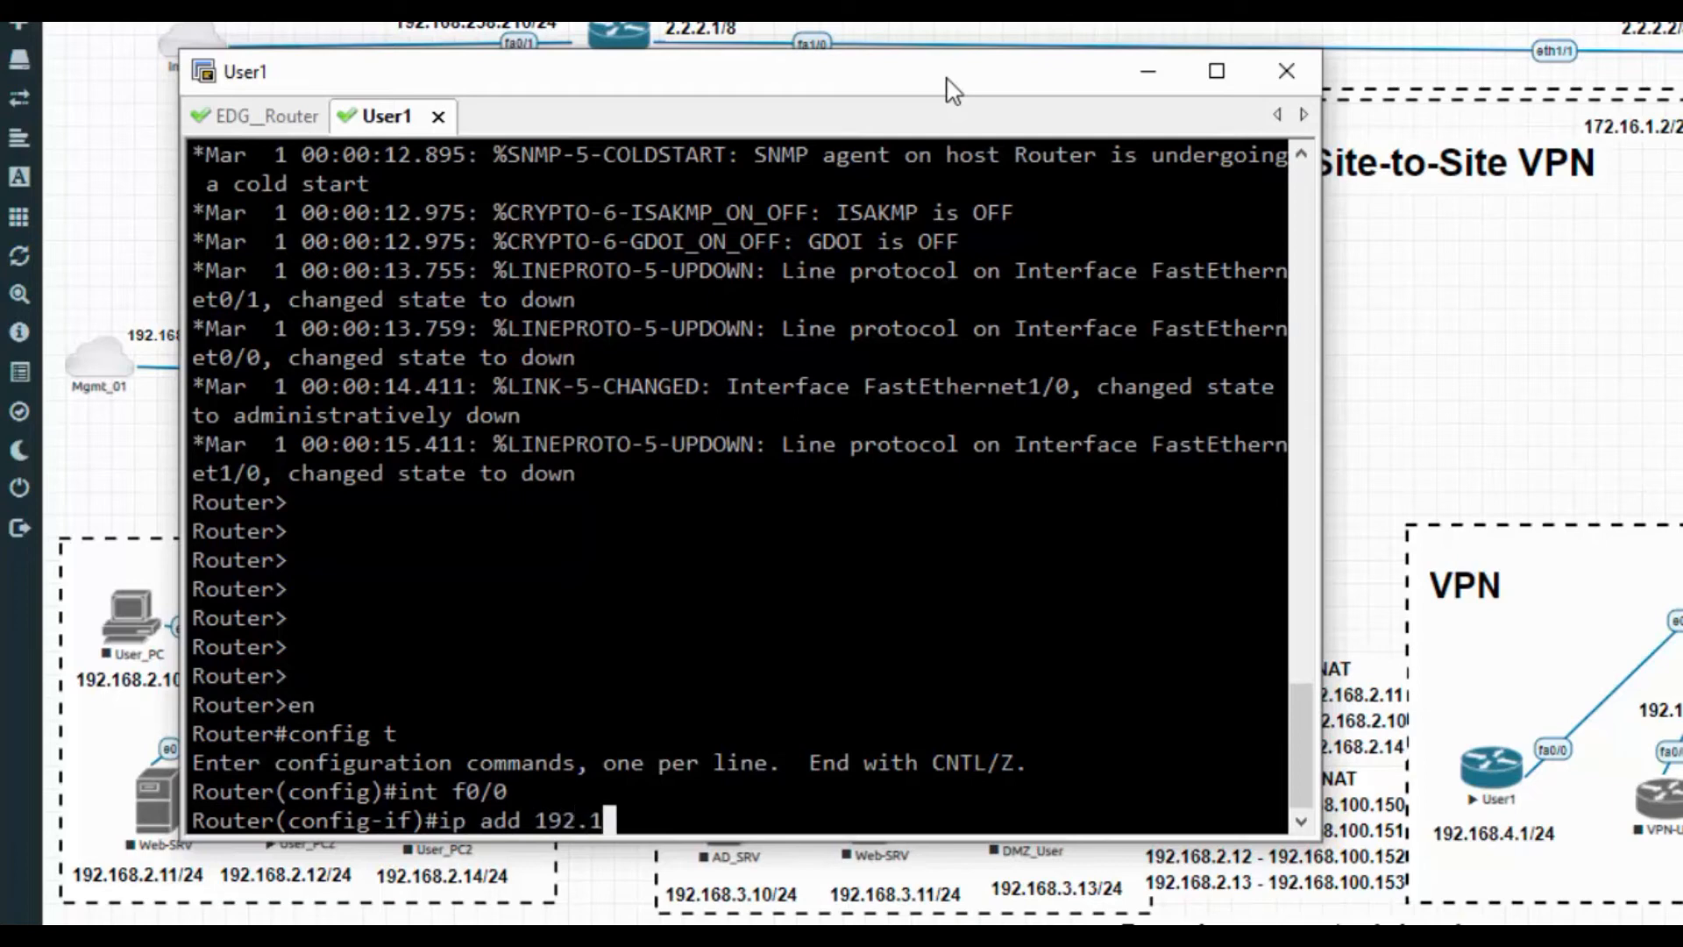
{"action": "type", "text": "68.4.1 255.255.255.0"}
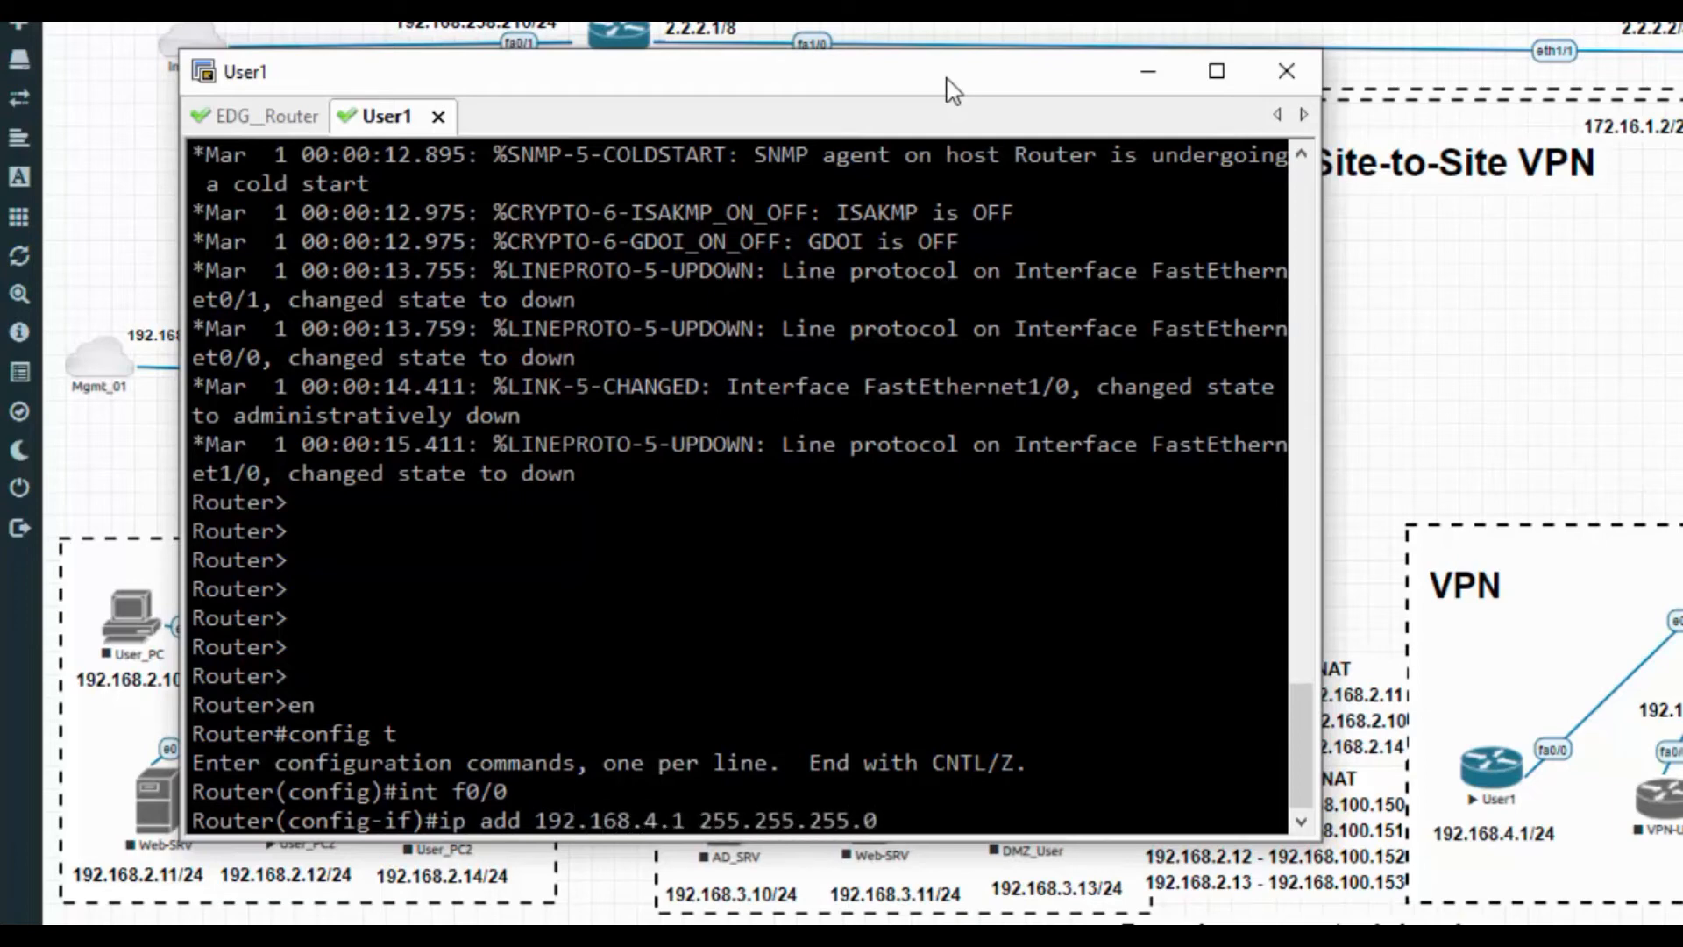
{"action": "key", "text": "Return"}
{"action": "type", "text": "no sh"}
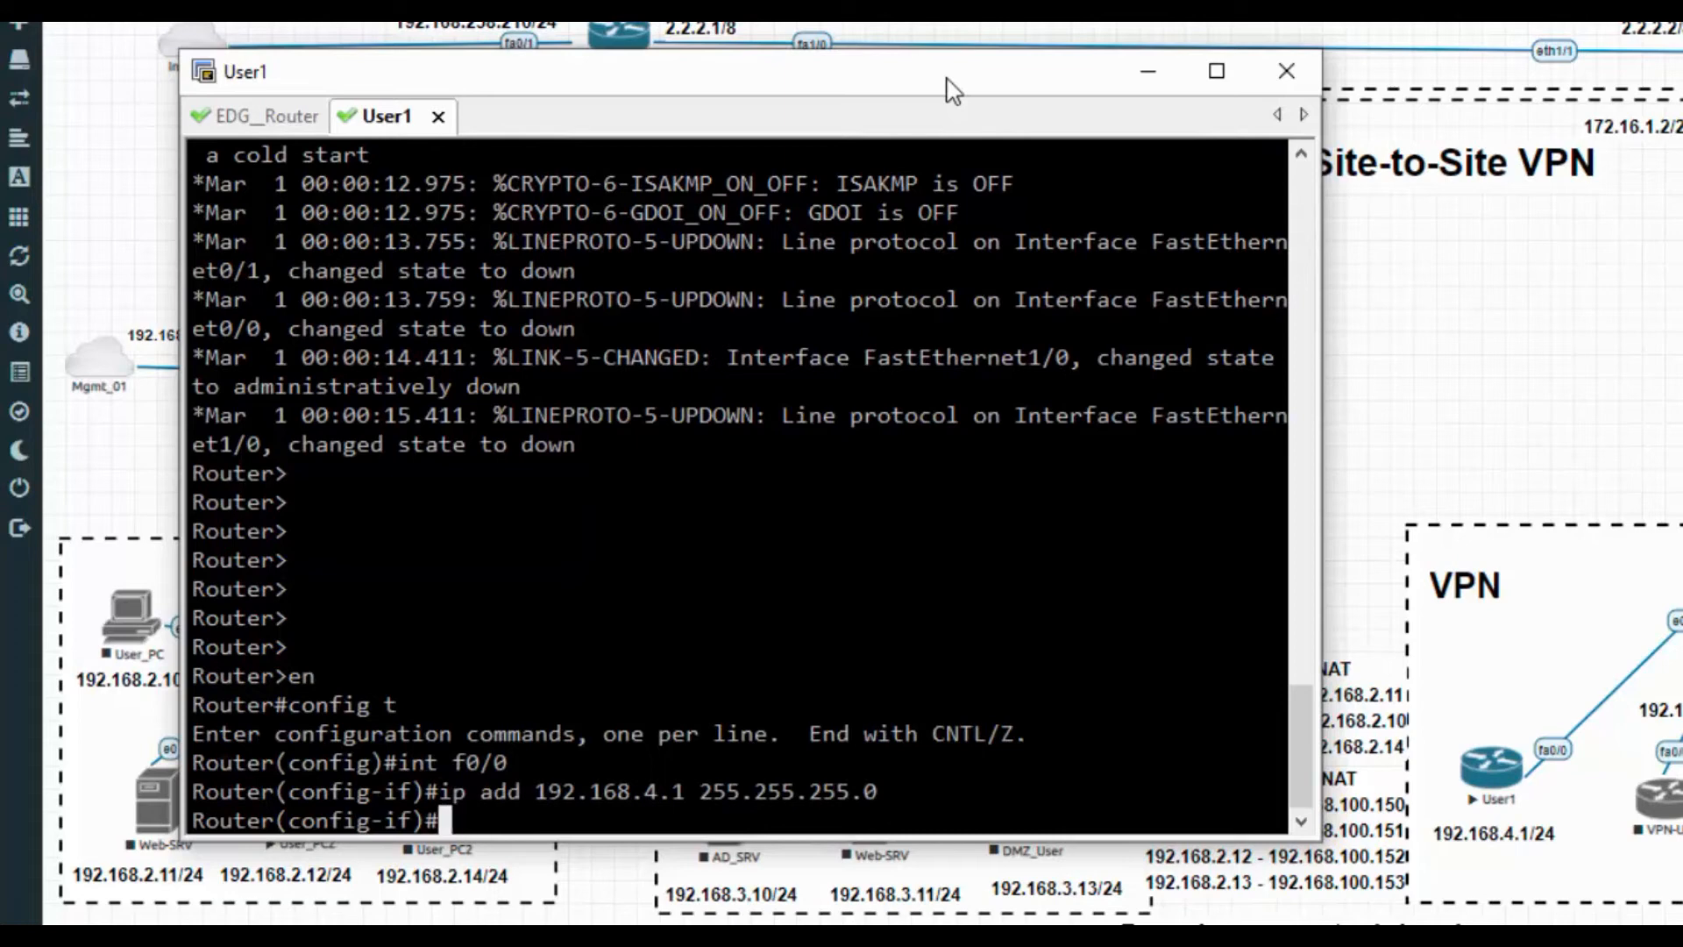
{"action": "key", "text": "Return"}
{"action": "type", "text": "exit"}
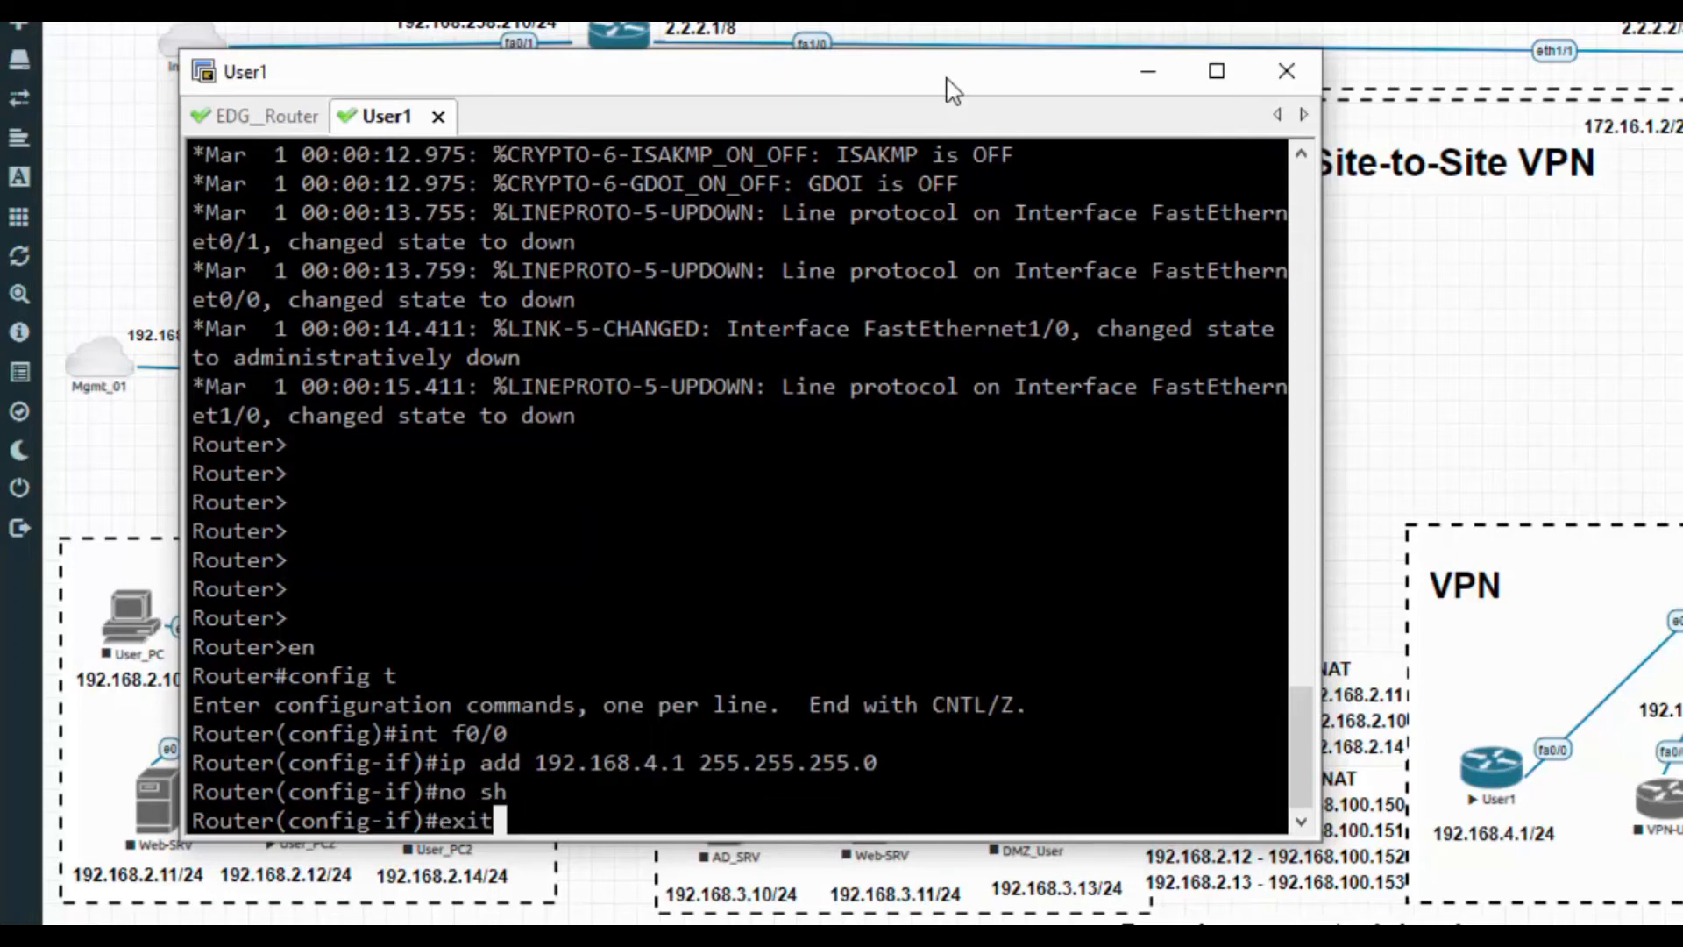
{"action": "key", "text": "Return"}
{"action": "key", "text": "Return"}
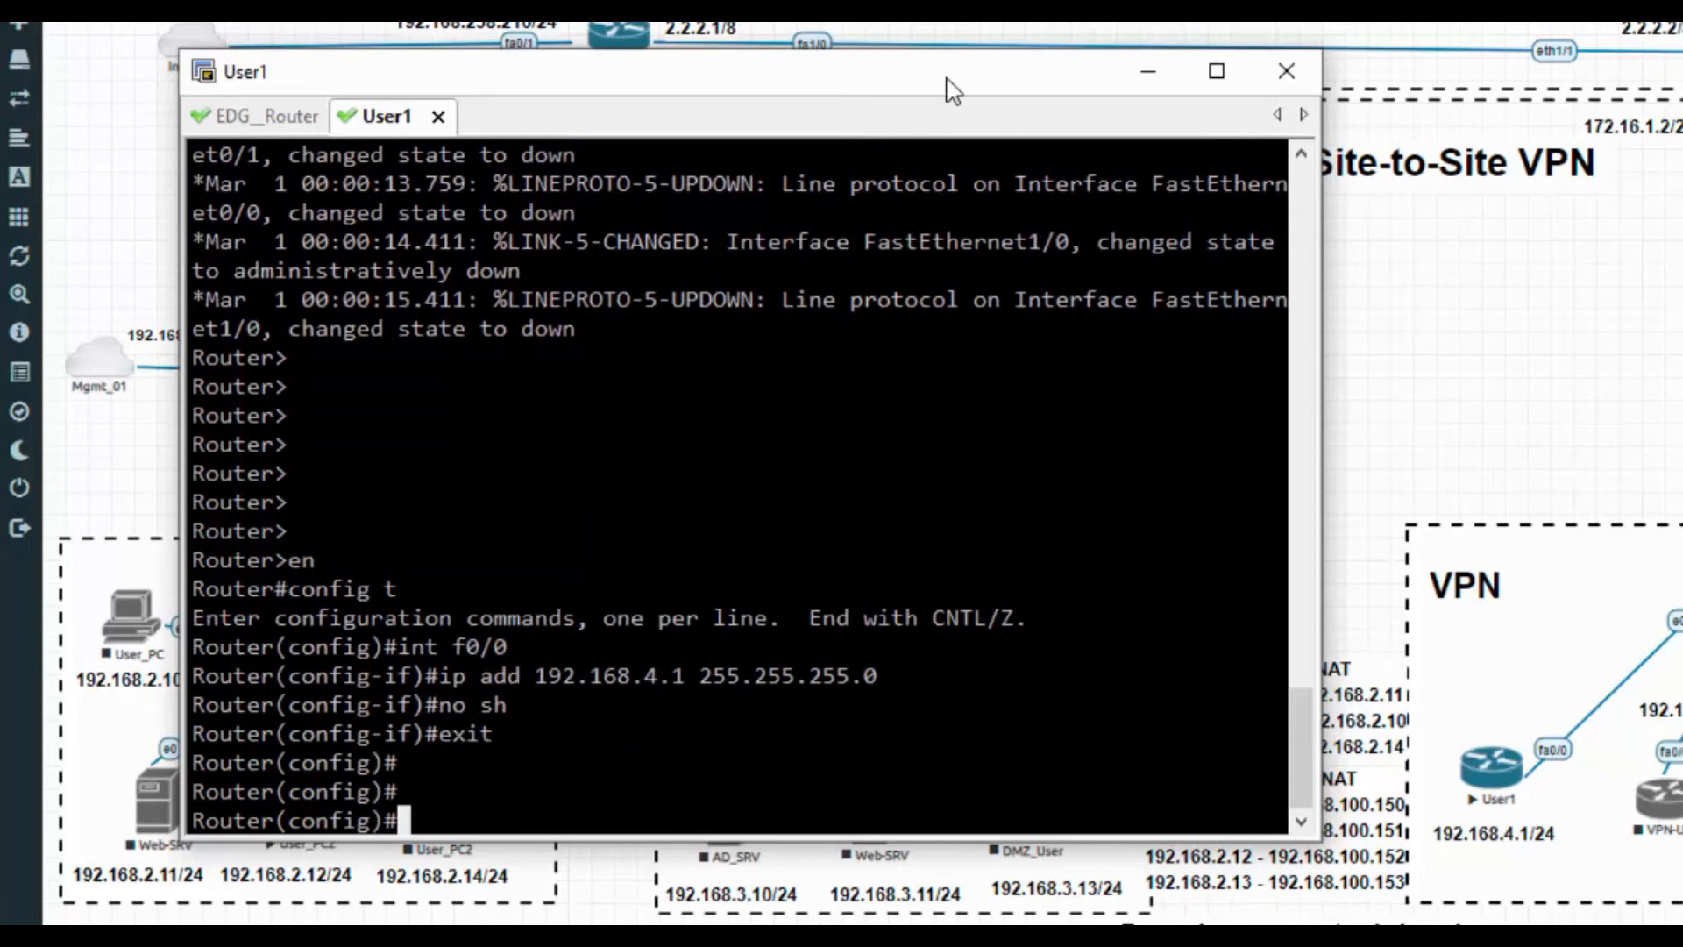
Add a default route via 192.168.4.100, save with do wr, and clear the screen
{"action": "type", "text": "iproute 0.0.0"}
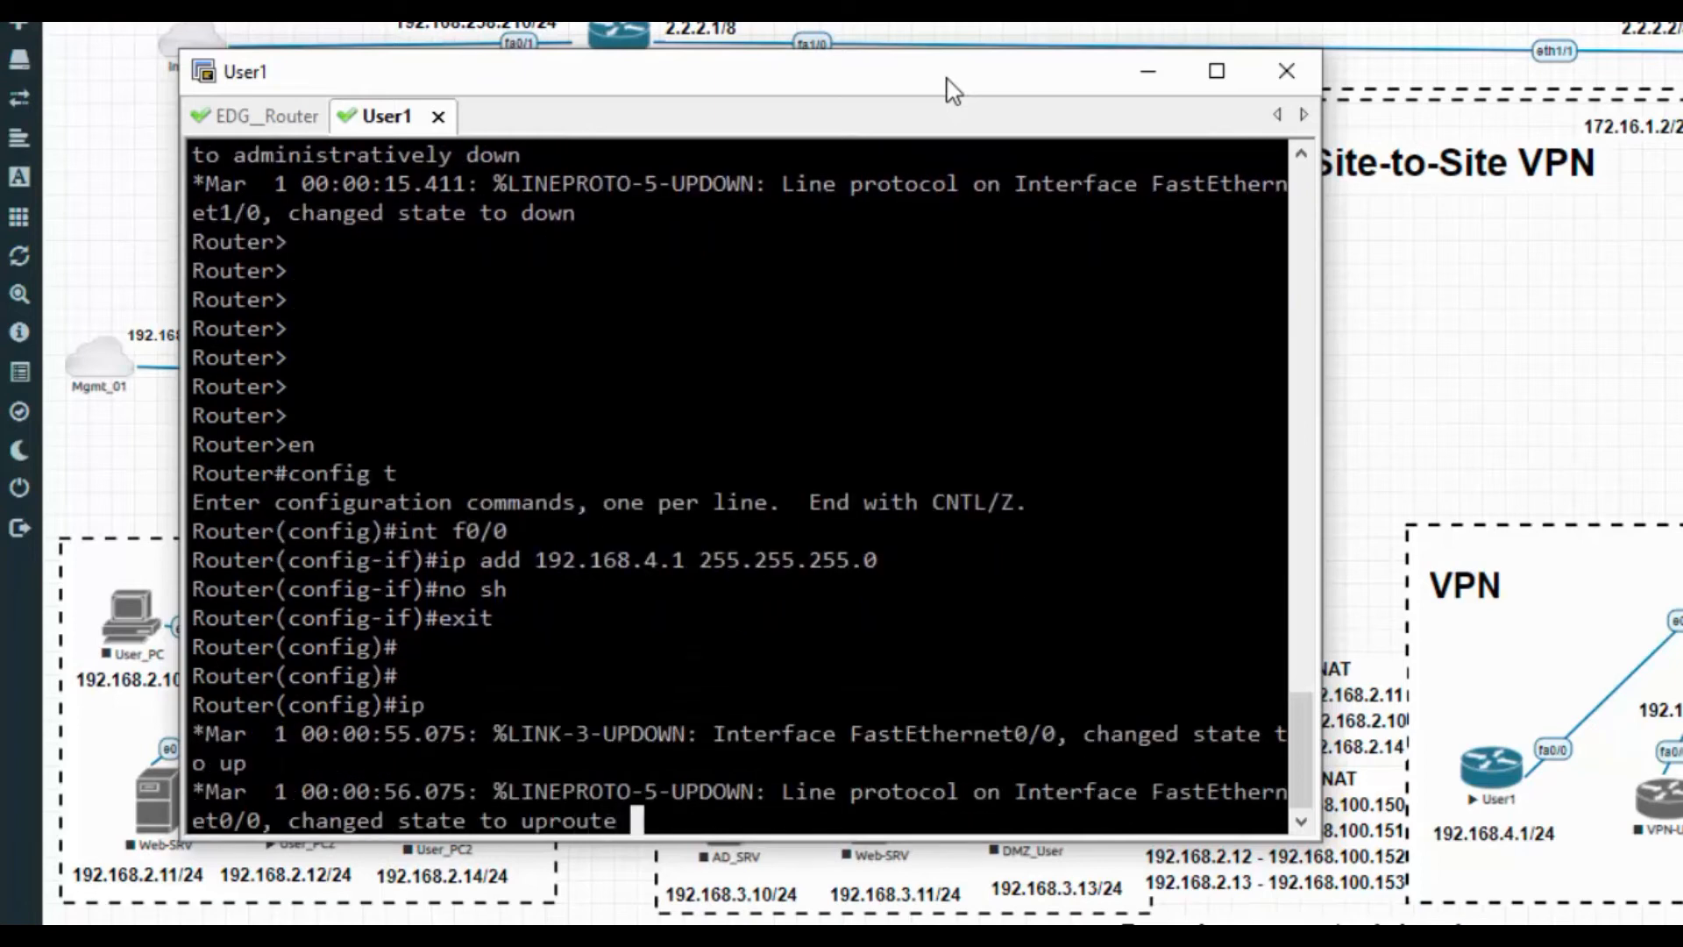
{"action": "type", "text": ".0 0.0.0.0 1"}
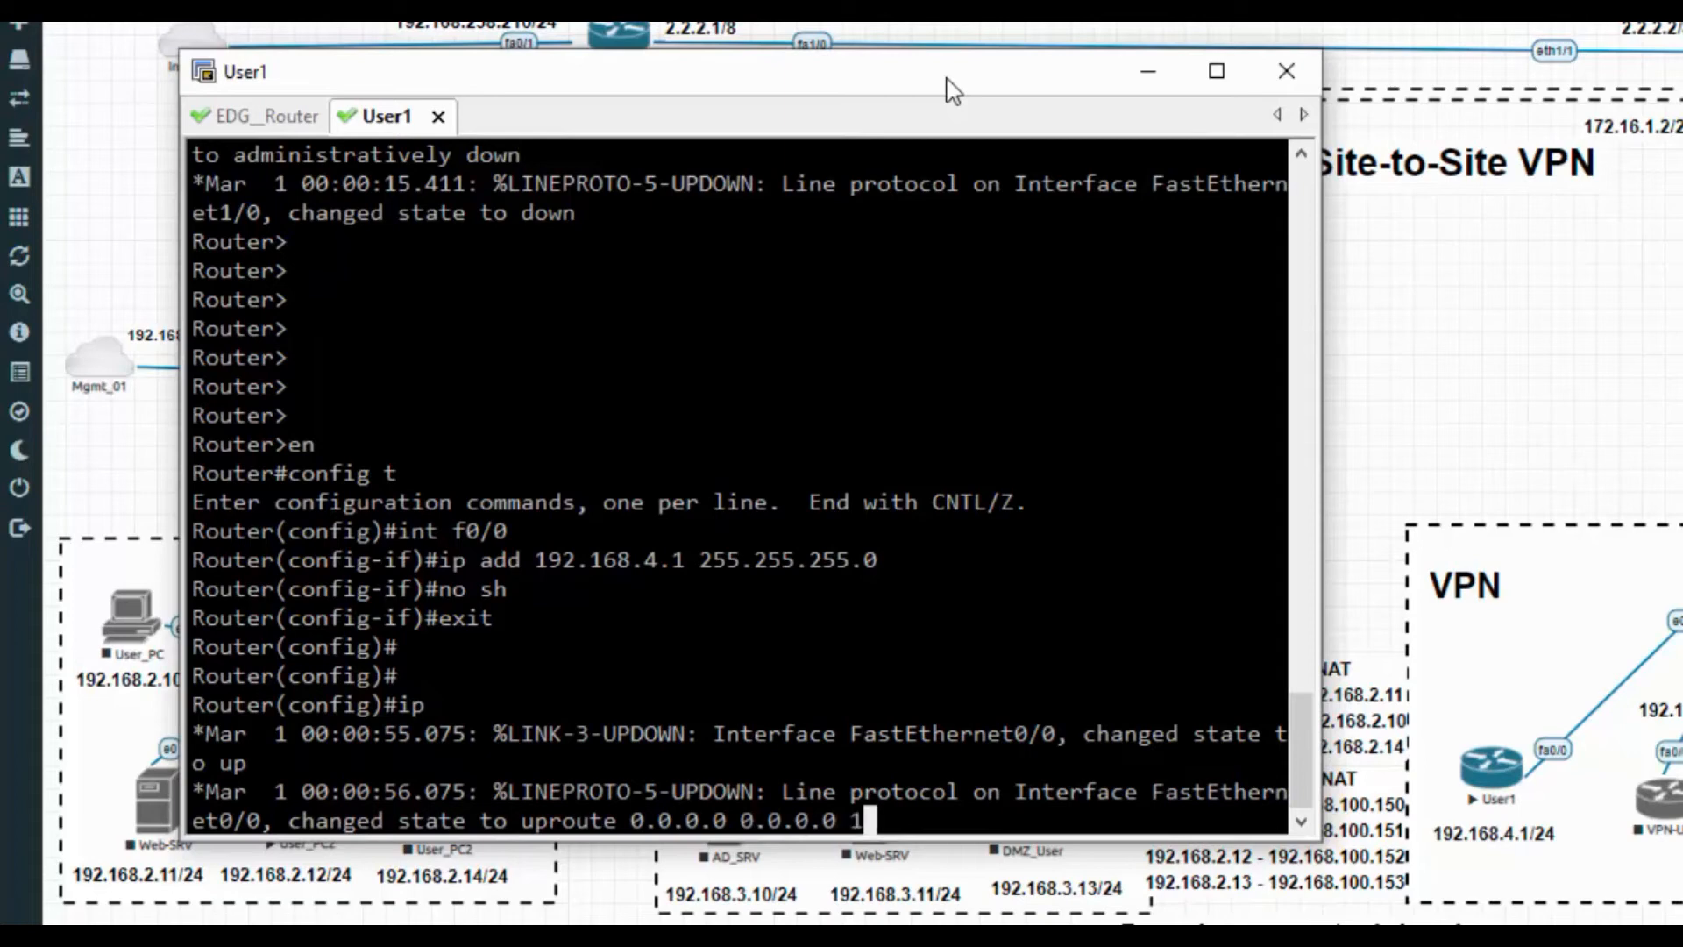
{"action": "type", "text": "92.168.4"}
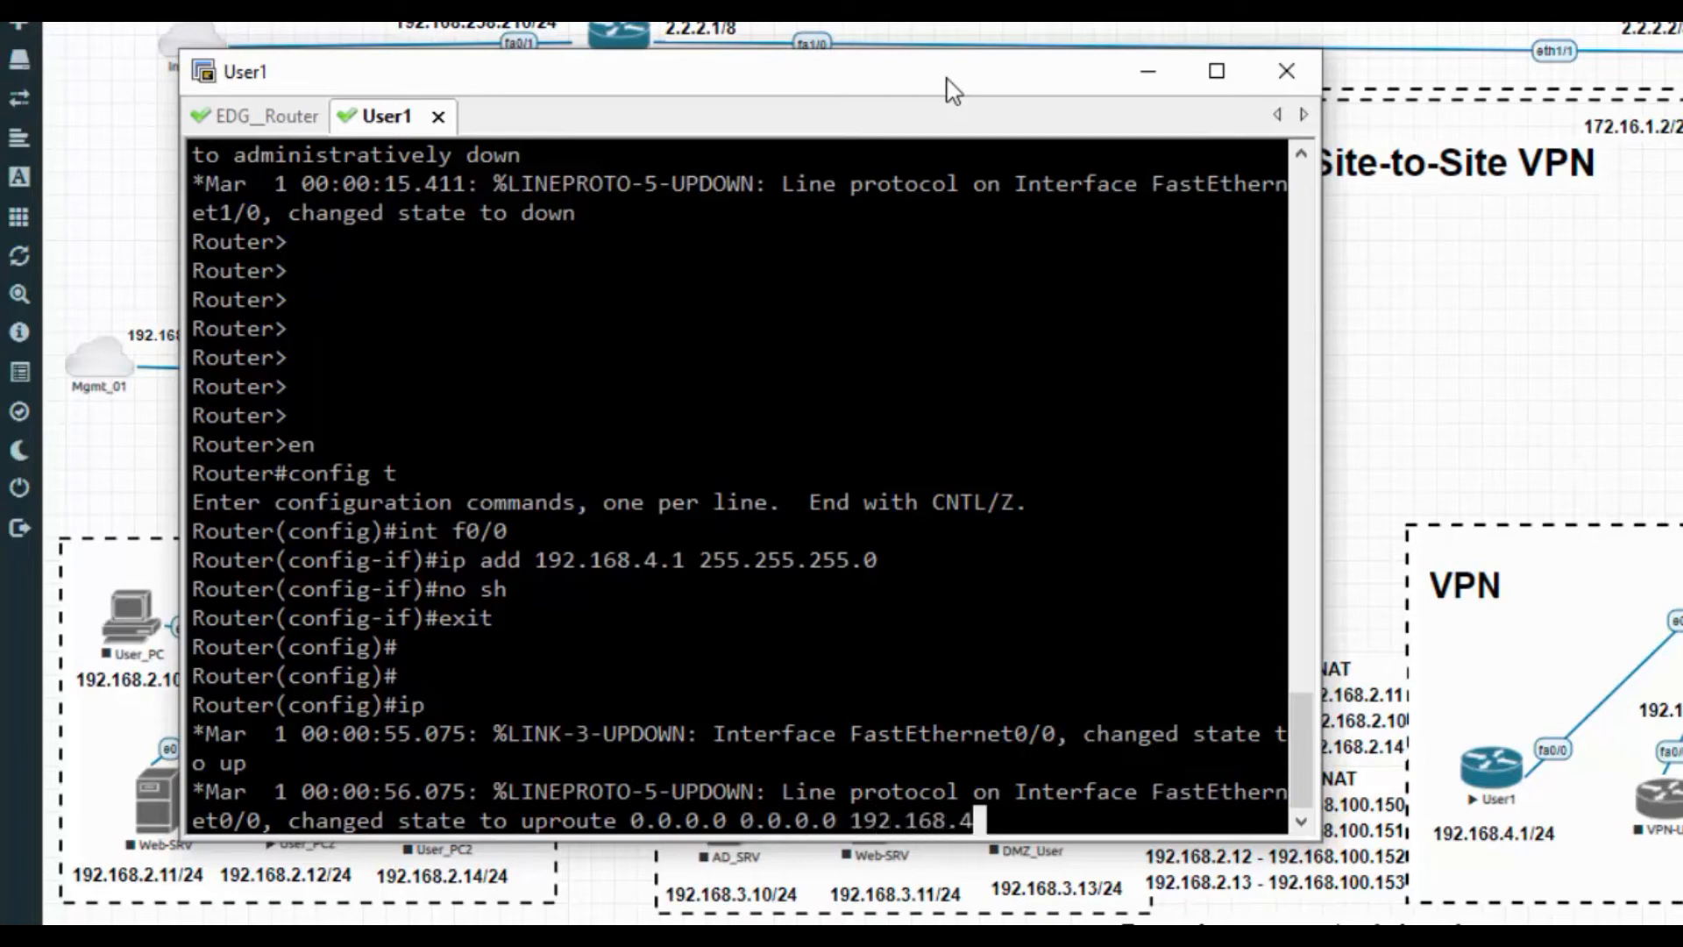
{"action": "type", "text": ".100"}
{"action": "key", "text": "Return"}
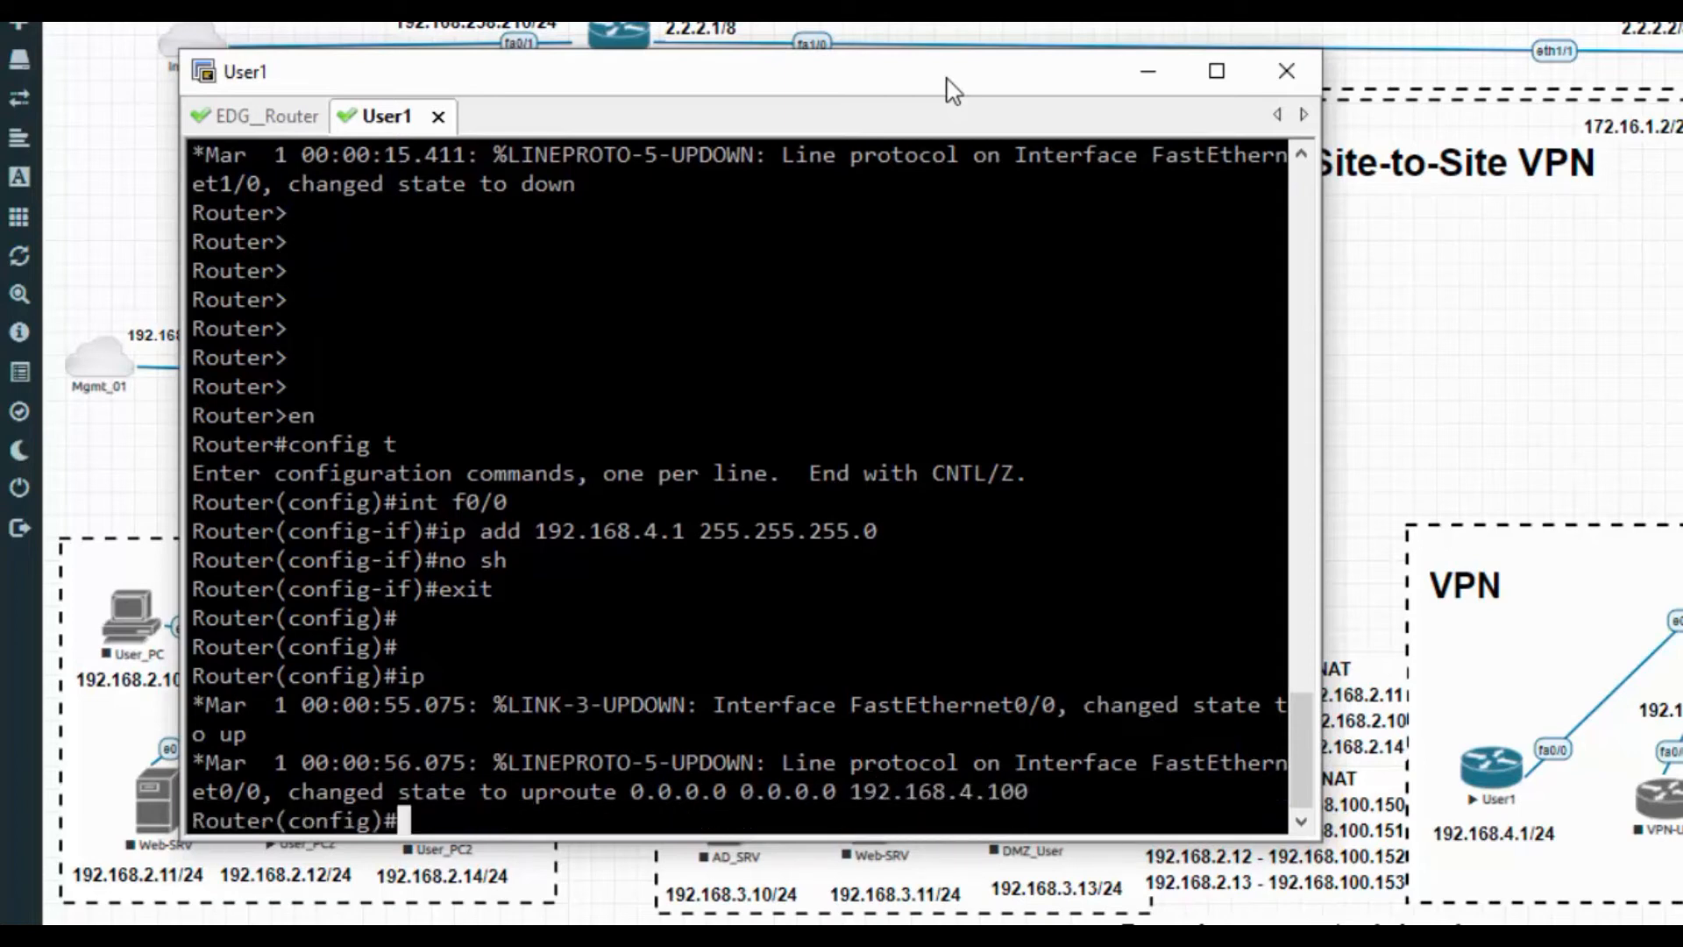
{"action": "type", "text": "do wr"}
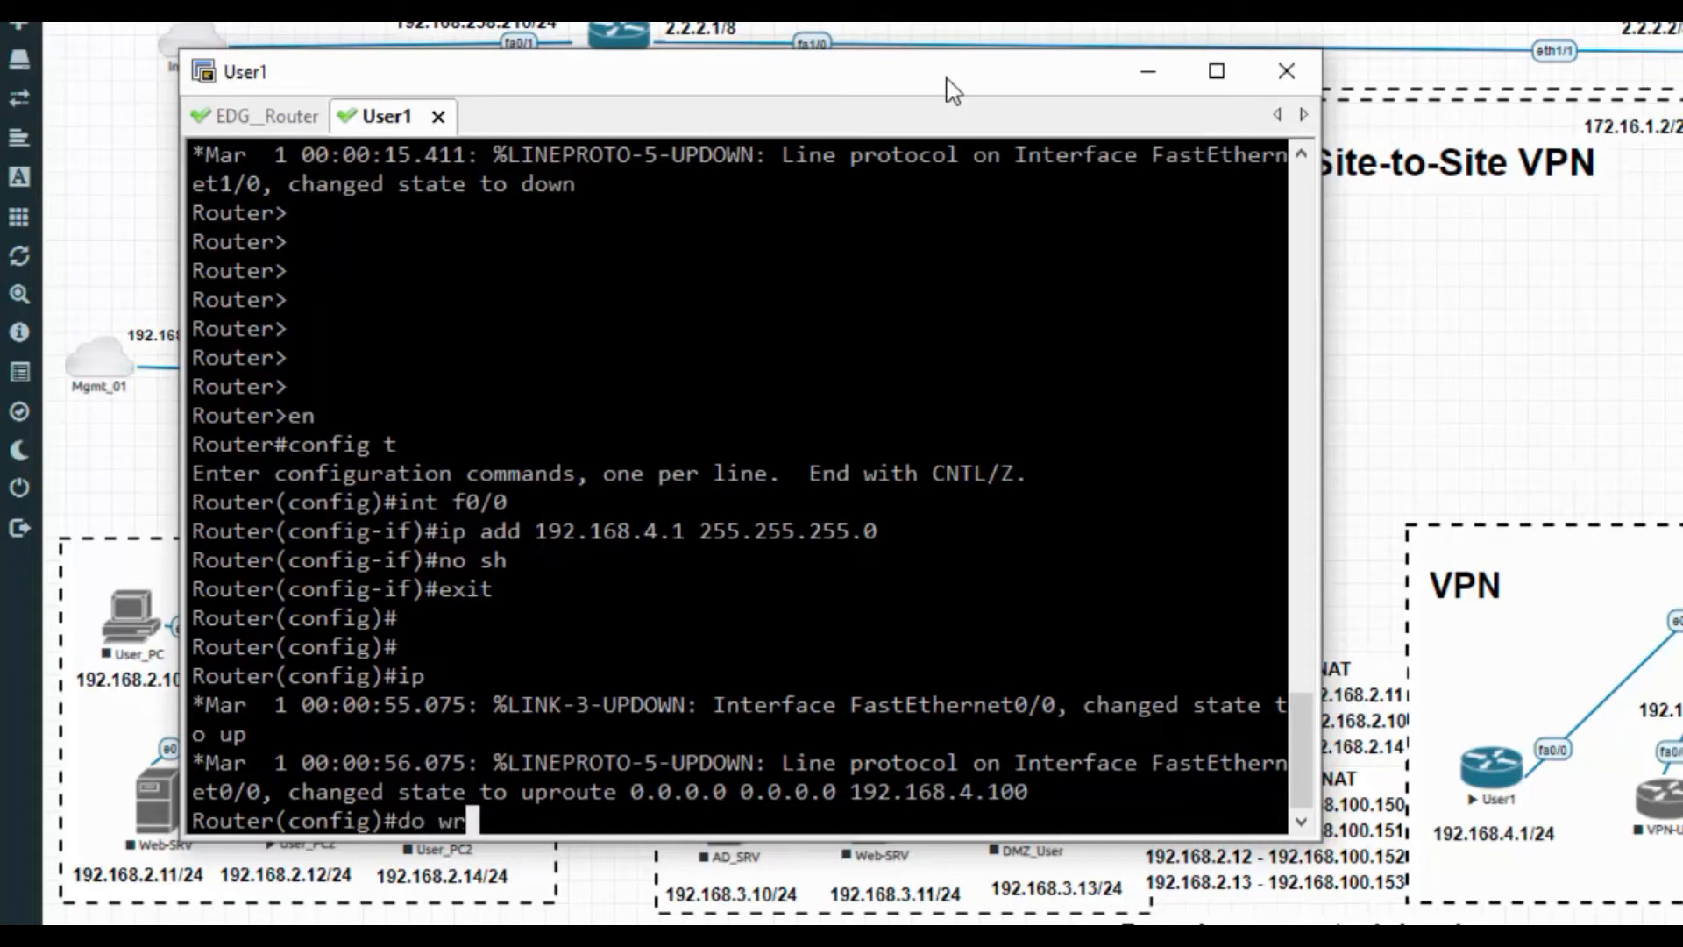
{"action": "key", "text": "Return"}
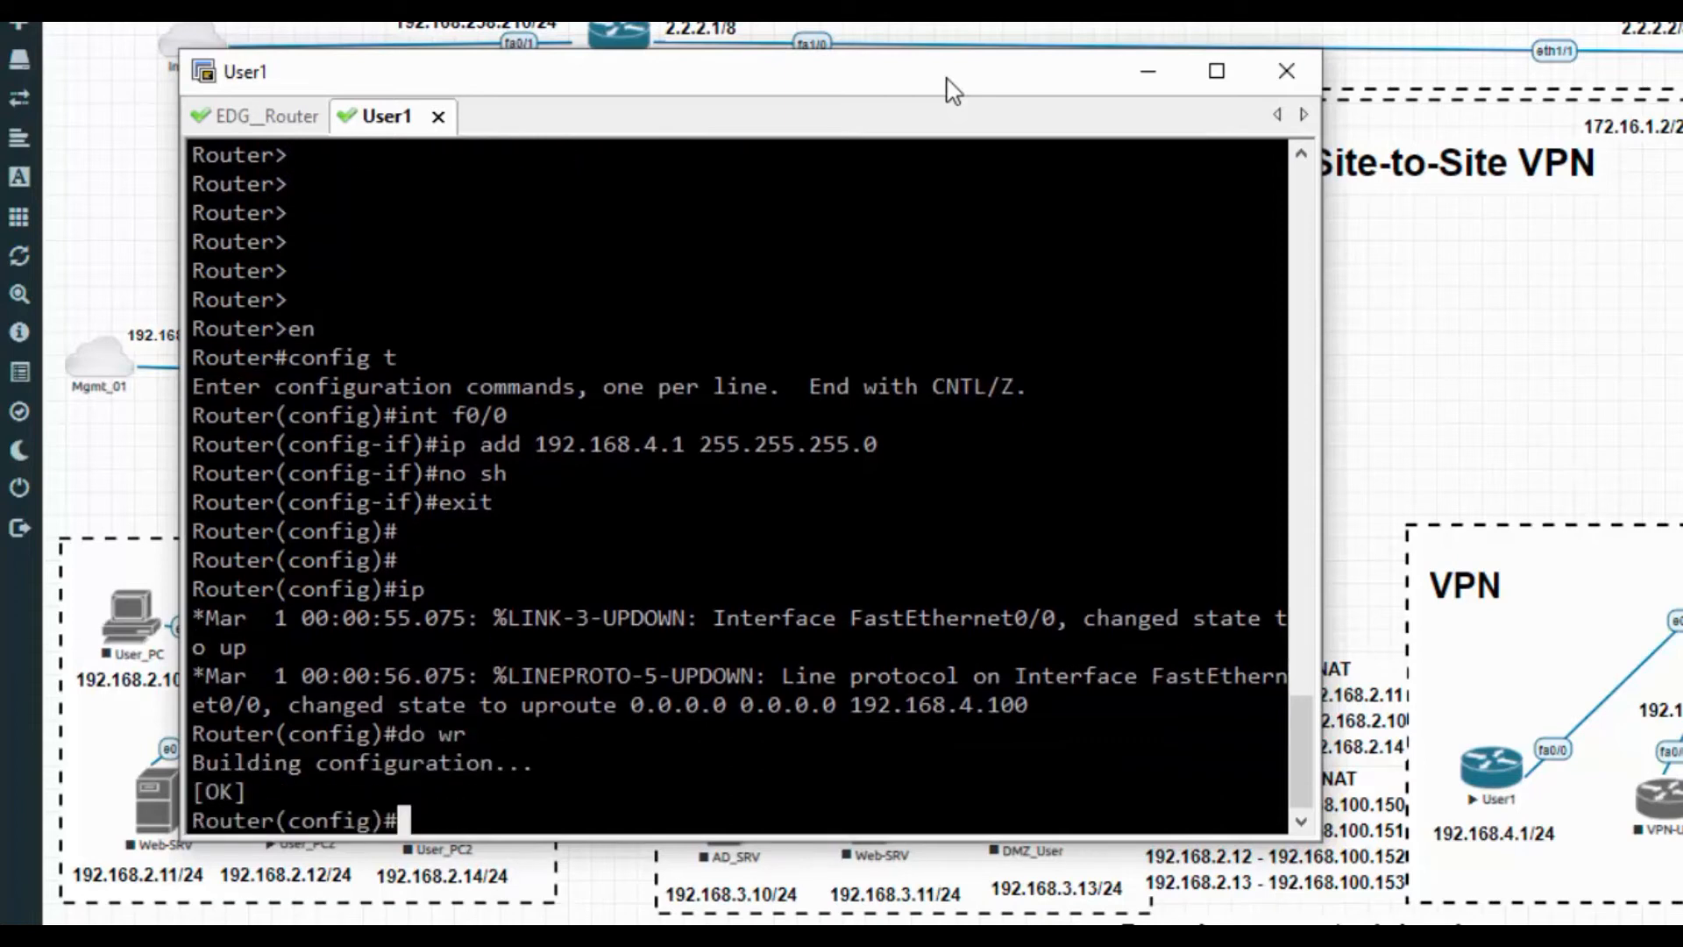
{"action": "key", "text": "Return"}
{"action": "key", "text": "Return"}
{"action": "key", "text": "ctrl+l"}
{"action": "key", "text": "Return"}
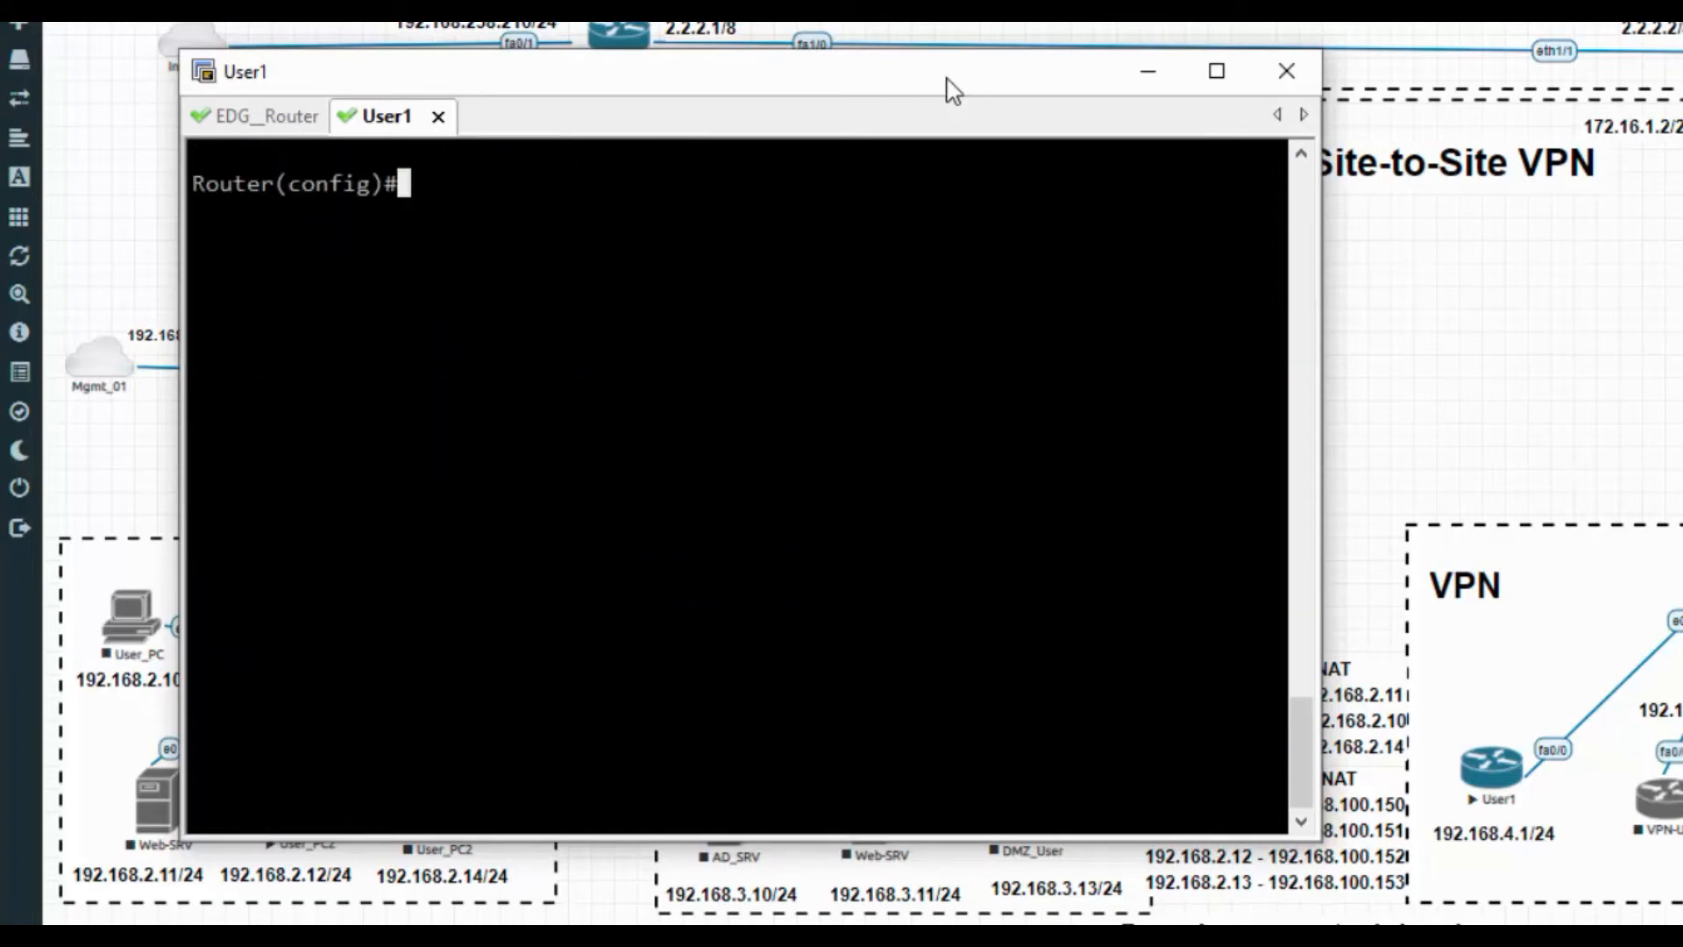
Verify with do sh ip int br that Fa0/0 is up at 192.168.4.1, then exit config mode
{"action": "type", "text": "do sh ip int br"}
{"action": "key", "text": "Return"}
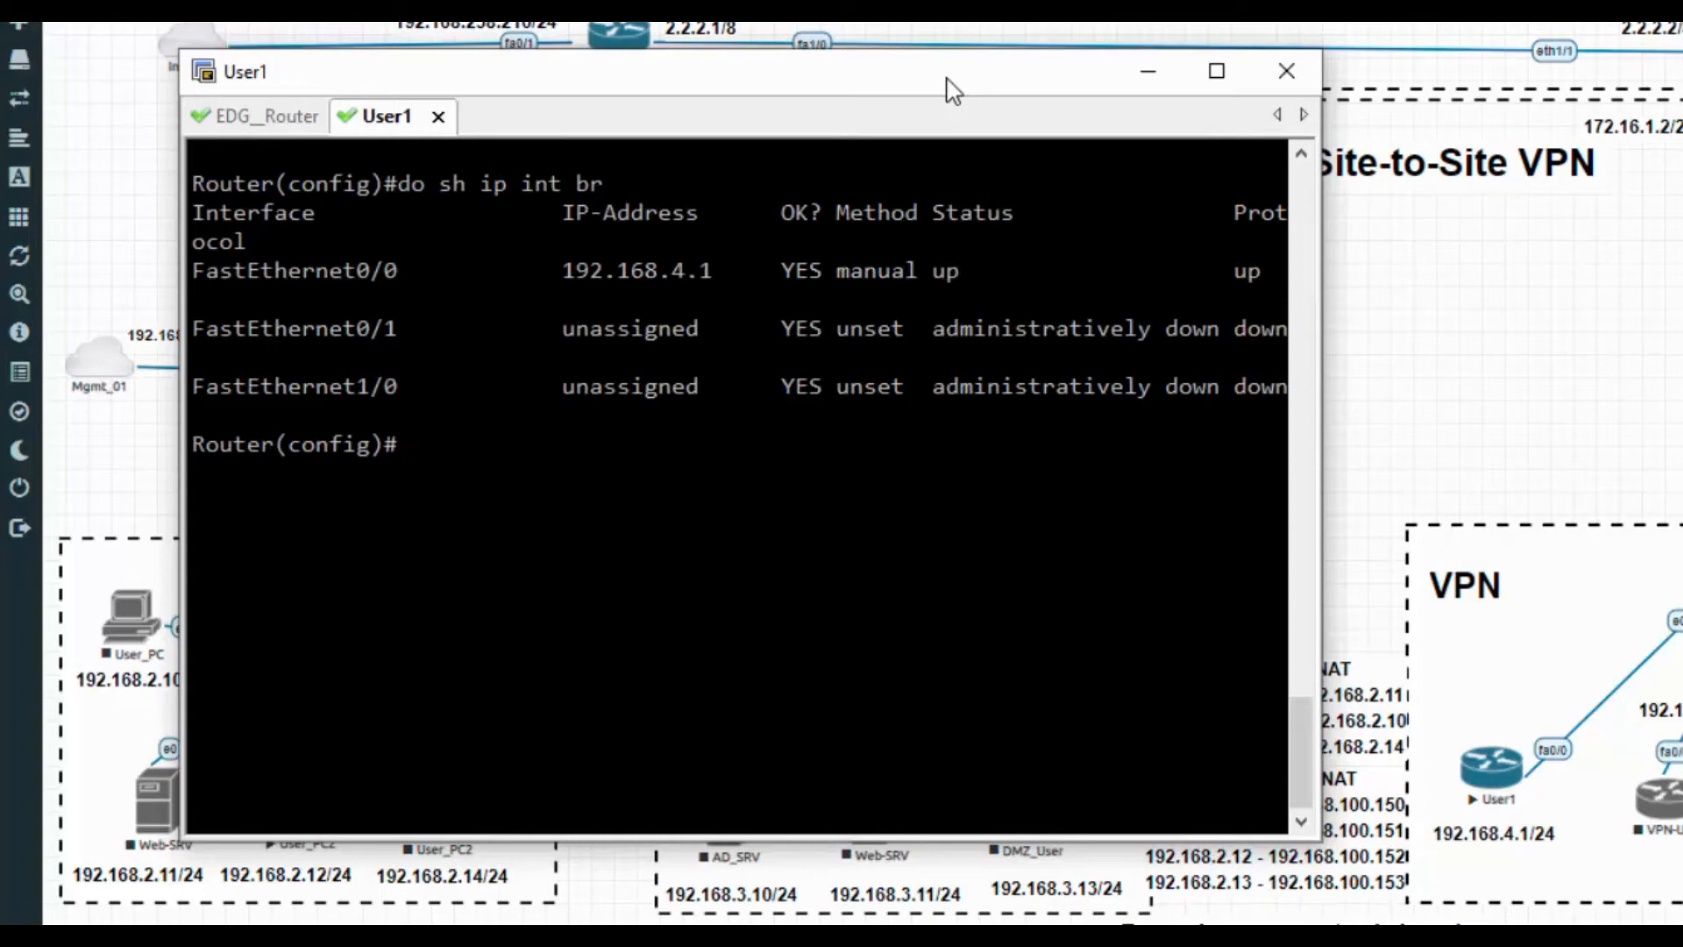
{"action": "type", "text": "exit"}
{"action": "key", "text": "Return"}
{"action": "key", "text": "Return"}
{"action": "key", "text": "Return"}
{"action": "key", "text": "Return"}
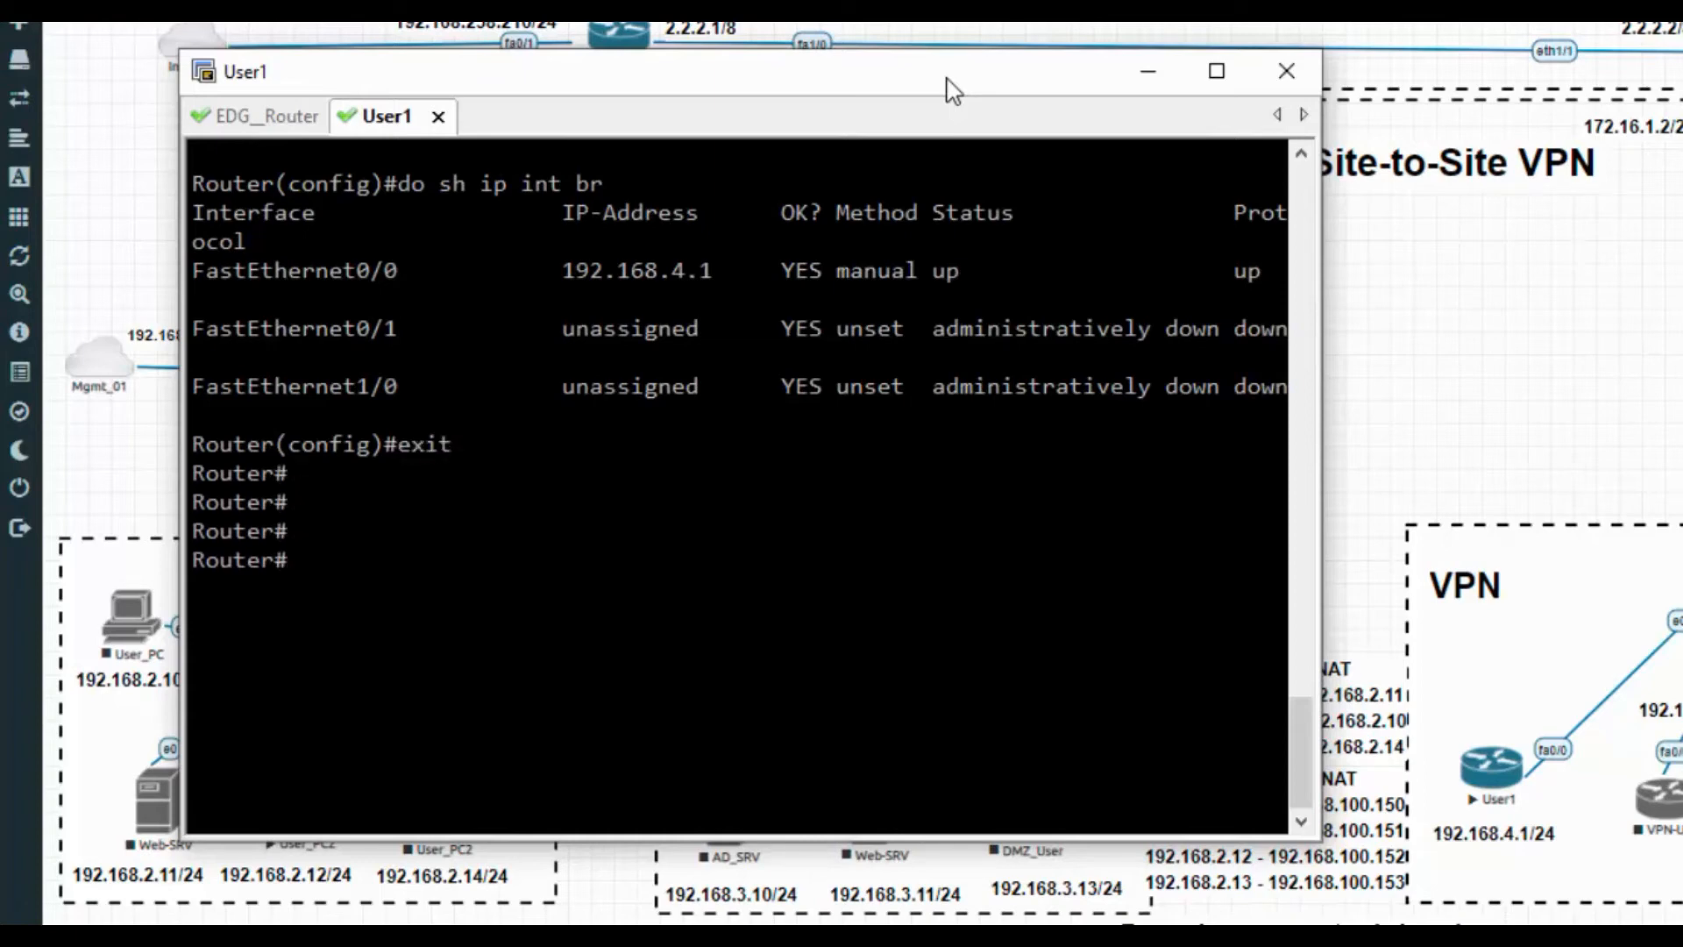
Ping 192.168.2.12 from User1 across the VPN
{"action": "type", "text": "ping"}
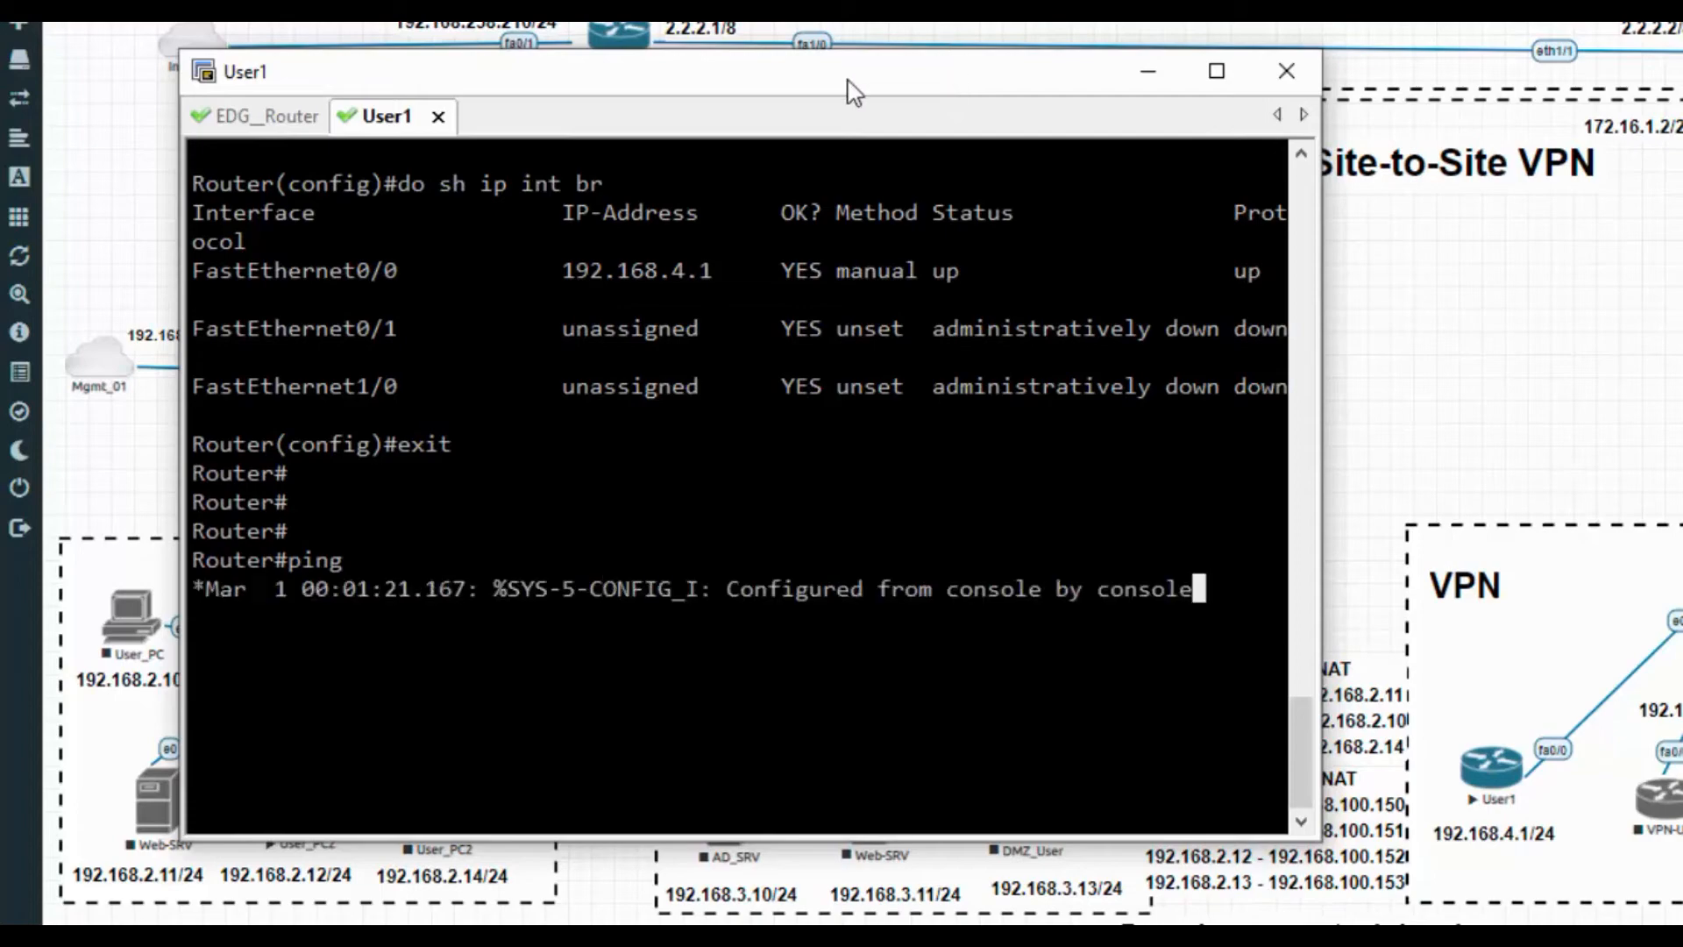
{"action": "left_click_drag", "start_coordinate": [849, 85], "coordinate": [1417, 72]}
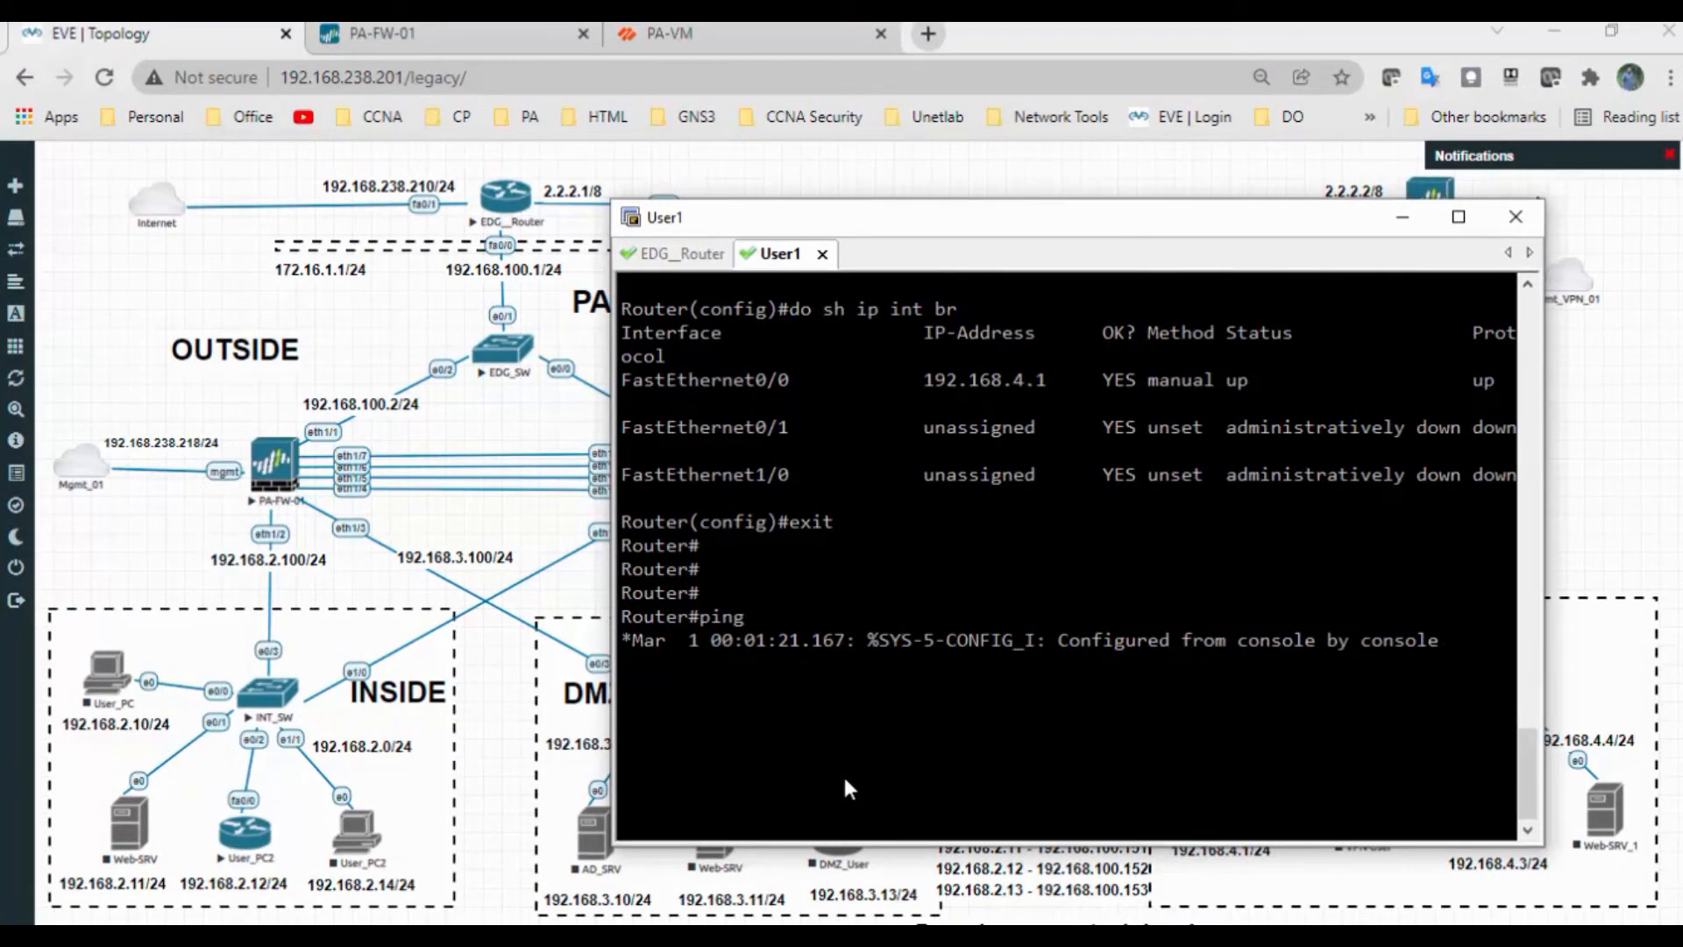
{"action": "type", "text": "2.168.2.12"}
{"action": "key", "text": "Return"}
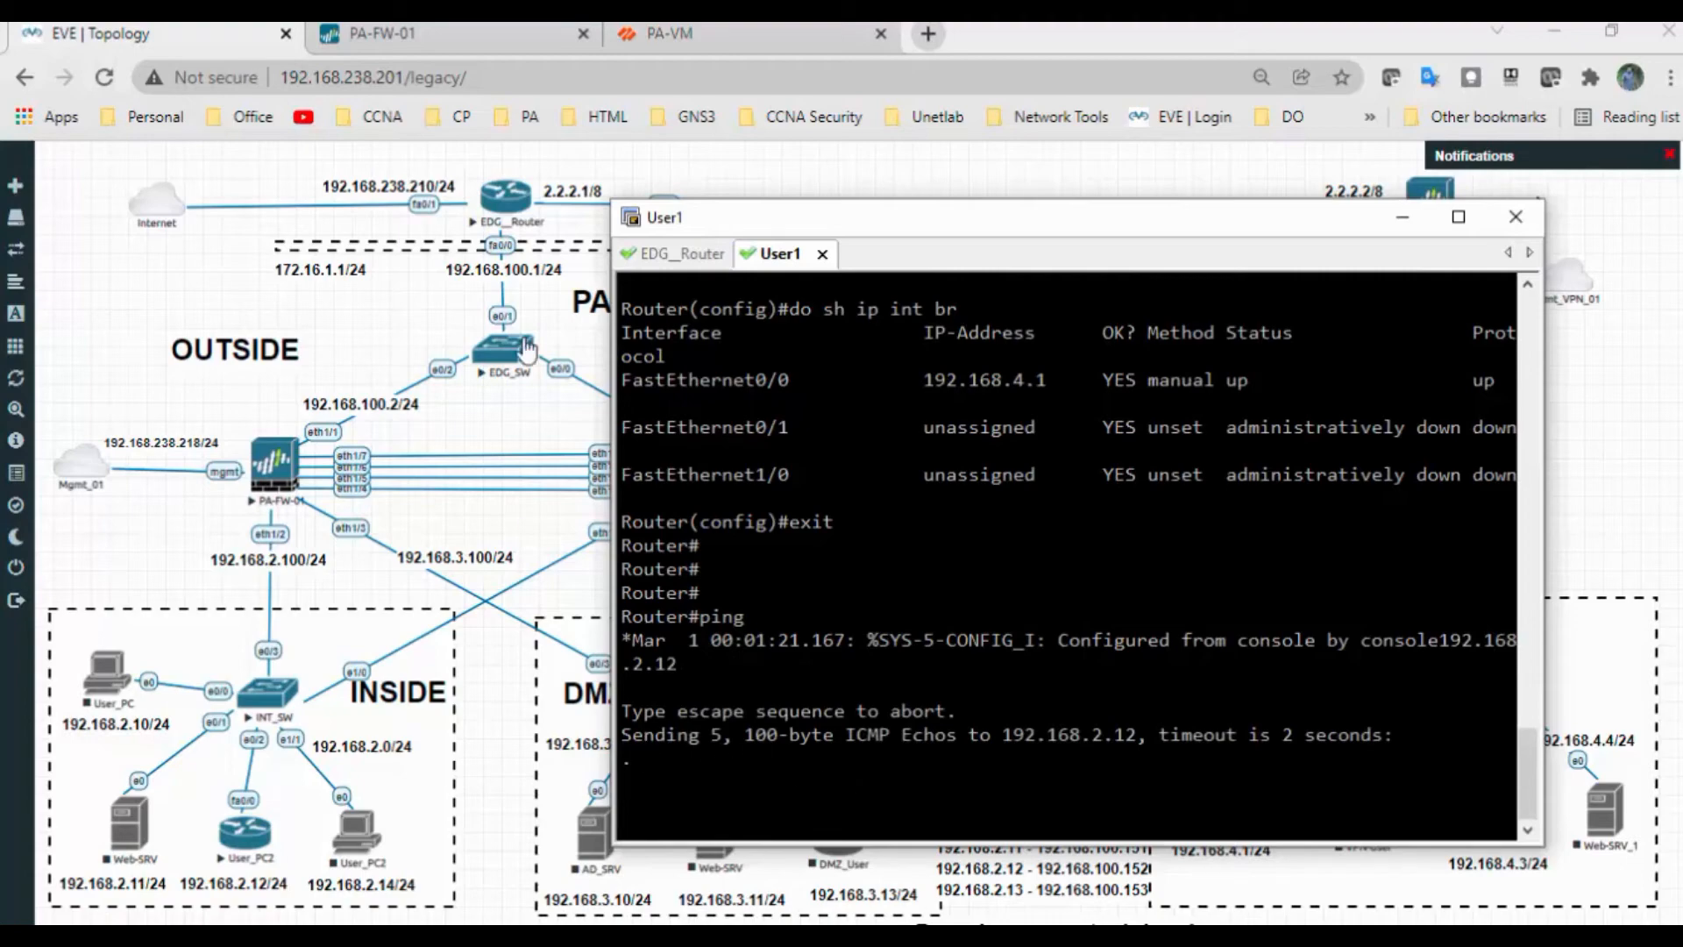
Refresh the IPSec tunnel status on PA-VM and PA-FW-01, dismissing PA-FW-01's commit report
{"action": "left_click", "coordinate": [675, 35]}
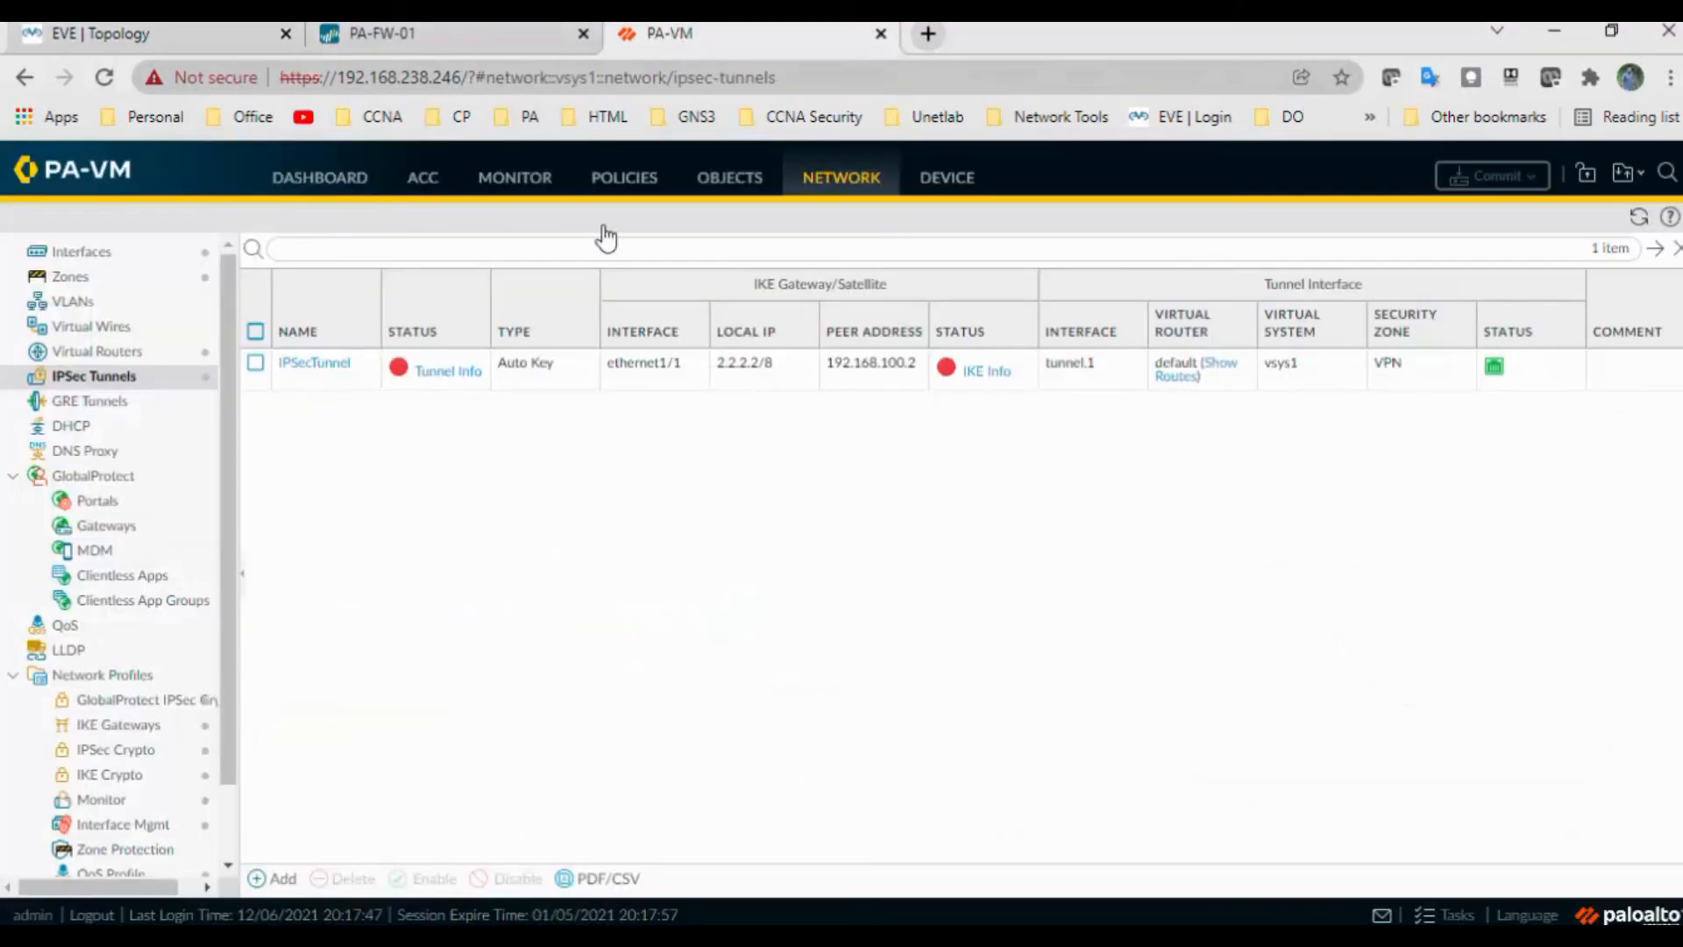
{"action": "left_click", "coordinate": [1638, 218]}
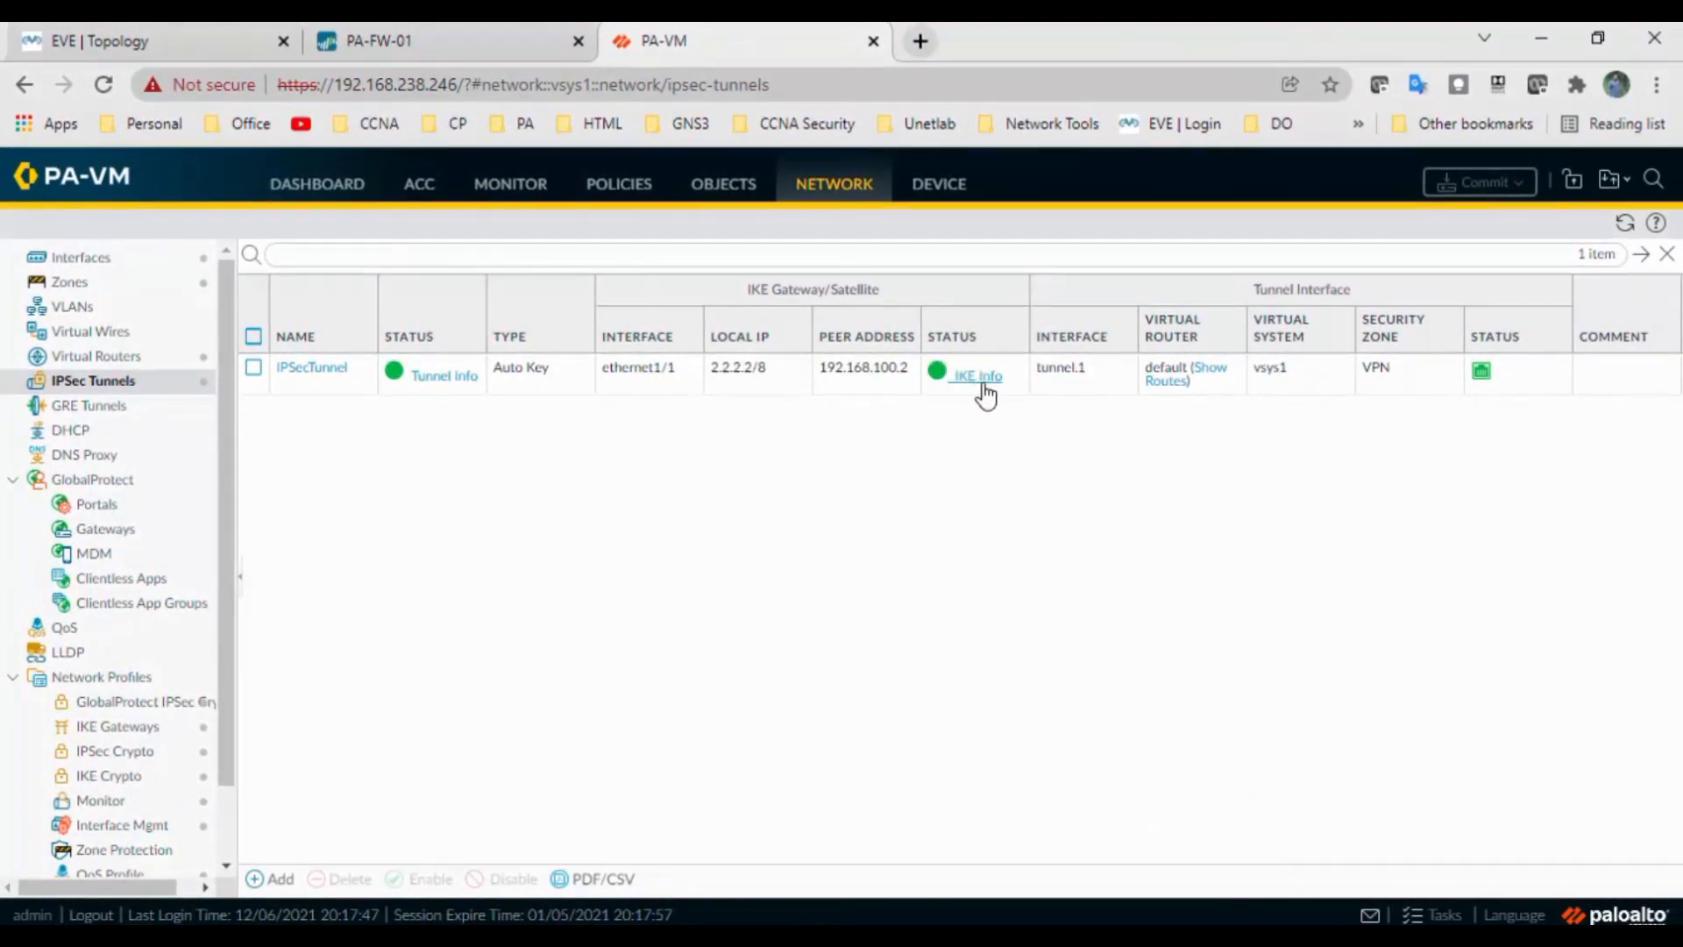
{"action": "left_click", "coordinate": [474, 40]}
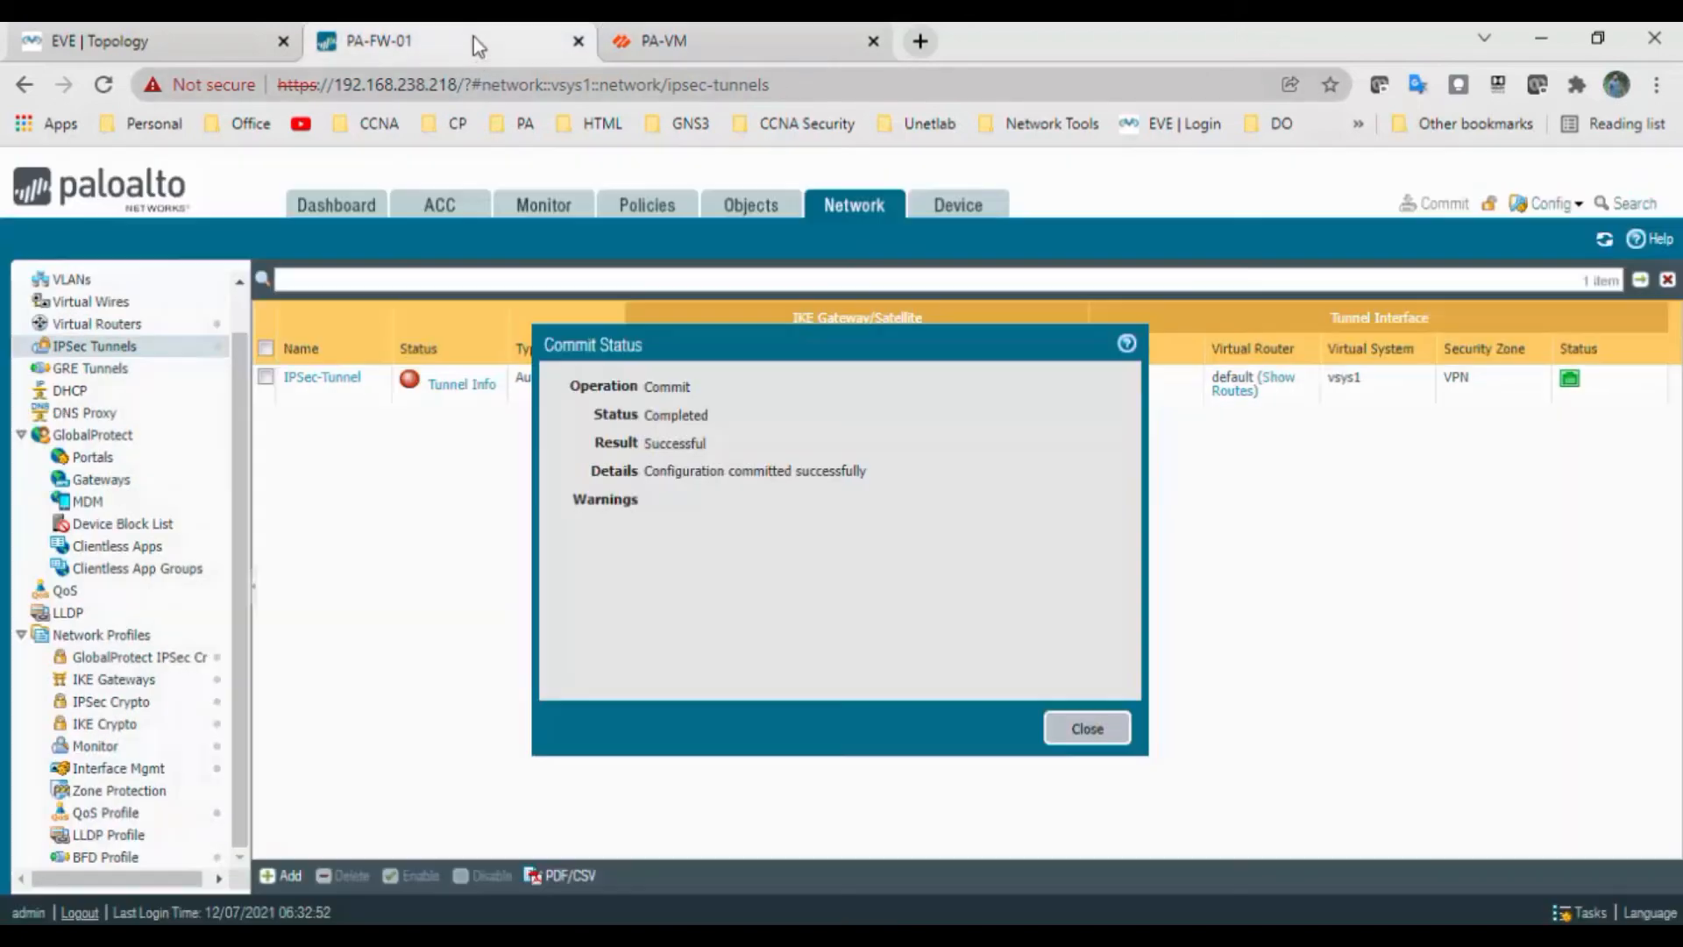
{"action": "left_click", "coordinate": [1092, 729]}
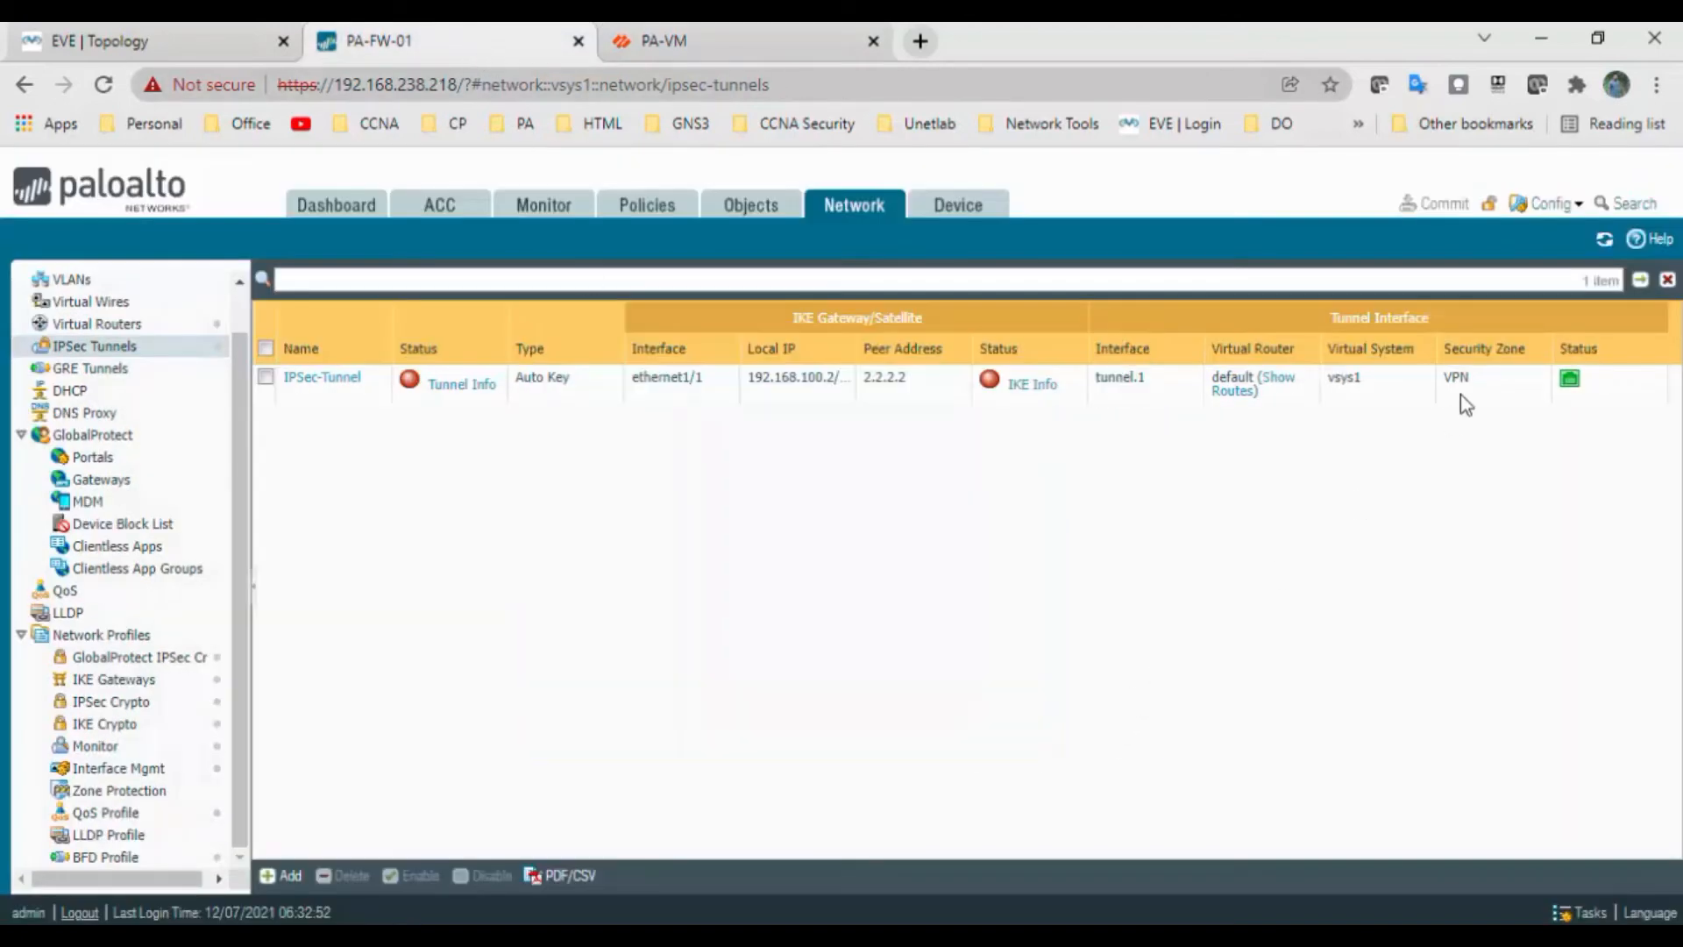
{"action": "left_click", "coordinate": [1604, 240]}
Rerun the ping to 192.168.2.12 from User1 for 100 percent success, then return to PA-VM
{"action": "mouse_move", "coordinate": [568, 938]}
{"action": "left_click", "coordinate": [574, 904]}
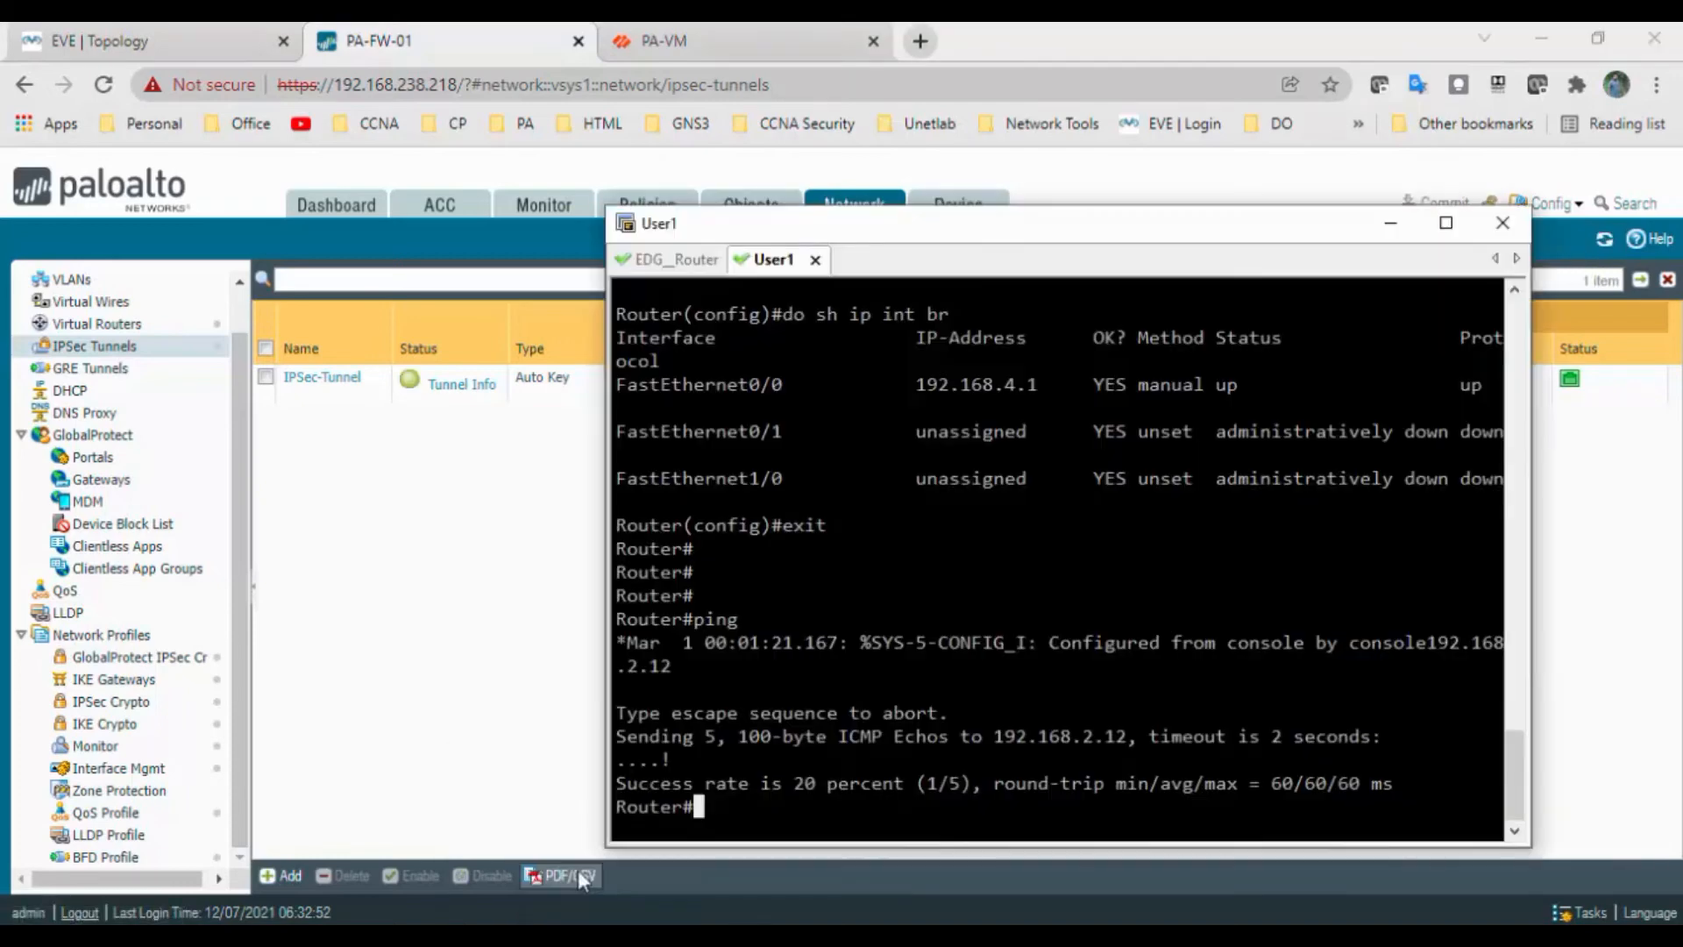
{"action": "key", "text": "Up"}
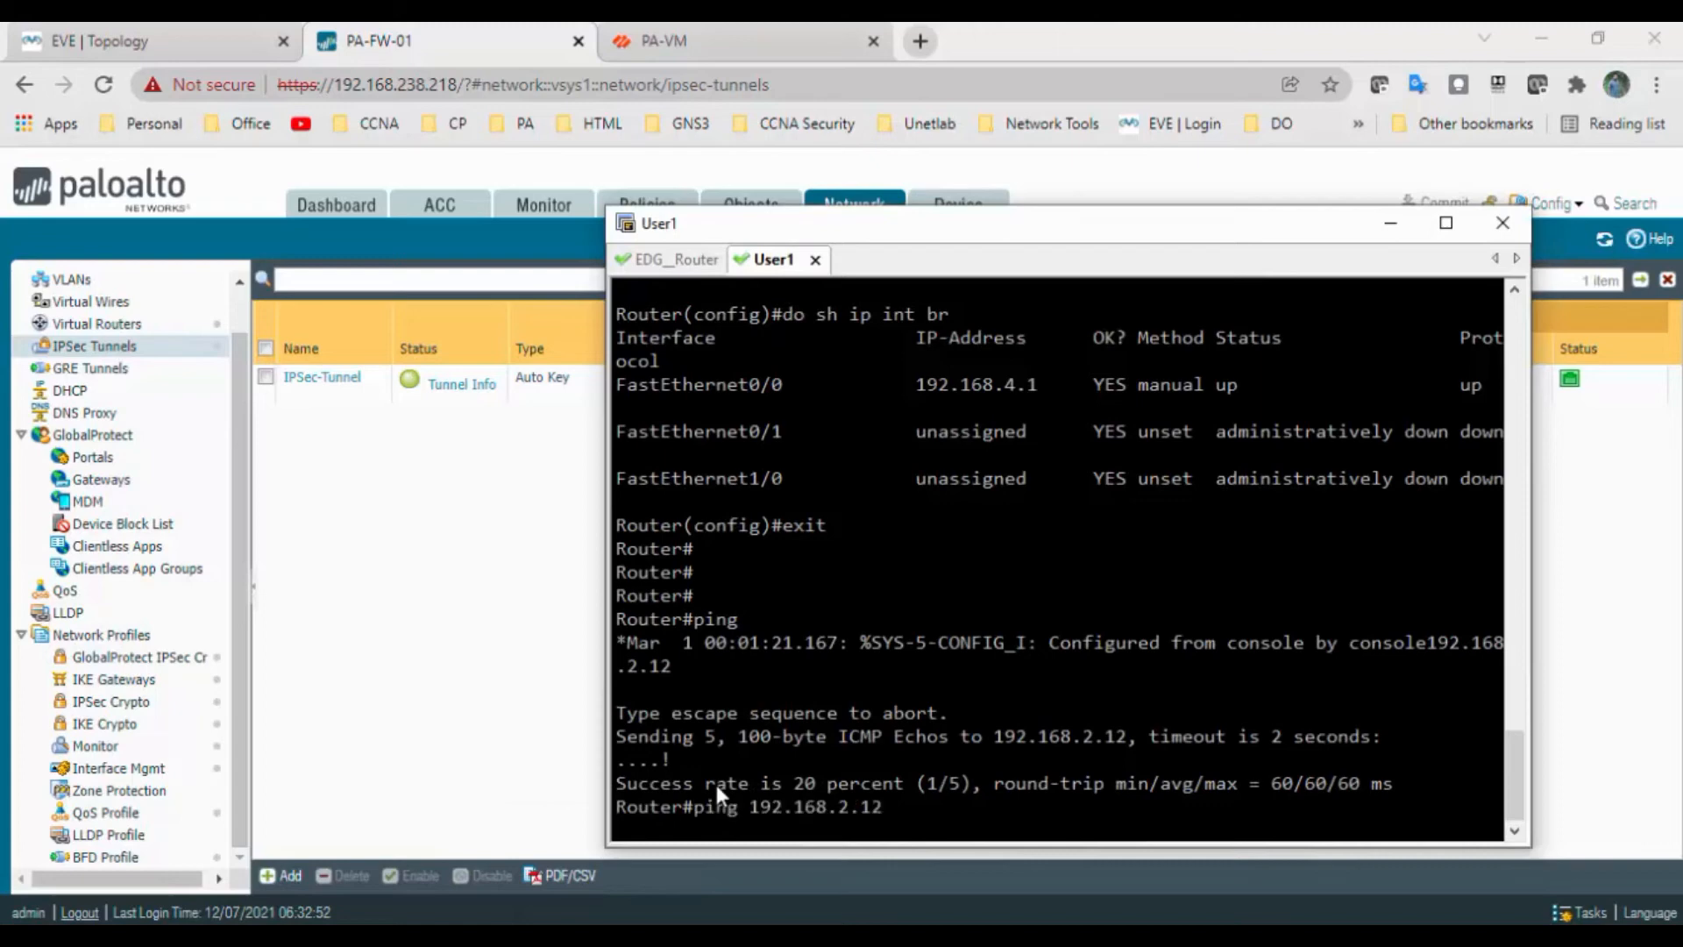
{"action": "key", "text": "Return"}
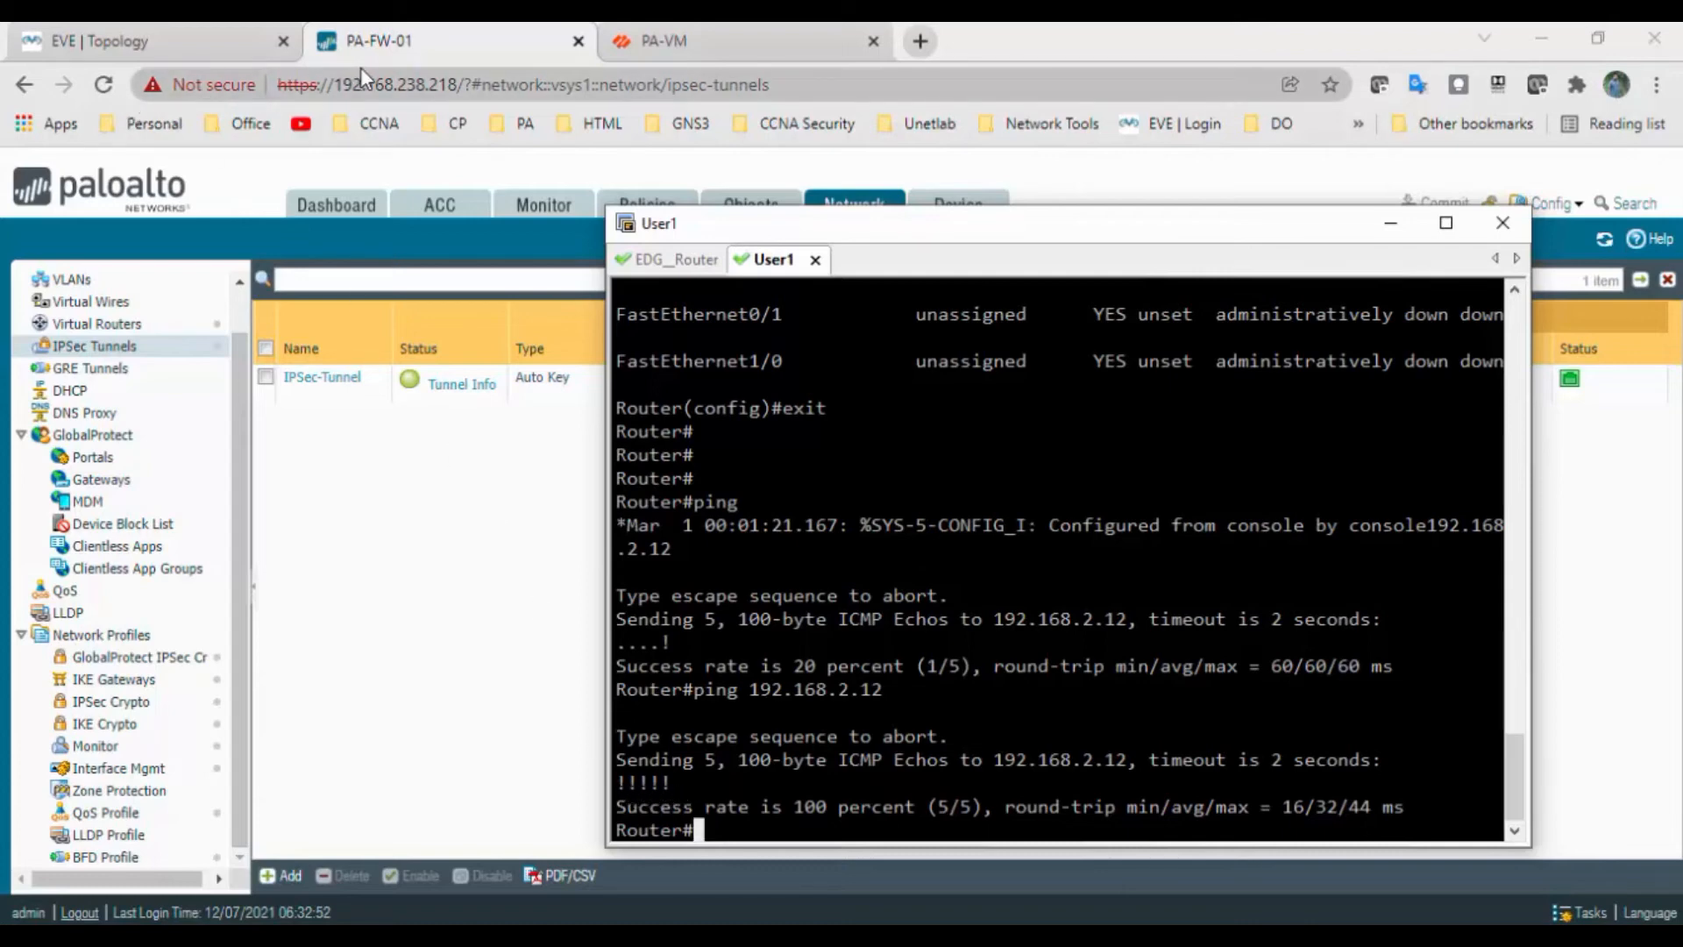
{"action": "left_click", "coordinate": [718, 49]}
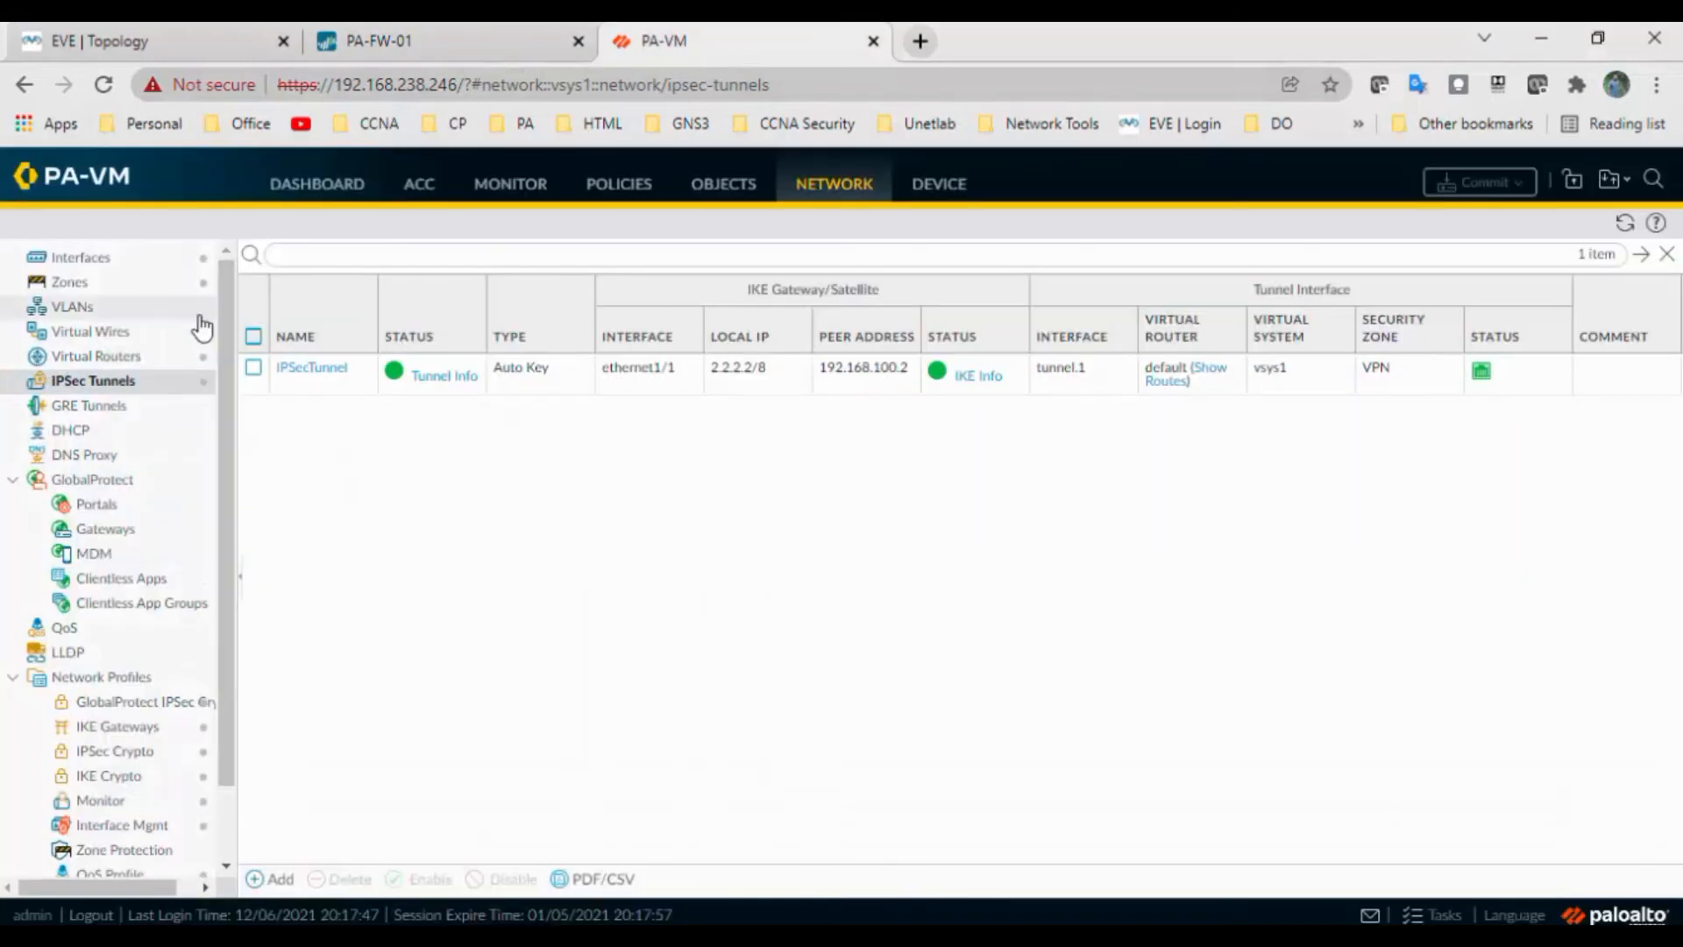
Refresh PA-FW-01's traffic log to show VPN-Rule pings 192.168.4.1→192.168.2.12, then raise User1
{"action": "left_click", "coordinate": [428, 39]}
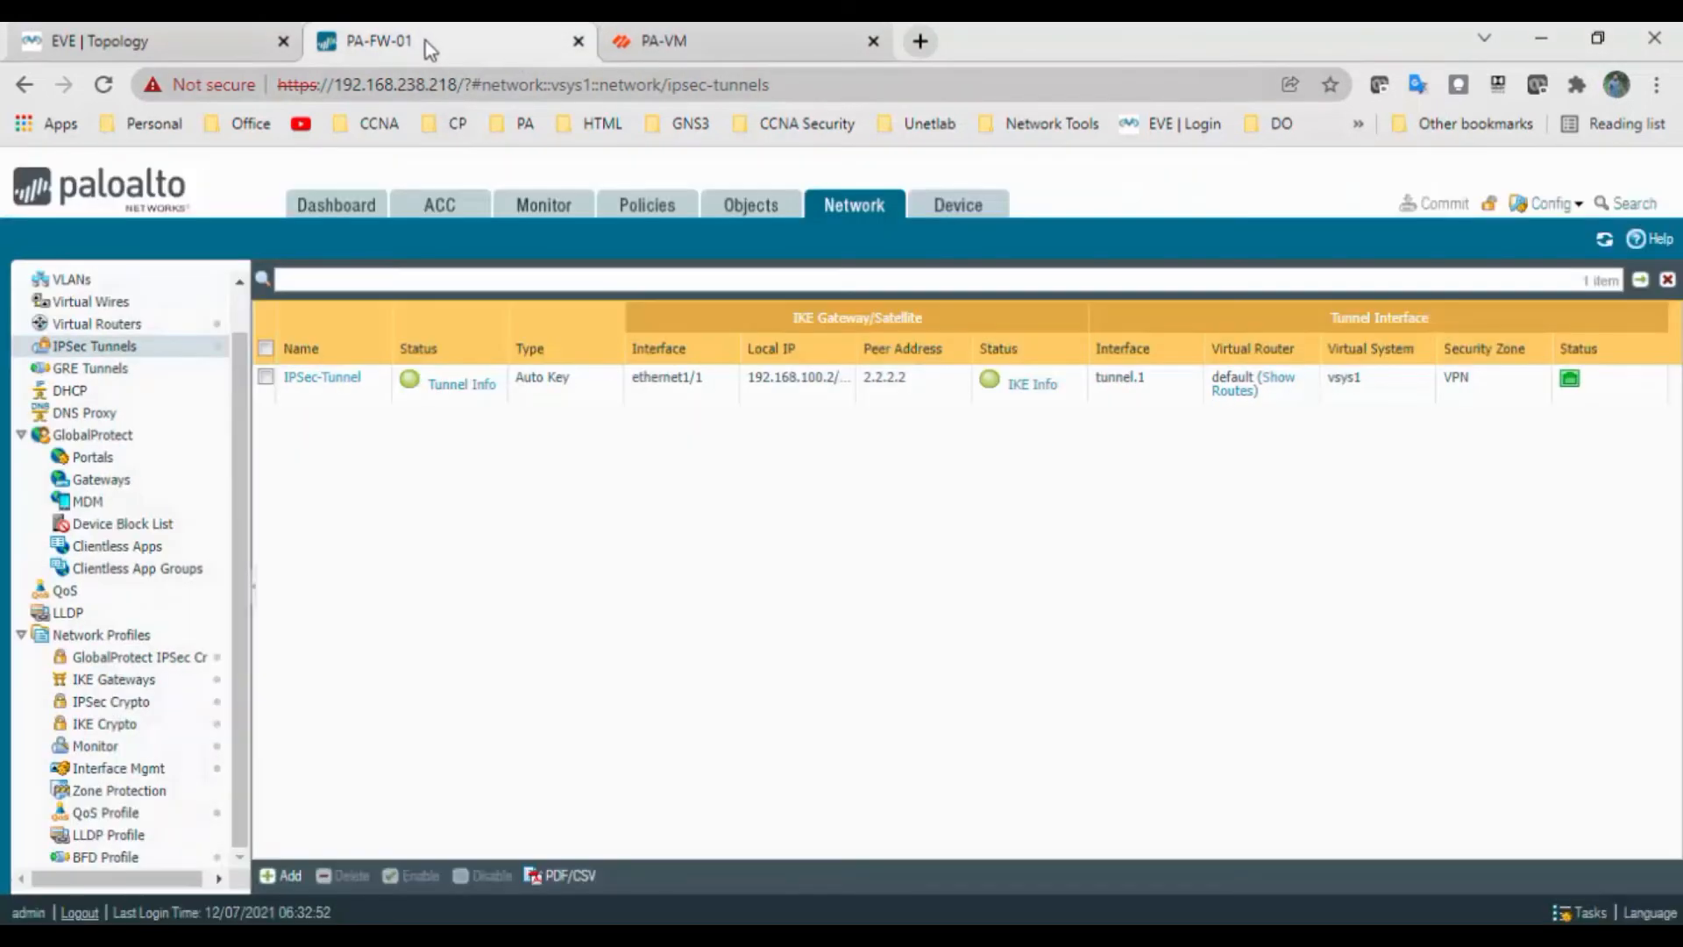
{"action": "scroll", "coordinate": [239, 412], "scroll_direction": "up", "scroll_amount": 2}
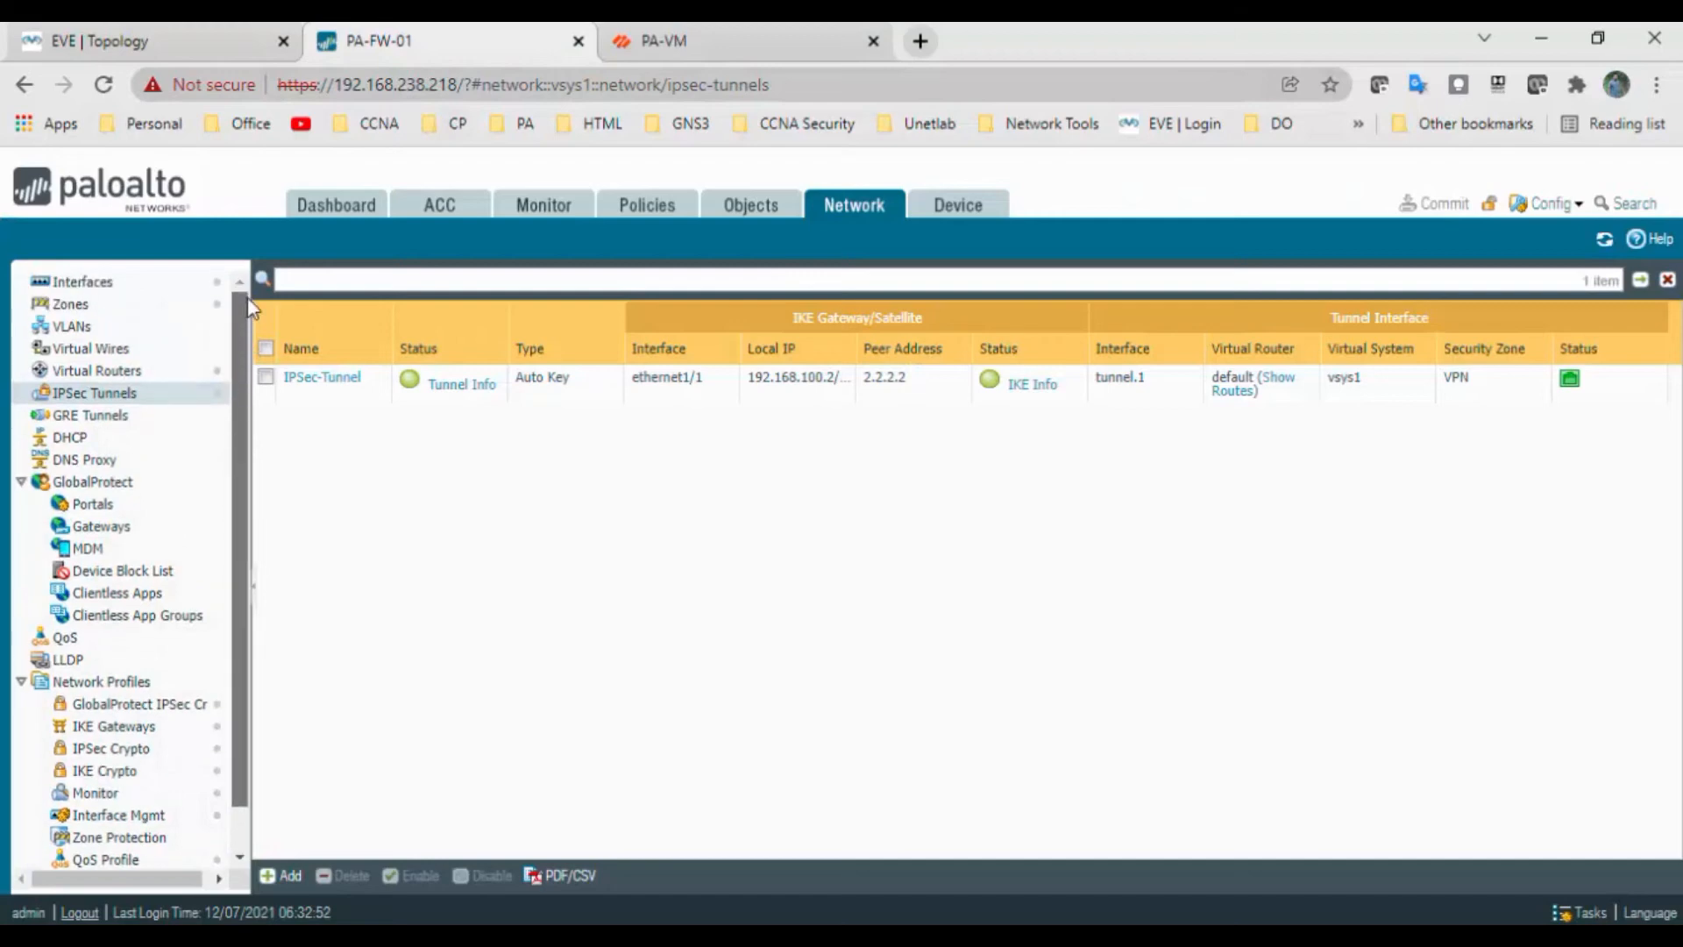
{"action": "left_click", "coordinate": [554, 211]}
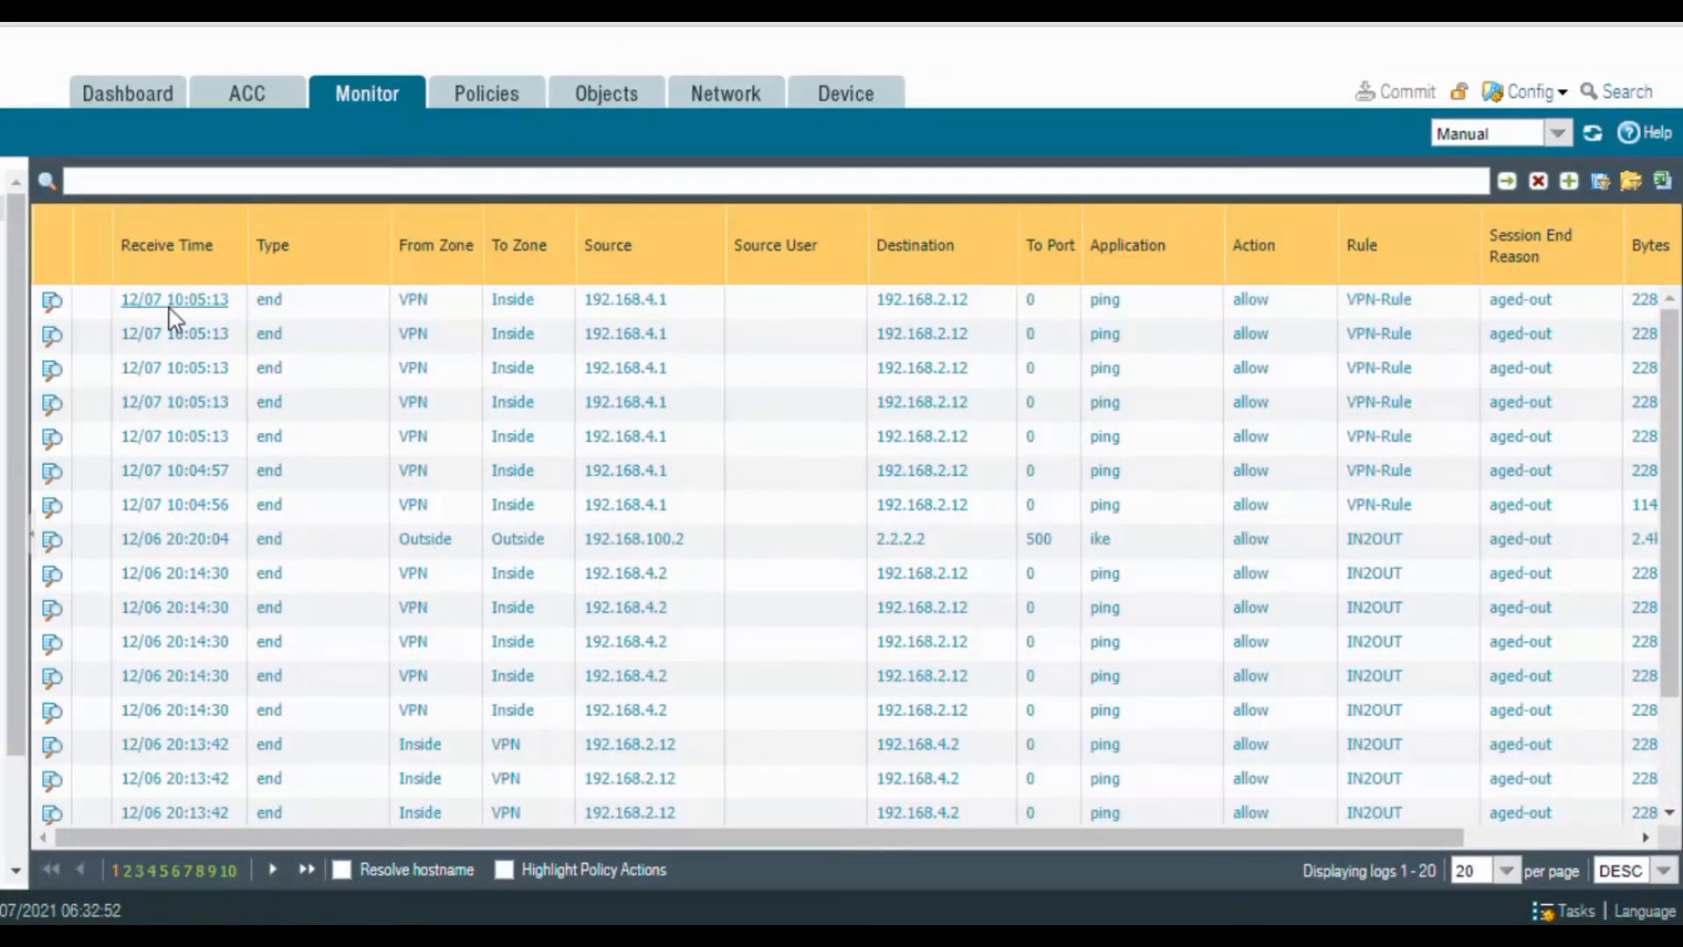
{"action": "left_click", "coordinate": [1588, 136]}
{"action": "left_click", "coordinate": [504, 936]}
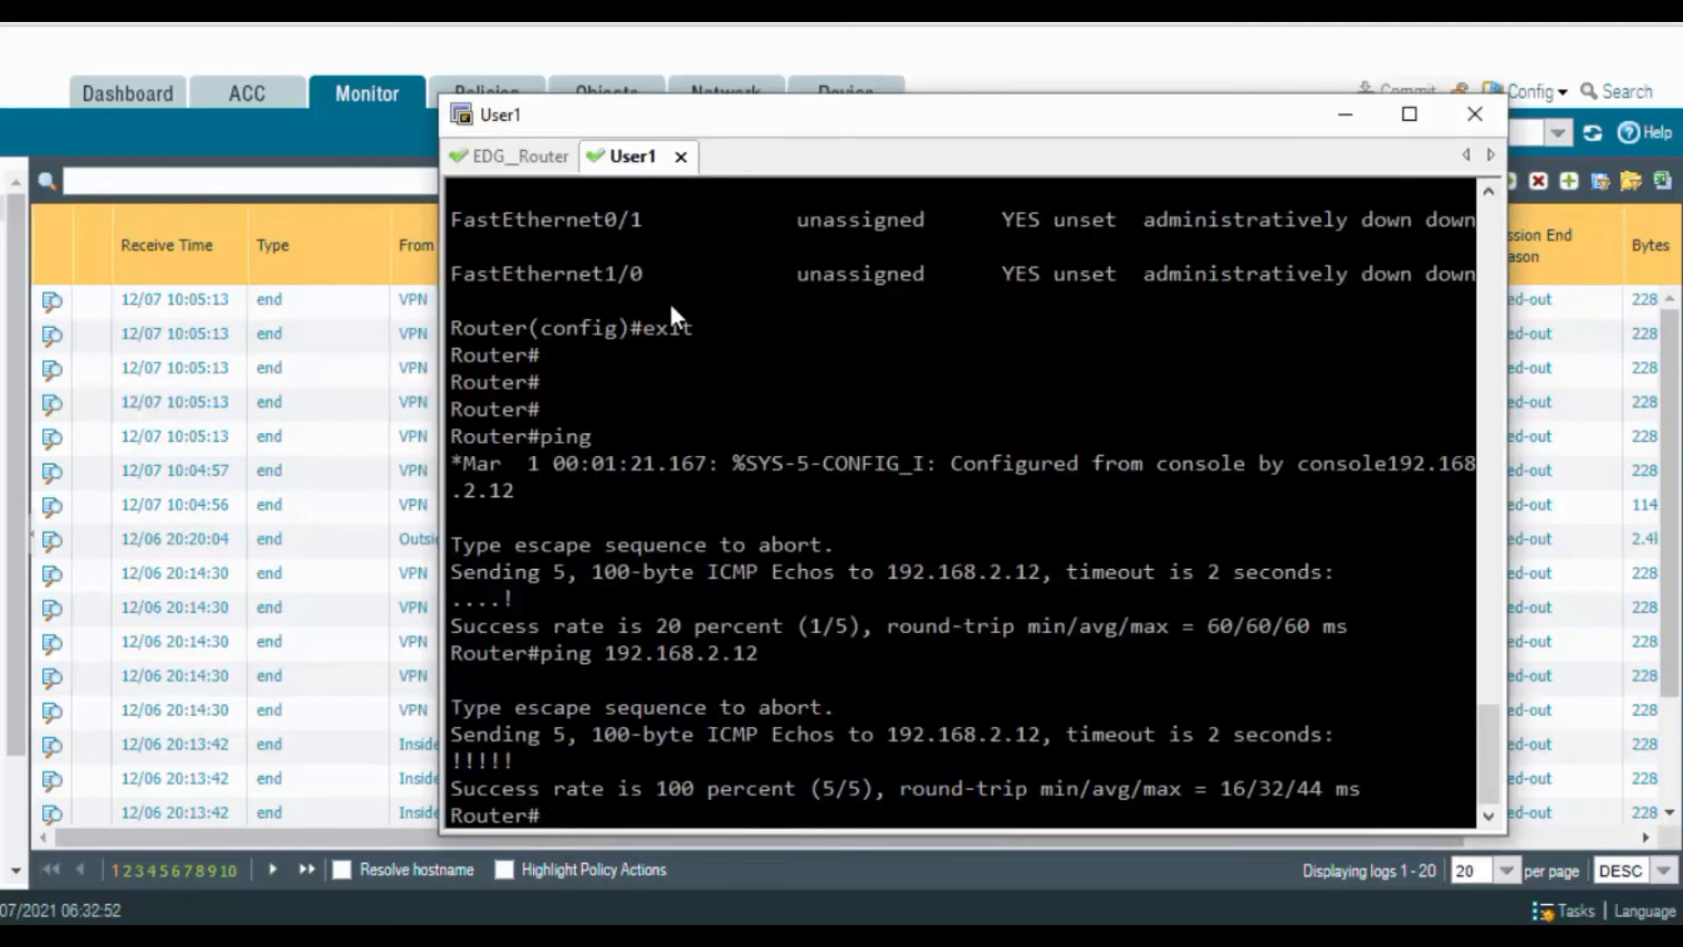
Connect to the saved PA-FW-01 session in SecureCRT and reposition its terminal window
{"action": "key", "text": "alt+b"}
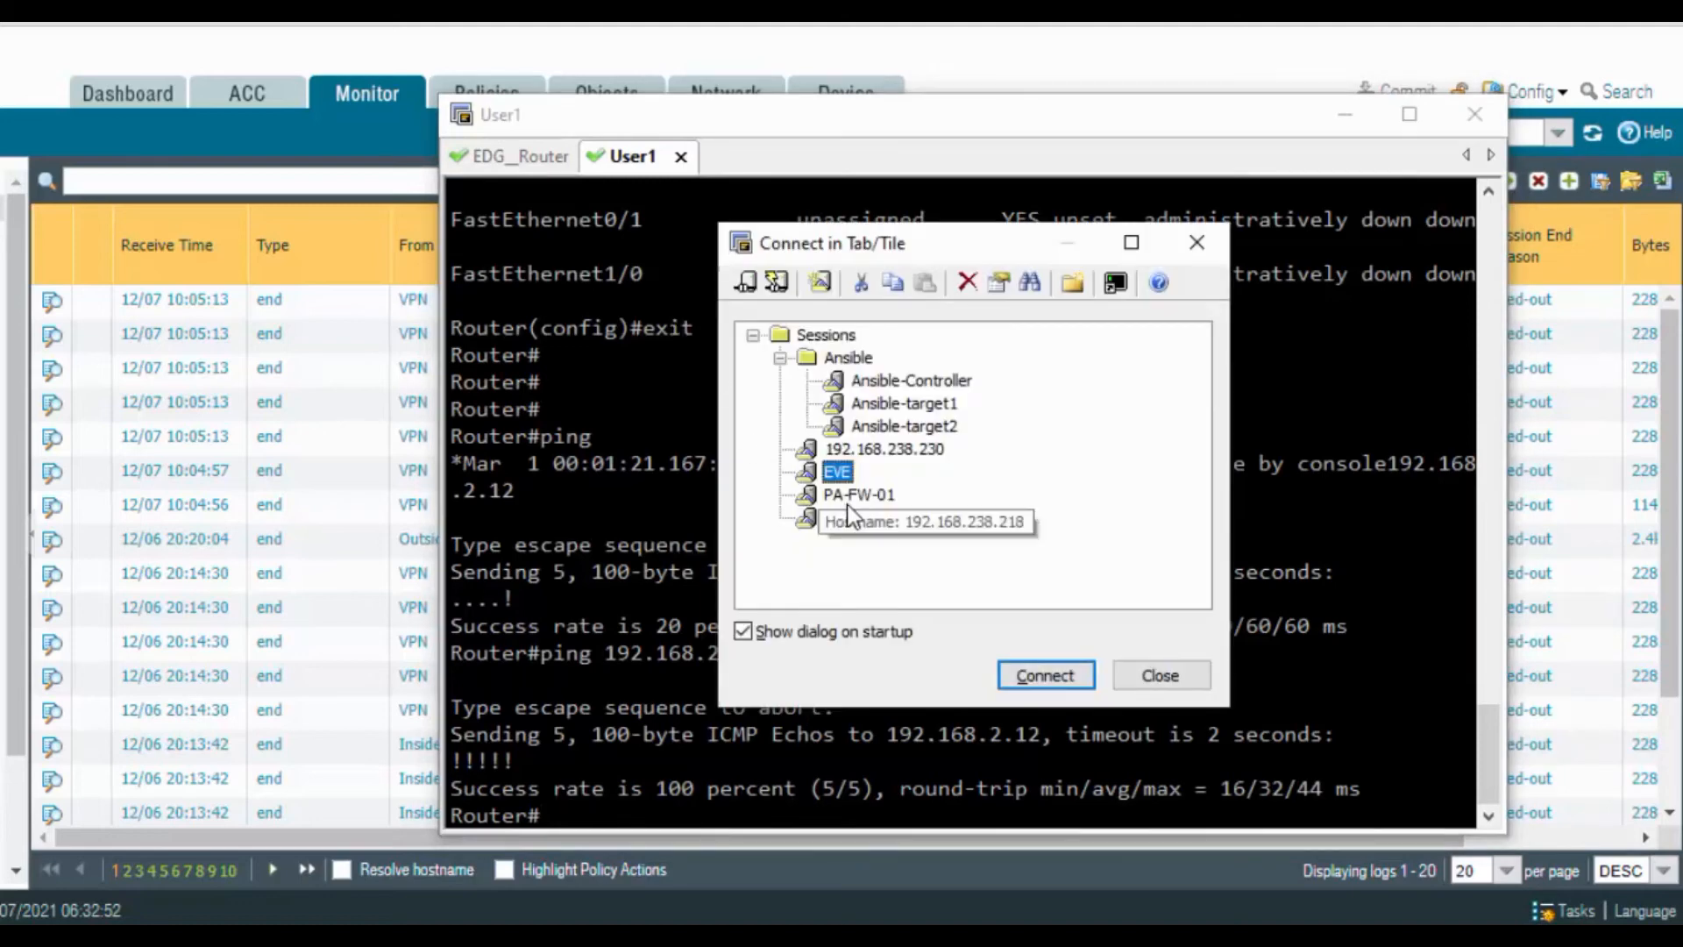
{"action": "left_click", "coordinate": [843, 497]}
{"action": "left_click", "coordinate": [1076, 673]}
{"action": "left_click_drag", "start_coordinate": [980, 121], "coordinate": [871, 91]}
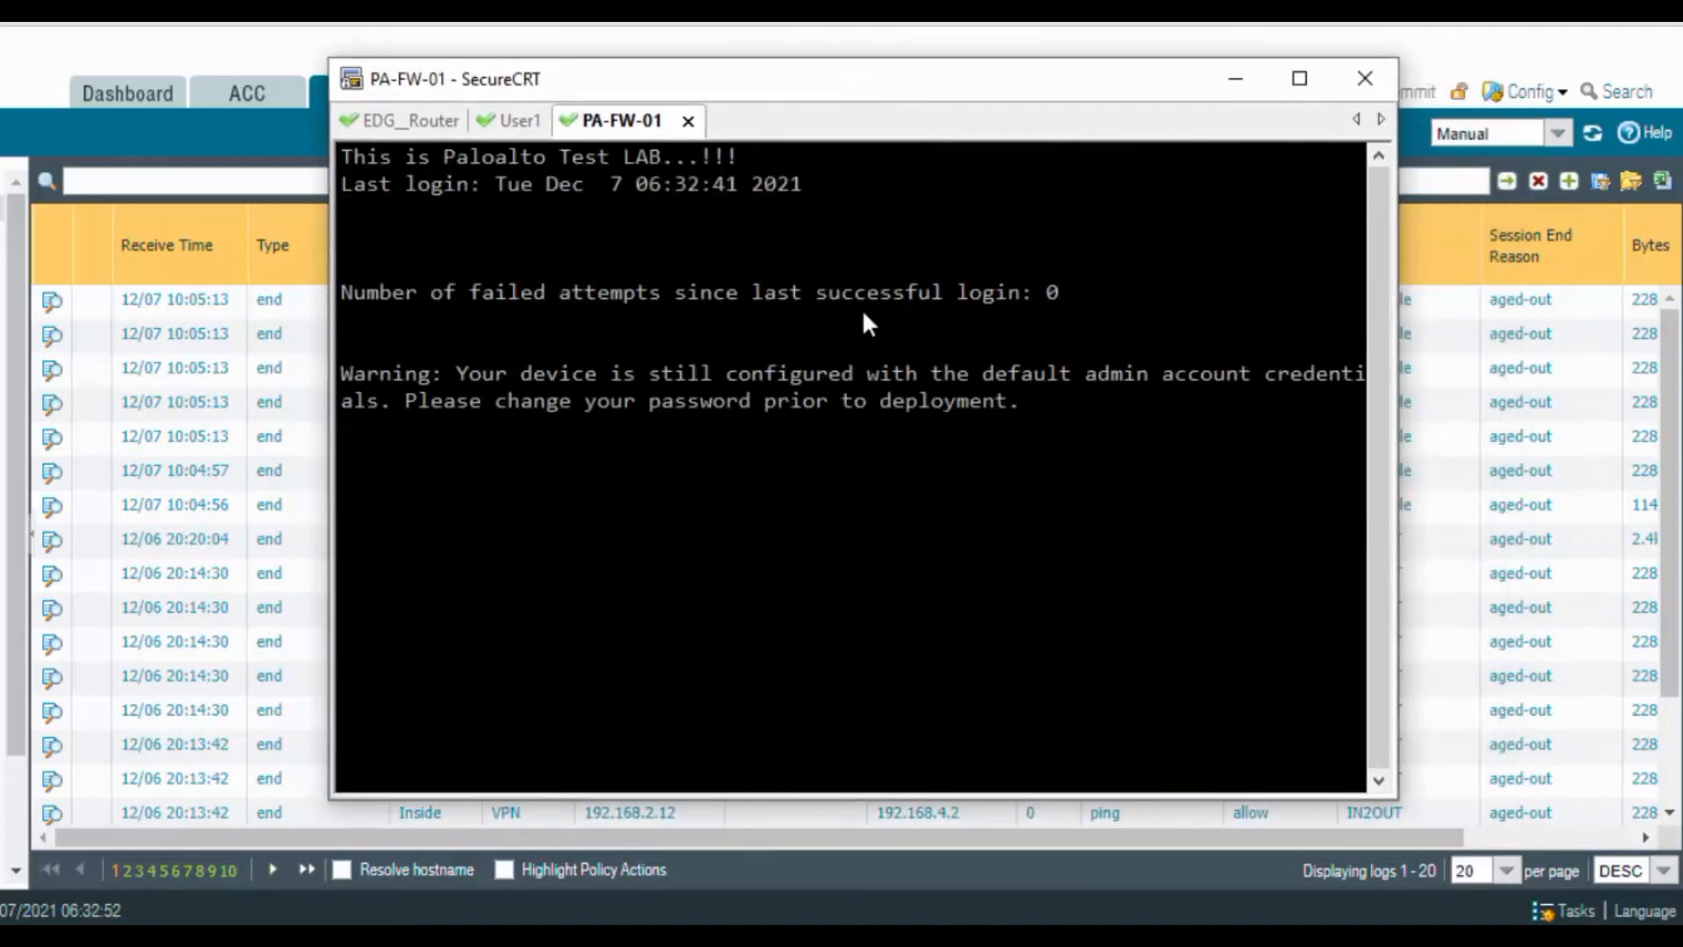
Maximize the terminal and run 'show vpn flow', showing IPSec-Tunnel active on tunnel.1
{"action": "type", "text": "show vpn"}
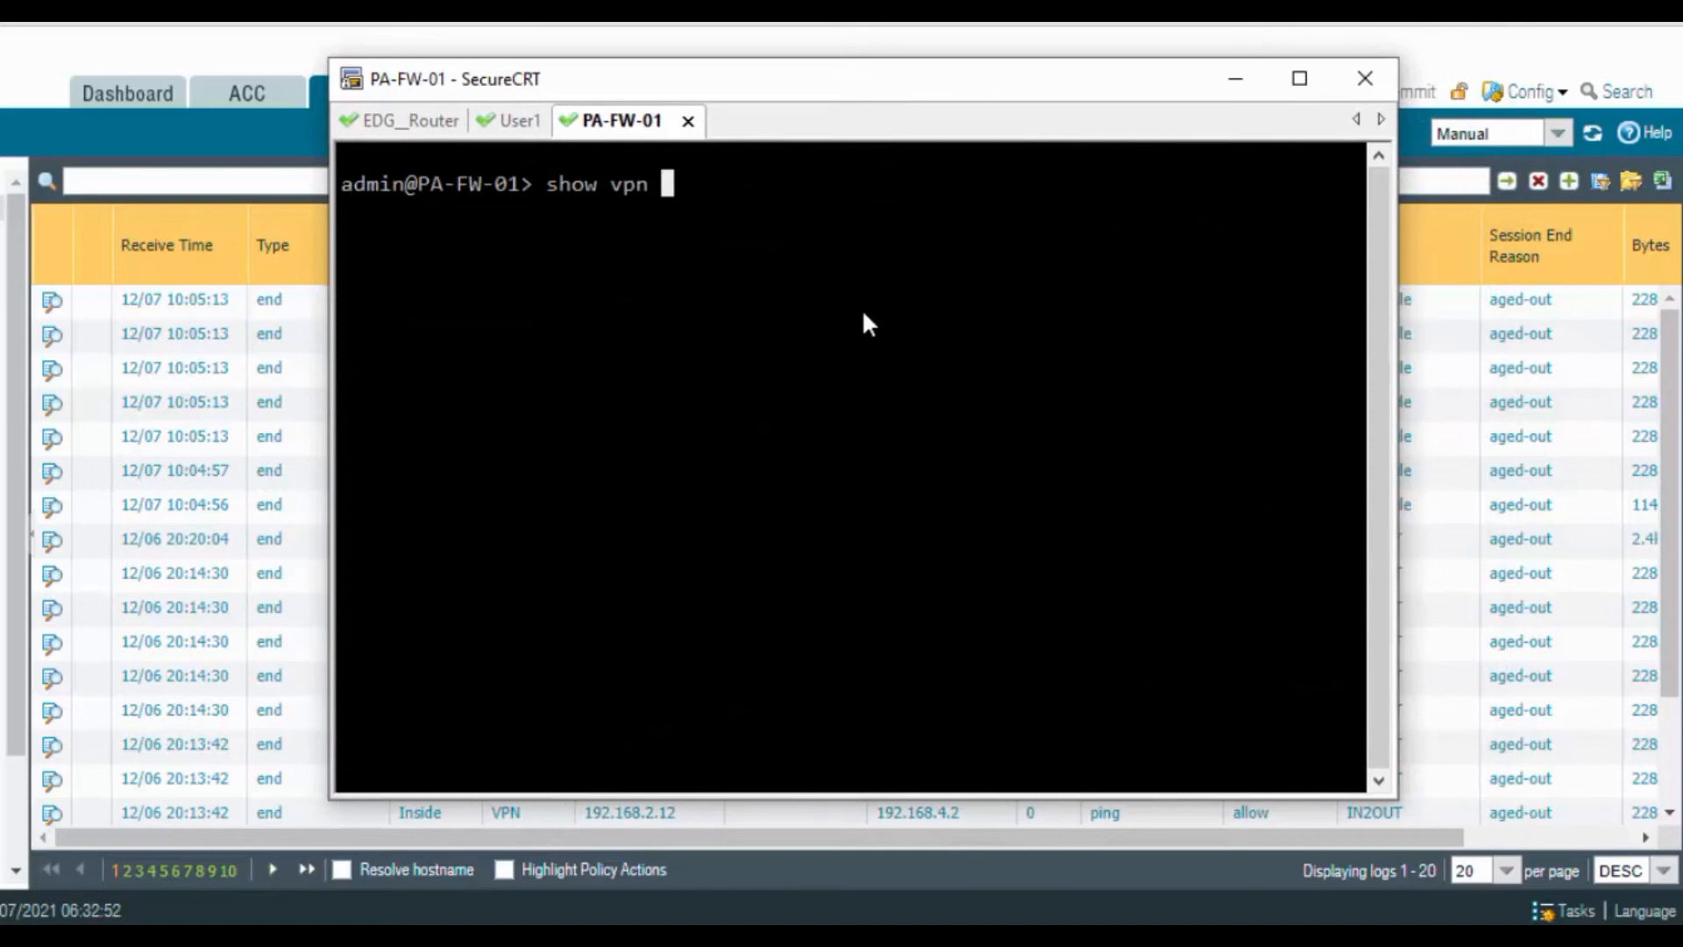
{"action": "key", "text": "question"}
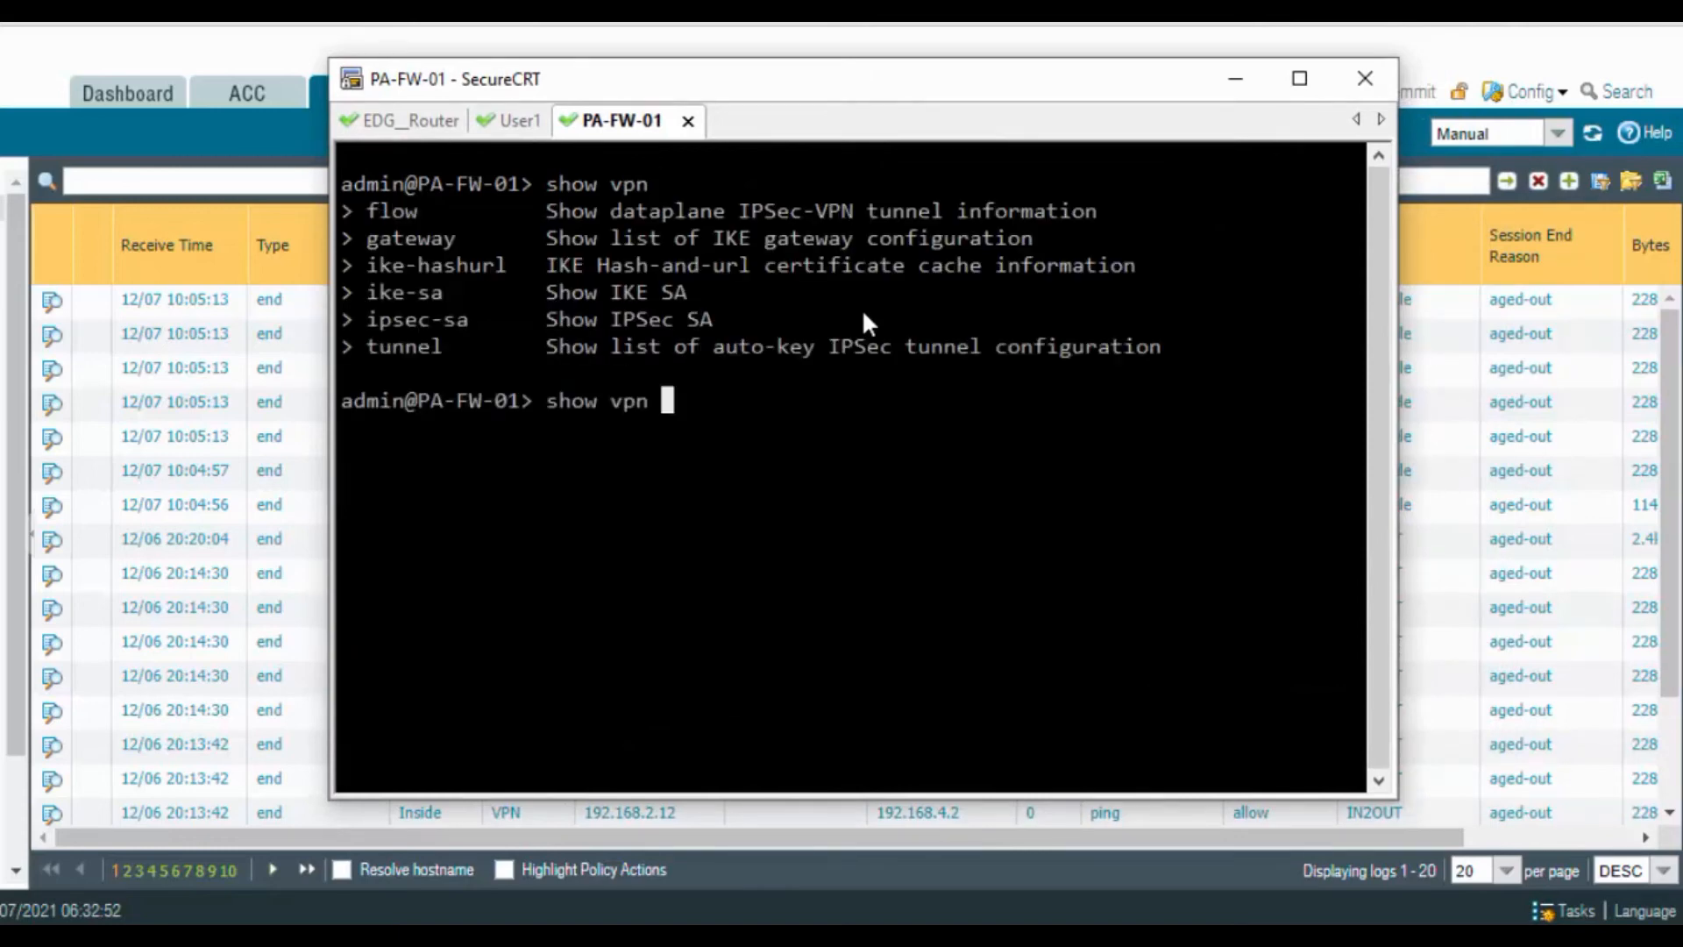
{"action": "type", "text": "flow"}
{"action": "key", "text": "Return"}
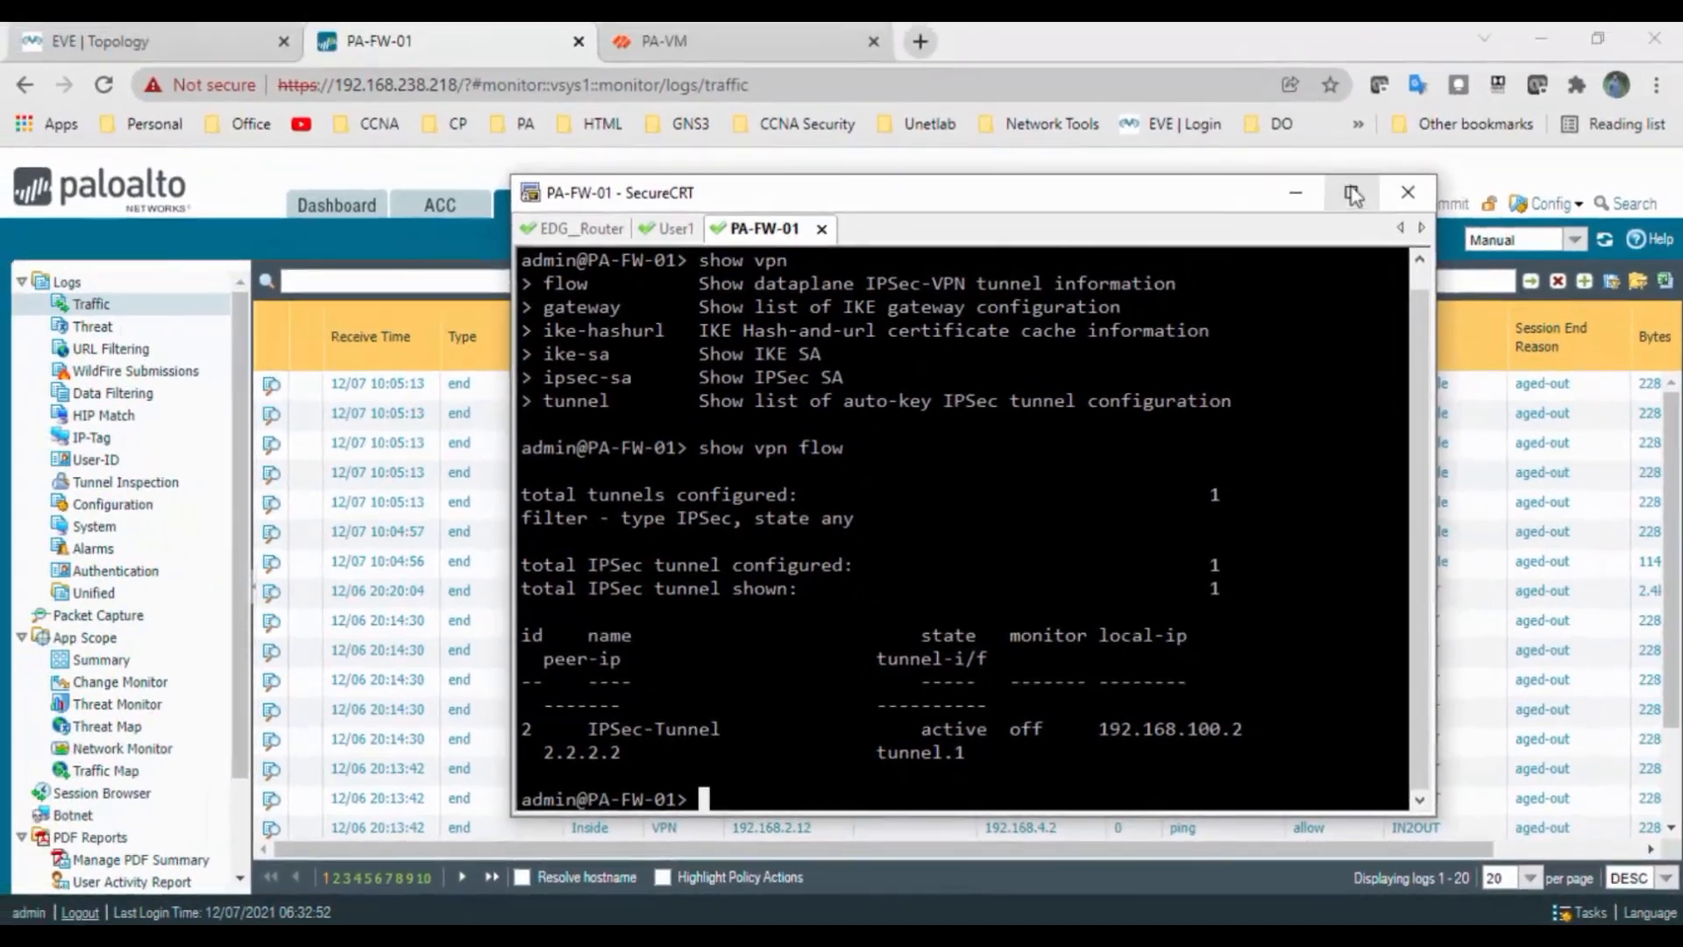
{"action": "left_click", "coordinate": [1353, 194]}
{"action": "key", "text": "Up"}
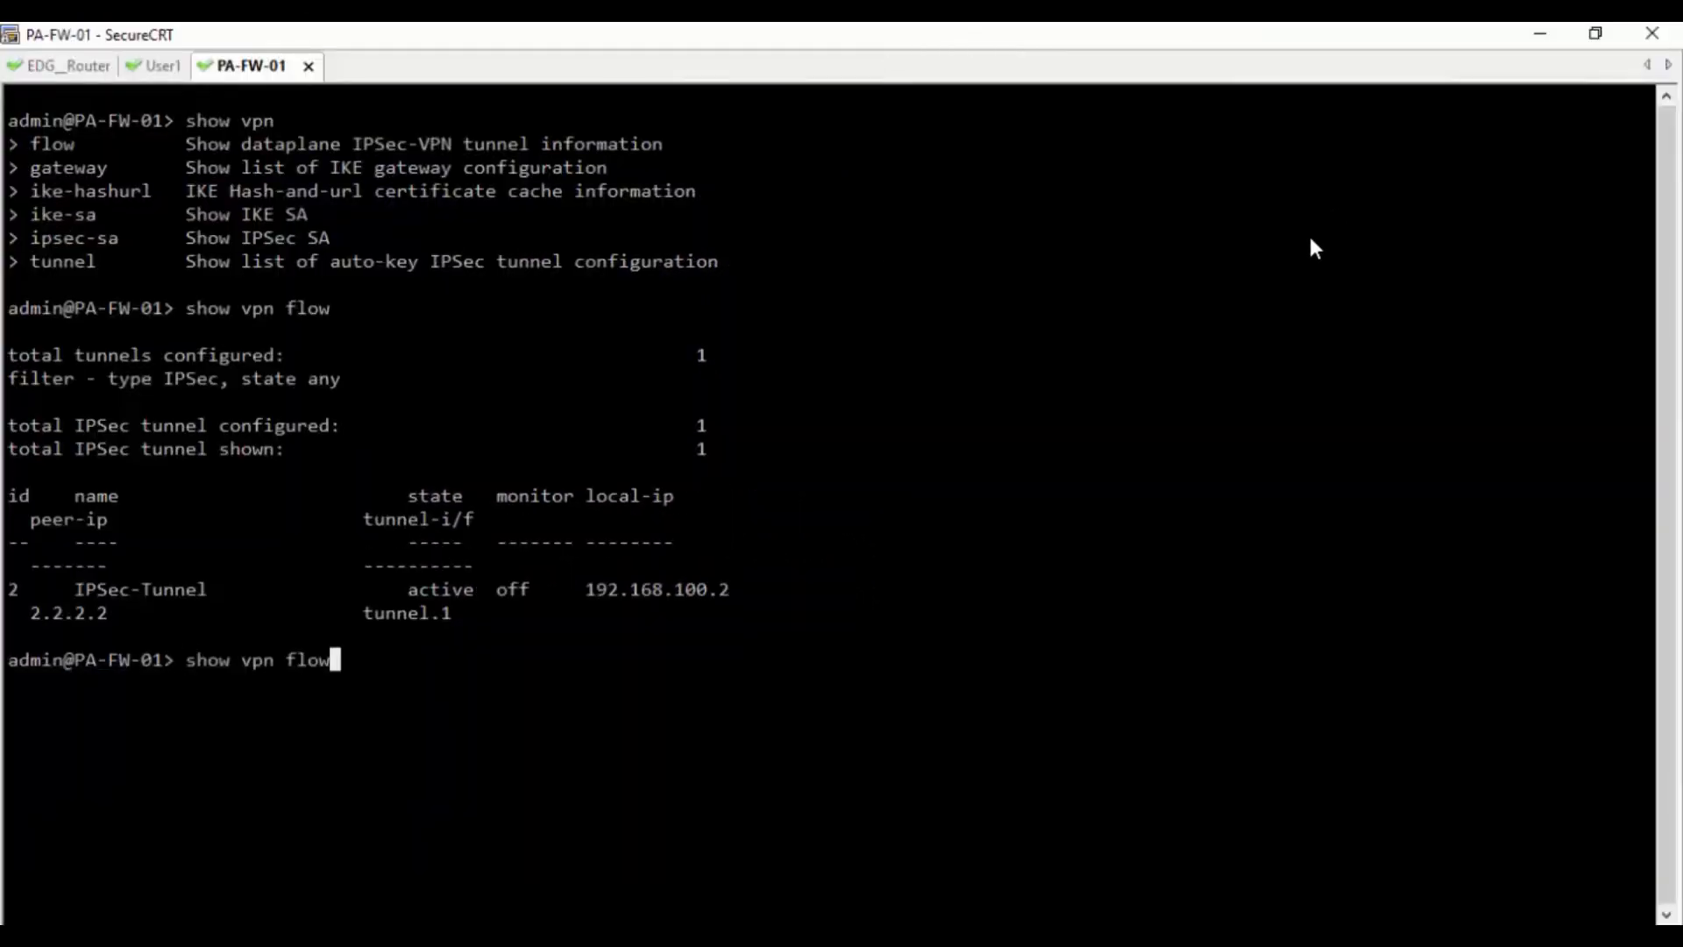
{"action": "type", "text": "\\"}
{"action": "key", "text": "Return"}
{"action": "key", "text": "Up"}
{"action": "key", "text": "Return"}
{"action": "key", "text": "Up"}
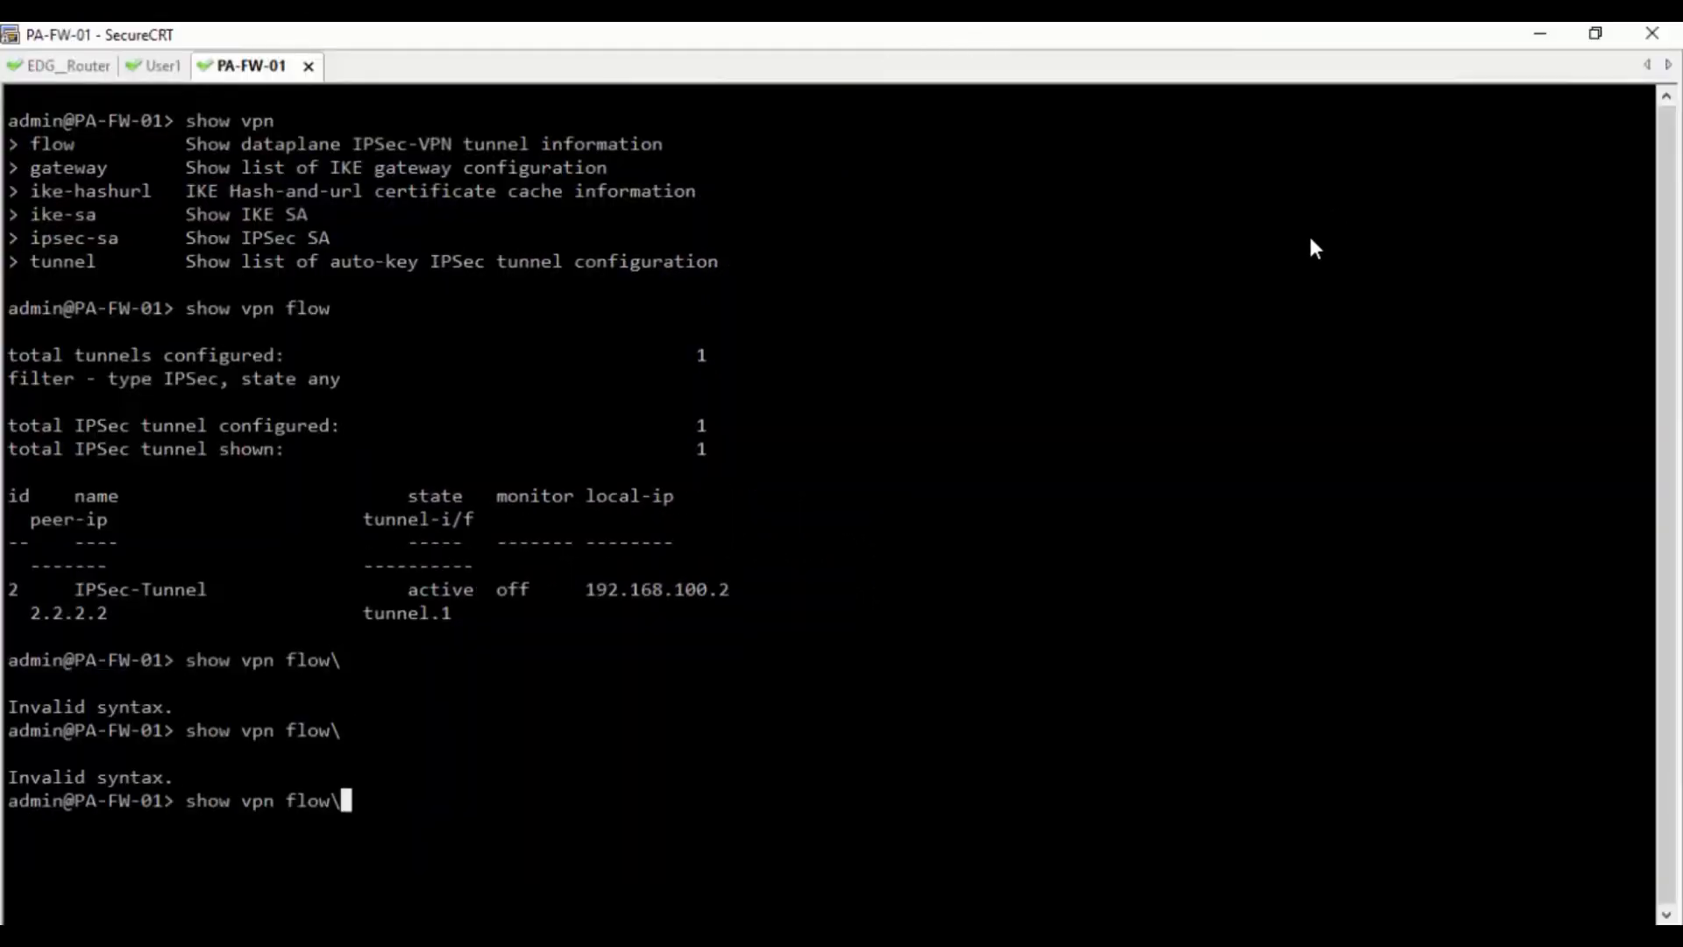
{"action": "key", "text": "Return"}
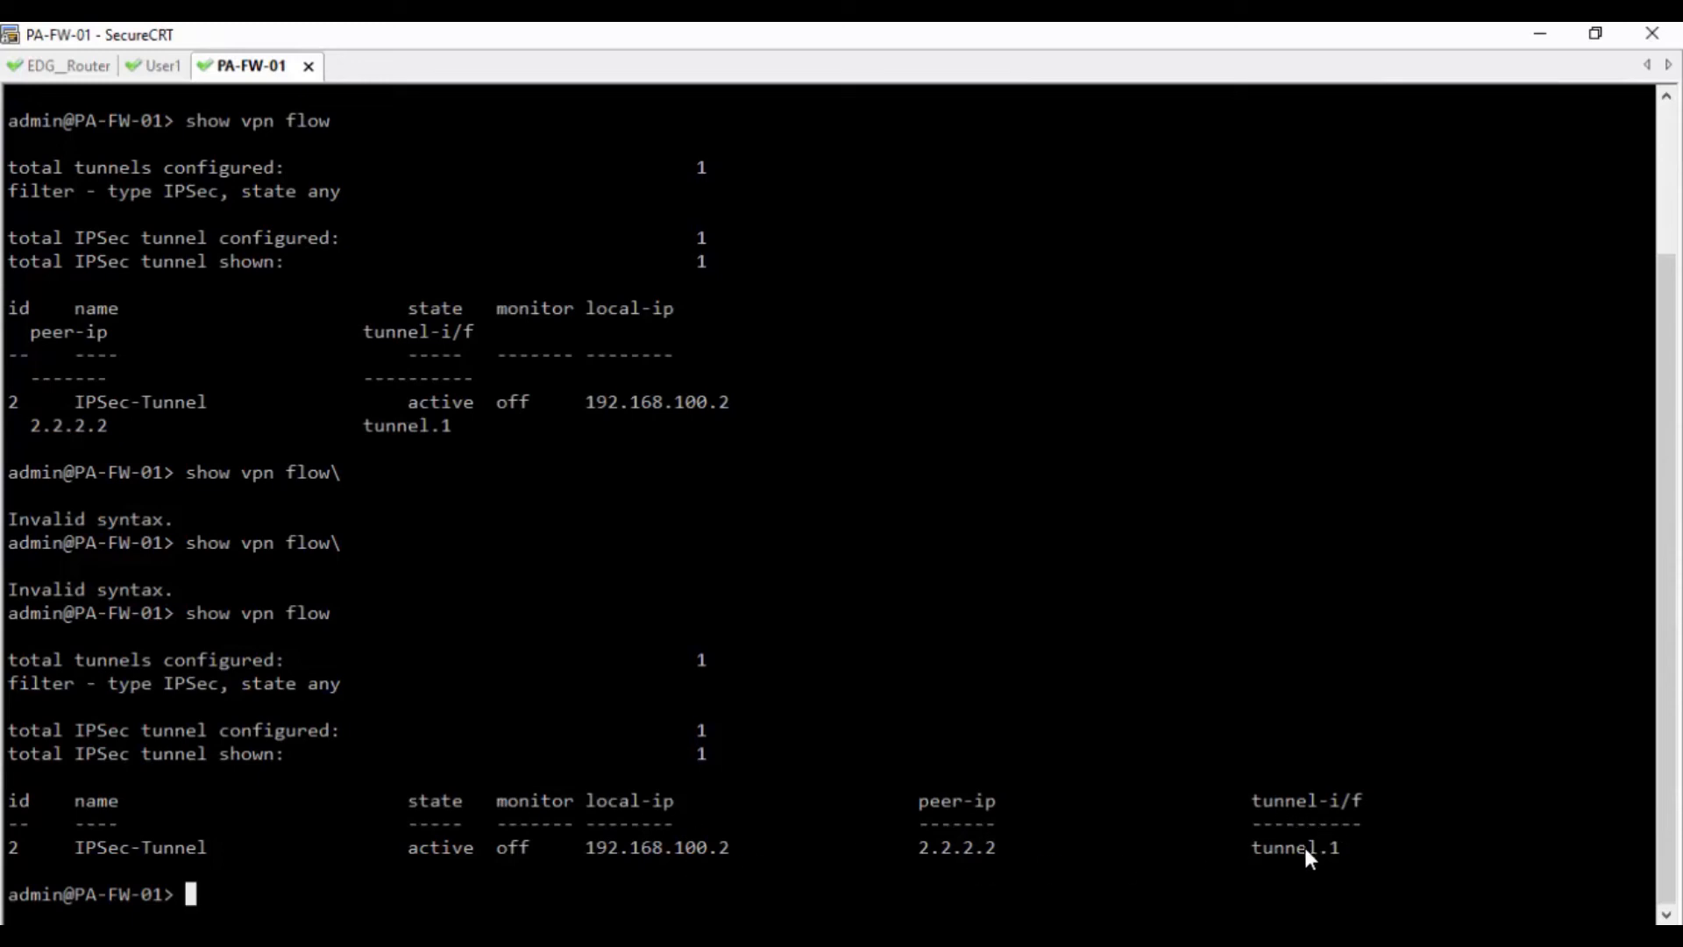
Run 'show vpn gateway' to list the IKE-Gateway to 2.2.2.2 (Main mode, PSK, AES128)
{"action": "key", "text": "Up"}
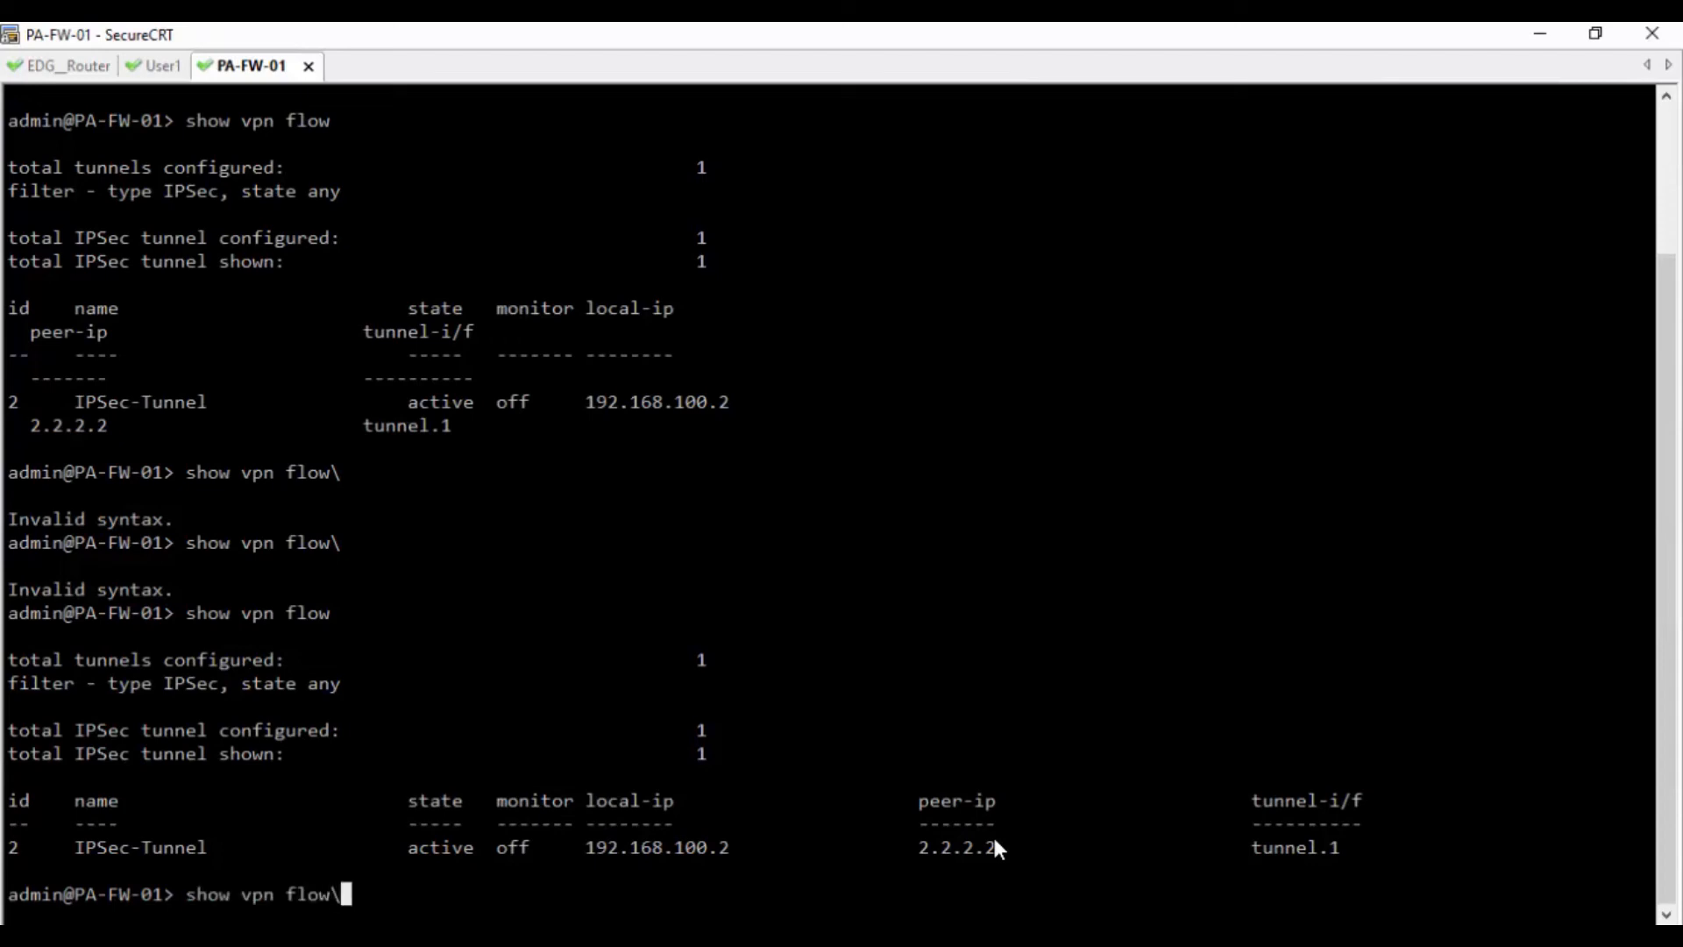
{"action": "key", "text": "BackSpace"}
{"action": "key", "text": "BackSpace"}
{"action": "key", "text": "BackSpace"}
{"action": "key", "text": "BackSpace"}
{"action": "type", "text": "?"}
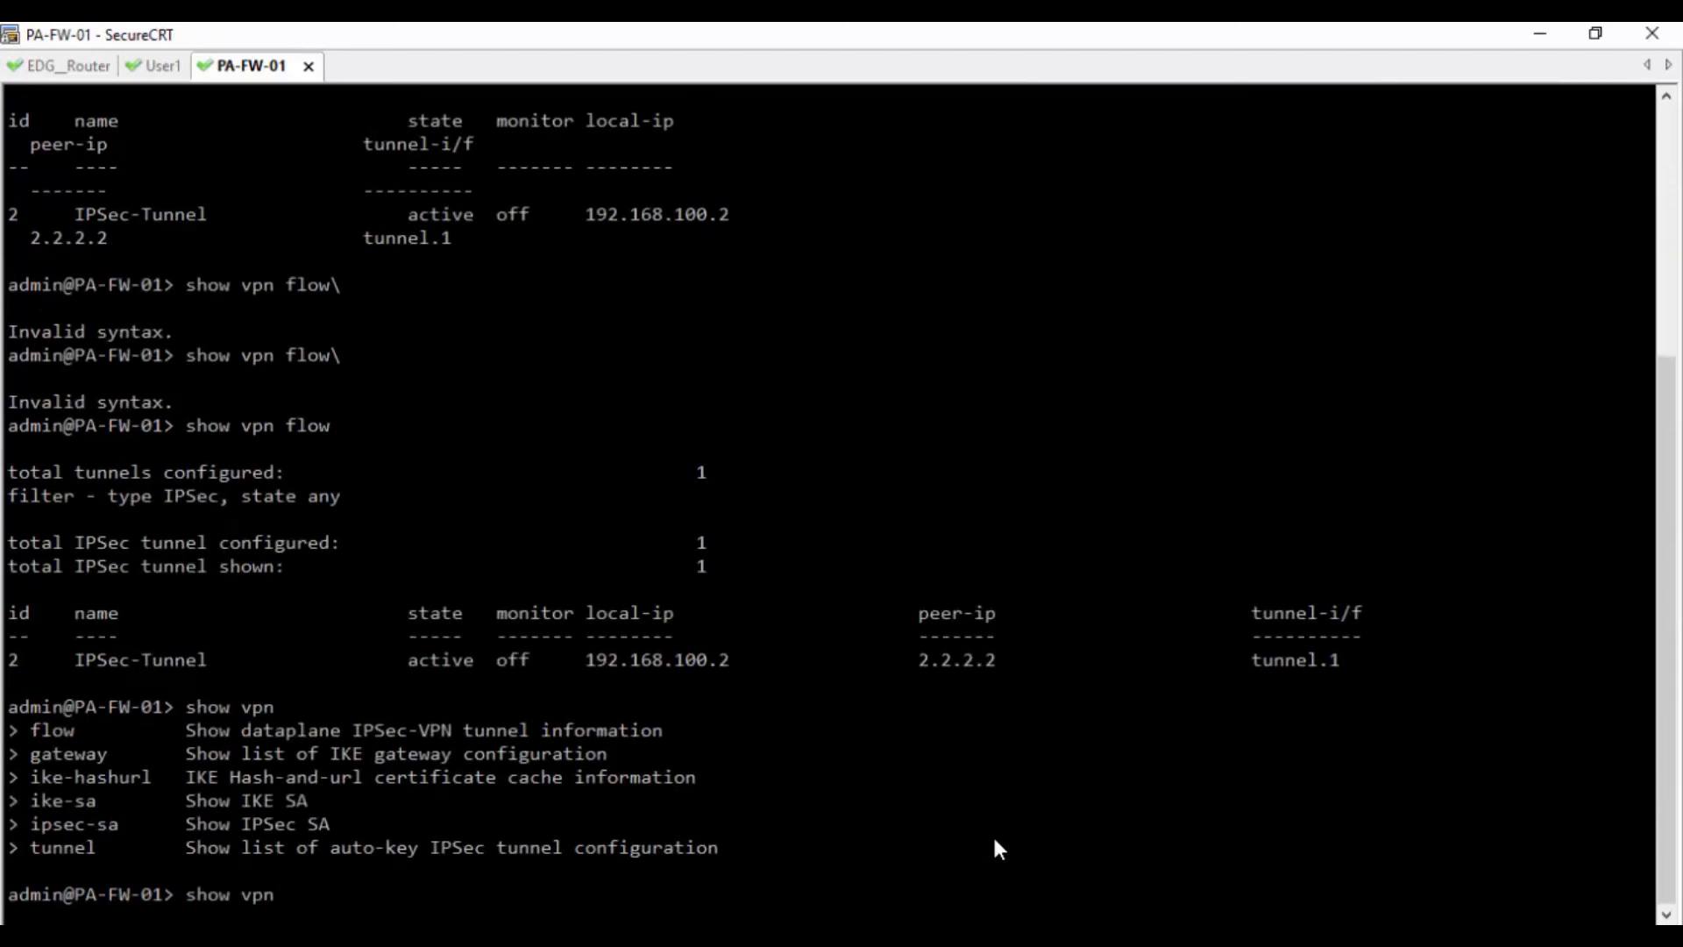
{"action": "type", "text": "gateway"}
{"action": "key", "text": "Return"}
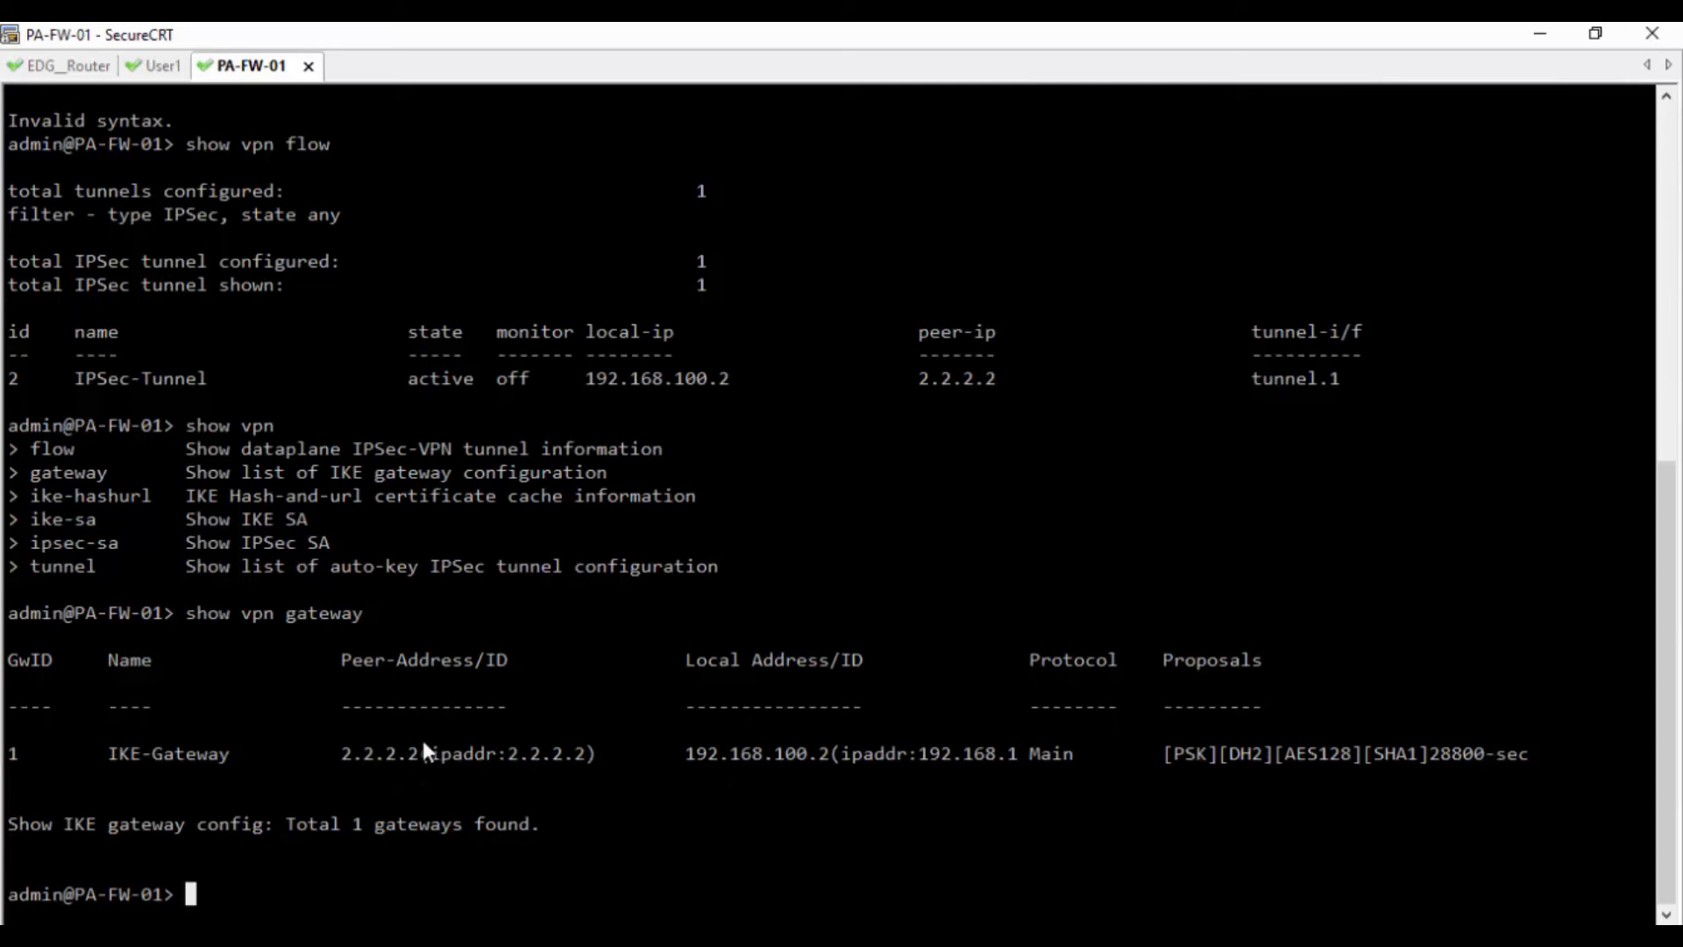
Highlight the gateway name and proposal, then run 'show vpn ike-sa' for phase-1/phase-2 SAs
{"action": "left_click_drag", "start_coordinate": [112, 752], "coordinate": [232, 755]}
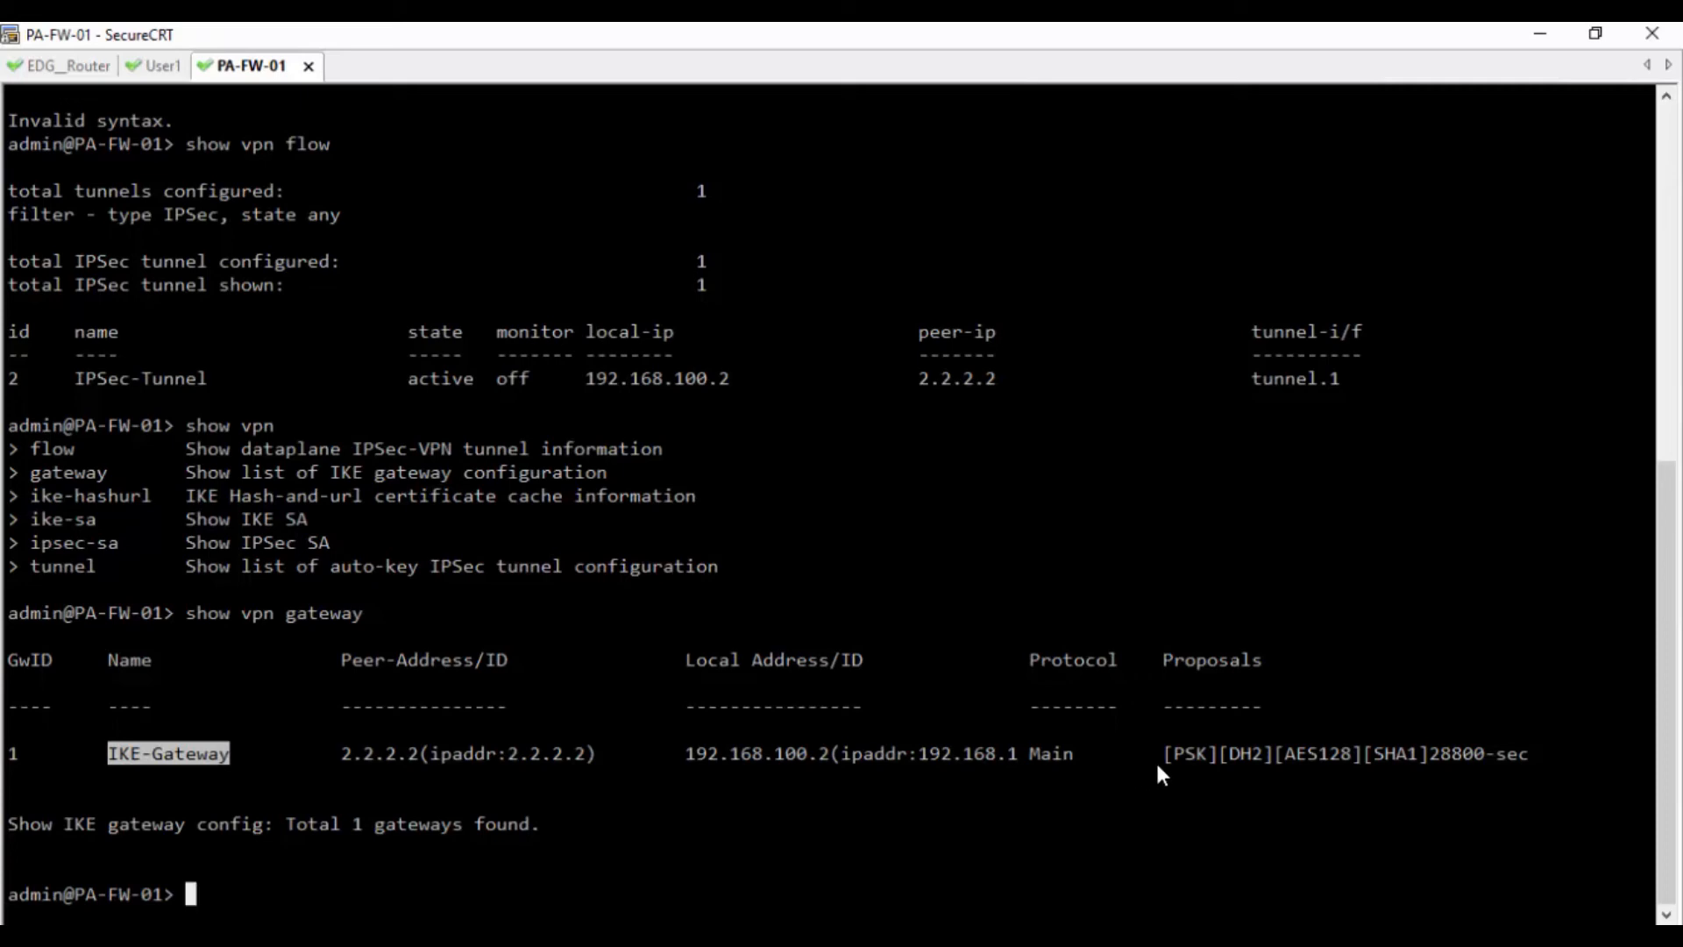
{"action": "left_click_drag", "start_coordinate": [1161, 759], "coordinate": [1497, 752]}
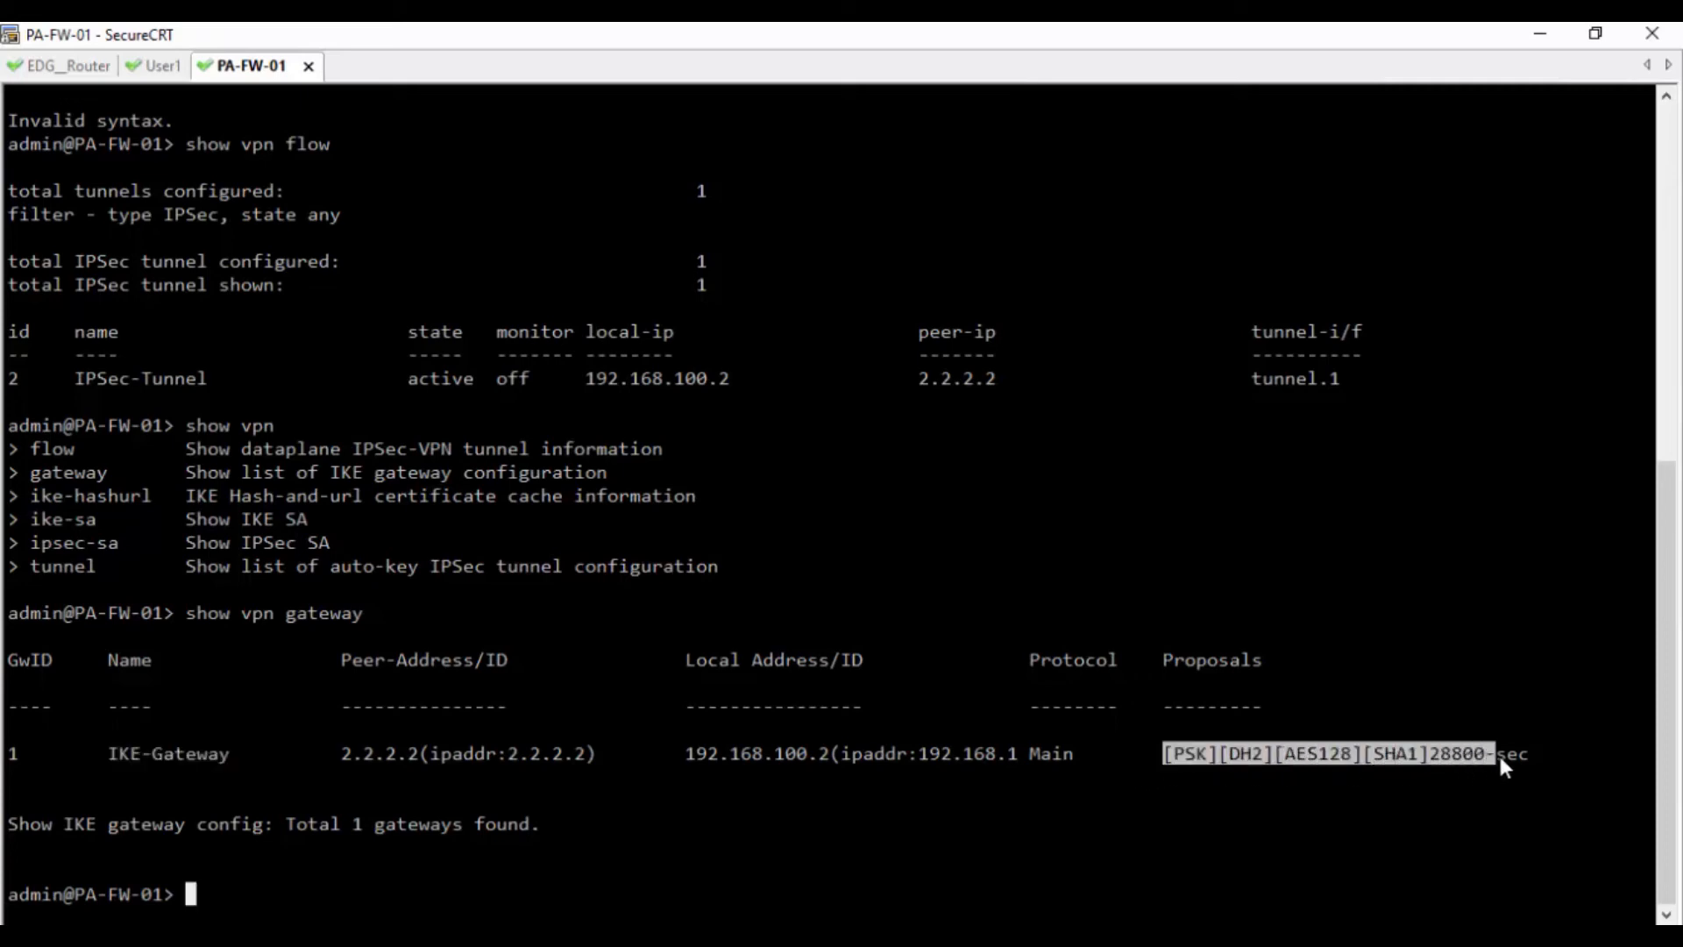
{"action": "left_click", "coordinate": [1174, 798]}
{"action": "key", "text": "Up"}
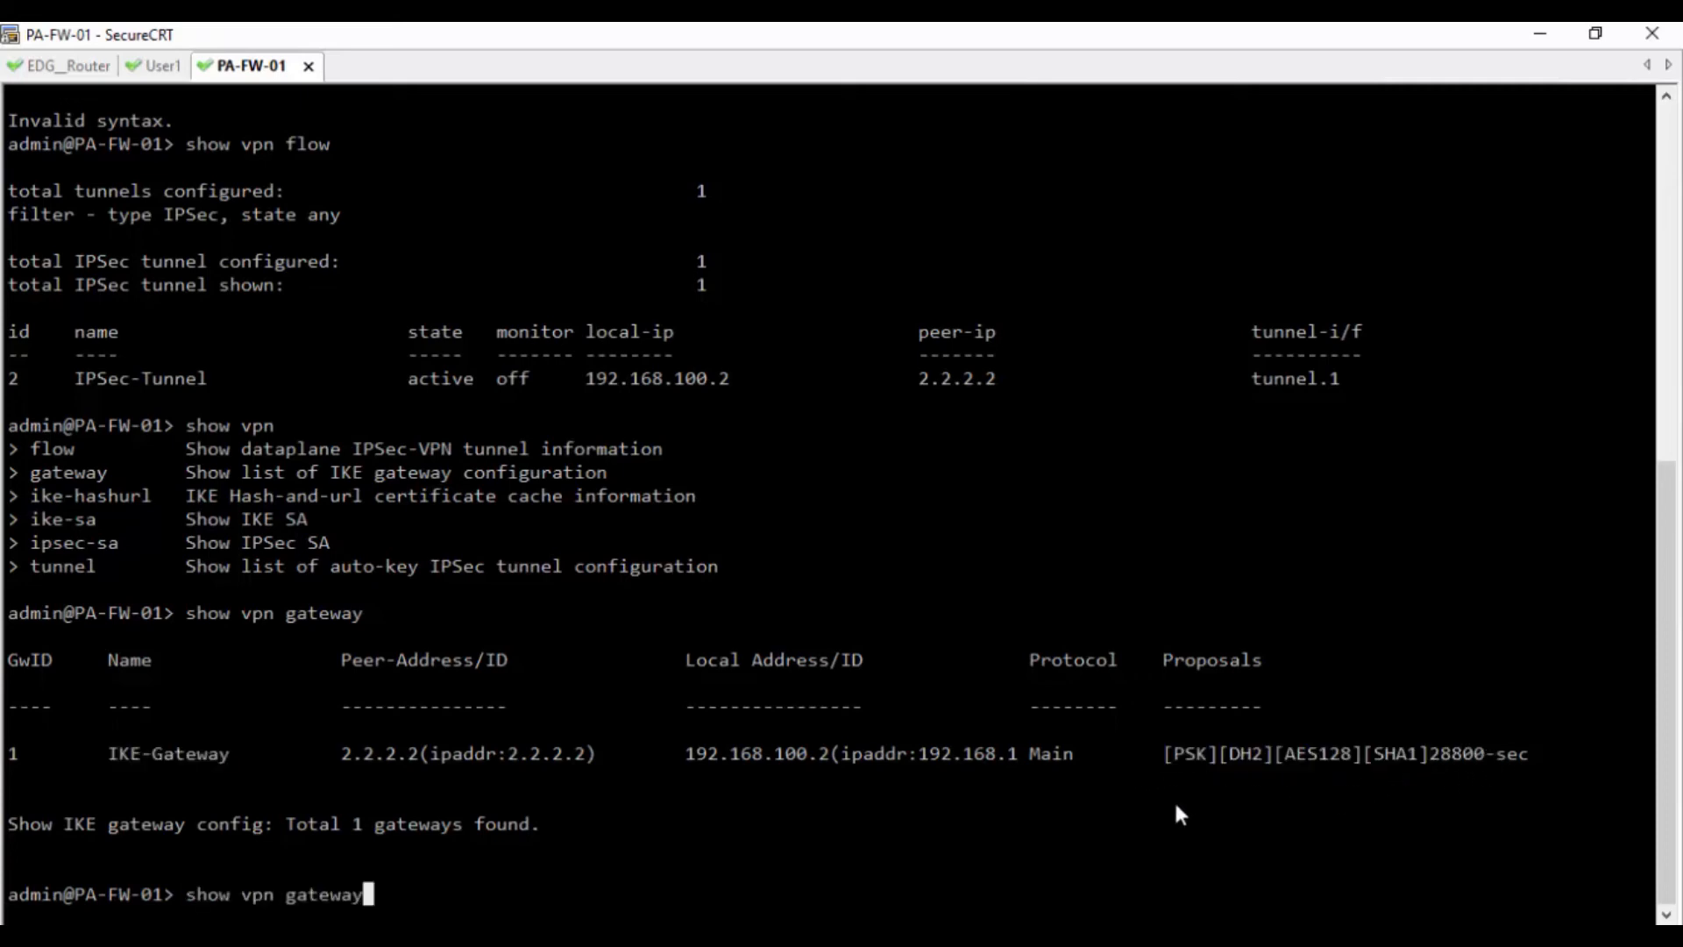
{"action": "key", "text": "BackSpace"}
{"action": "key", "text": "BackSpace"}
{"action": "key", "text": "BackSpace"}
{"action": "key", "text": "BackSpace"}
{"action": "key", "text": "BackSpace"}
{"action": "key", "text": "BackSpace"}
{"action": "key", "text": "BackSpace"}
{"action": "key", "text": "question"}
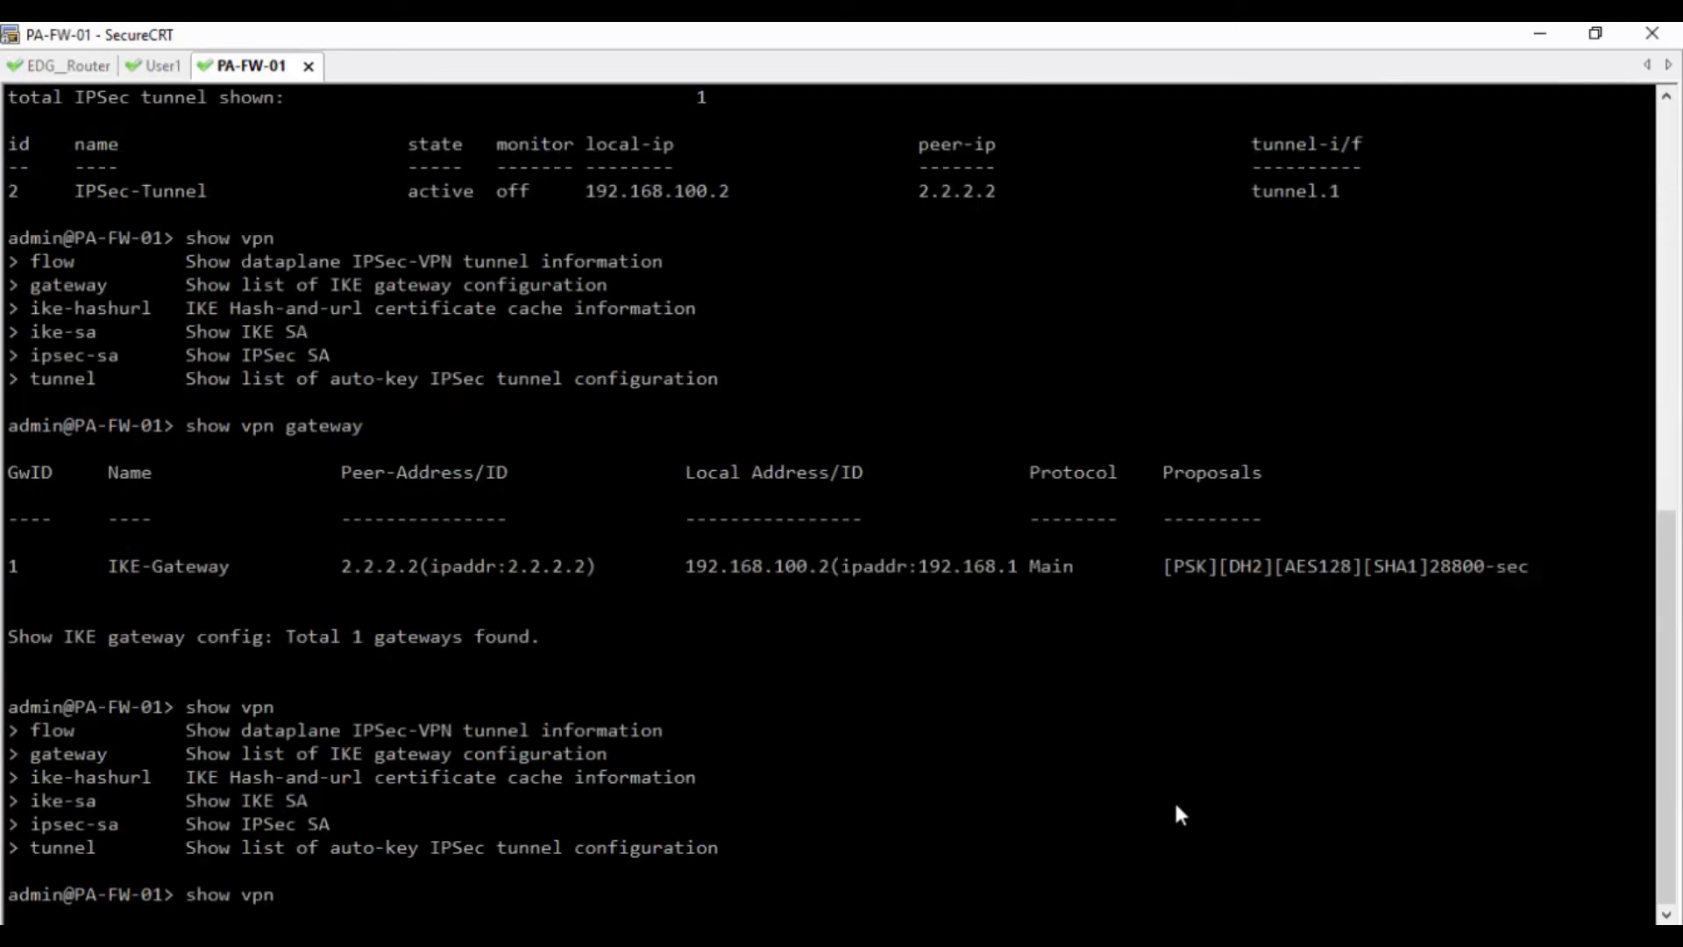
{"action": "type", "text": "ike-sa"}
{"action": "key", "text": "Return"}
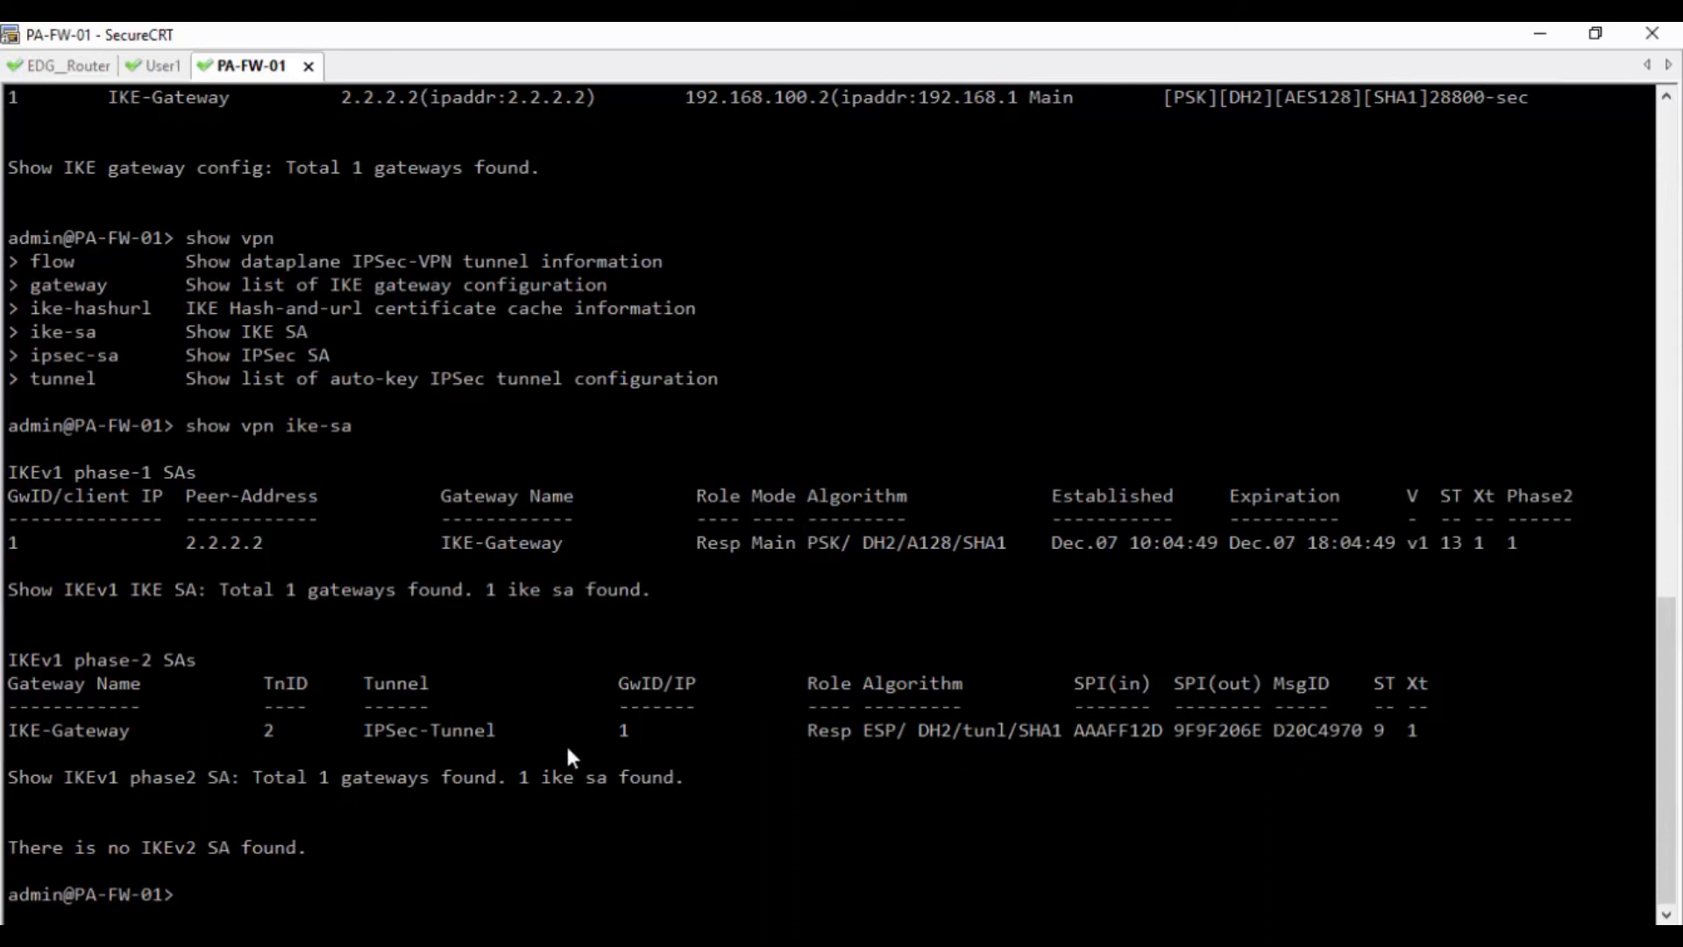
Run 'show vpn tunnel', then minimize SecureCRT to show the EVE Site-to-Site VPN topology
{"action": "key", "text": "Up"}
{"action": "key", "text": "BackSpace"}
{"action": "key", "text": "BackSpace"}
{"action": "key", "text": "BackSpace"}
{"action": "key", "text": "BackSpace"}
{"action": "key", "text": "BackSpace"}
{"action": "key", "text": "BackSpace"}
{"action": "key", "text": "question"}
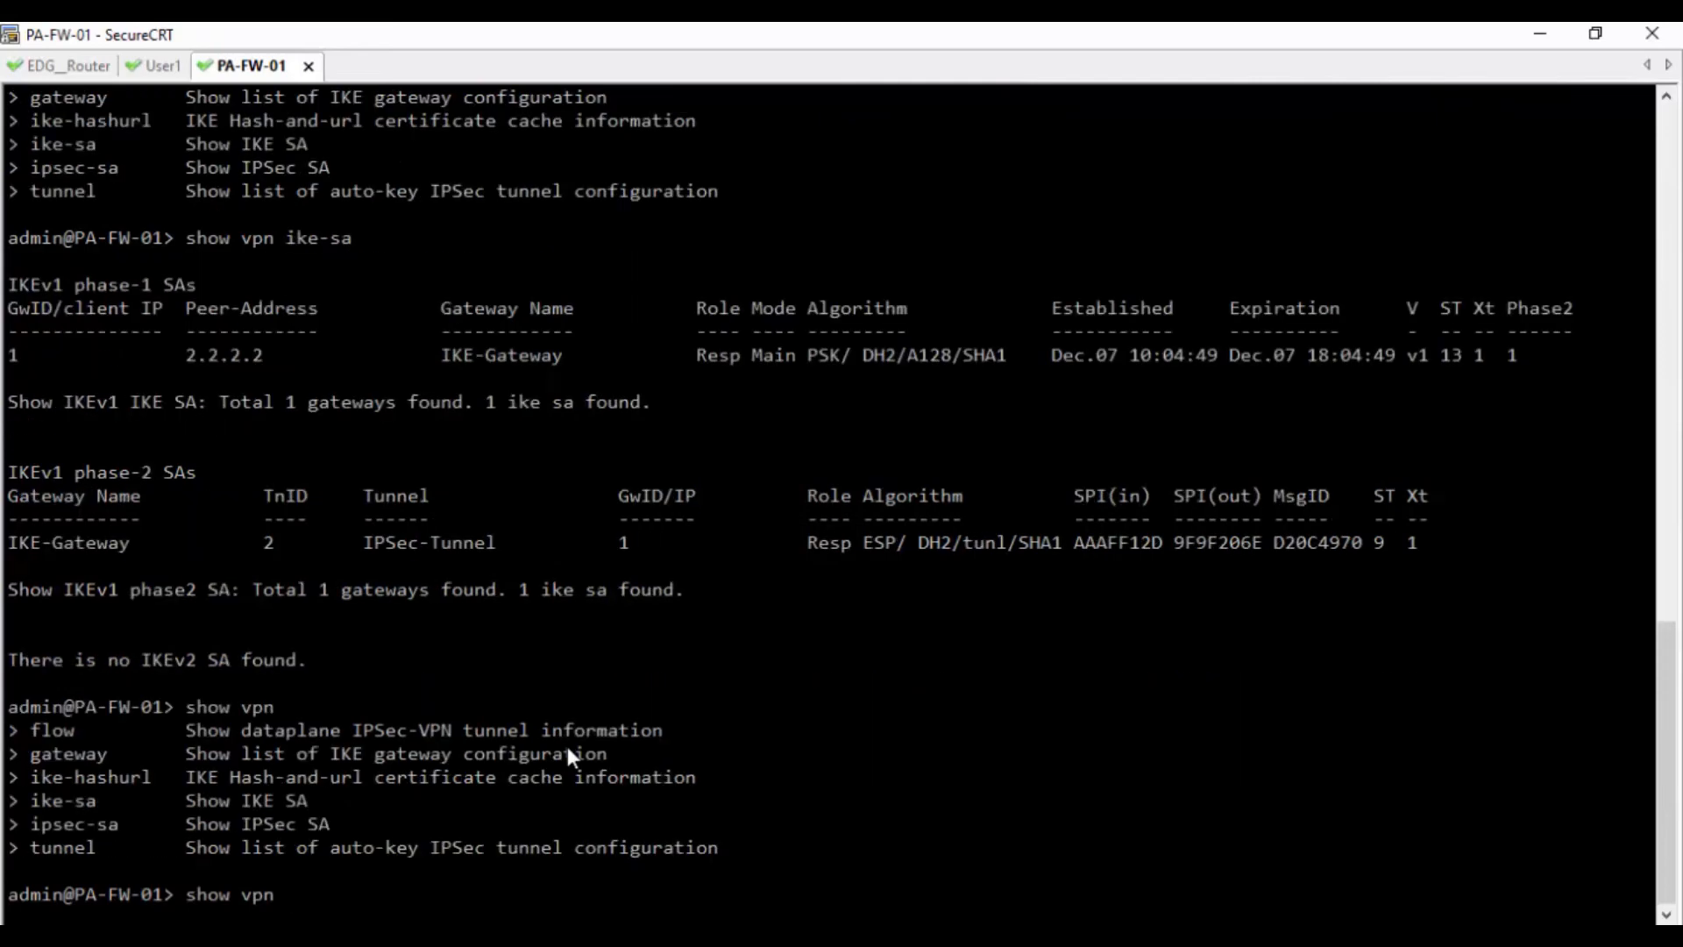
{"action": "type", "text": "tun"}
{"action": "key", "text": "Tab"}
{"action": "key", "text": "Return"}
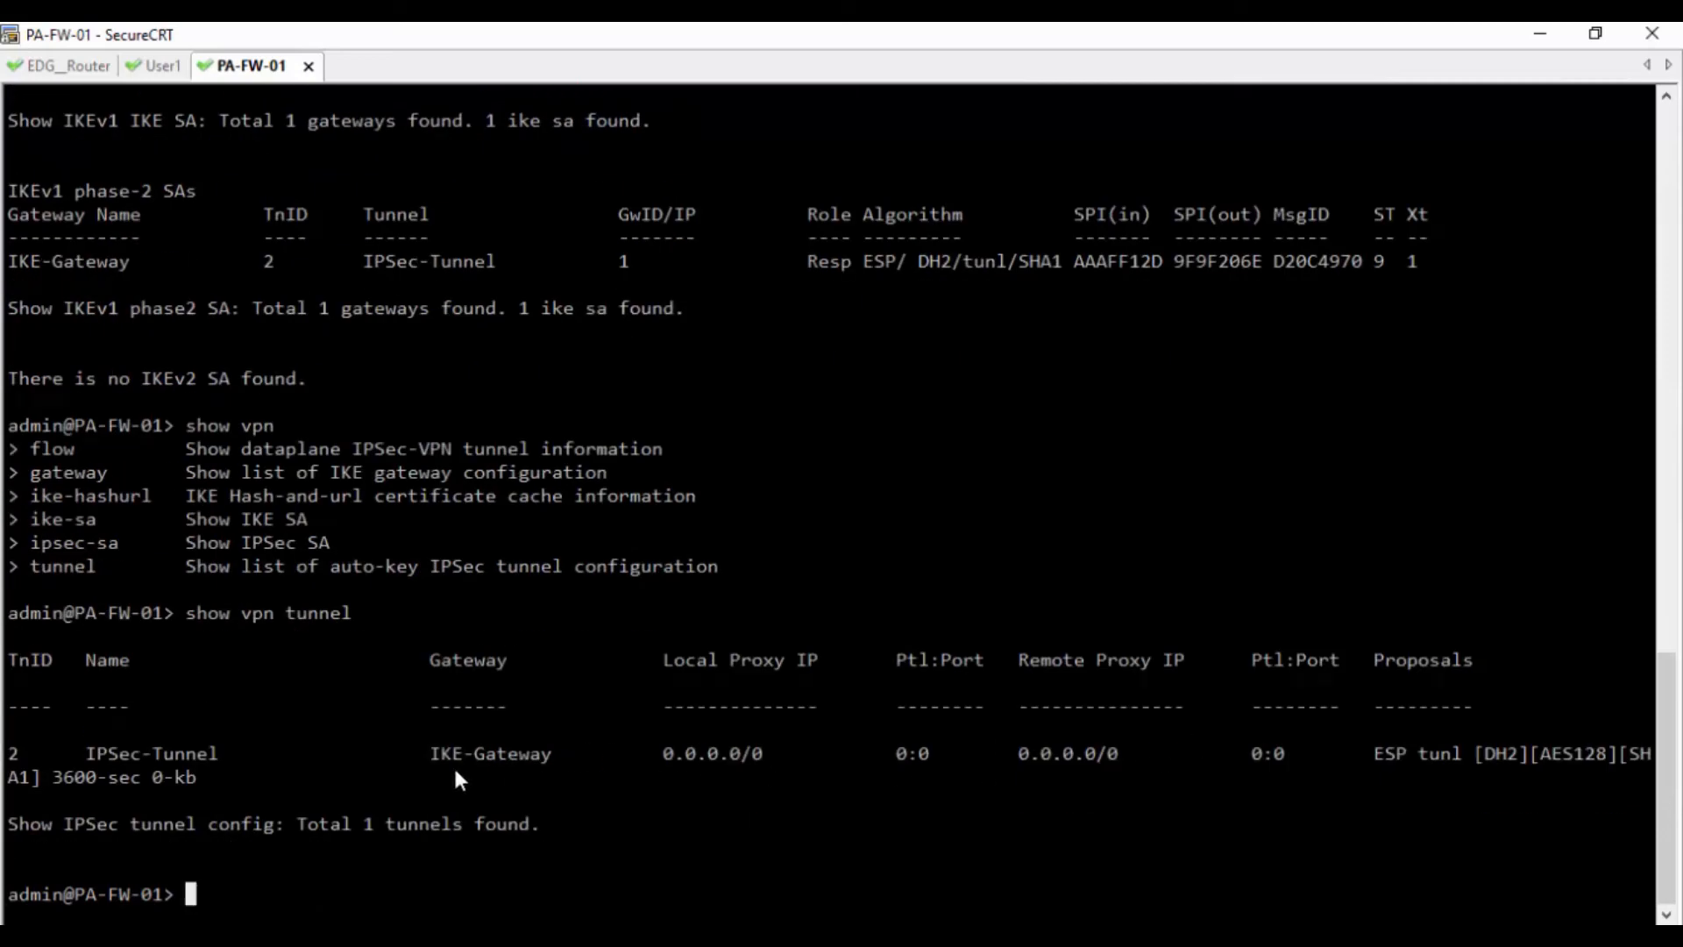
{"action": "left_click_drag", "start_coordinate": [376, 754], "coordinate": [519, 755]}
{"action": "left_click_drag", "start_coordinate": [539, 823], "coordinate": [32, 824]}
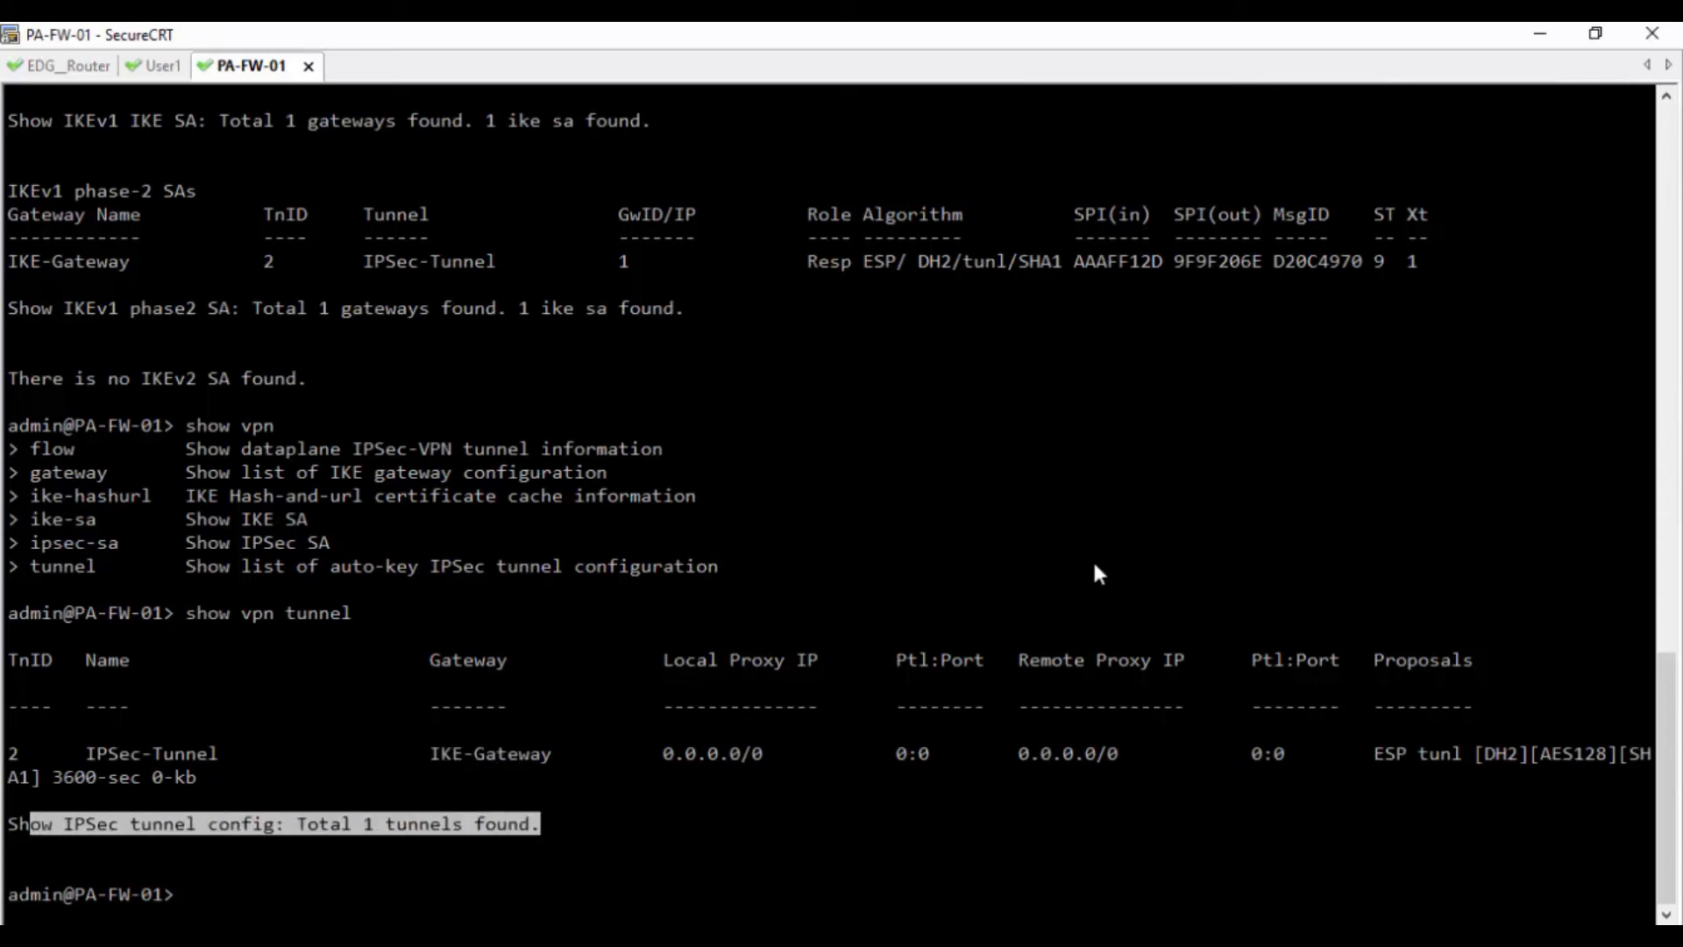
{"action": "left_click_drag", "start_coordinate": [1663, 789], "coordinate": [1652, 213]}
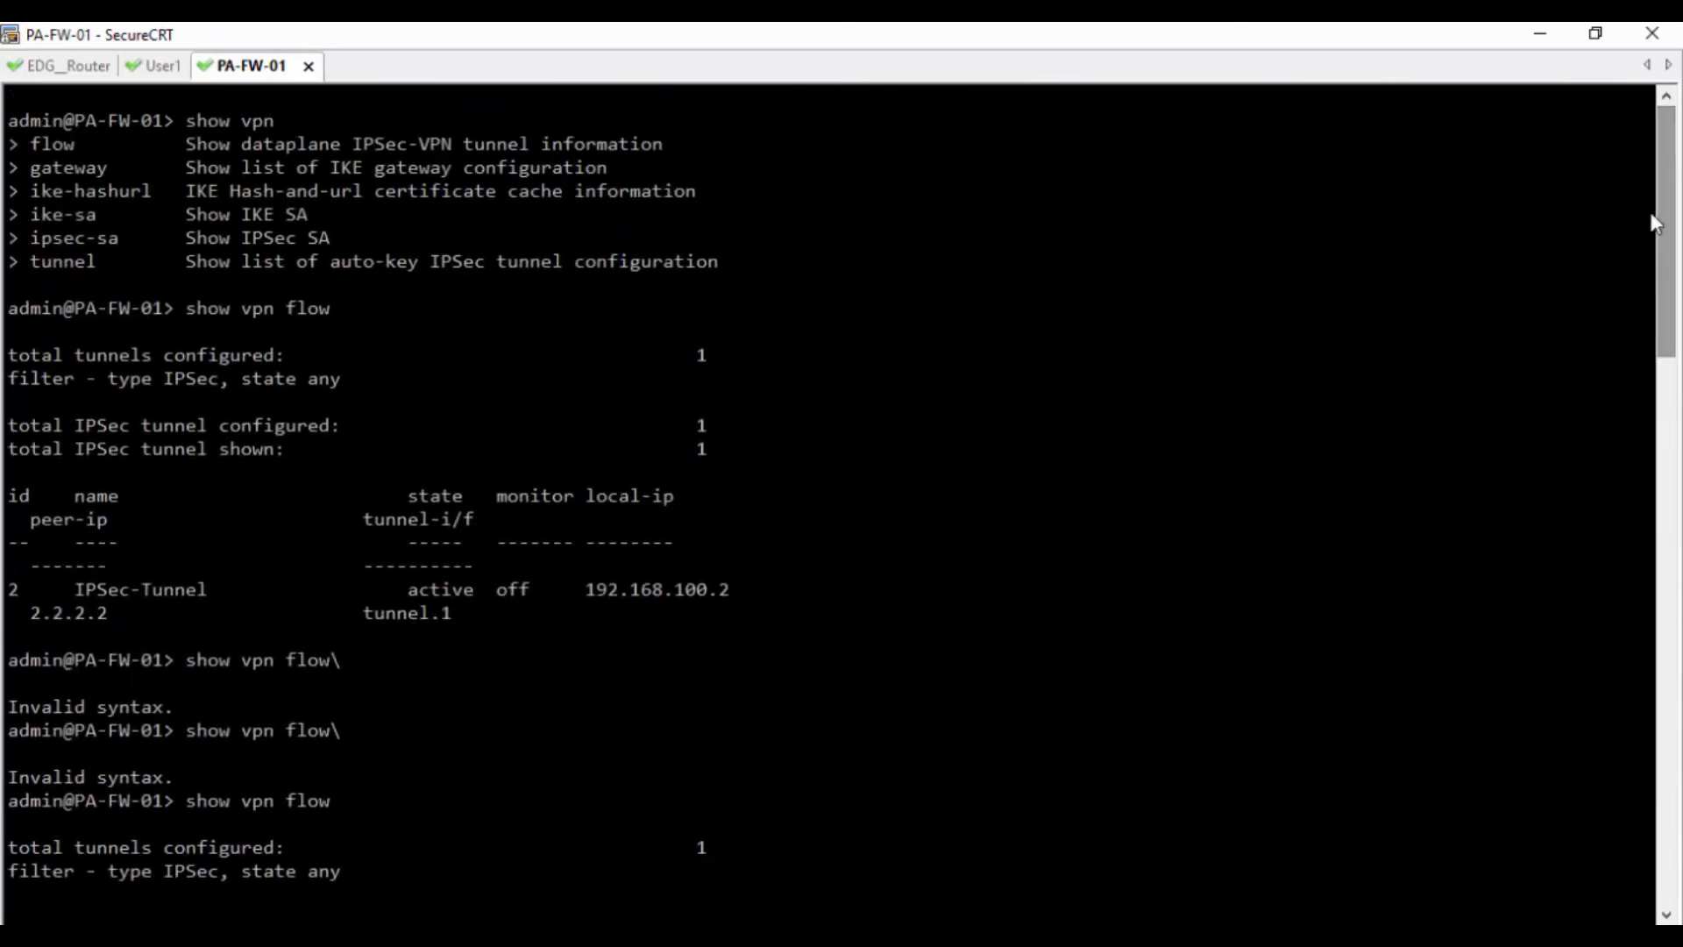
{"action": "left_click", "coordinate": [1545, 40]}
{"action": "left_click", "coordinate": [144, 43]}
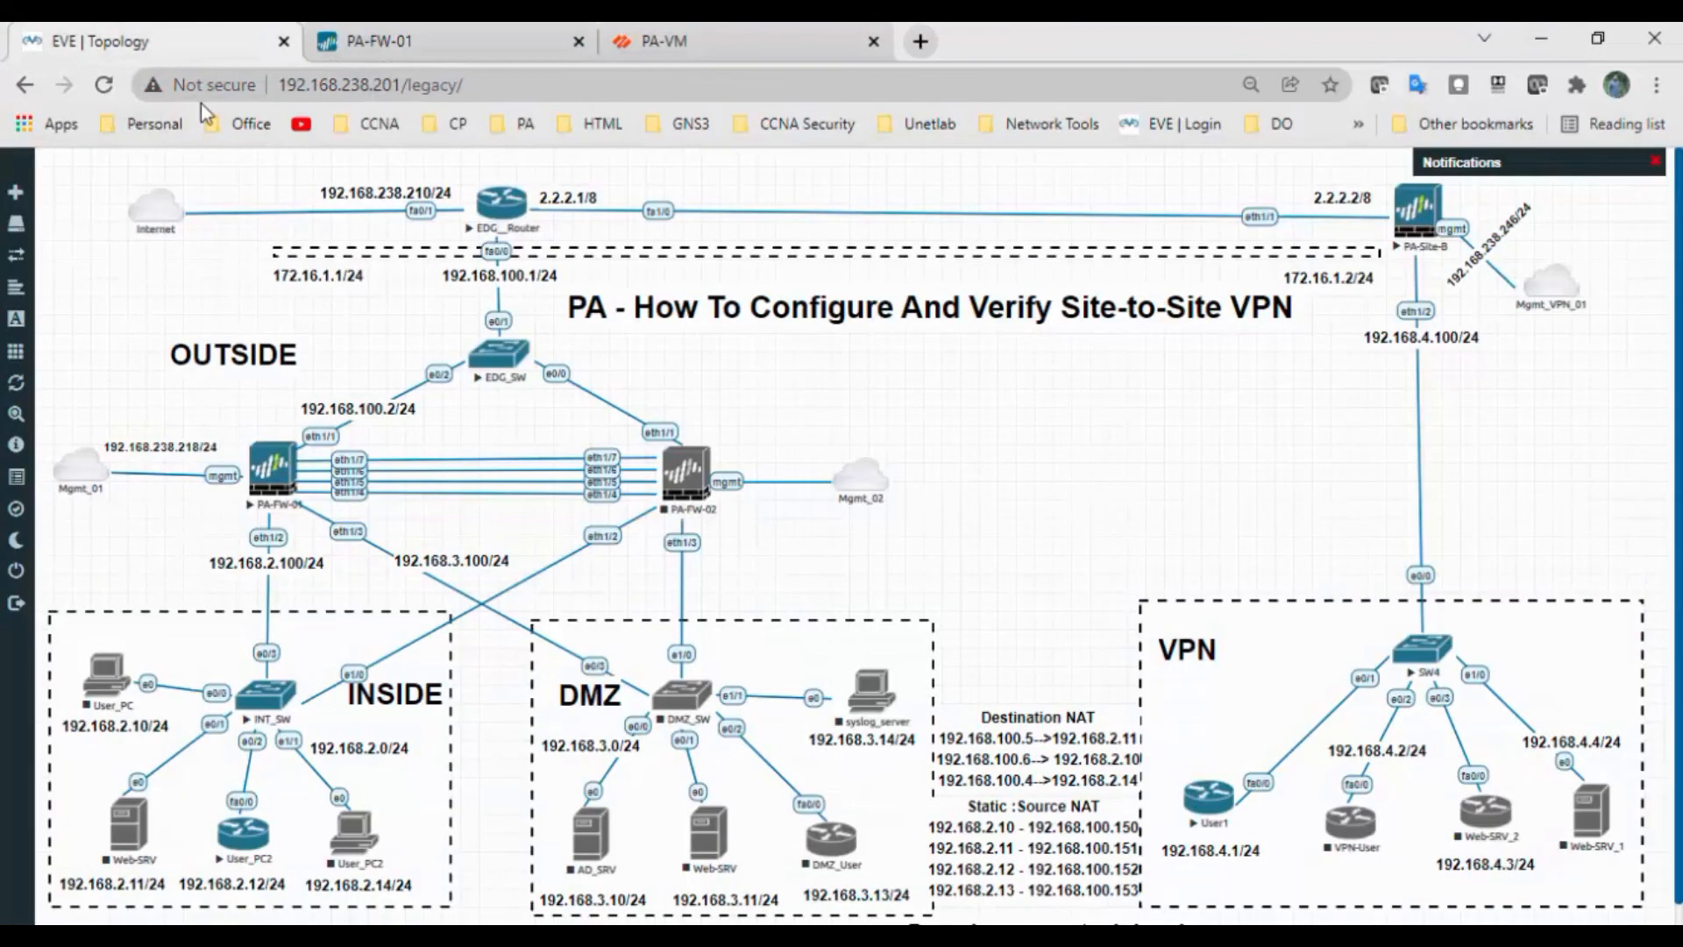